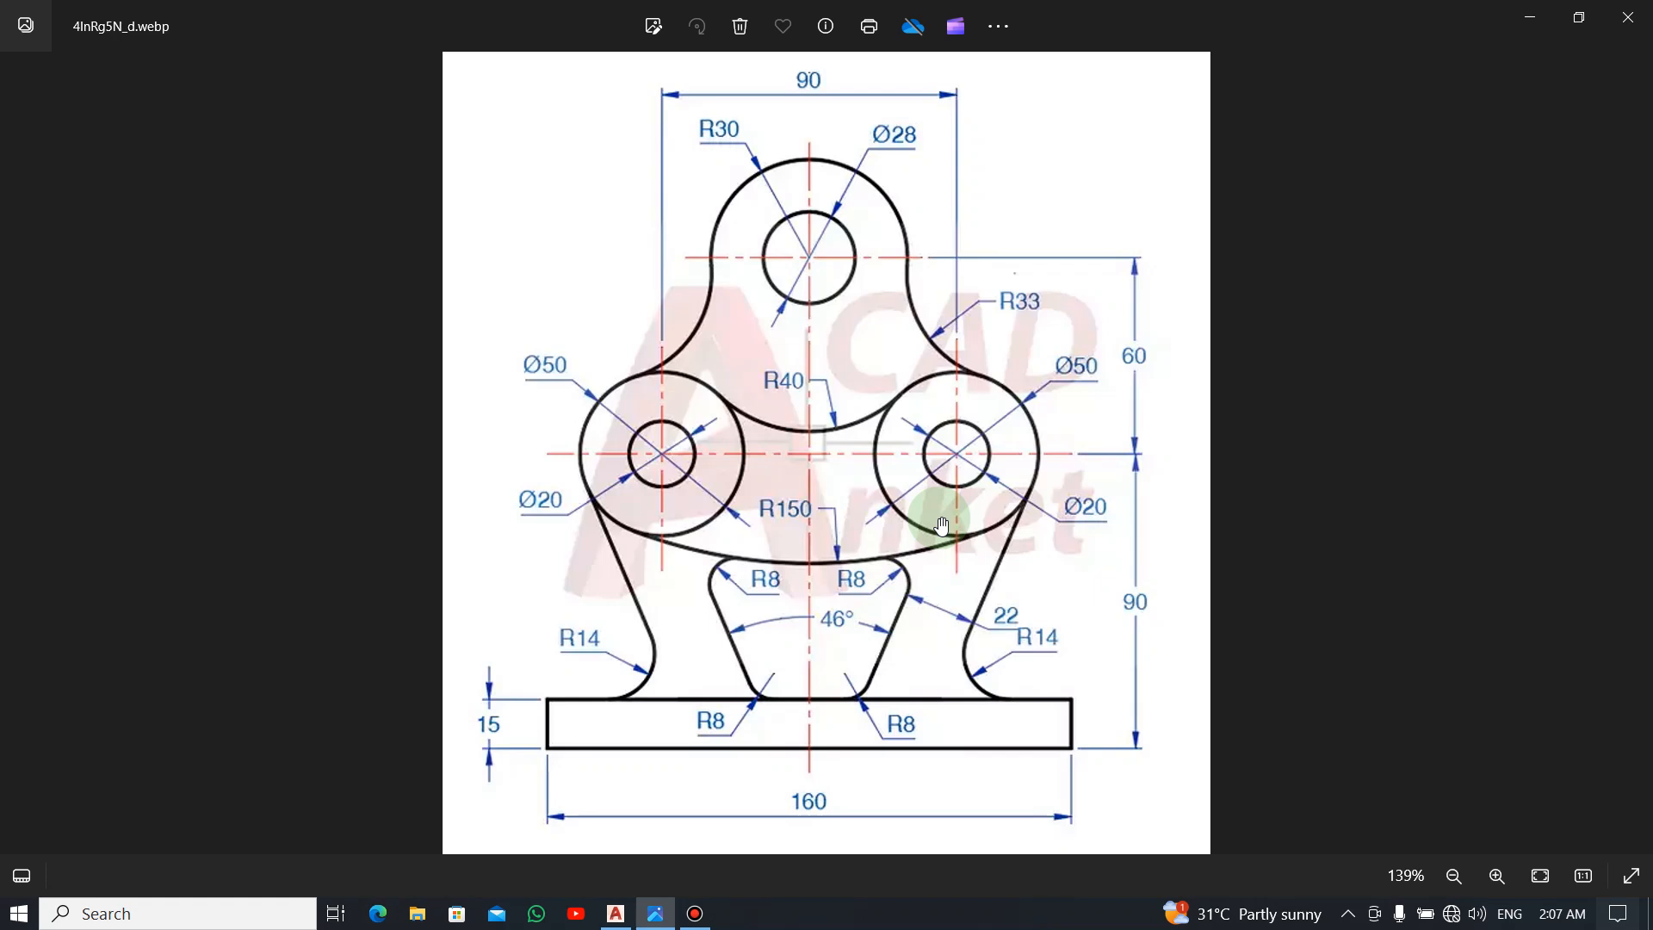
Check the reference image, switch to AutoCAD, and draw a circle of radius 30 in the upper middle of the empty drawing.
key("alt+Tab")
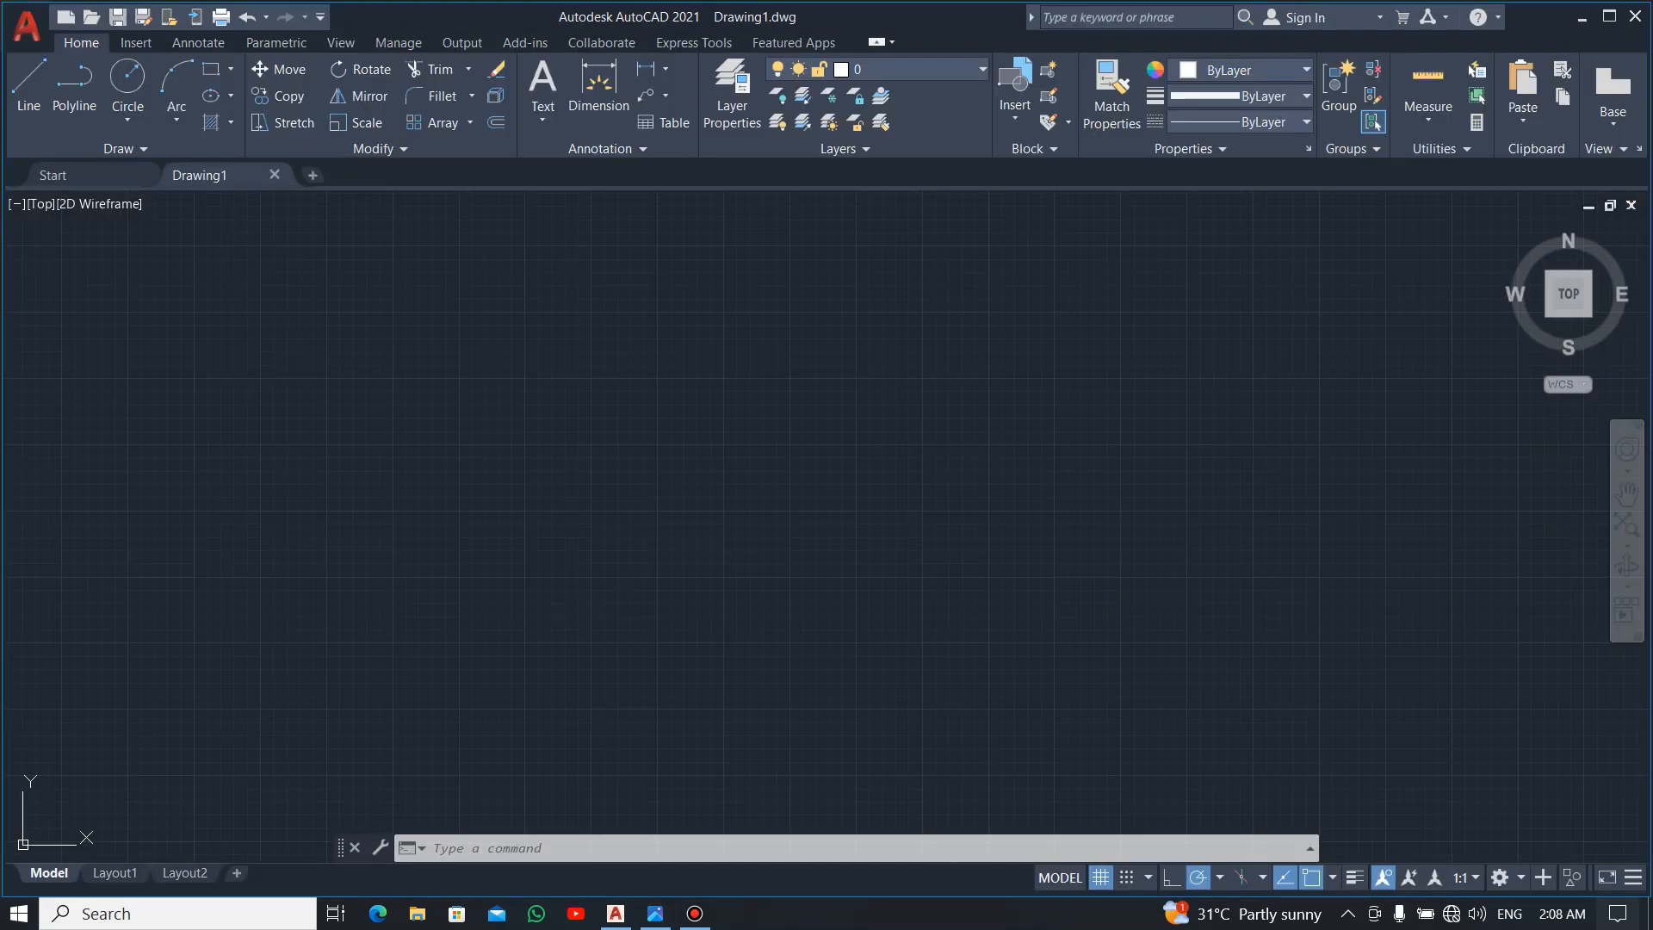
key("alt+Tab")
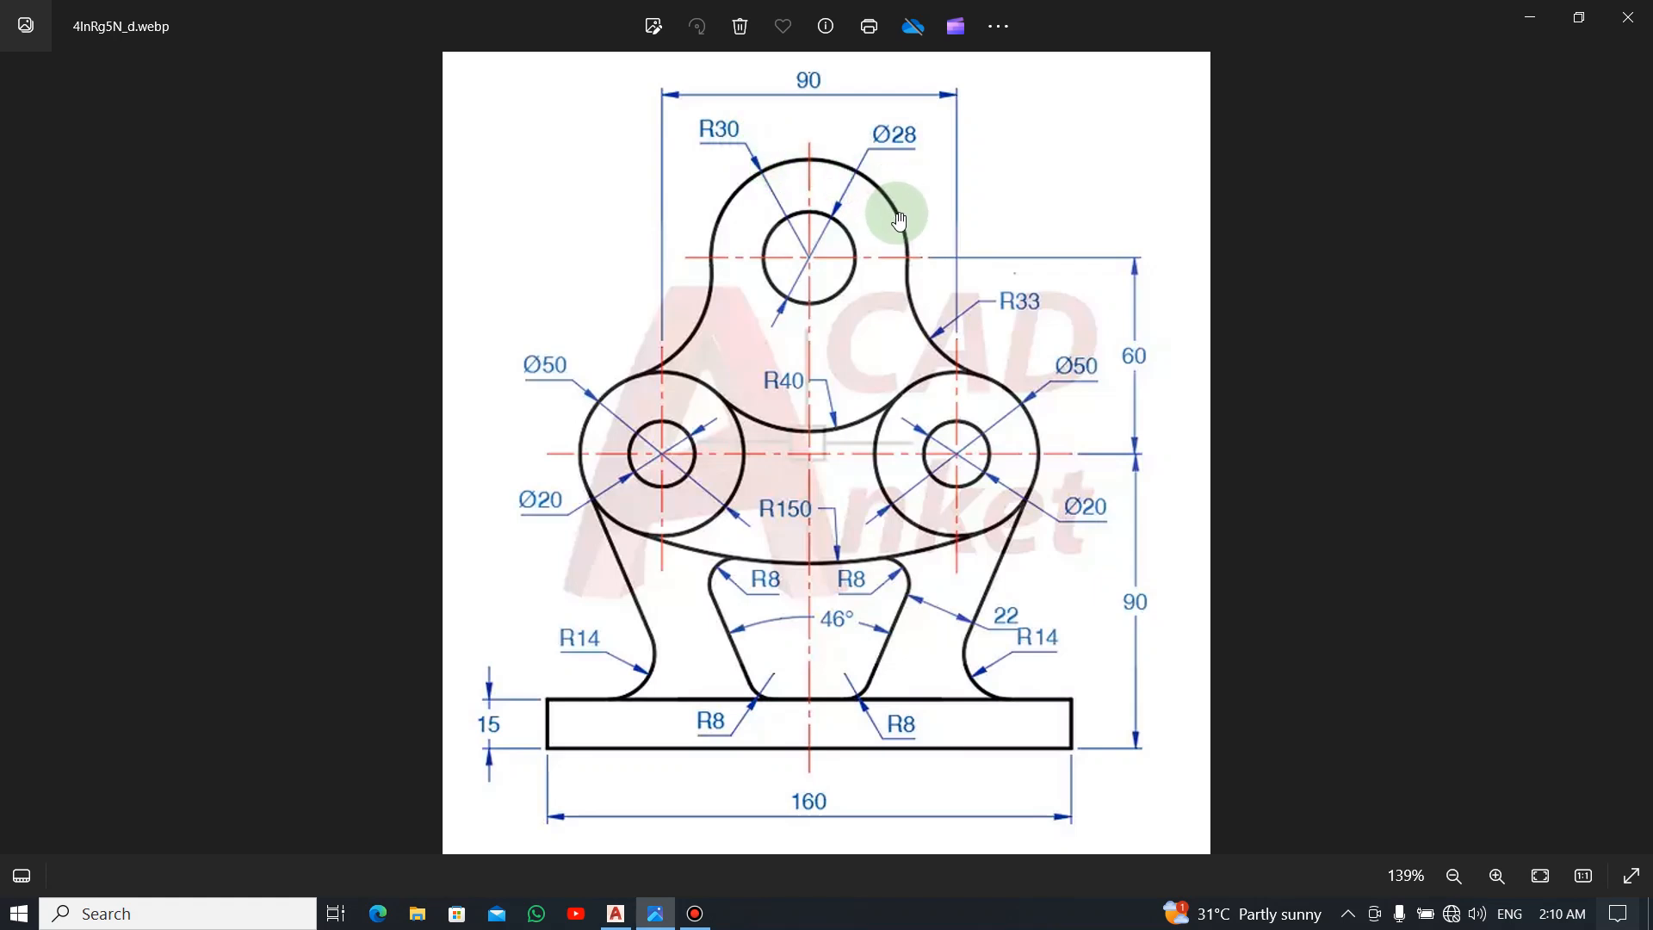
key("alt+Tab")
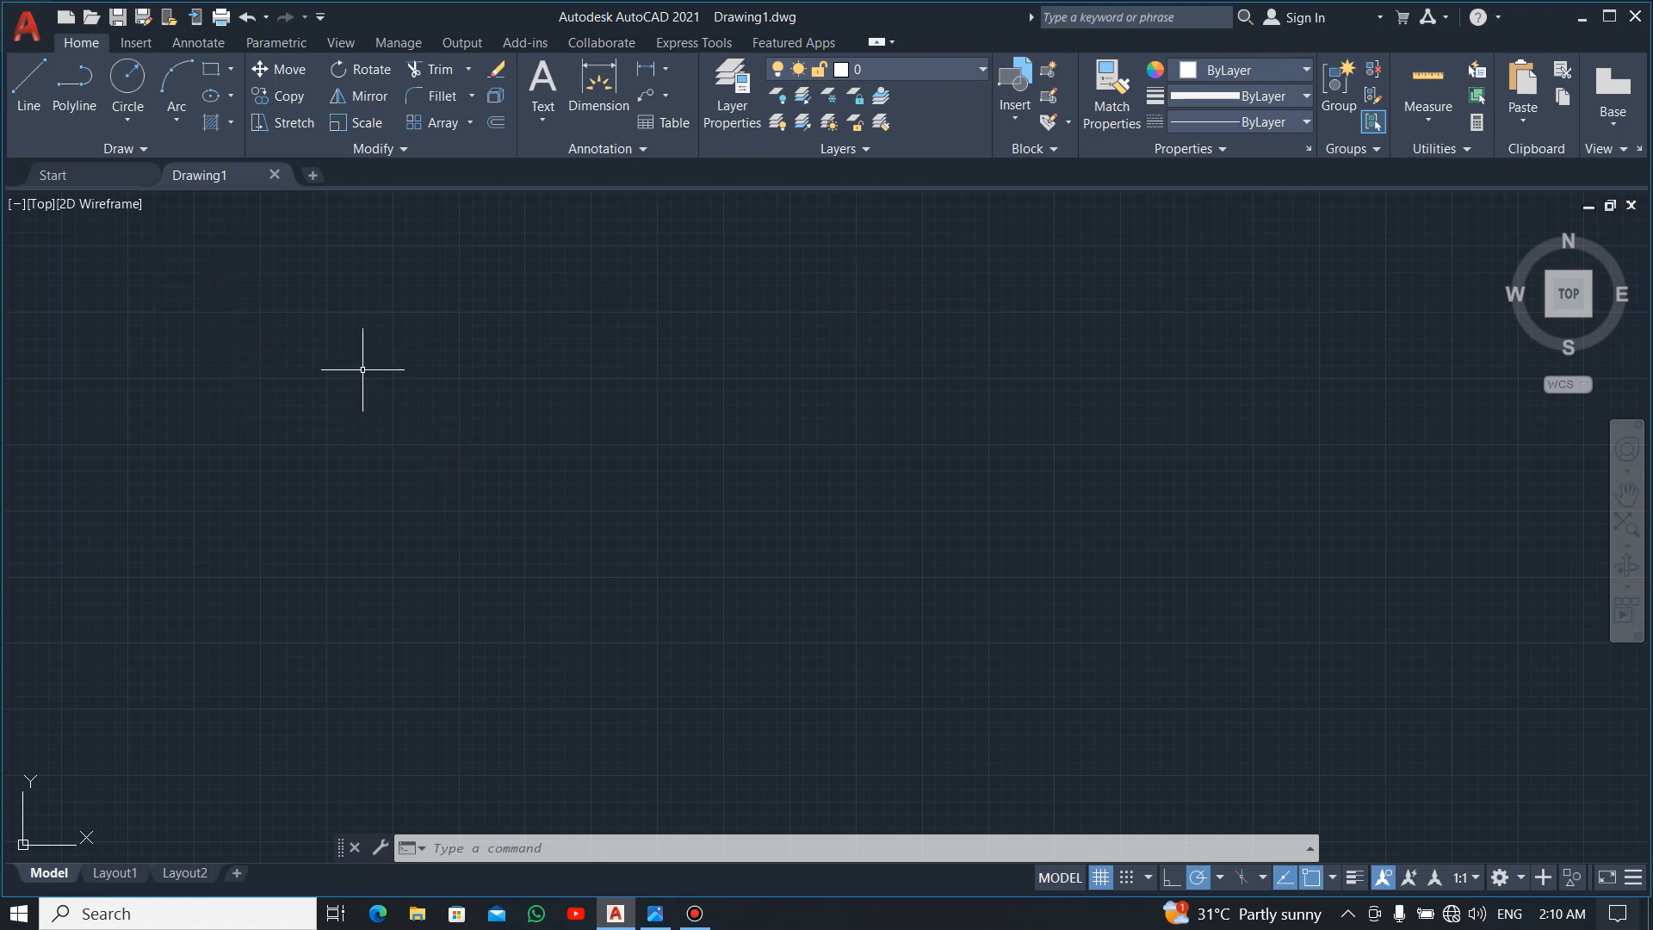
left_click(129, 86)
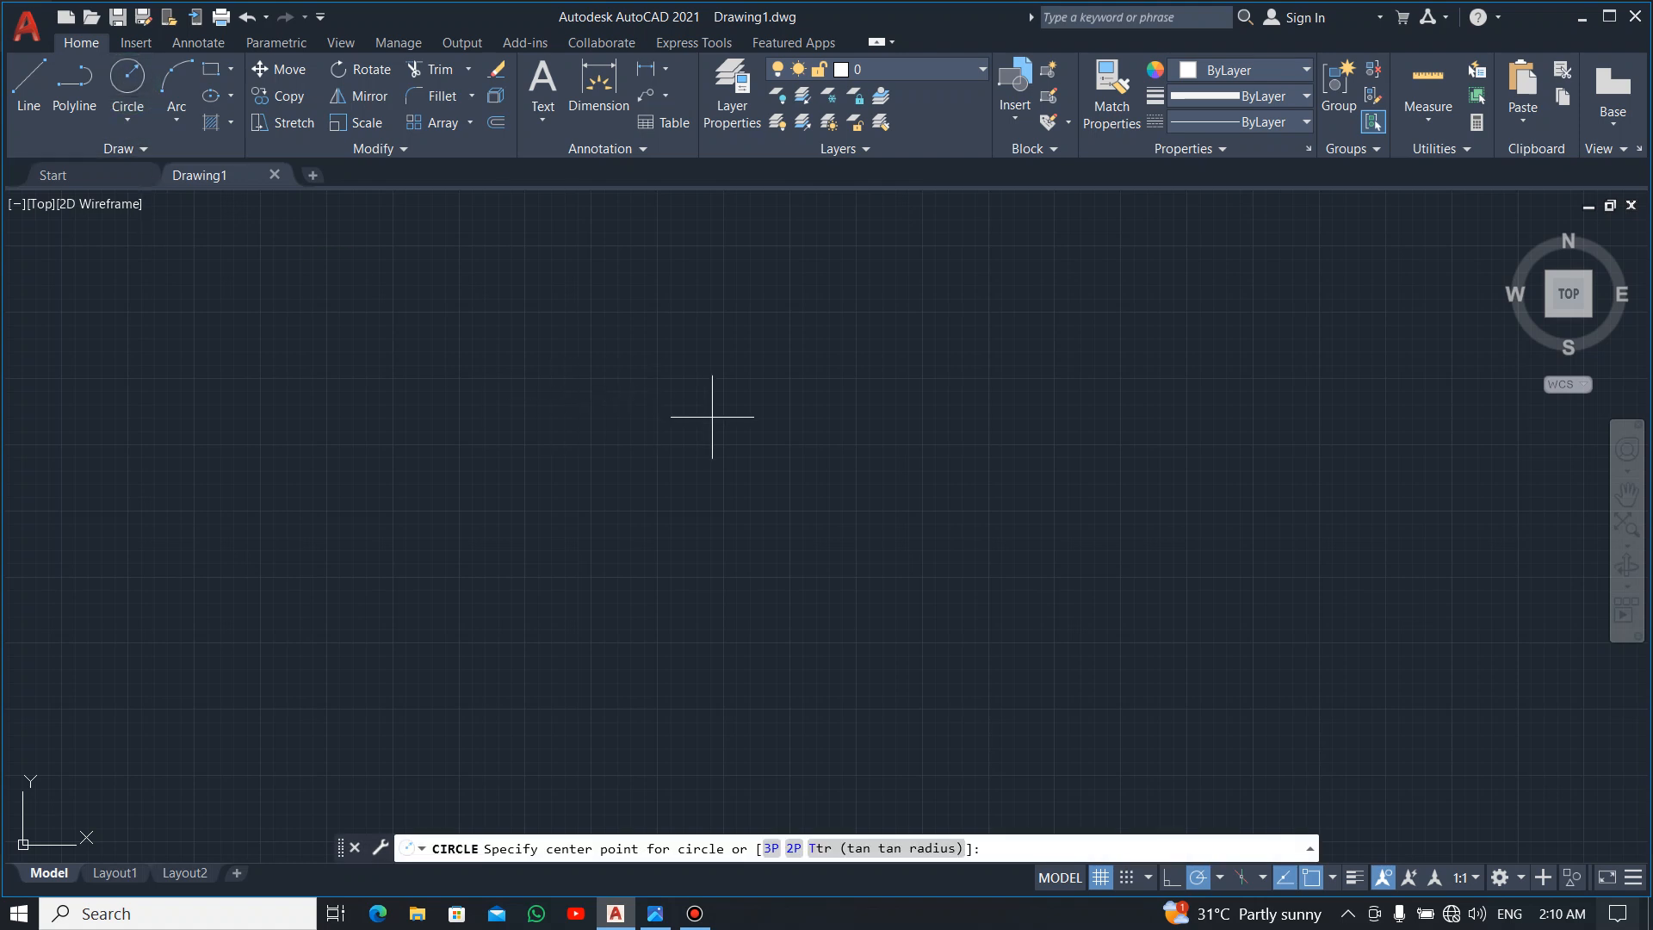
left_click(127, 86)
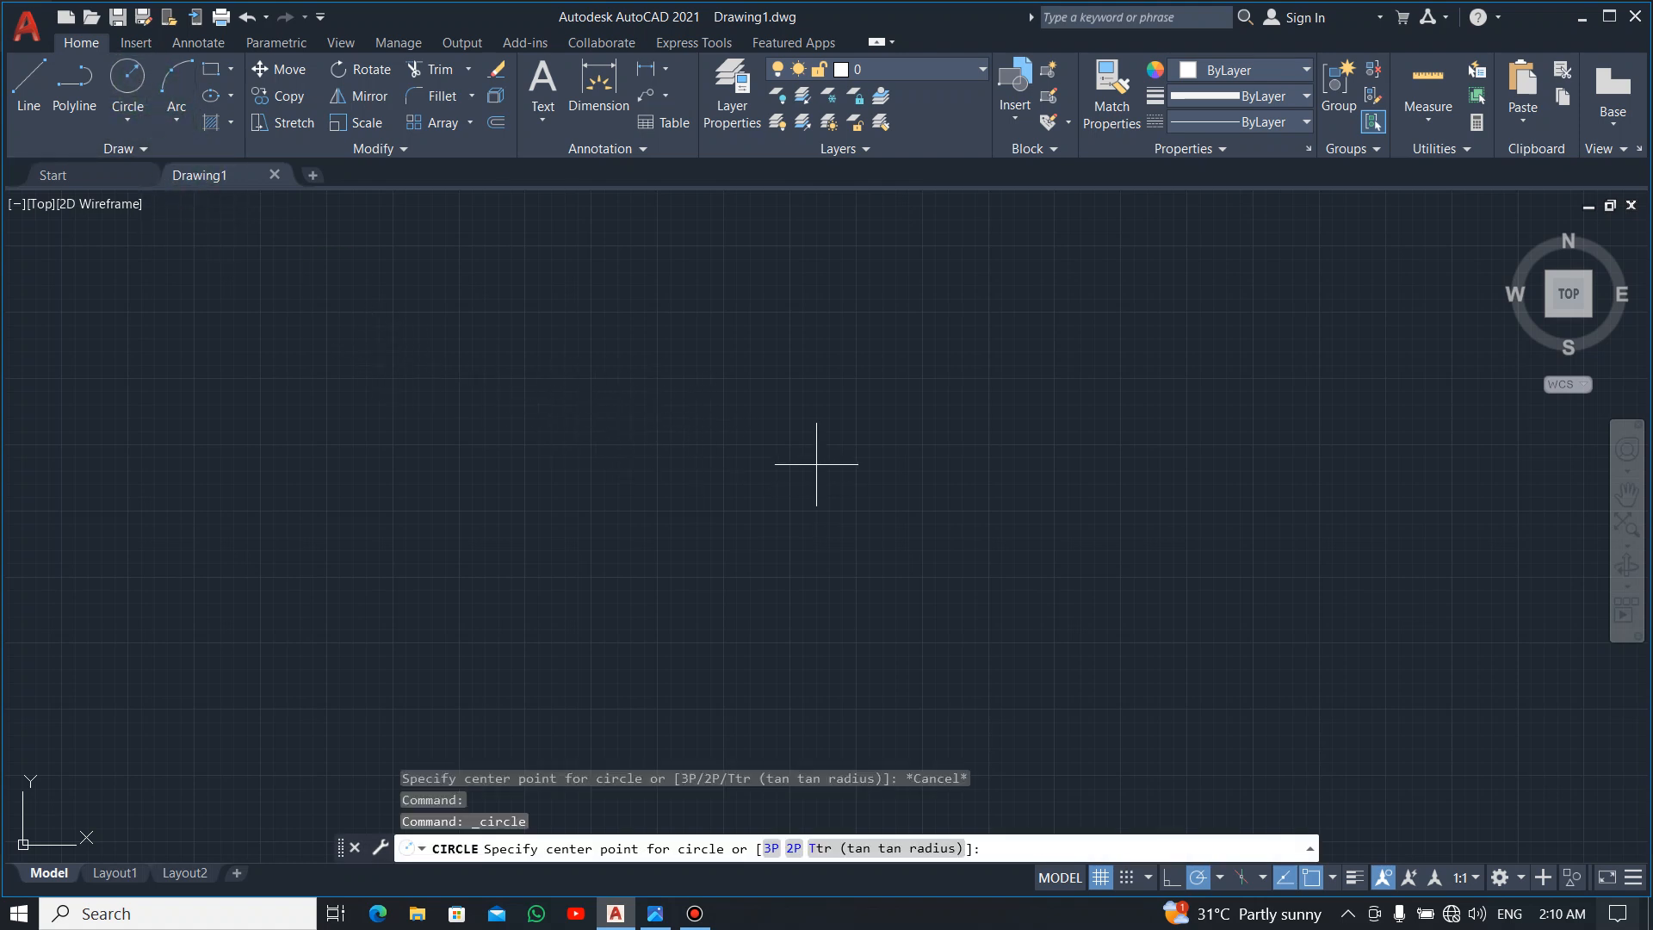
left_click(774, 347)
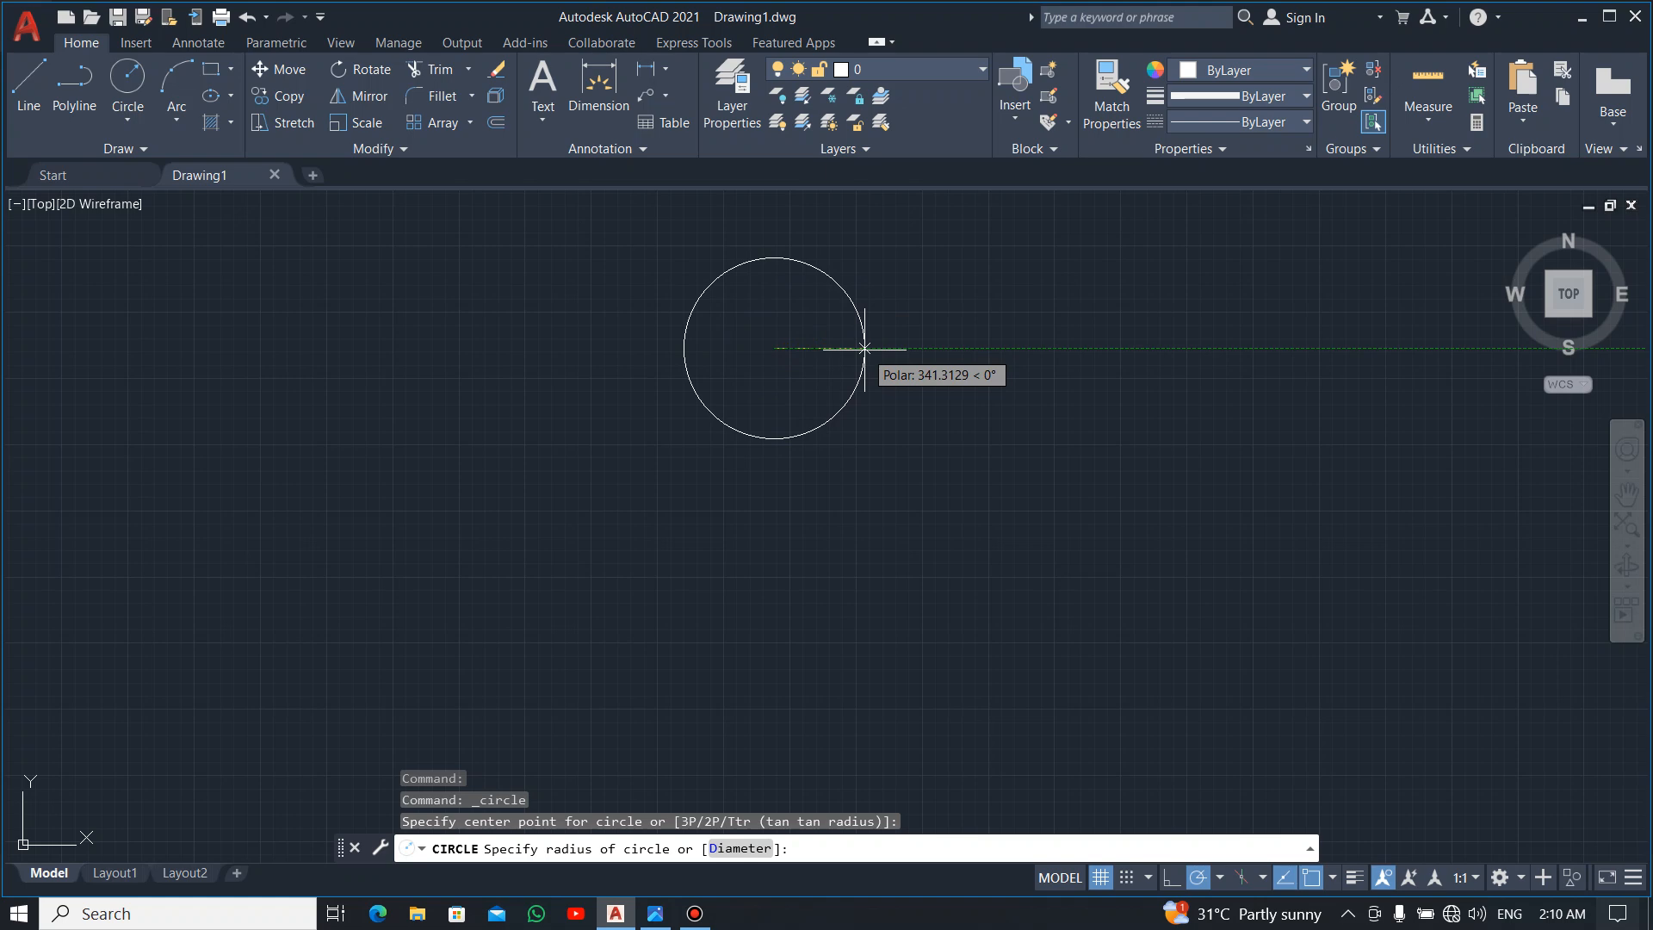
key("alt+Tab")
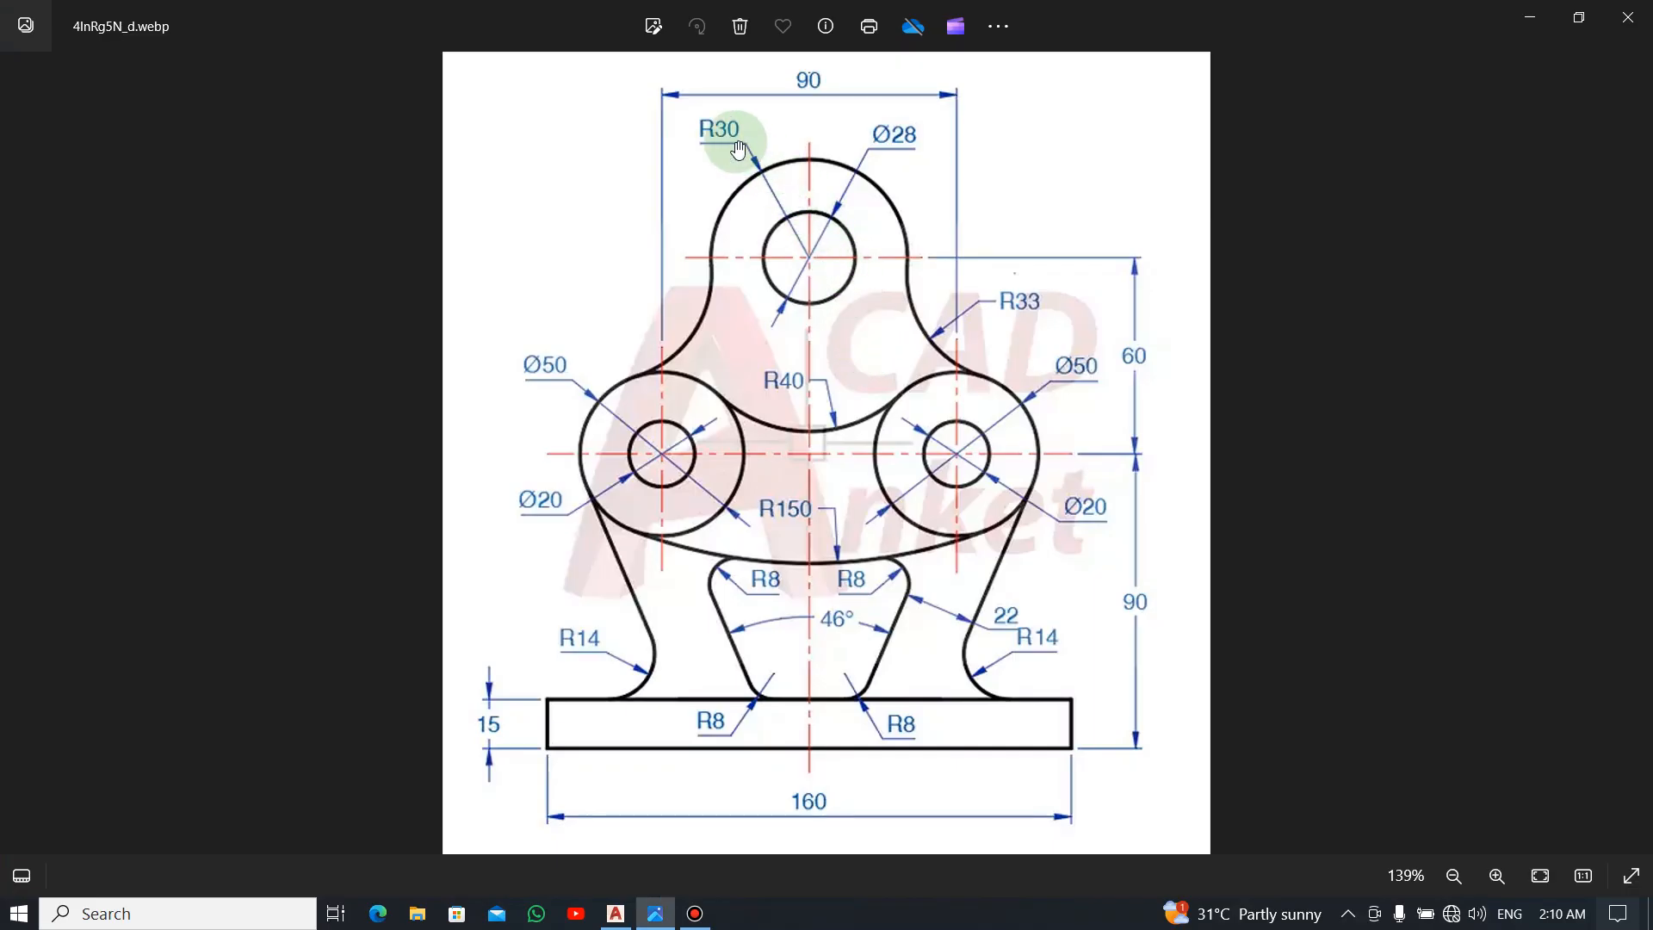
key("alt+Tab")
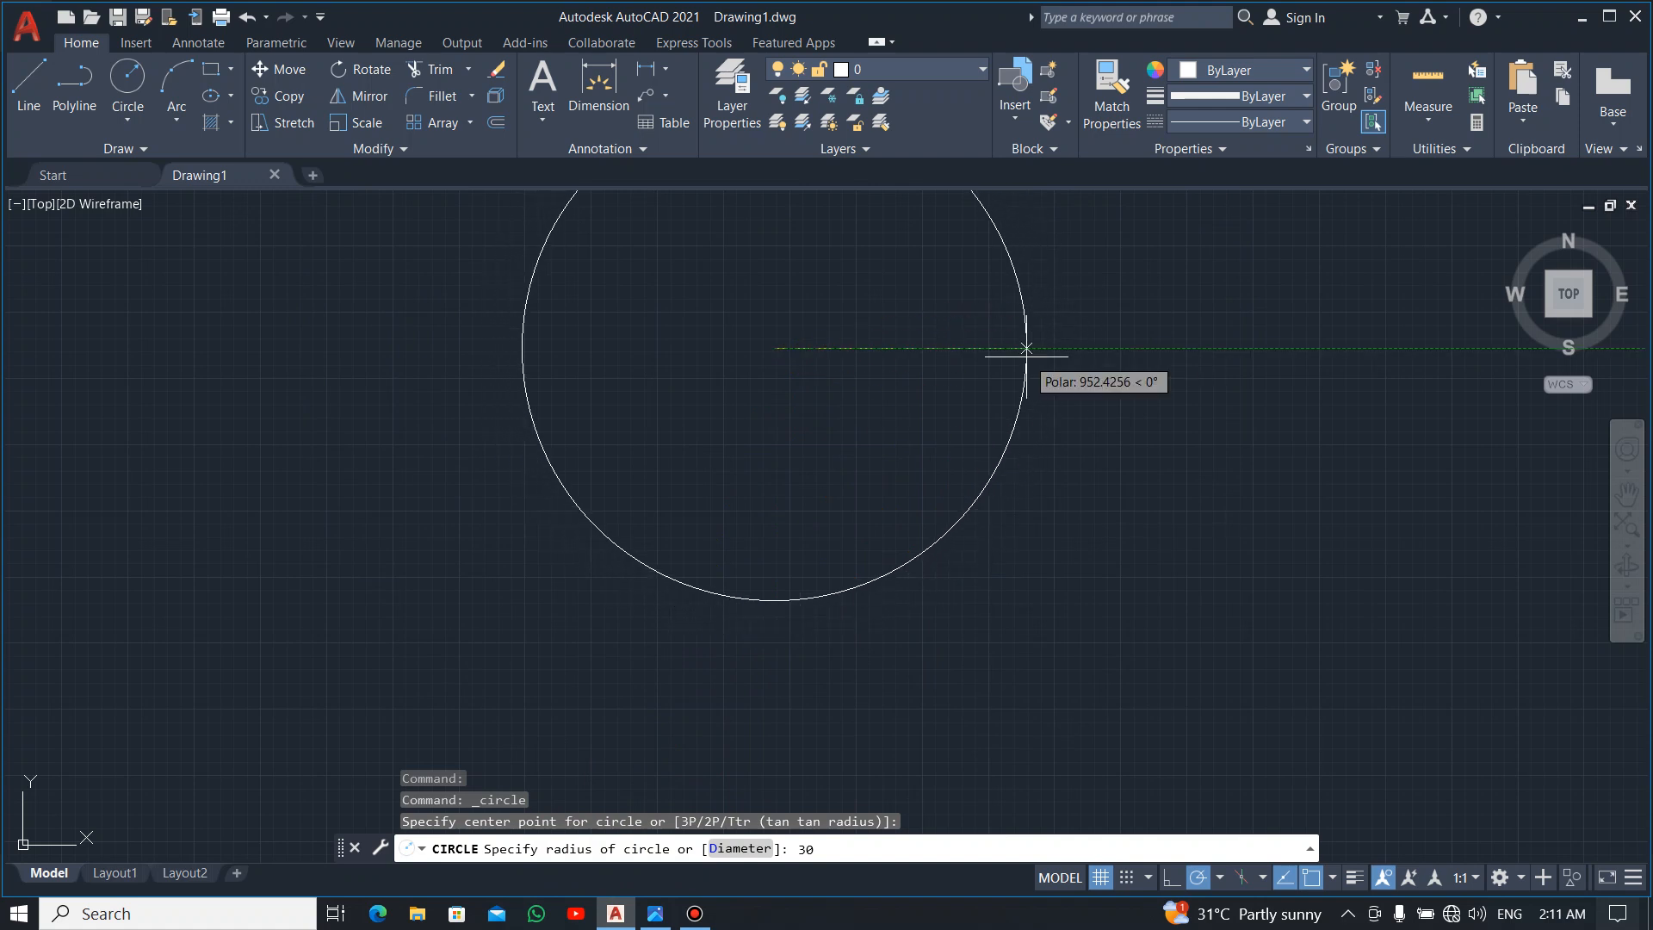
key("Return")
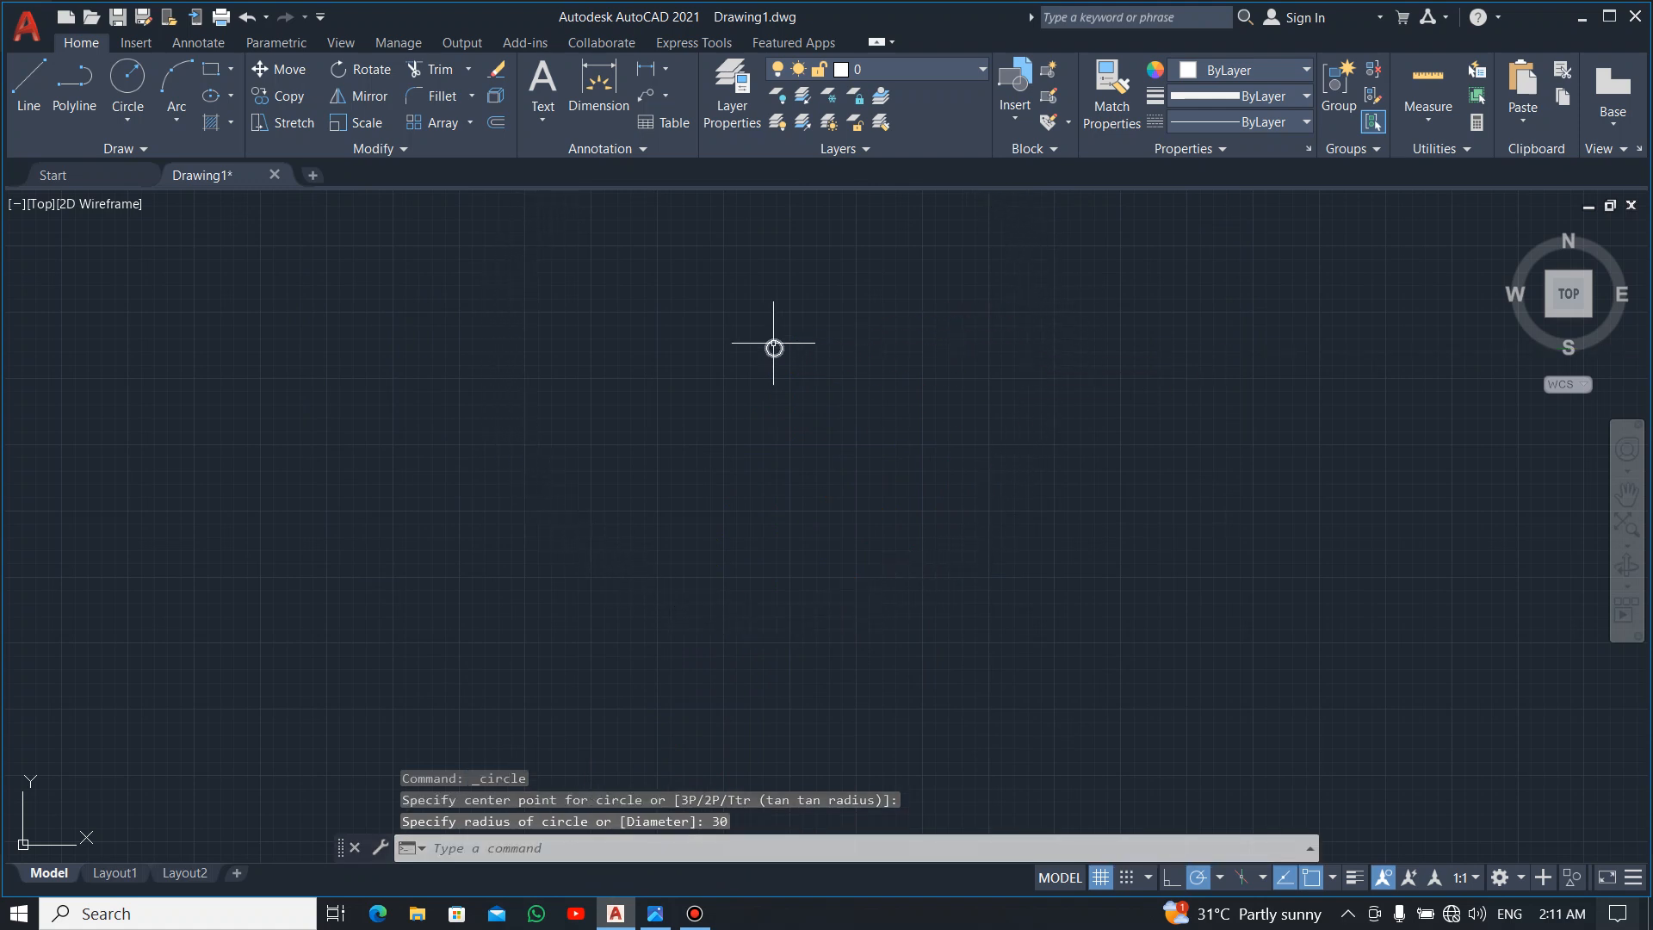
Set the DYNMODE system variable to 1 to turn on dynamic input.
scroll(853, 249, "up", 6)
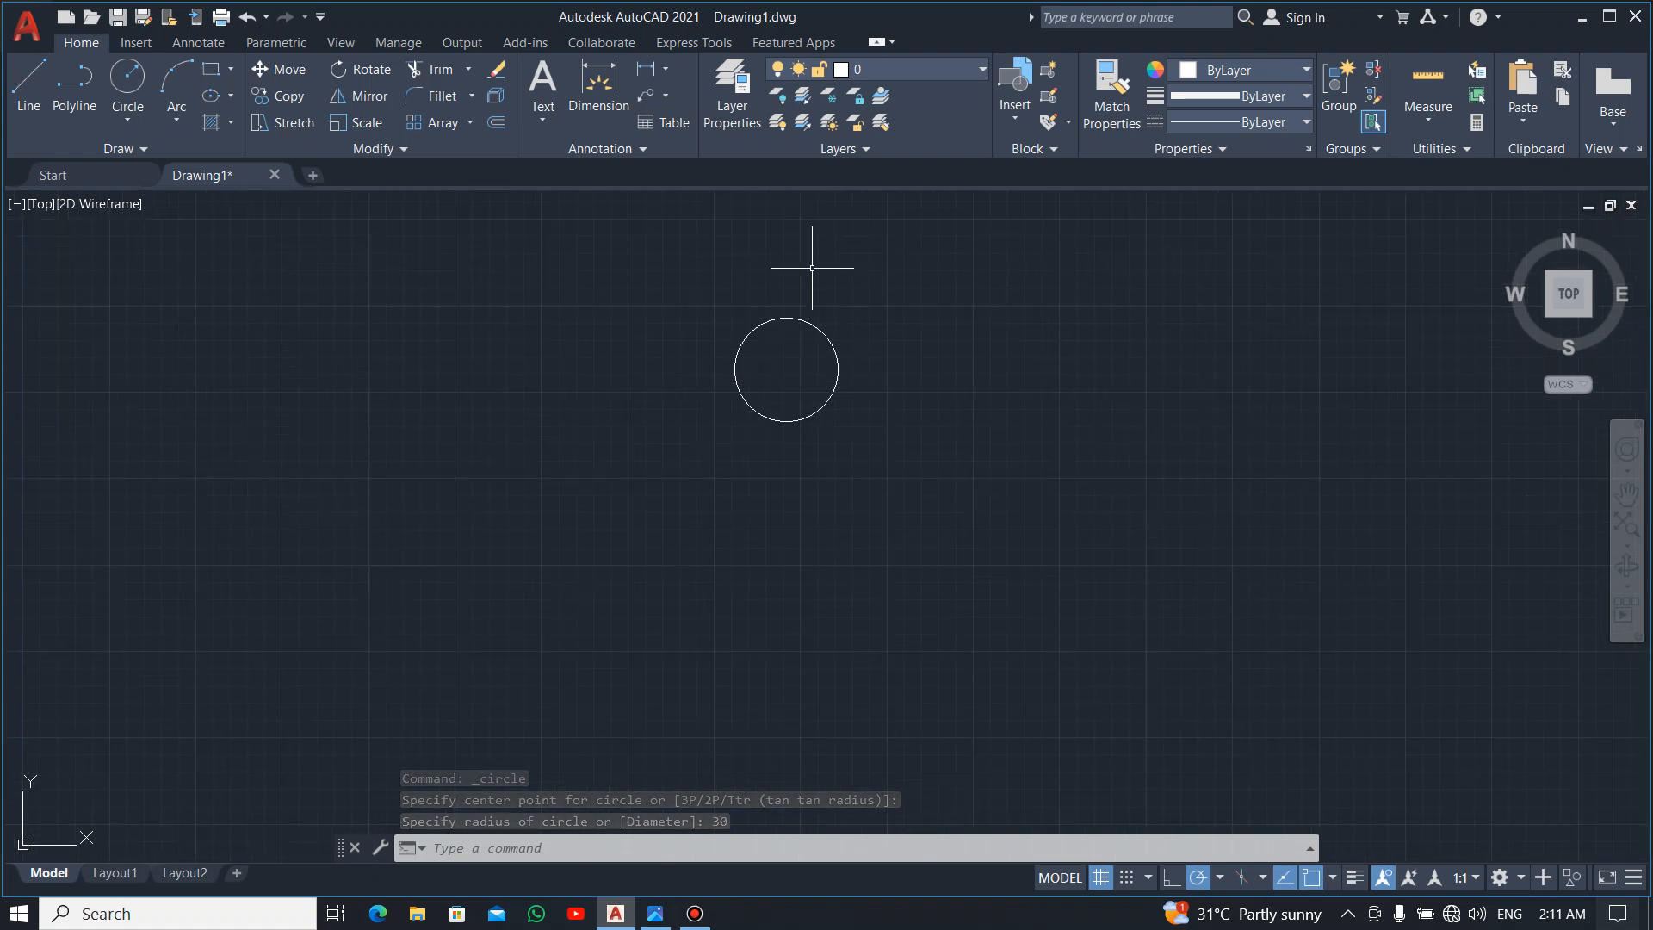
type("dynm")
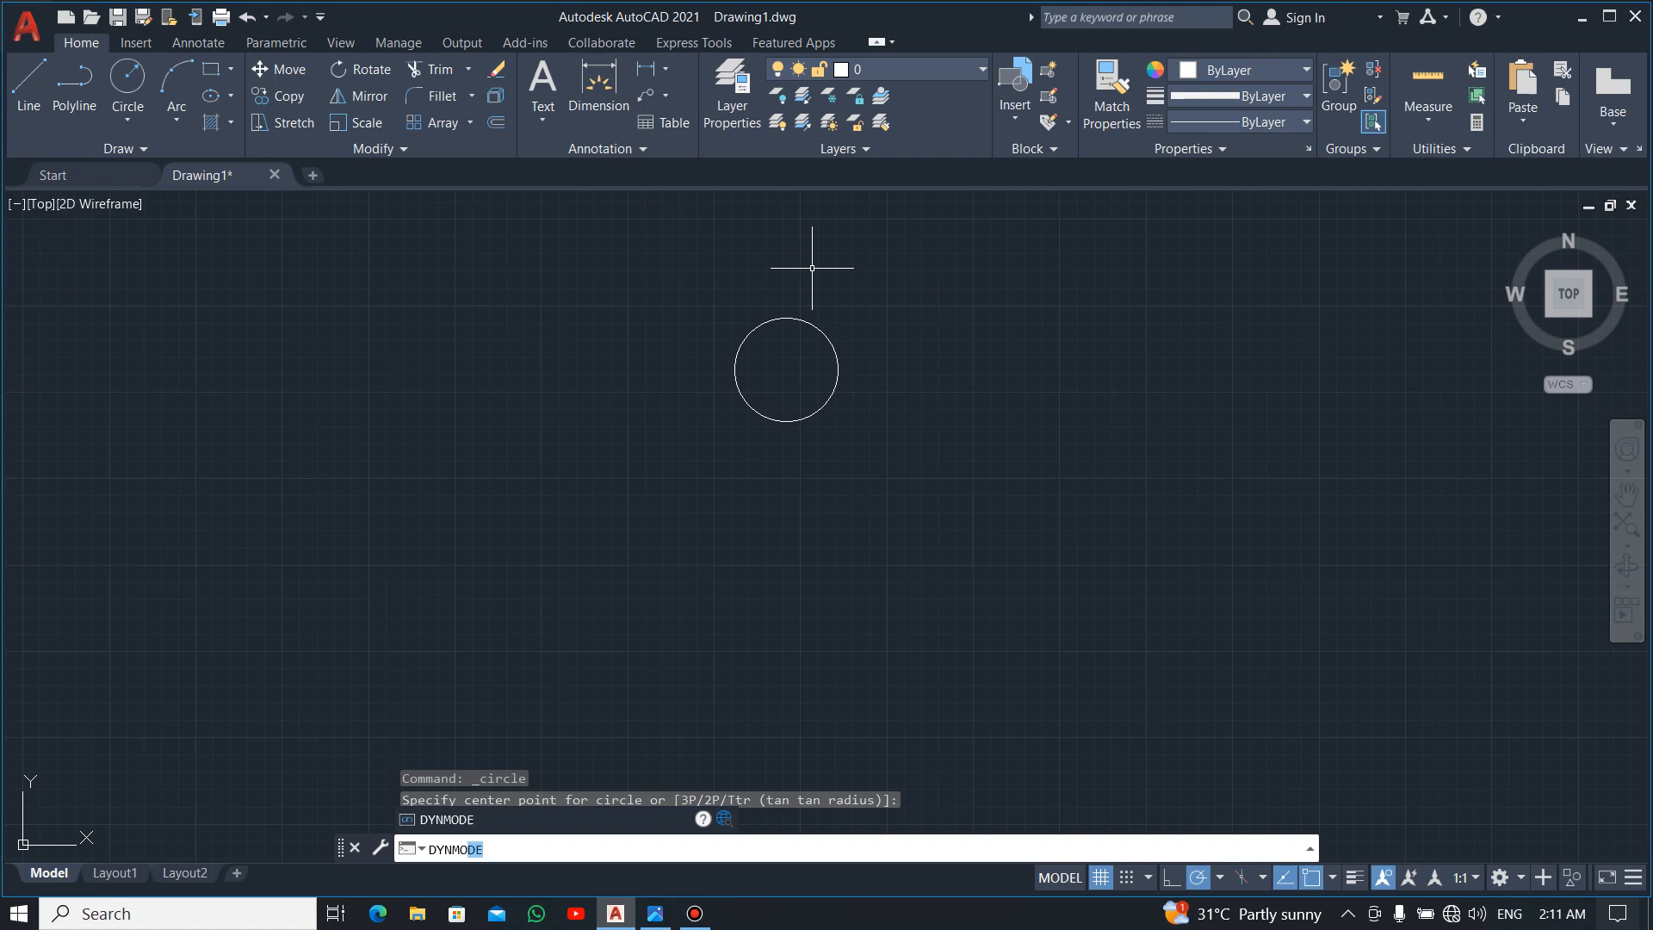
type("o")
key("Return")
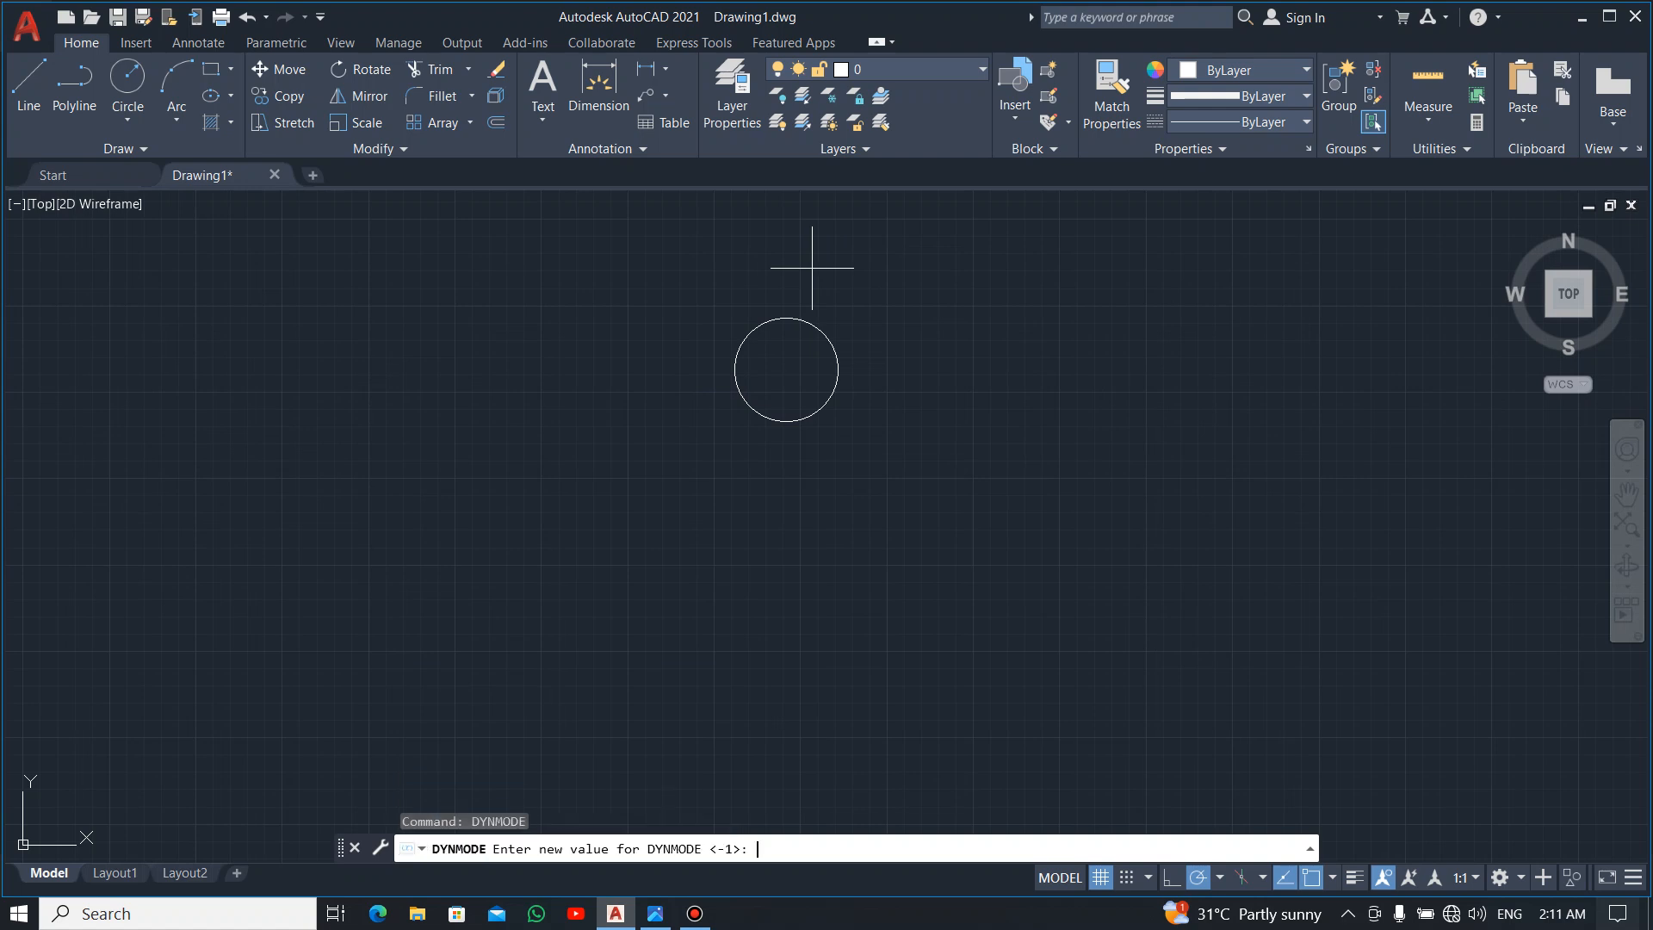
key("Return")
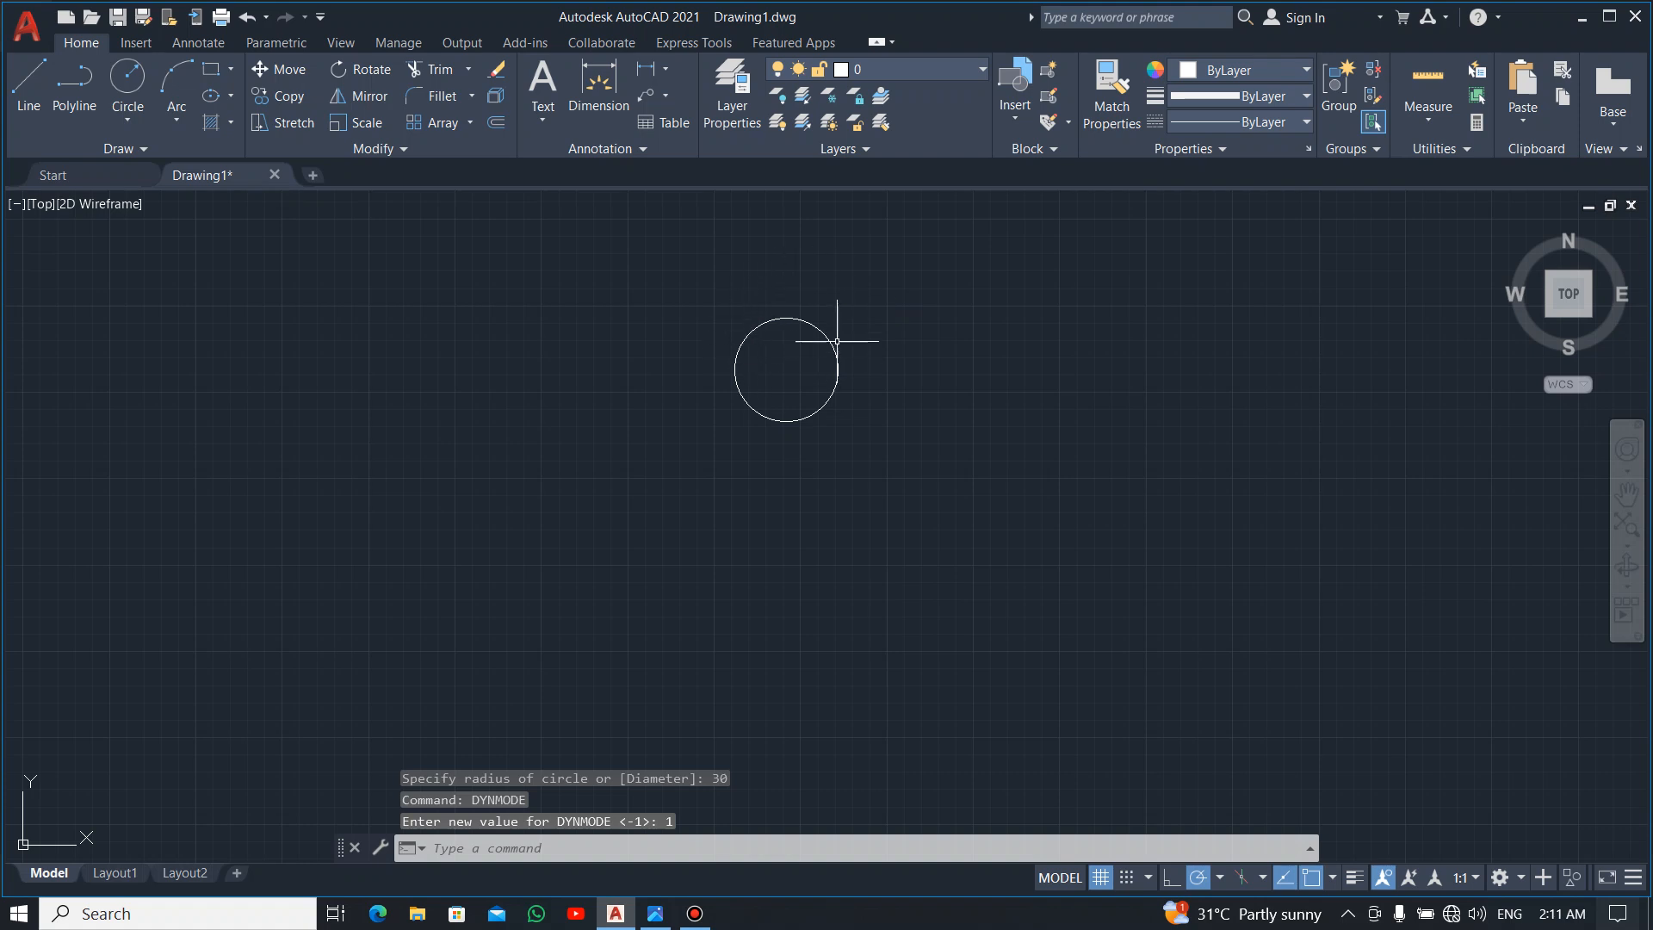
scroll(752, 300, "up", 2)
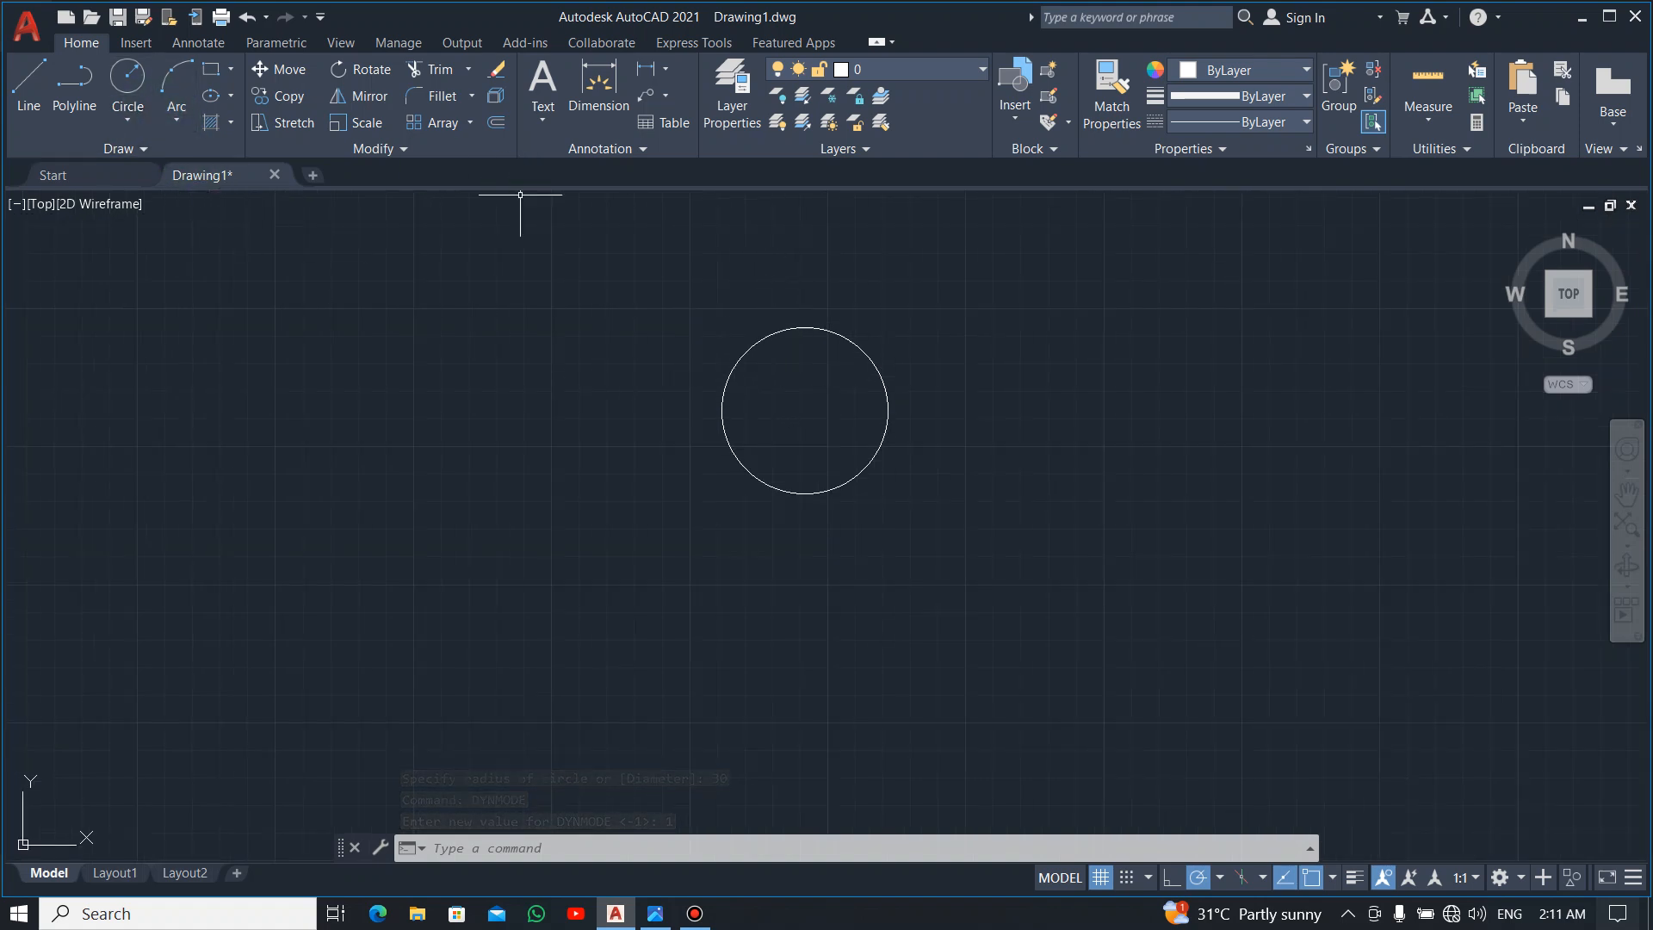
key("Return")
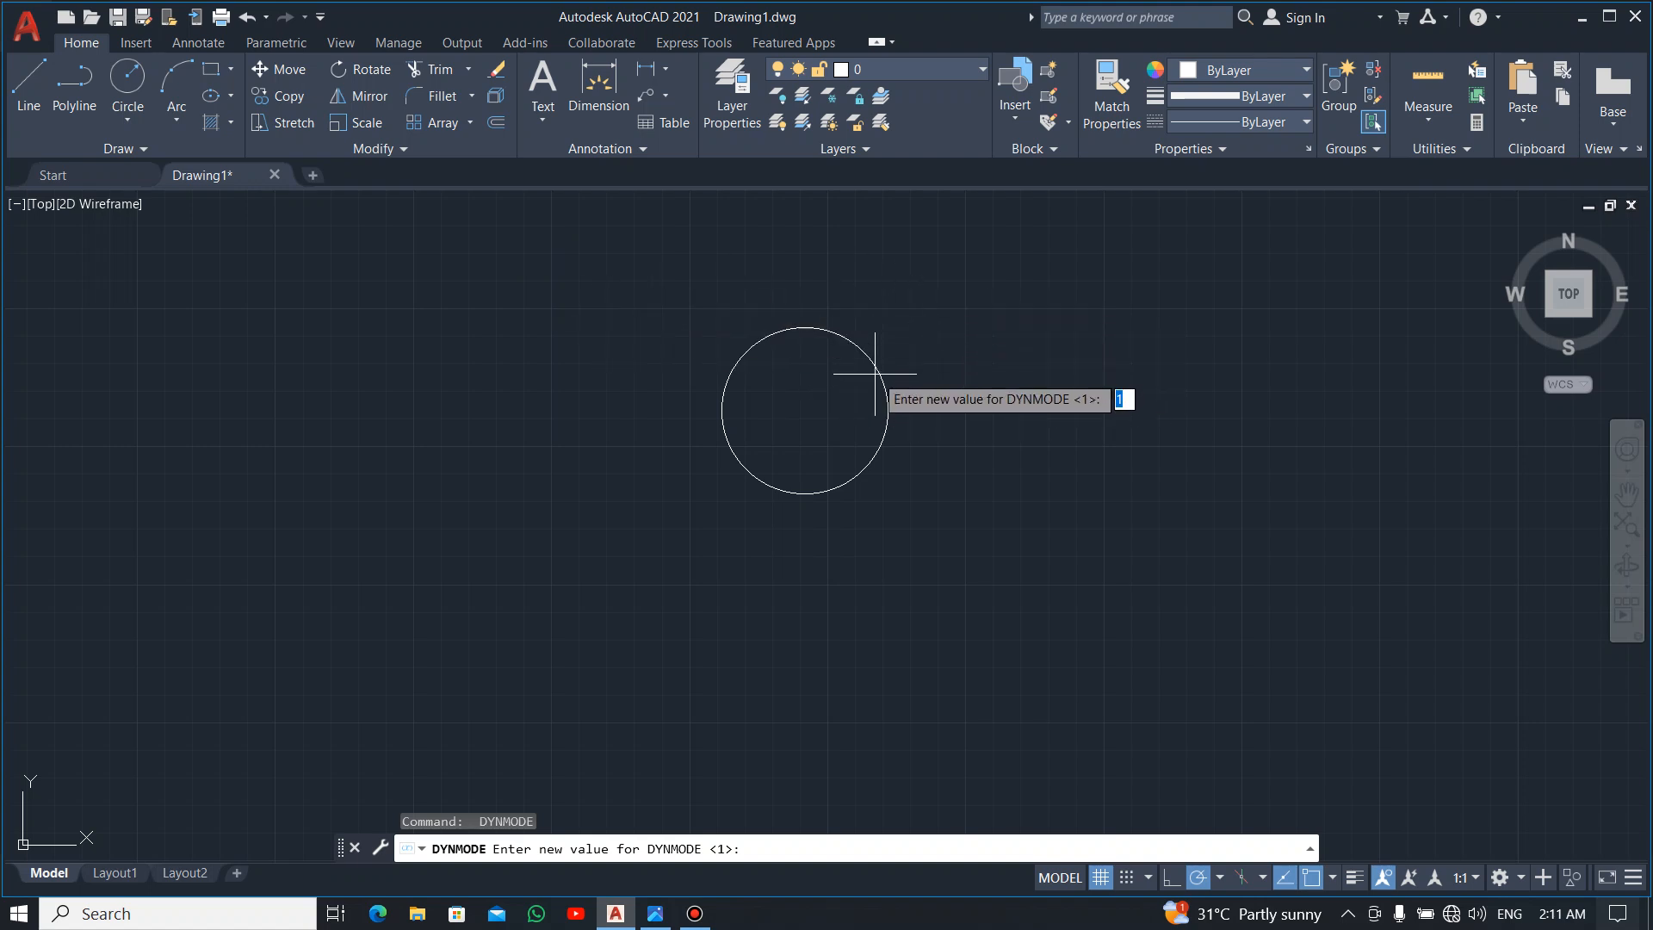
key("Escape")
Draw a circle of diameter 28 concentric with the radius 30 circle, following the reference image.
left_click(128, 81)
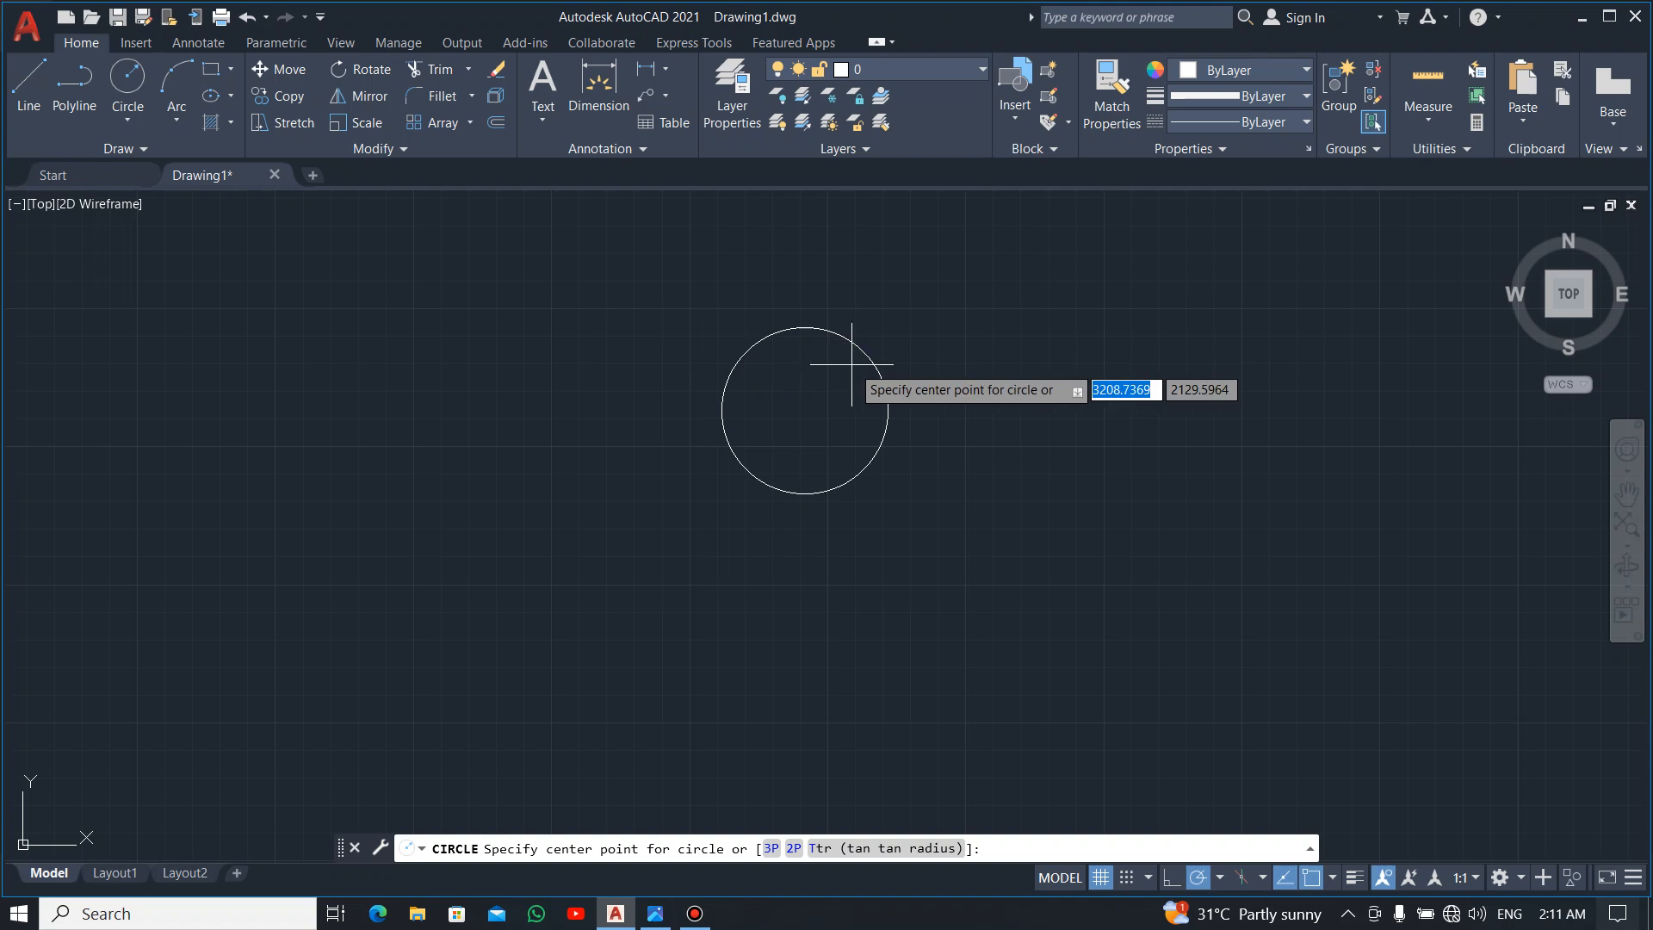
left_click(804, 410)
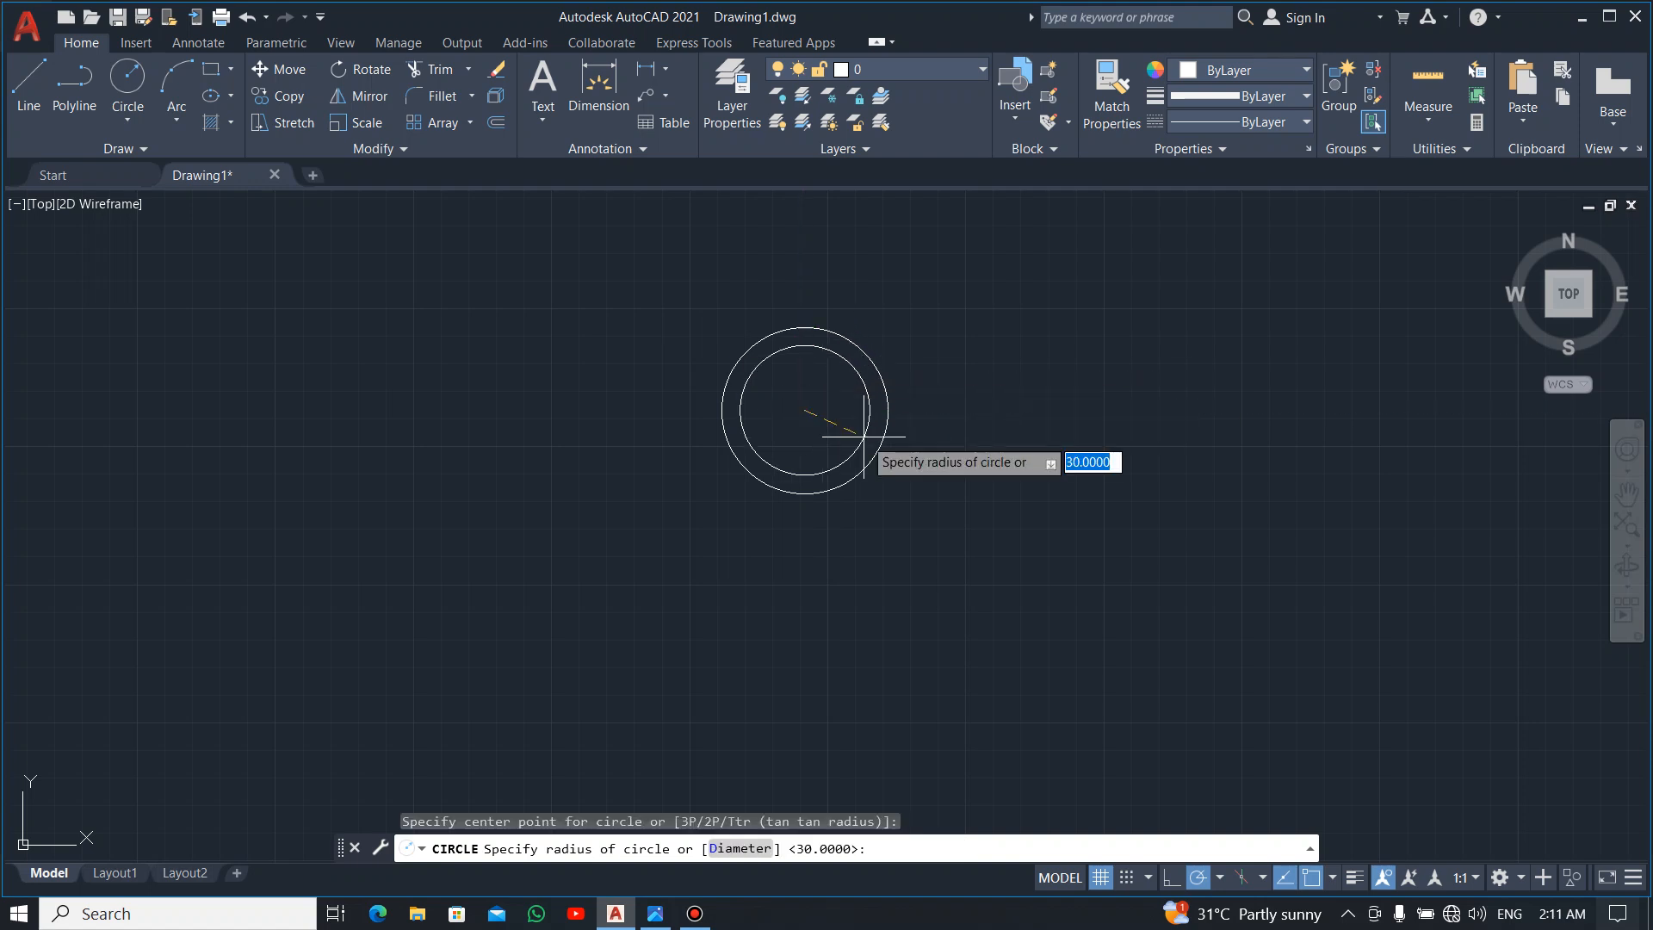
key("alt+Tab")
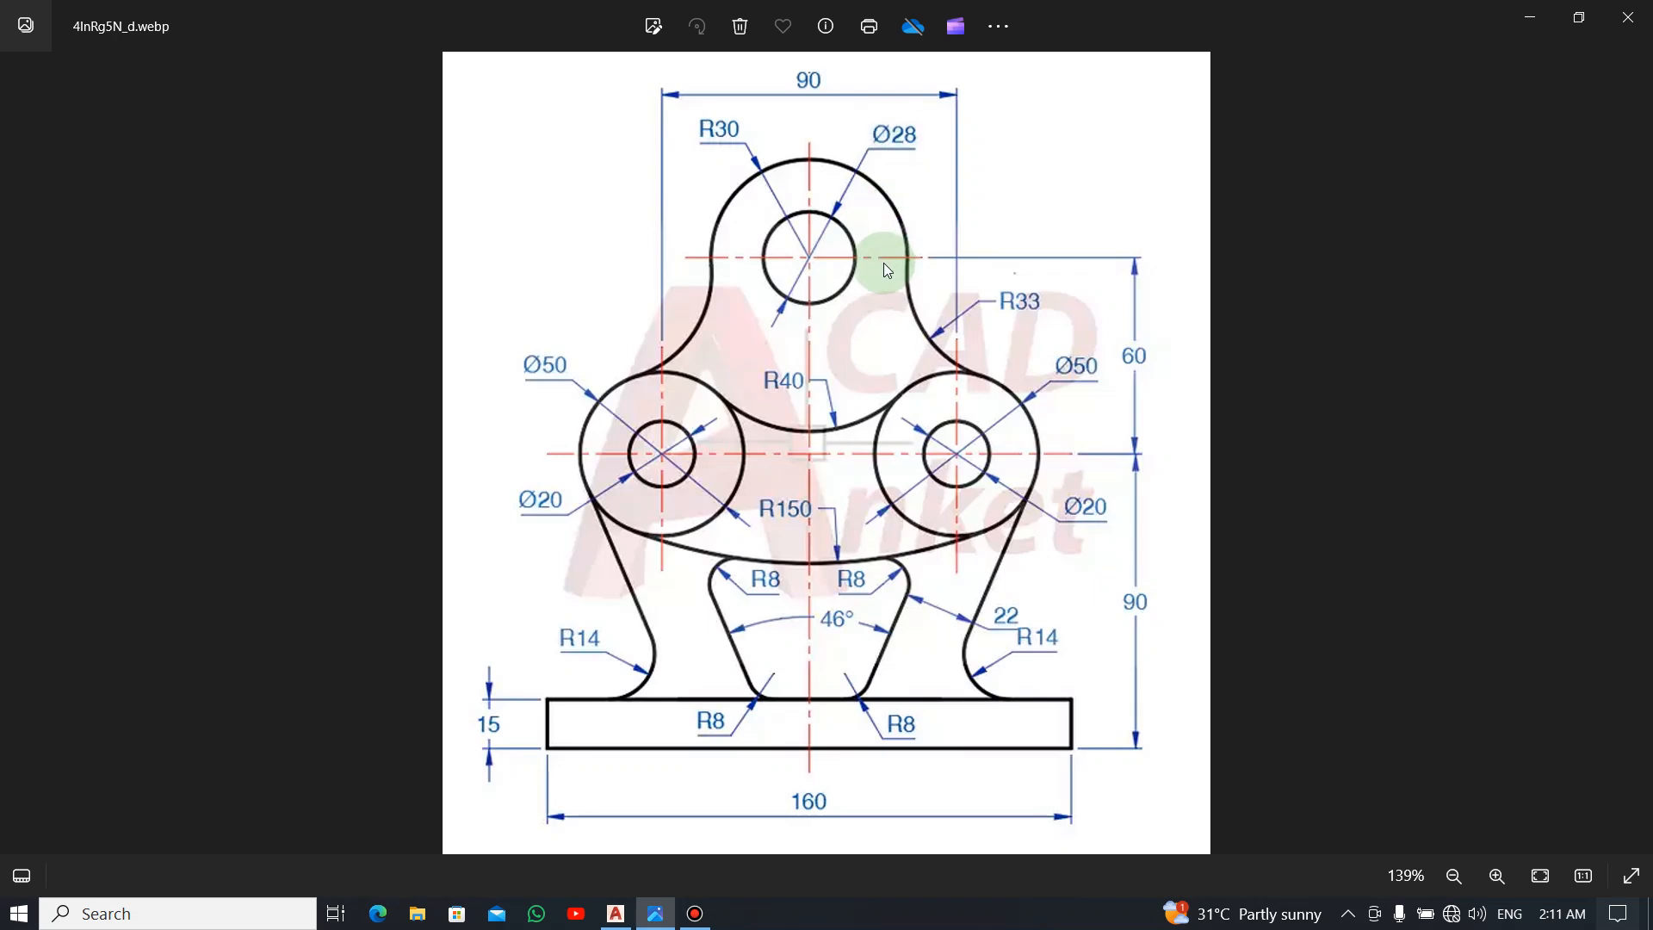
key("alt+Tab")
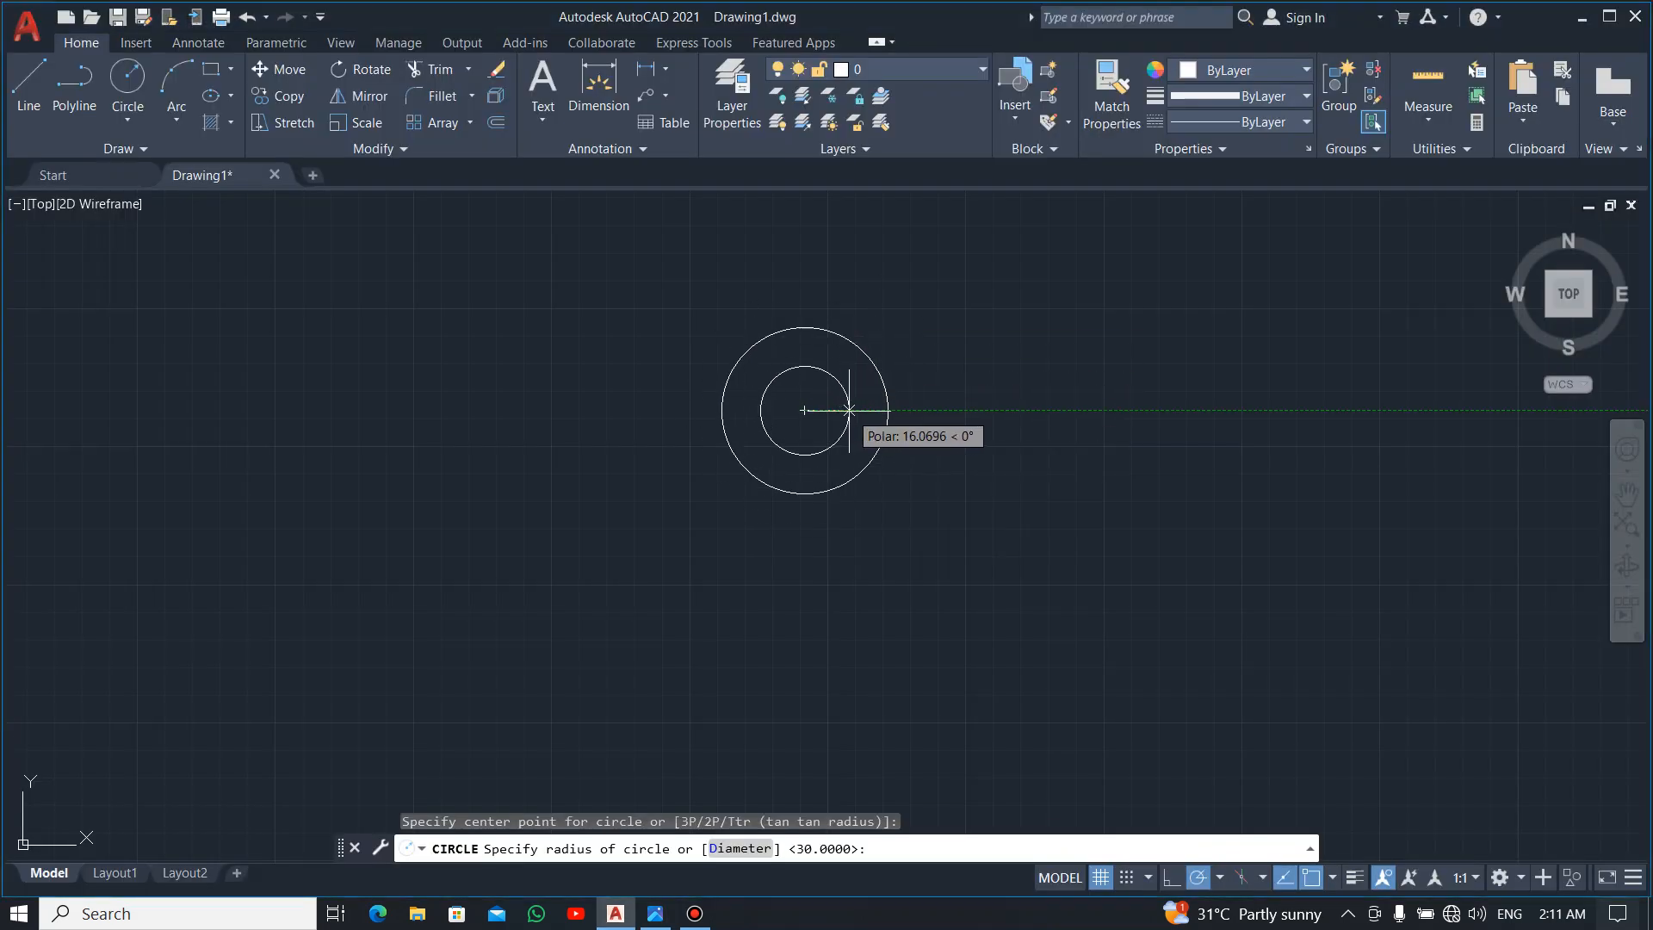
left_click(742, 849)
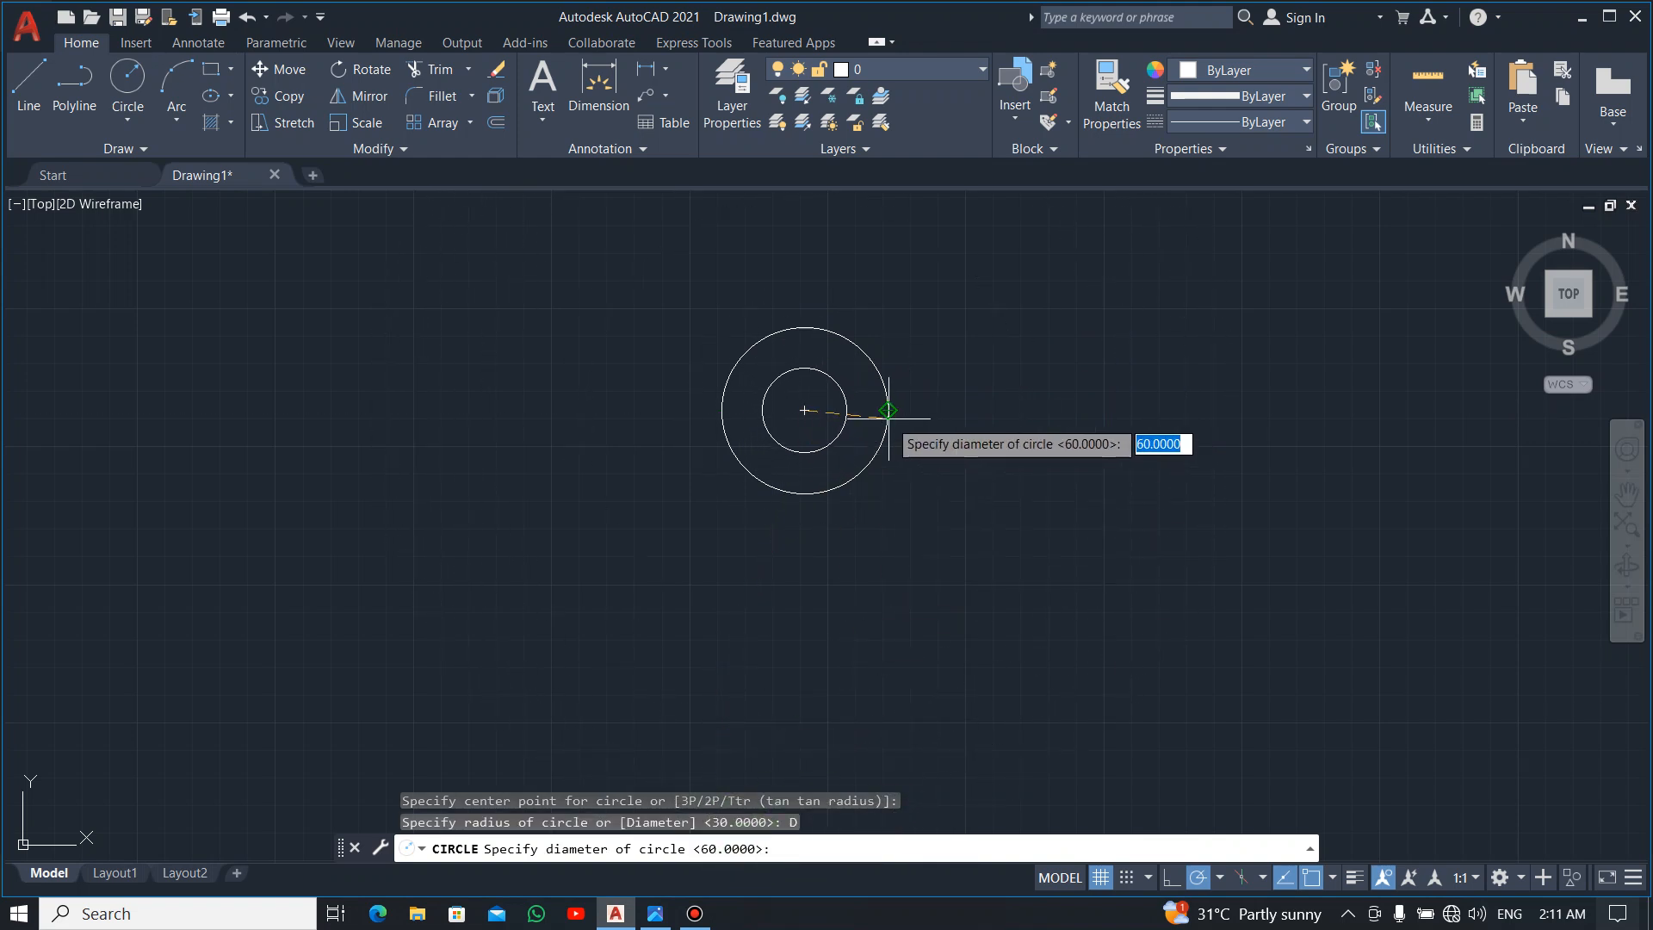
type("28")
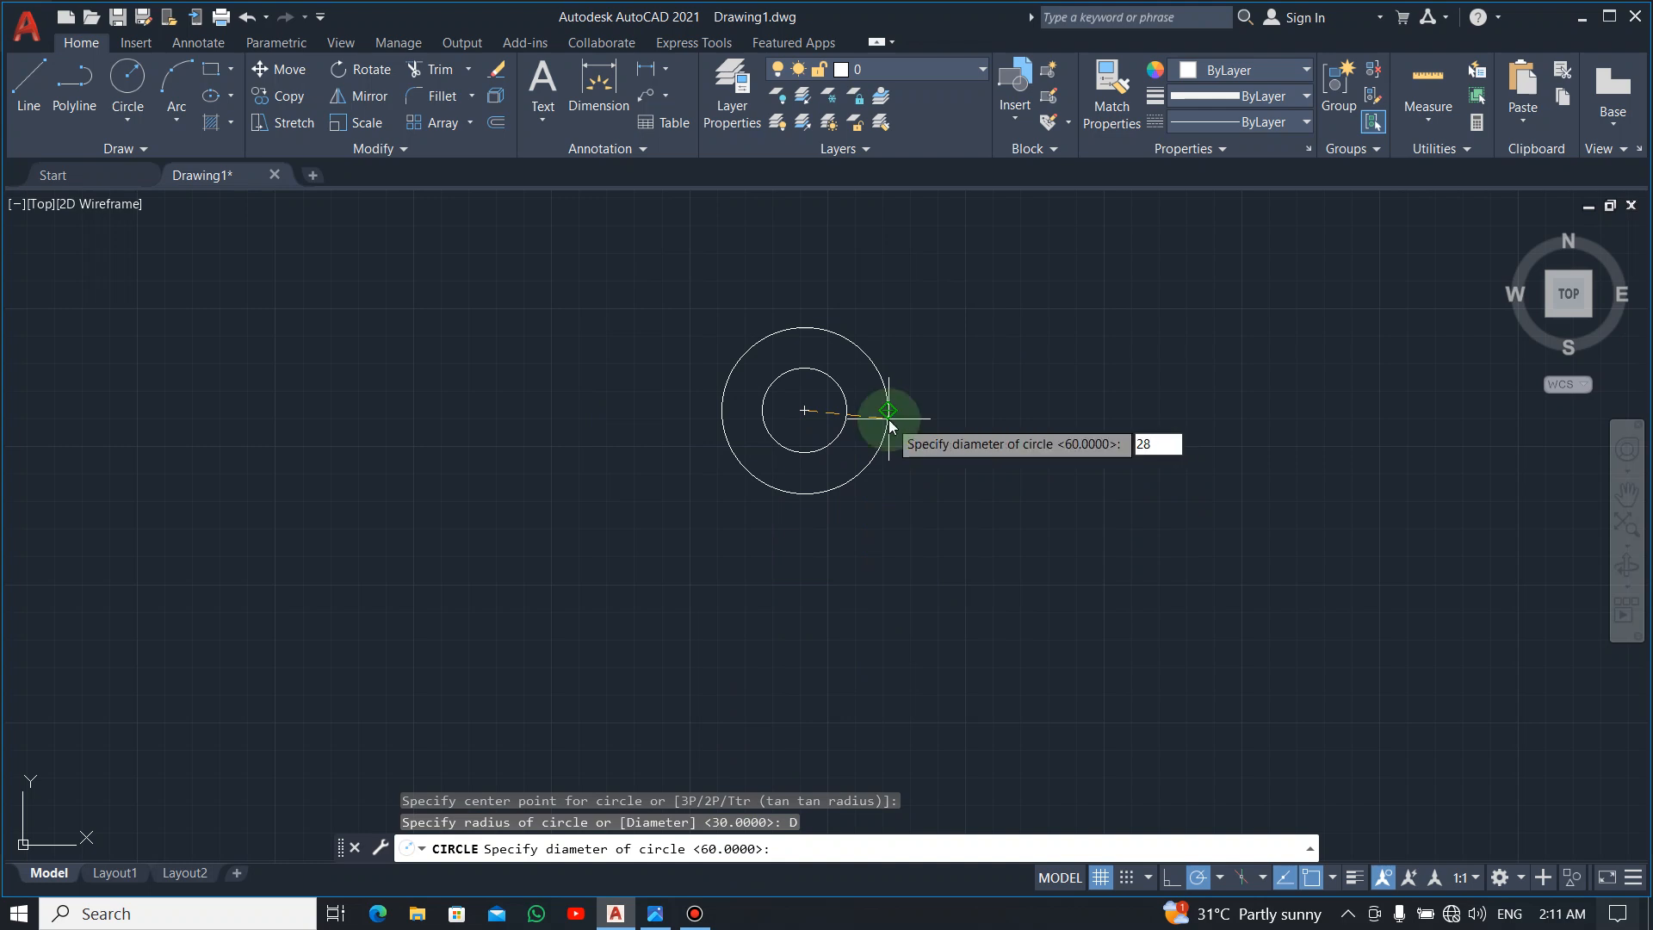
key("Return")
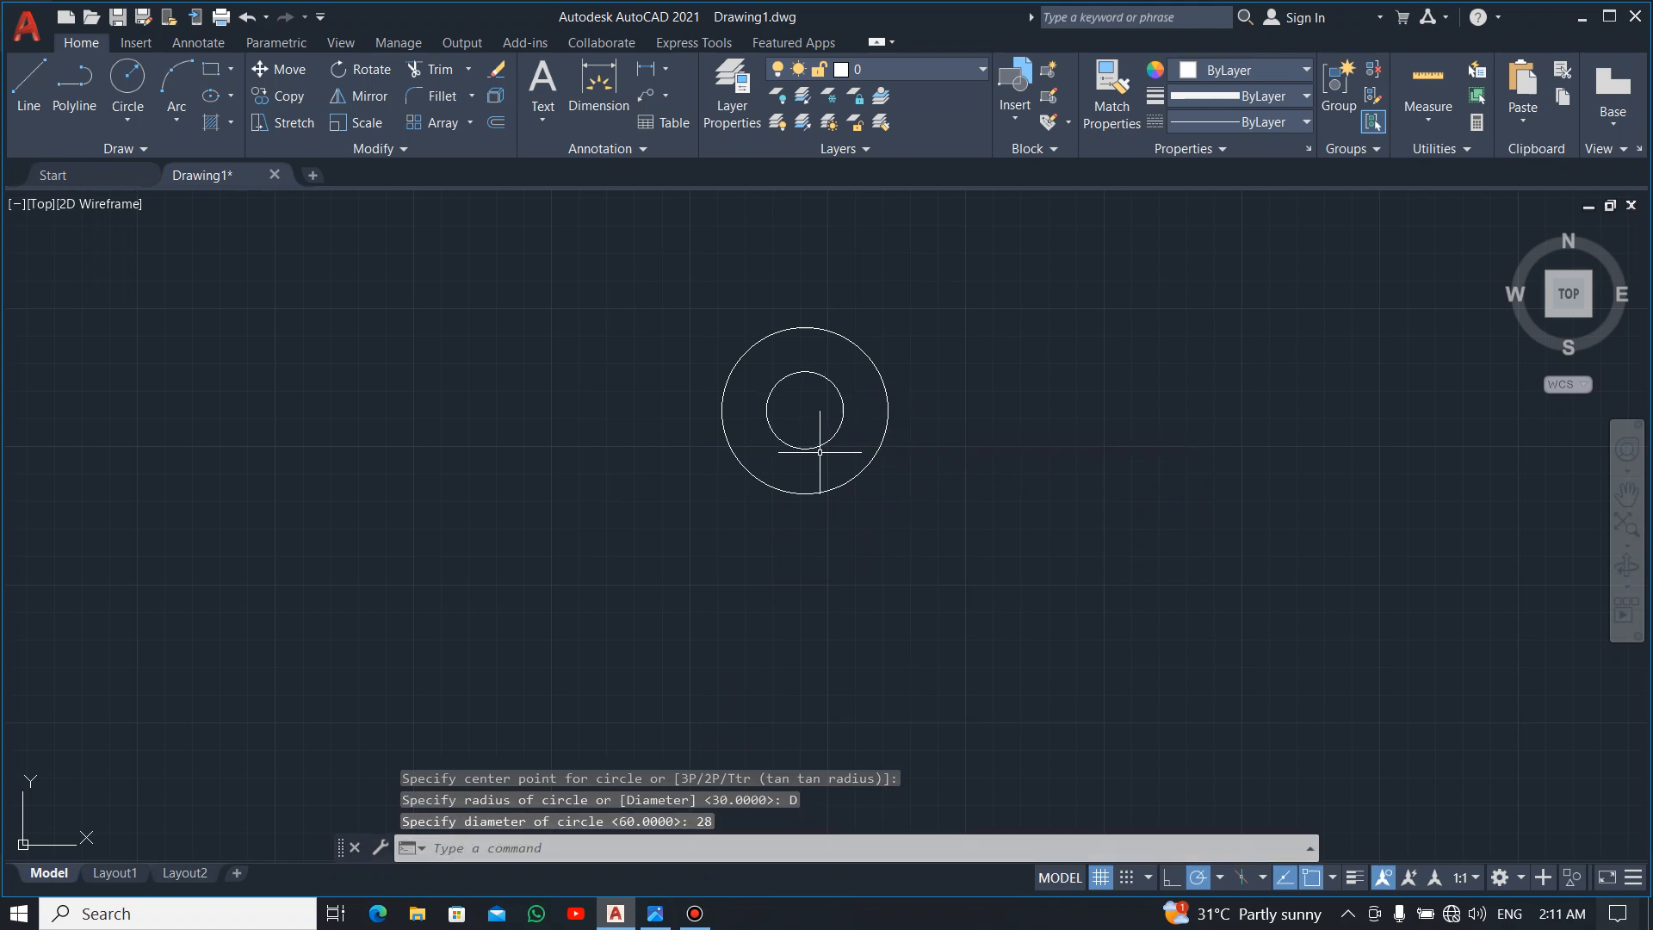
Draw a vertical line 60 long straight down from the common centre of the two circles.
key("alt+Tab")
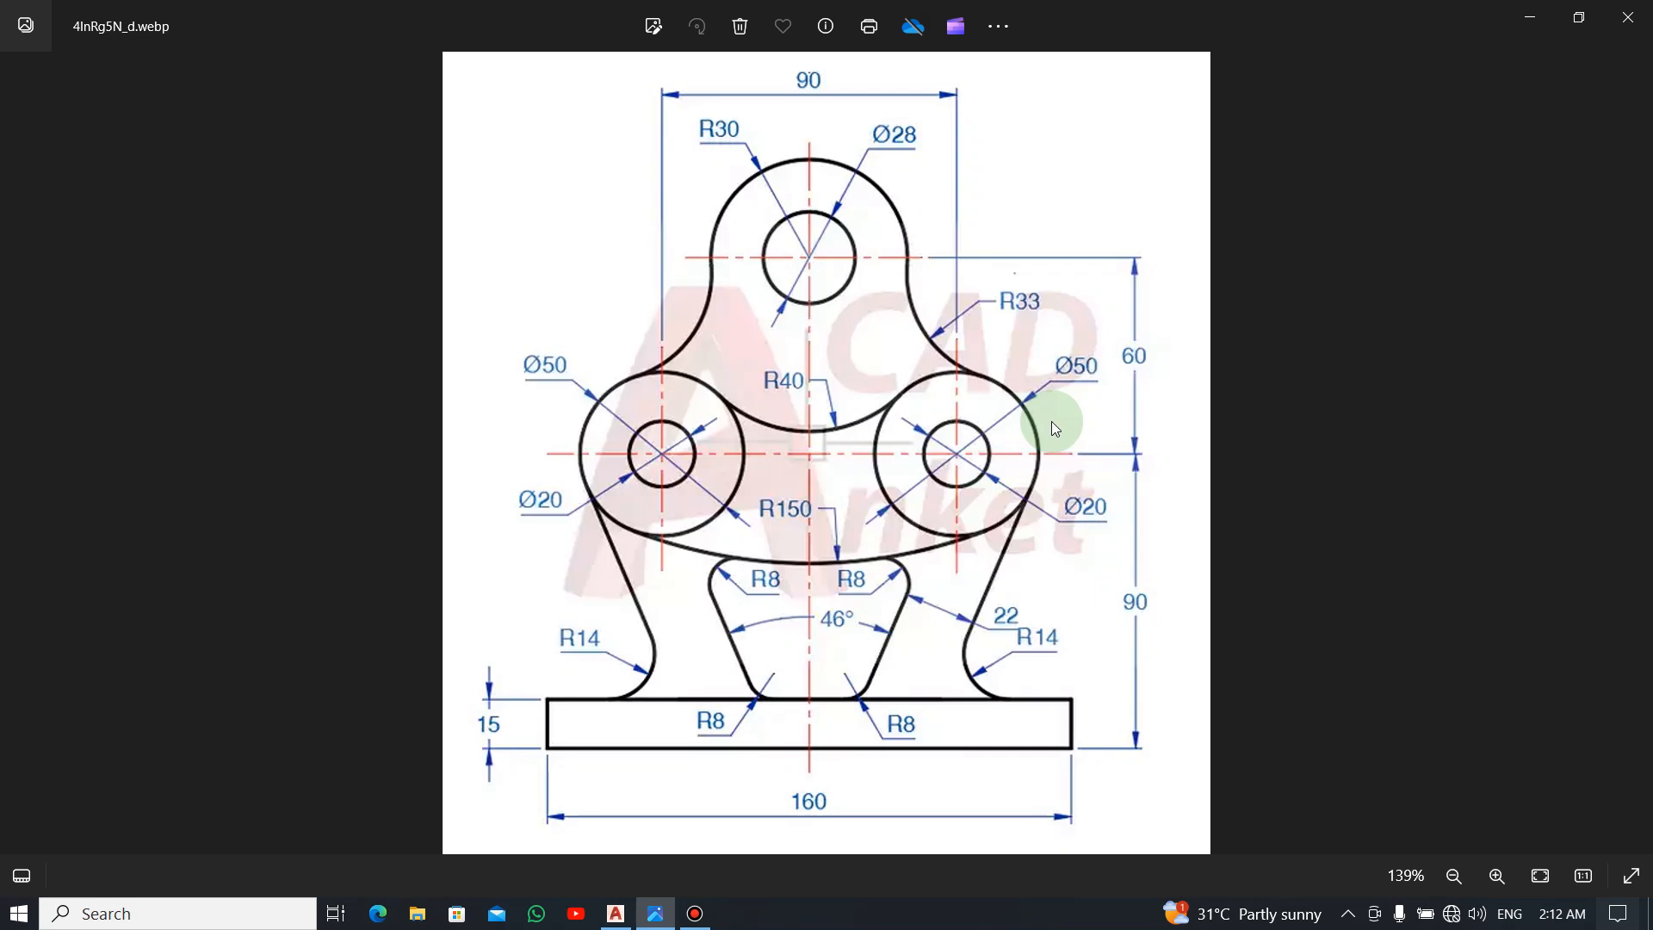
key("alt+Tab")
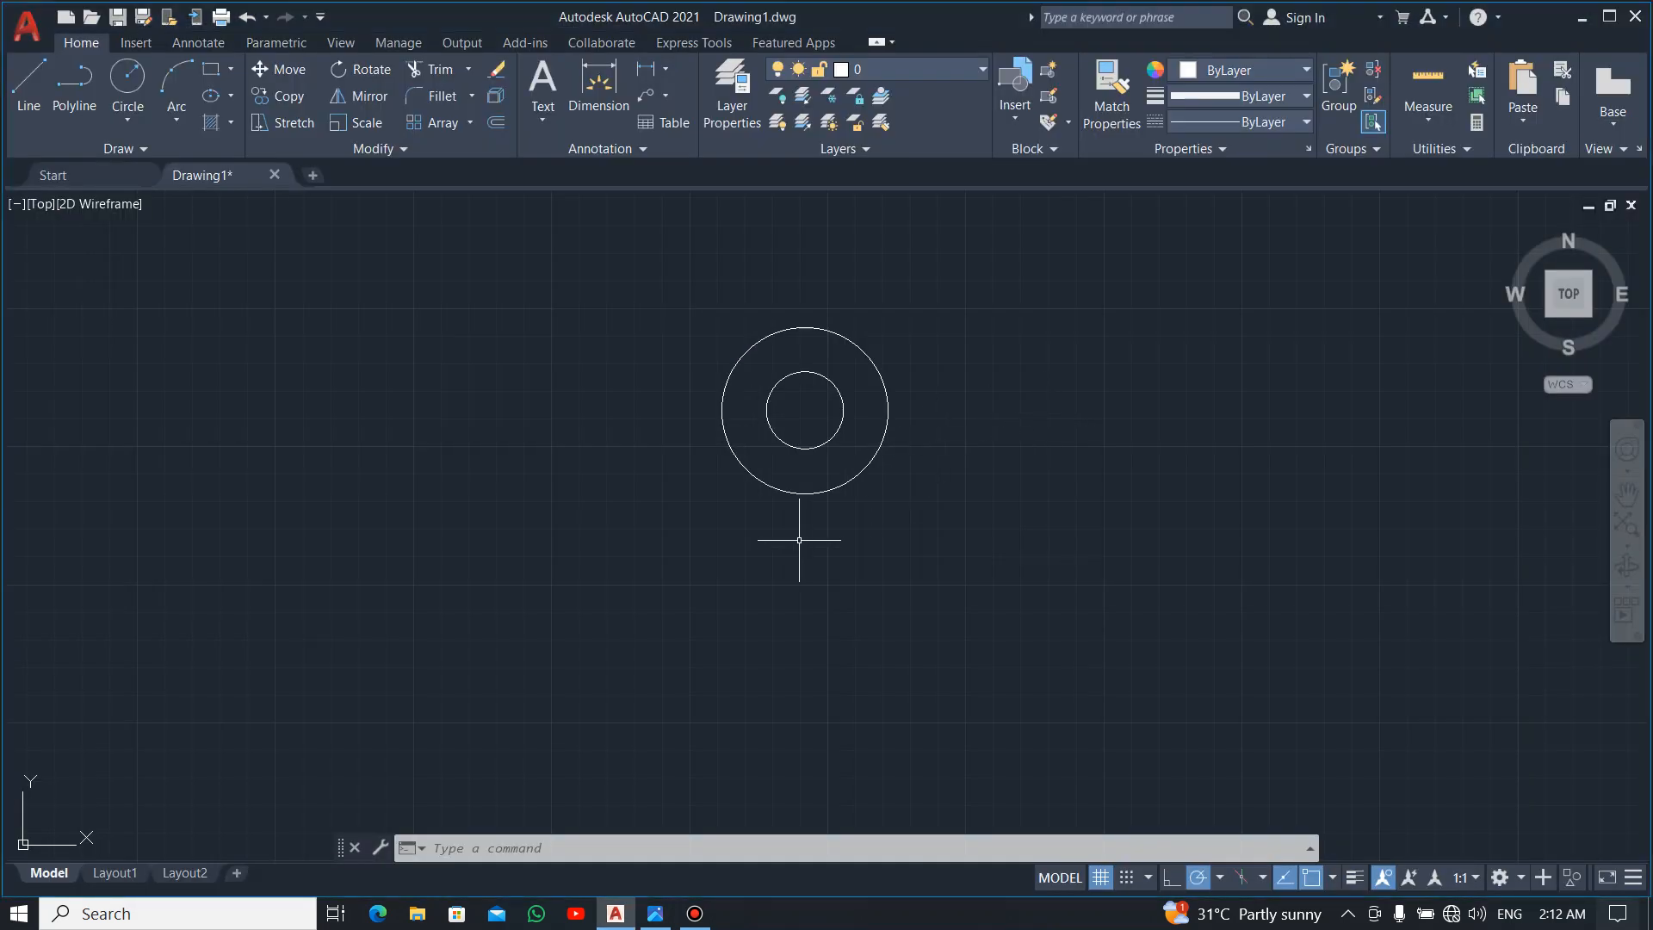
left_click(28, 86)
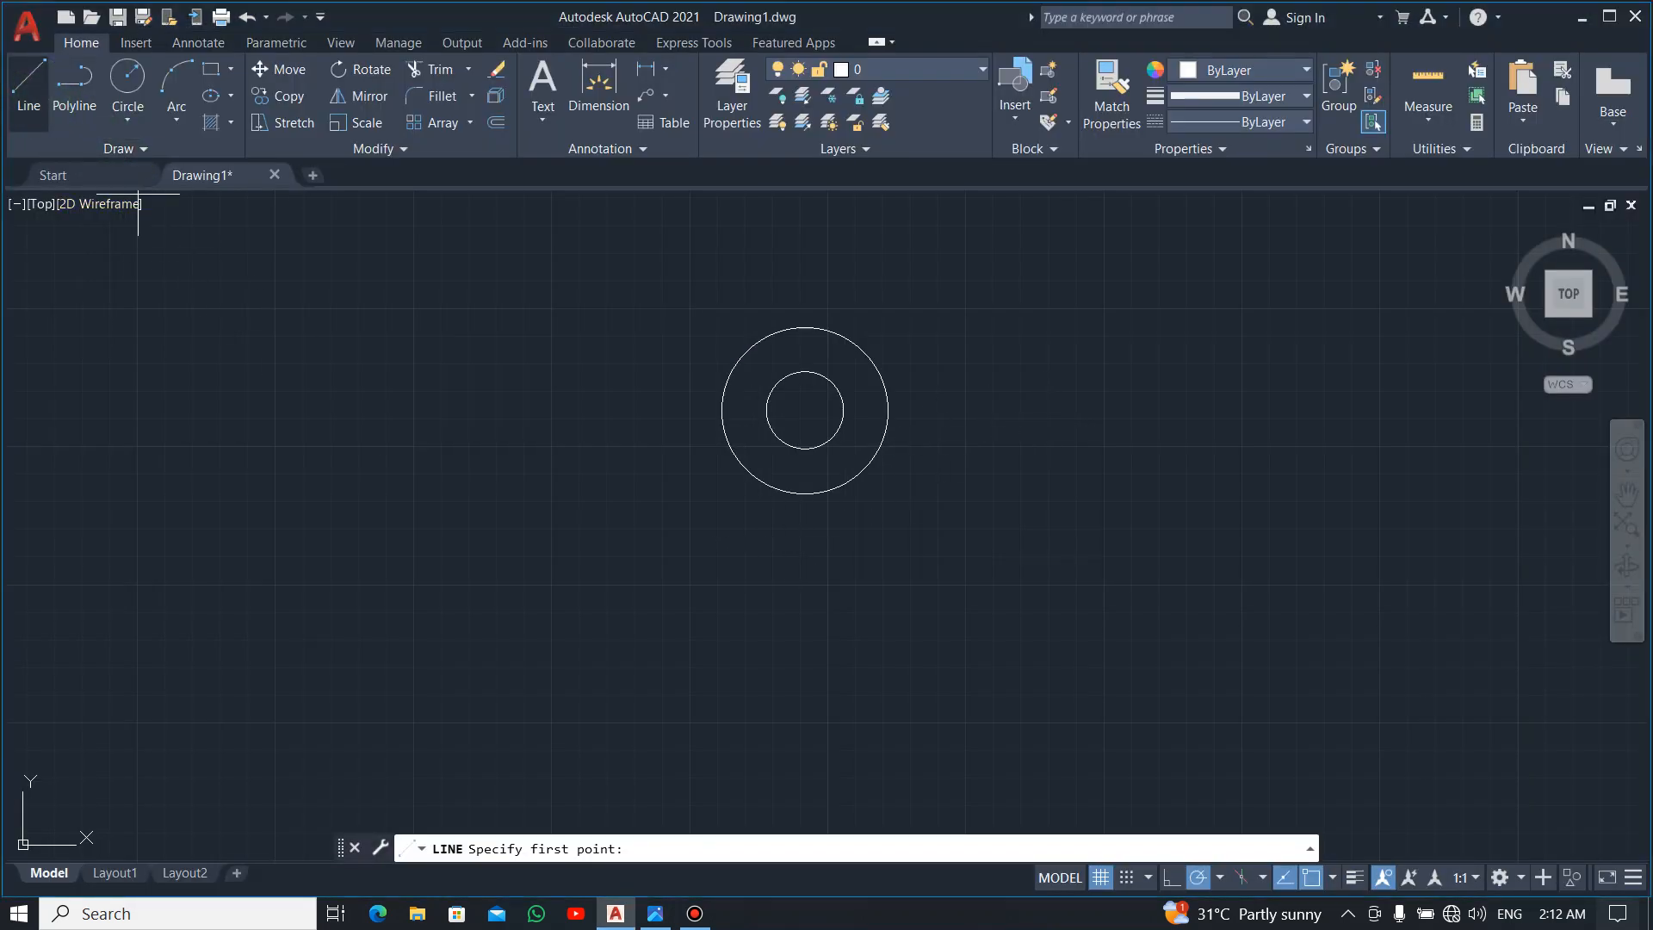
left_click(804, 410)
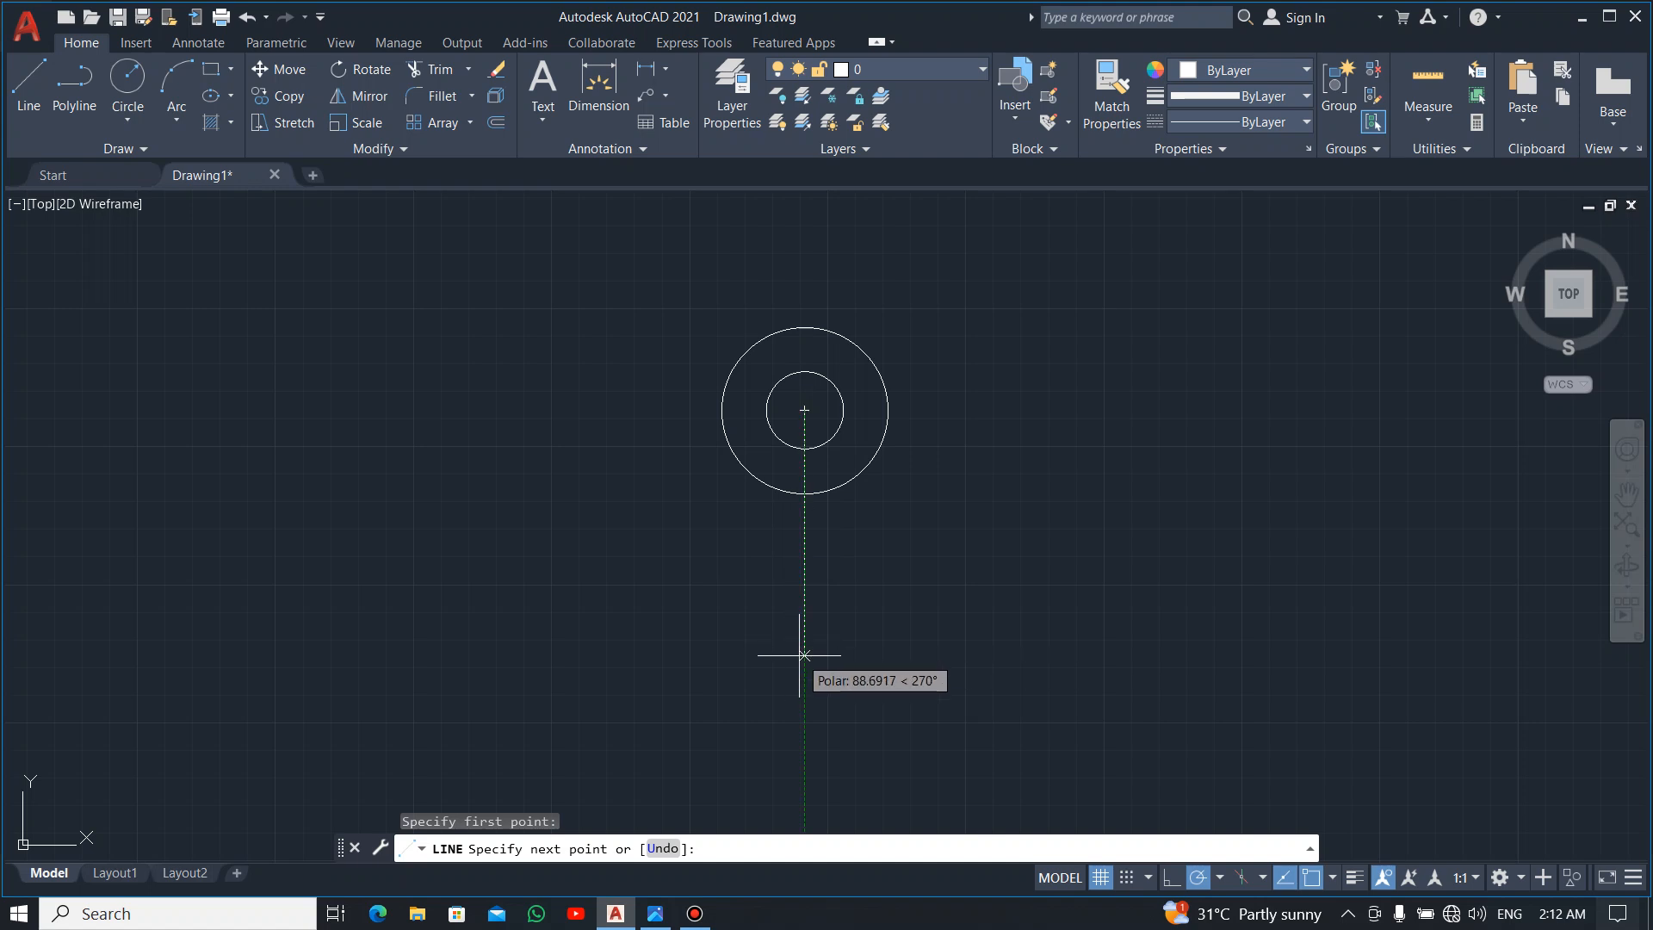
type("60")
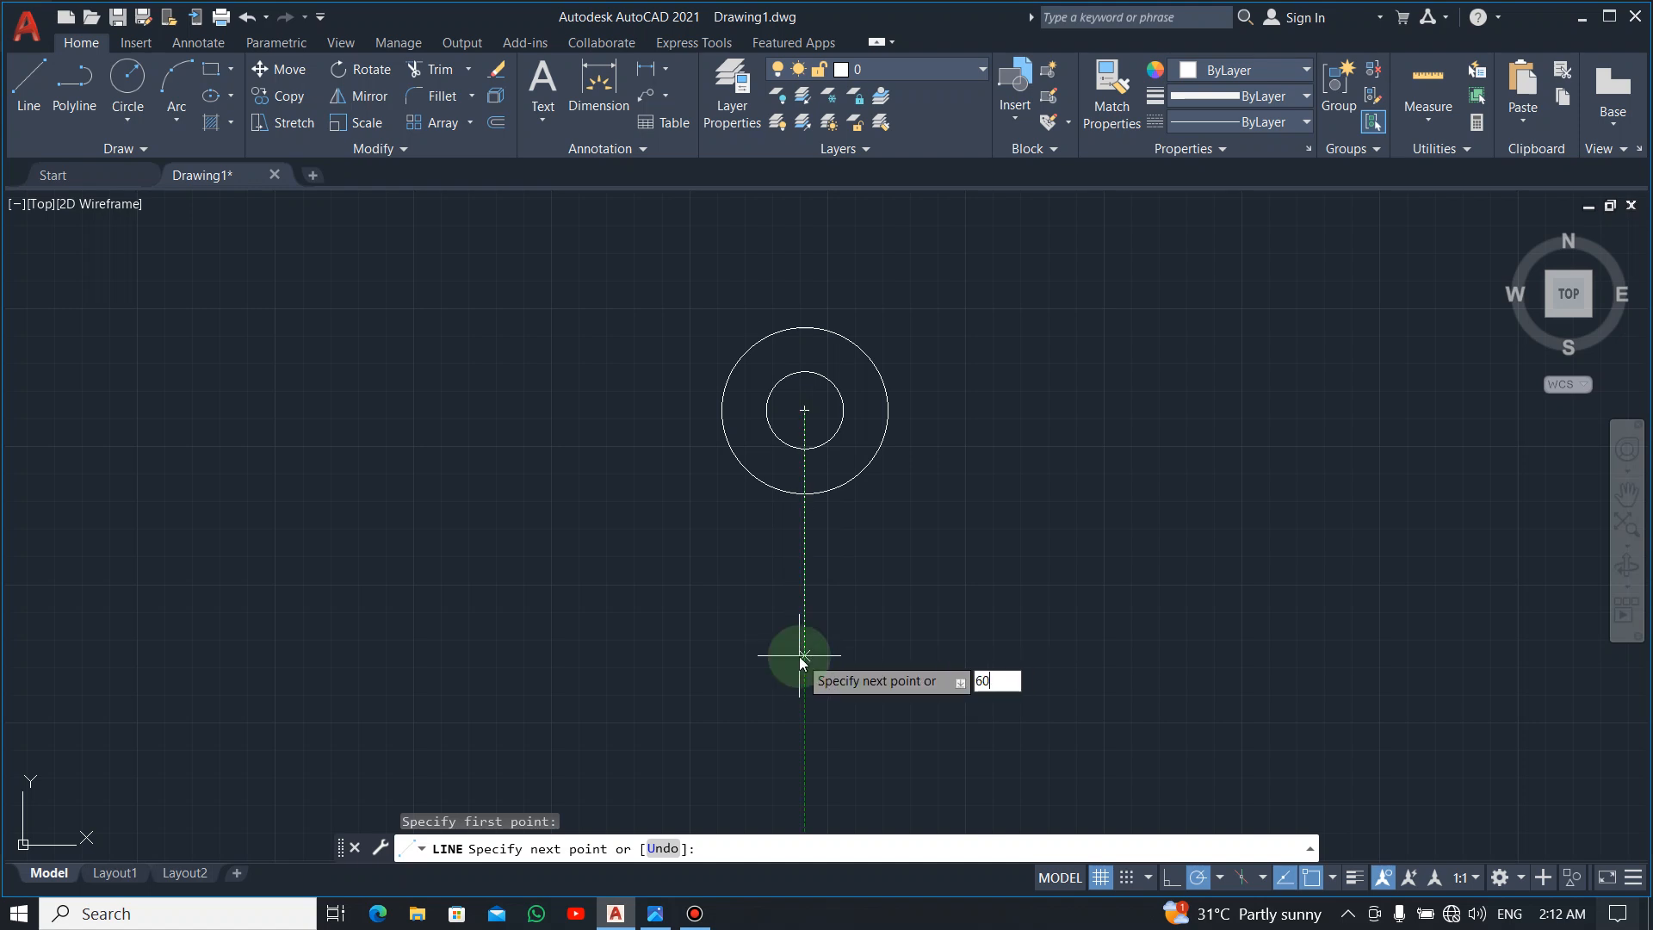
key("Return")
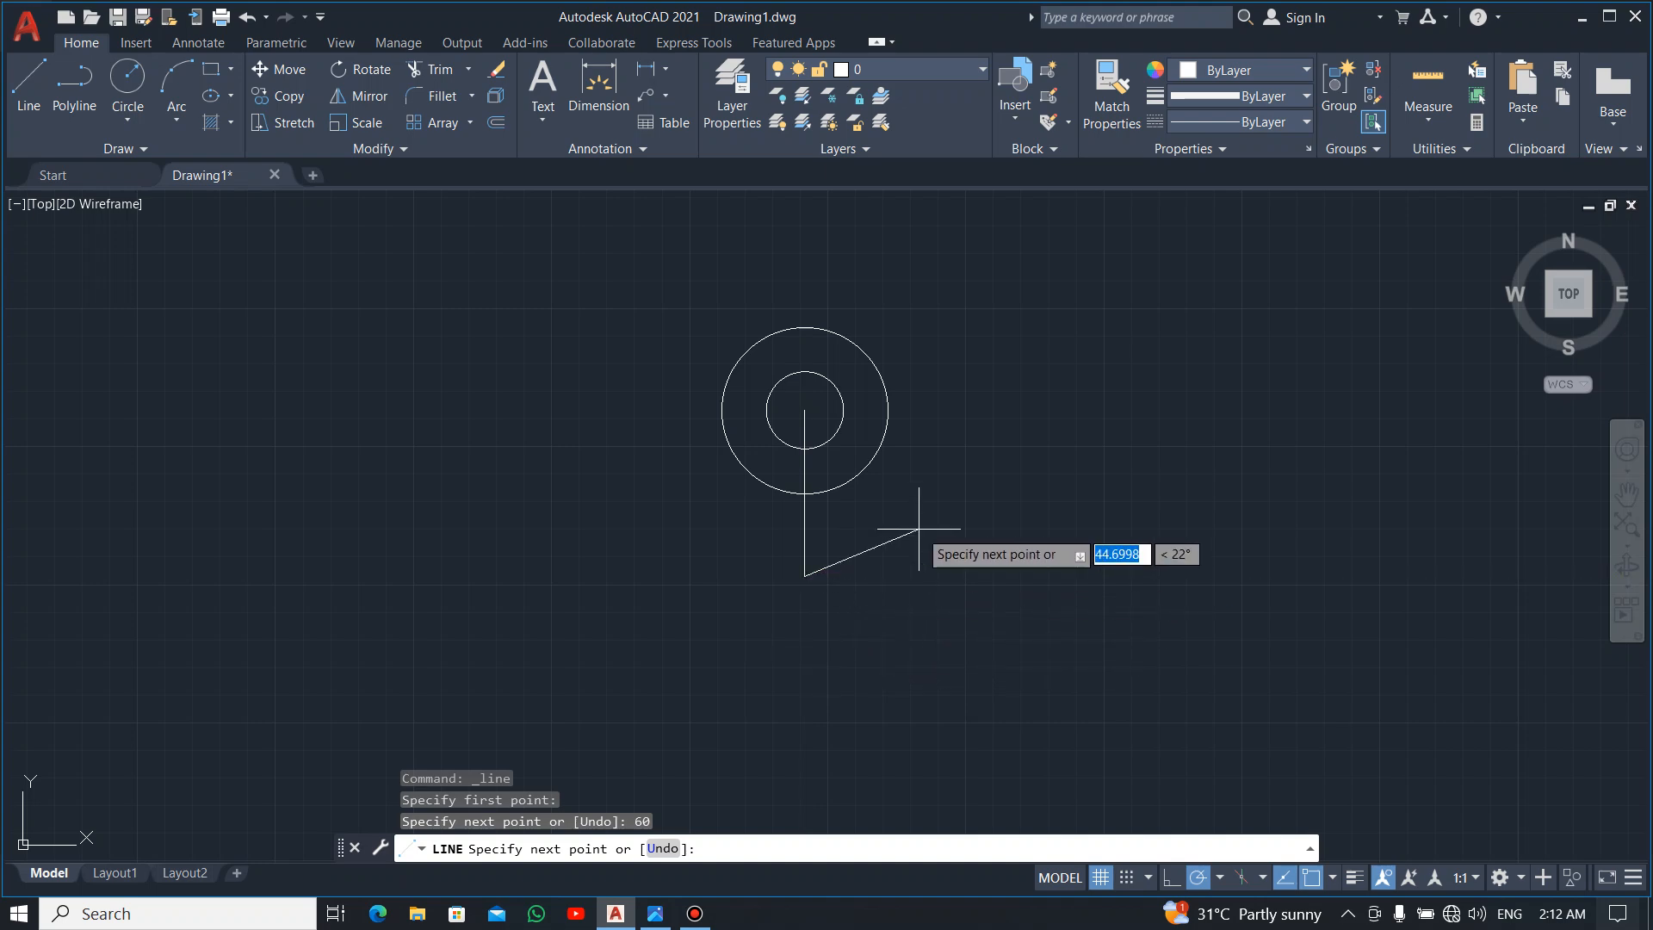
key("Escape")
Draw a separate horizontal line 90 long below the vertical line for the spacing of the side circles.
key("alt+Tab")
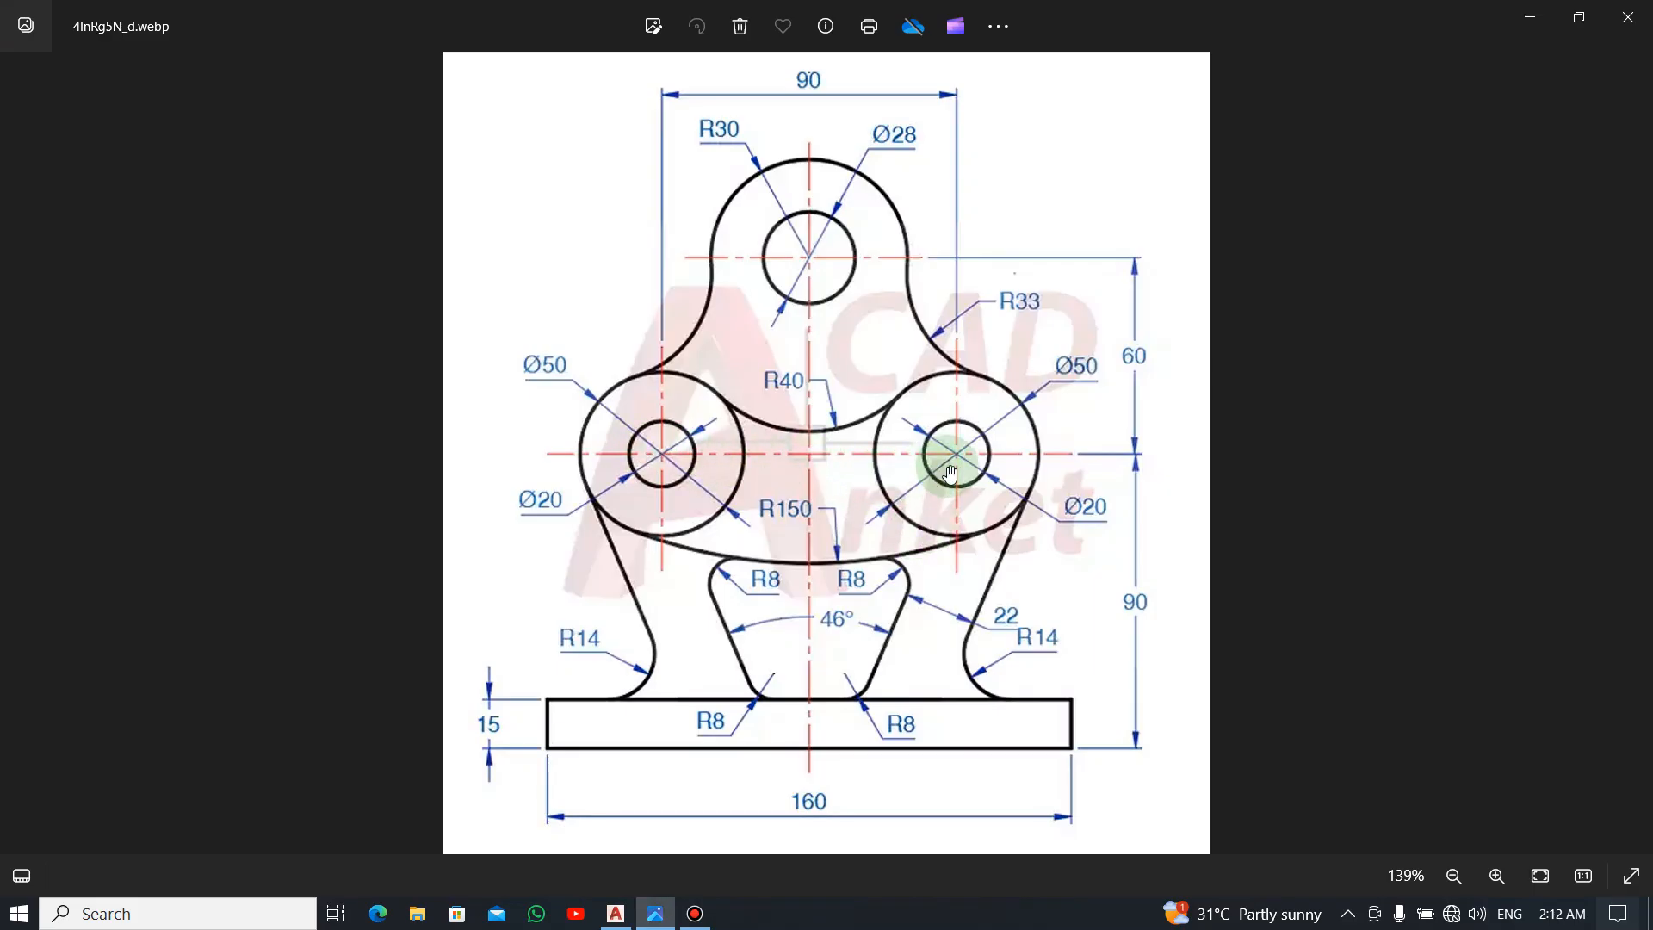
key("alt+Tab")
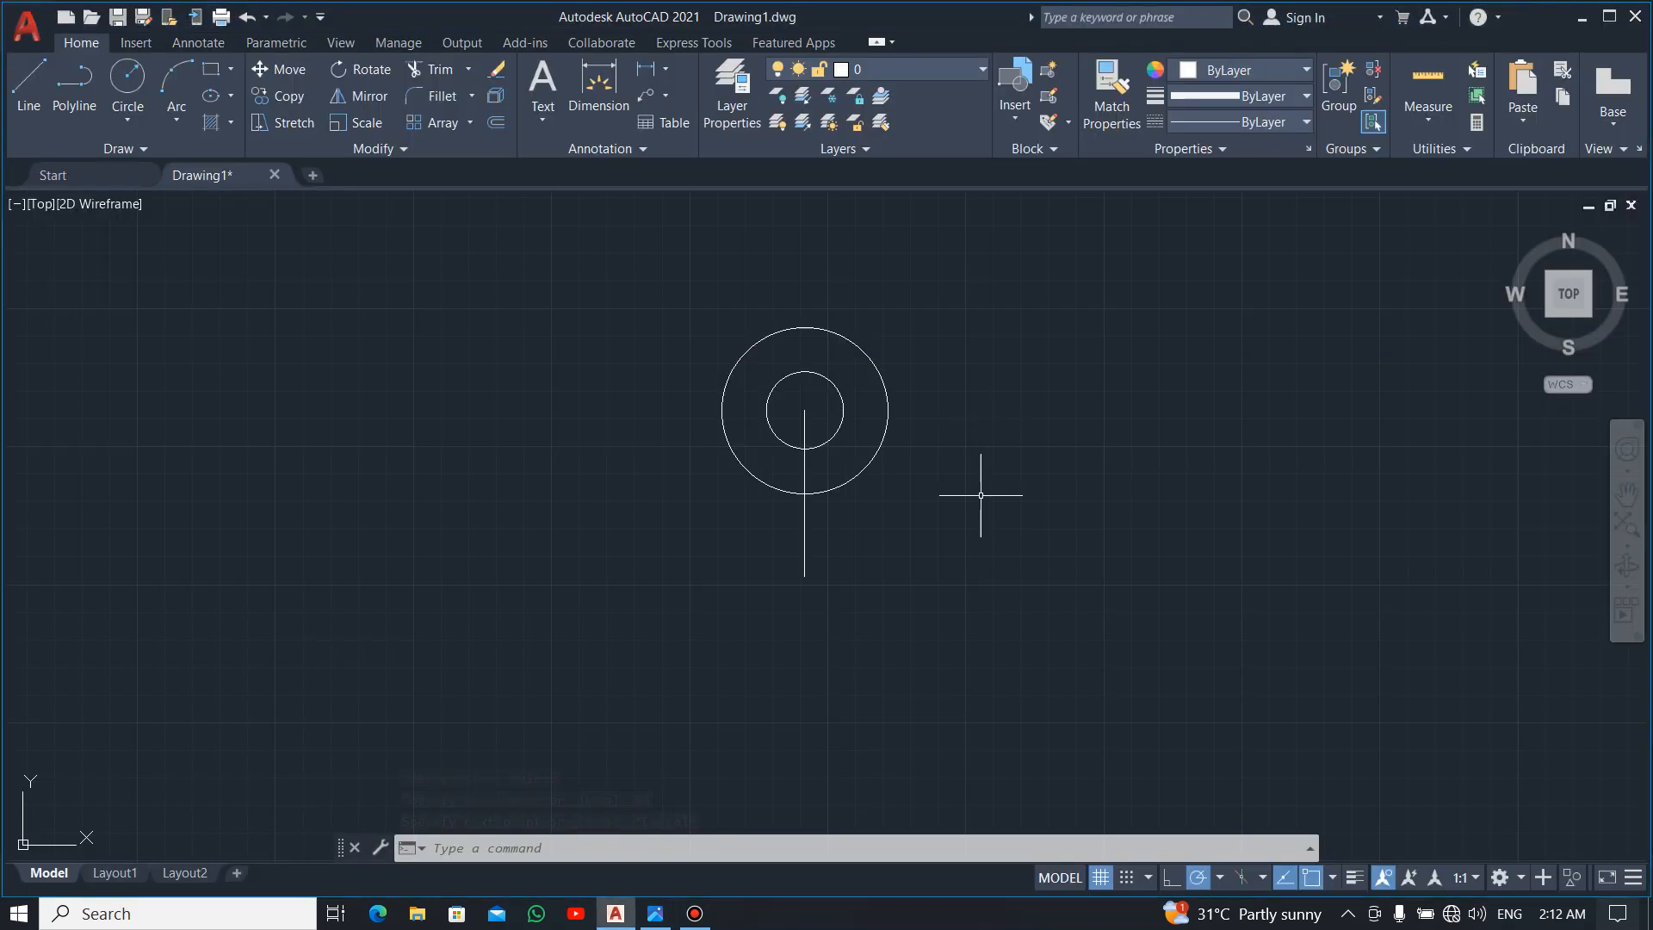
left_click(29, 89)
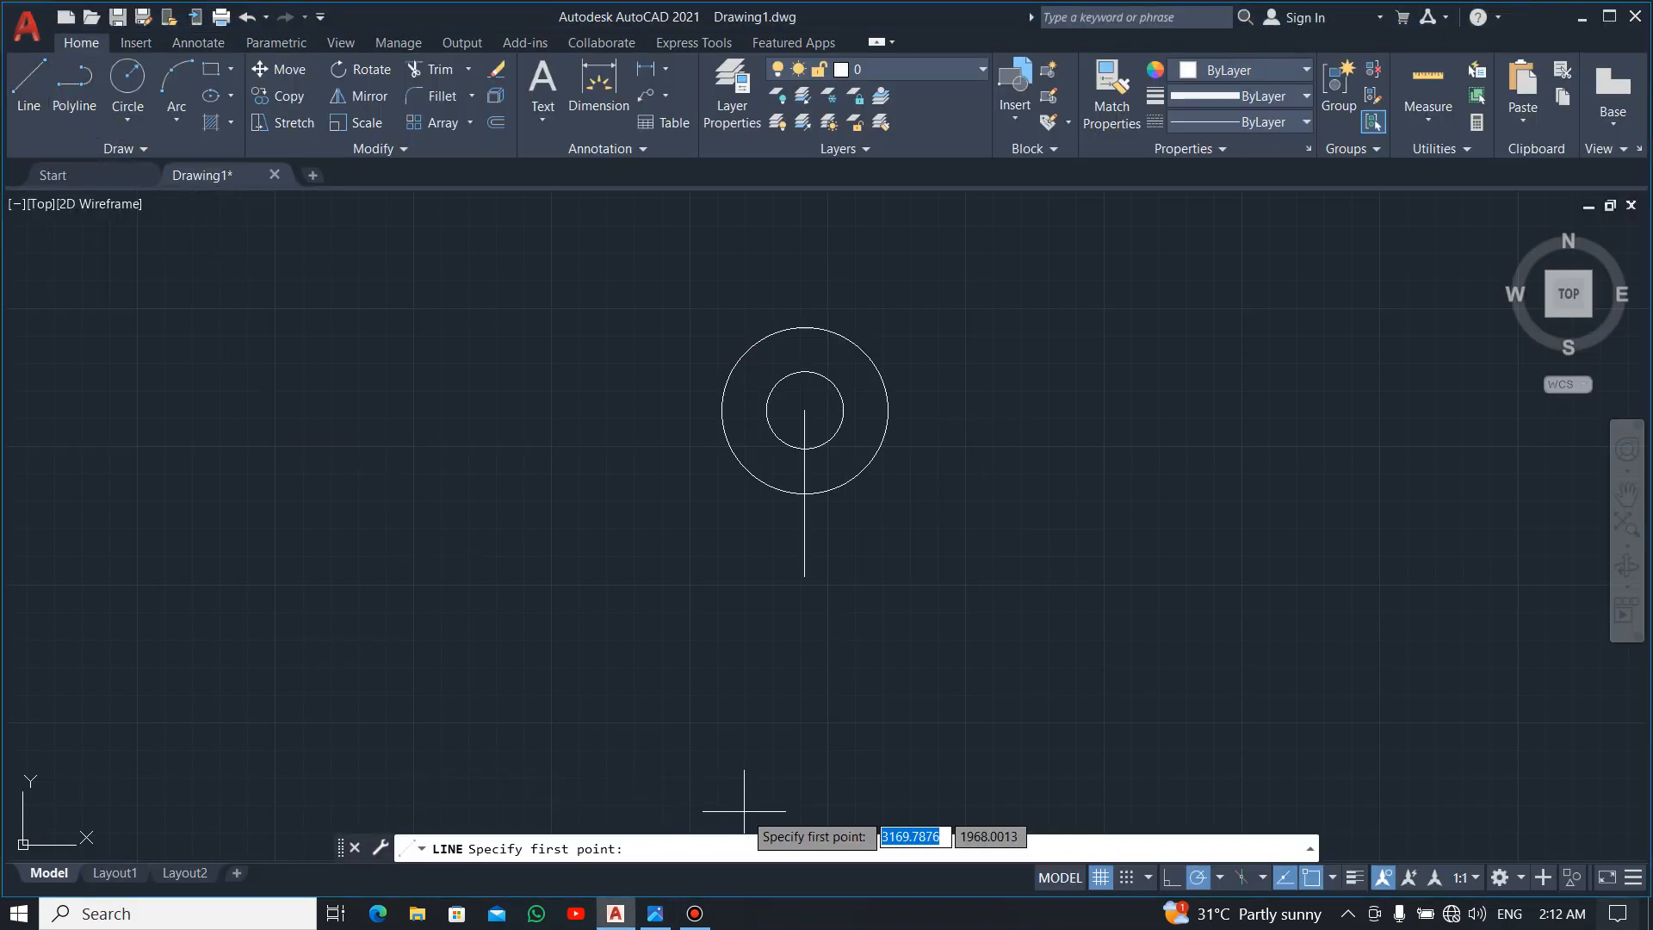
left_click(635, 641)
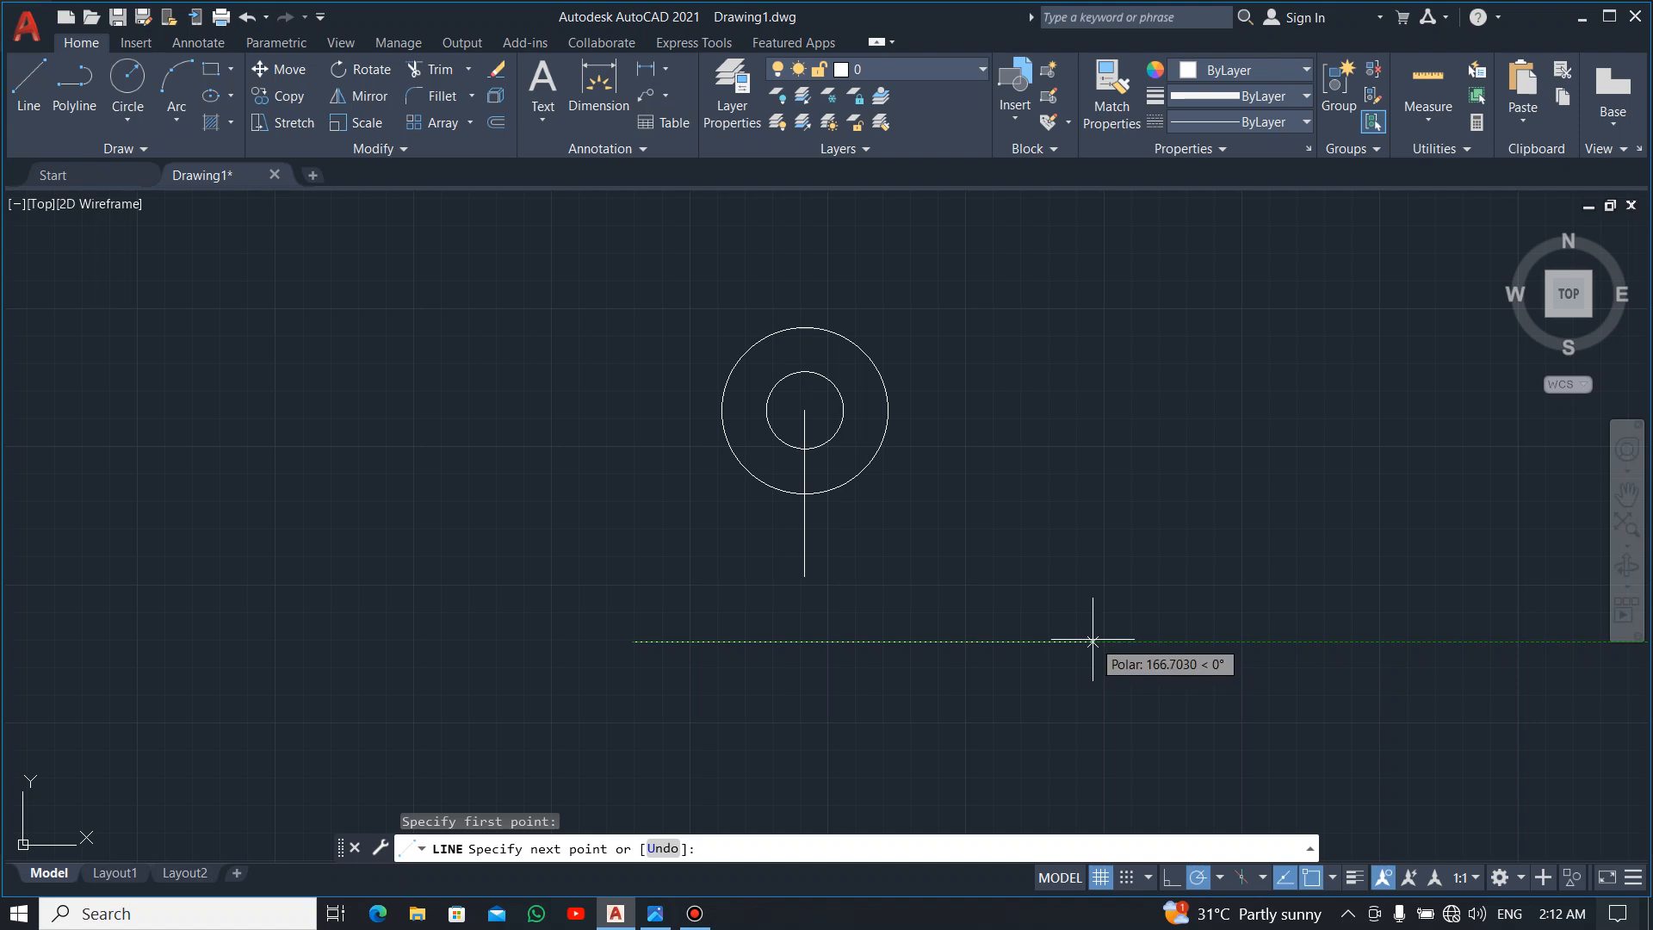
type("90")
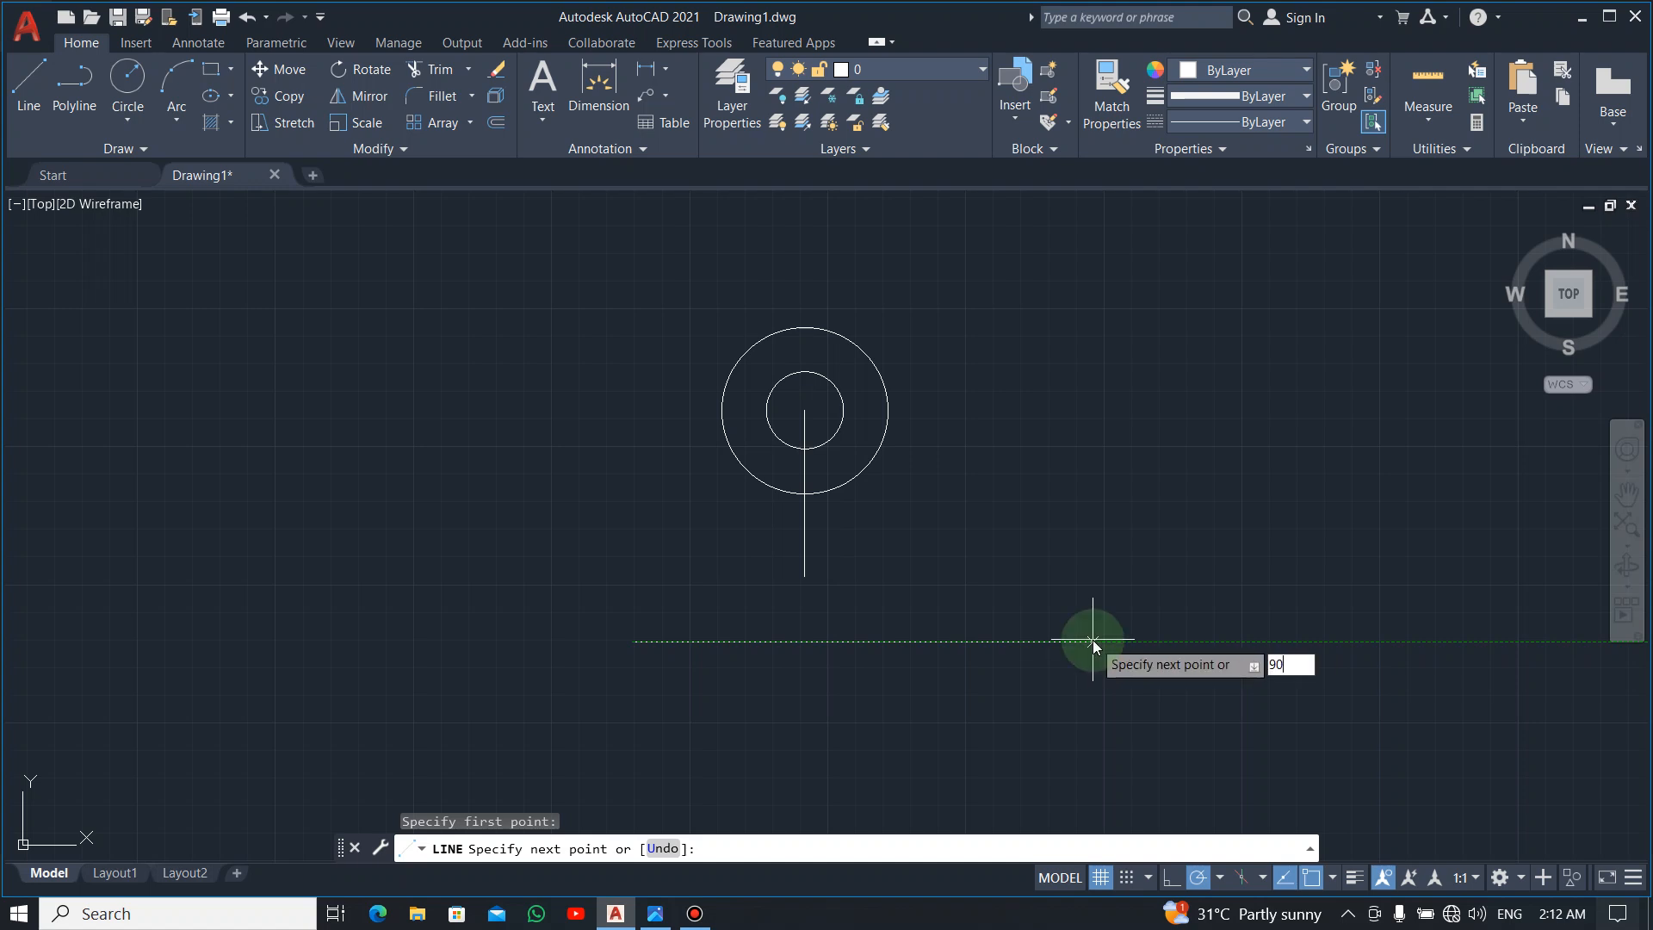
key("Return")
key("Escape")
Move the 90 long horizontal line by its midpoint onto the lower end of the vertical line.
left_click(818, 686)
left_click(678, 606)
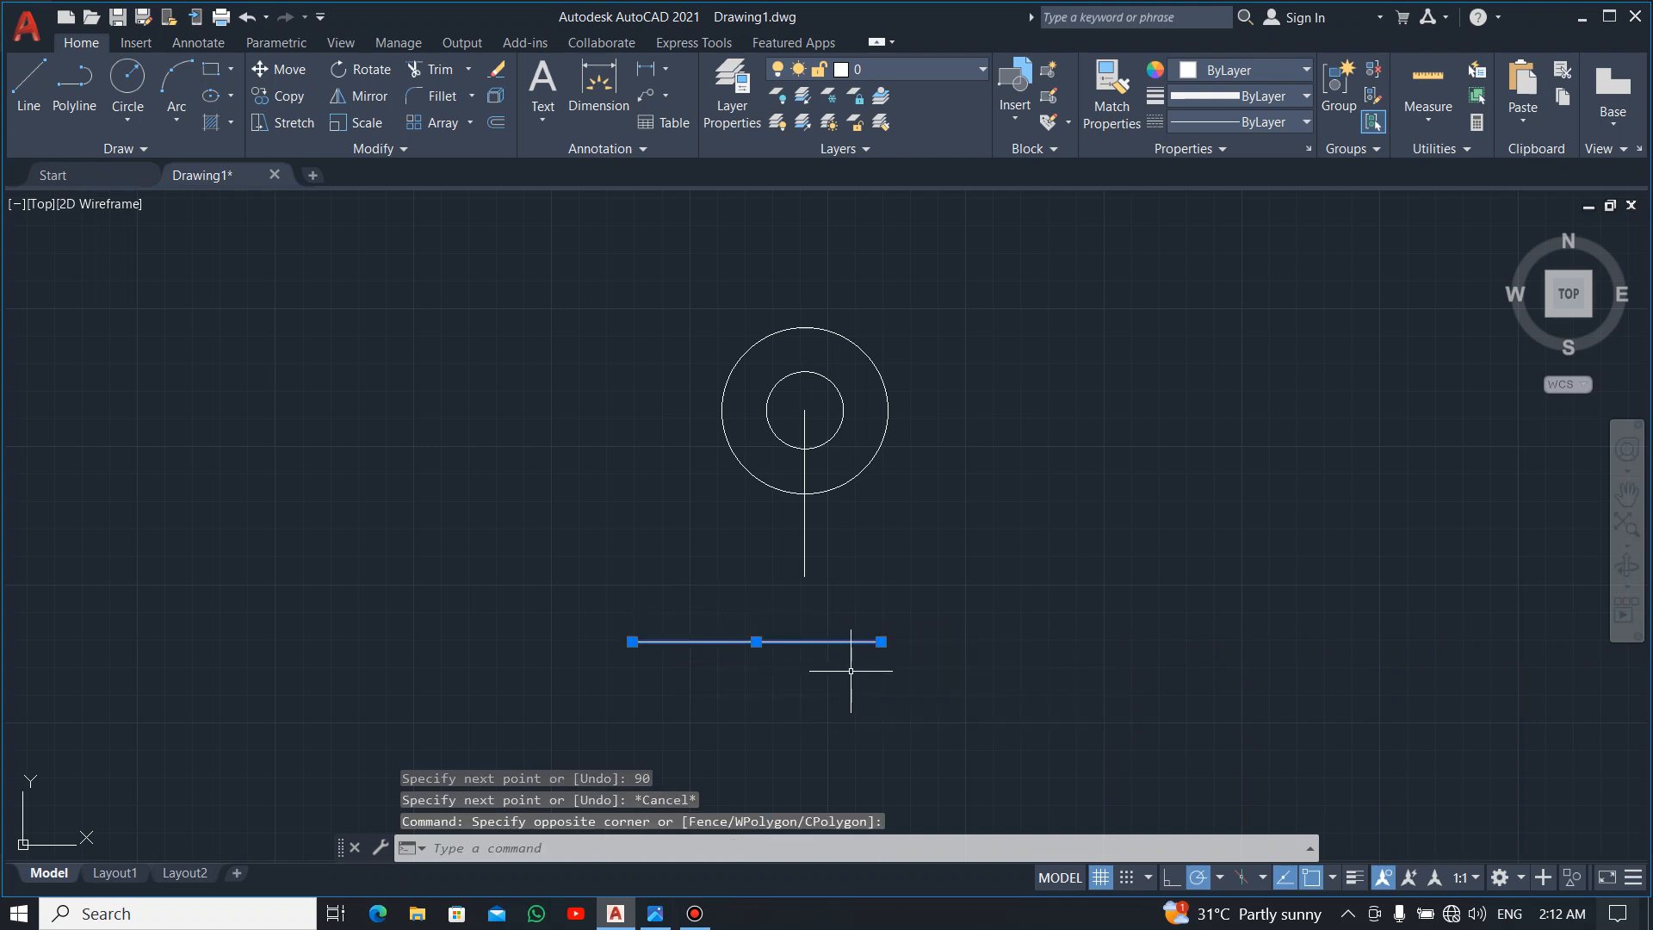
type("M")
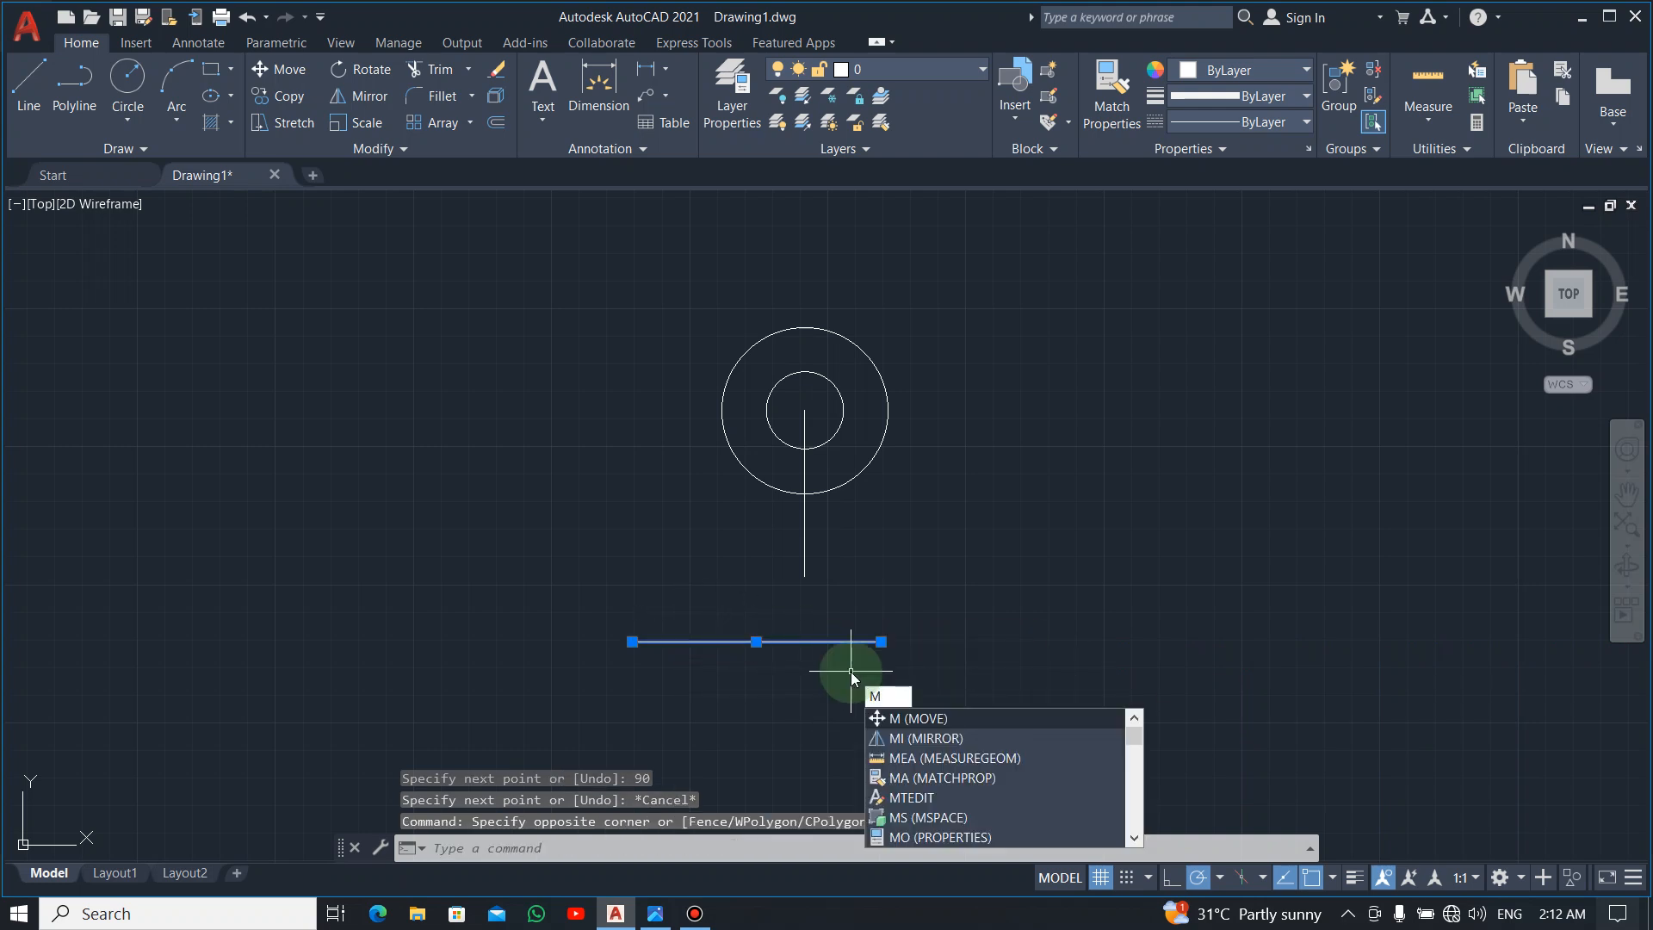
key("Return")
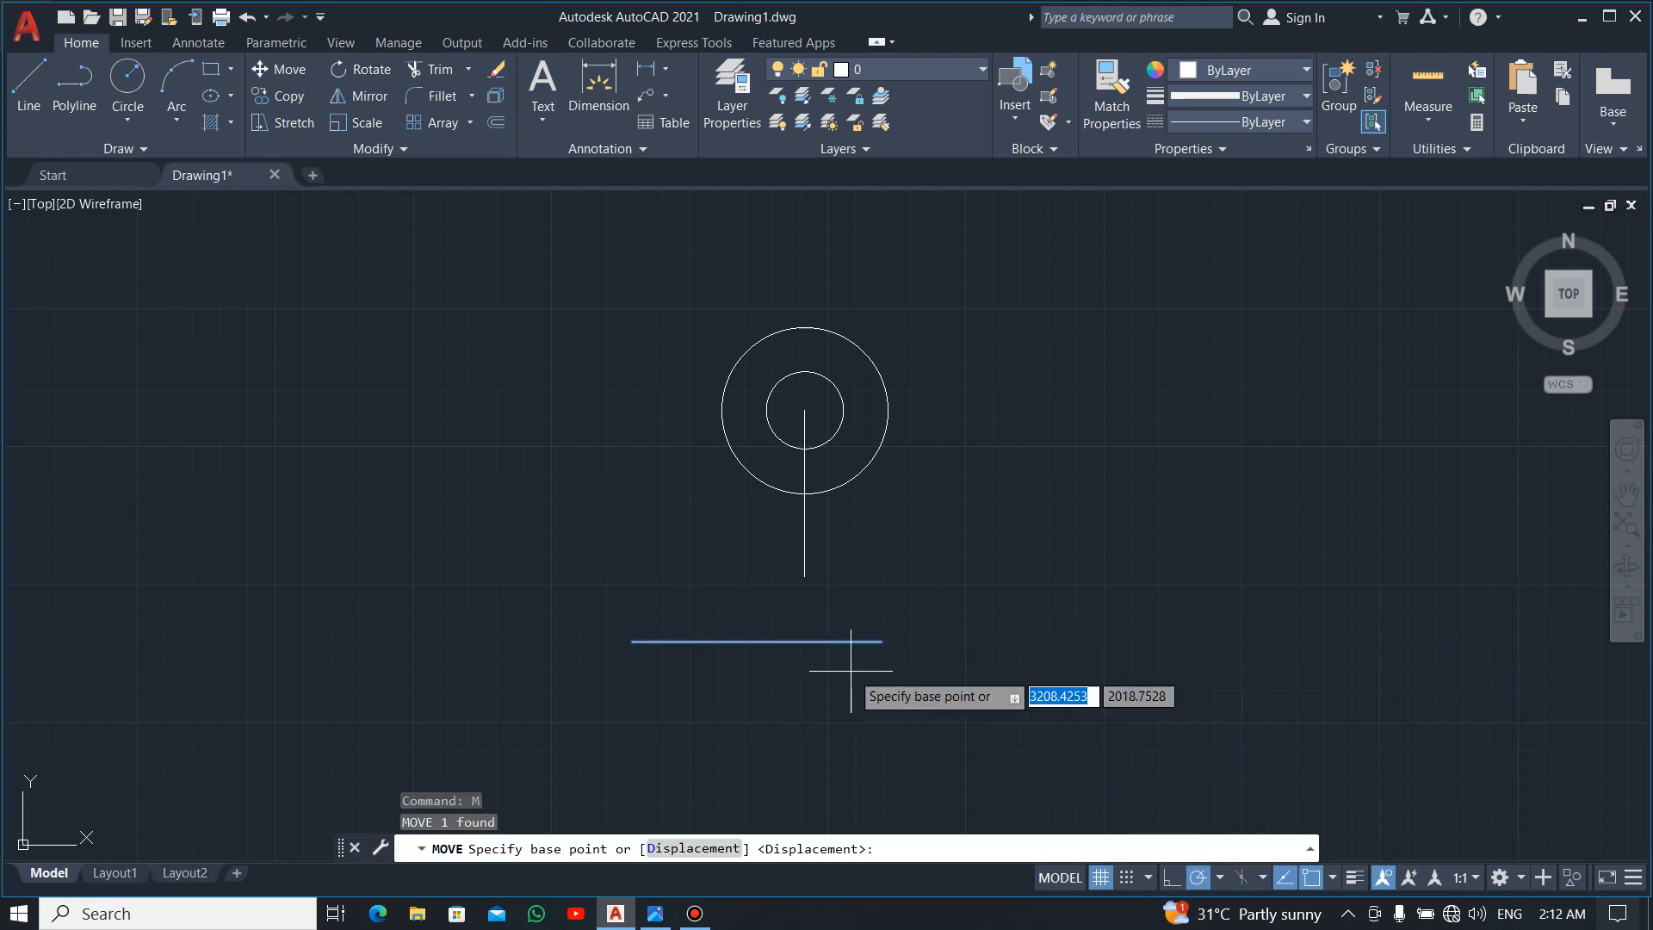
left_click(757, 642)
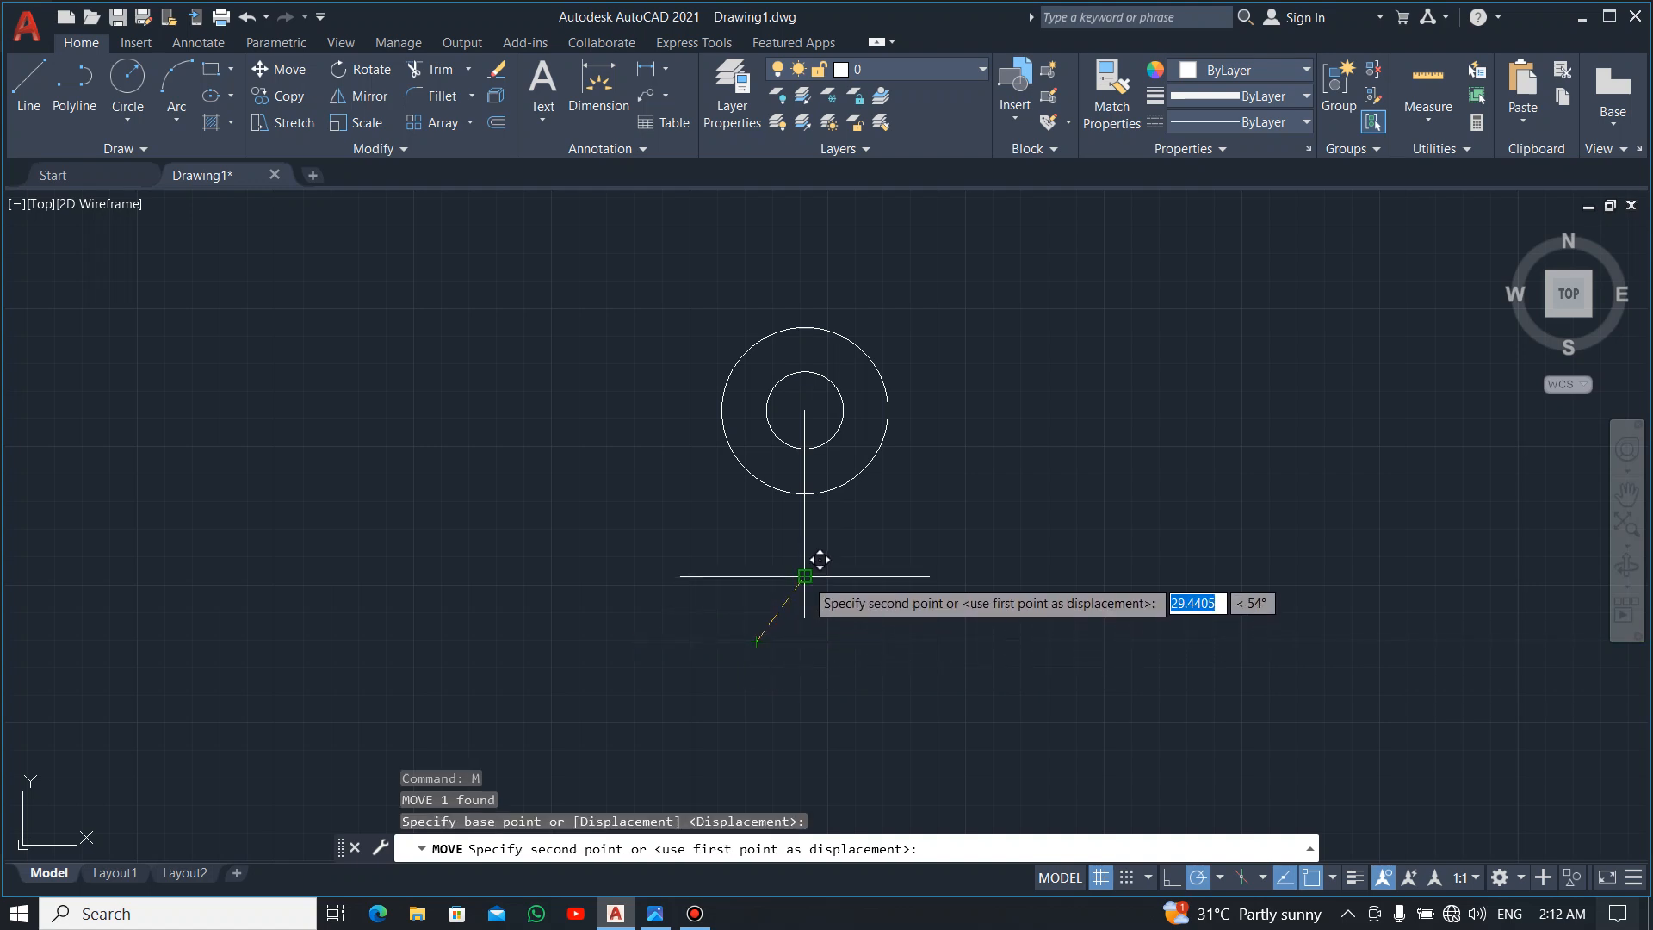
left_click(804, 576)
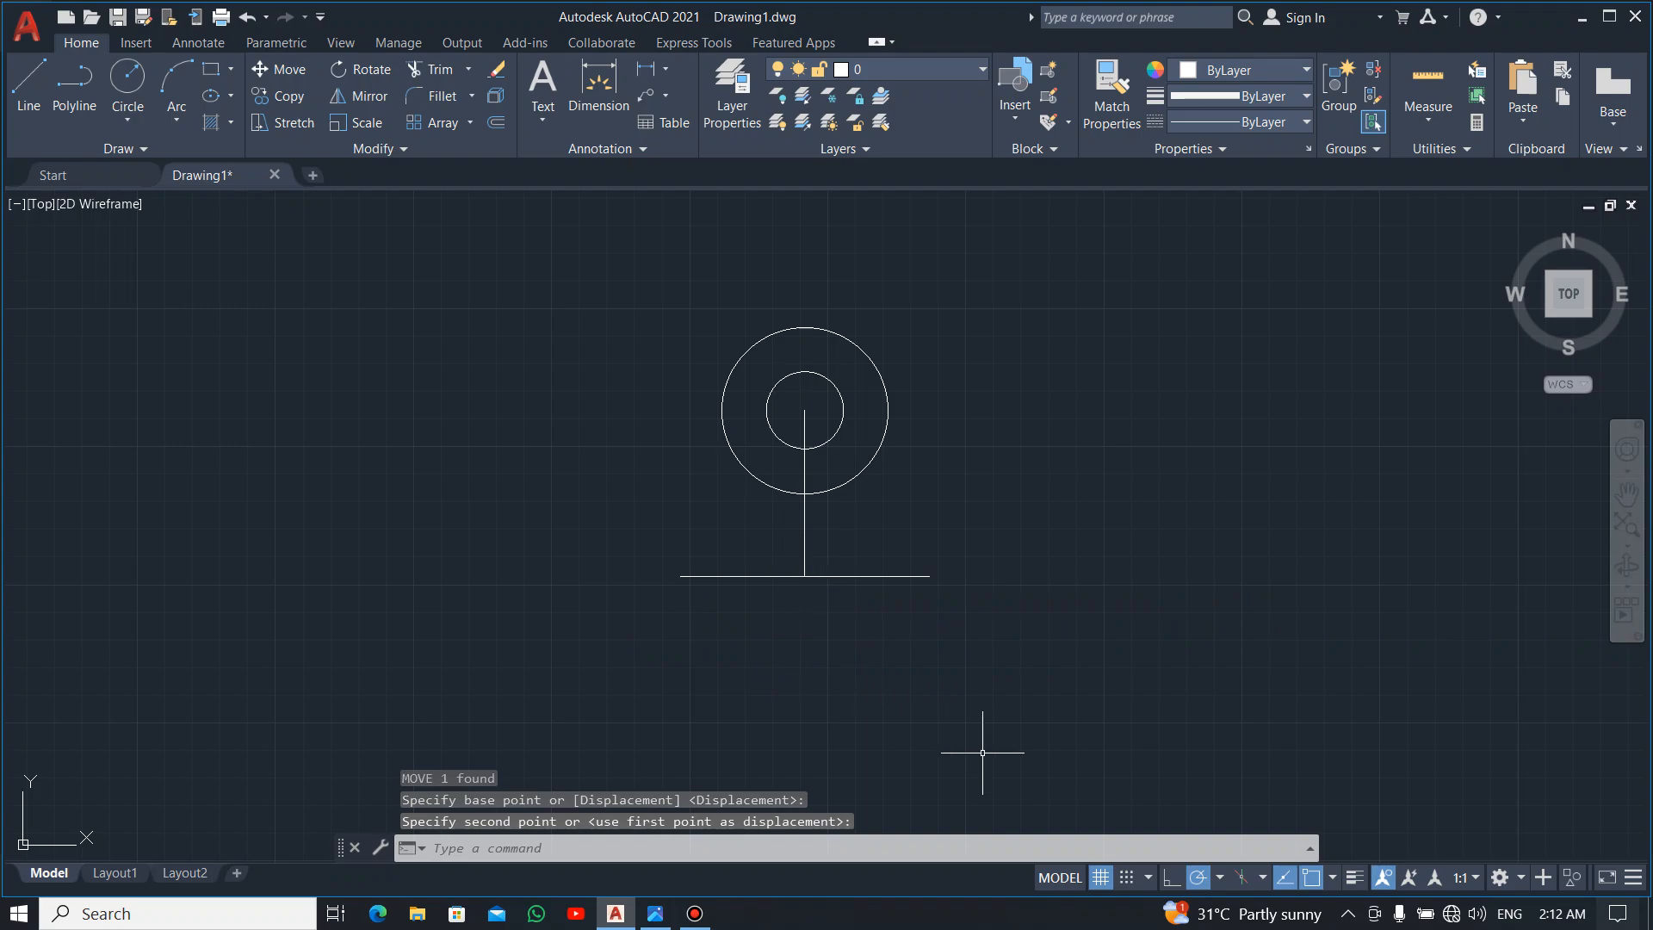
Draw a circle of diameter 50 centred on the left end of the horizontal line, following the reference image.
key("alt+Tab")
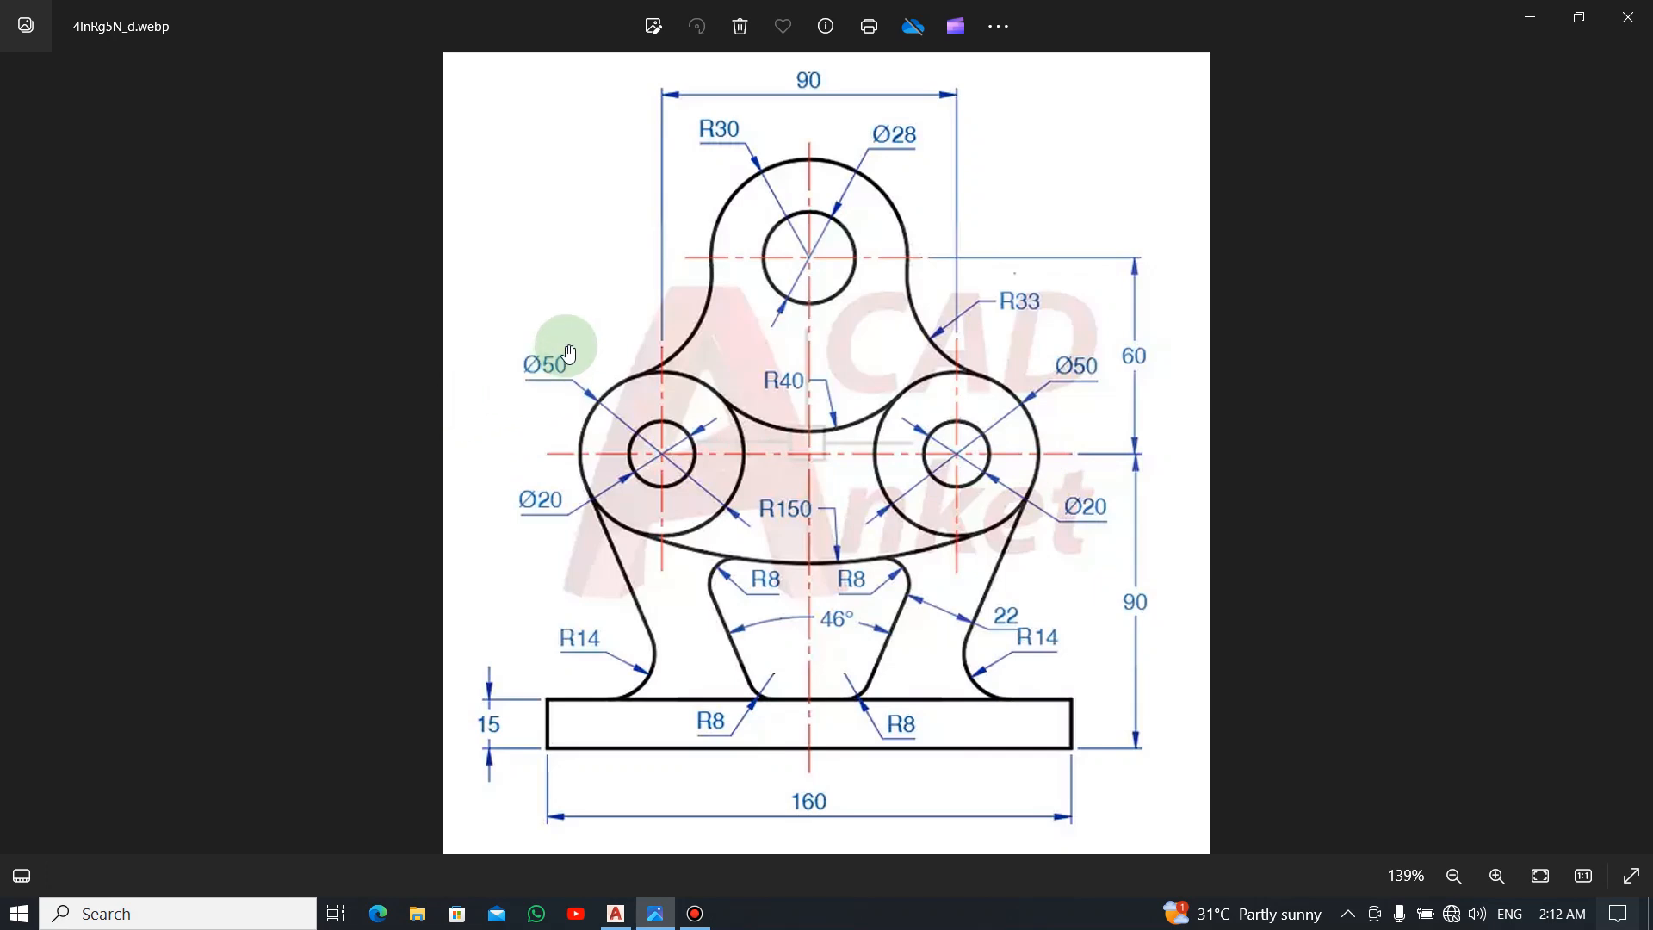
key("alt+Tab")
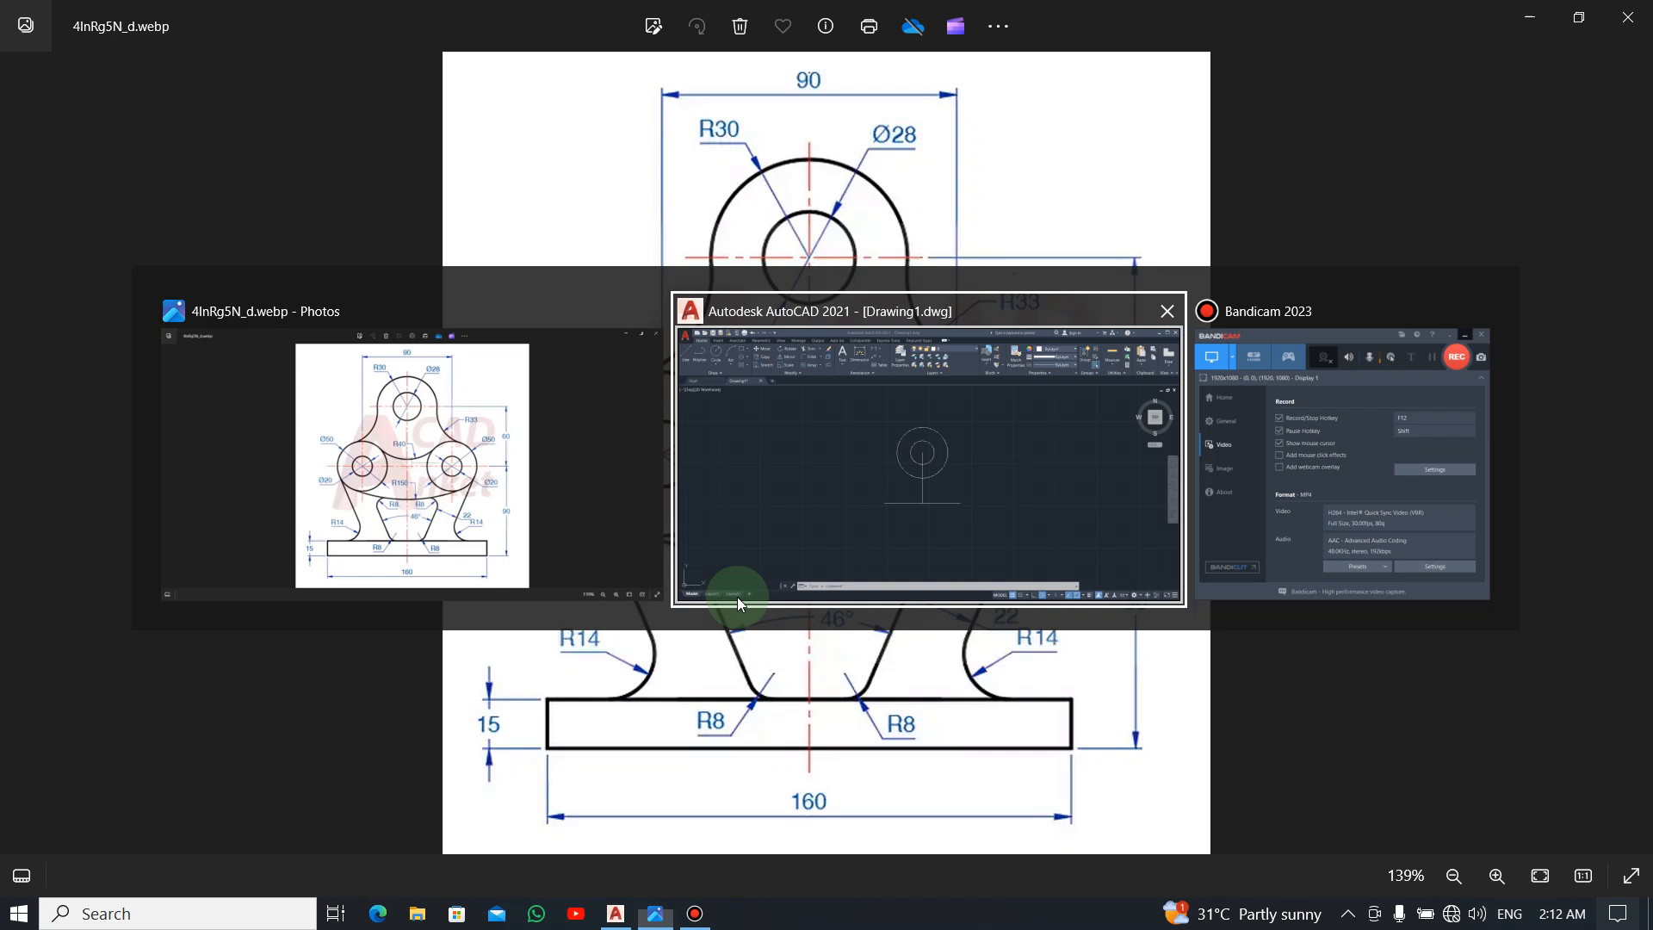
left_click(718, 566)
left_click(128, 83)
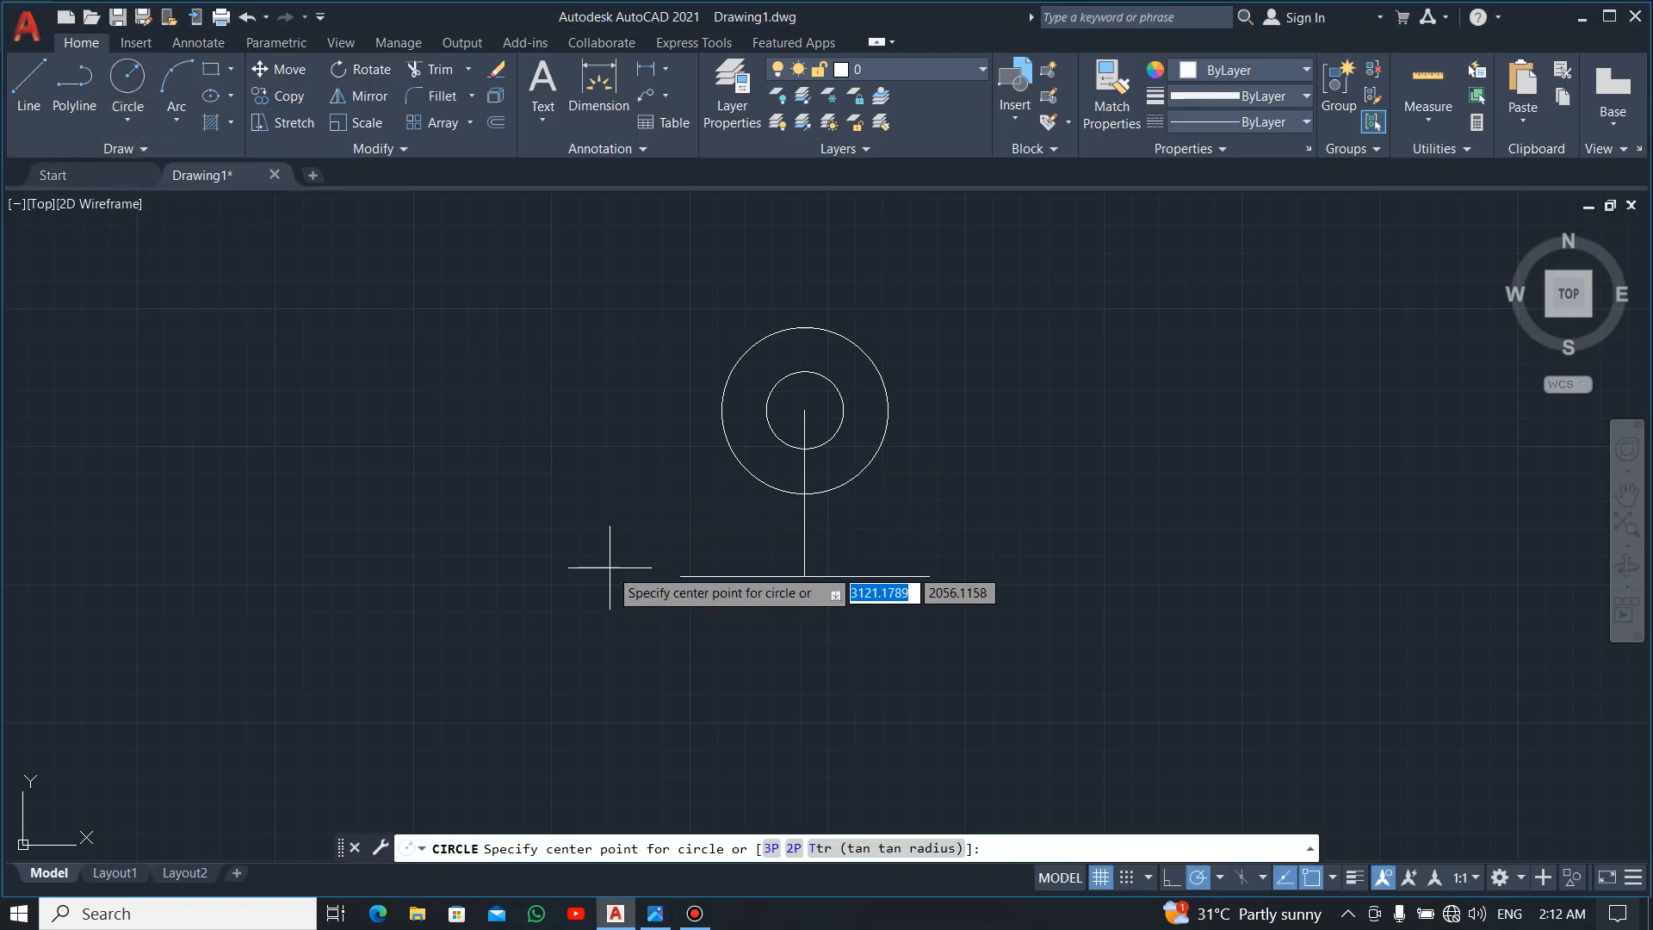
left_click(680, 575)
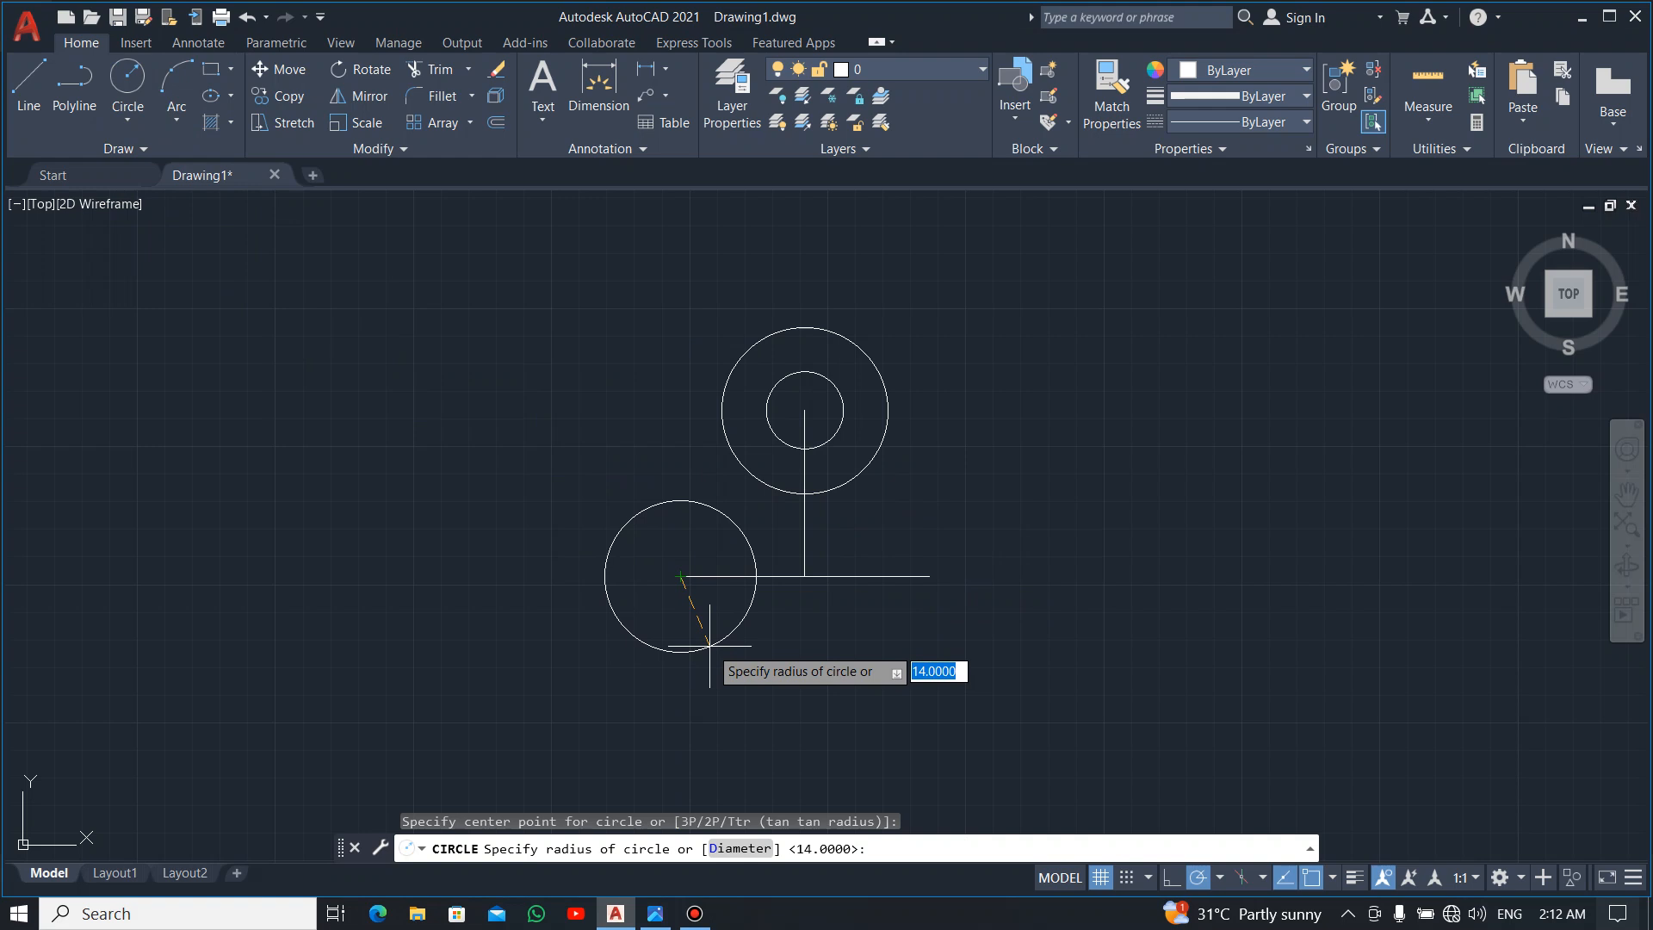
type("d")
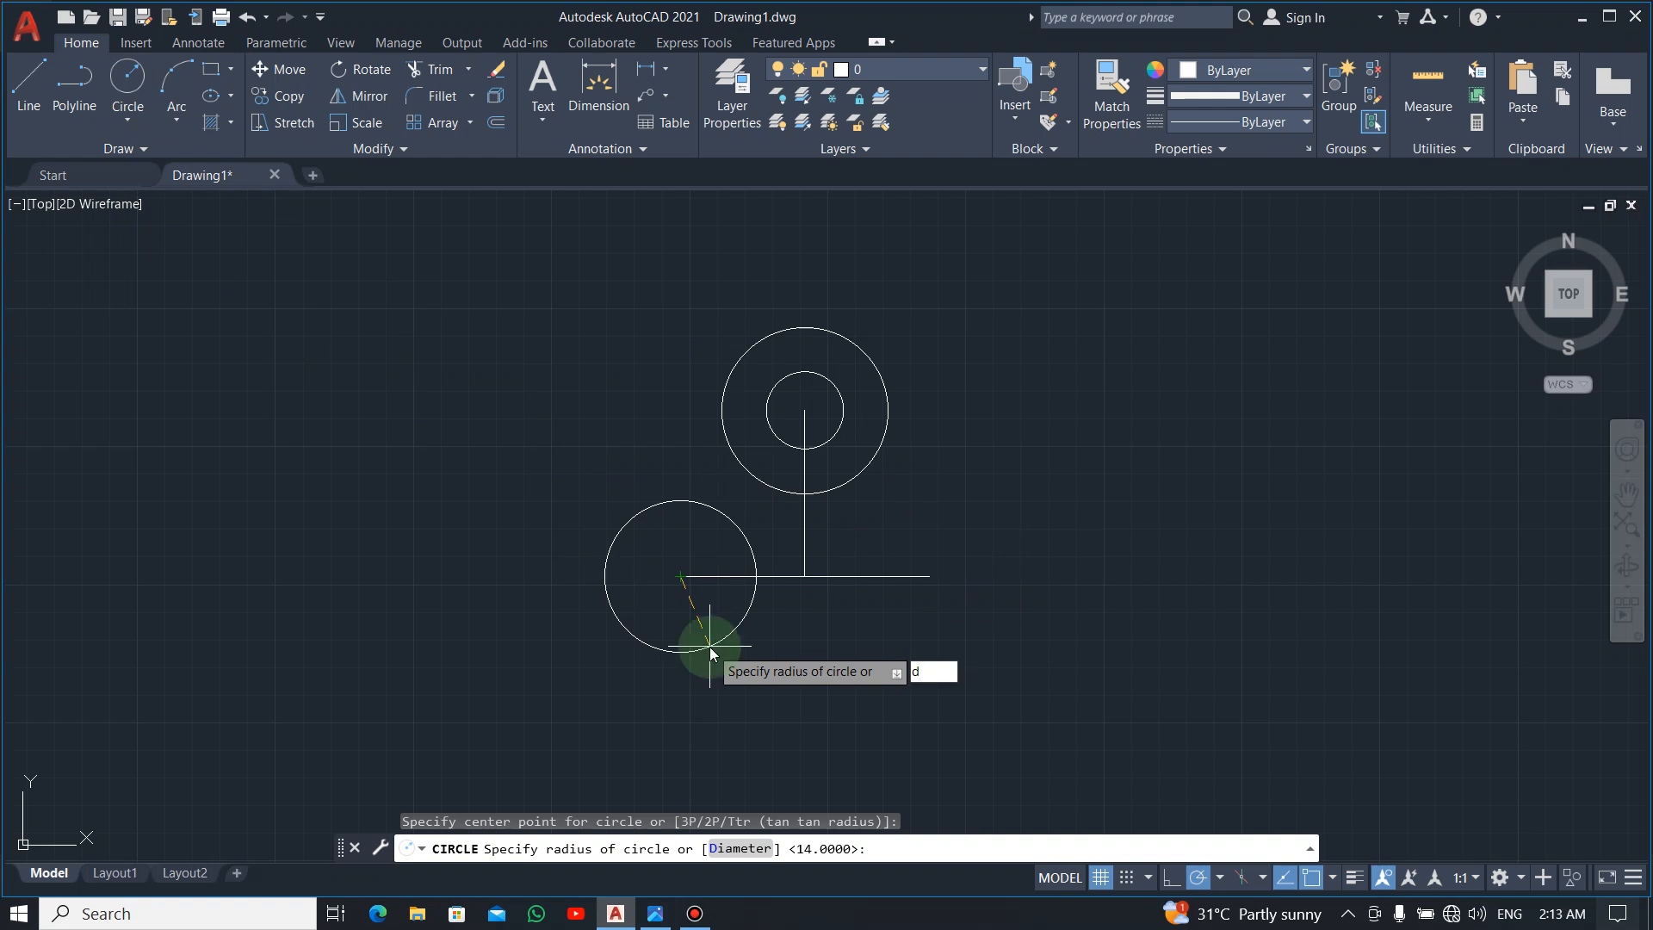
key("Return")
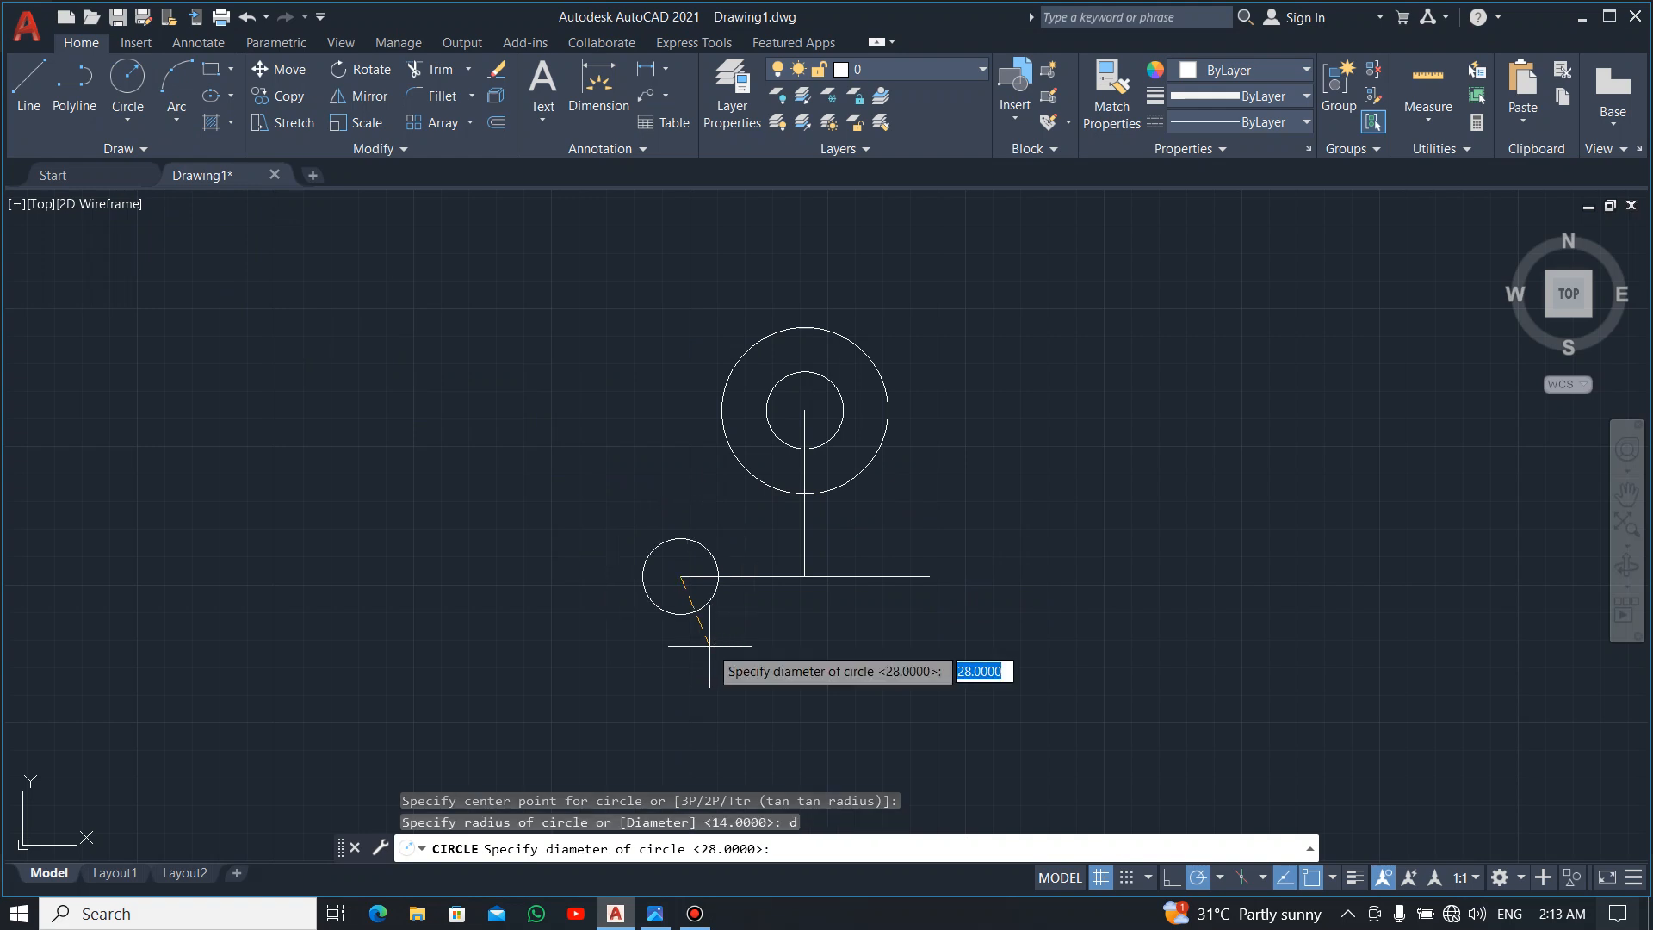
type("50")
key("Return")
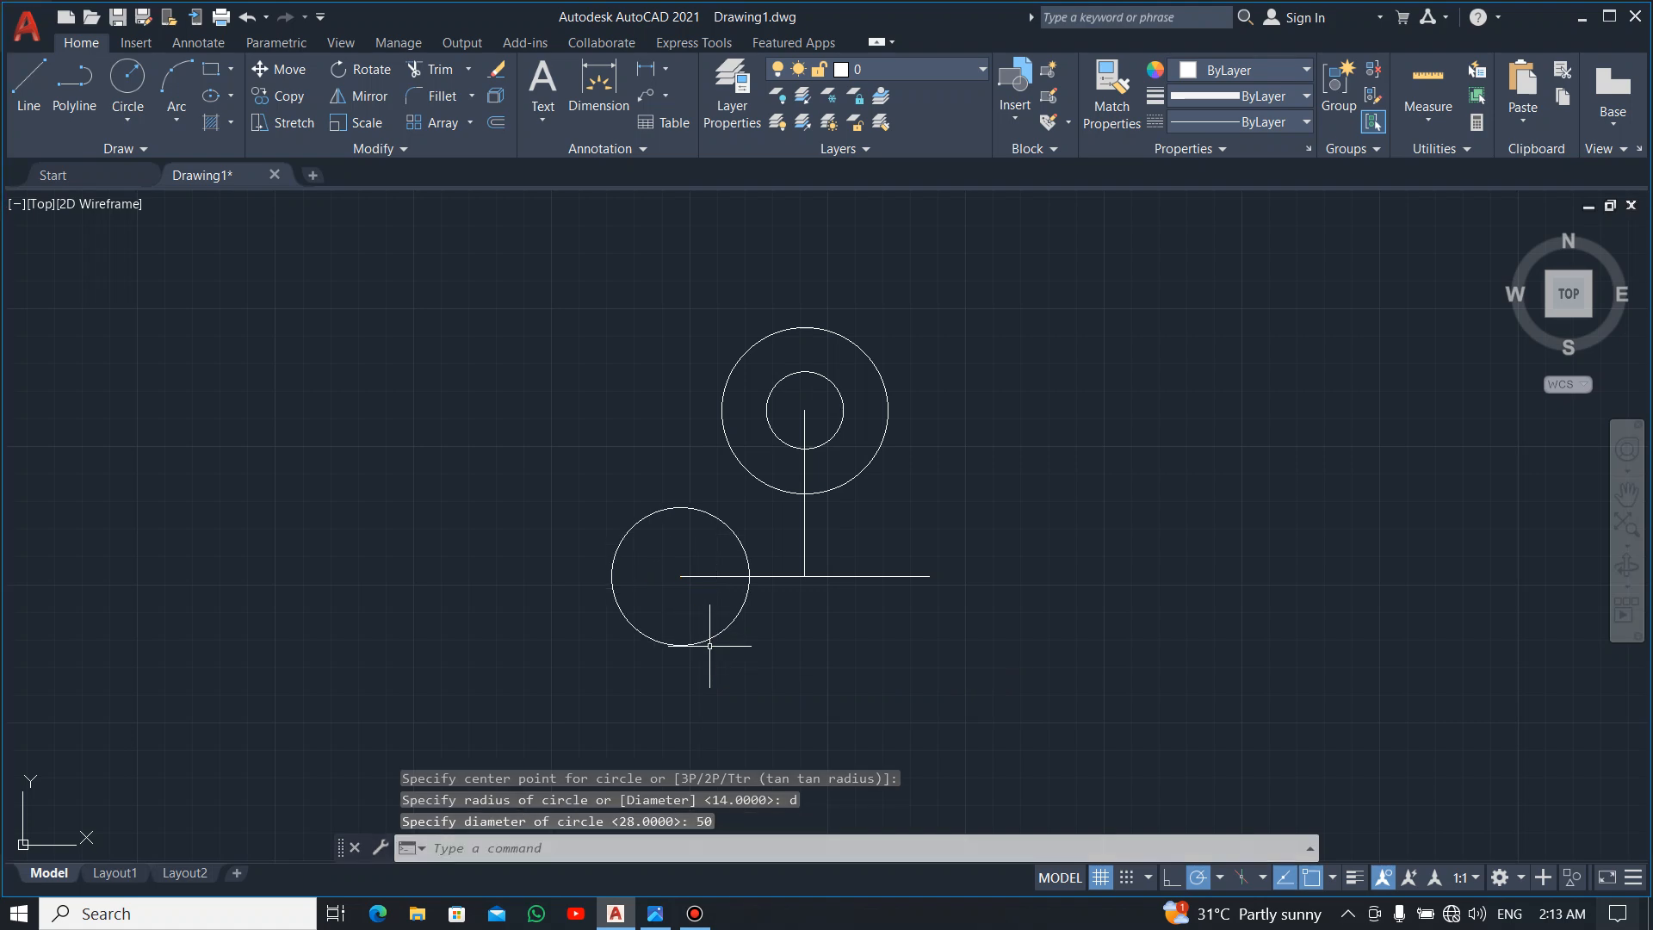
Draw a circle of diameter 20 concentric with the diameter 50 circle, following the reference image.
key("alt+Tab")
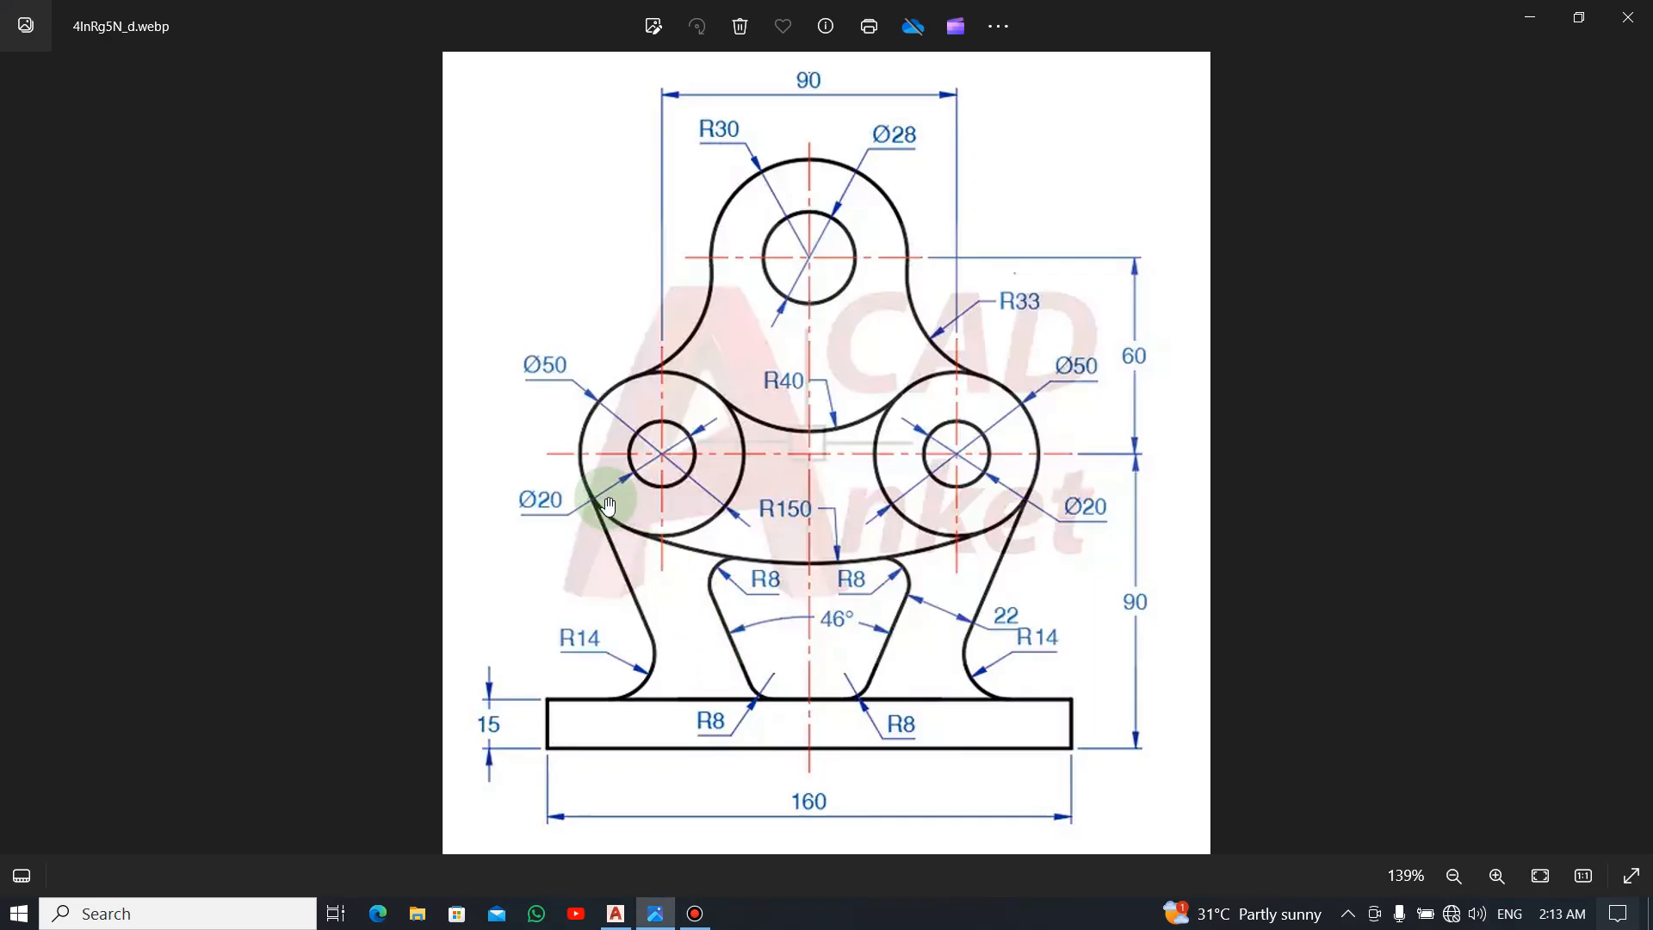
key("alt+Tab")
key("Return")
left_click(680, 576)
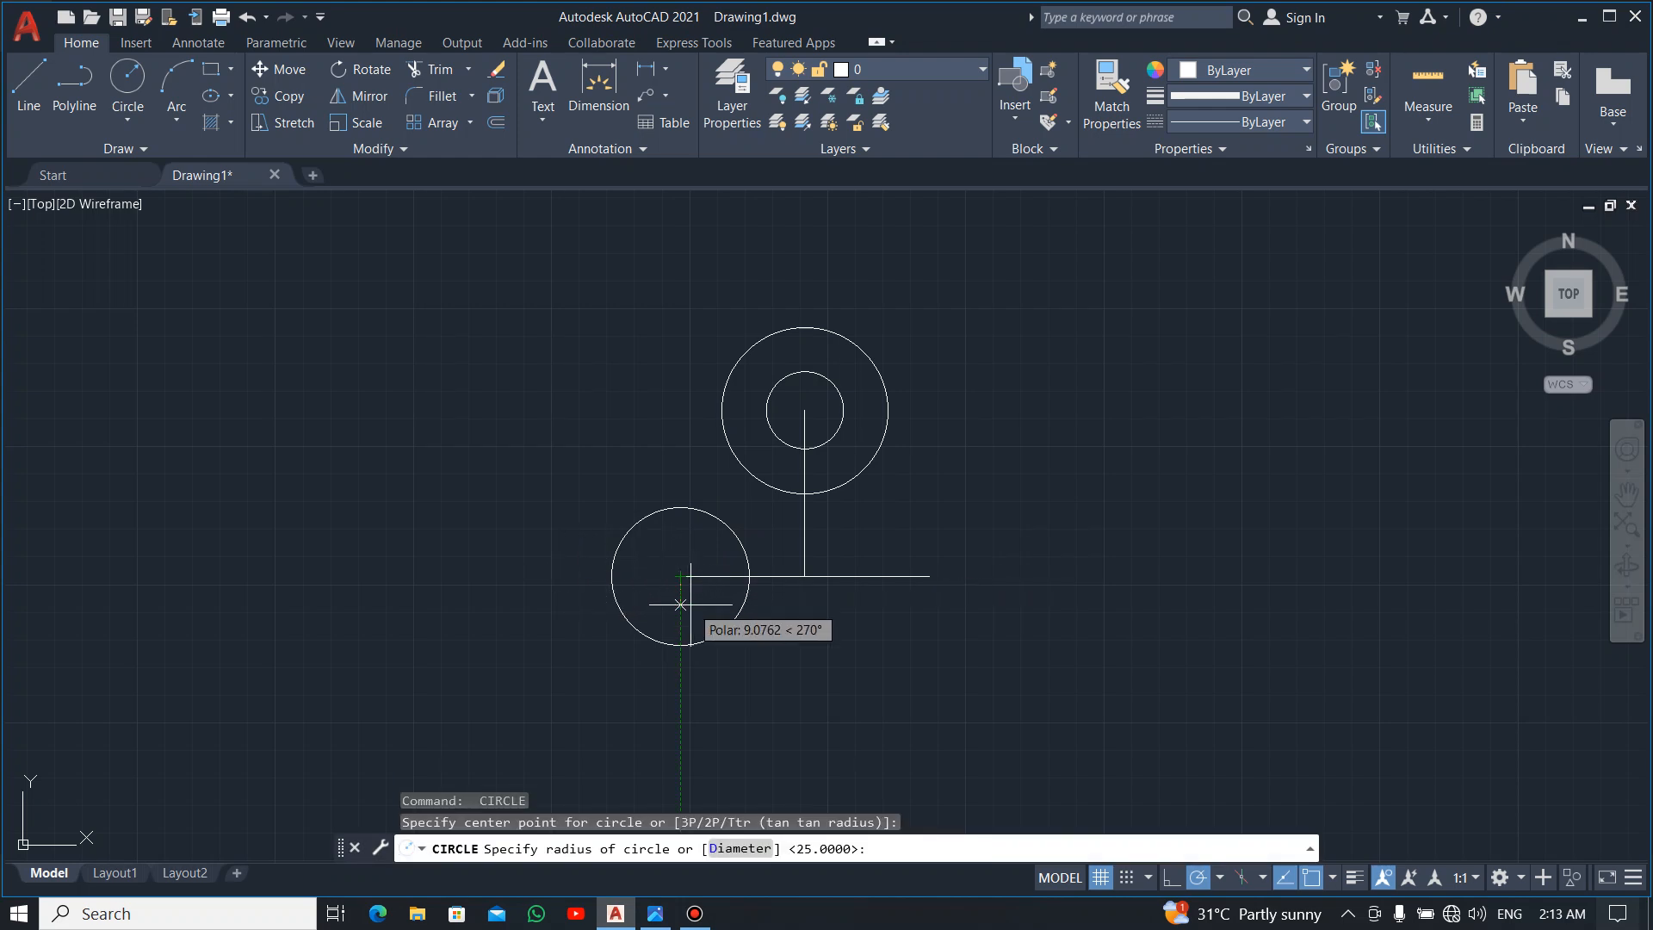
type("d")
key("Return")
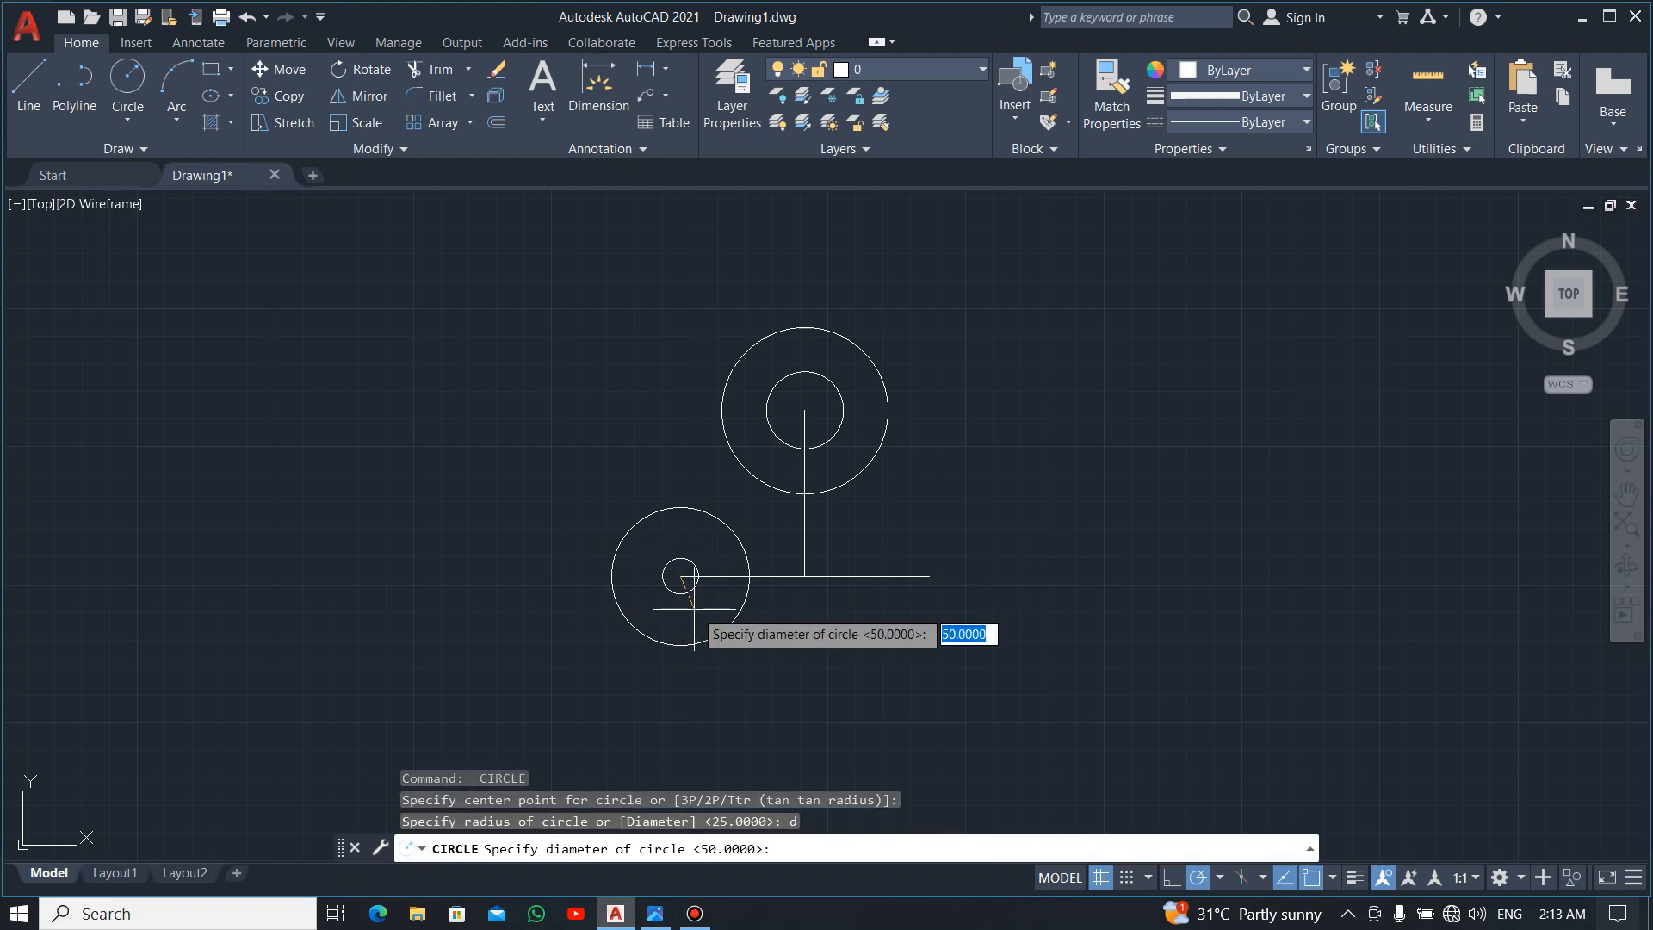
type("20")
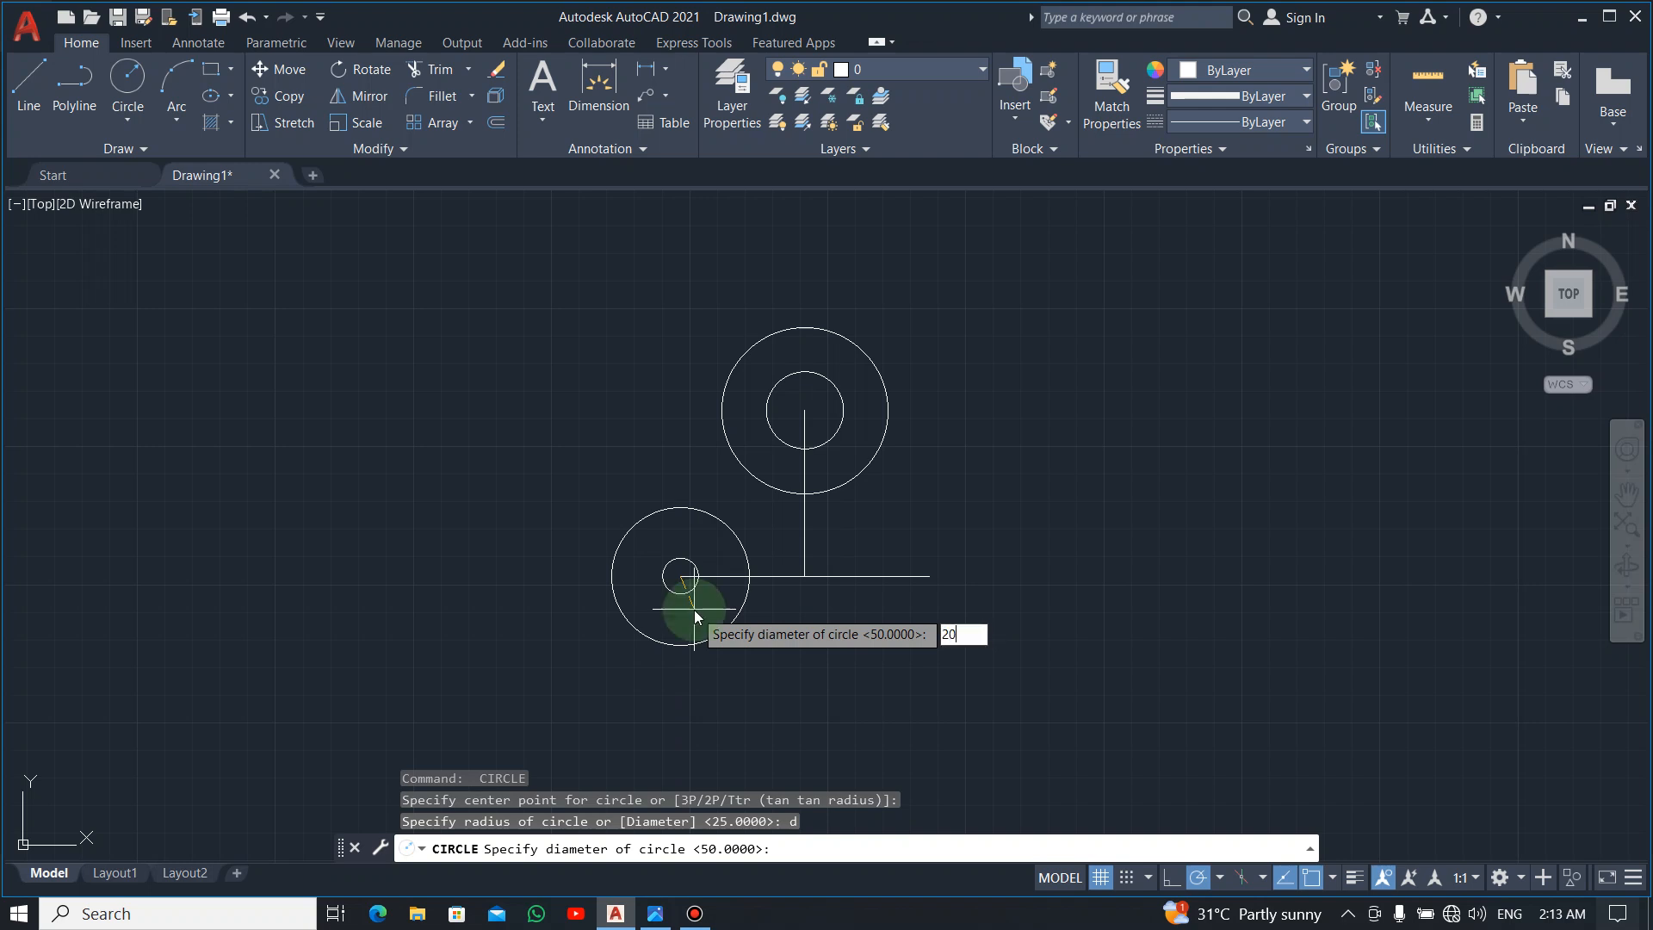
key("Return")
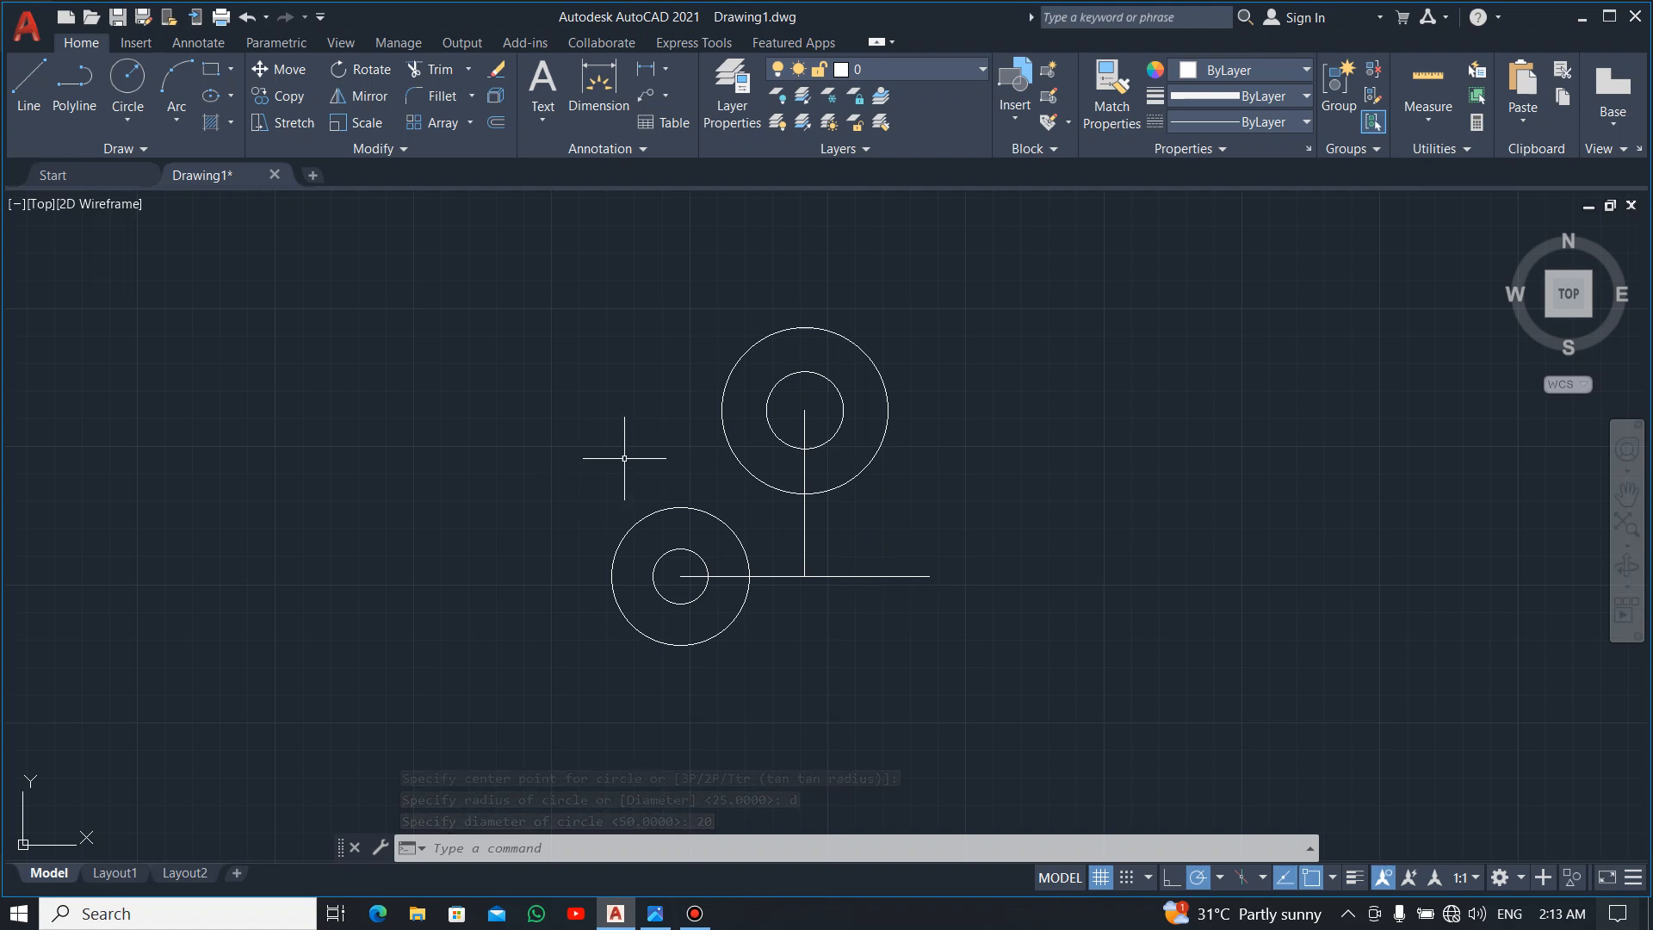
Mirror the two left side circles about the vertical centre line, keeping the source objects.
left_click(563, 468)
left_click(763, 657)
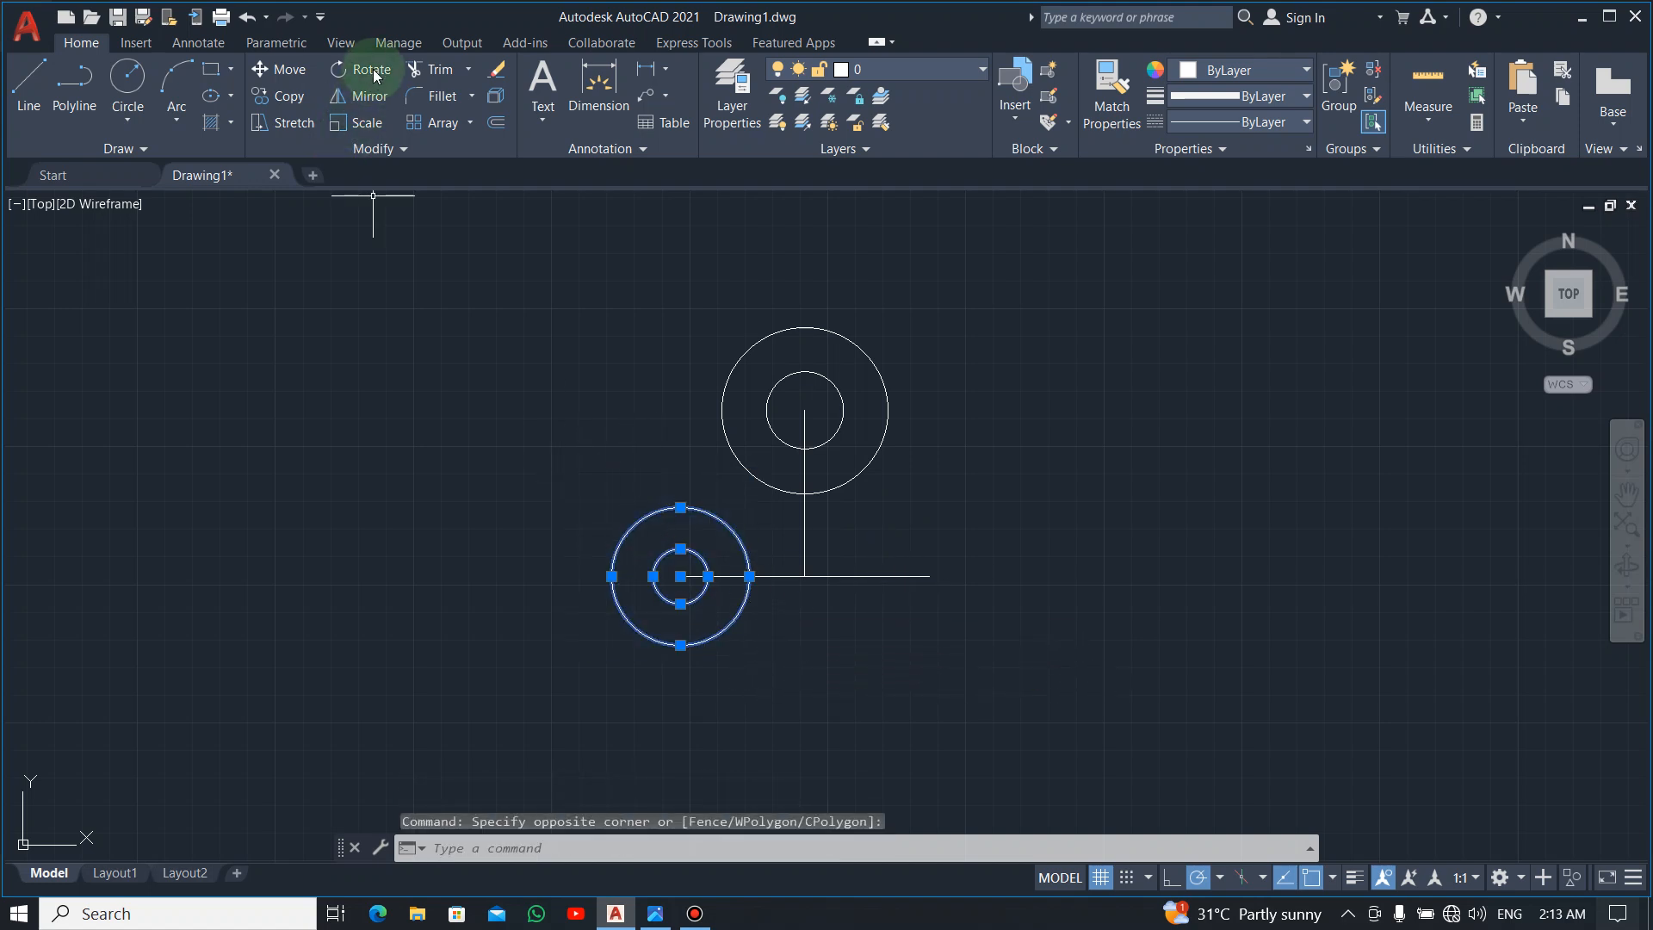
left_click(365, 96)
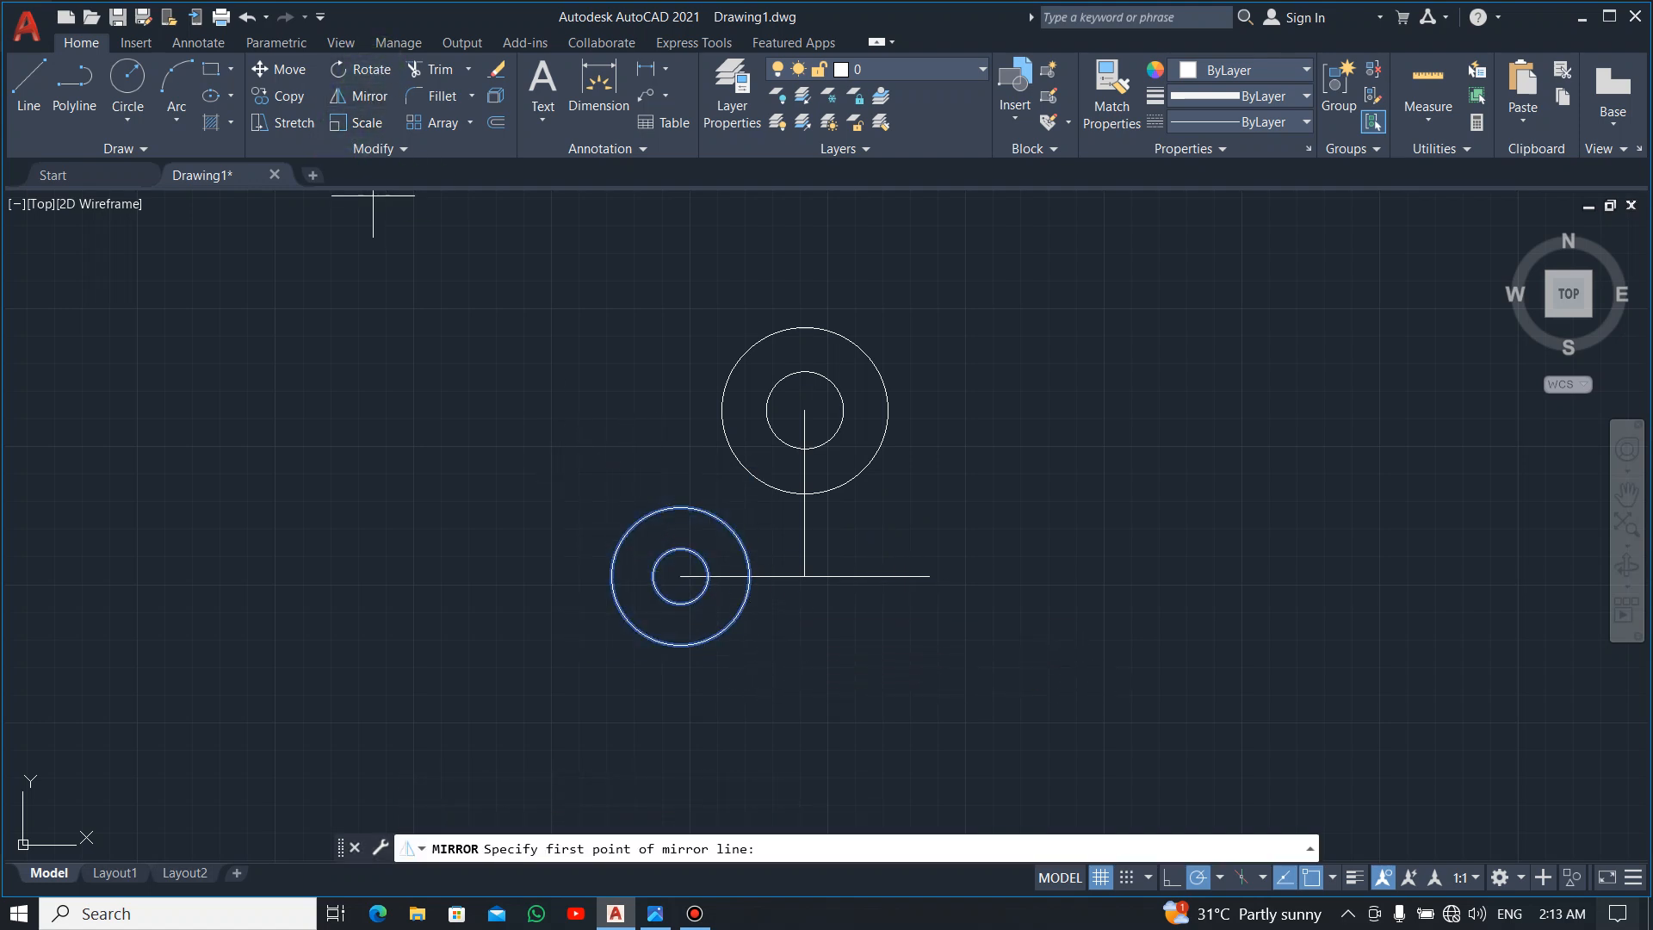
left_click(804, 575)
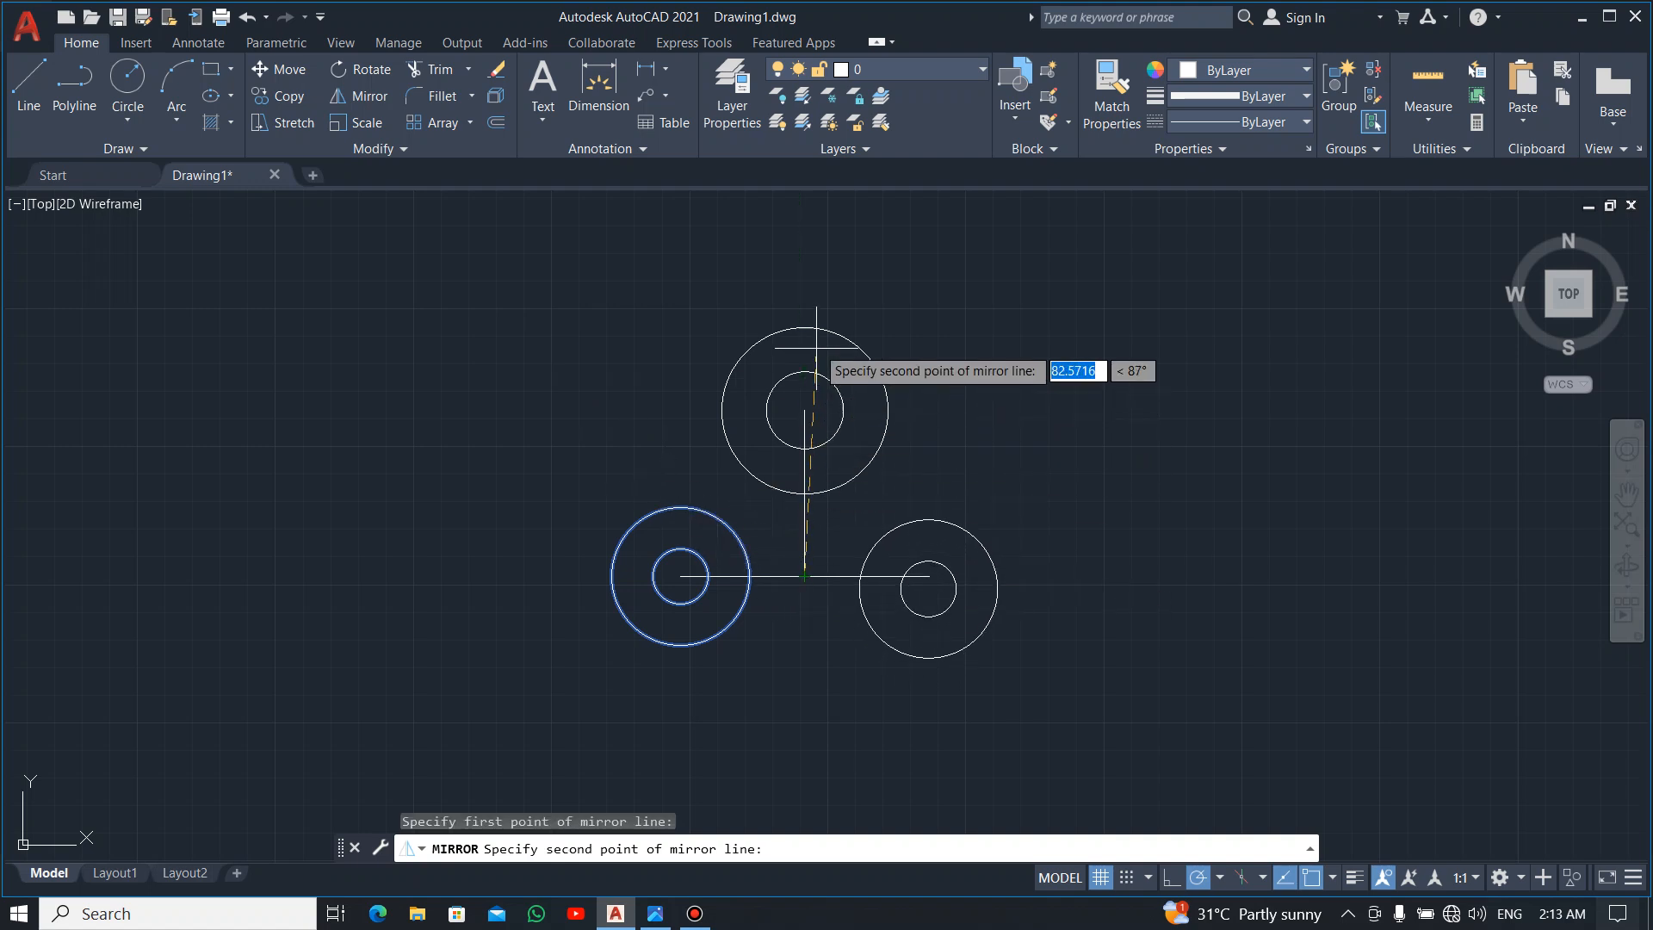
left_click(804, 273)
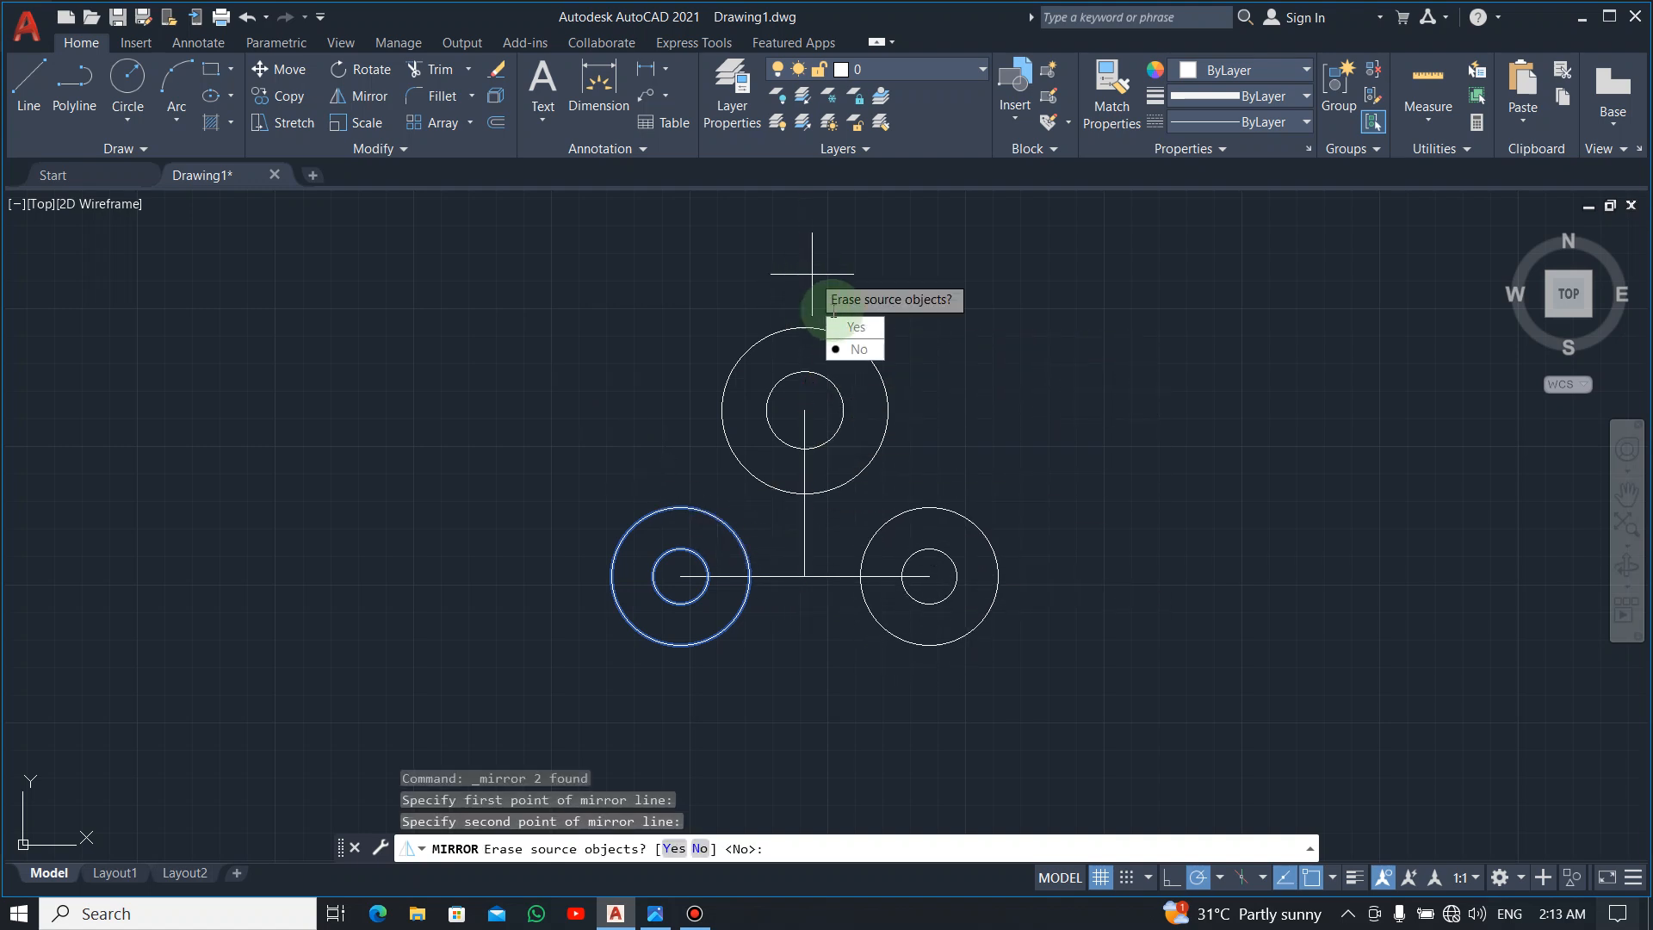
left_click(859, 350)
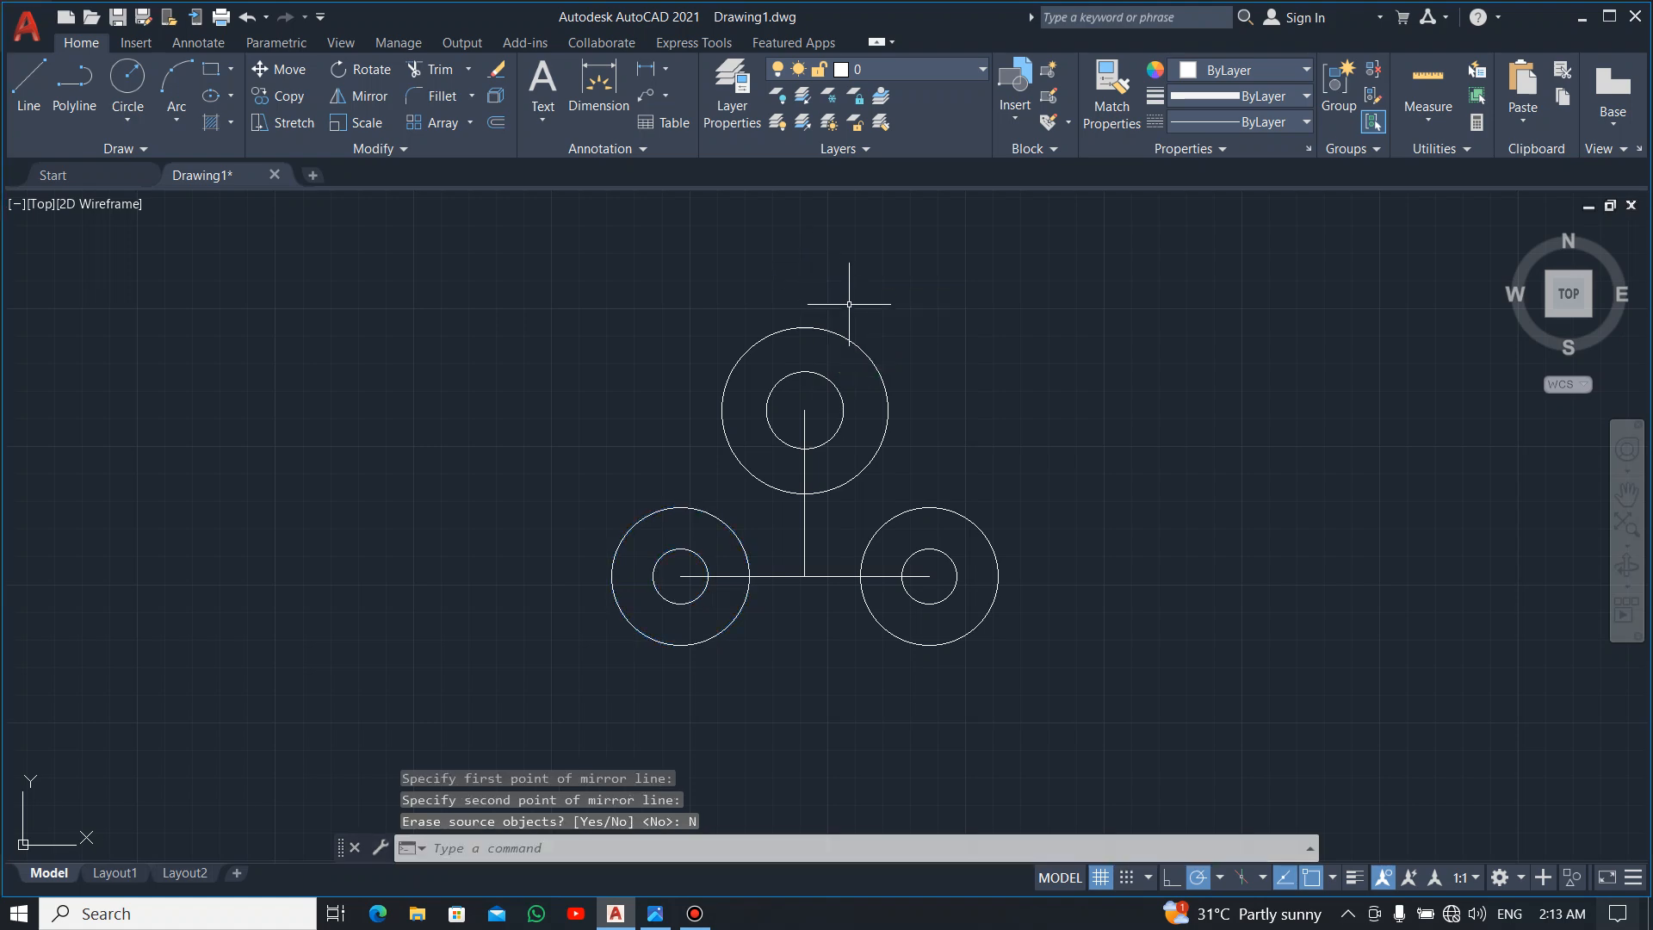
Check the reference image and draw a vertical line 90 long straight down from the midpoint of the horizontal line.
key("alt+Tab")
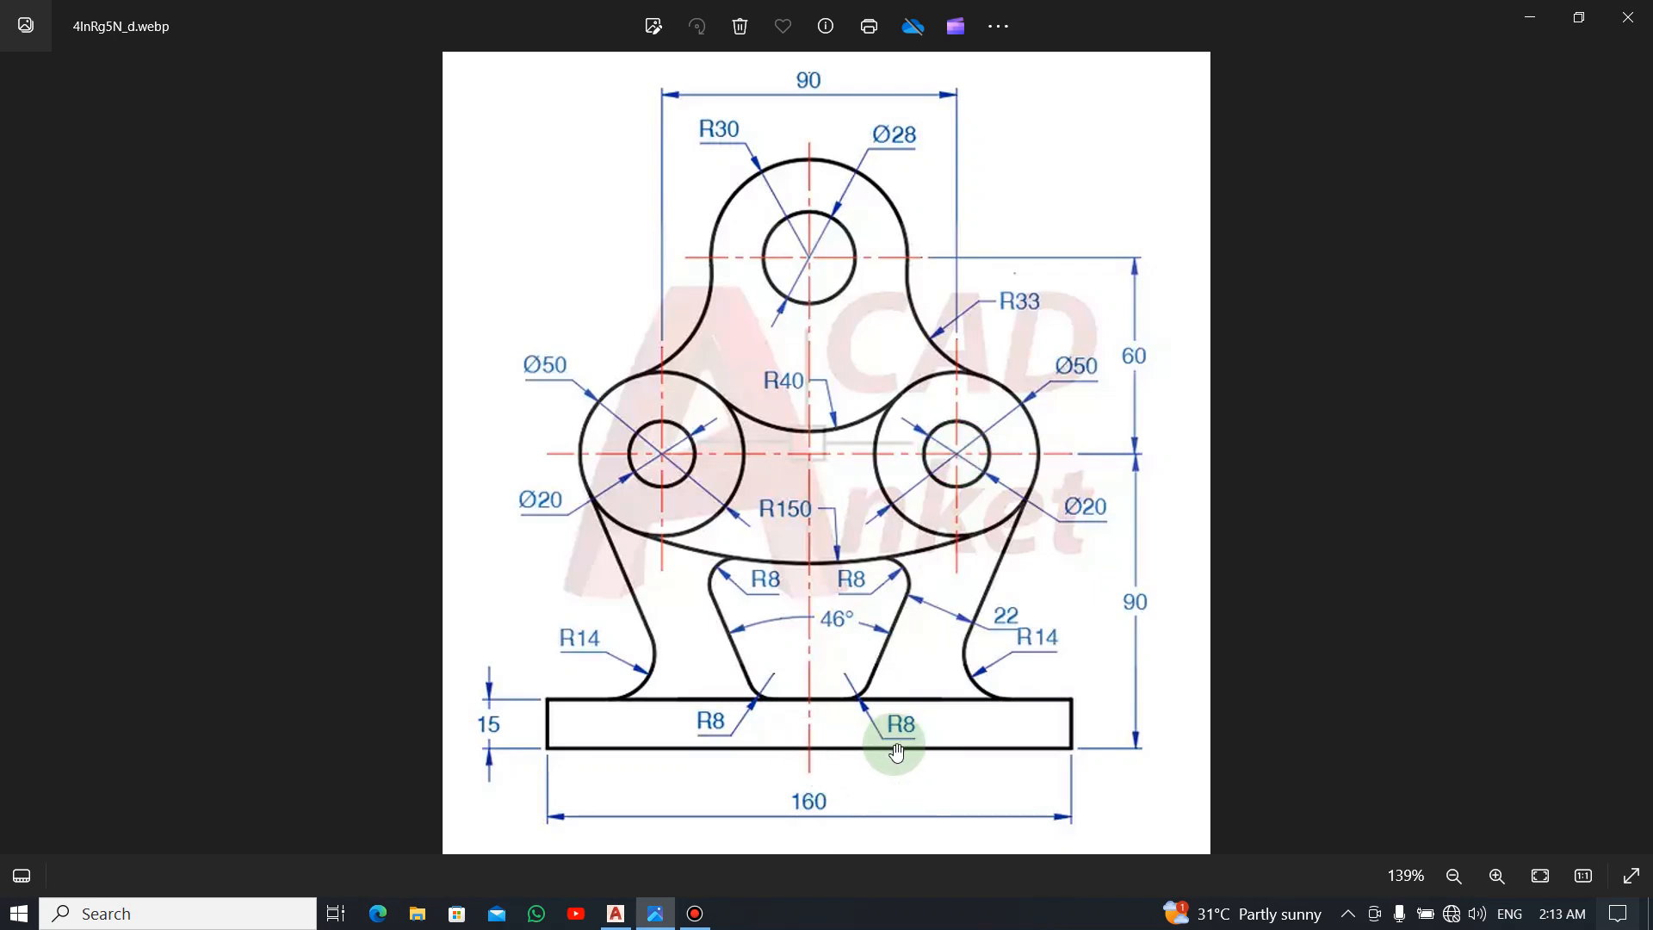
key("alt+Tab")
scroll(790, 735, "up", 2)
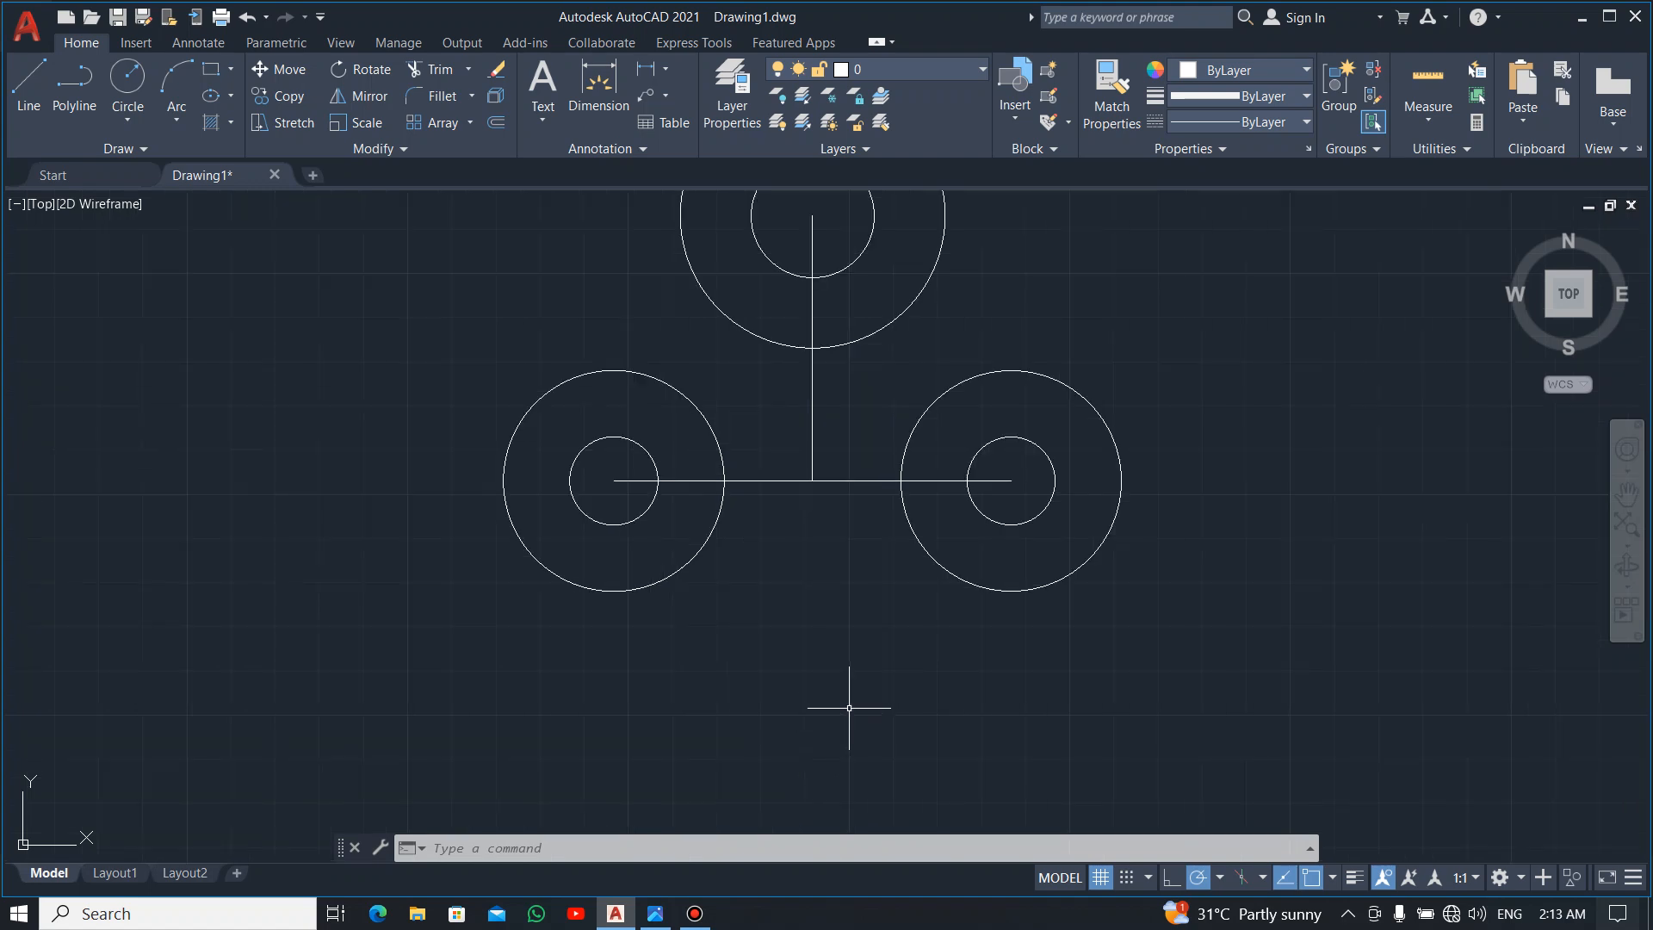
scroll(849, 708, "down", 2)
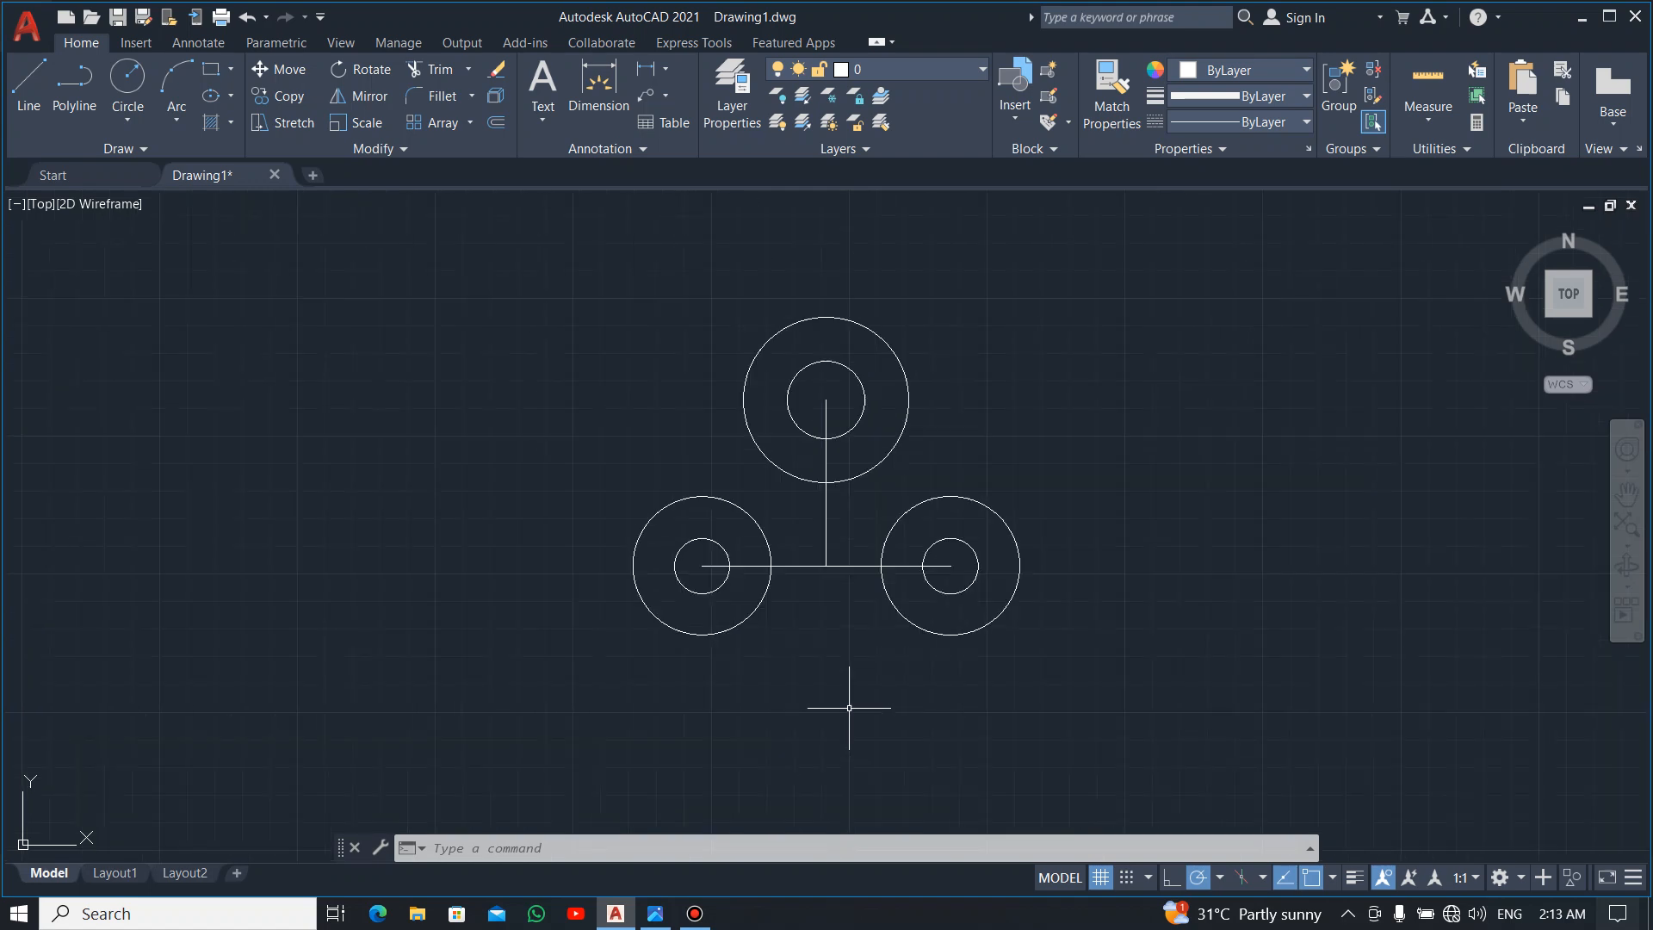
left_click(1627, 493)
left_click_drag(989, 594, 990, 472)
key("Escape")
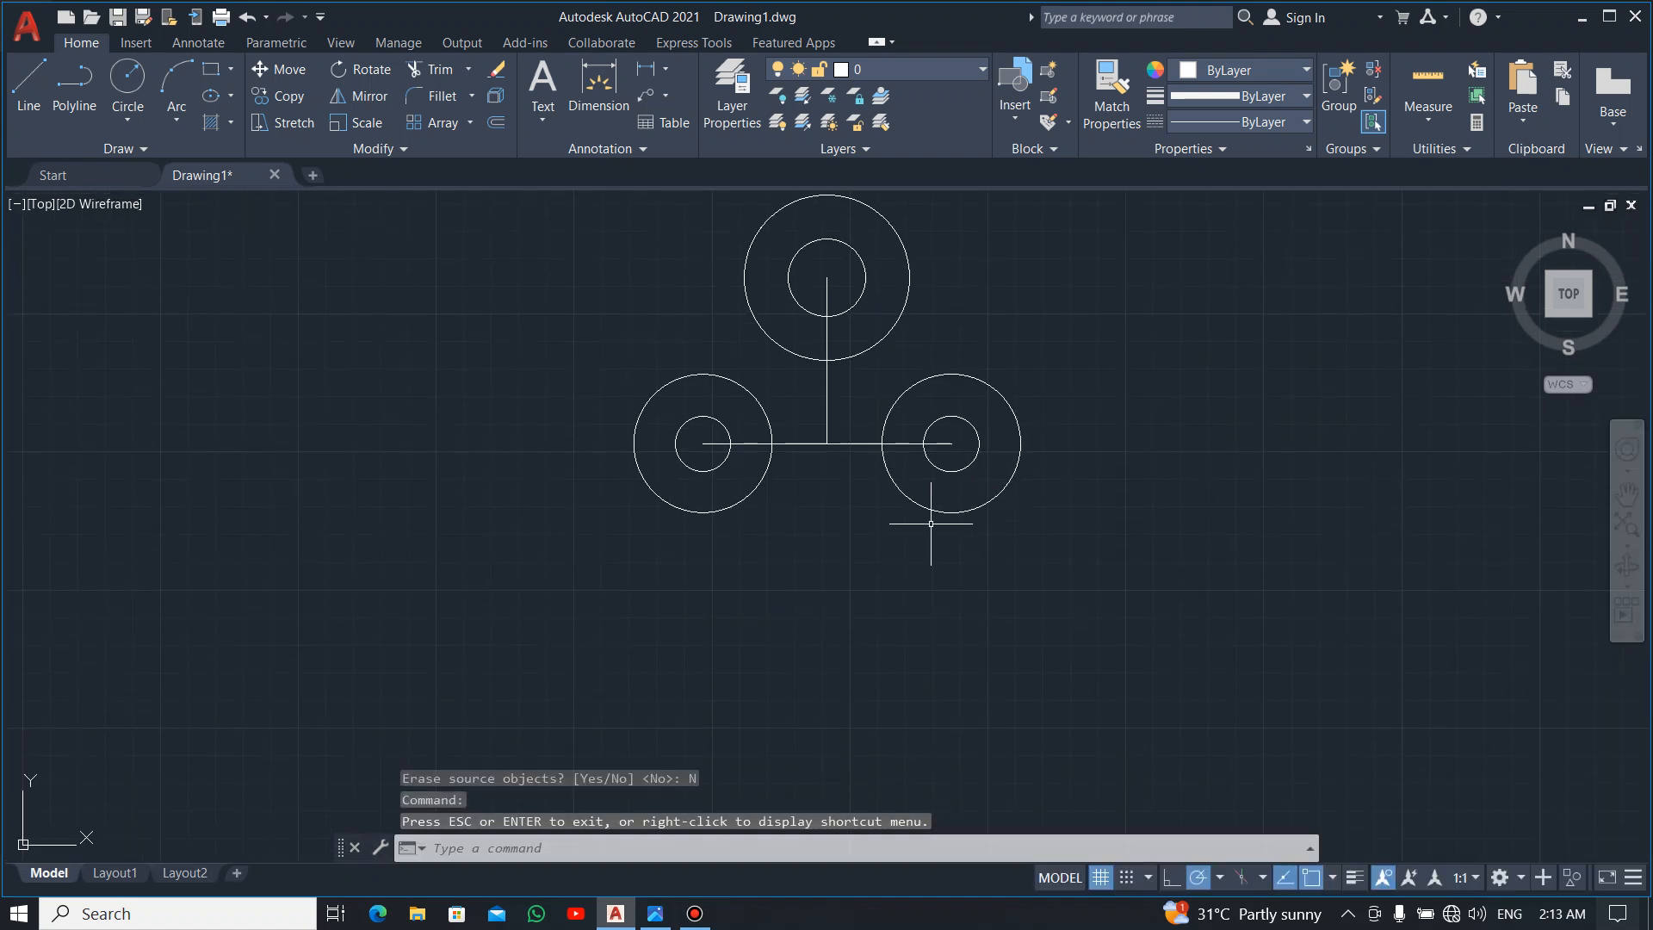
left_click(30, 90)
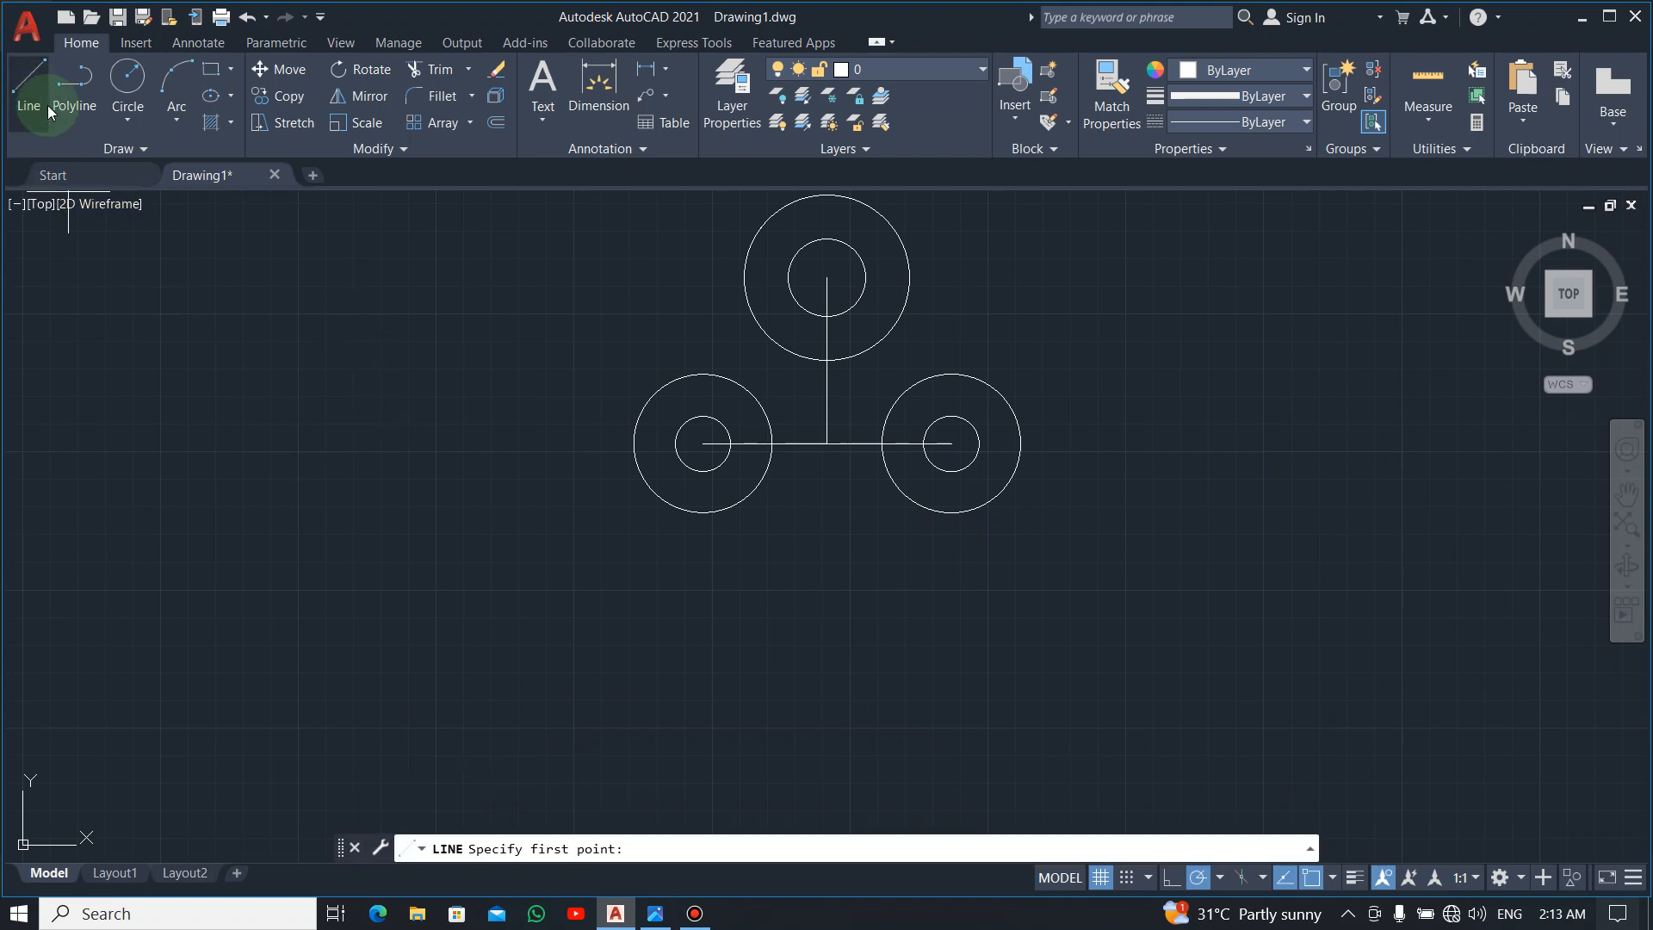
left_click(827, 443)
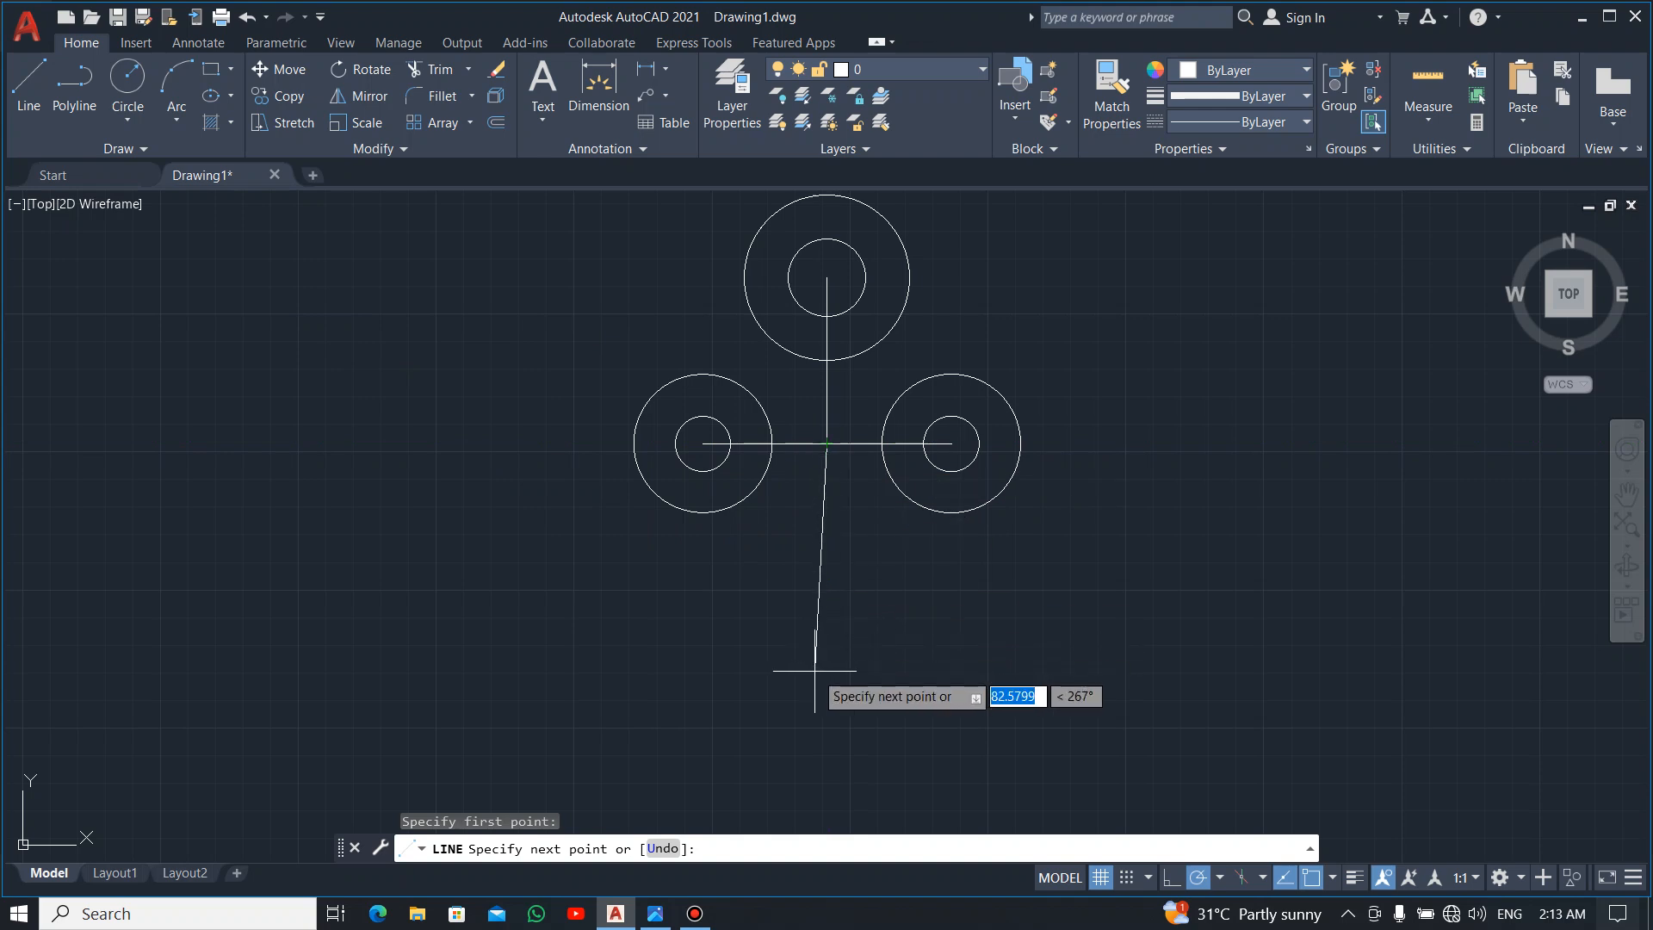
type("90")
key("Return")
key("Escape")
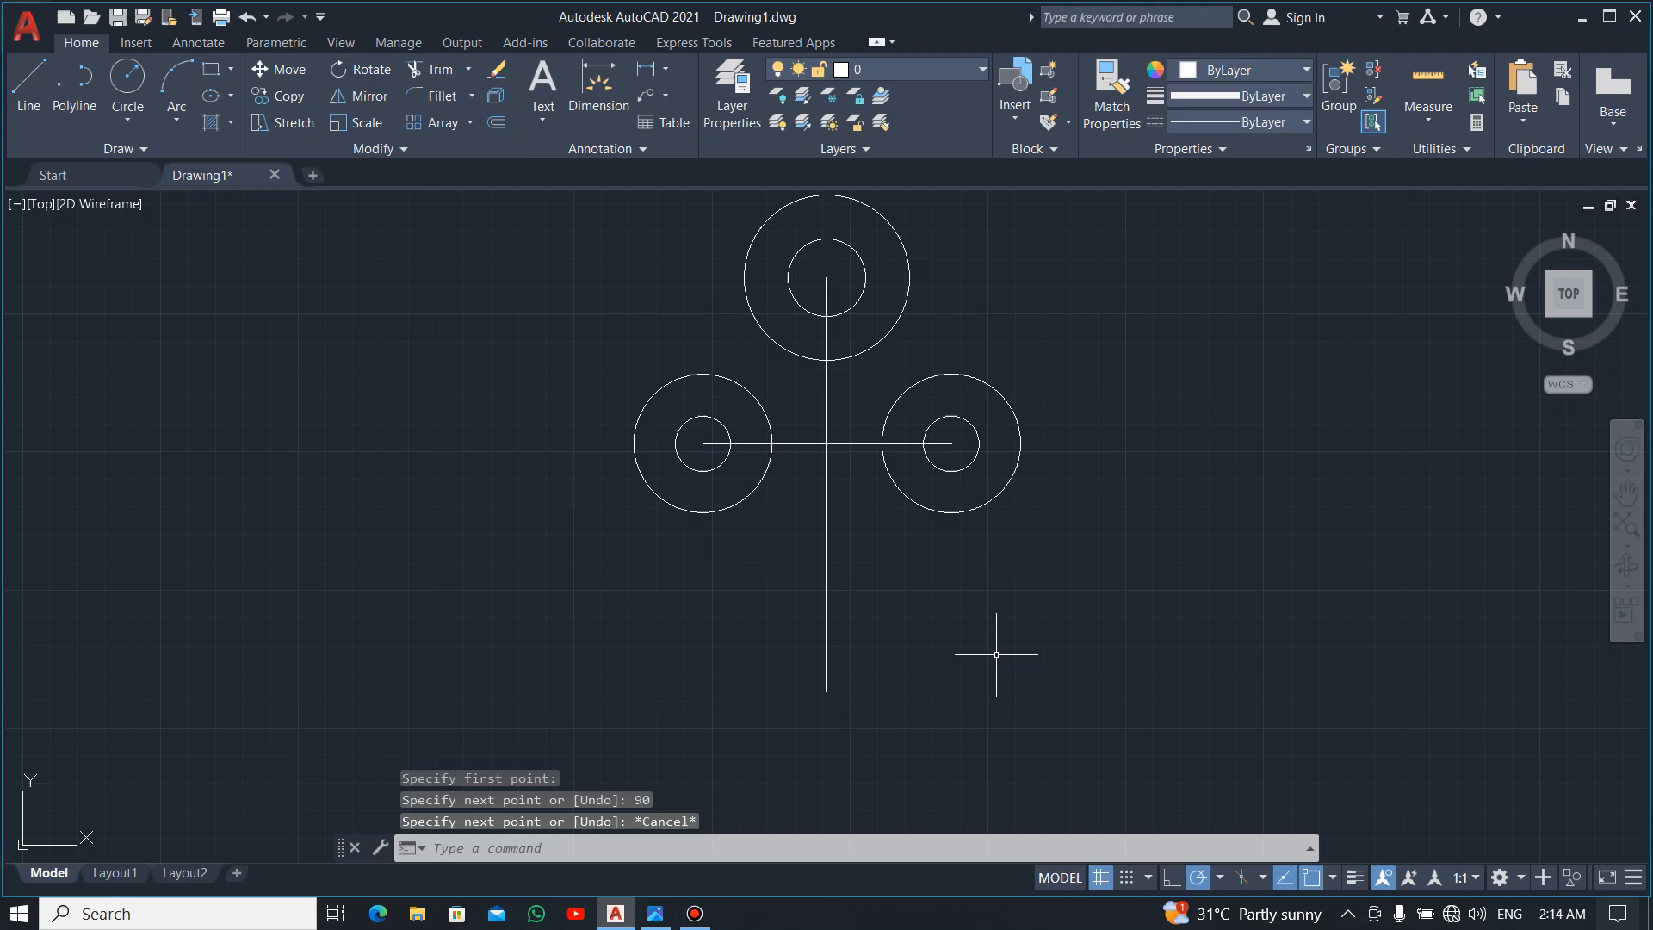
Draw a base rectangle of length 160 and width 15 across the lower end of the vertical line, following the reference image.
key("alt+Tab")
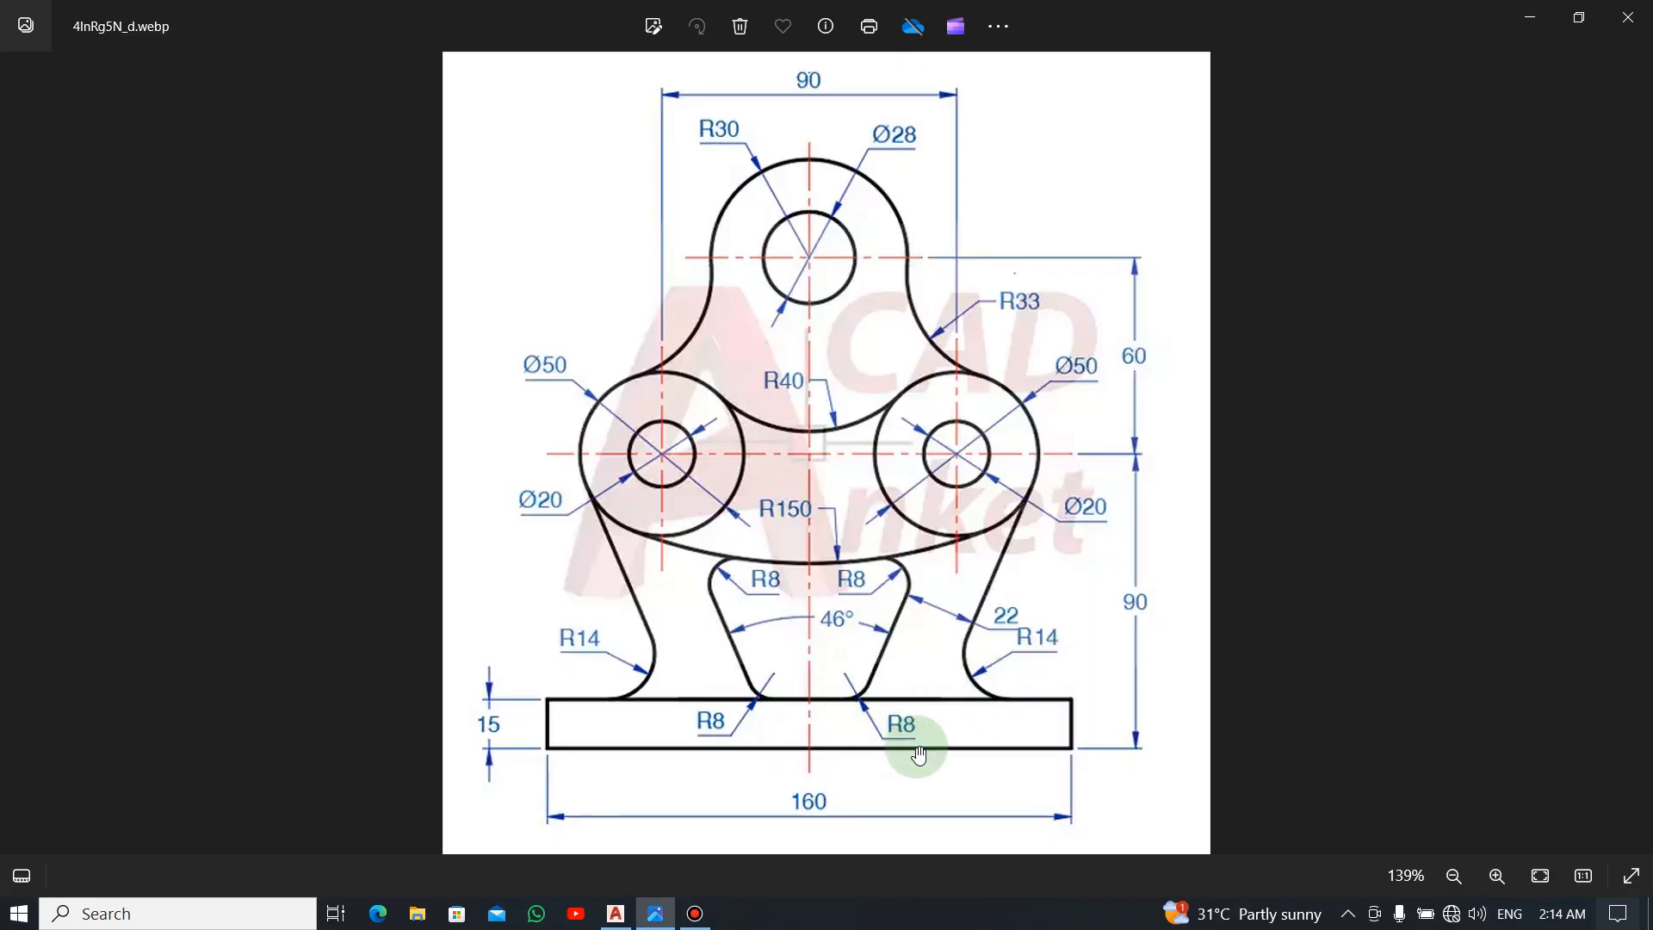
key("alt+Tab")
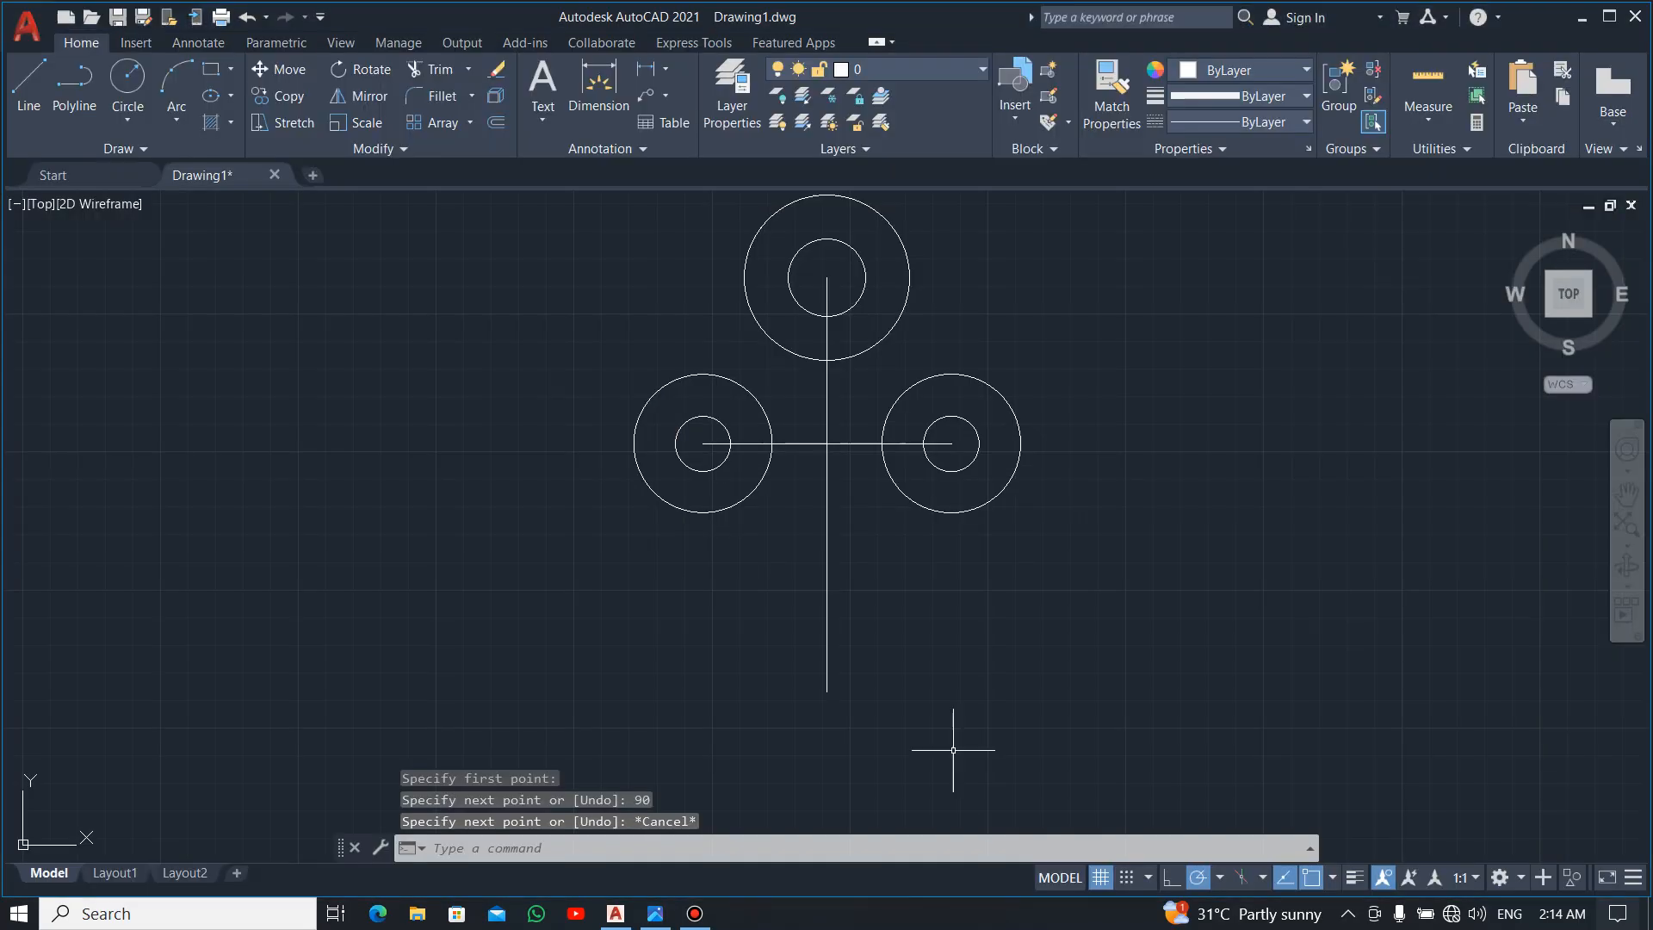
left_click(231, 72)
left_click(246, 111)
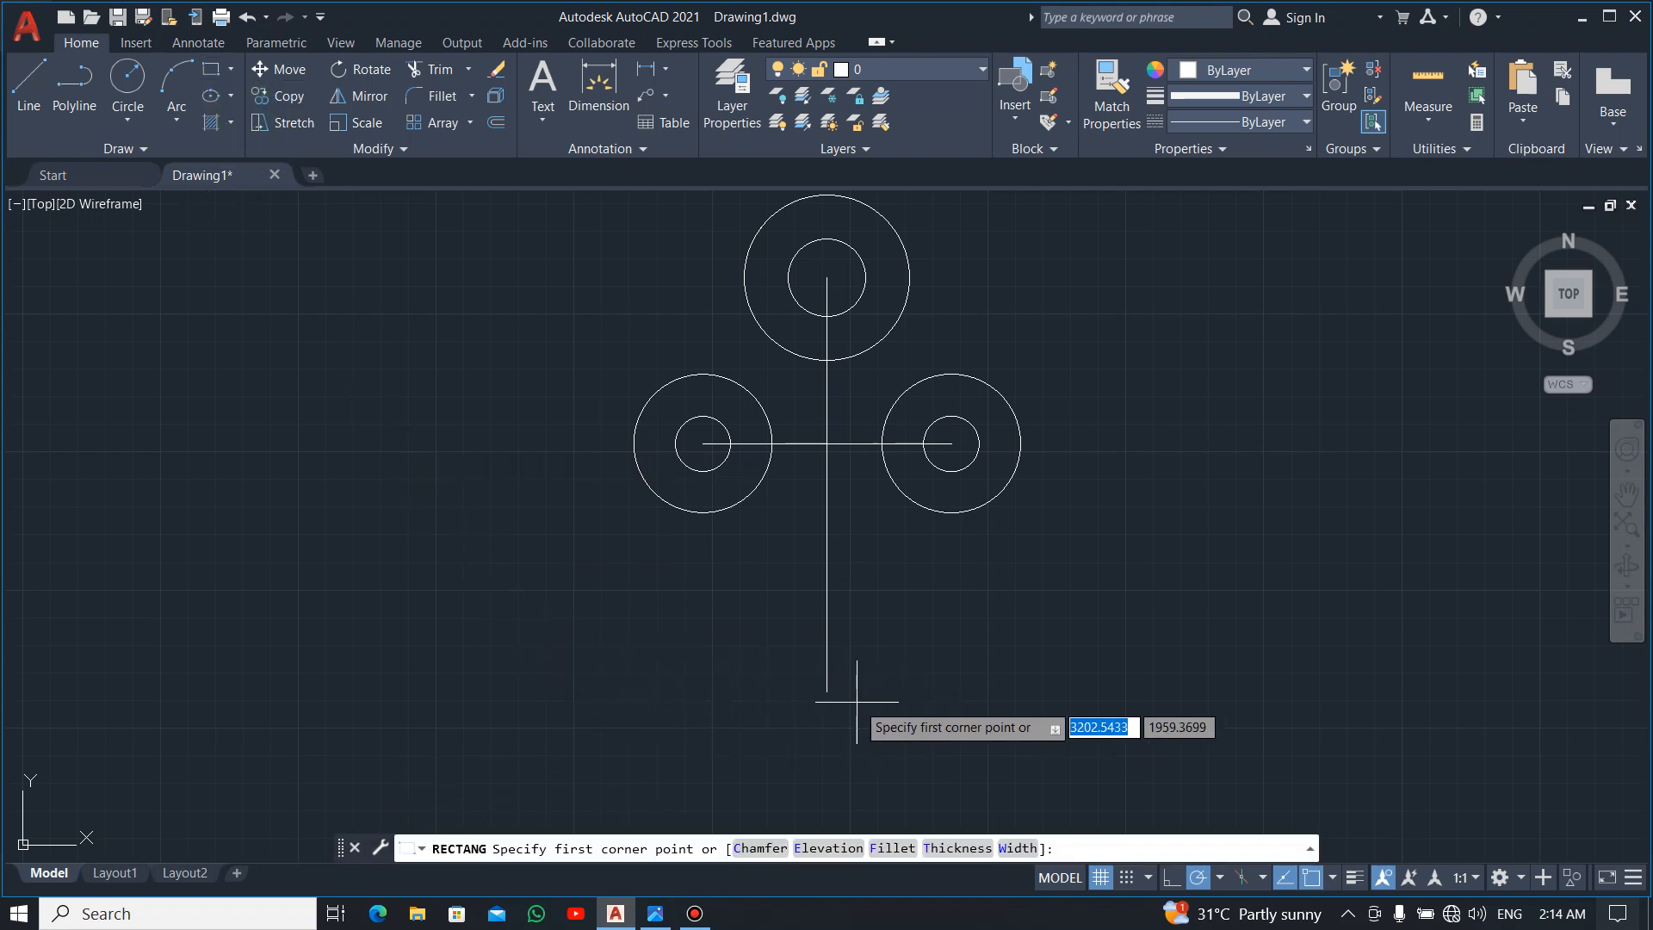
left_click(583, 688)
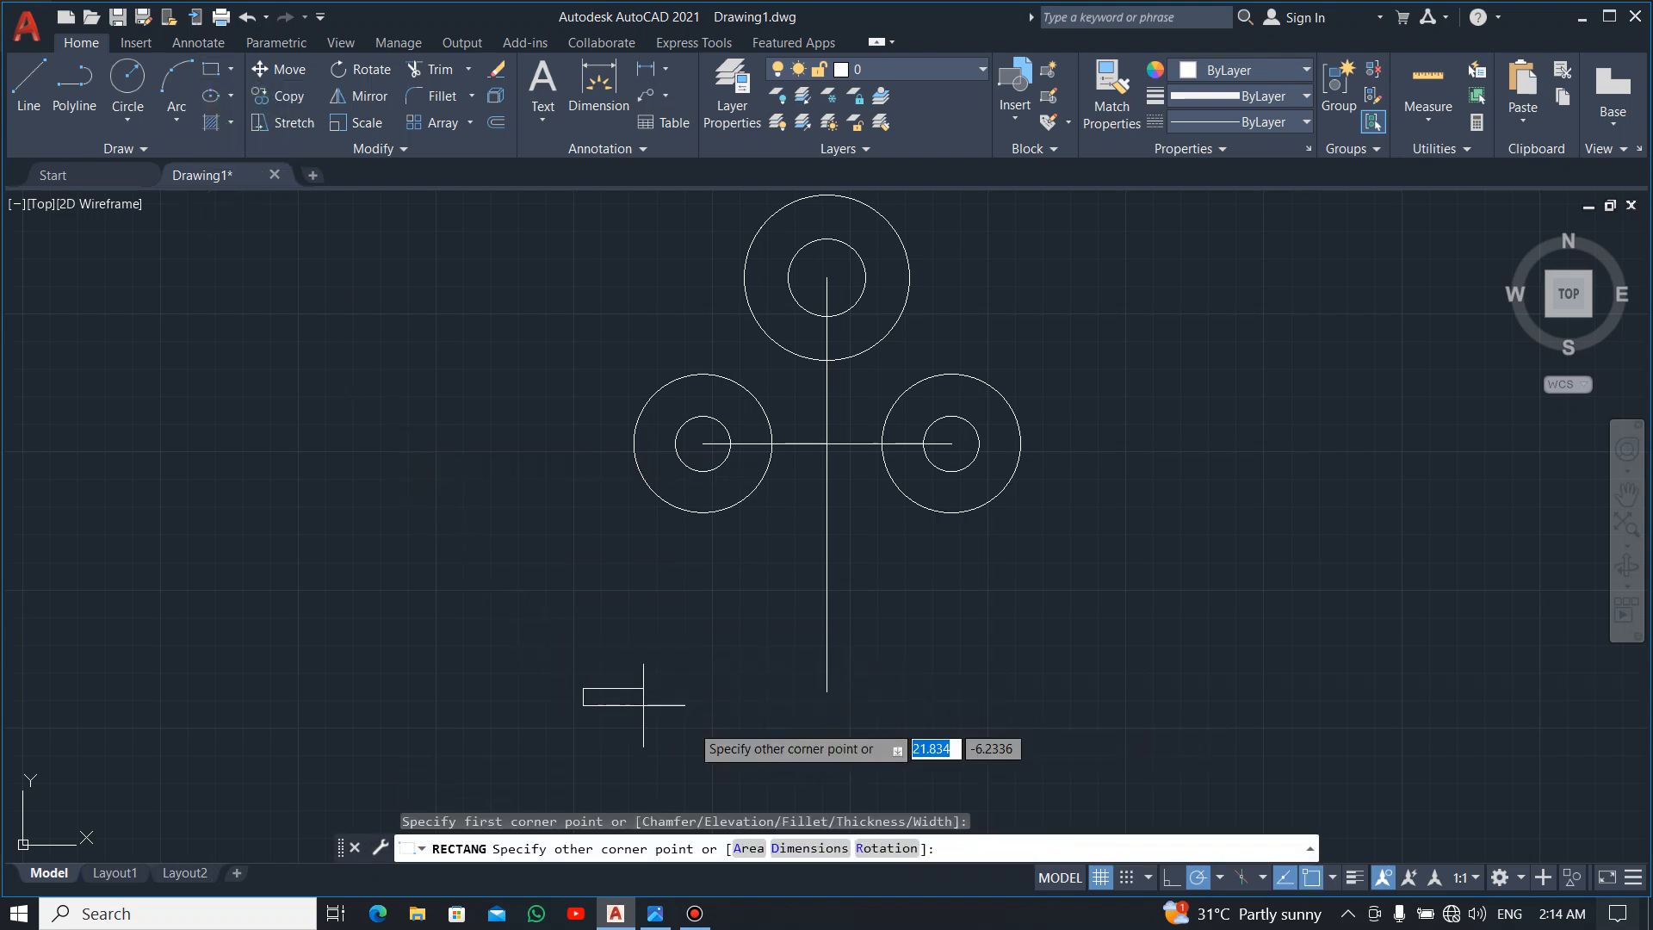
left_click(800, 848)
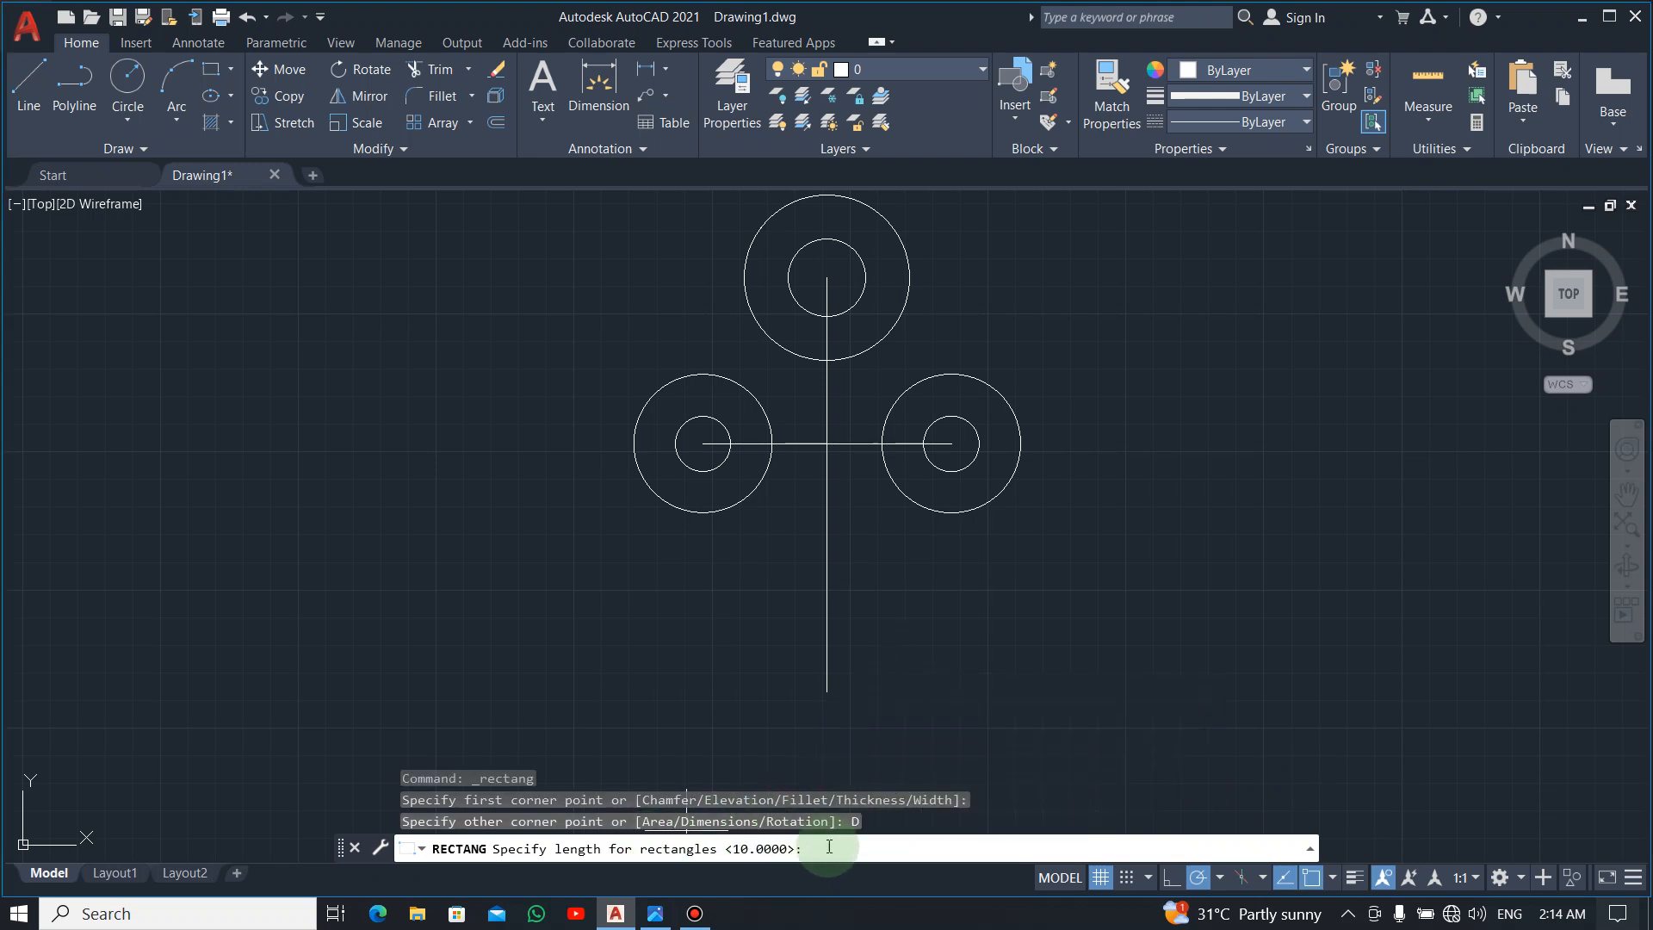
key("alt+Tab")
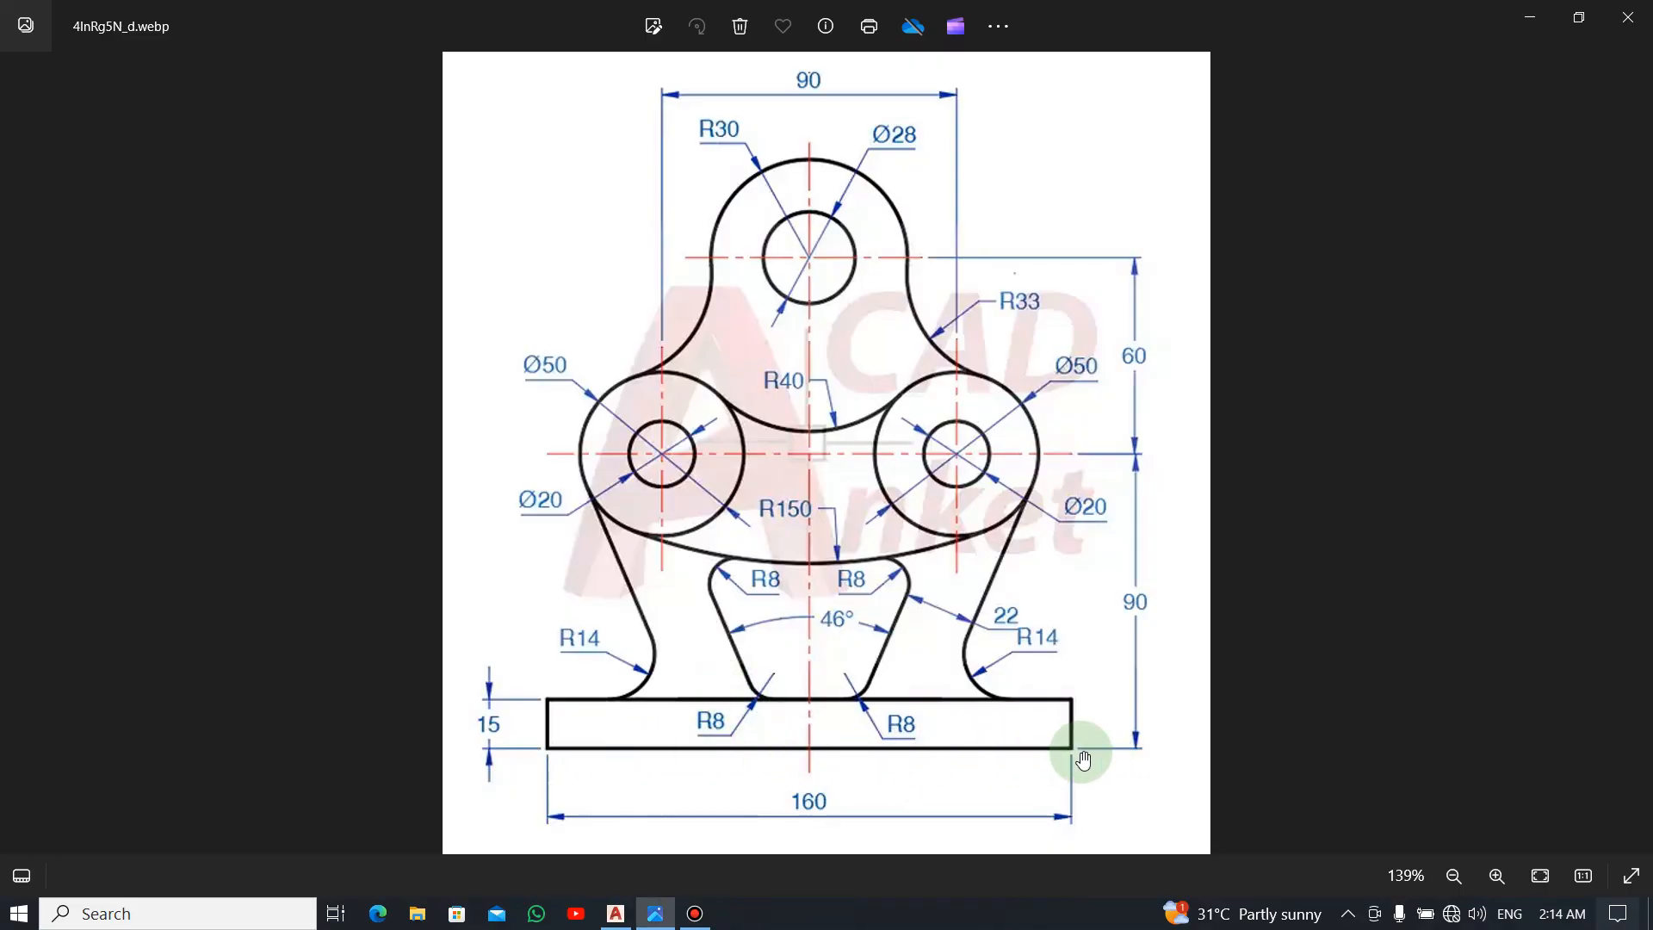
key("alt+Tab")
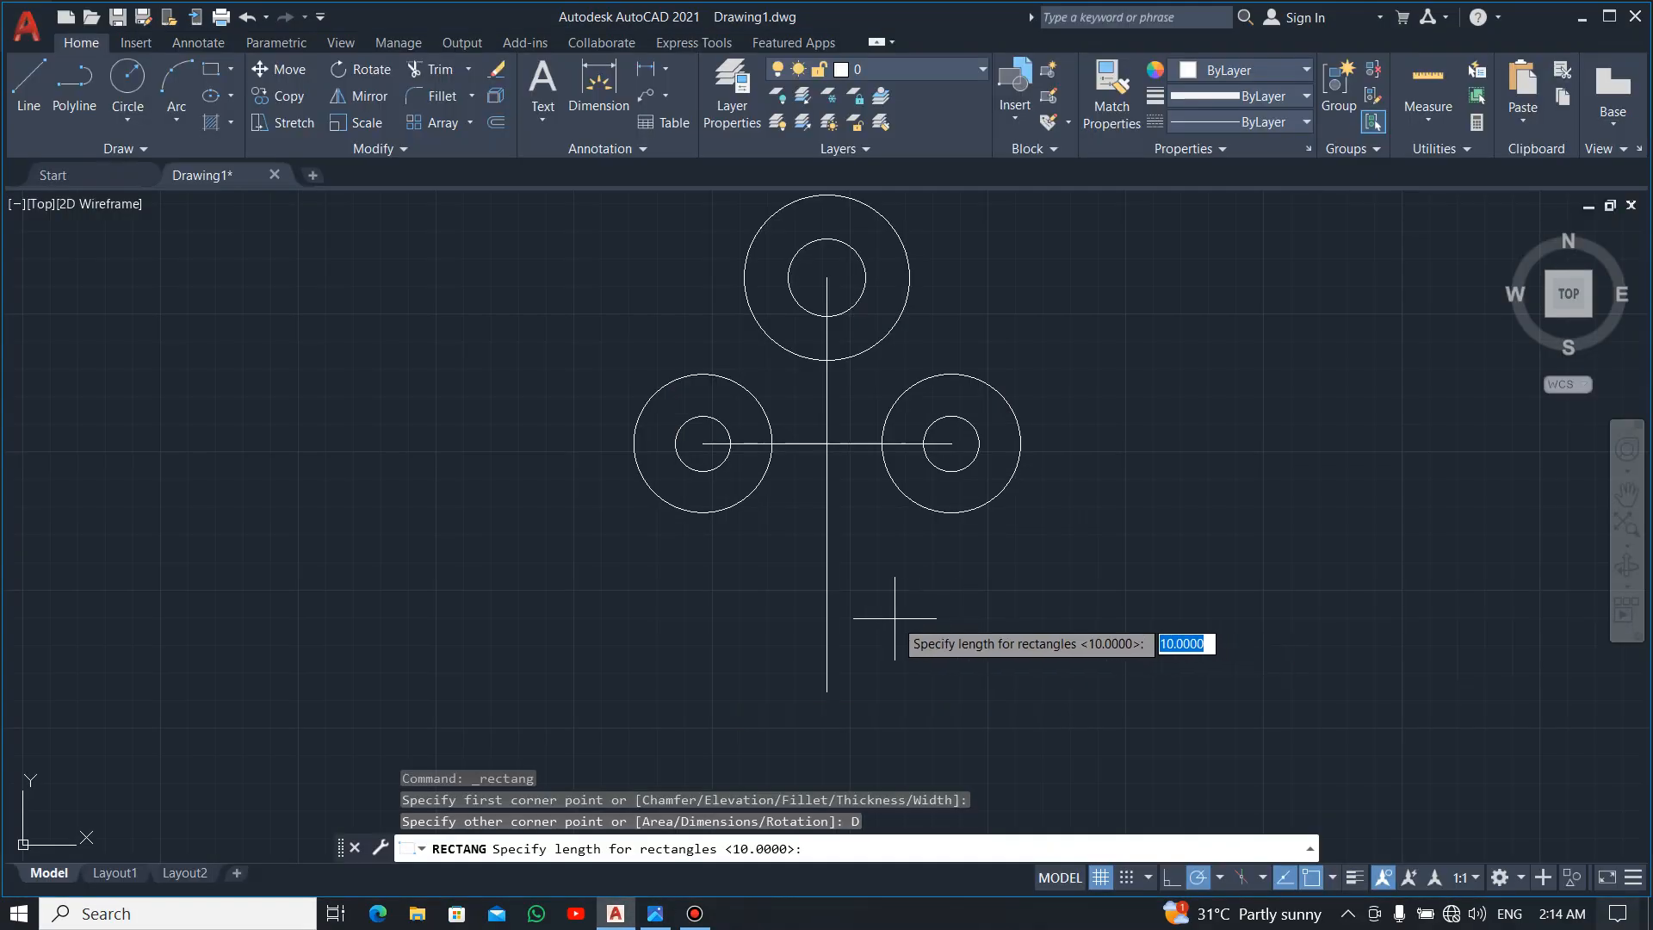
type("160")
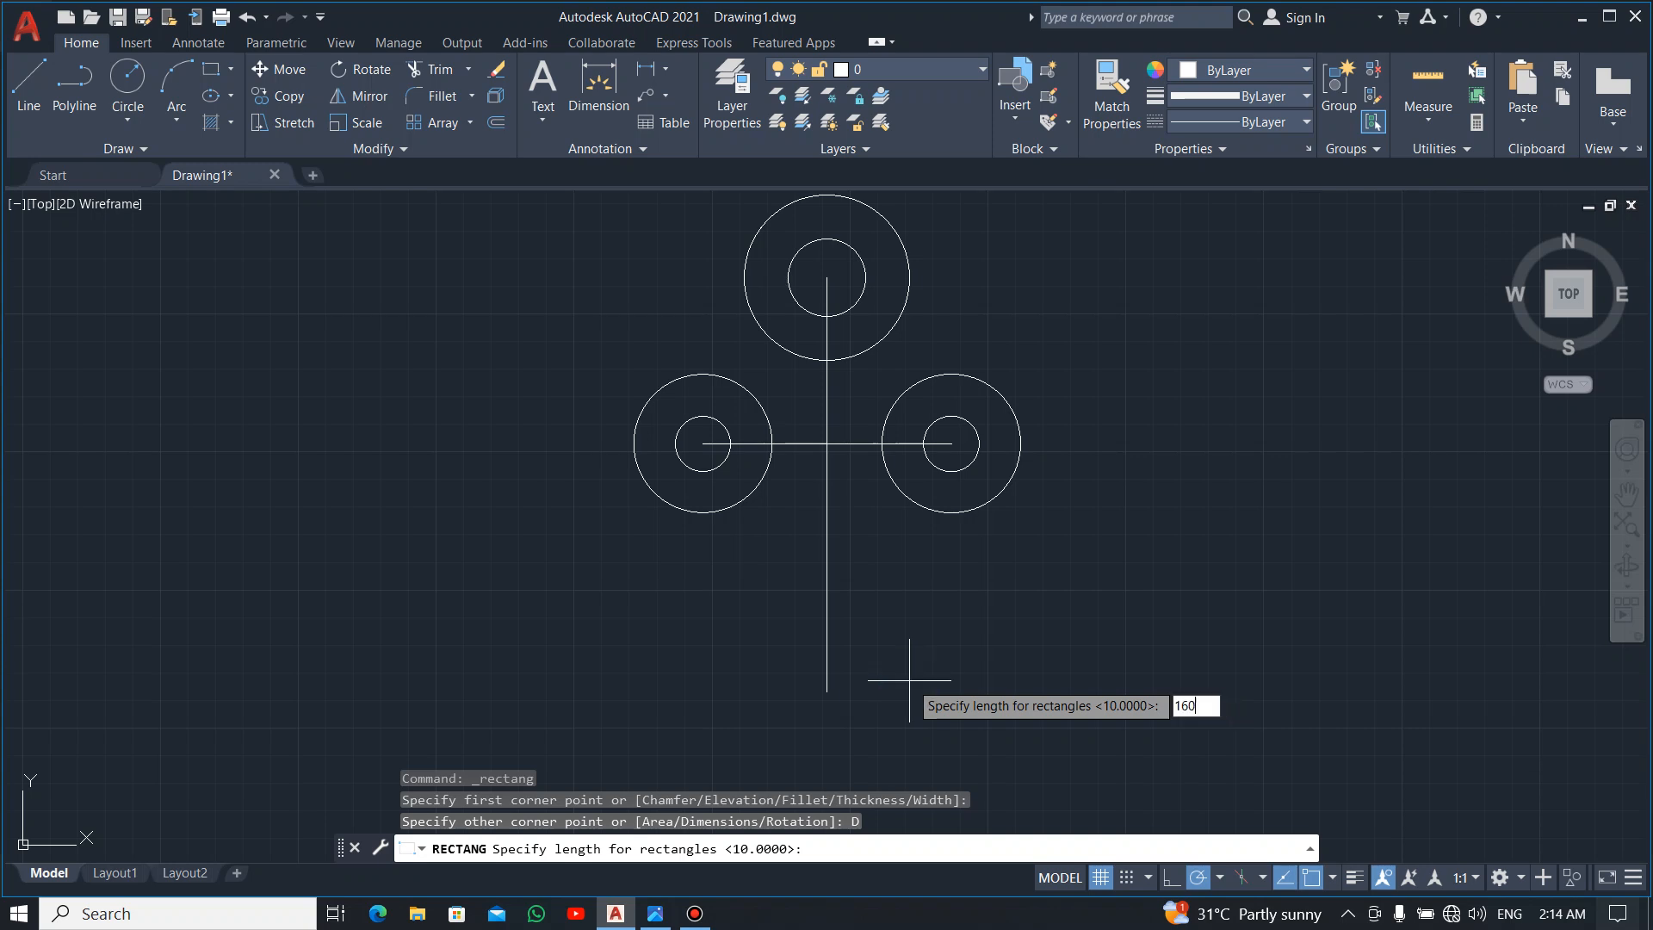
key("Return")
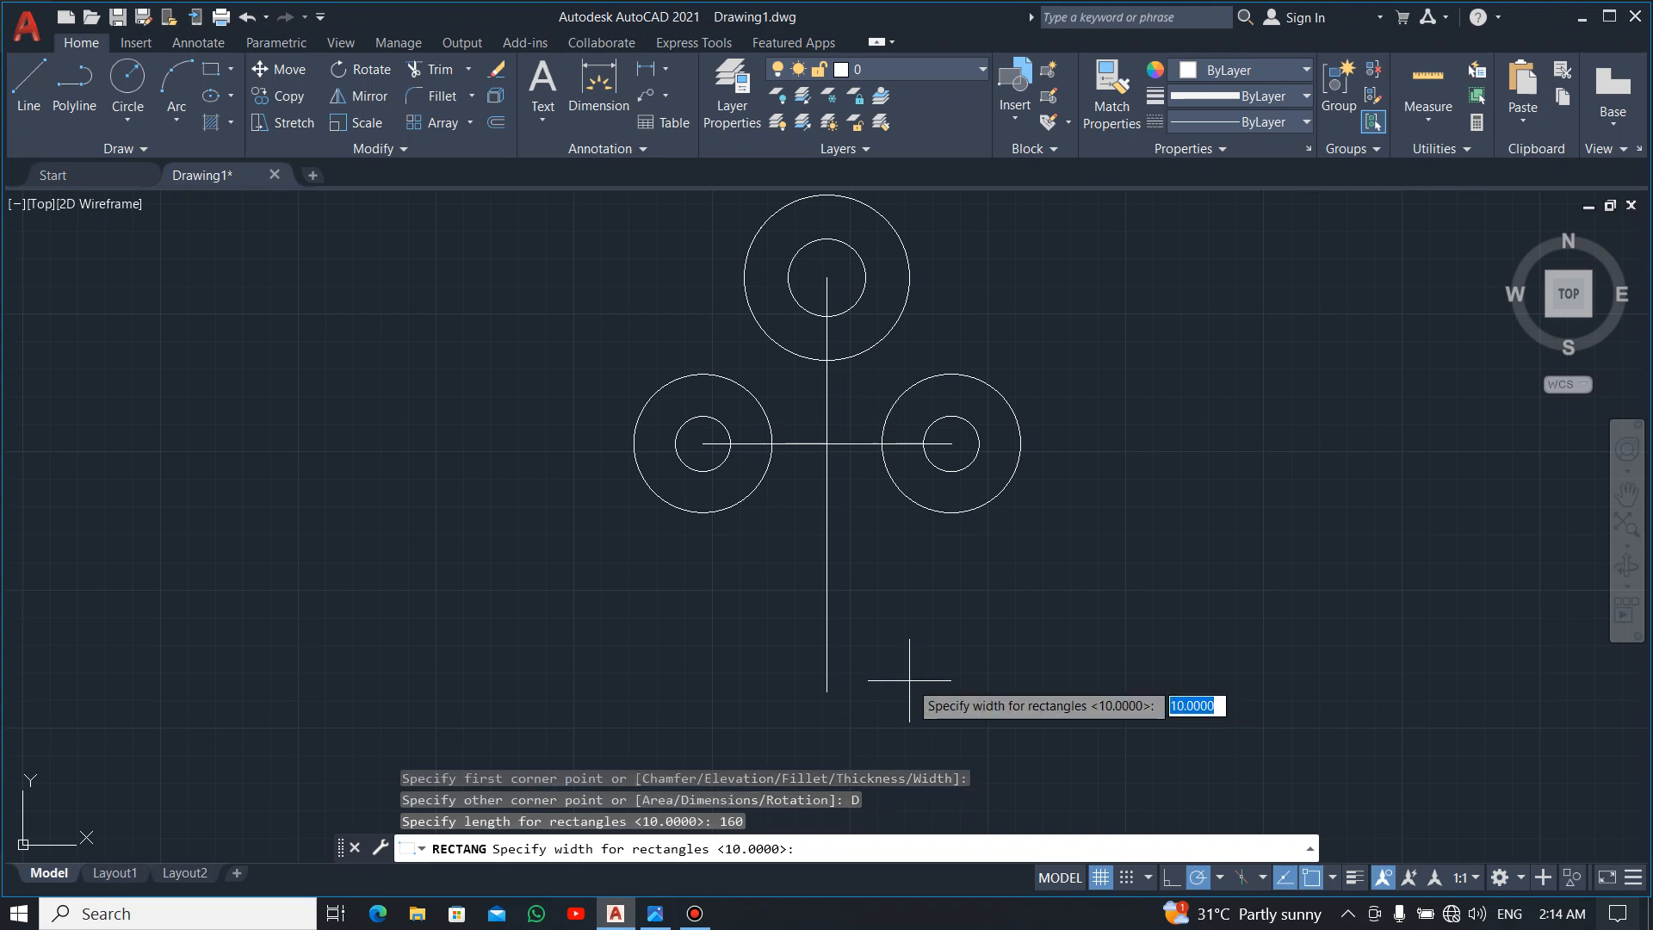
key("alt+Tab")
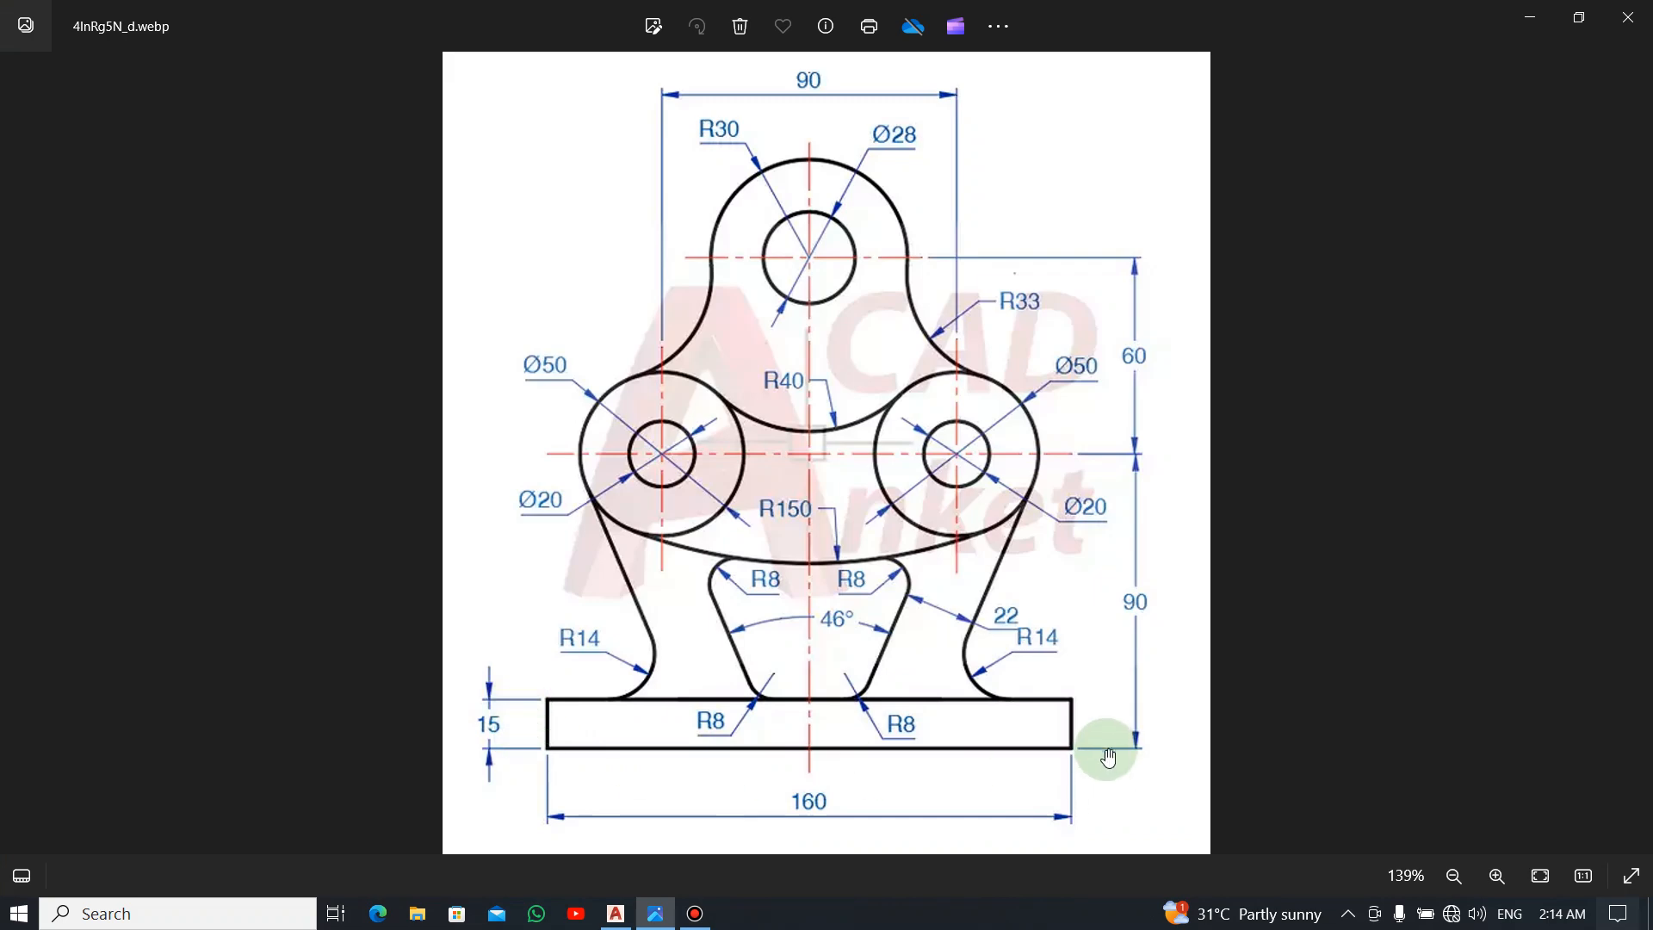
key("alt+Tab")
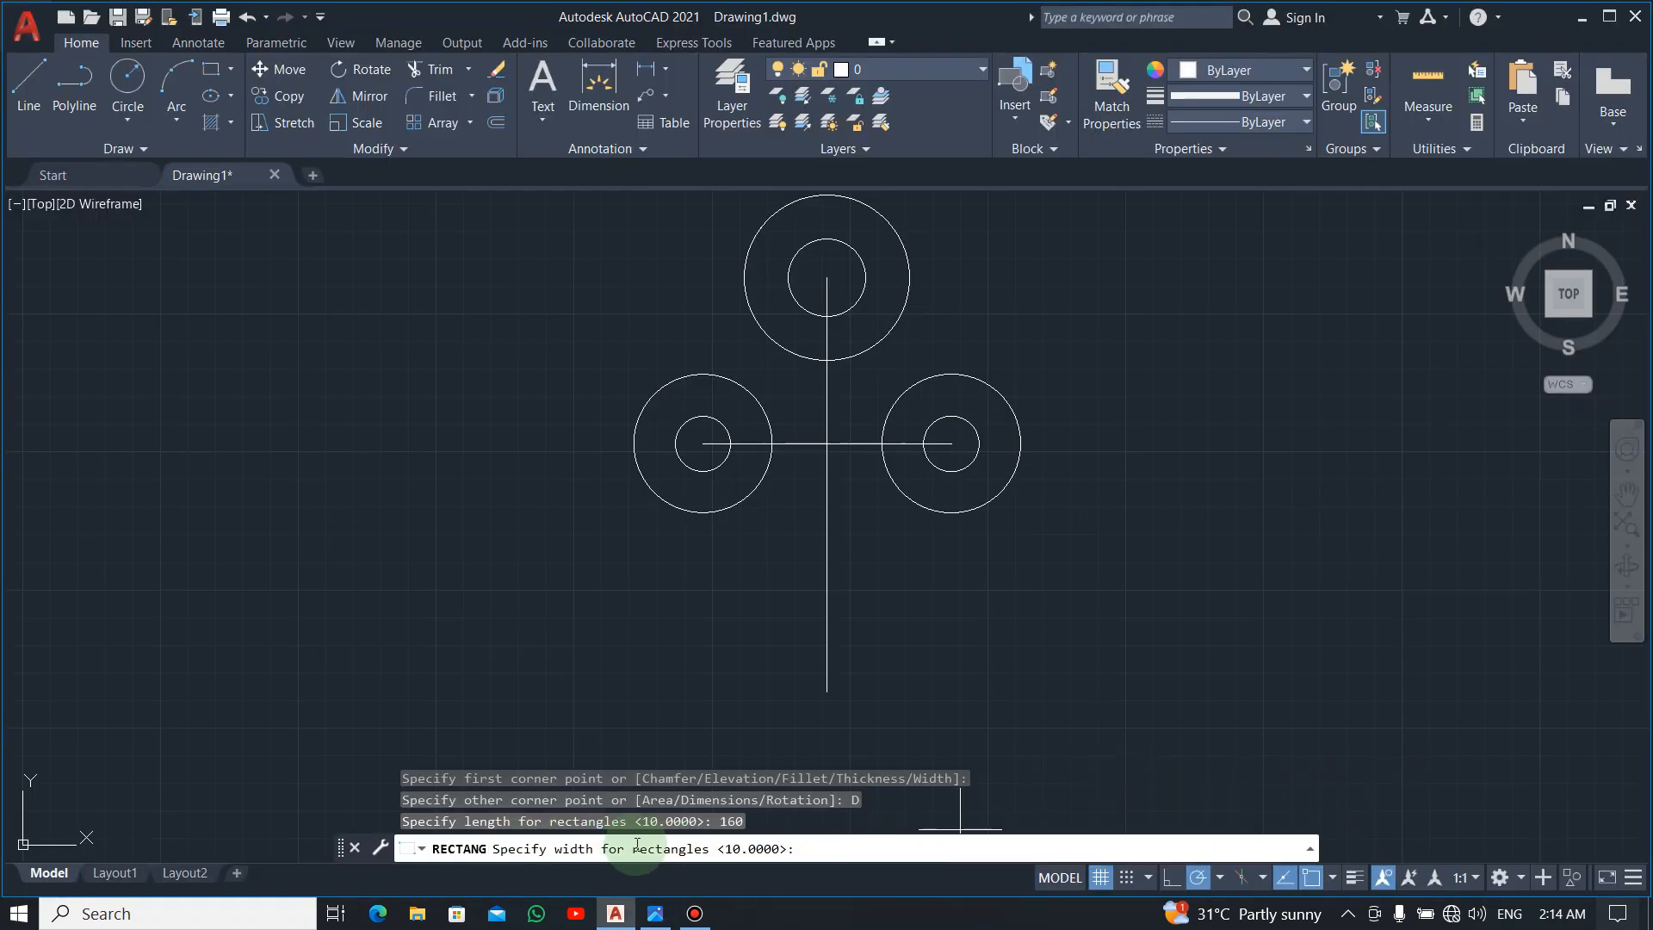
type("15")
key("Return")
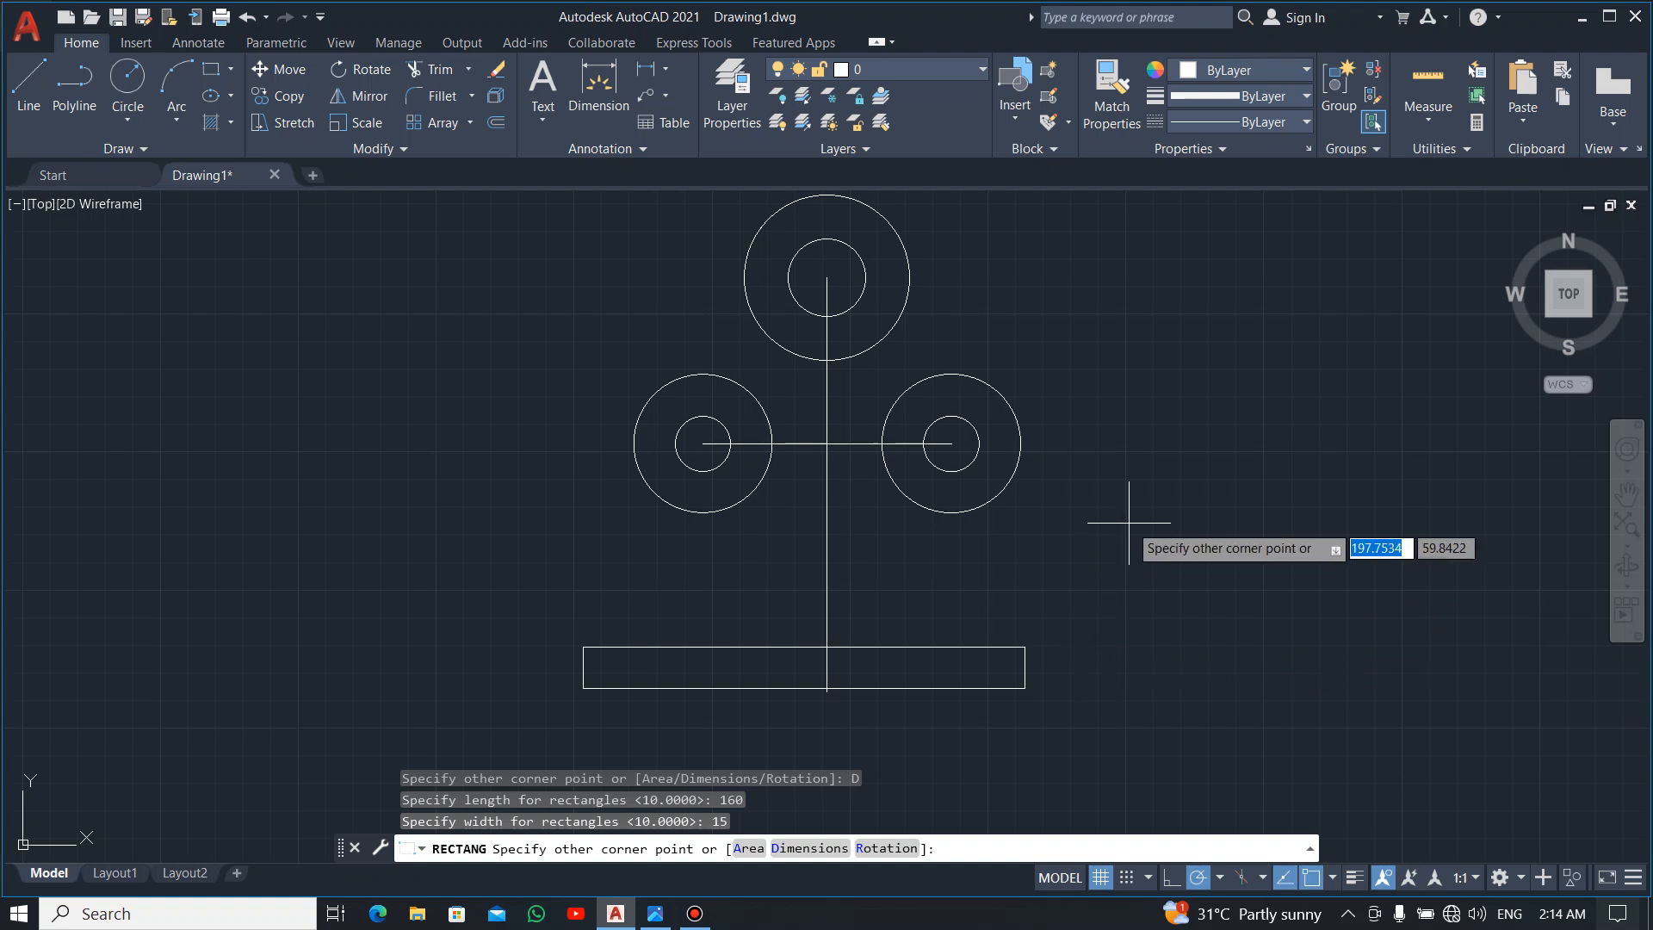
left_click(1126, 568)
Move the base rectangle by the midpoint of its bottom edge to the lower endpoint of the vertical line.
left_click(1119, 676)
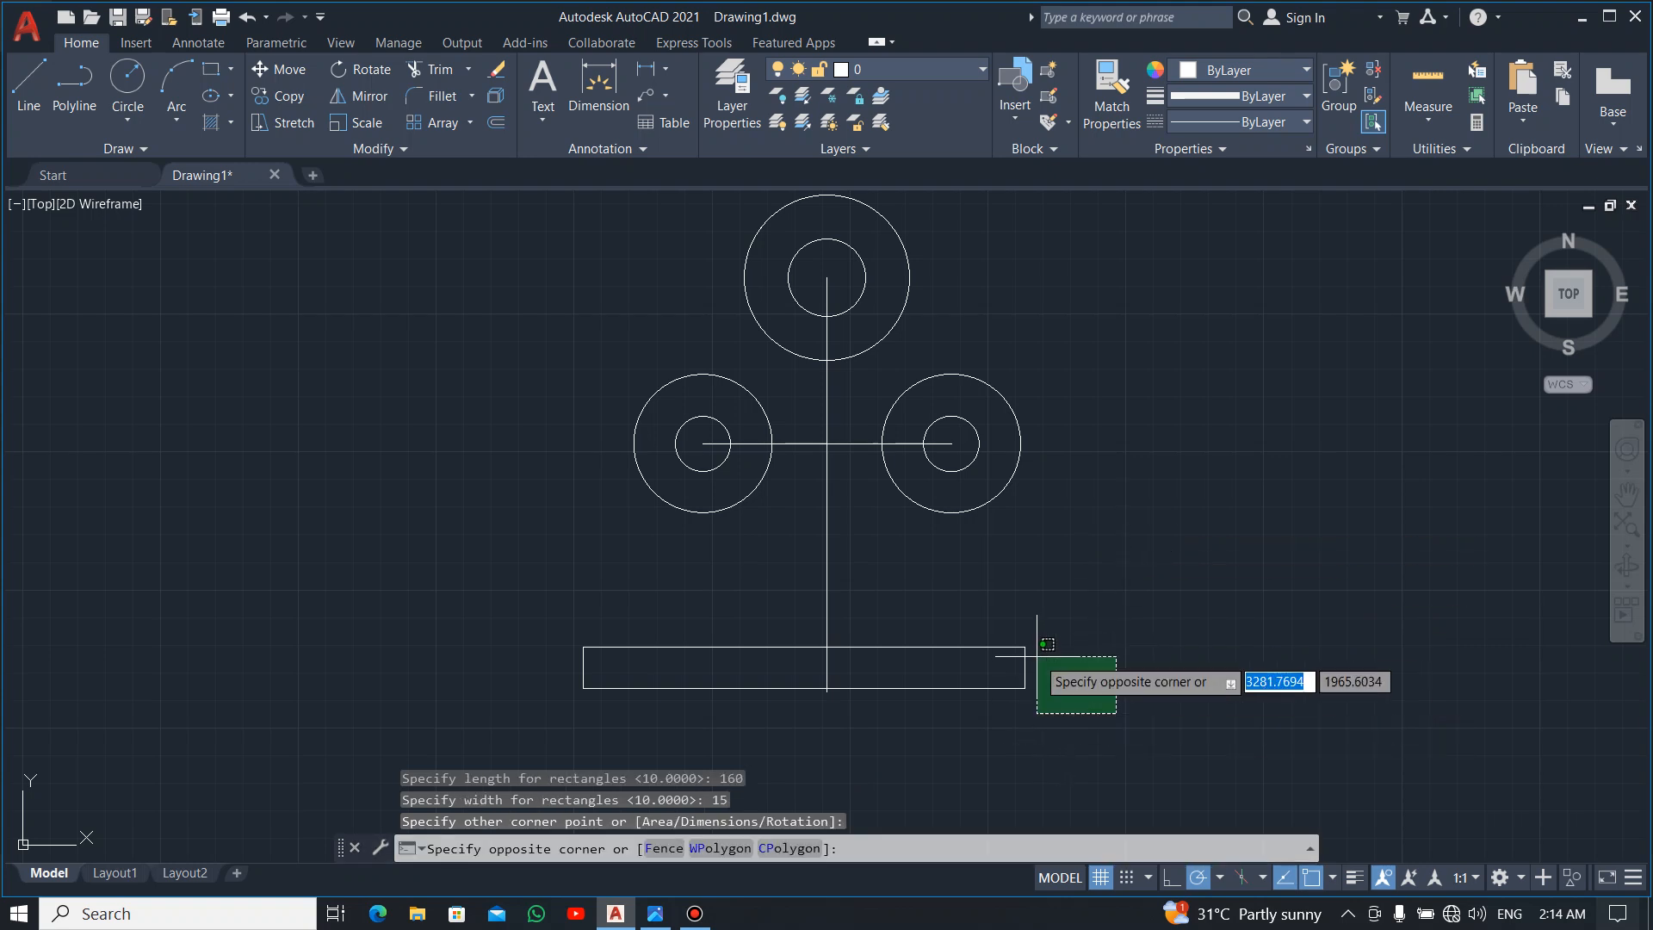
left_click(952, 614)
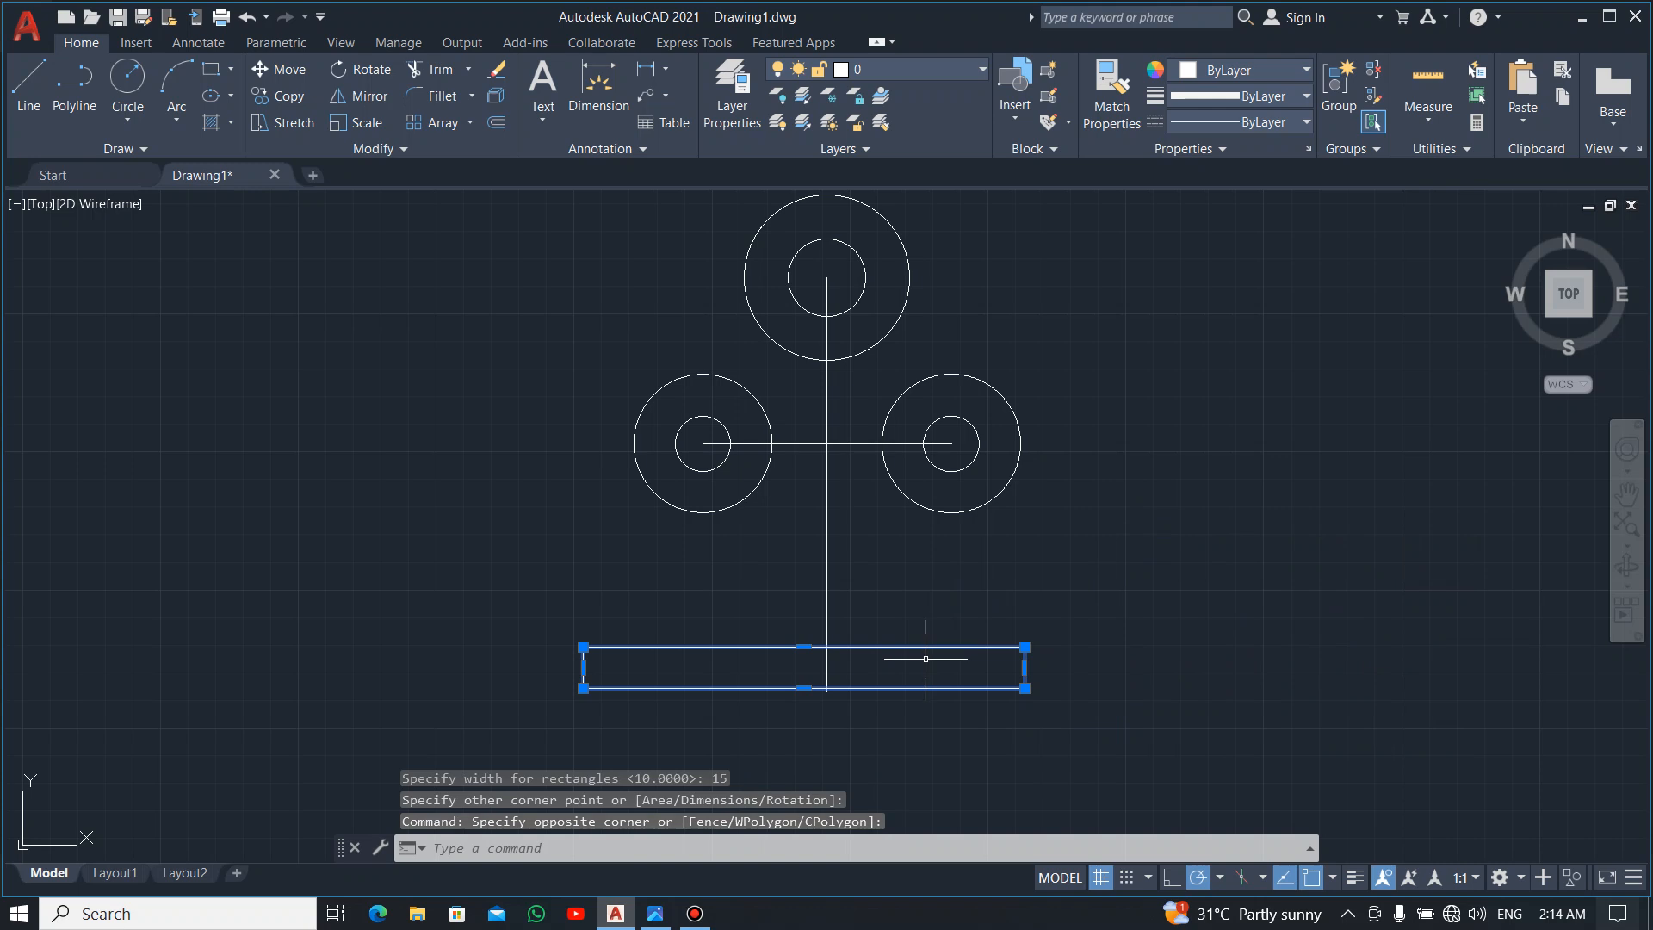
type("M")
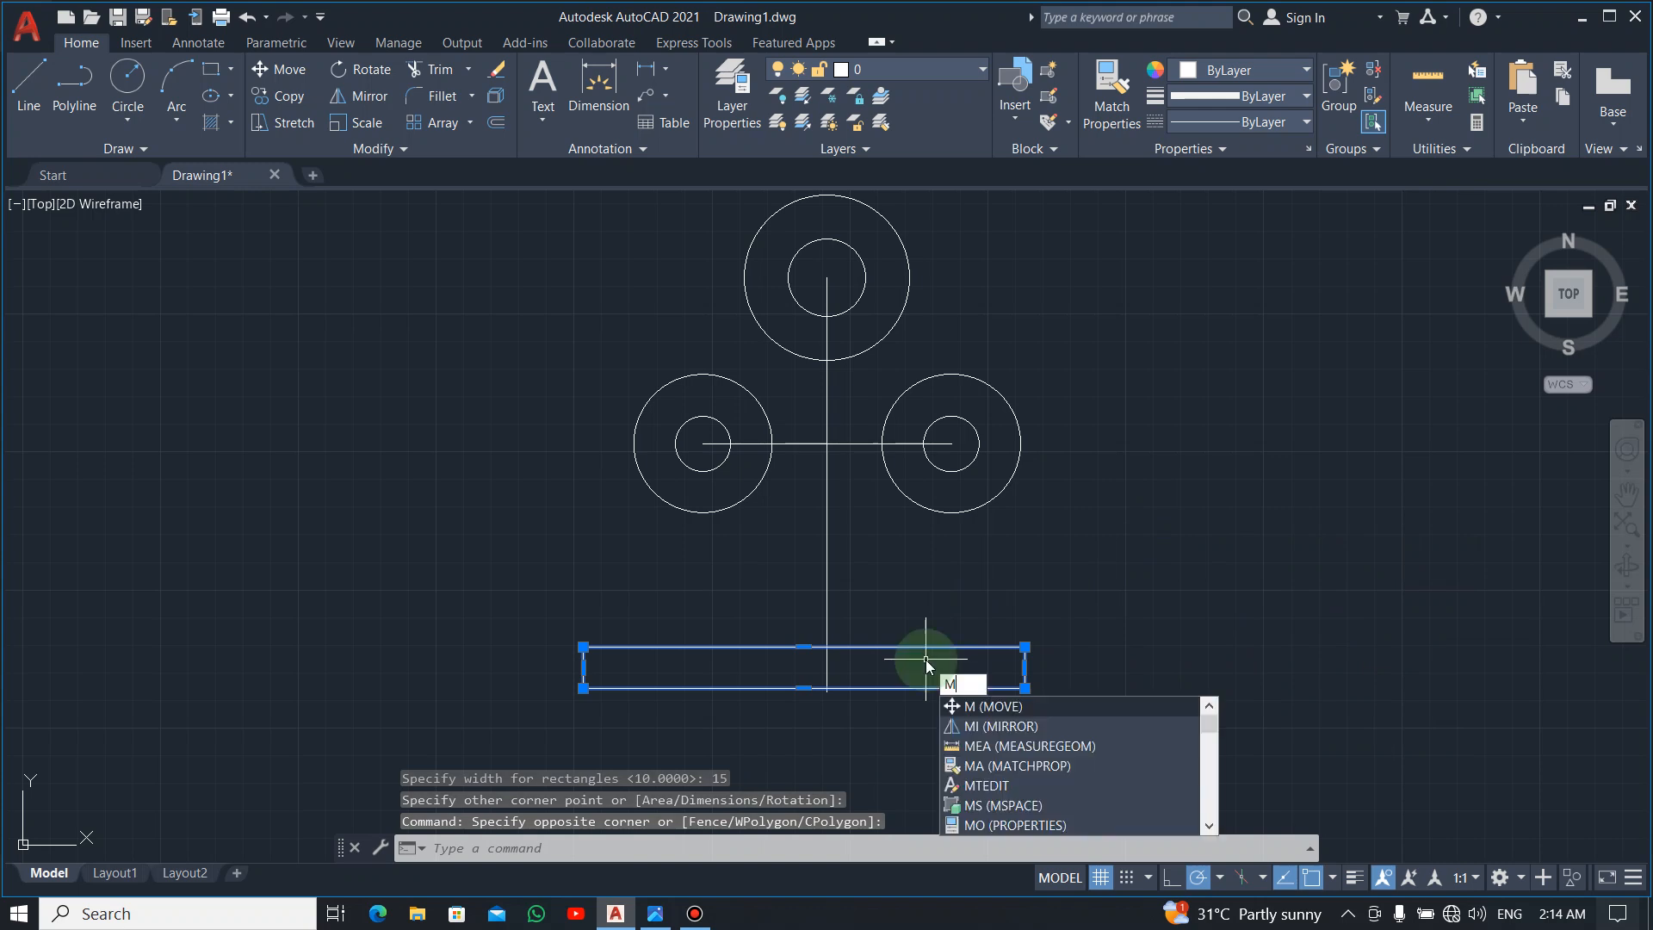
key("Return")
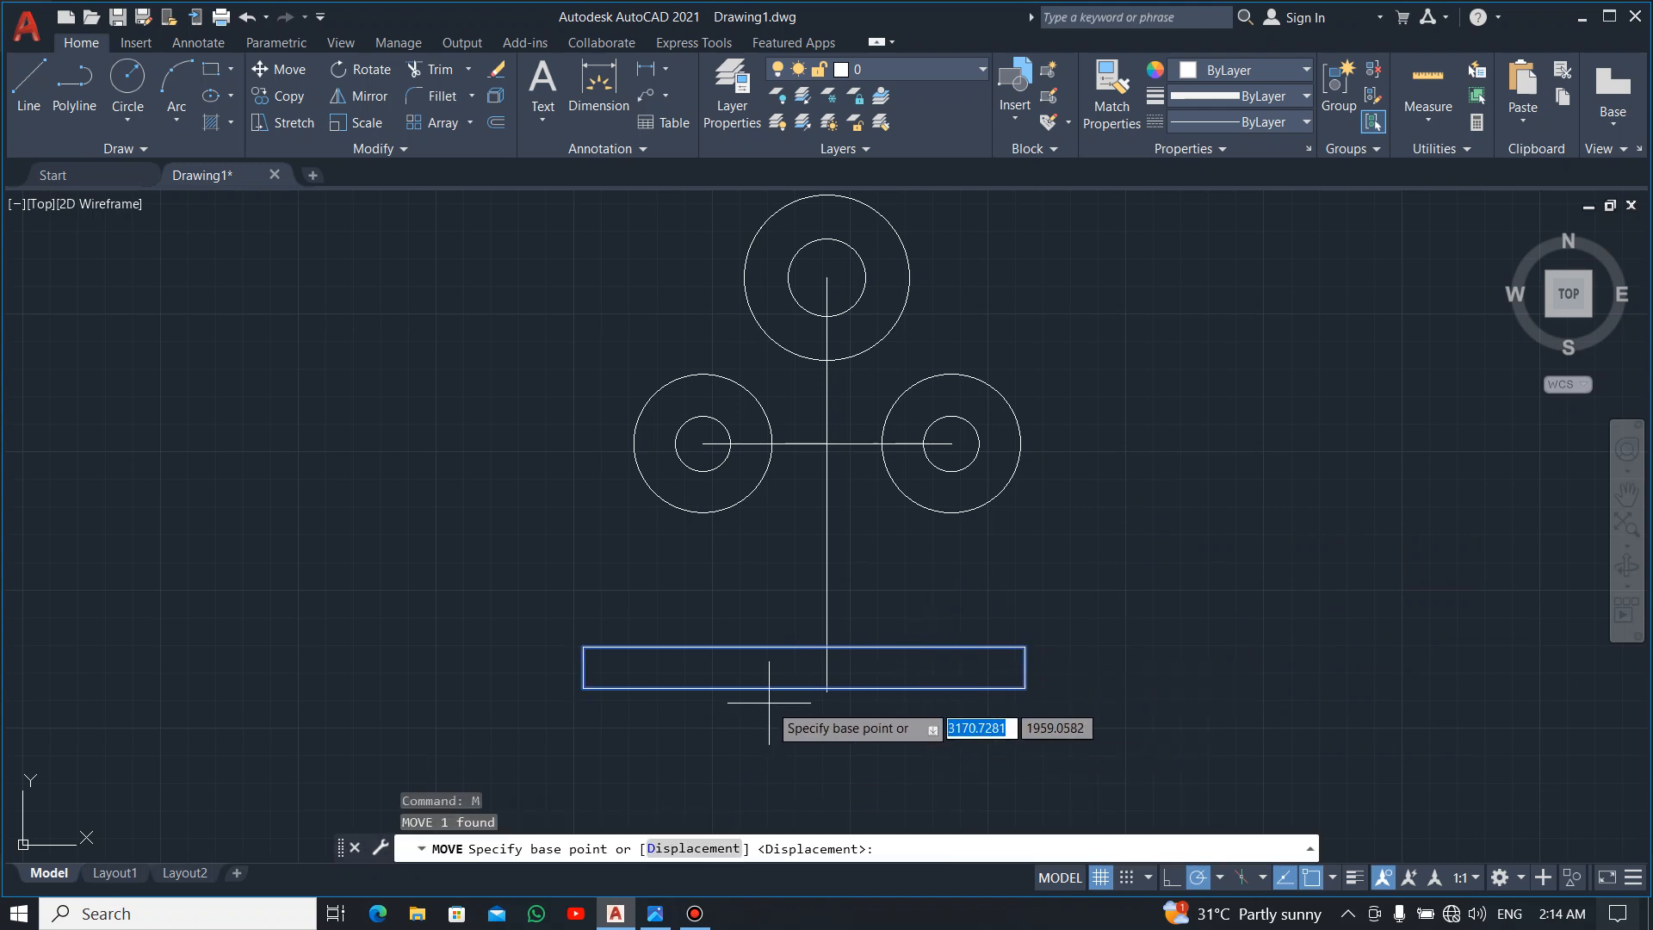
left_click(803, 668)
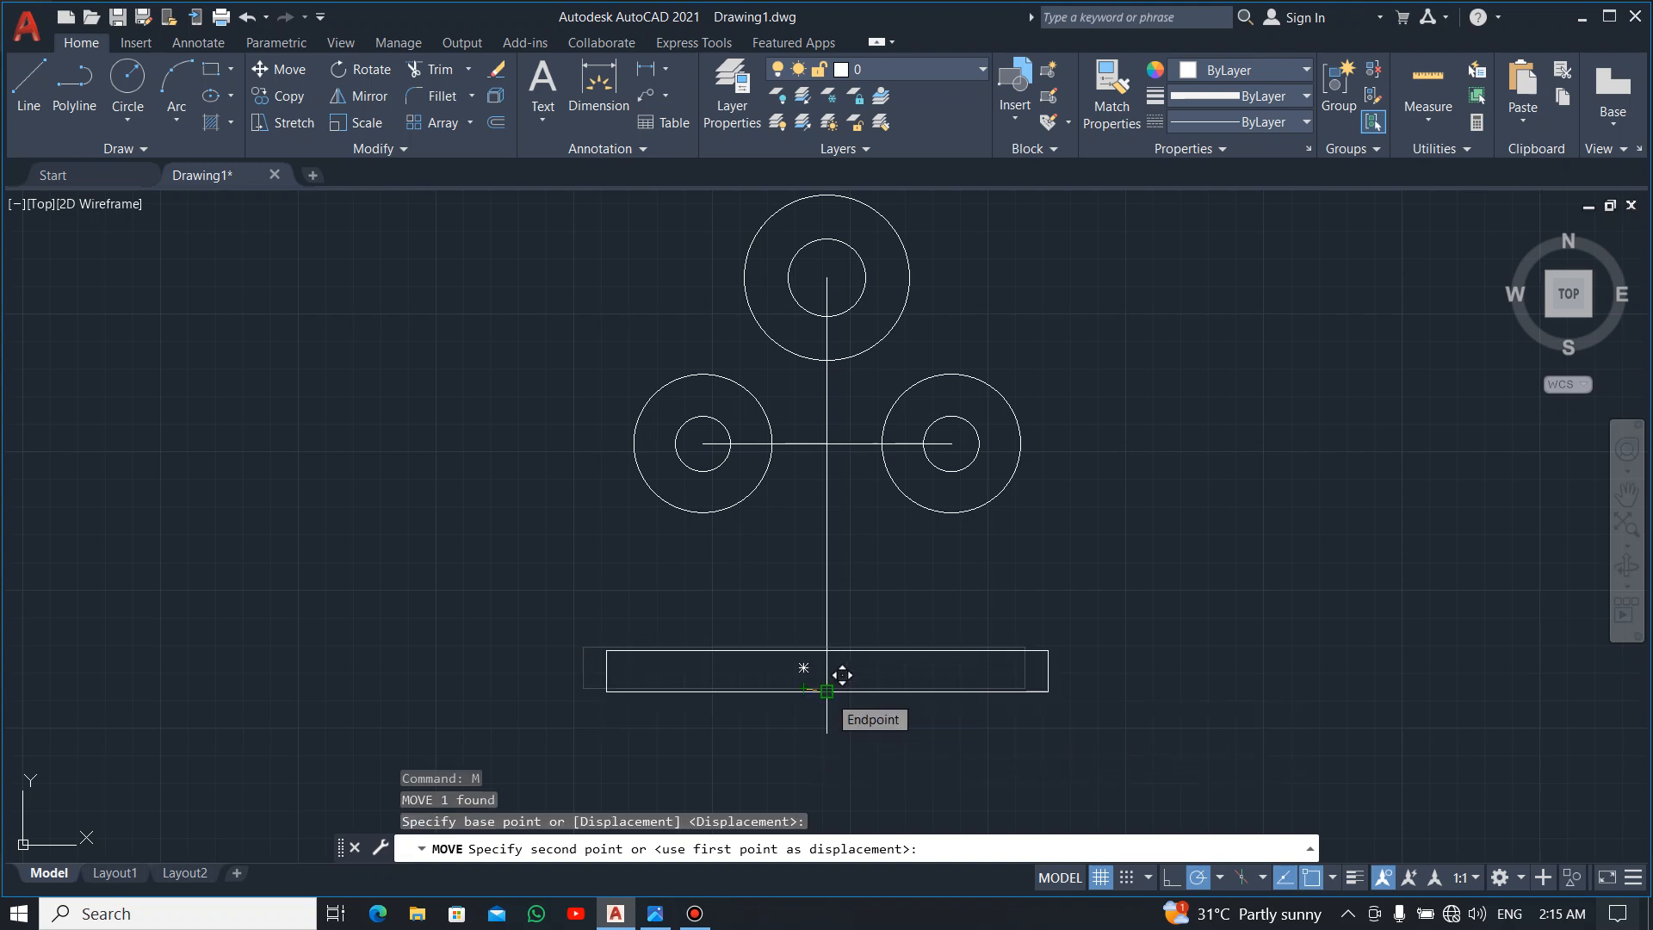
left_click(842, 675)
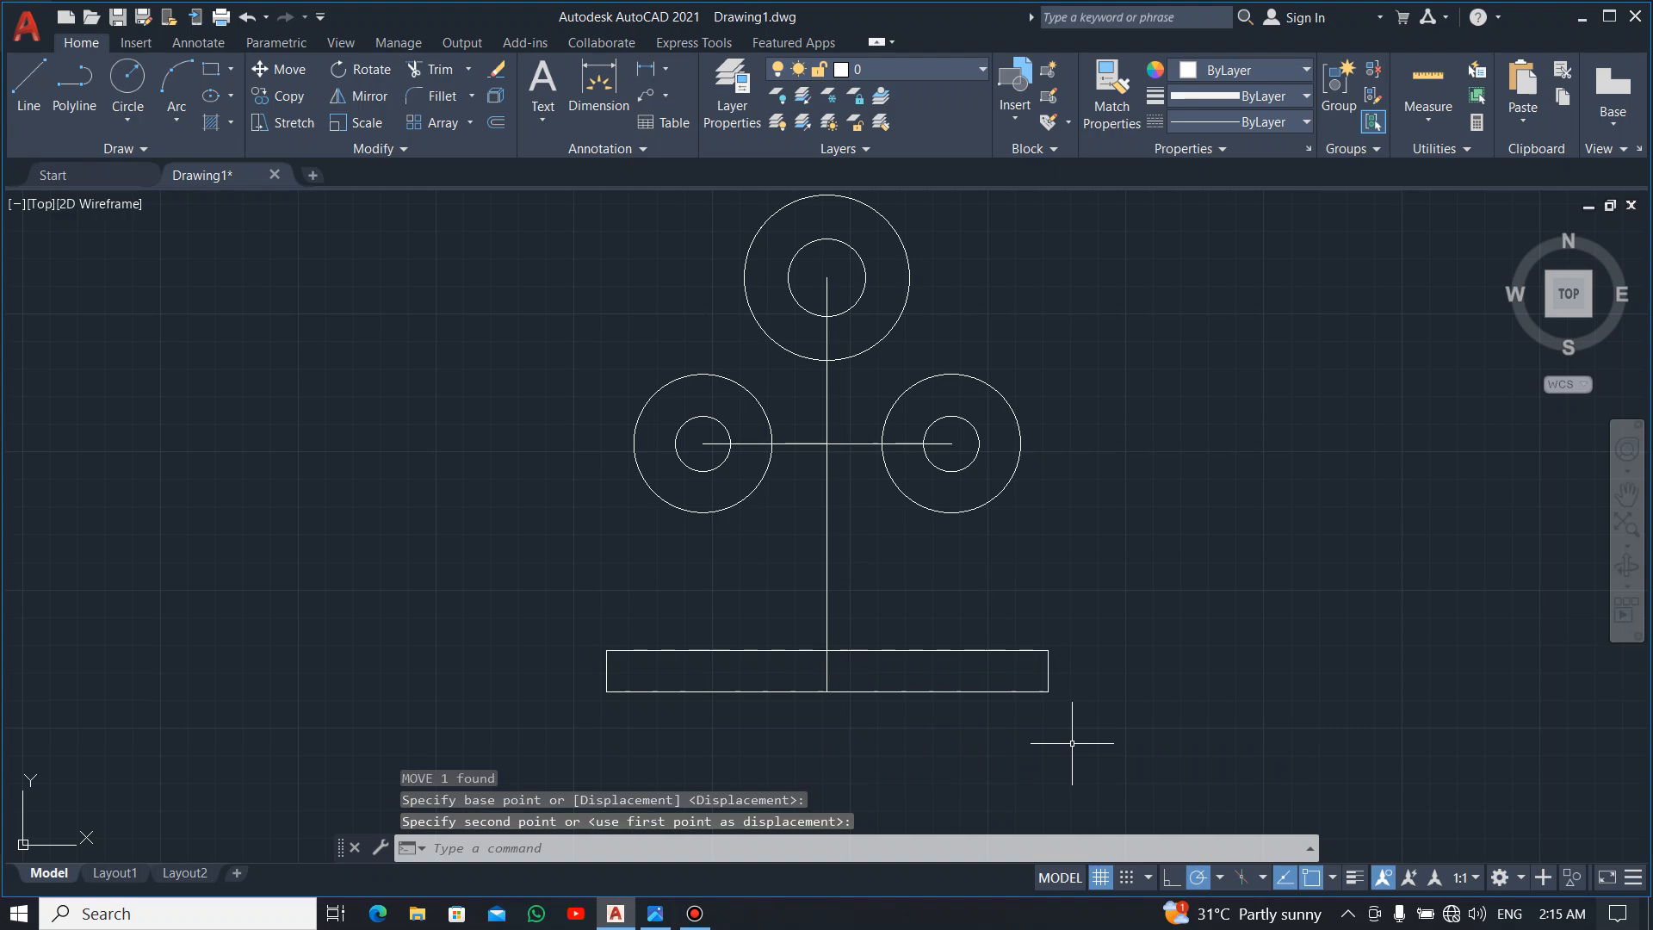
Check the reference image for the angle and shape of the tapered cutout above the base.
key("alt+Tab")
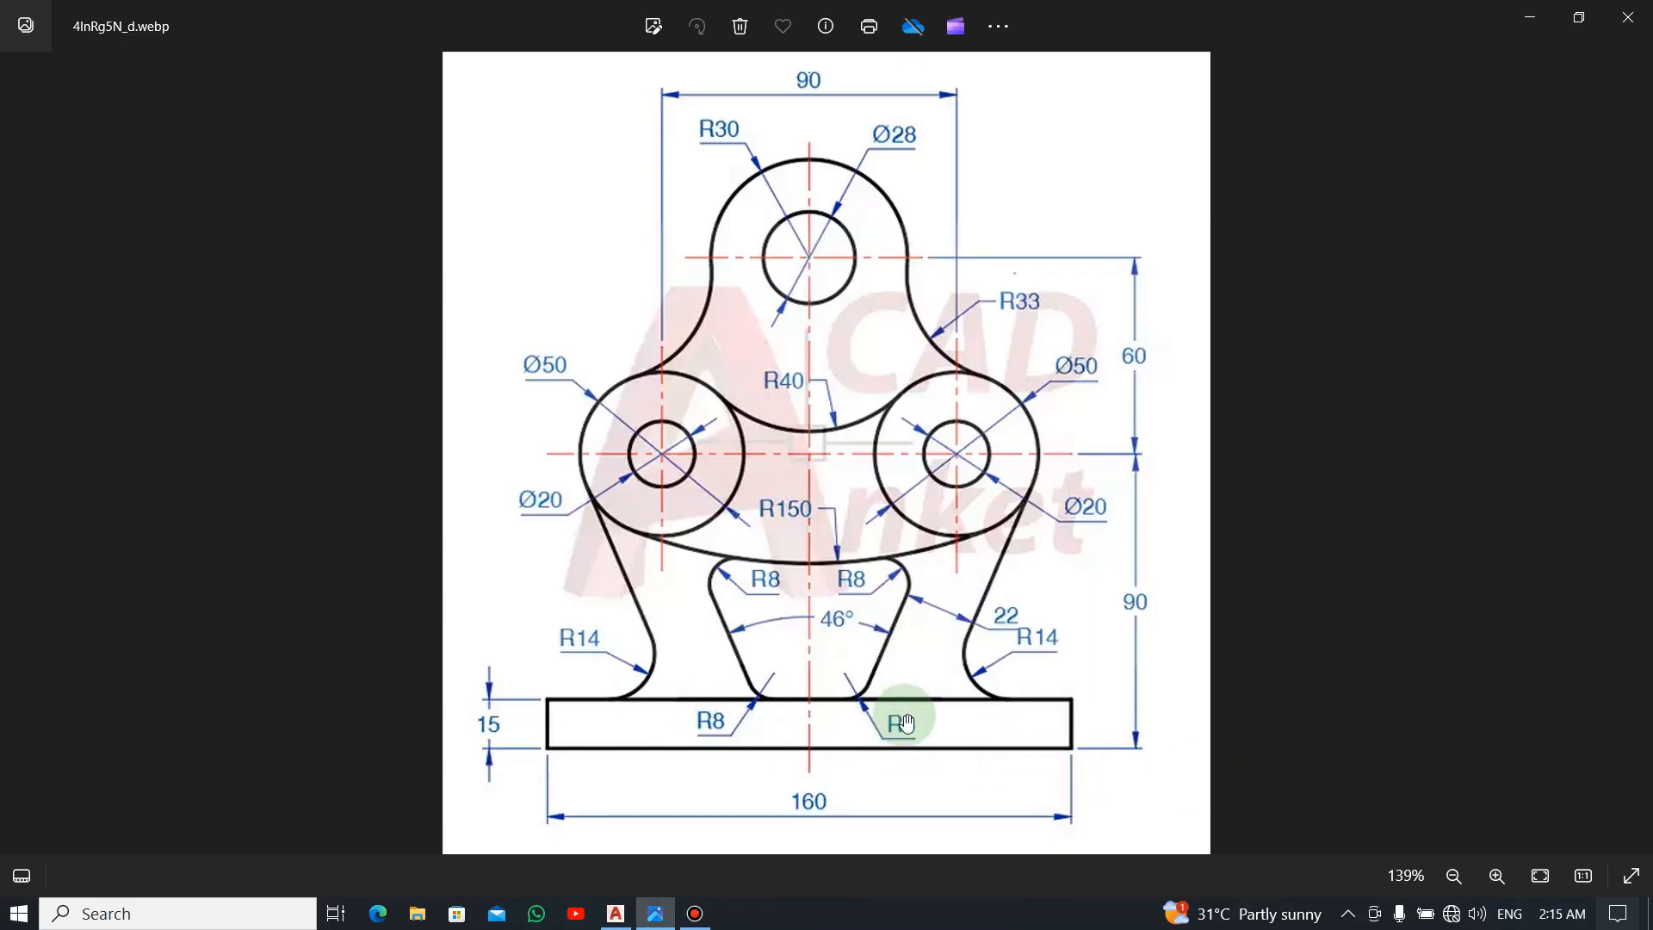
key("alt+Tab")
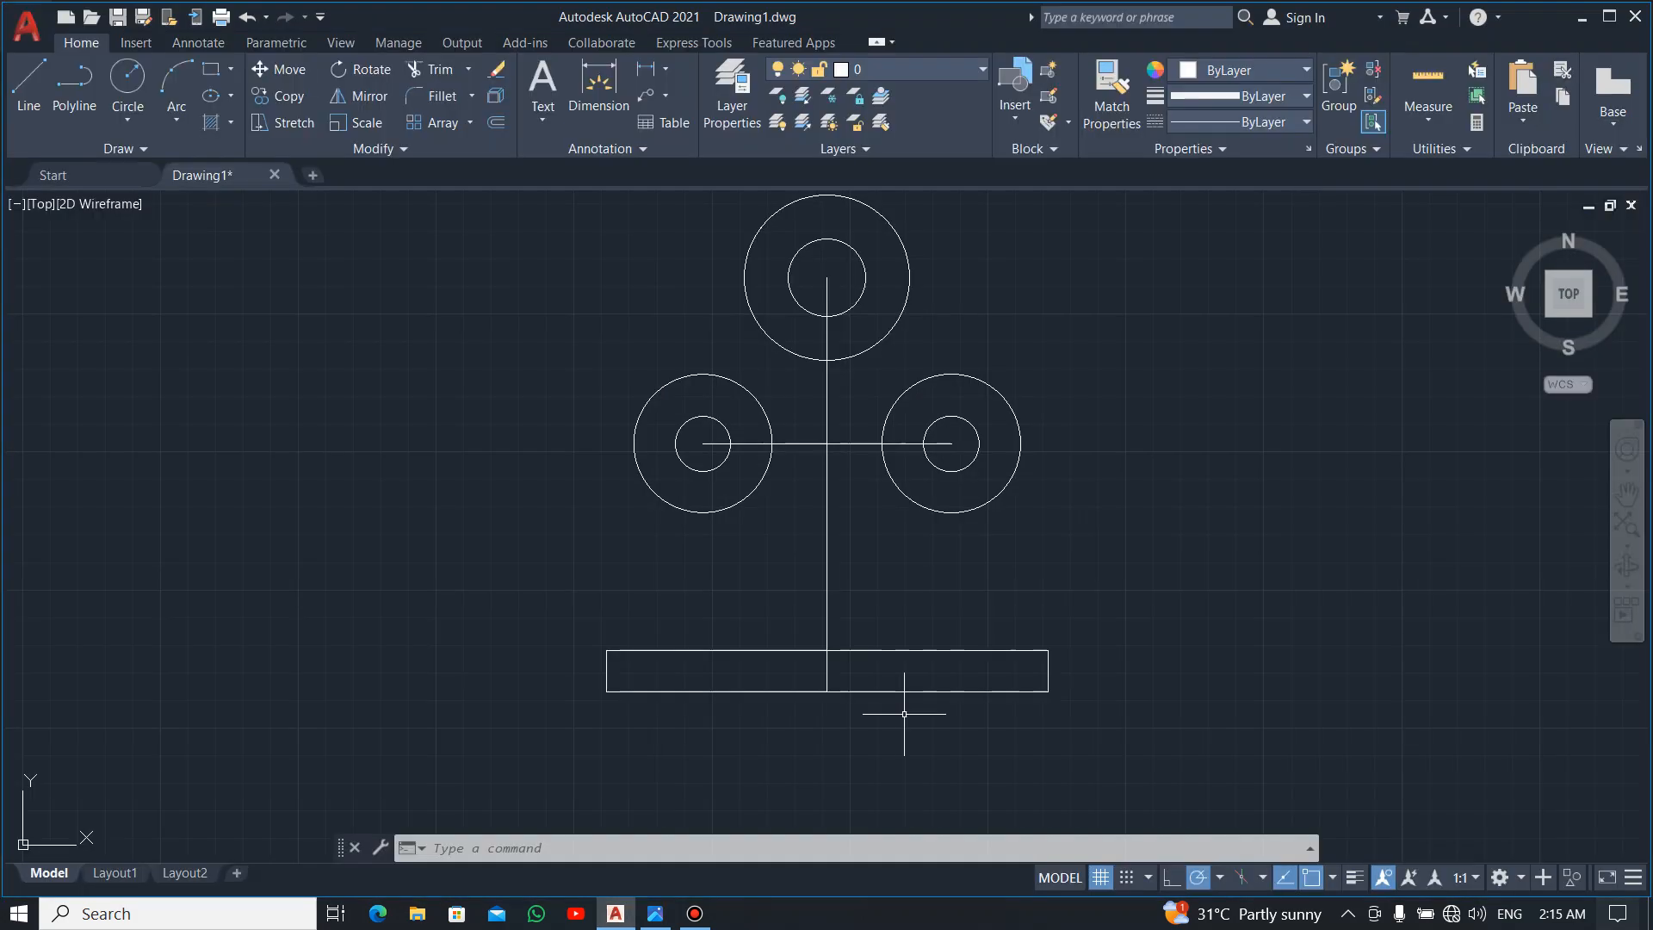
key("alt+Tab")
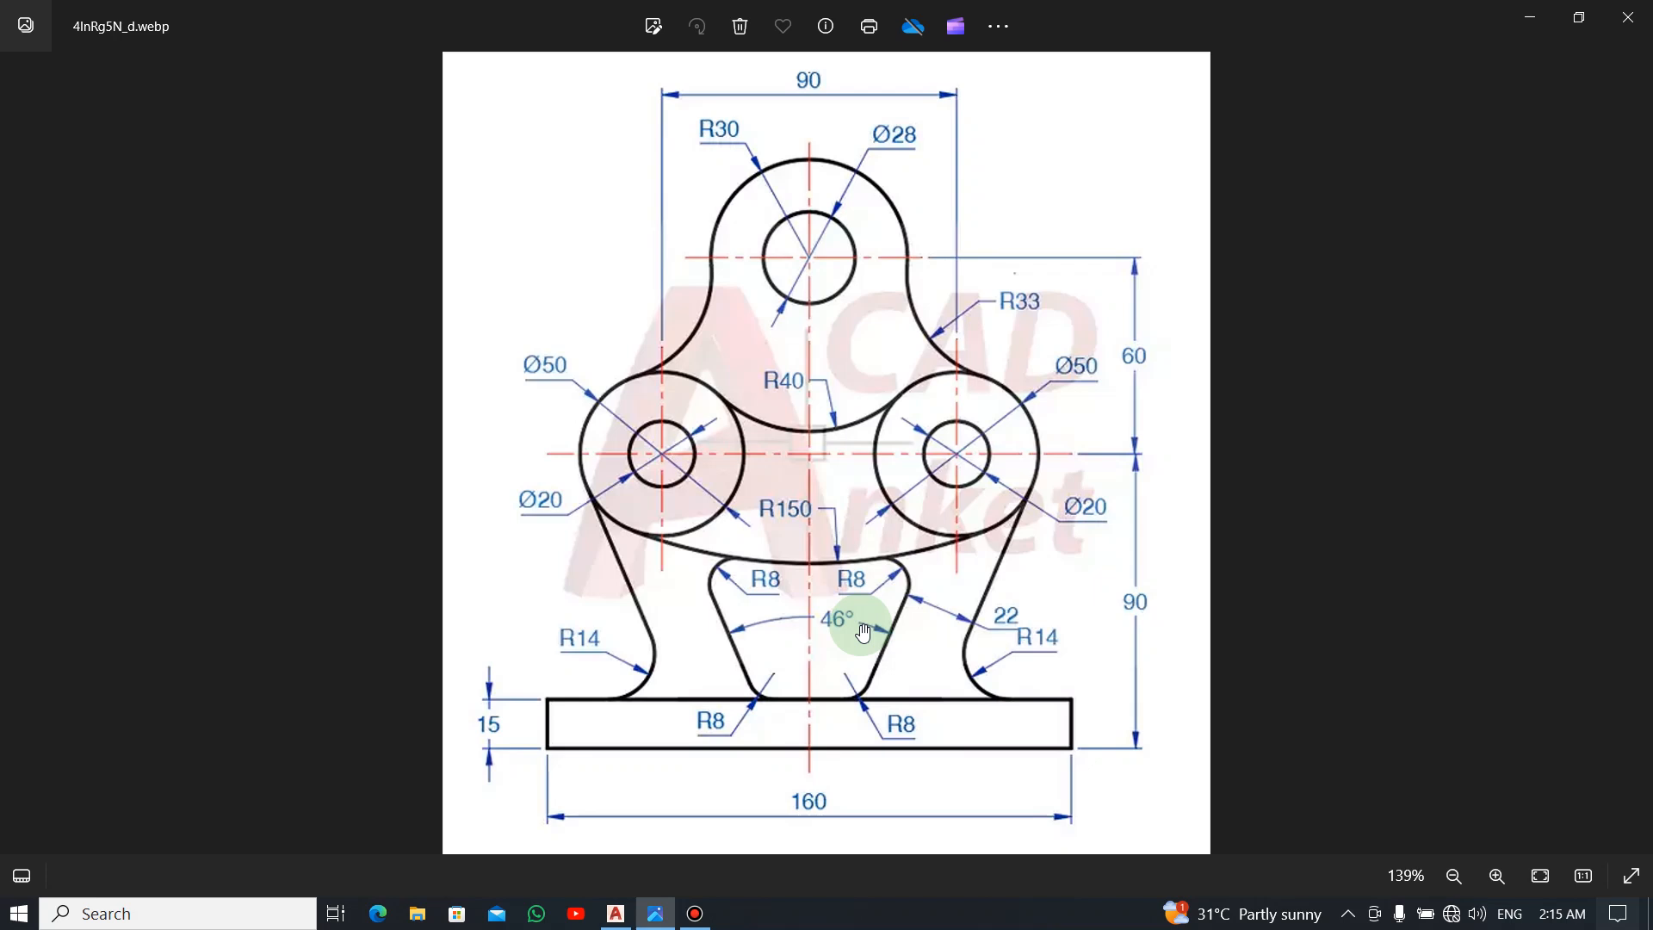
key("alt+Tab")
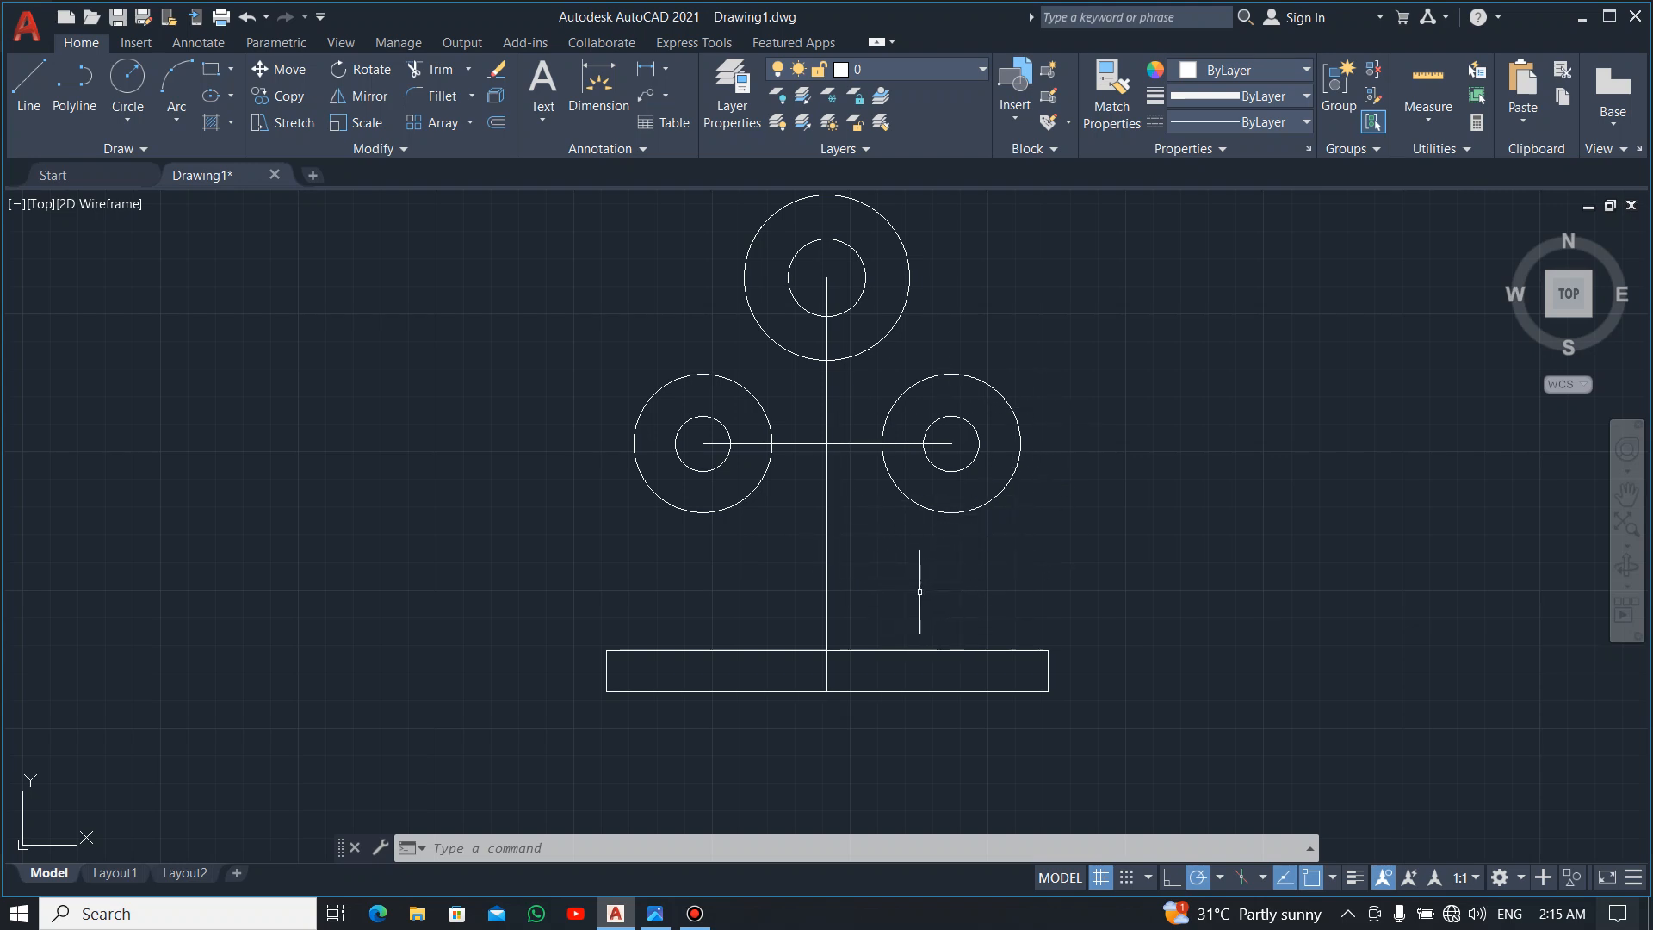
left_click(43, 95)
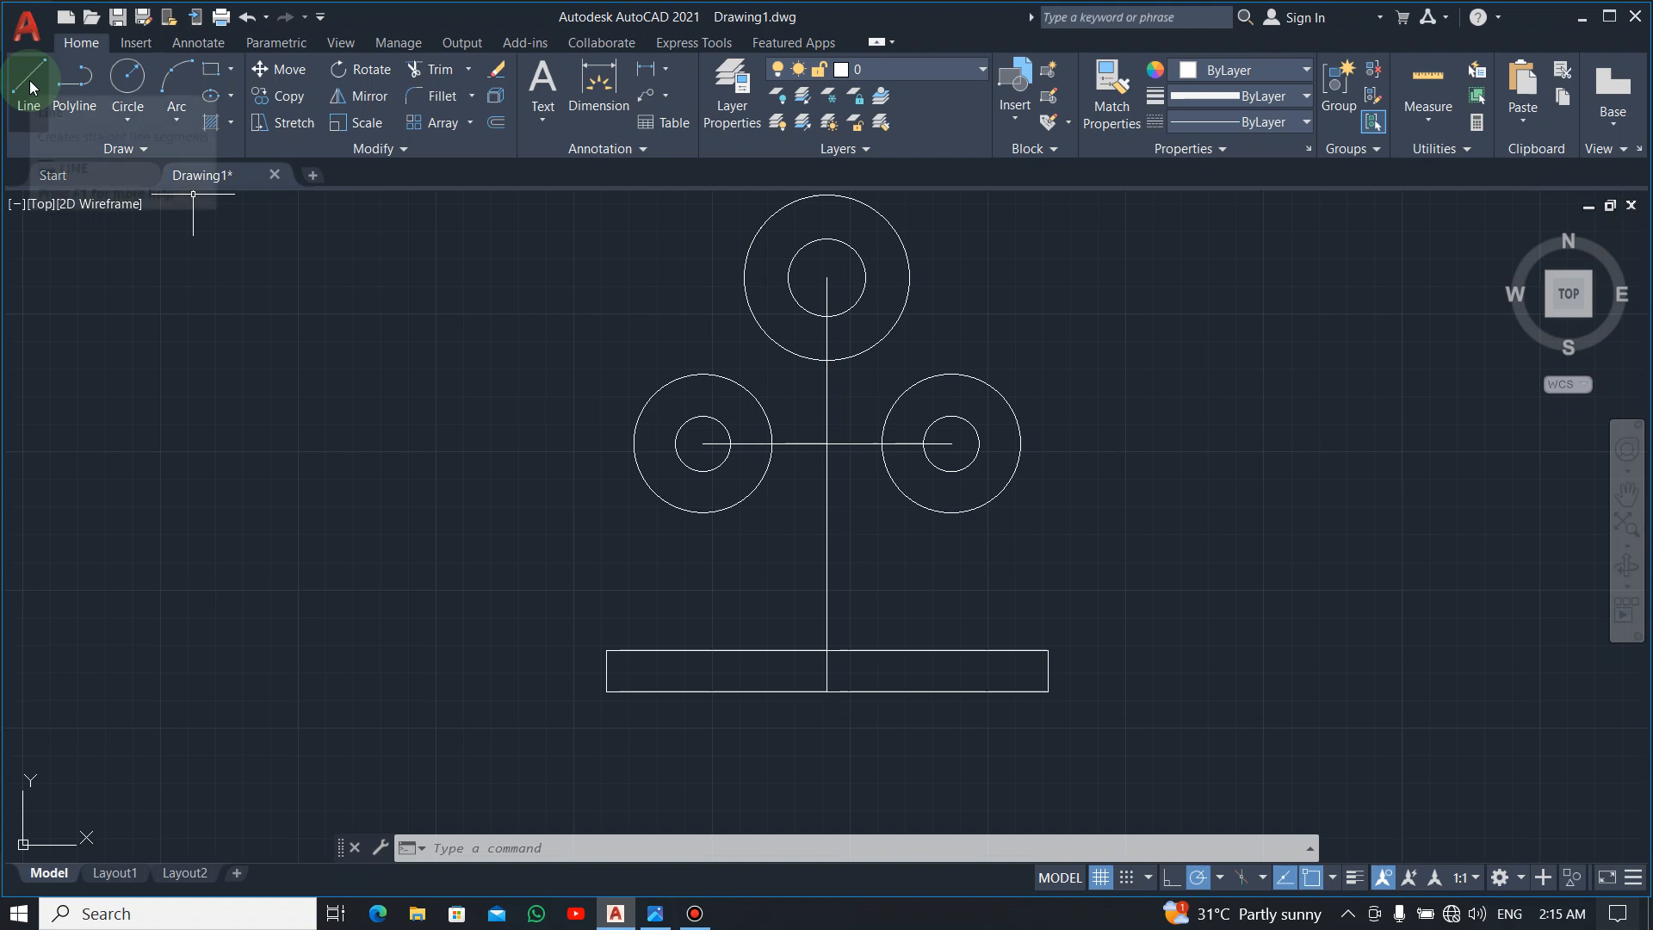
left_click(28, 80)
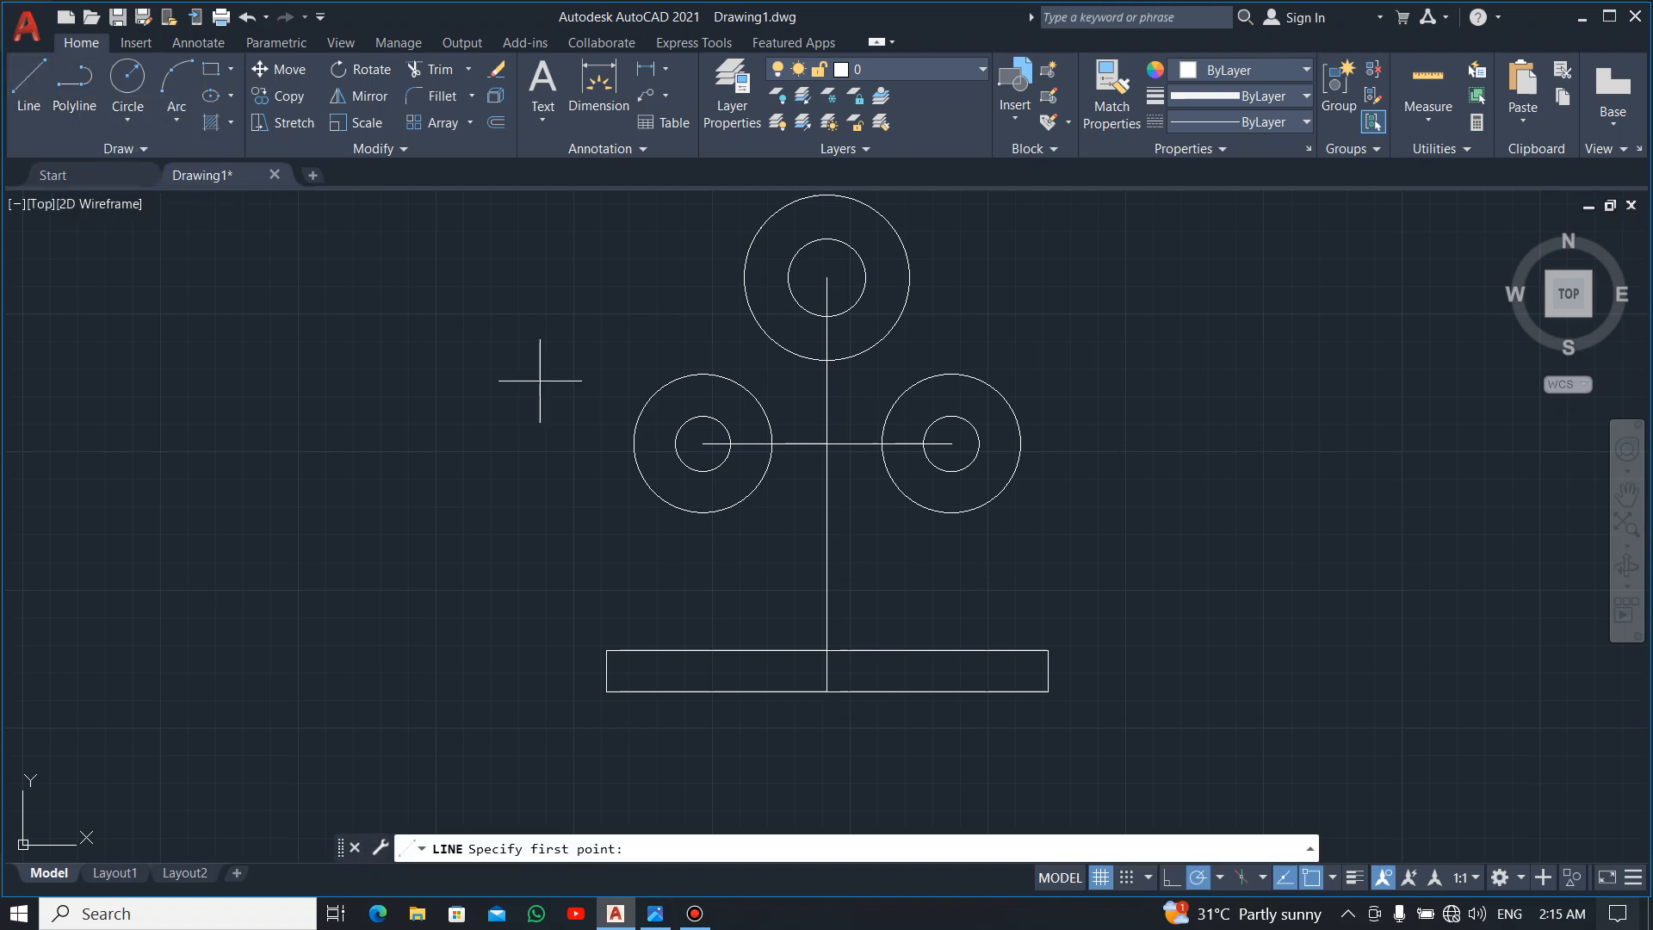
left_click(1115, 670)
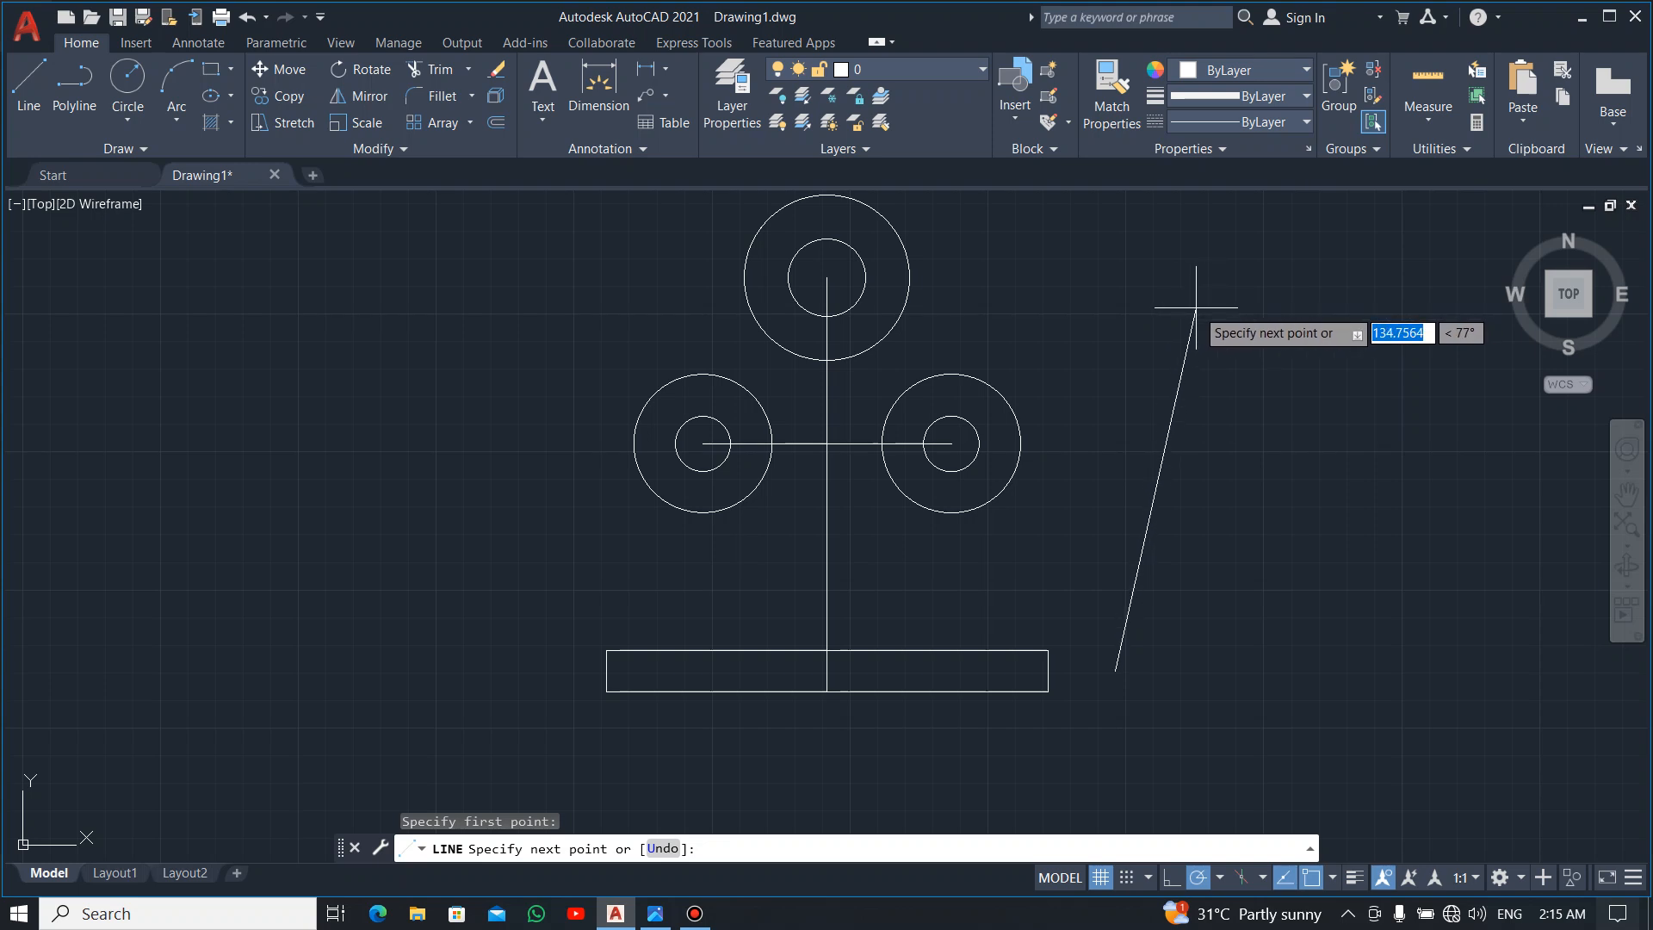
key("Tab")
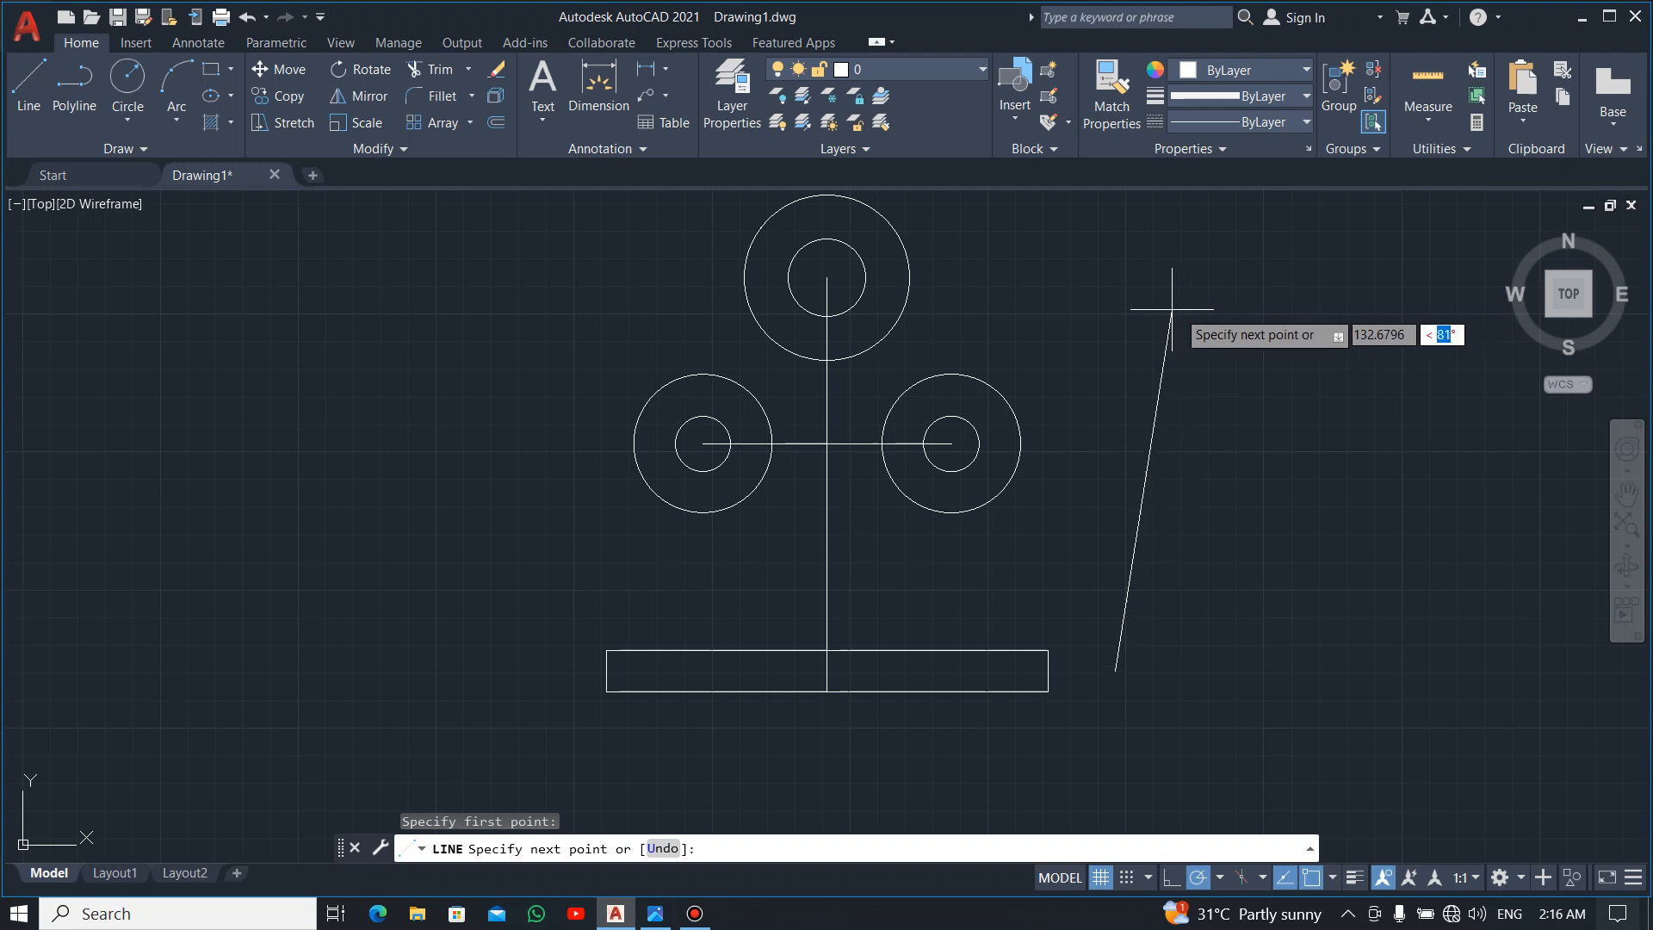
key("Tab")
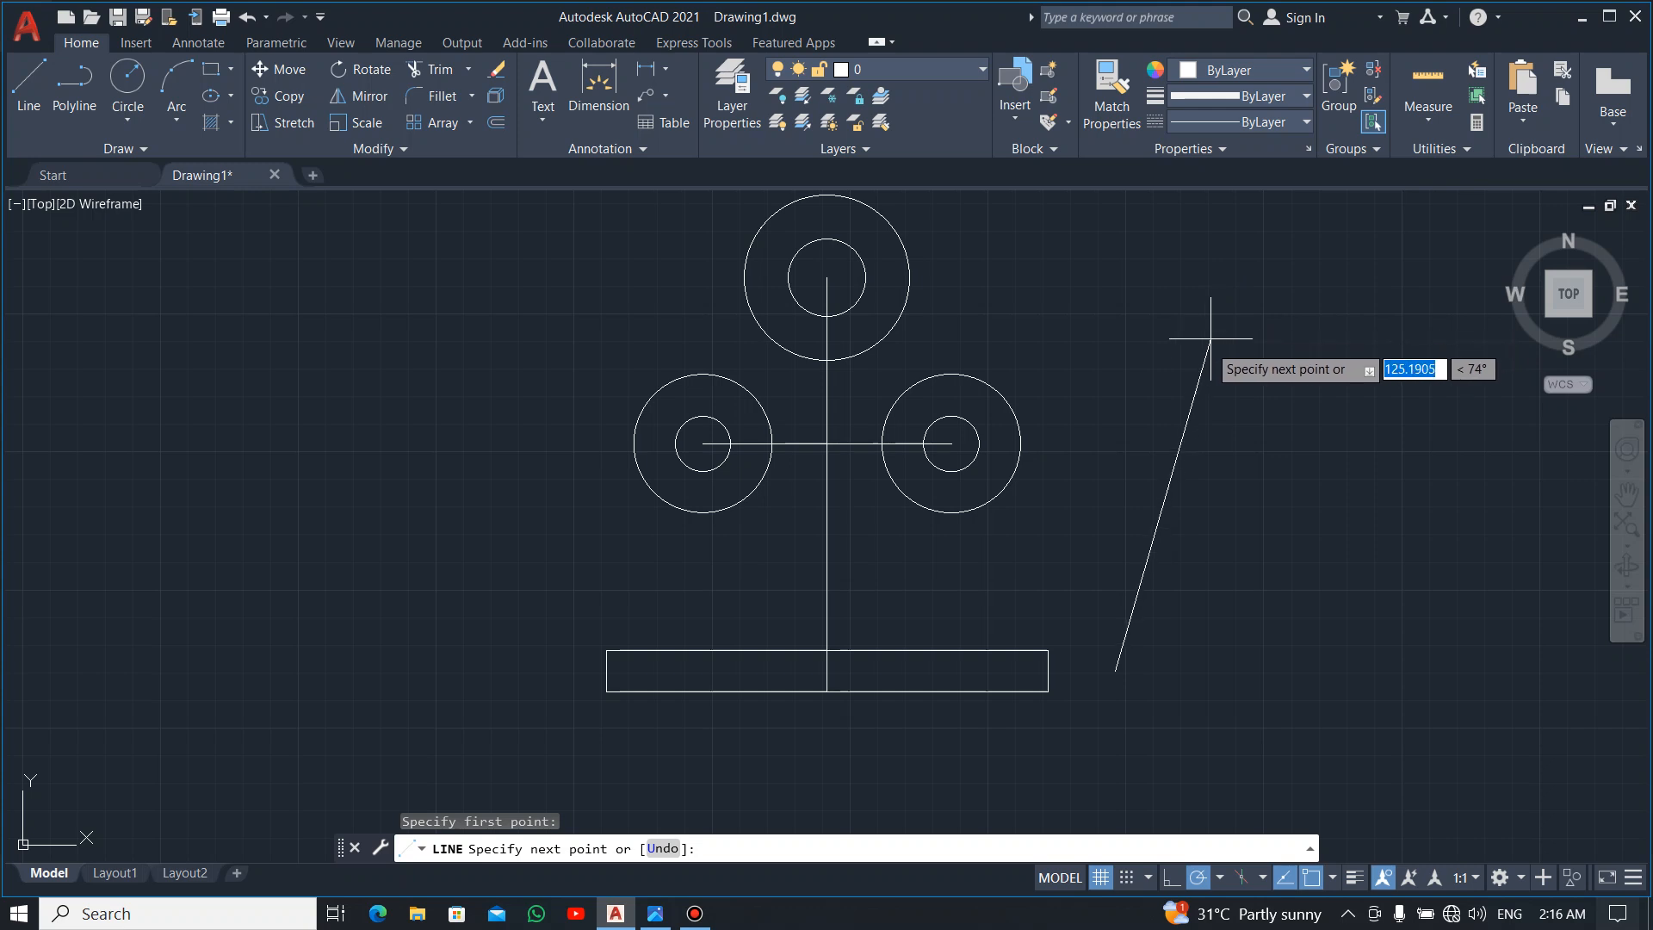
key("Escape")
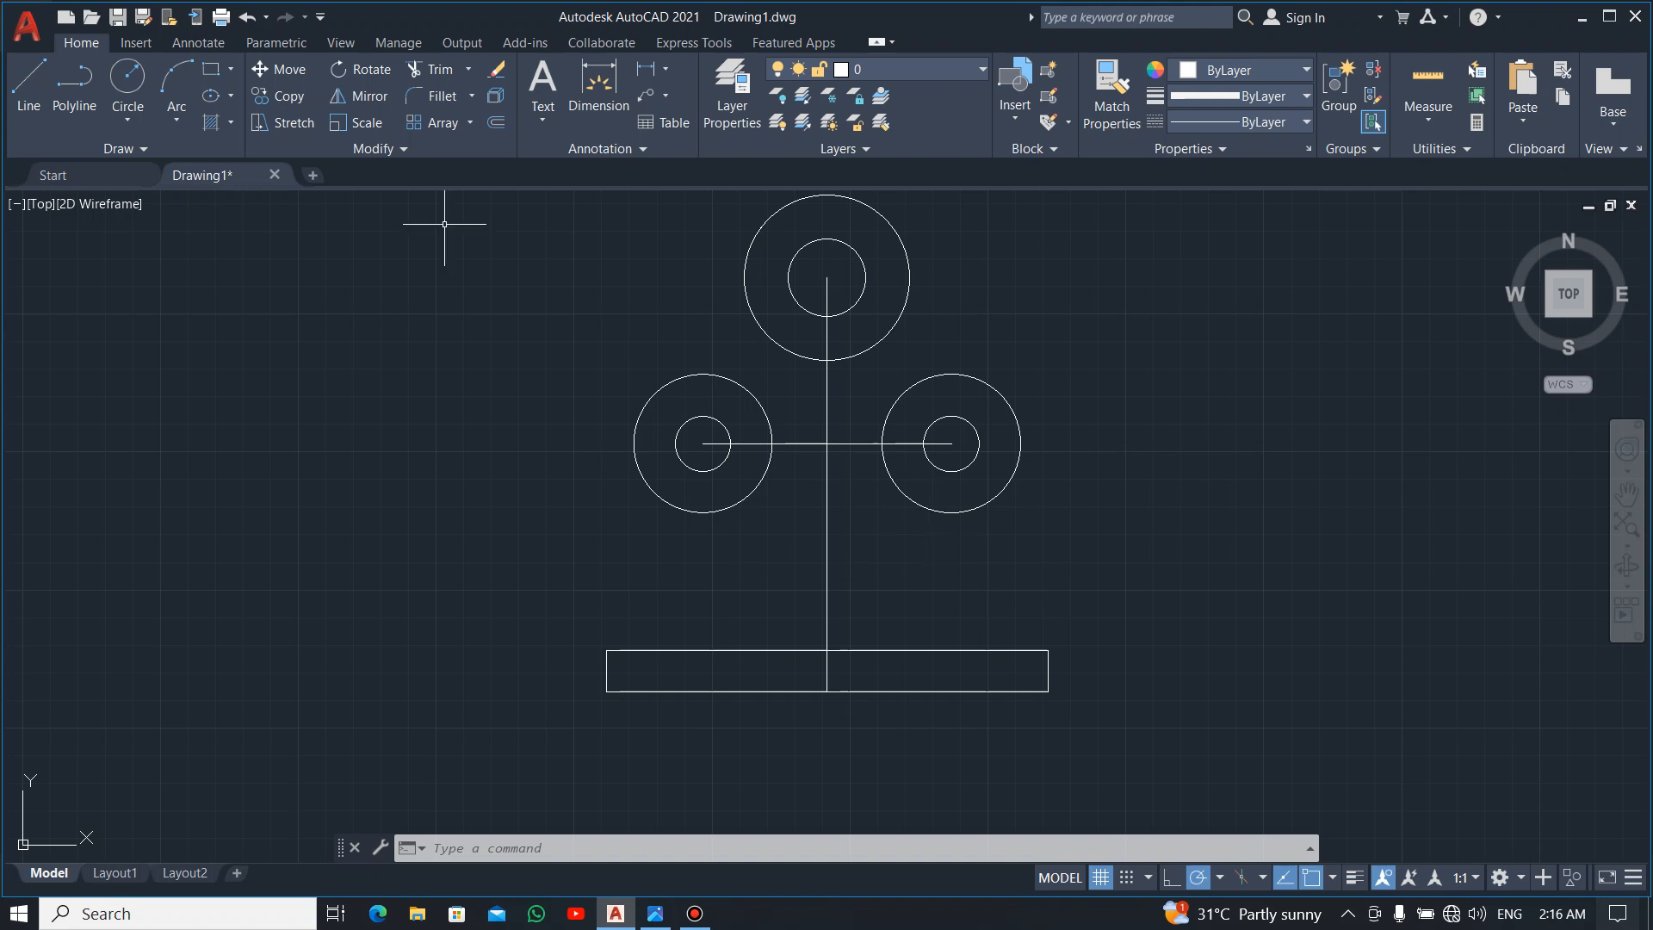
left_click(30, 86)
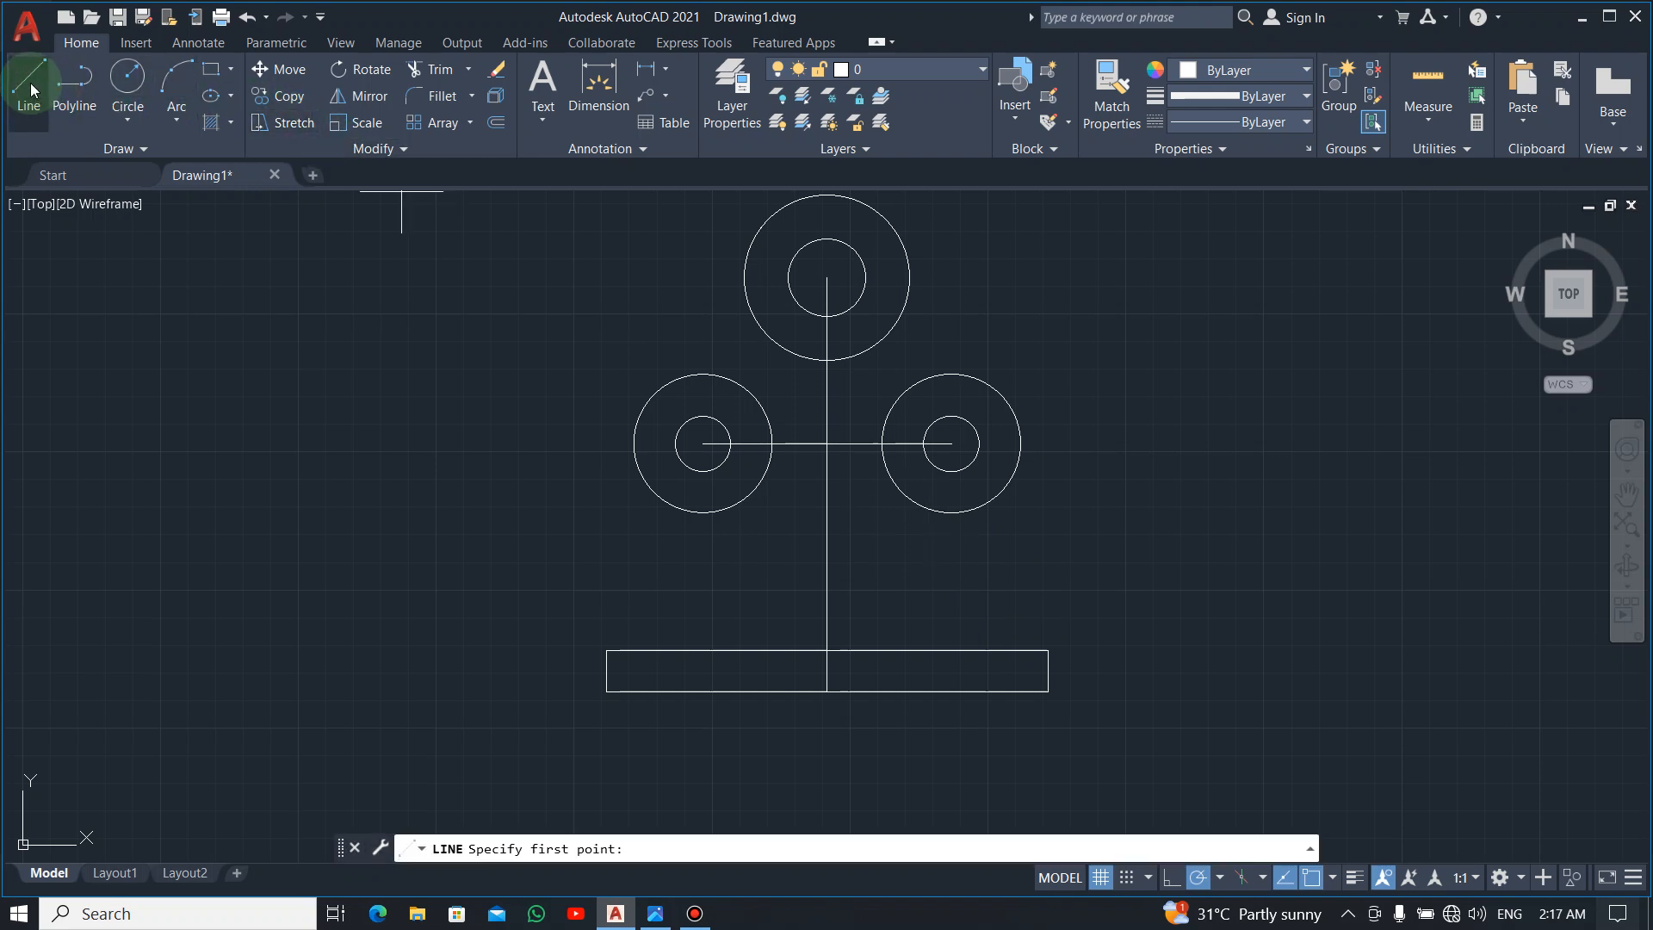
left_click(1124, 695)
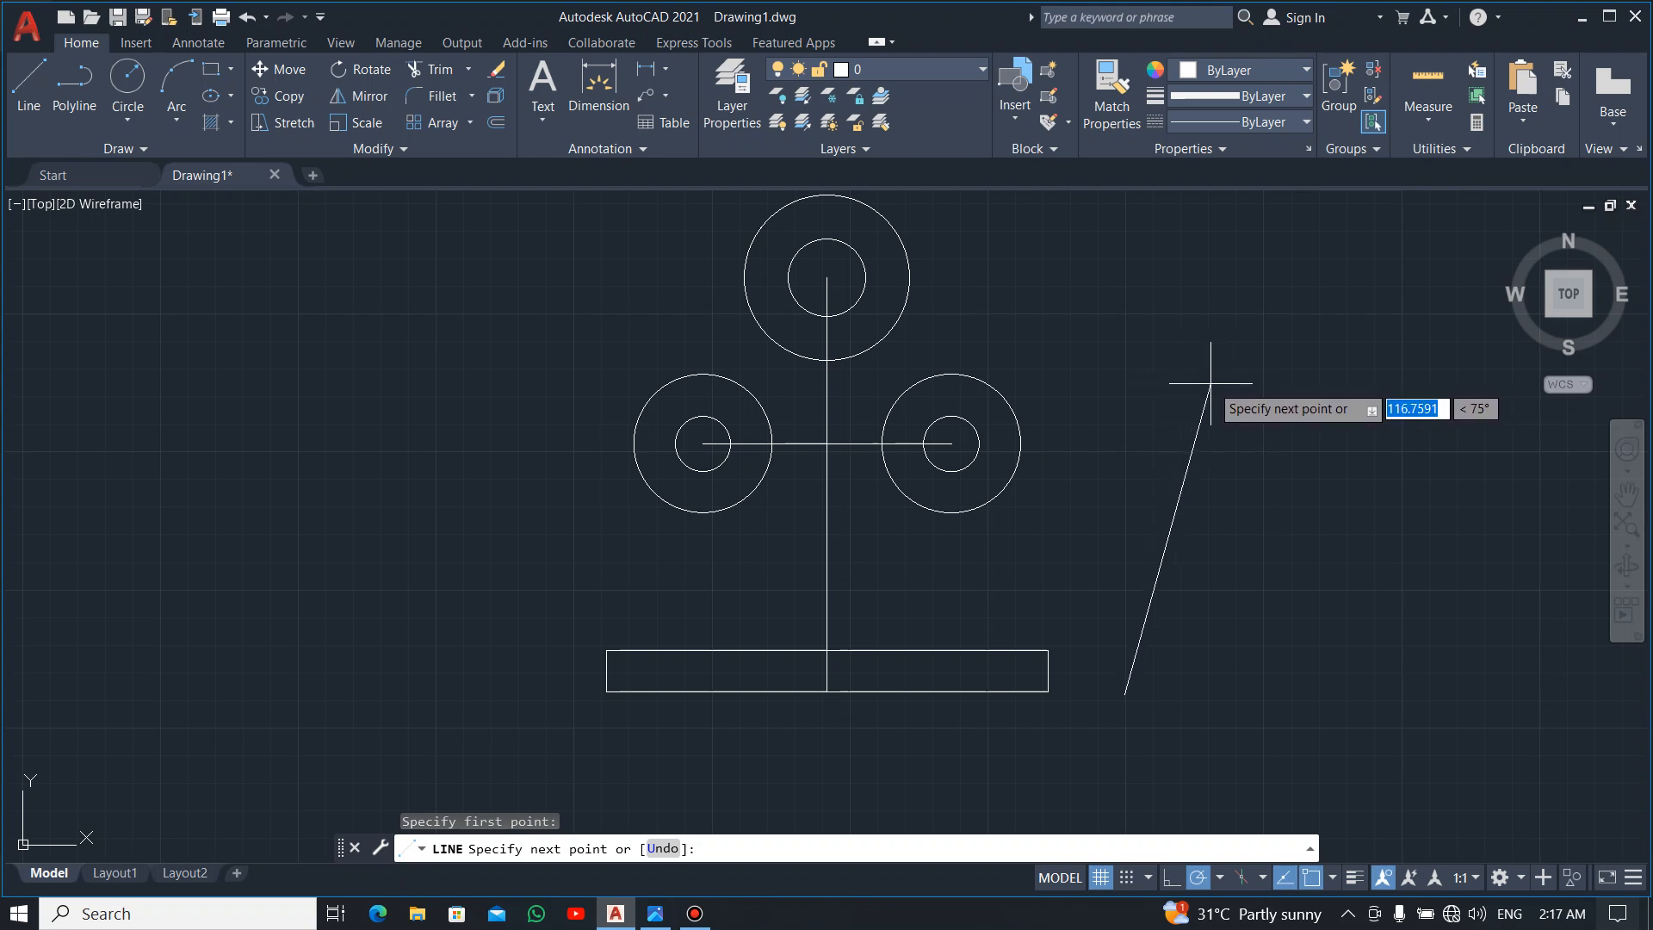
key("Escape")
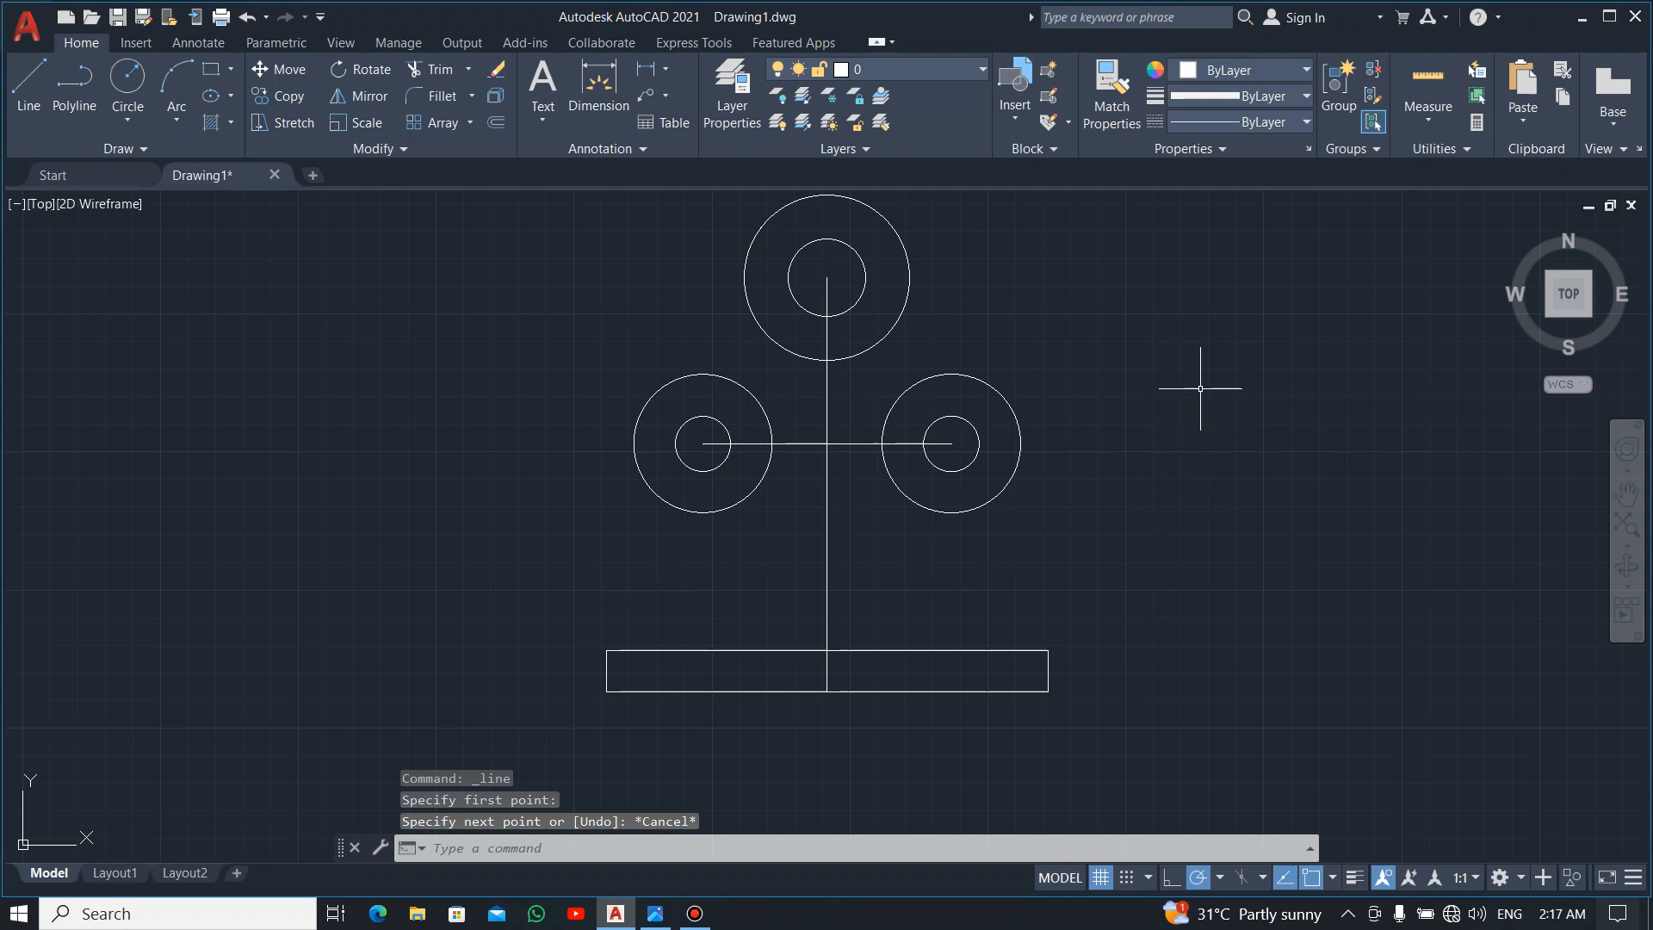
Set the DYNMODE system variable to 3.
type("DY")
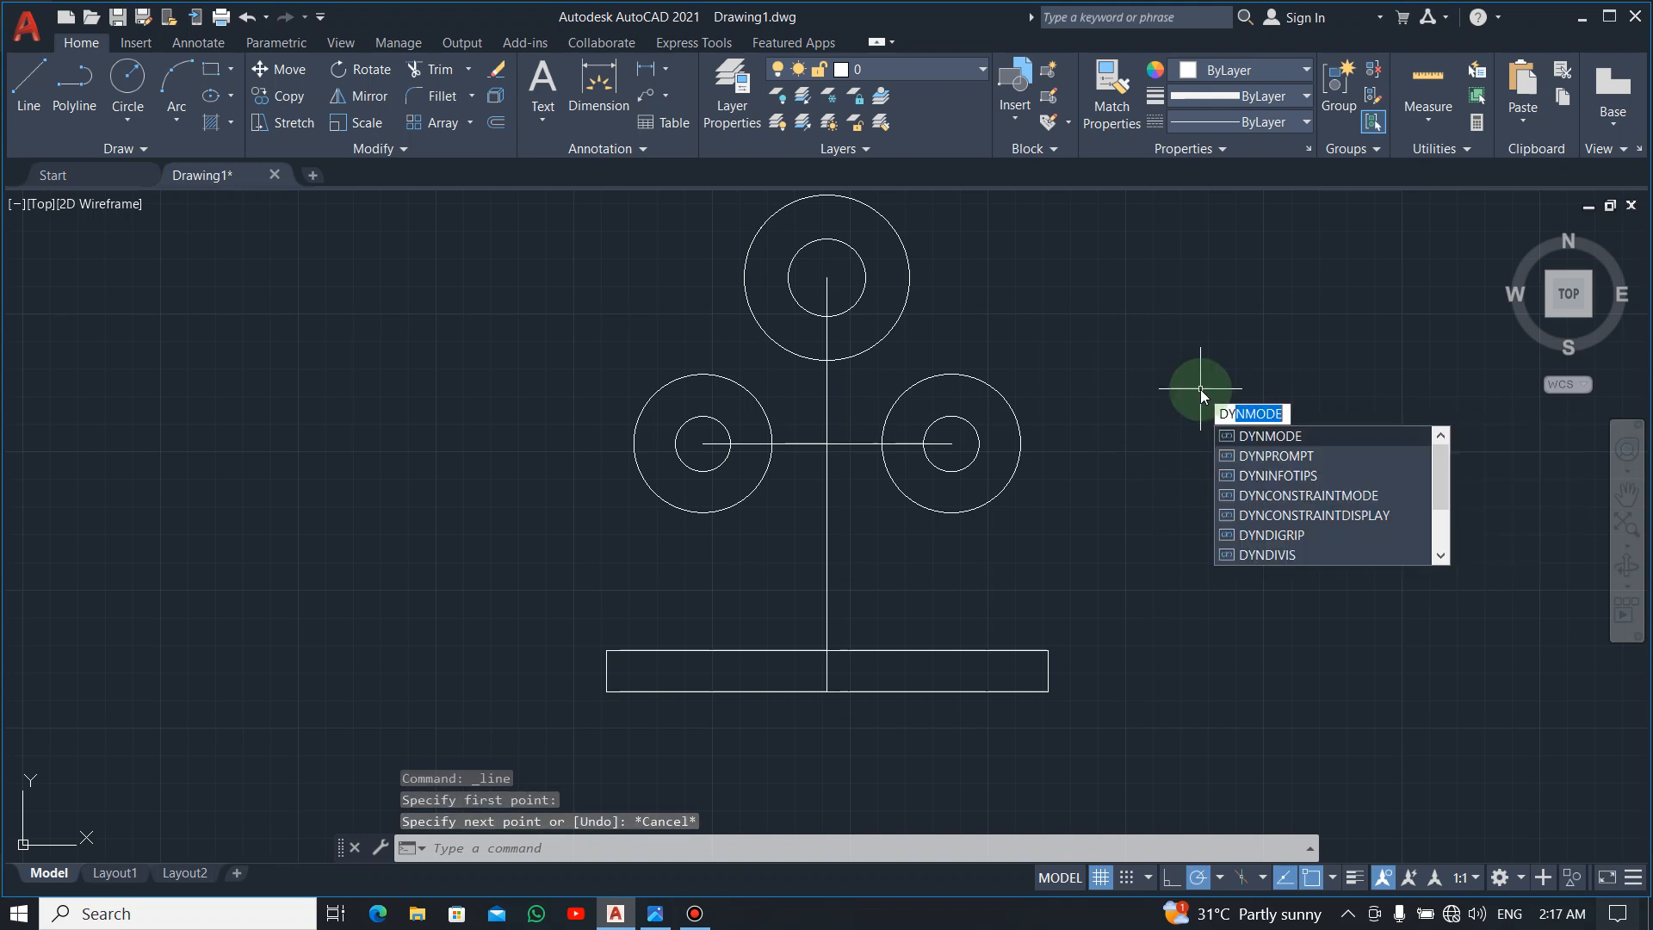
type("NMODE")
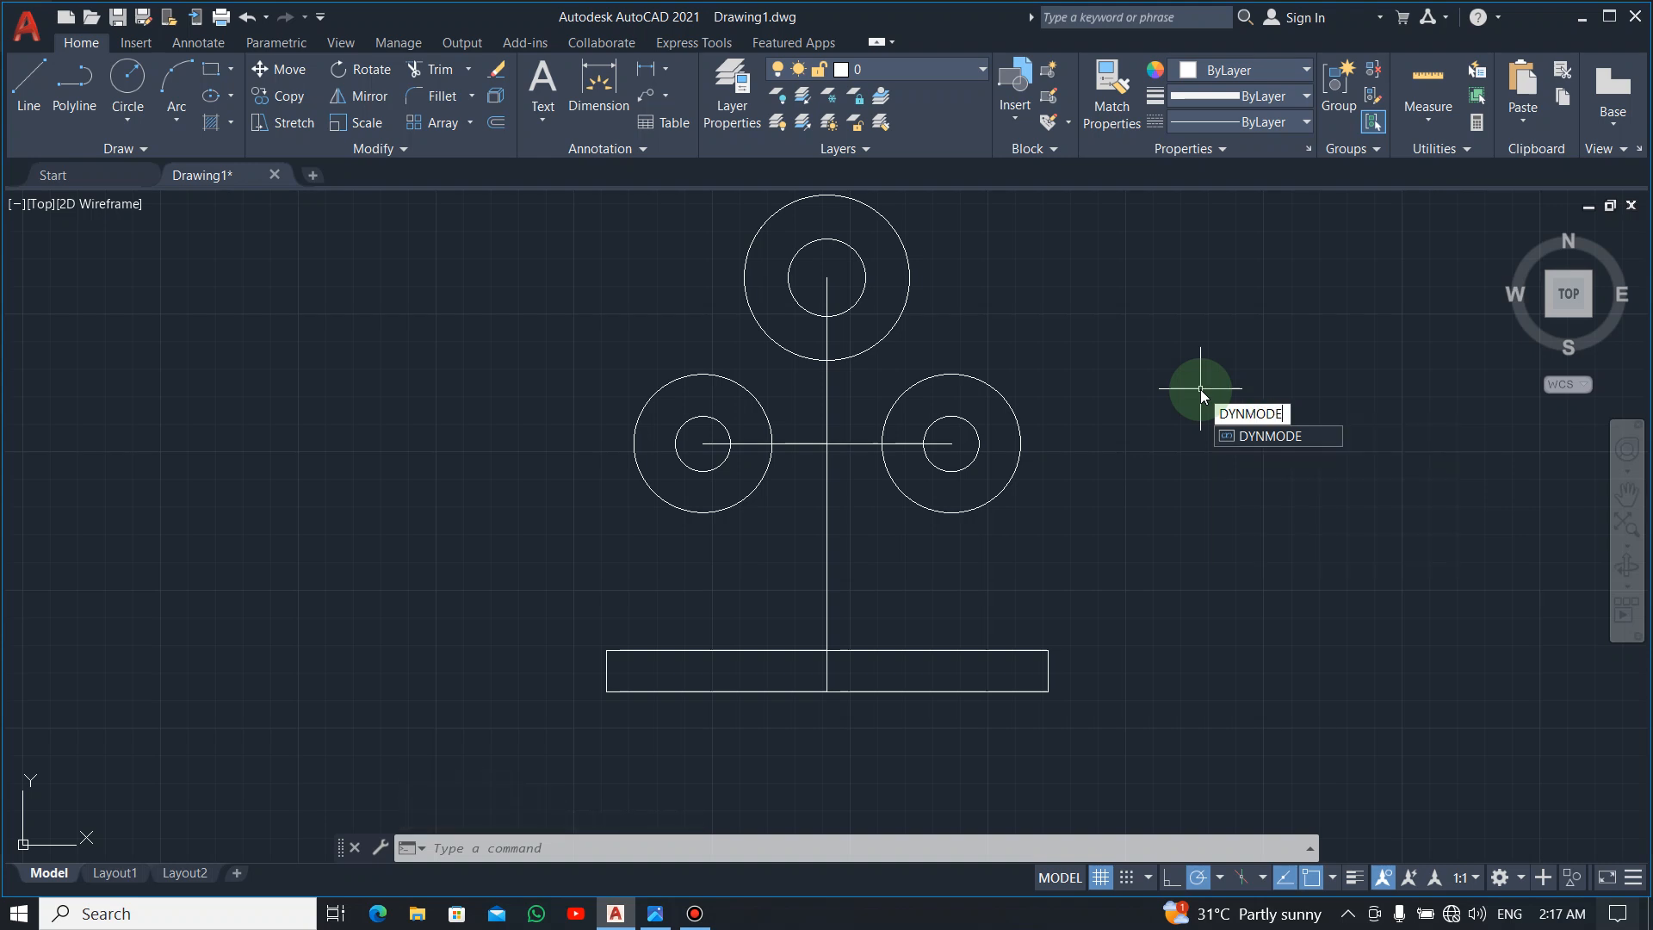
key("Return")
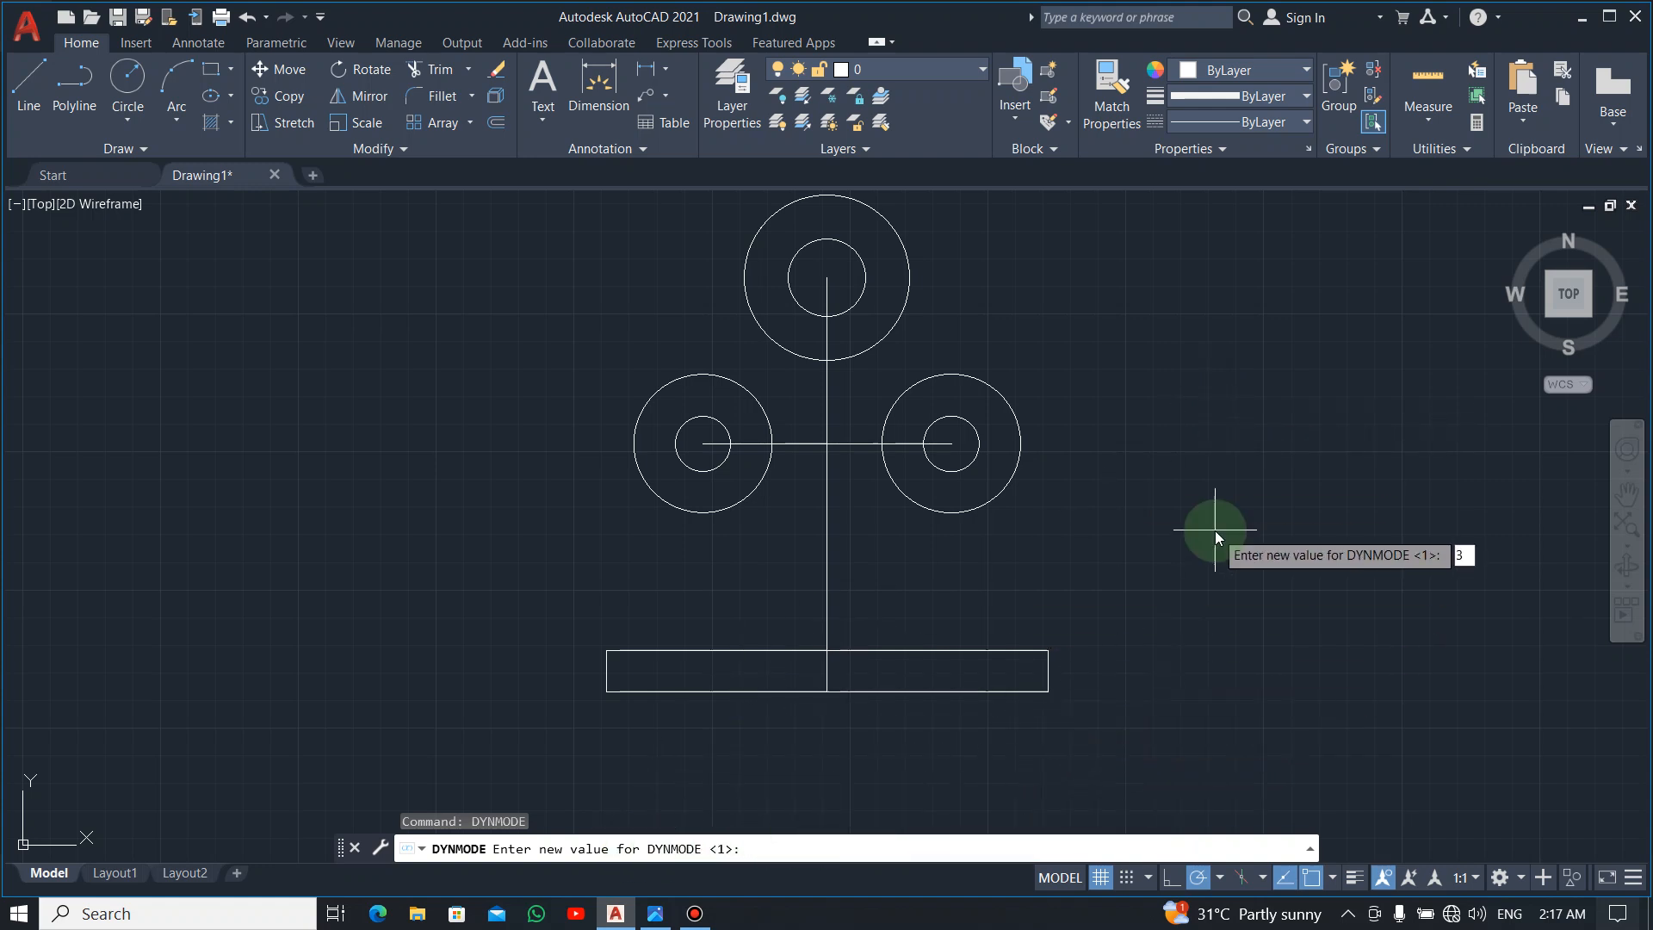
key("Return")
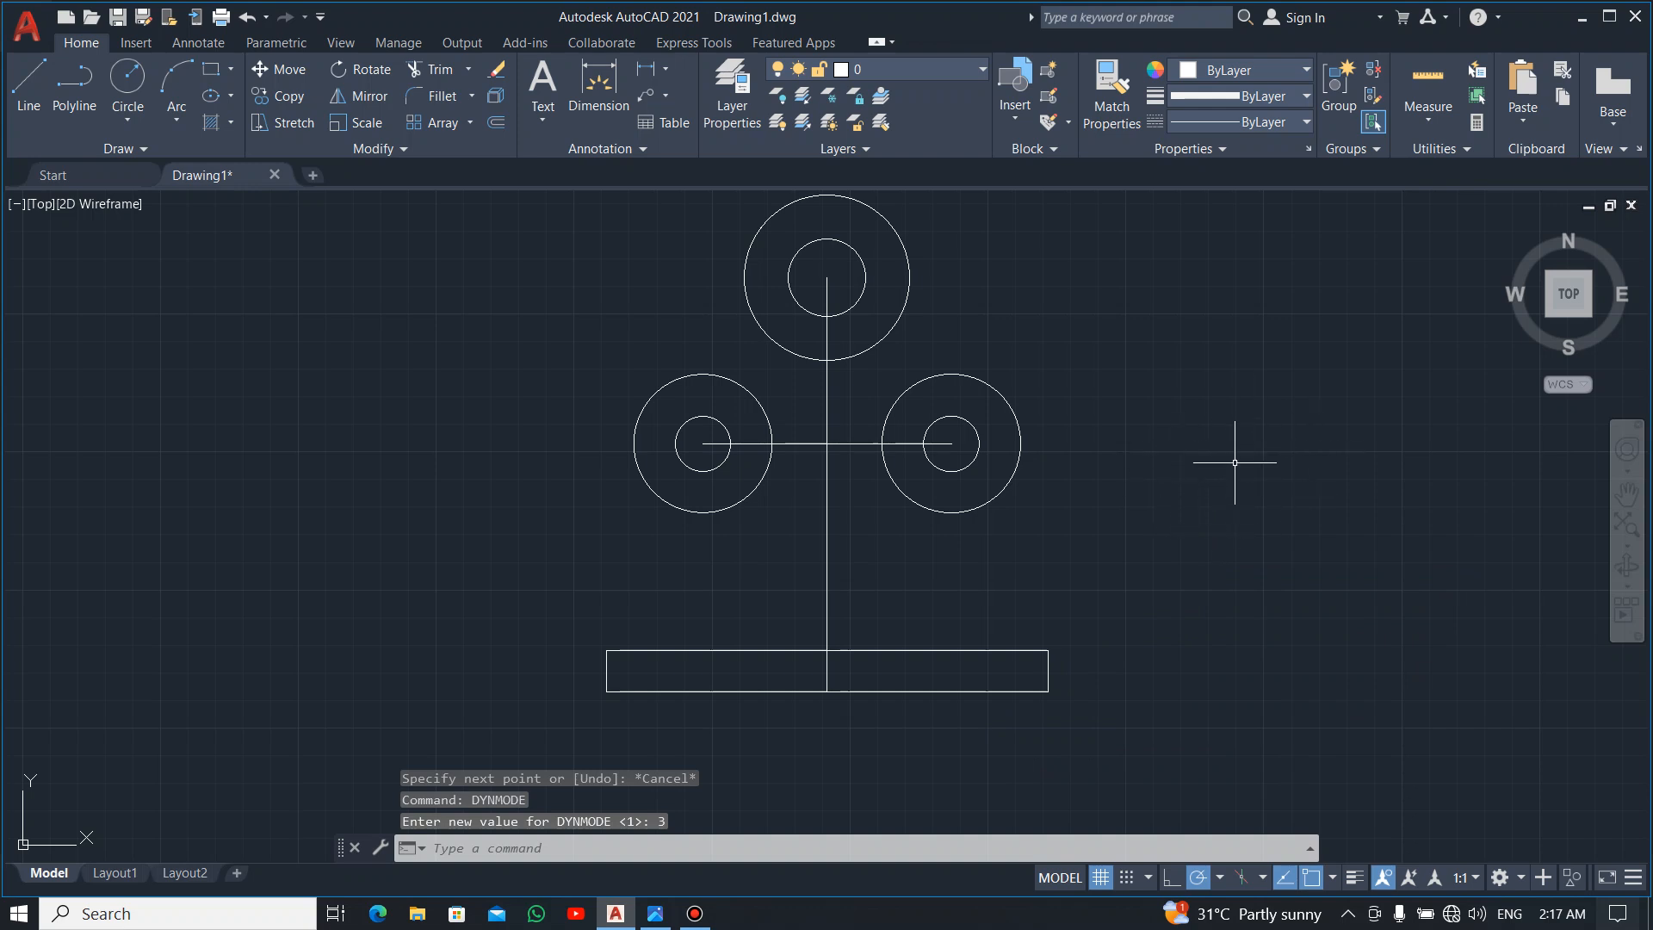
left_click(35, 102)
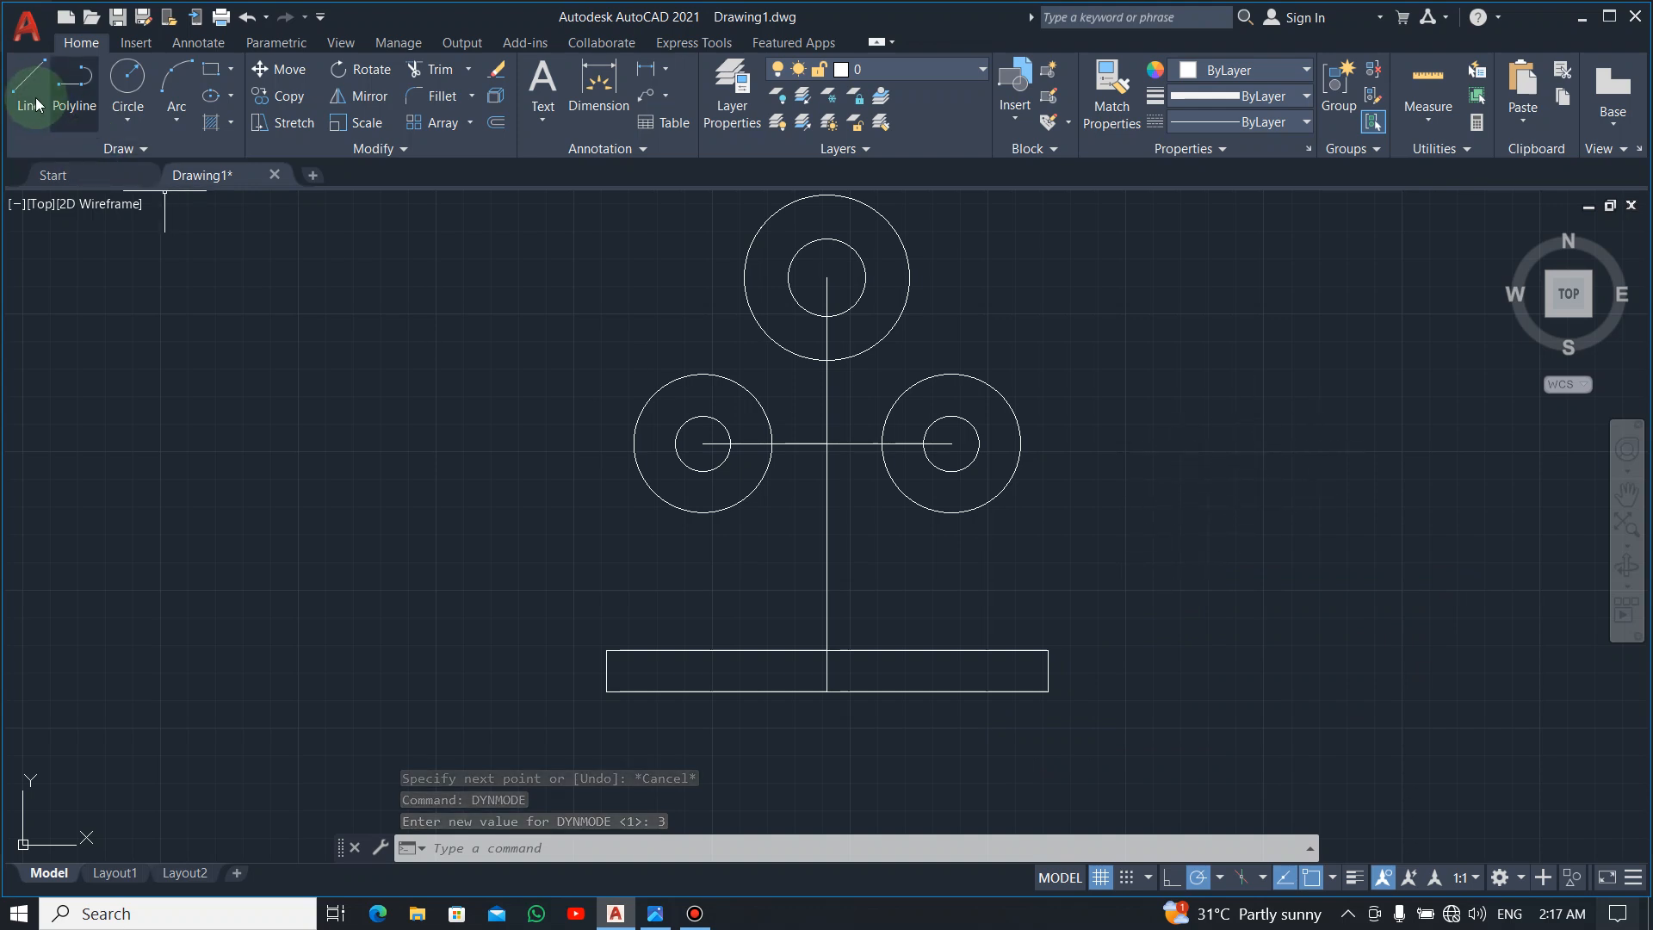
left_click(1123, 658)
key("Escape")
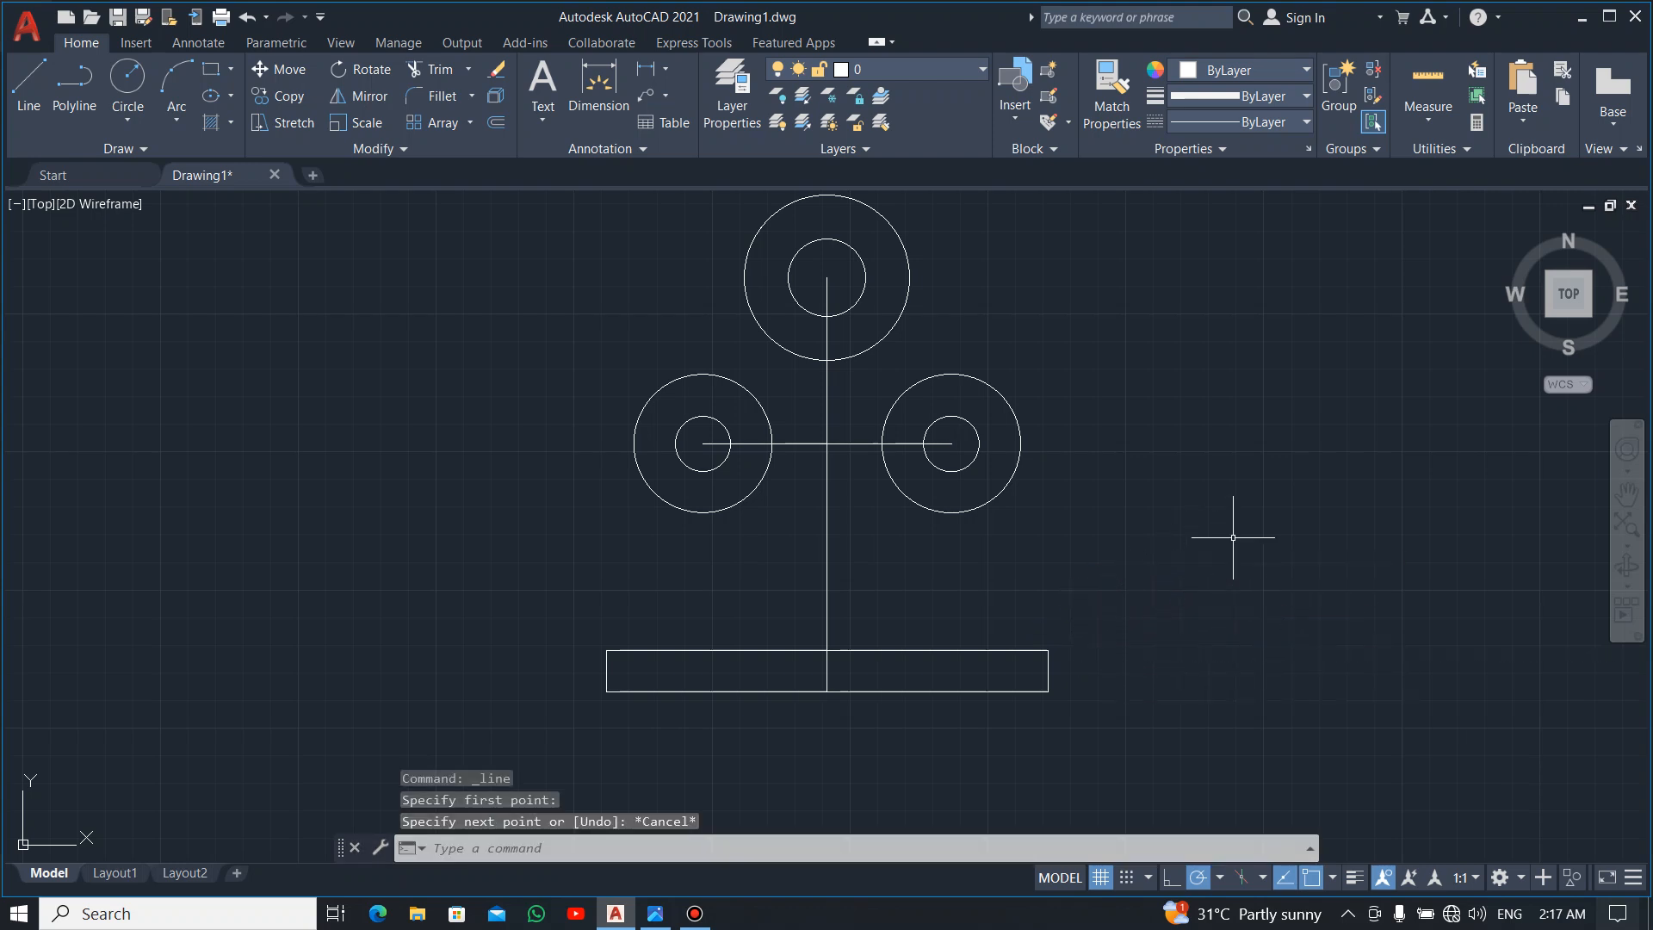
Set the DYNMODE system variable to 0.
type("DYNMODE")
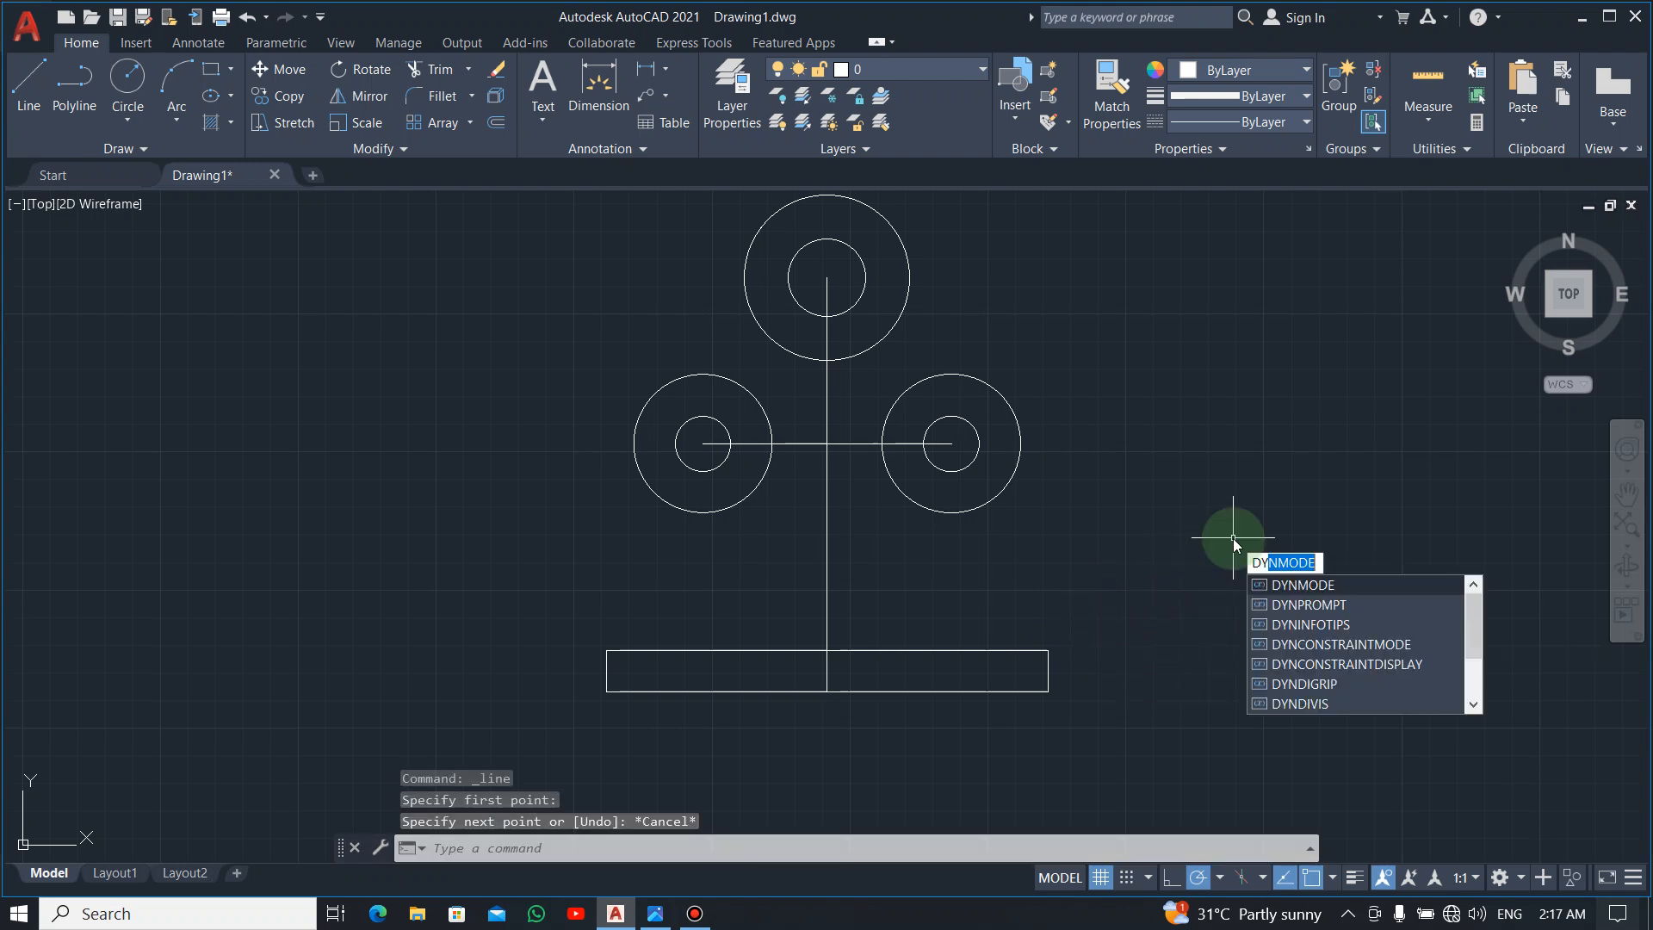
key("Return")
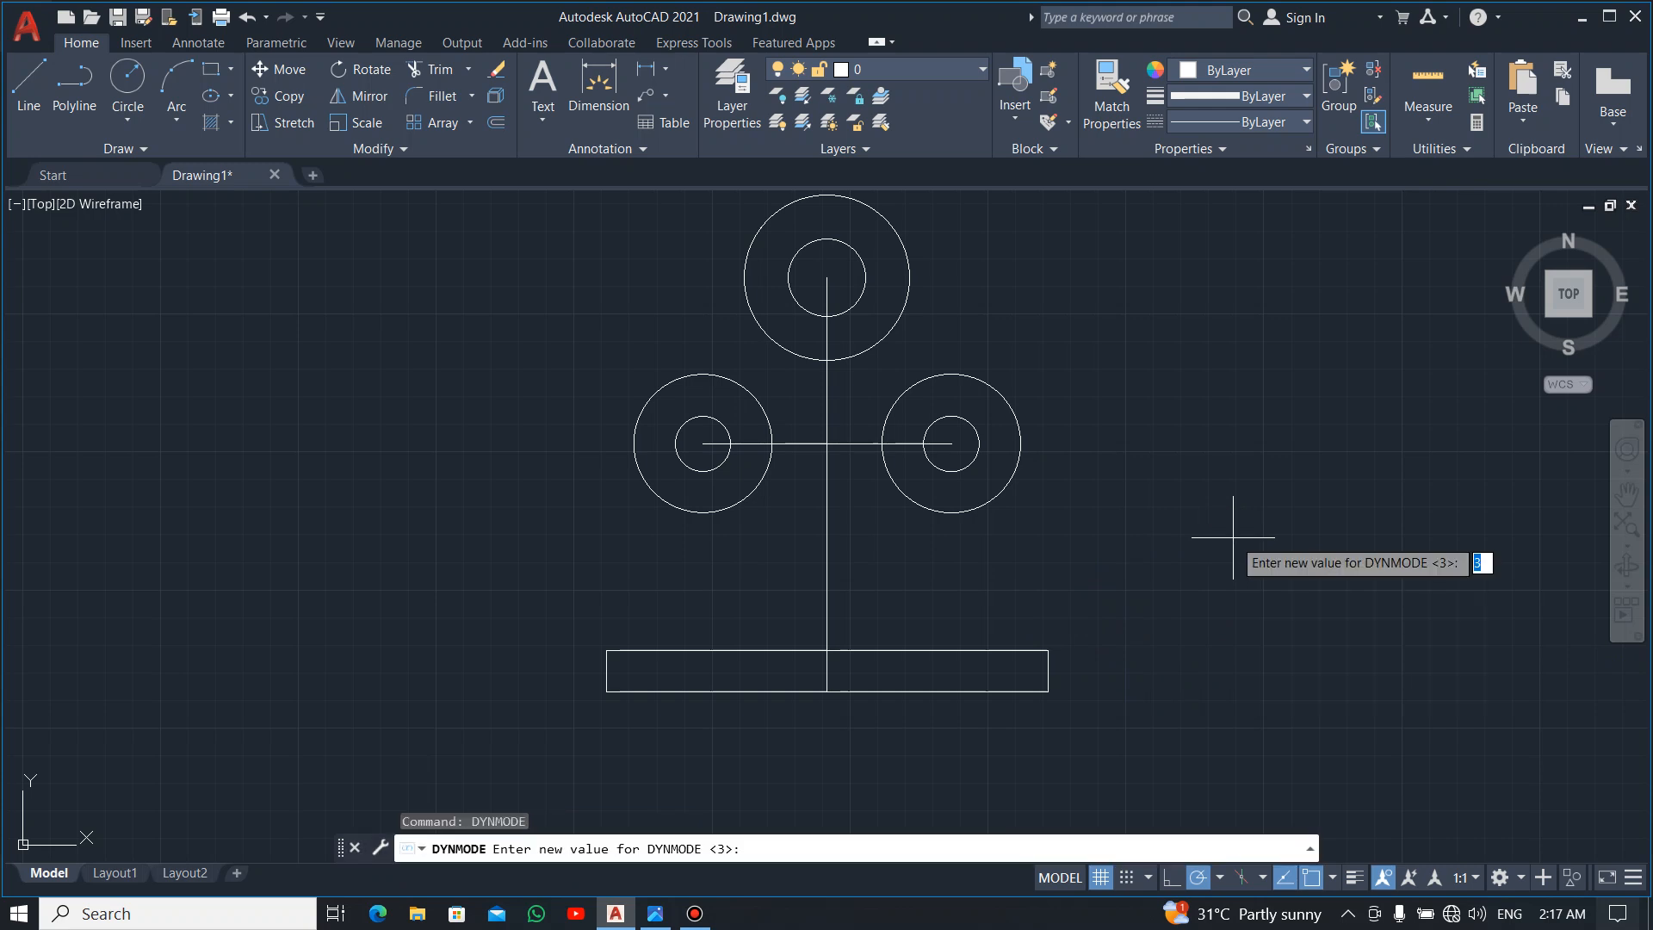
type("0")
key("Return")
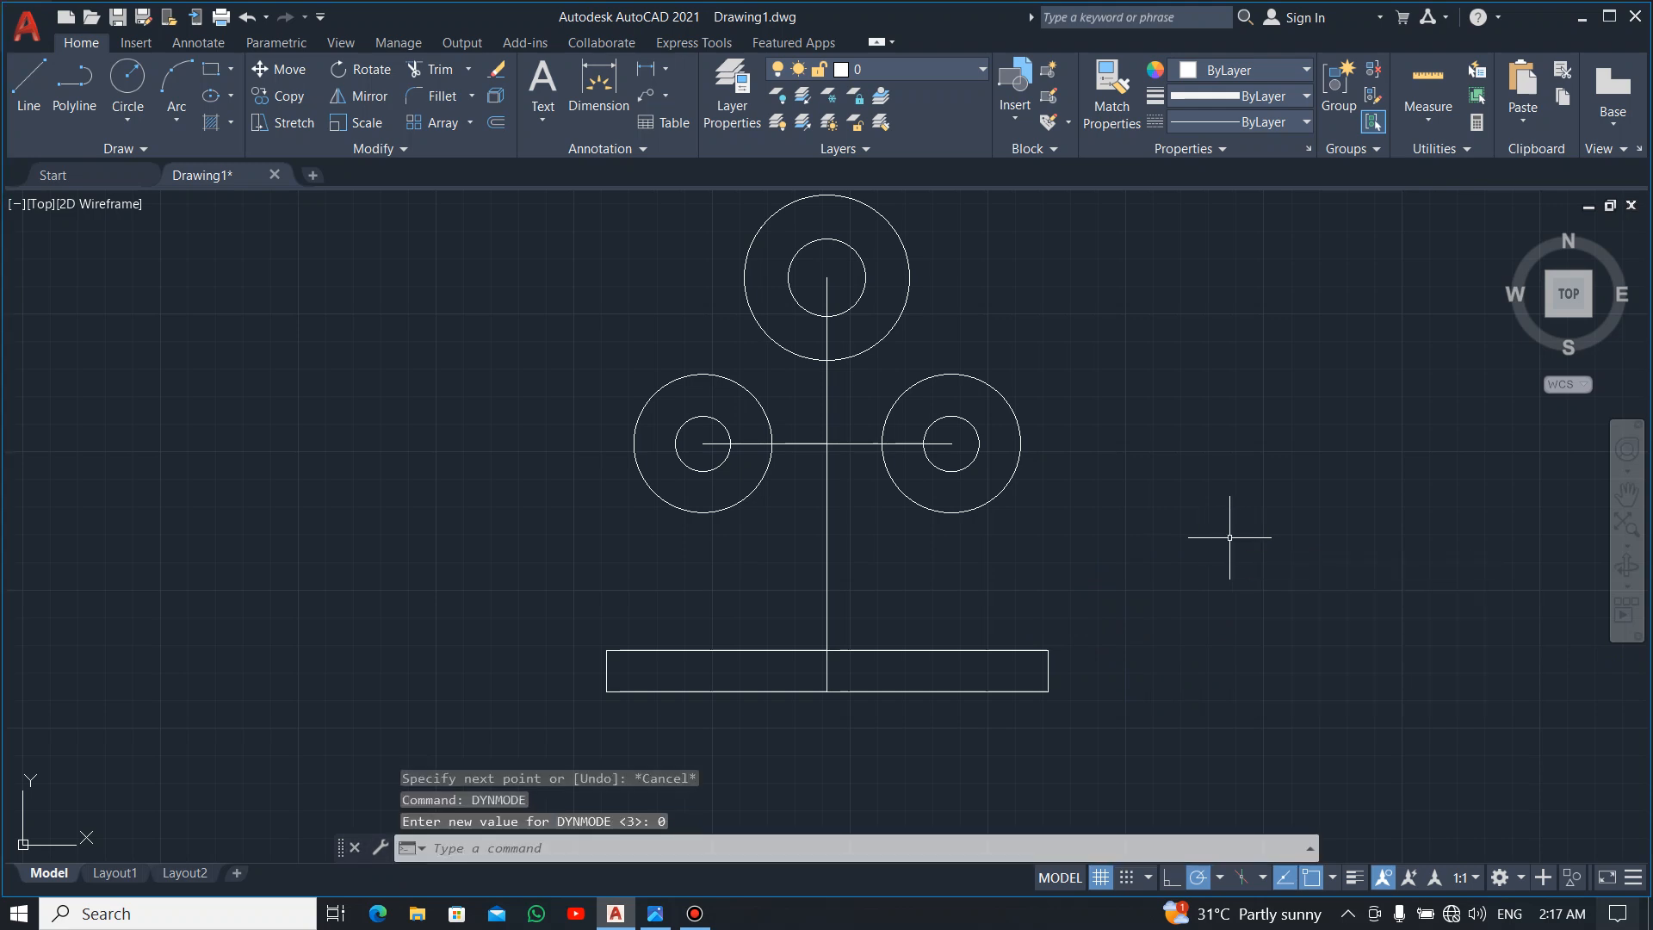
left_click(30, 89)
left_click(1182, 584)
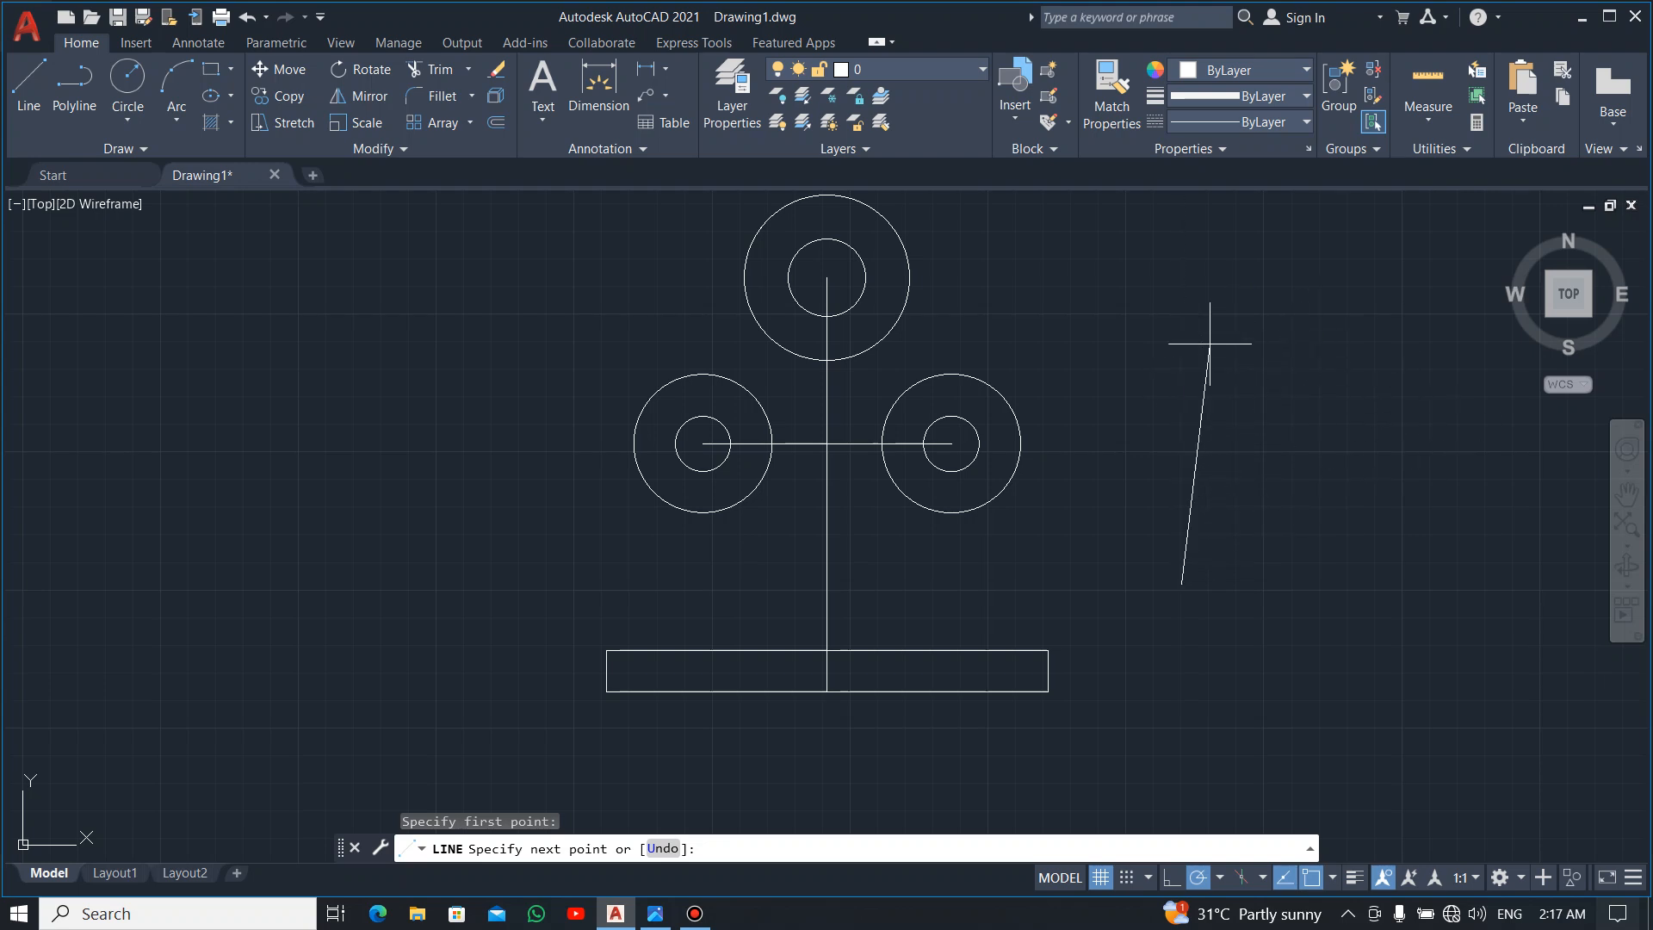
key("Escape")
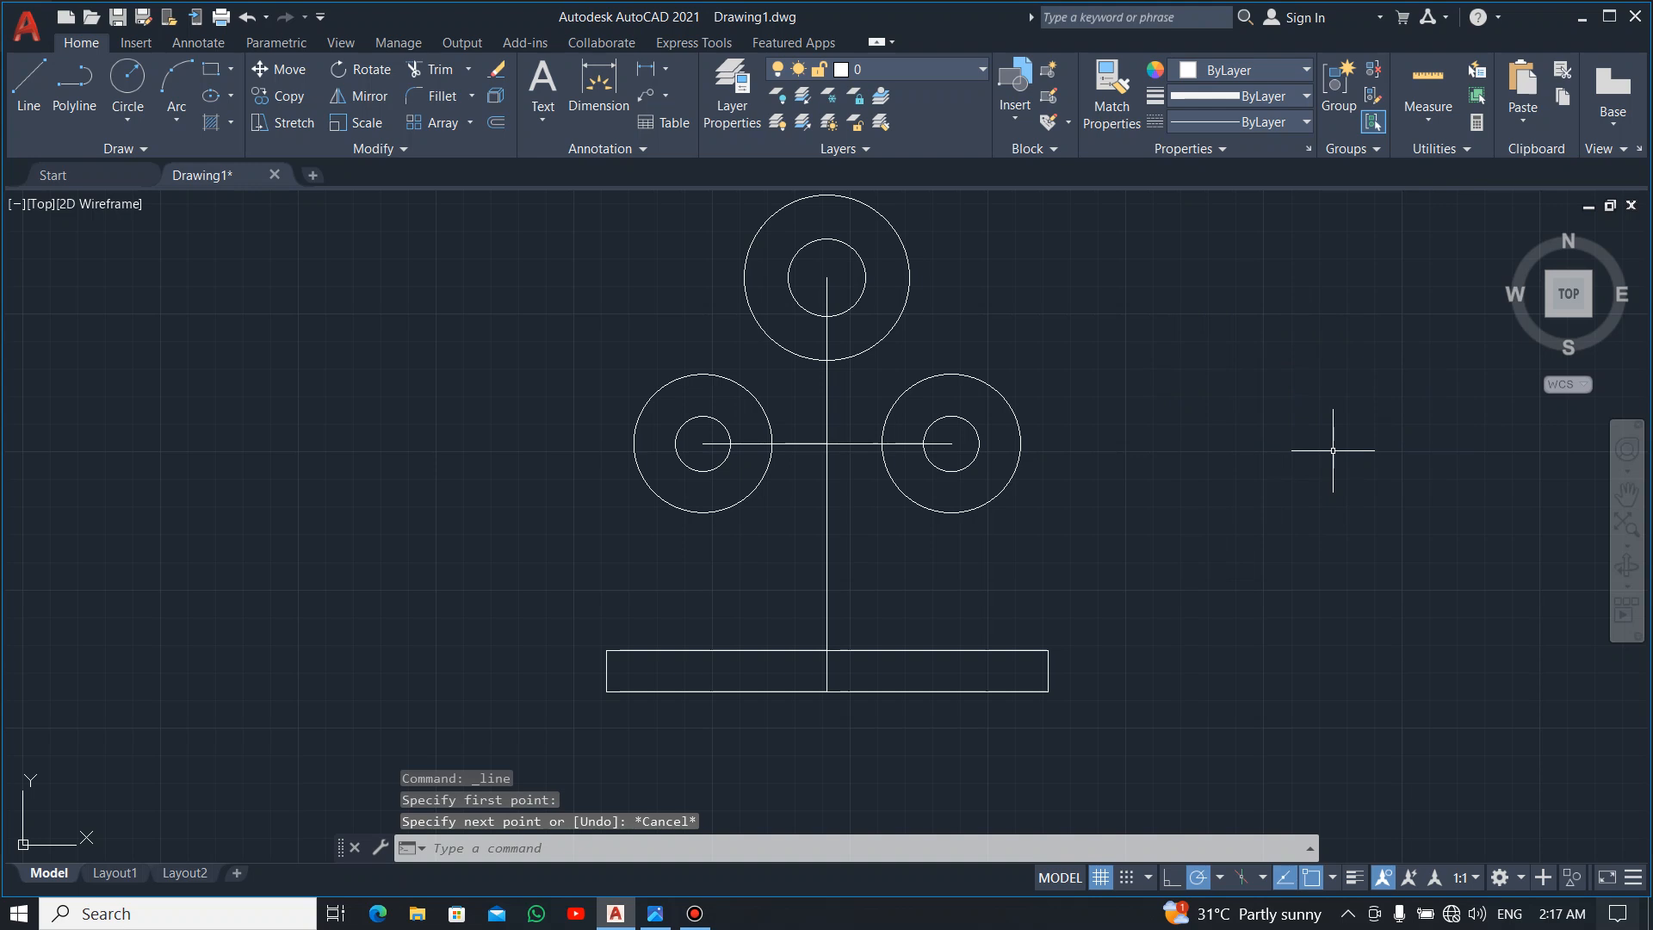
Set the DYNMODE system variable to 1.
type("d")
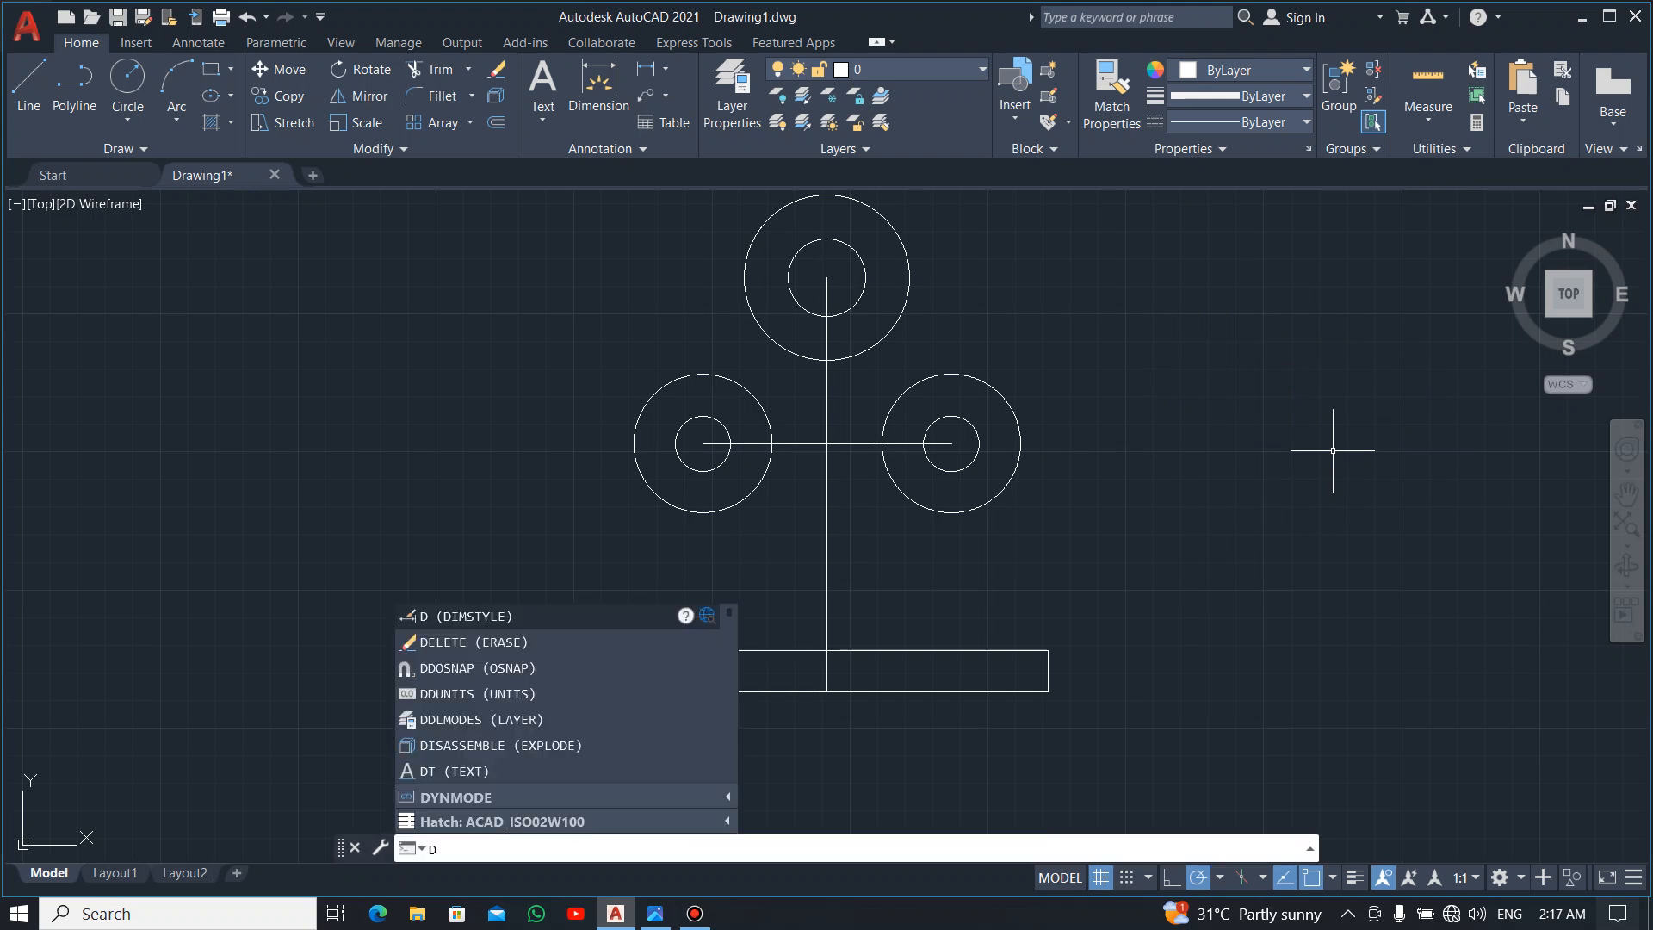
type("YNMo")
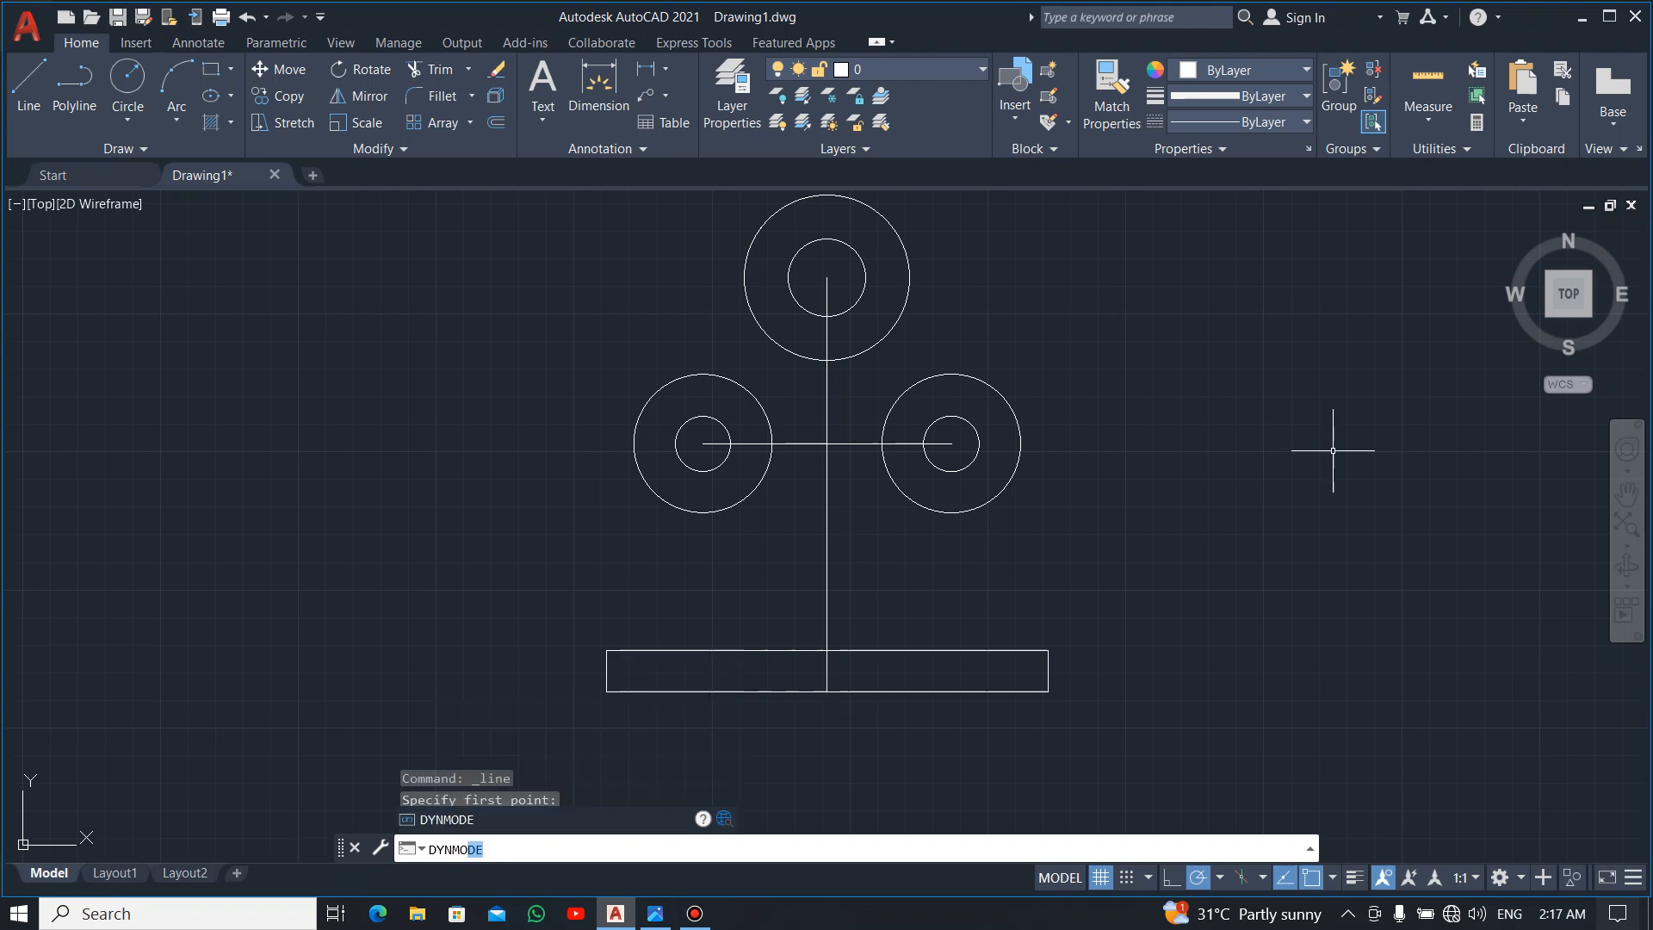
key("Return")
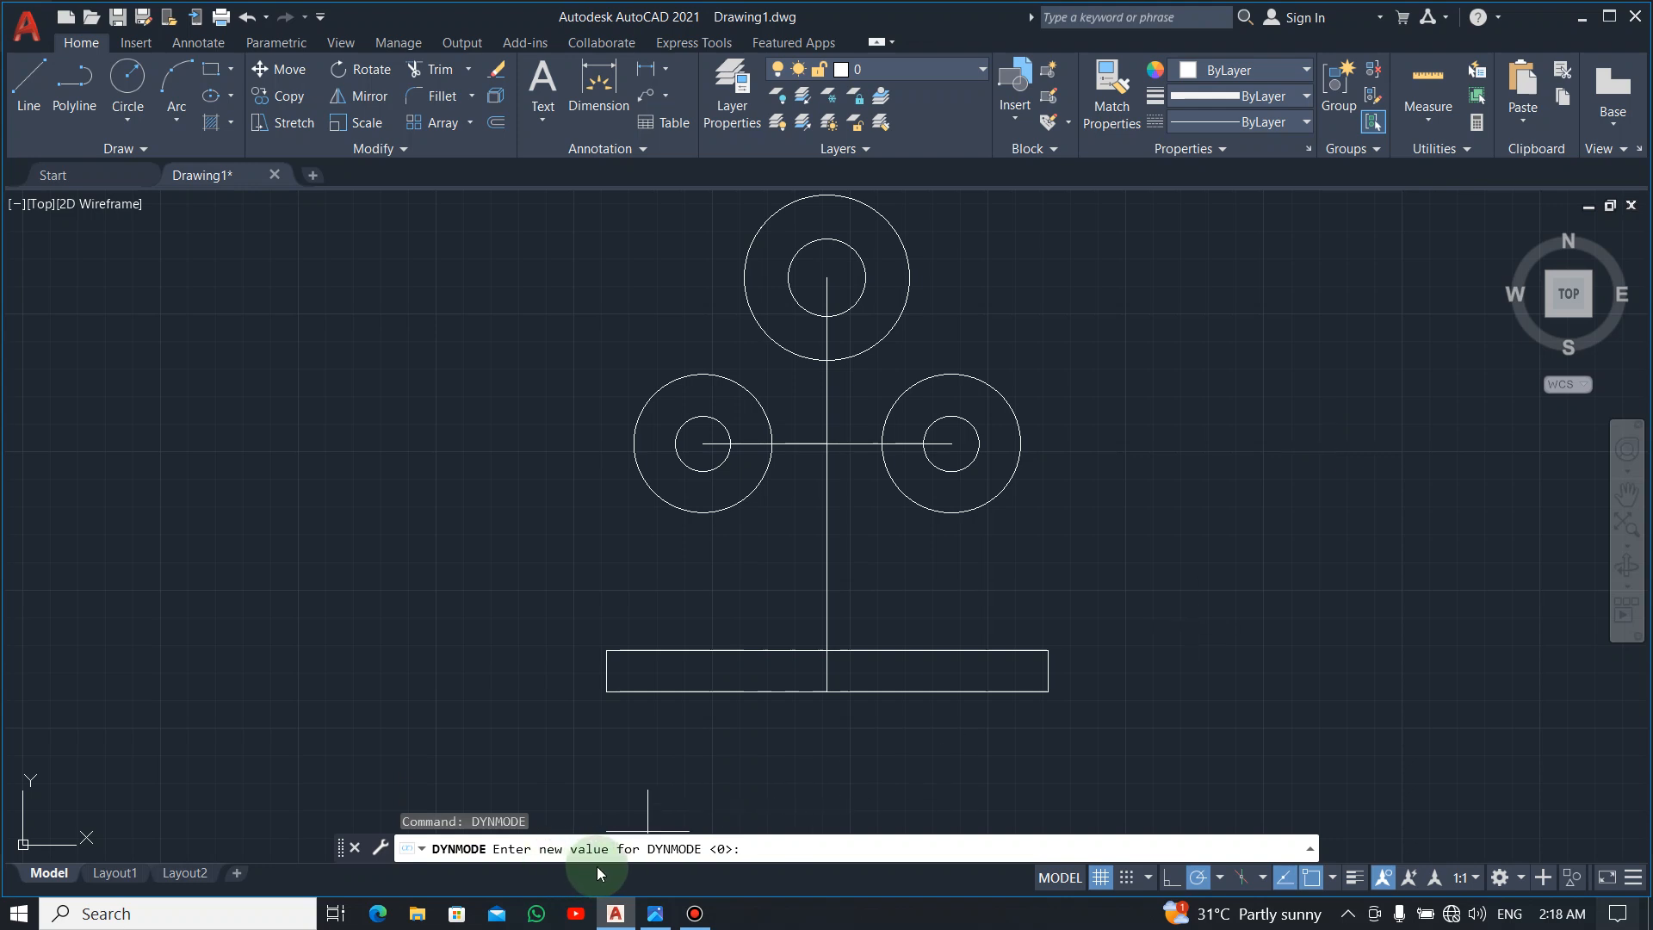
type("1")
key("Return")
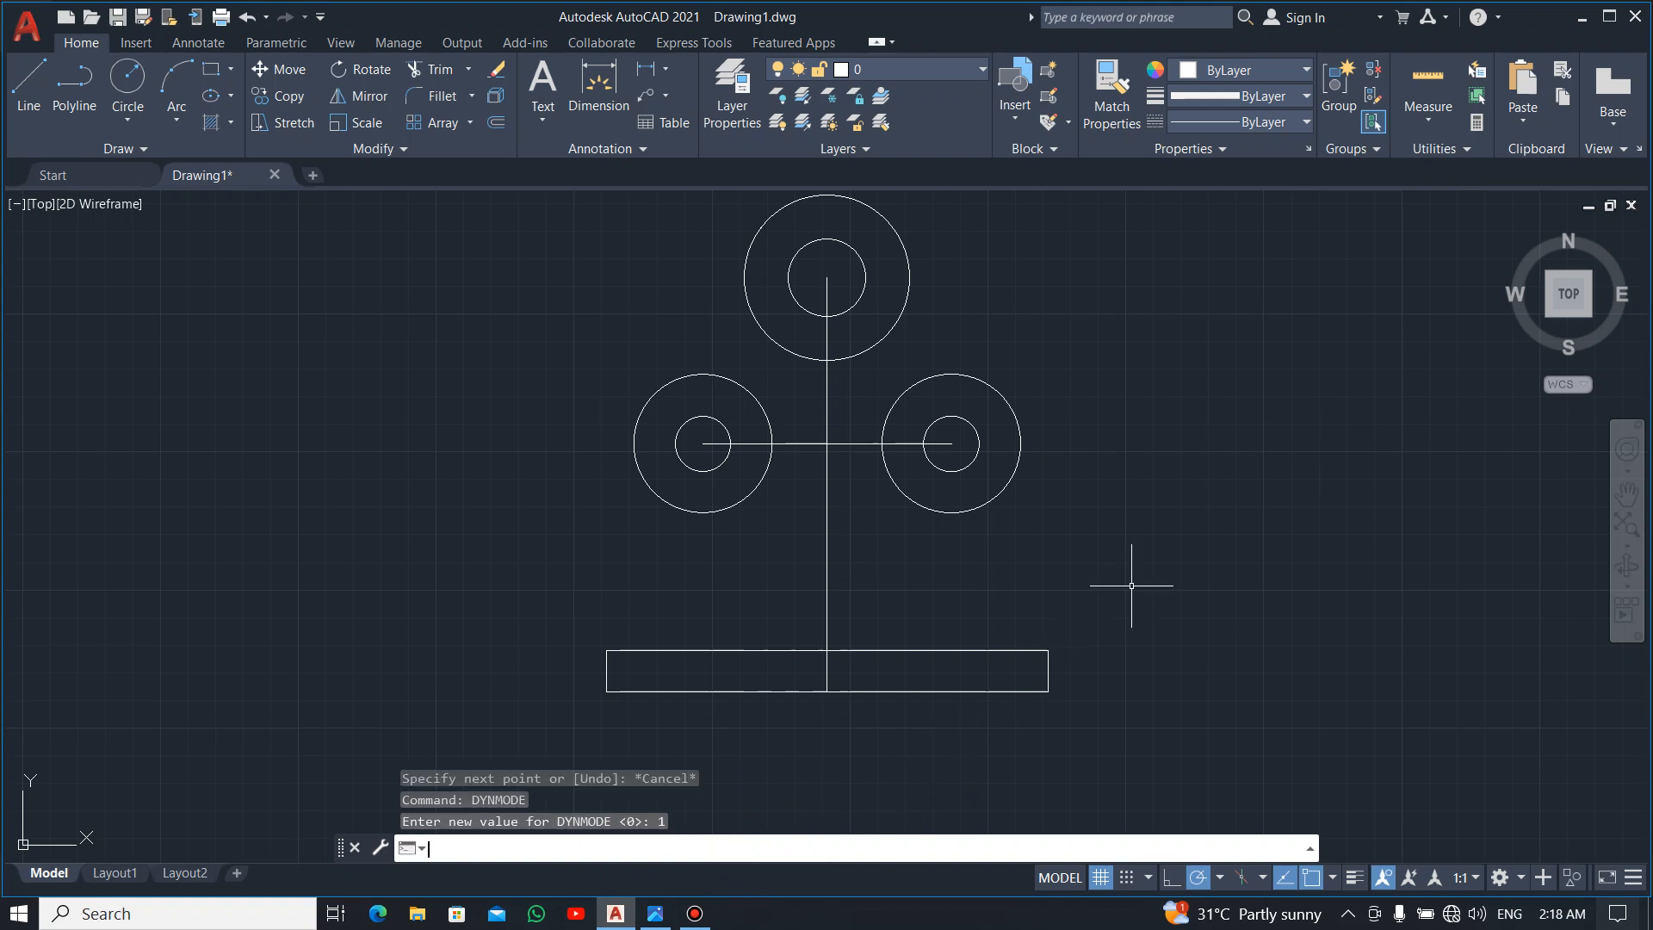
Draw a line about 117 units long at an angle of 67° in the empty area to the right of the bracket.
left_click(49, 203)
left_click(29, 86)
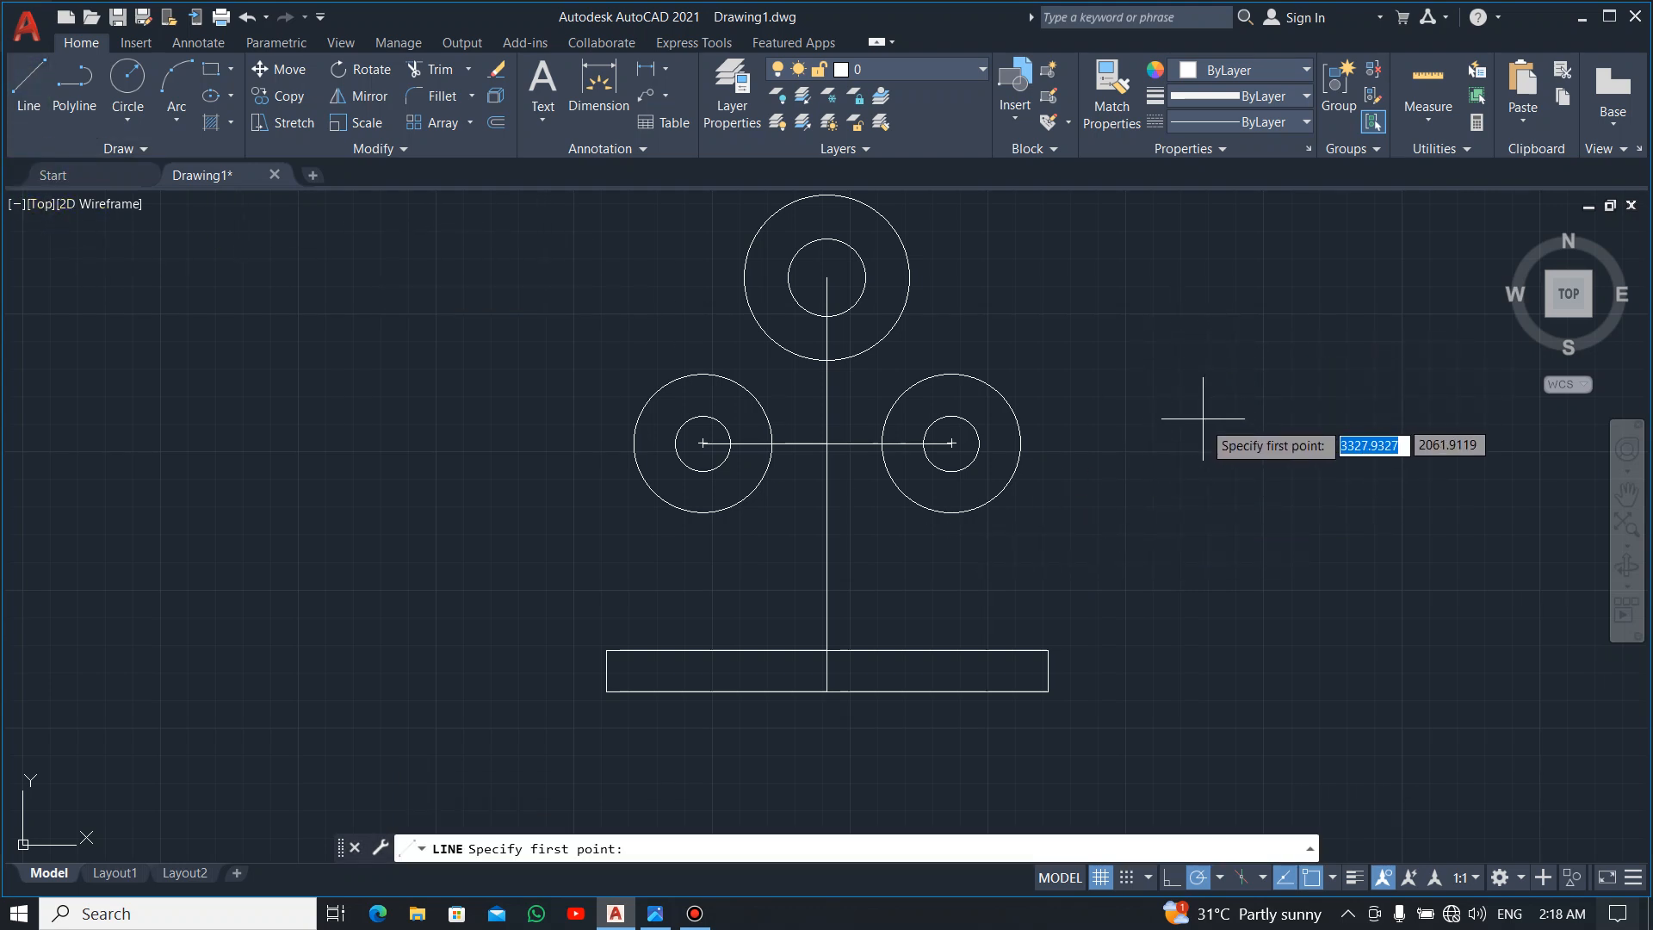
left_click(1138, 706)
key("Tab")
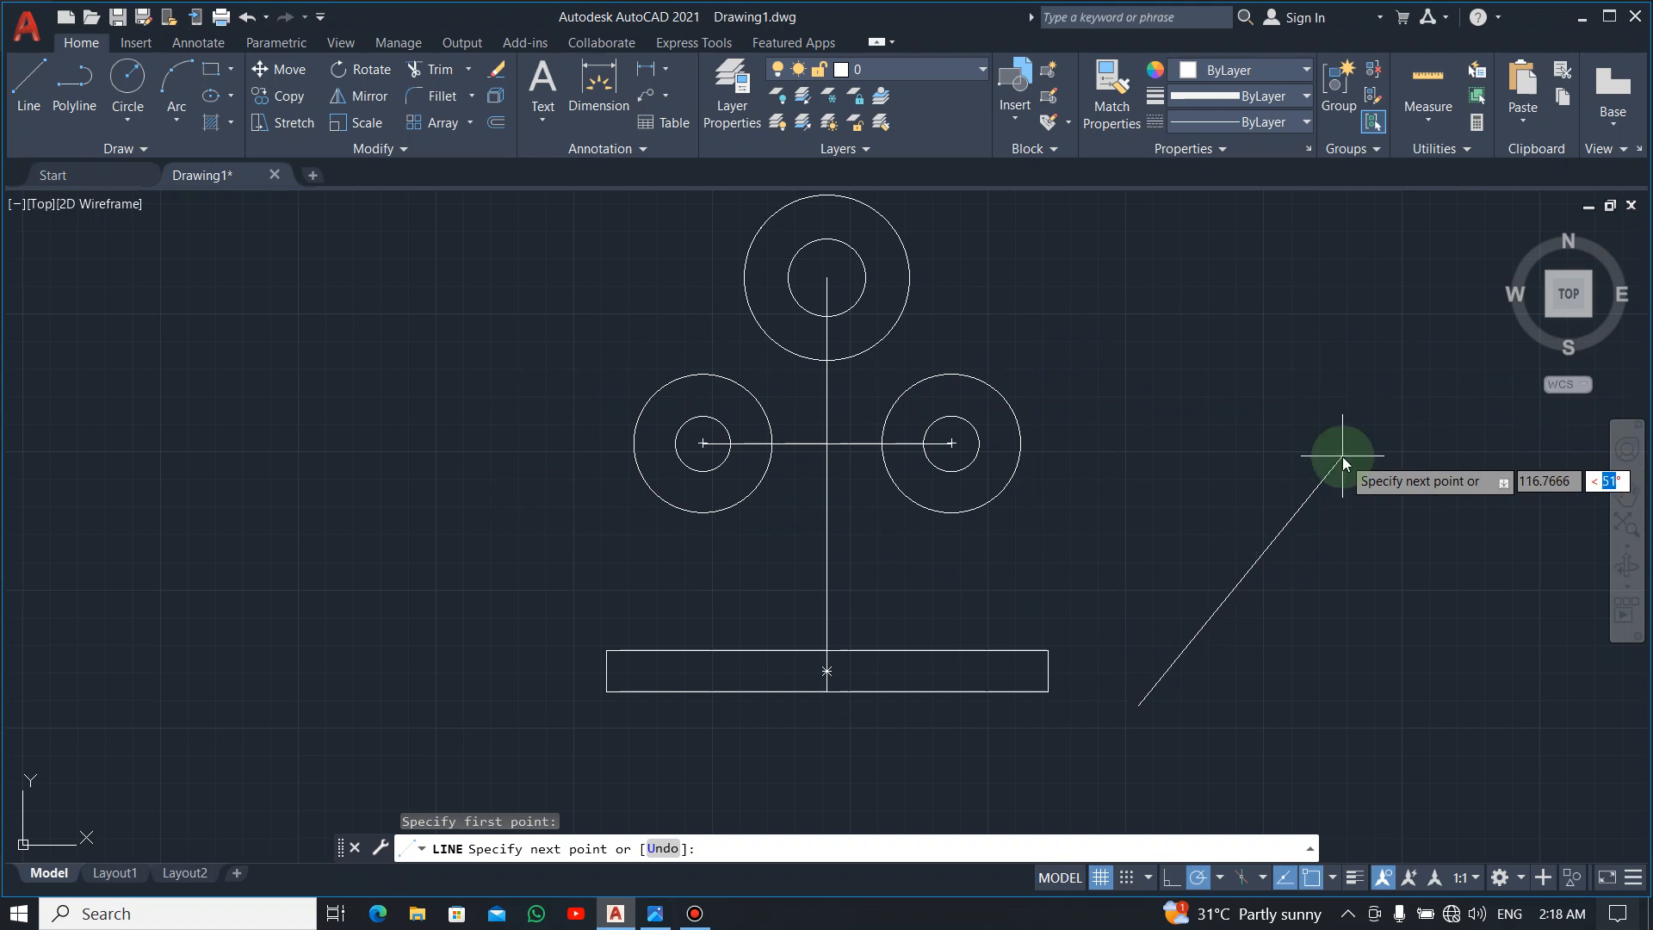
type("7")
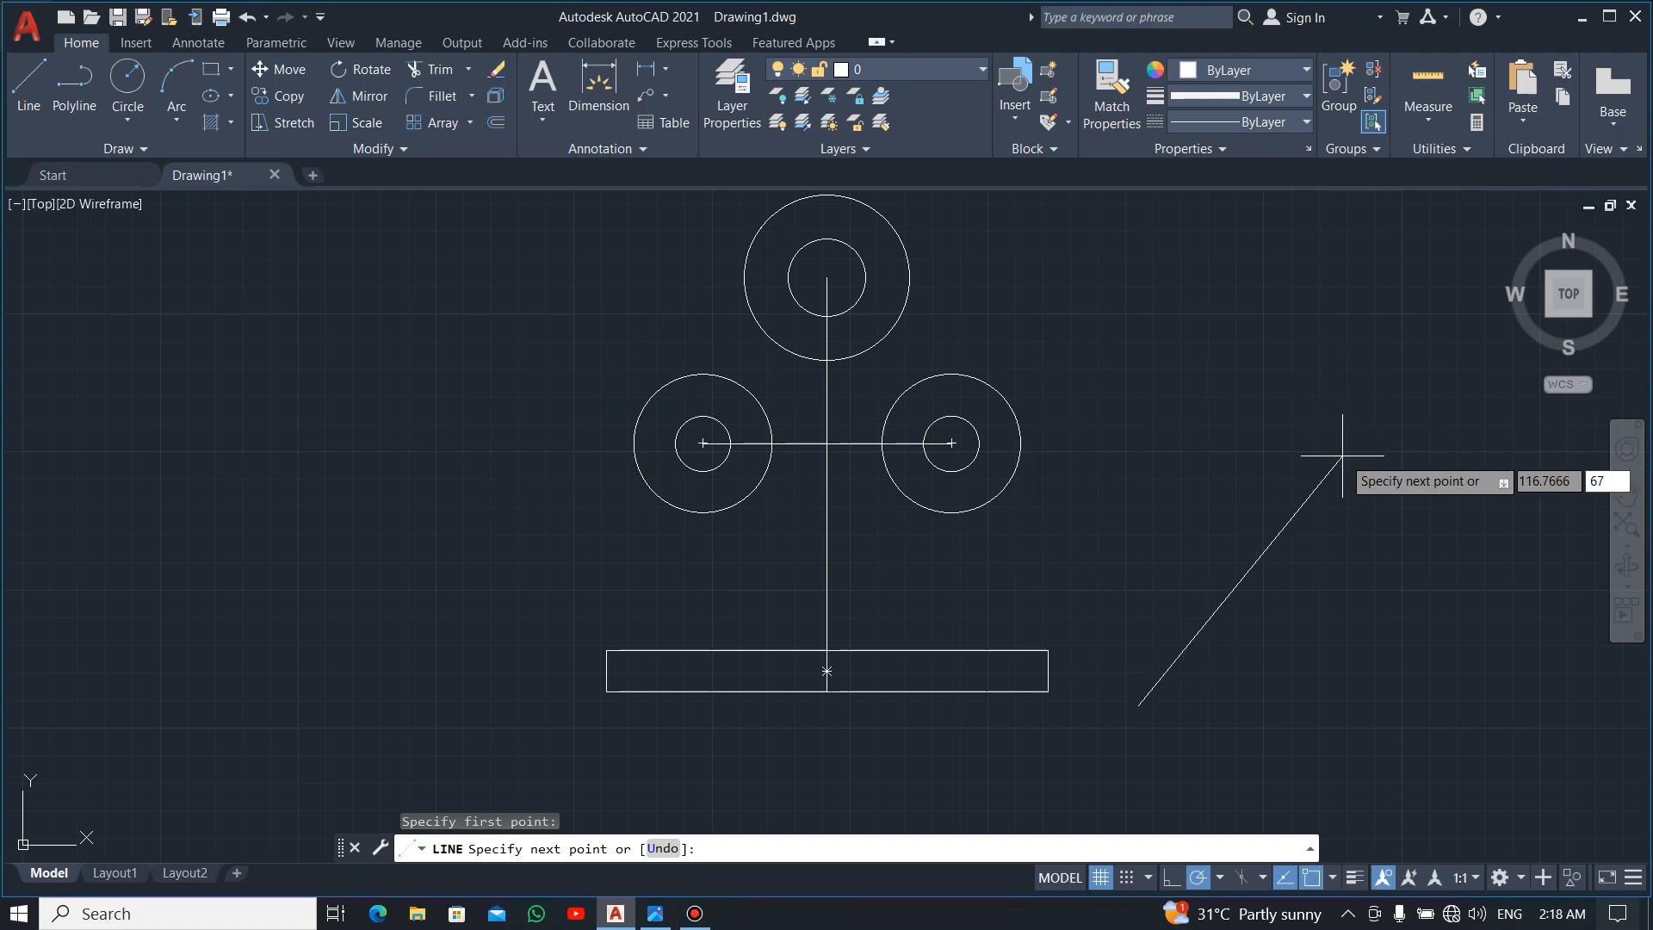
left_click(1341, 456)
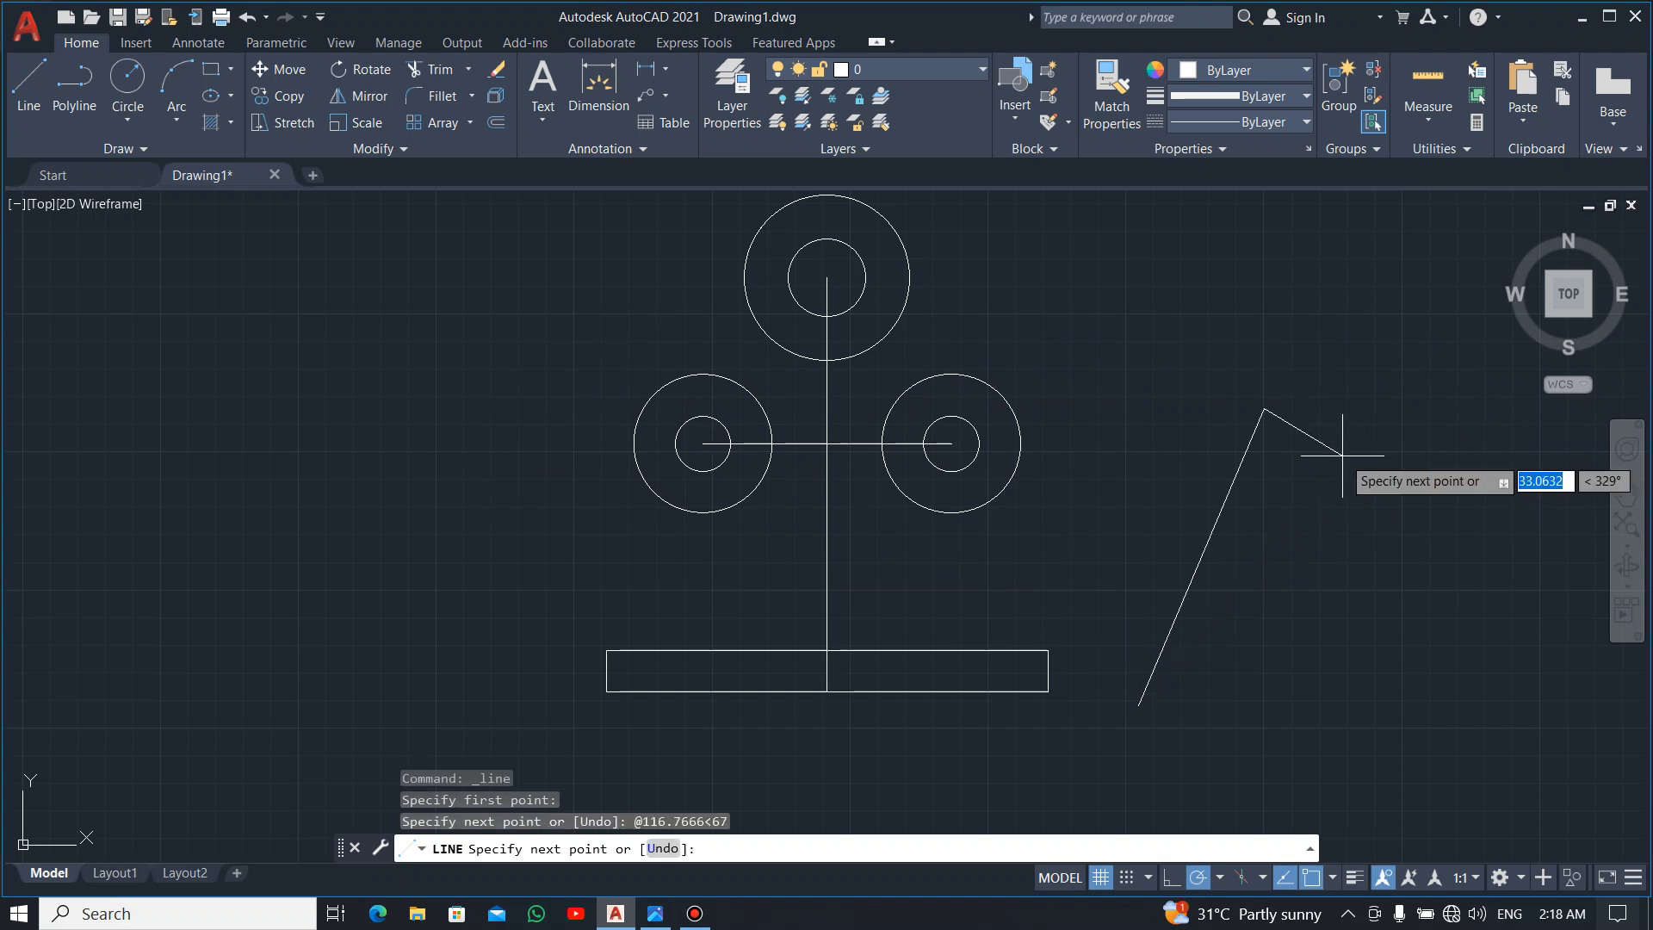
key("Escape")
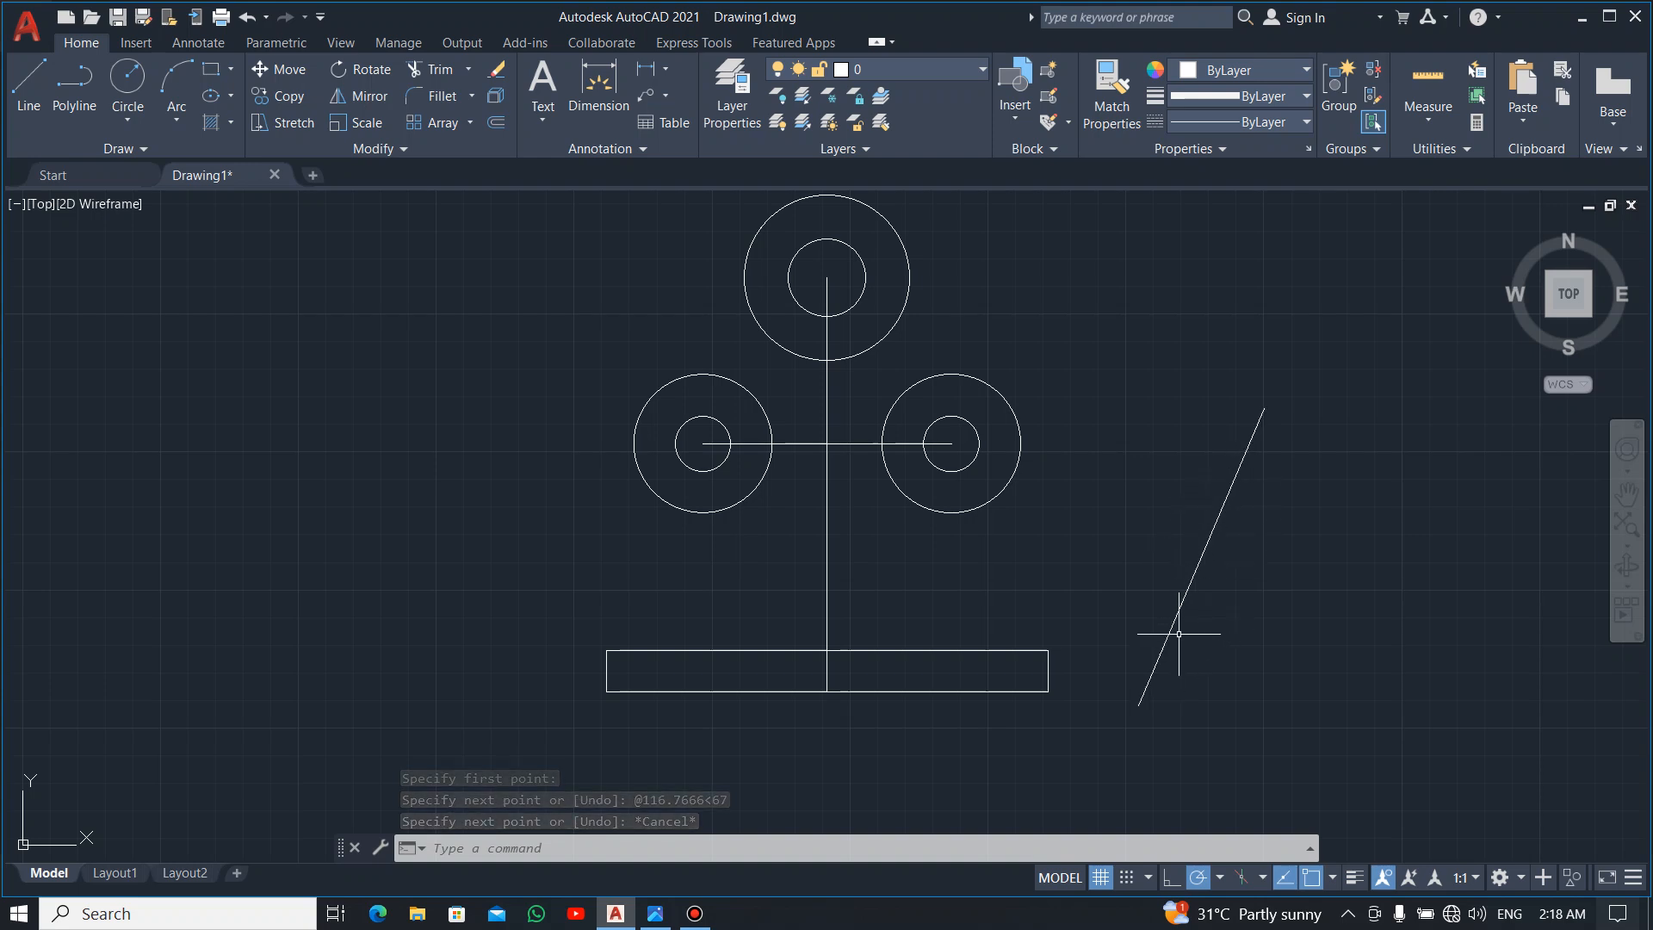
Draw a horizontal reference line to the right from the lower endpoint of the 67° line.
type("l")
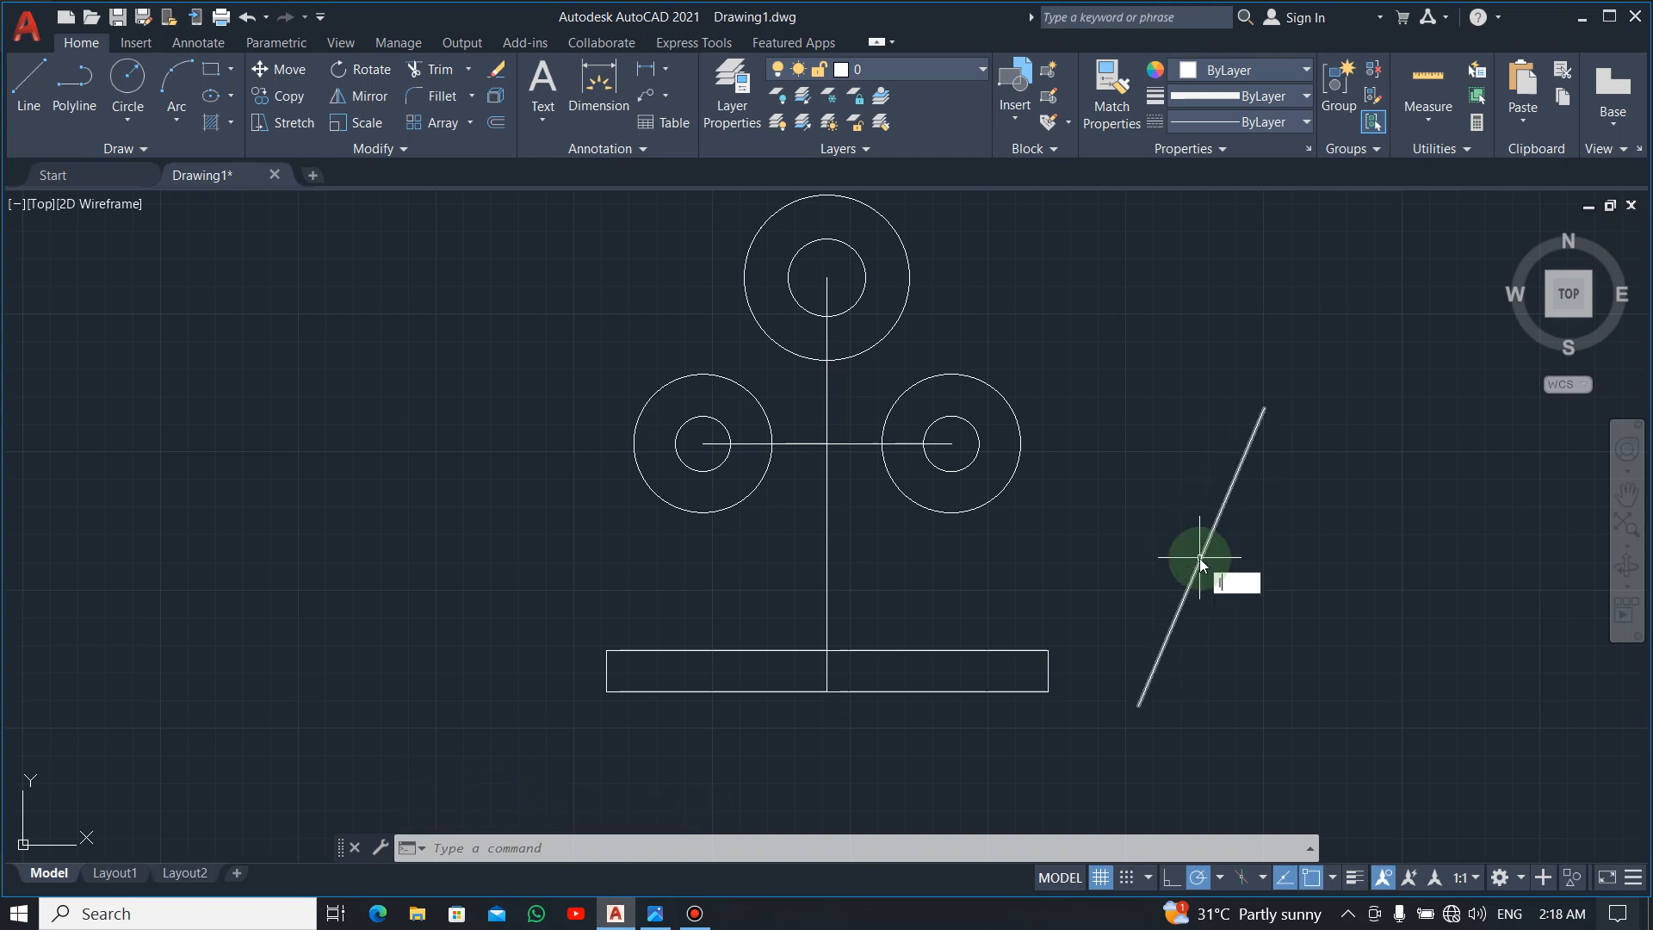
key("Return")
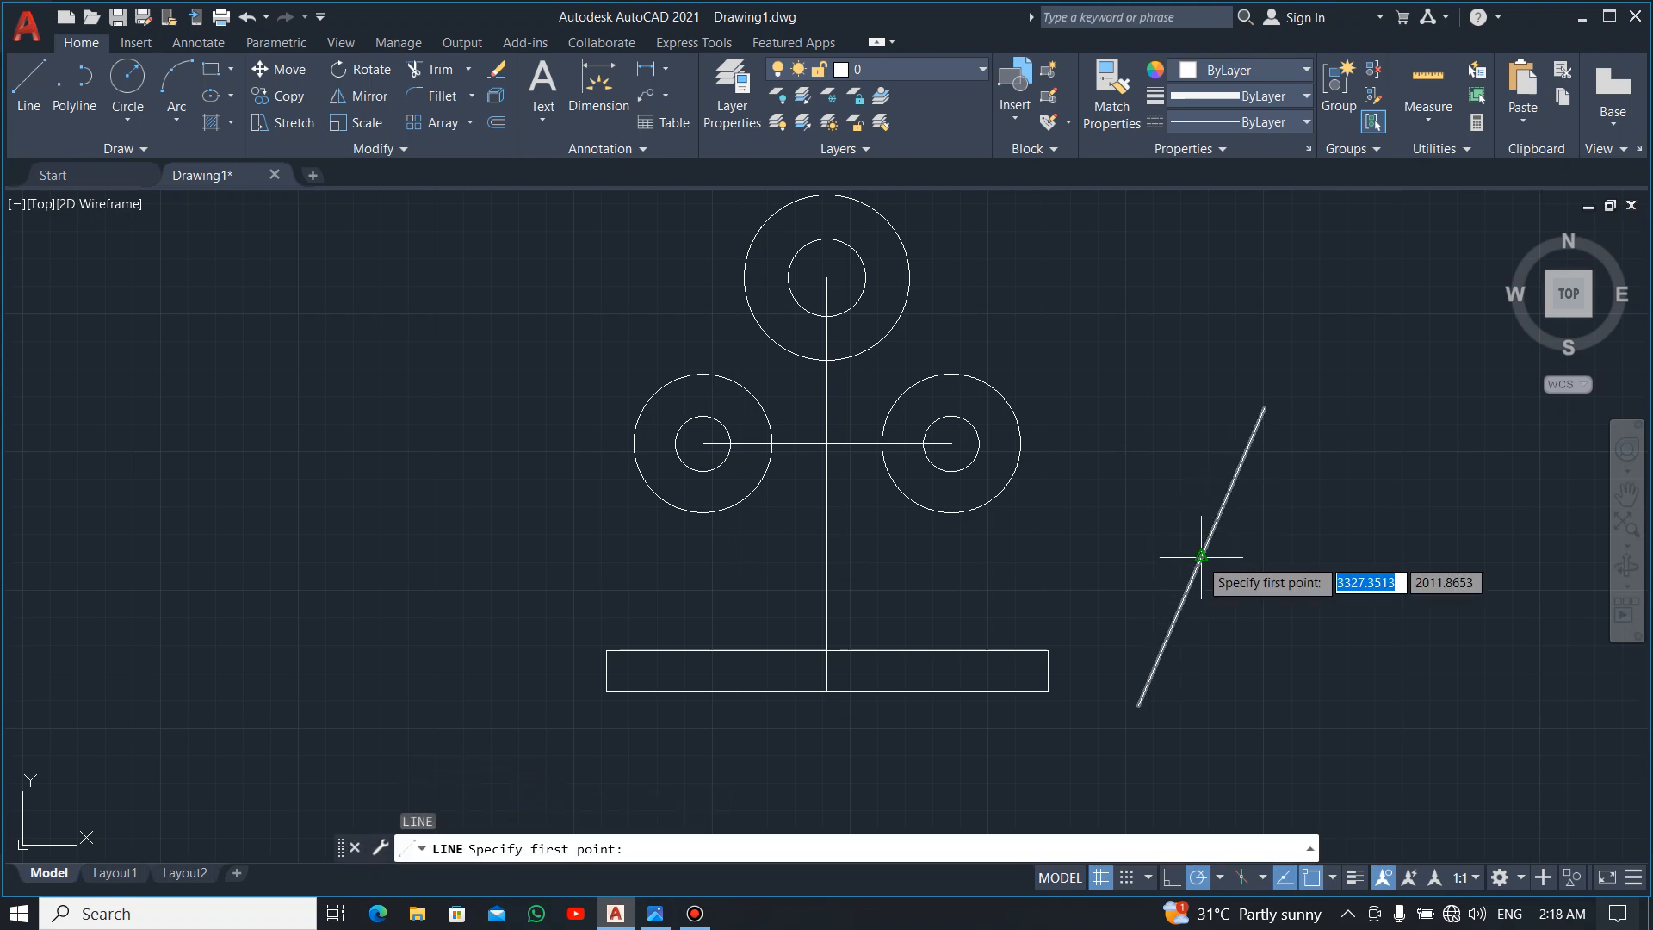
left_click(1139, 704)
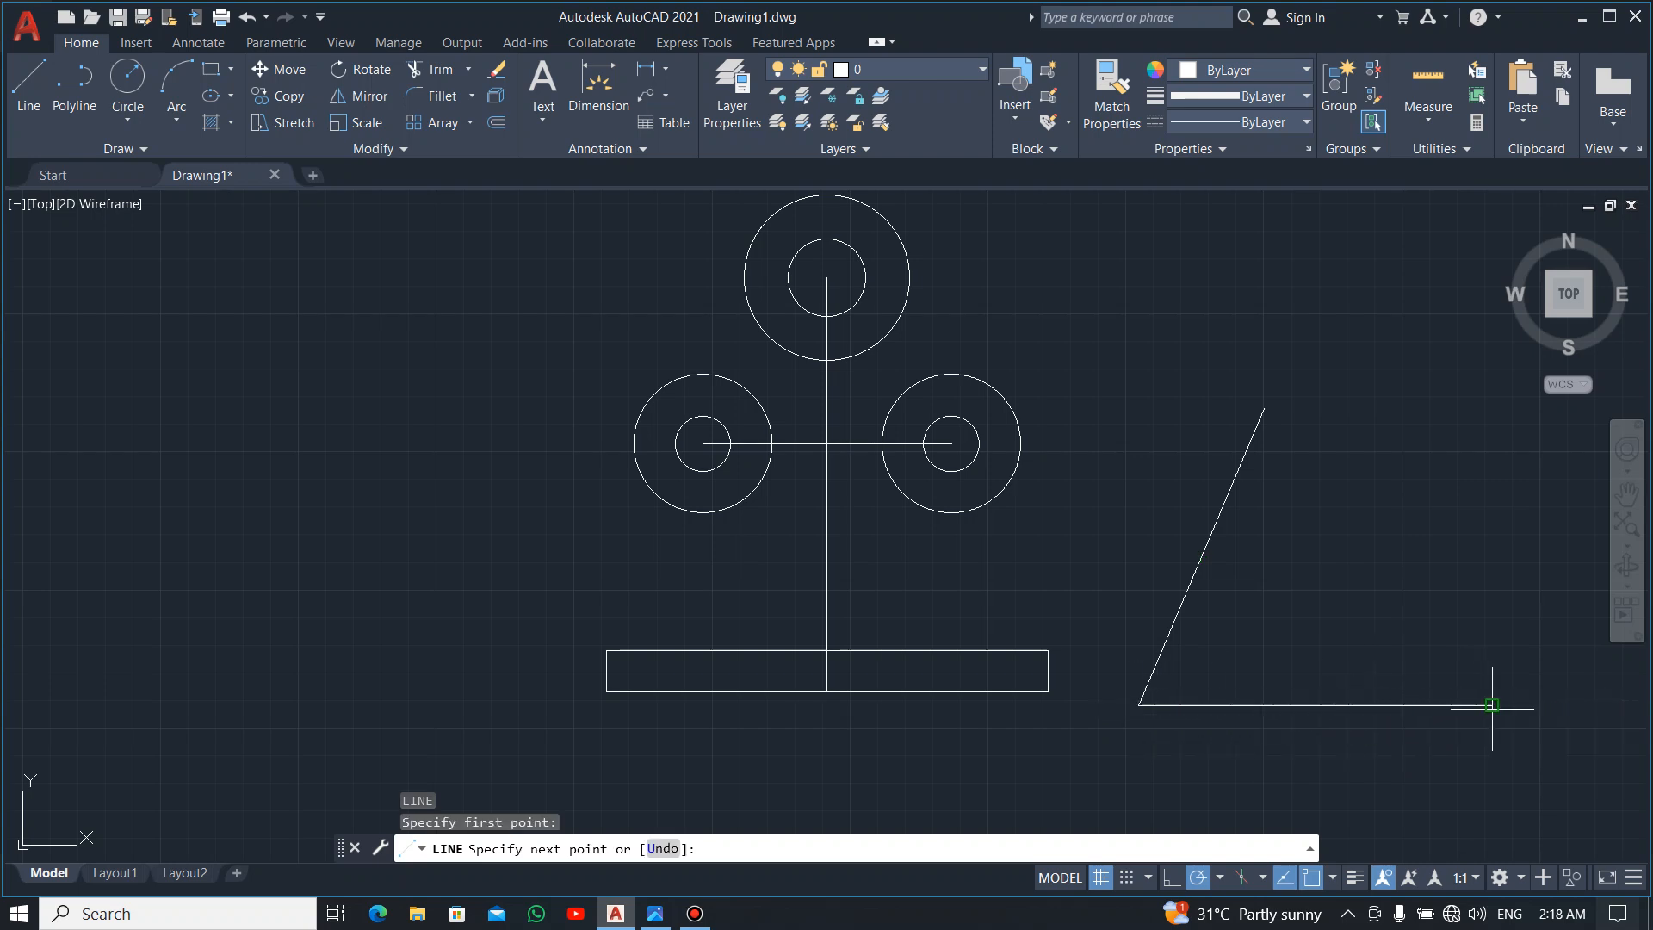
left_click(1492, 705)
key("Escape")
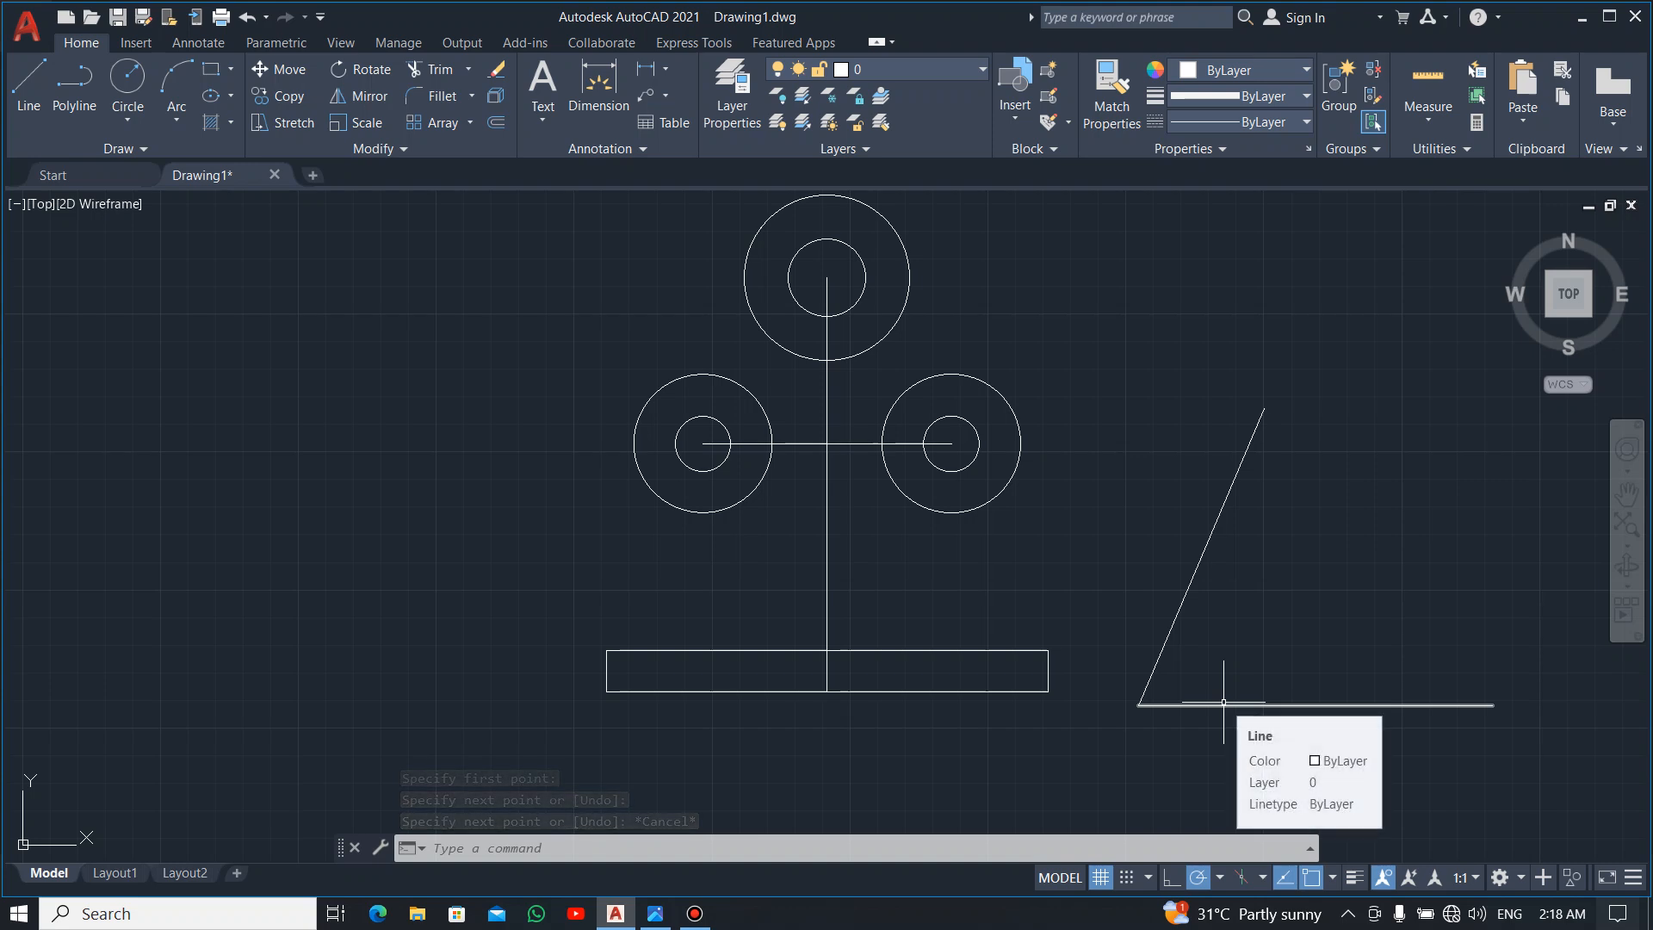
Measure the angle between the slanted line and the horizontal reference line.
left_click(1446, 121)
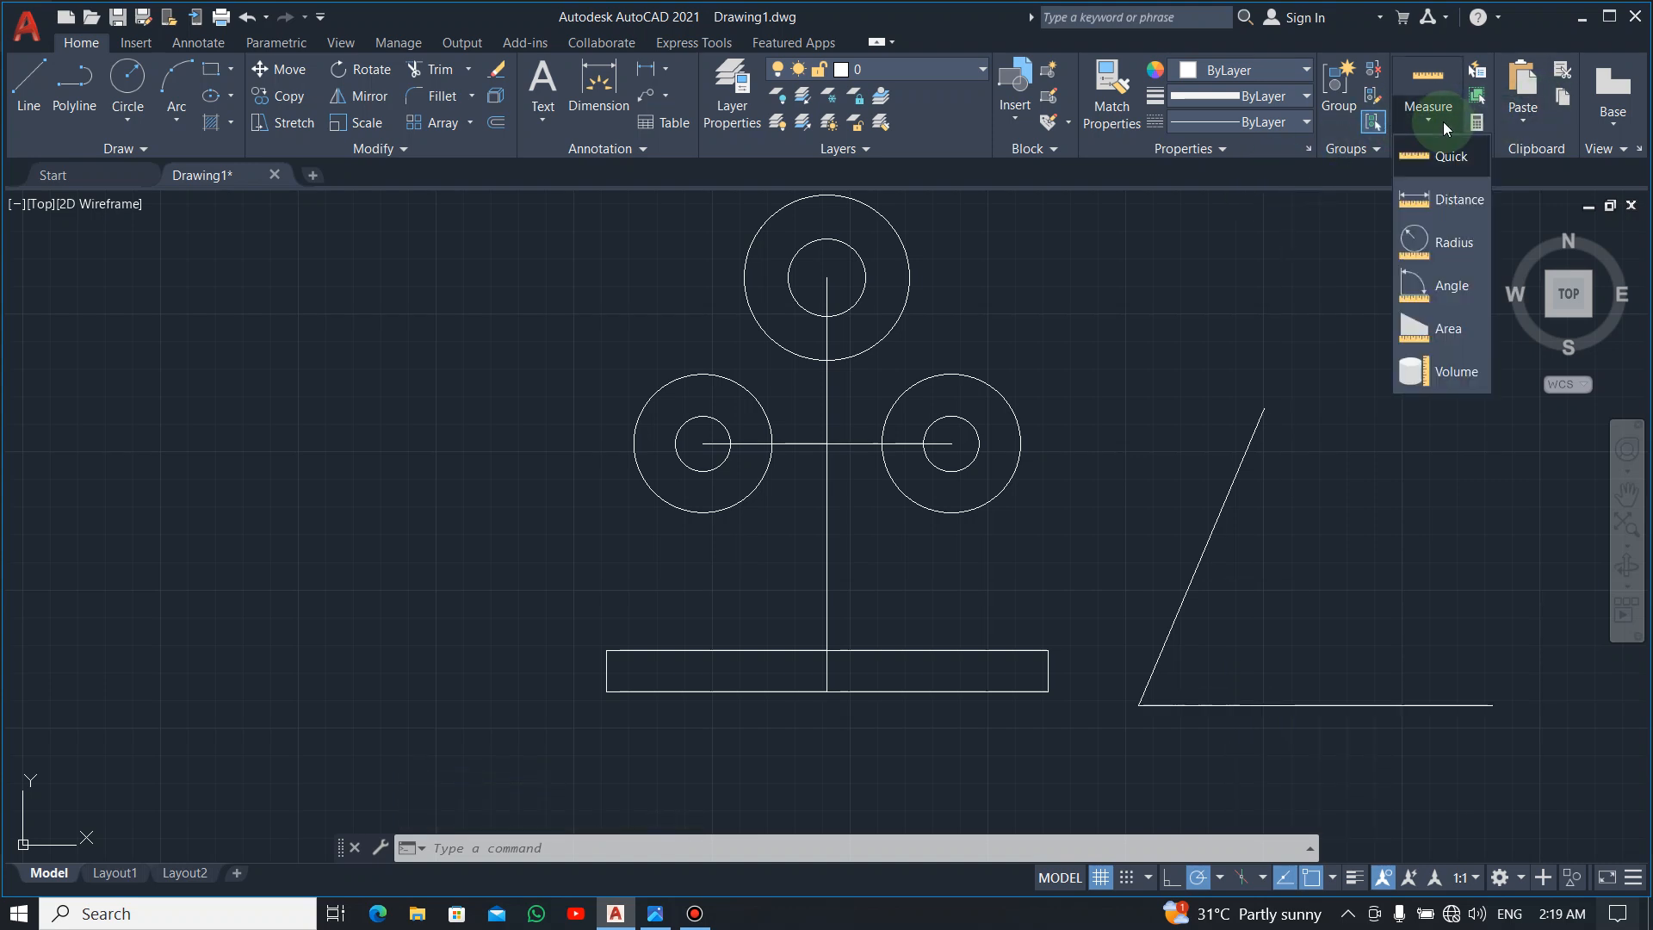
left_click(1420, 288)
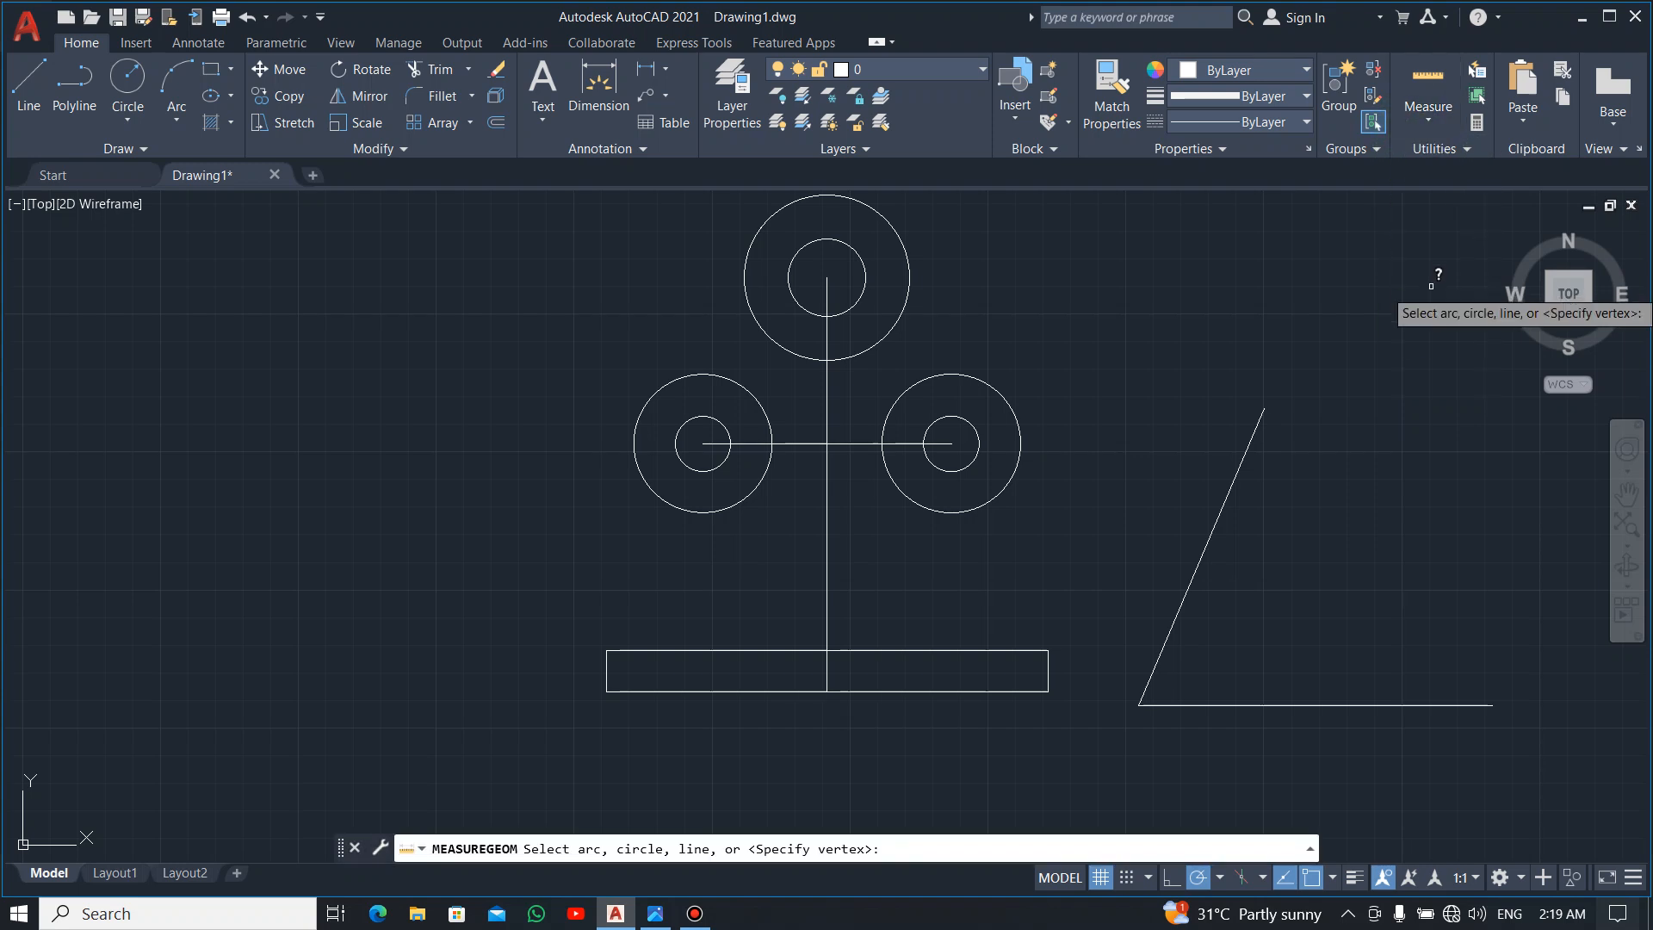
left_click(1229, 485)
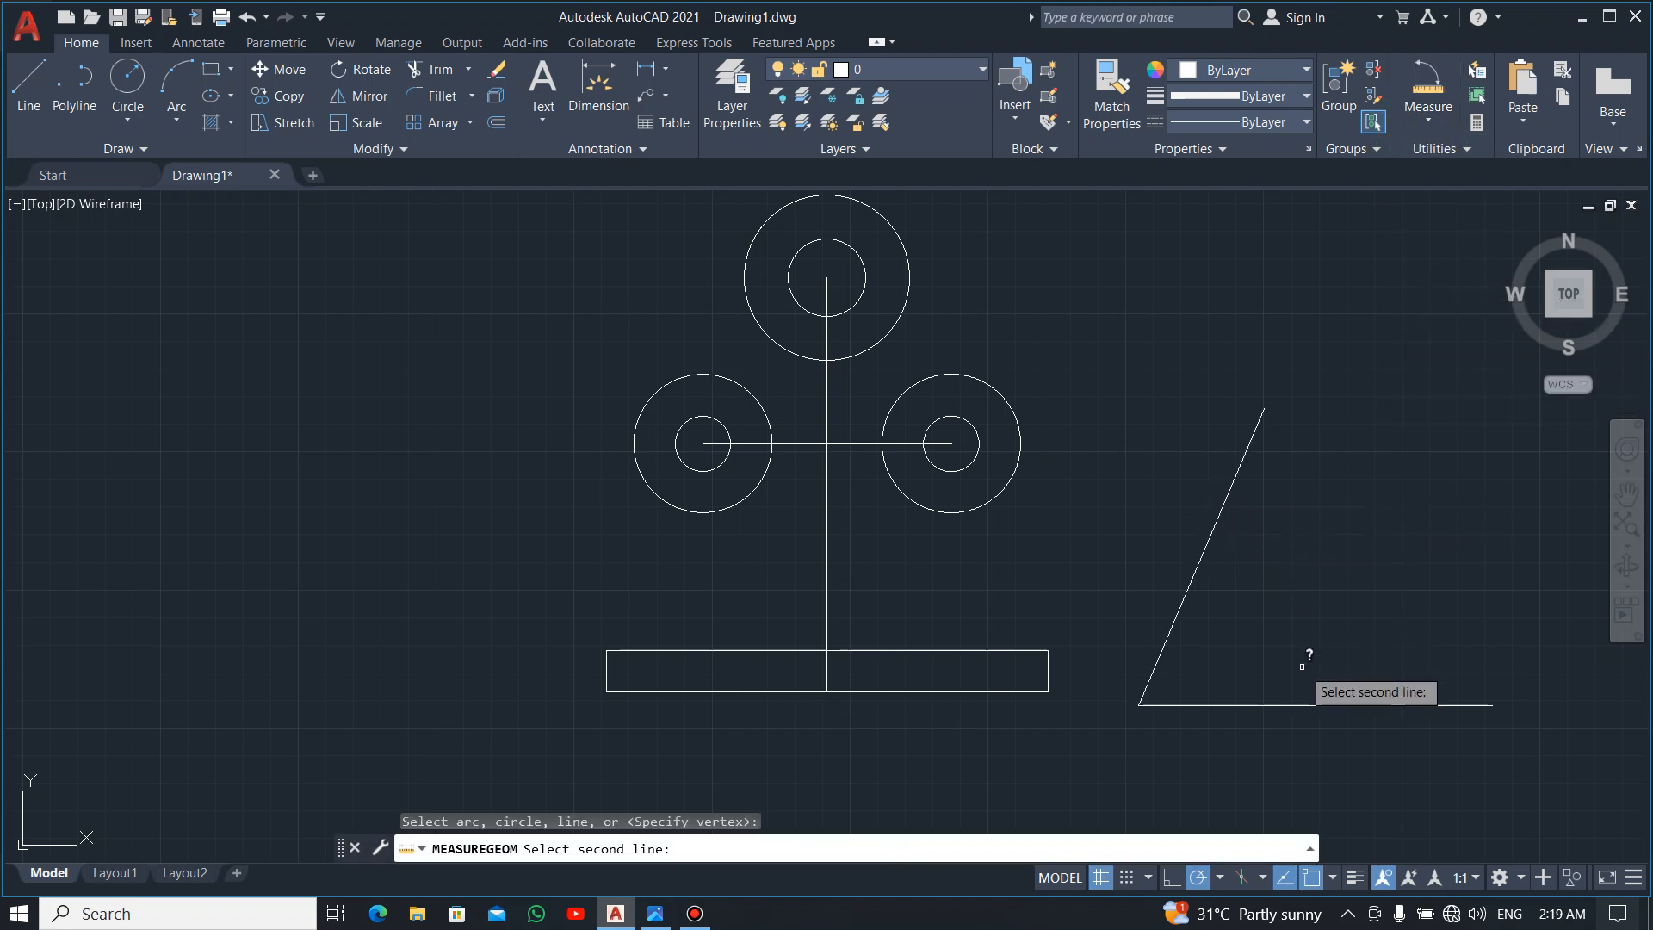
left_click(1306, 695)
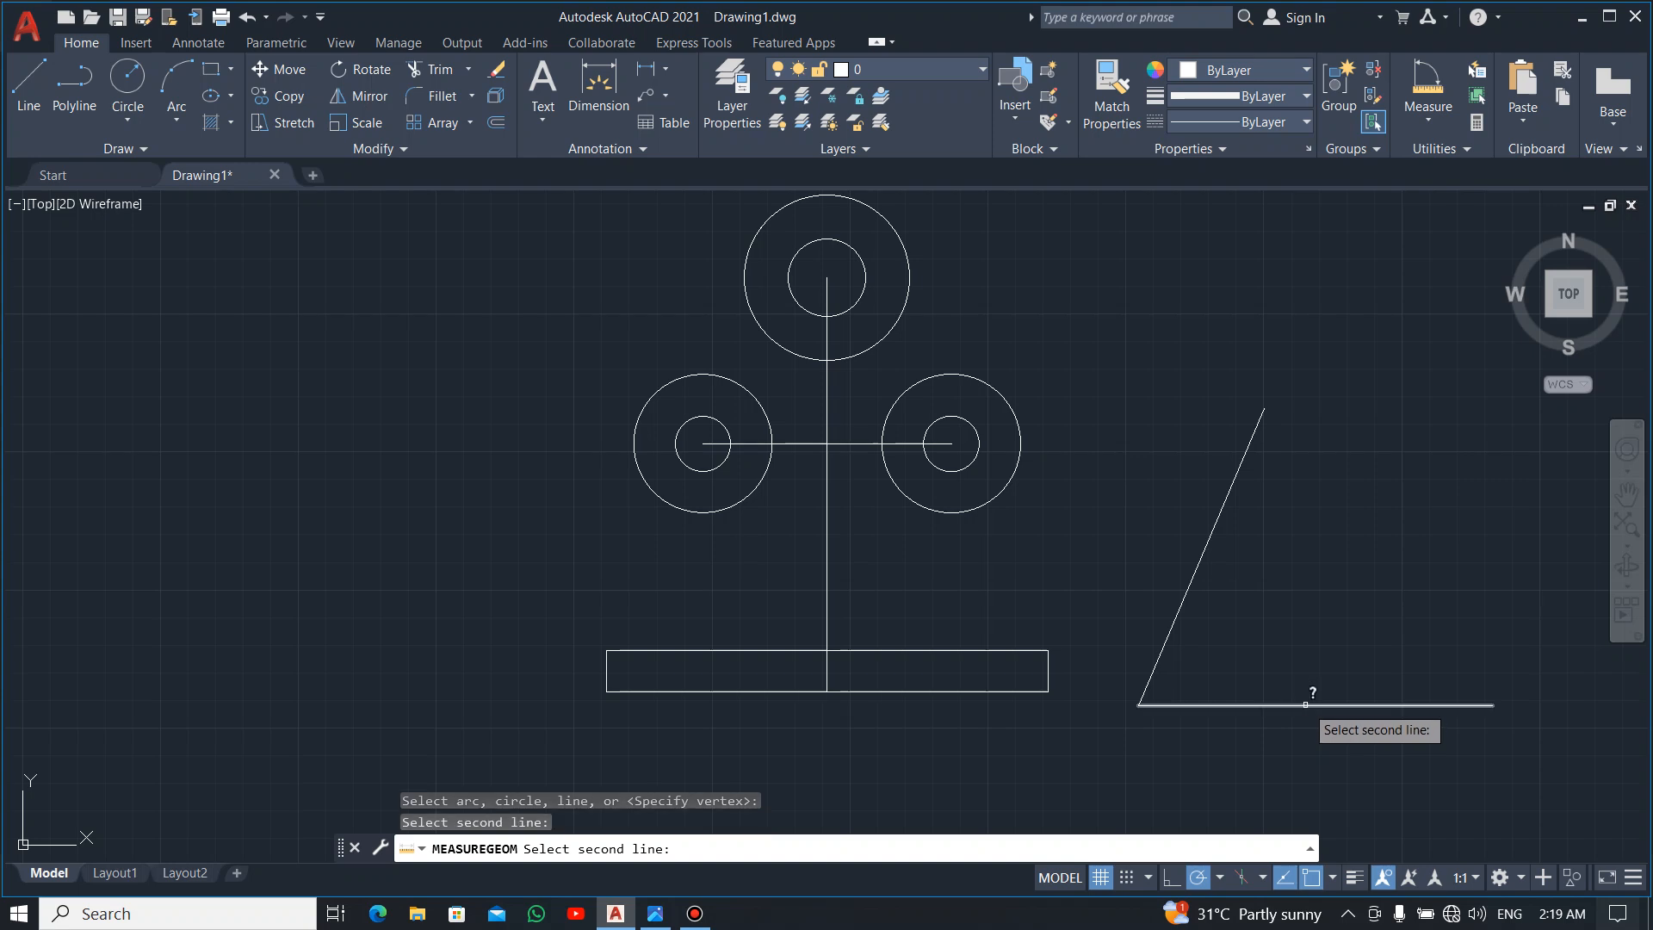
left_click(1305, 704)
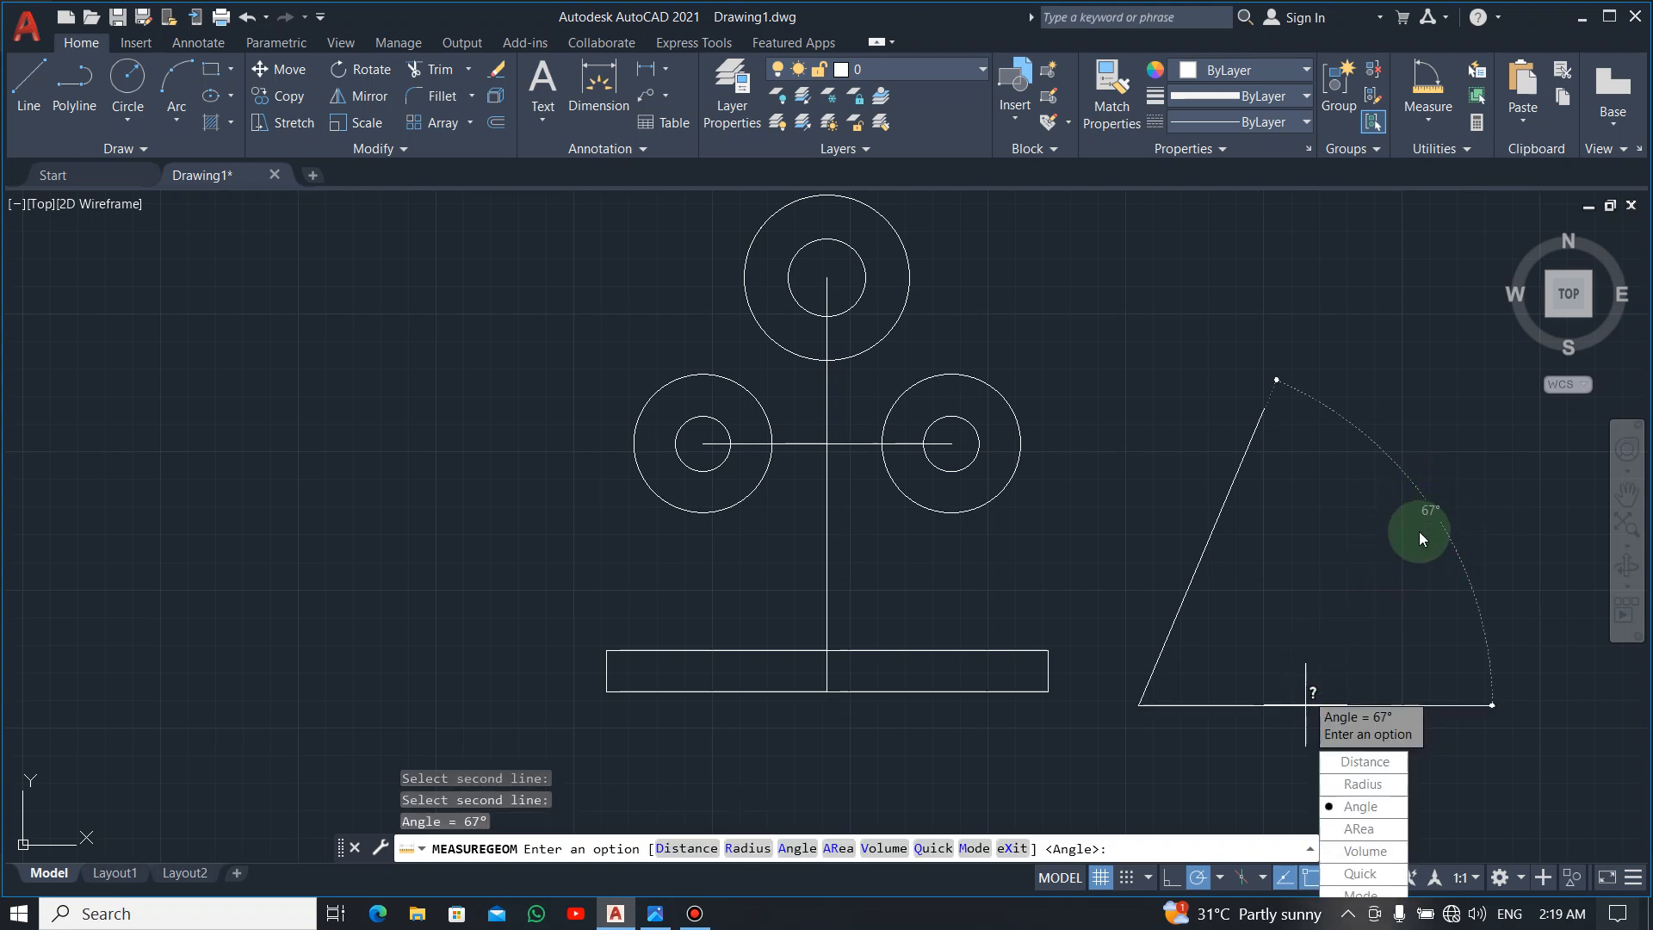
key("Escape")
Delete the horizontal reference line below the slanted line.
left_click(1358, 612)
left_click(1279, 762)
key("Delete")
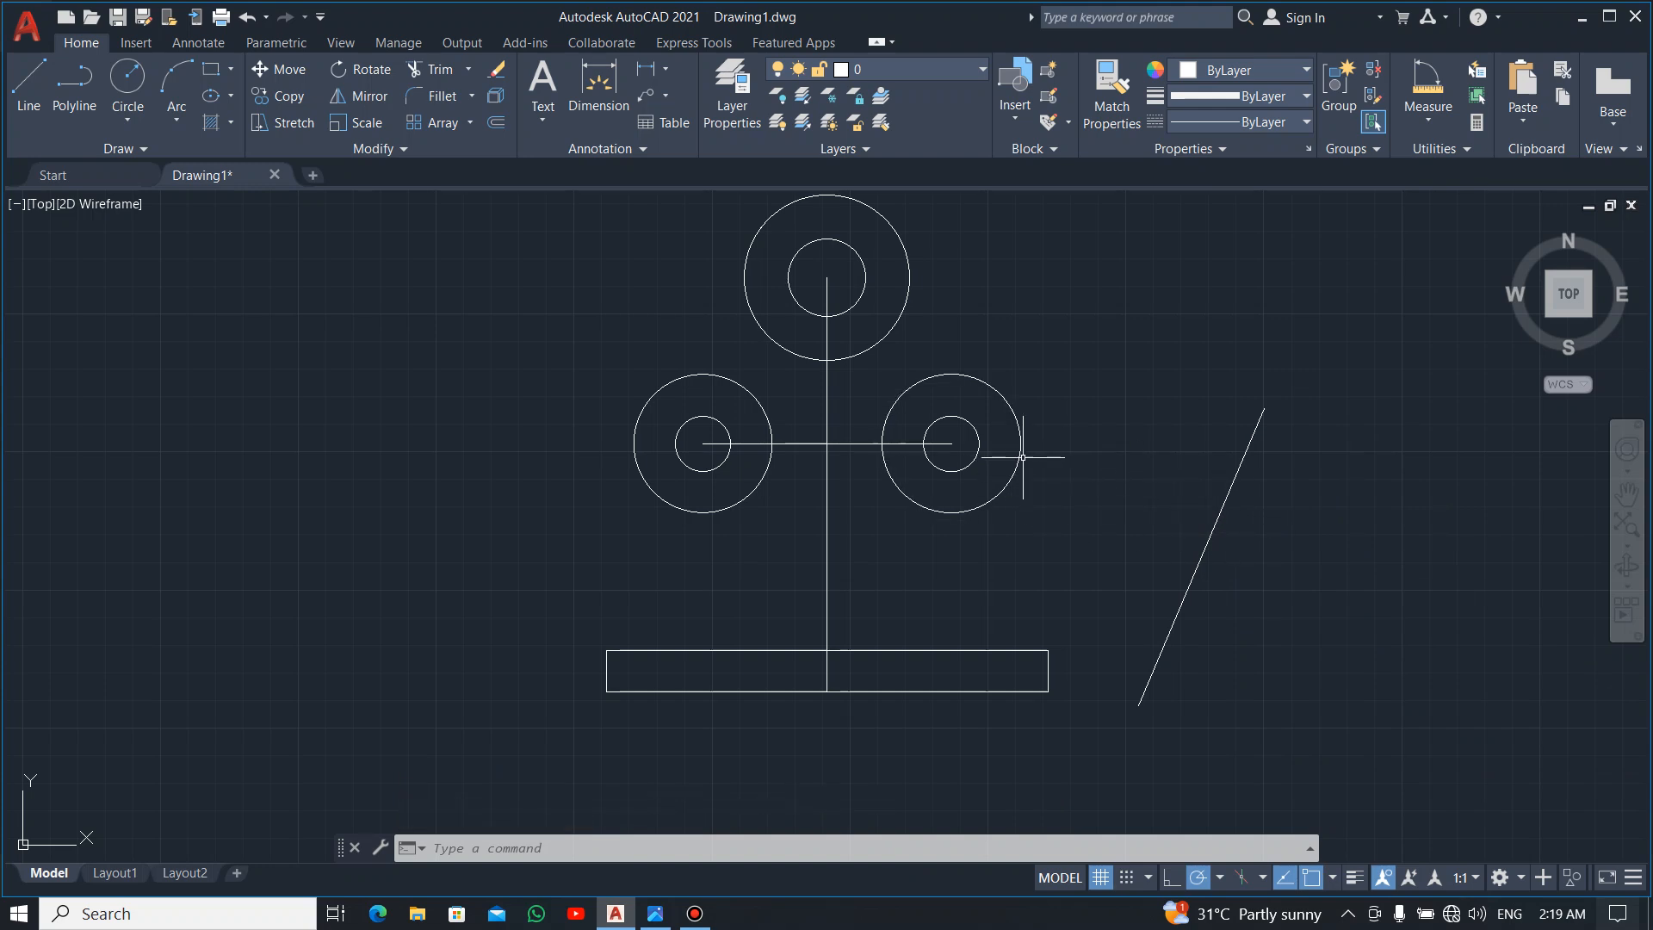
Apply a tangent constraint between the right-hand outer circle and the slanted line, keeping the circle as the first object.
left_click(296, 121)
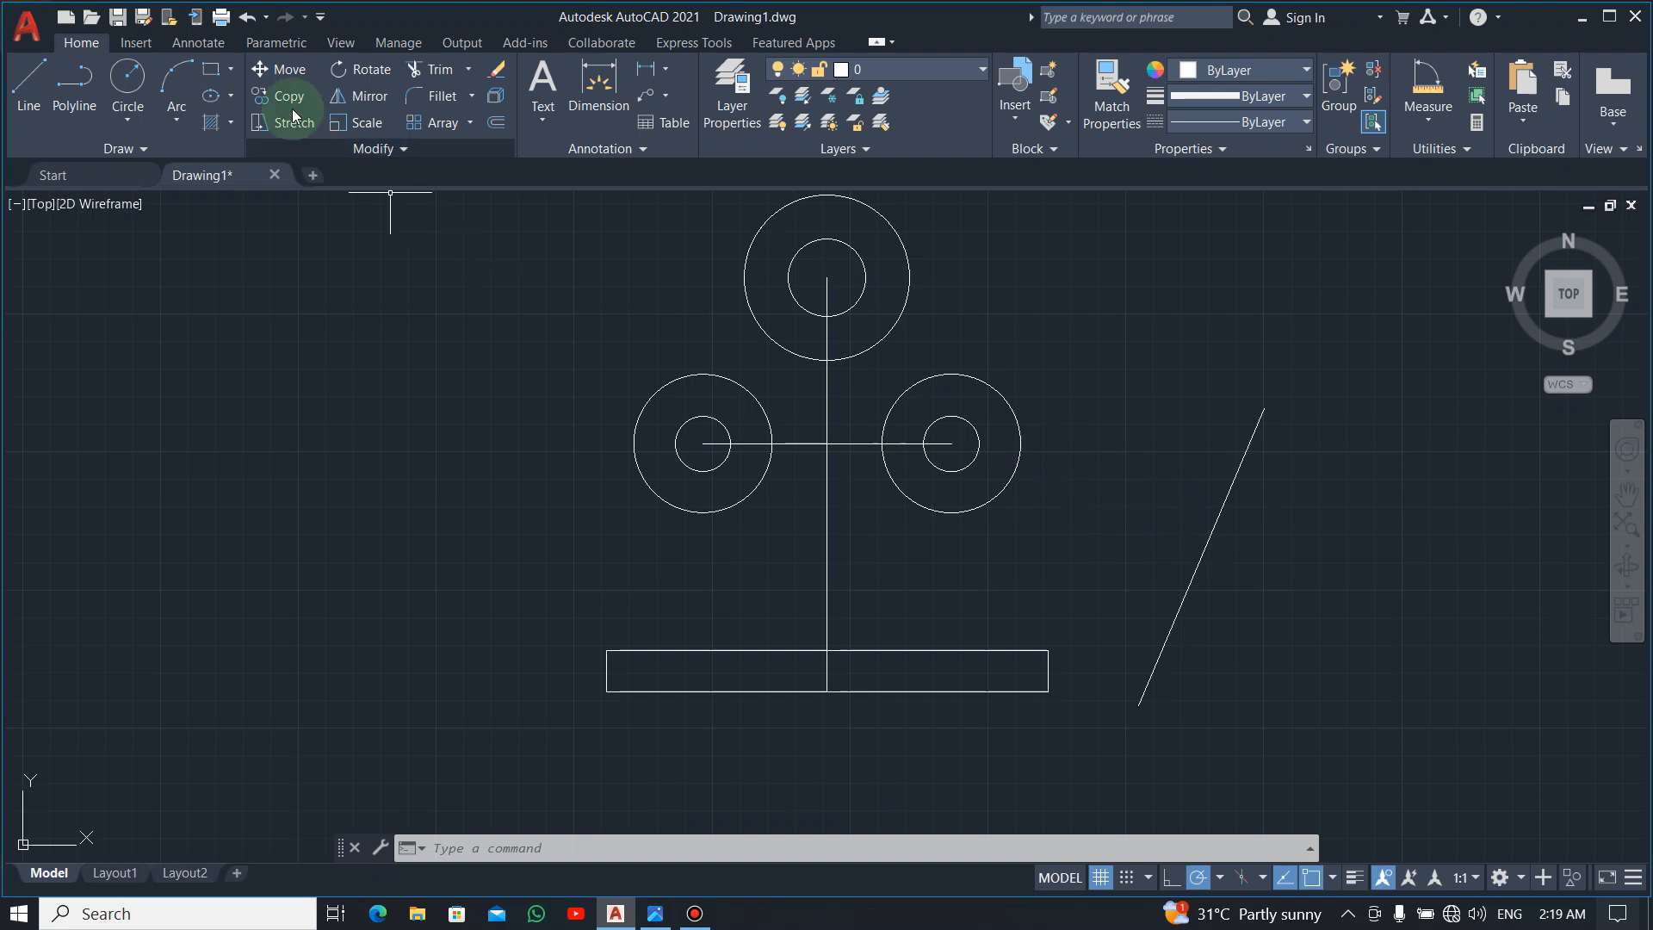
left_click(271, 43)
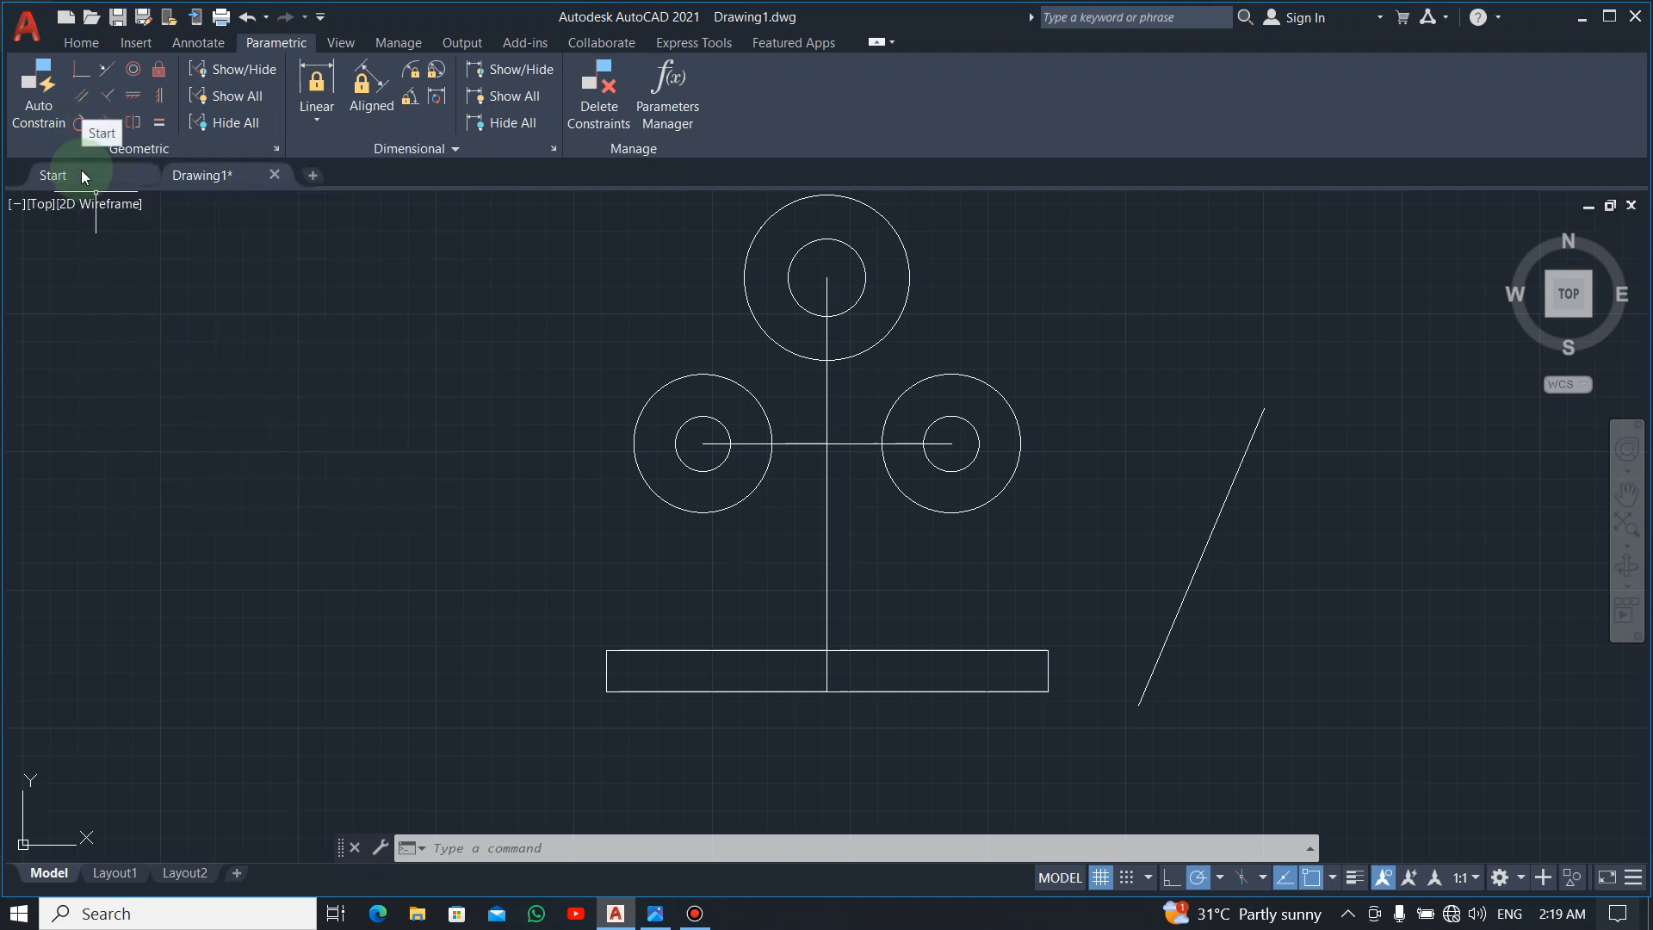
left_click(76, 121)
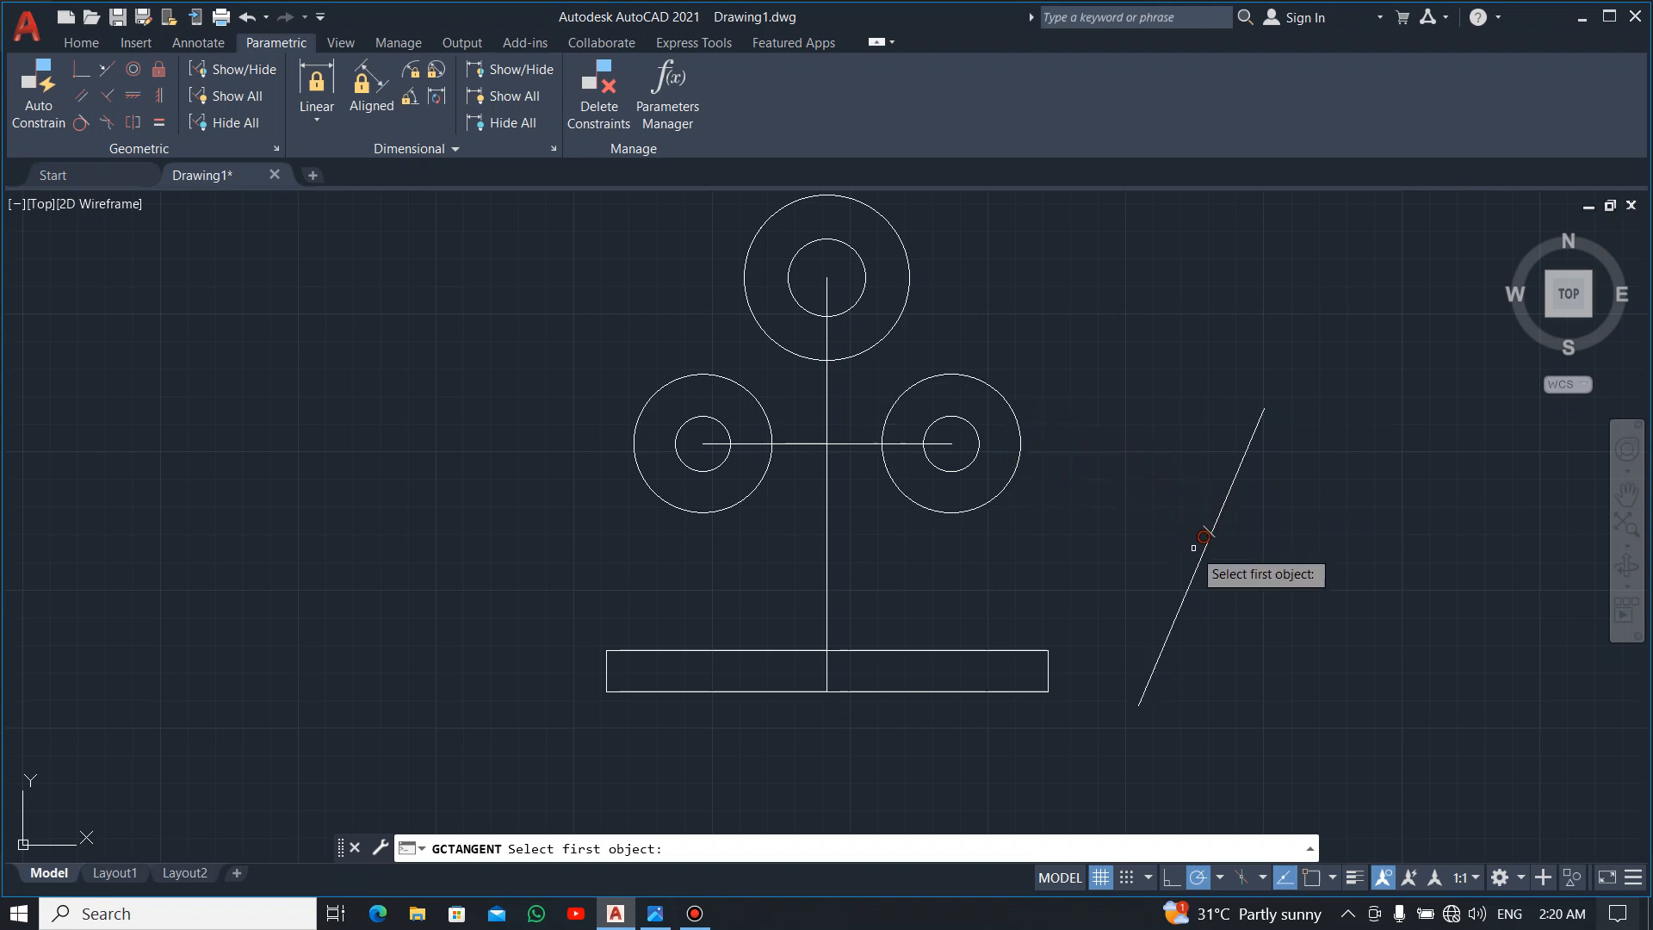
left_click(1024, 432)
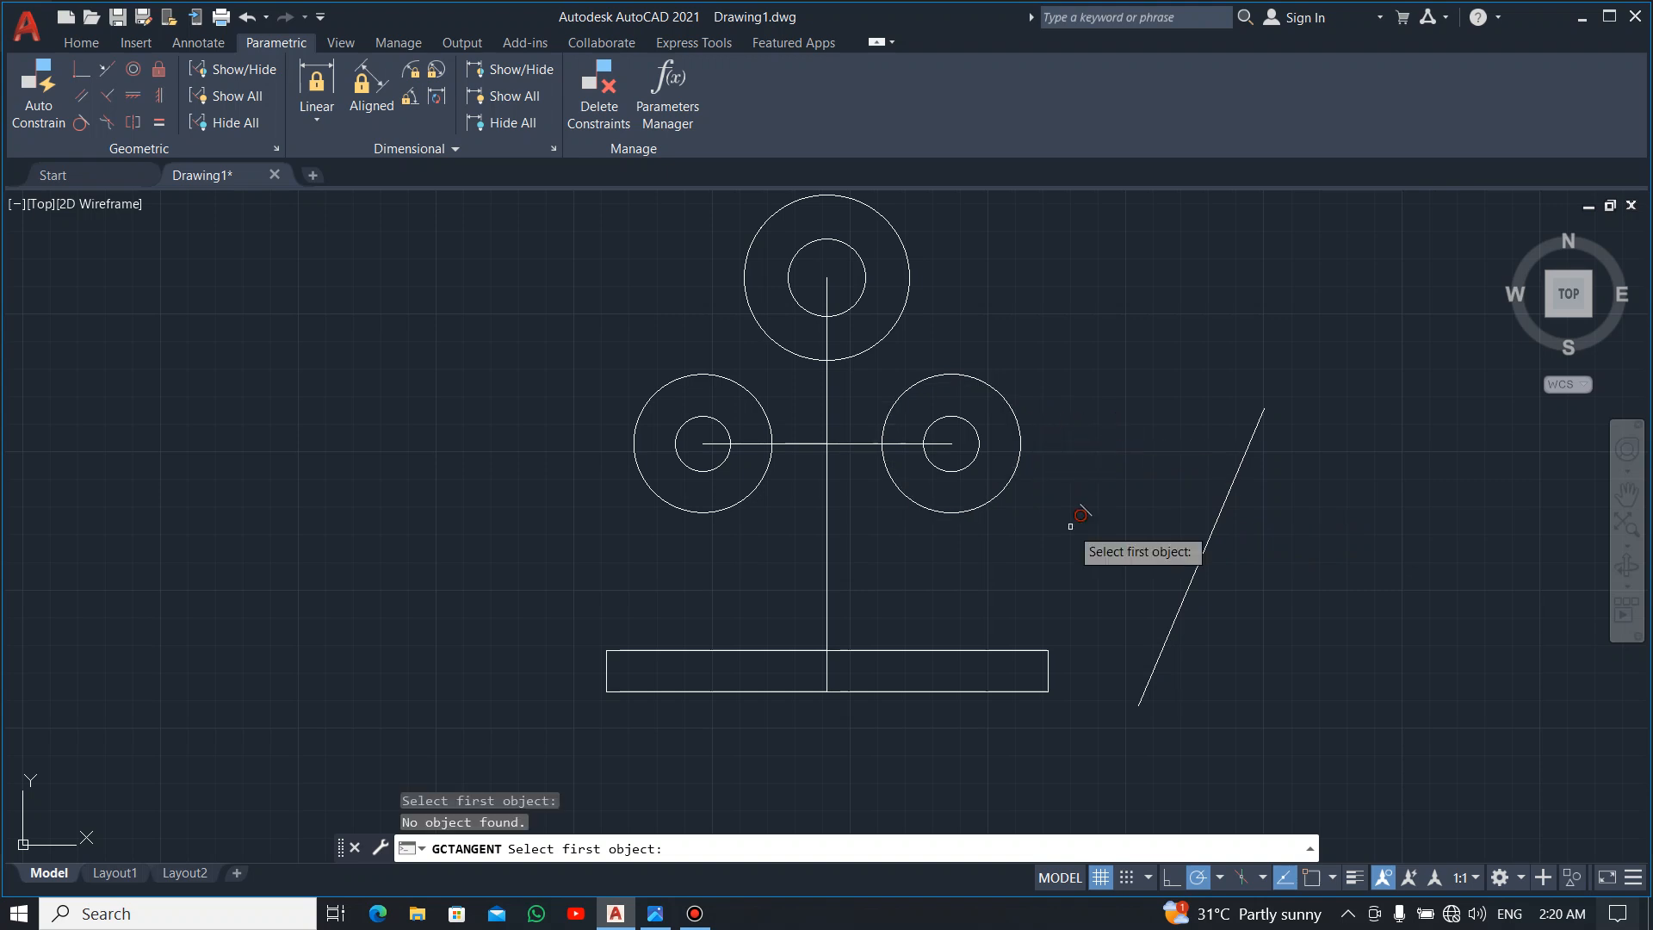
left_click(1014, 414)
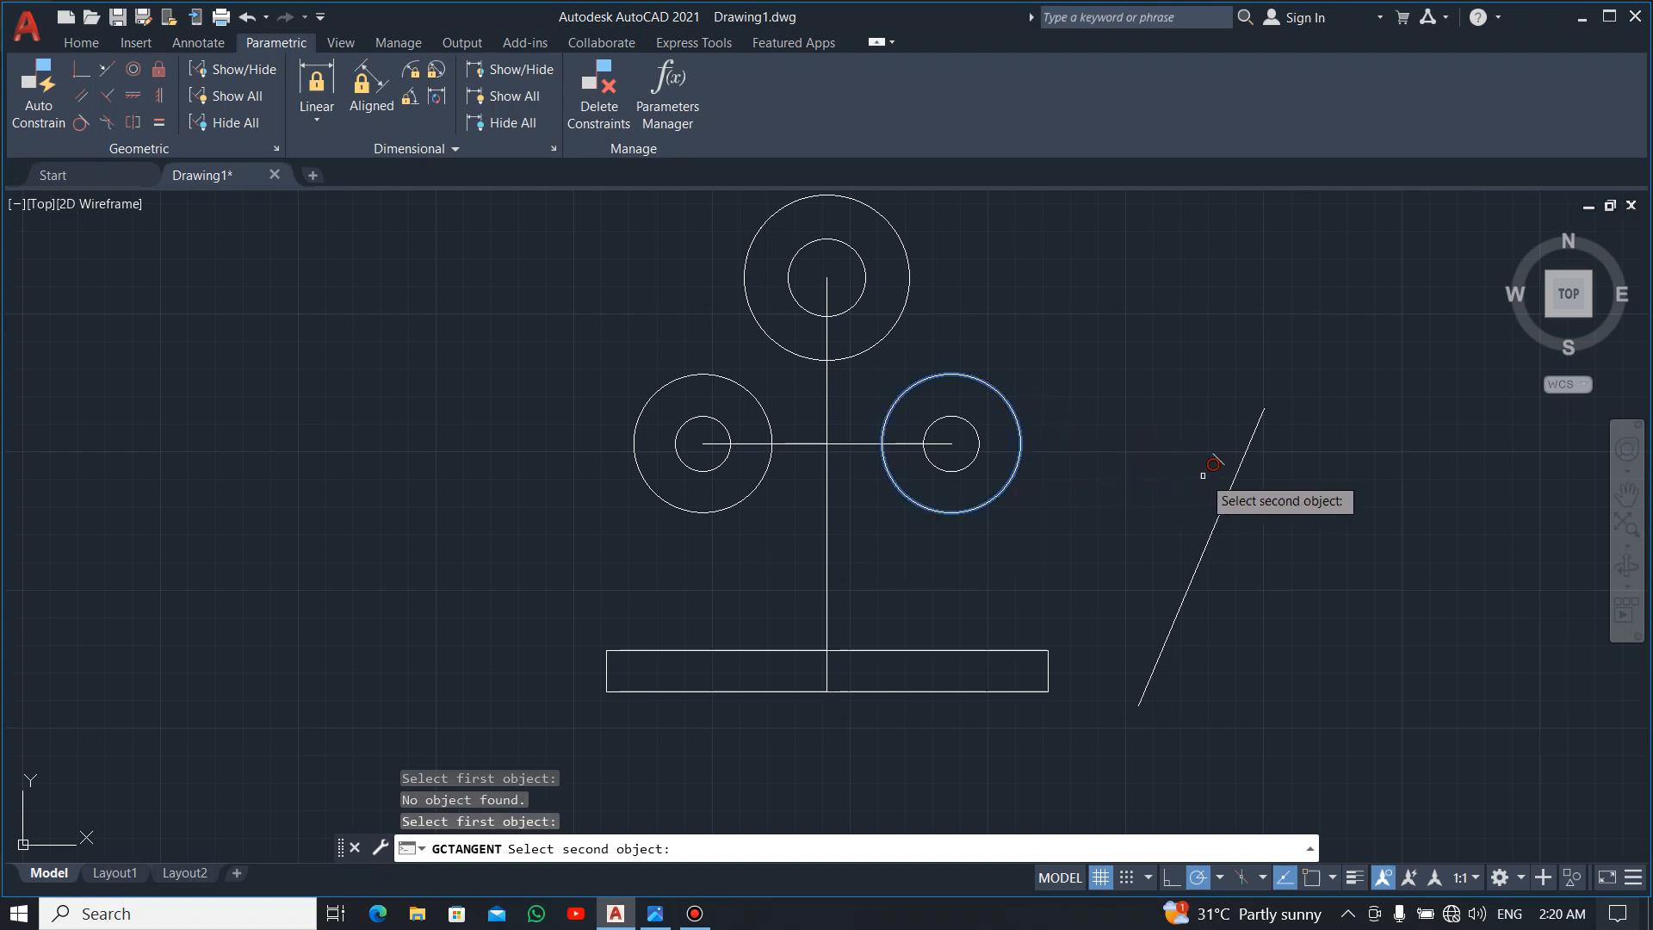
left_click(1253, 448)
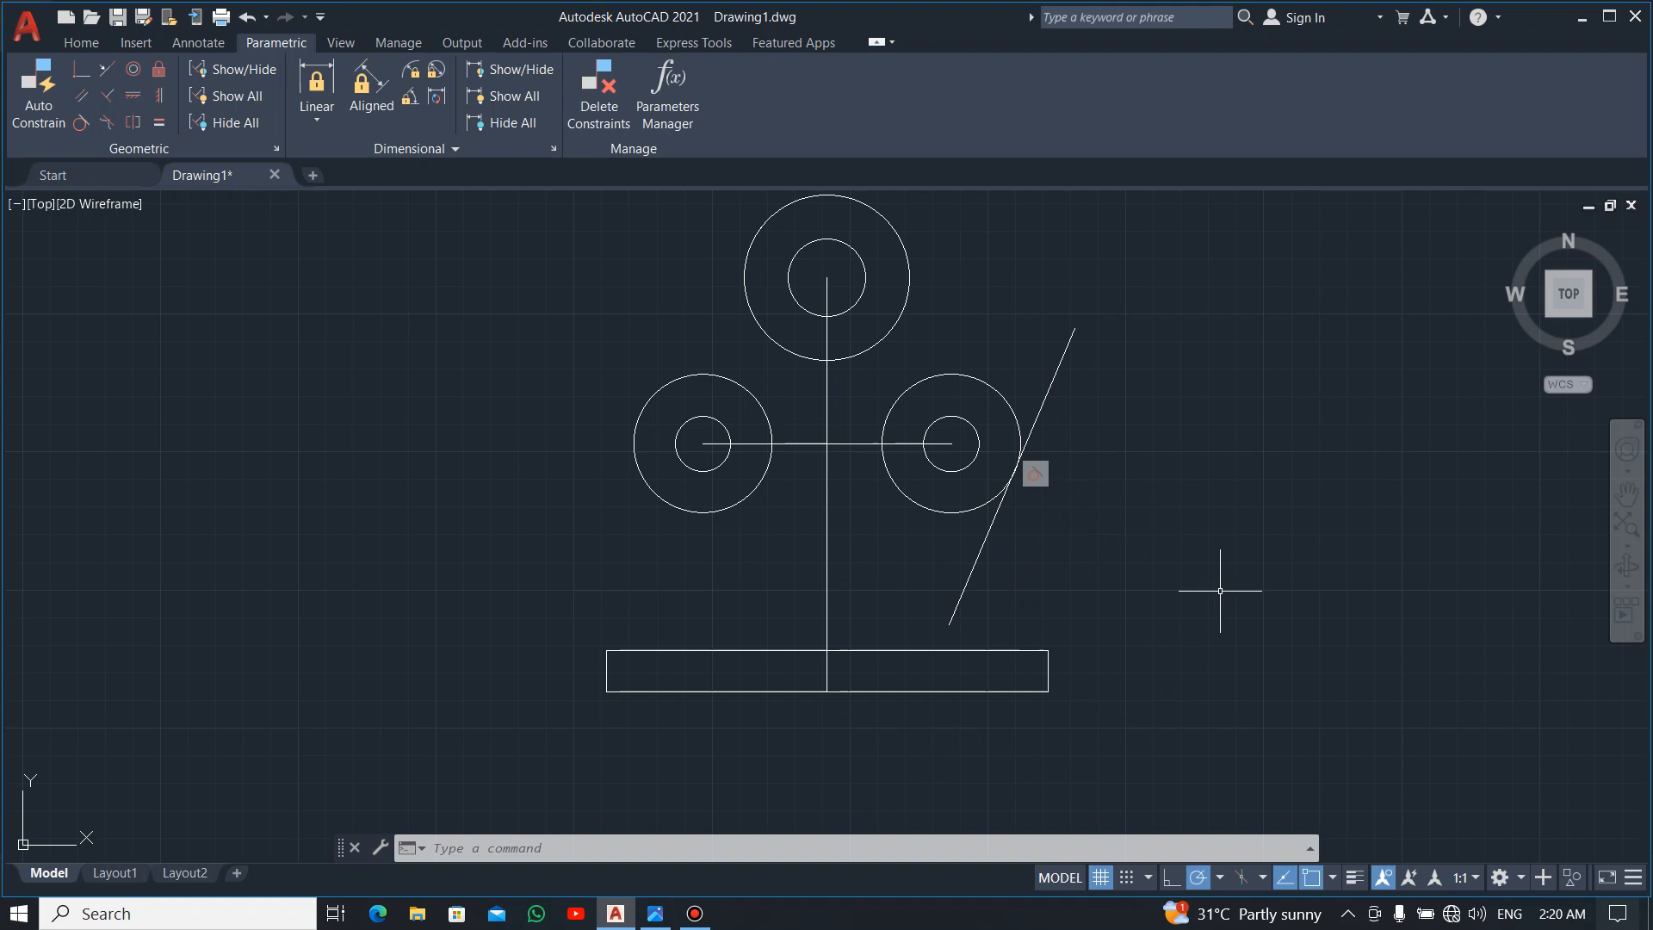
Extend the lower end of the tangent line to the top edge of the base rectangle.
type("EX")
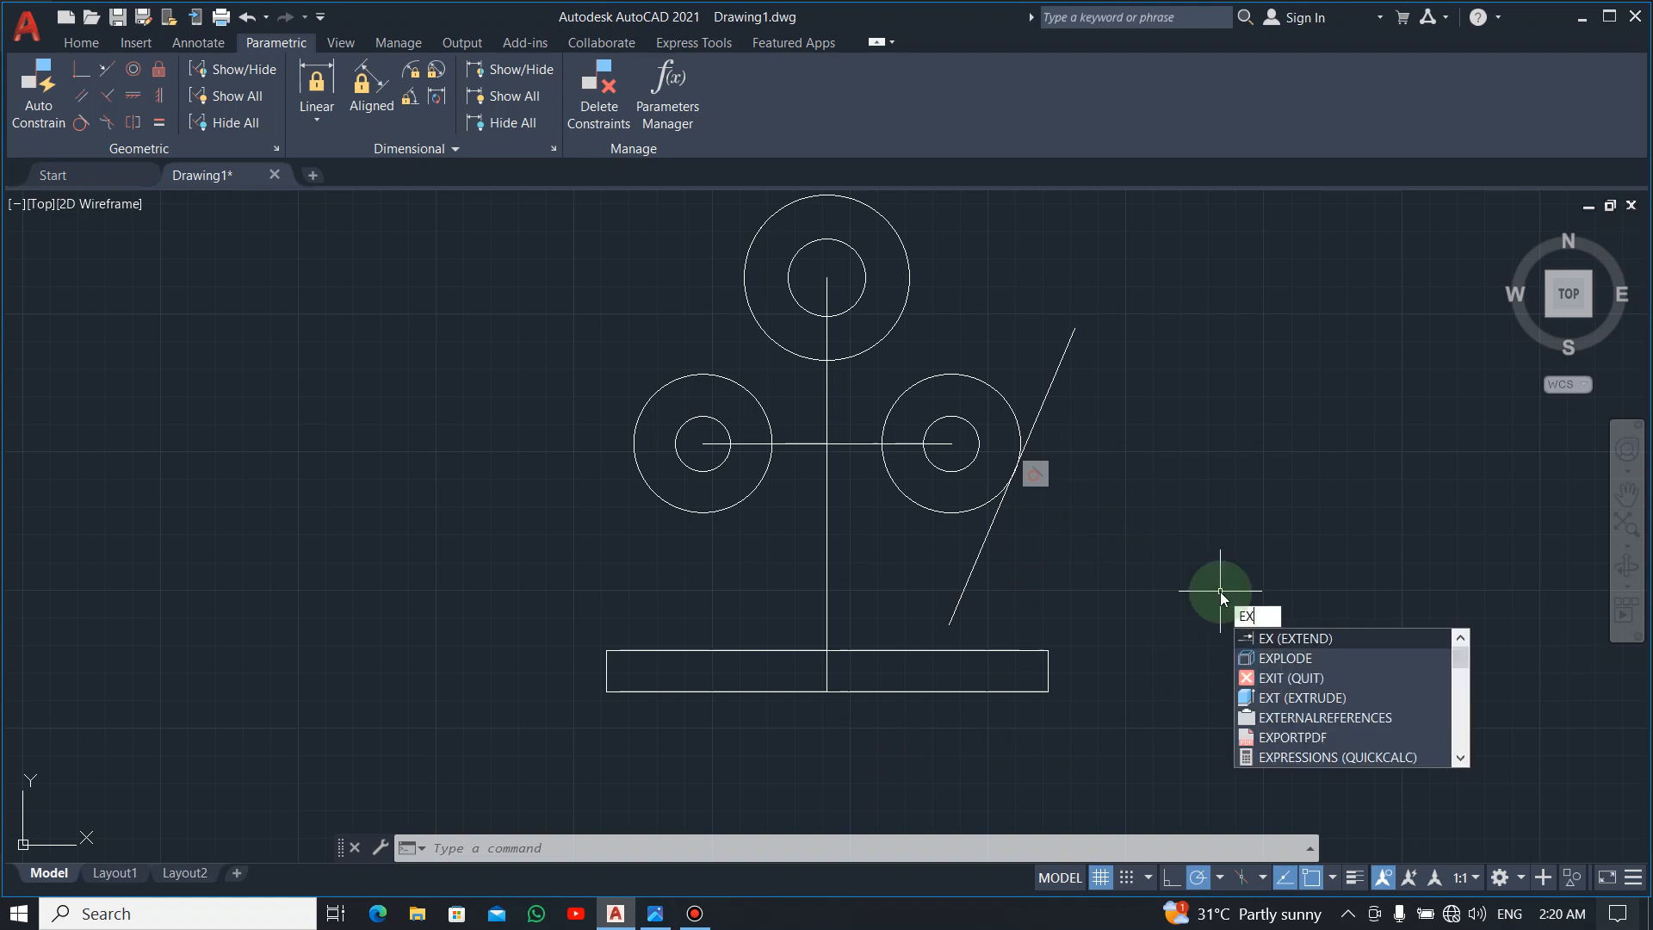
key("Return")
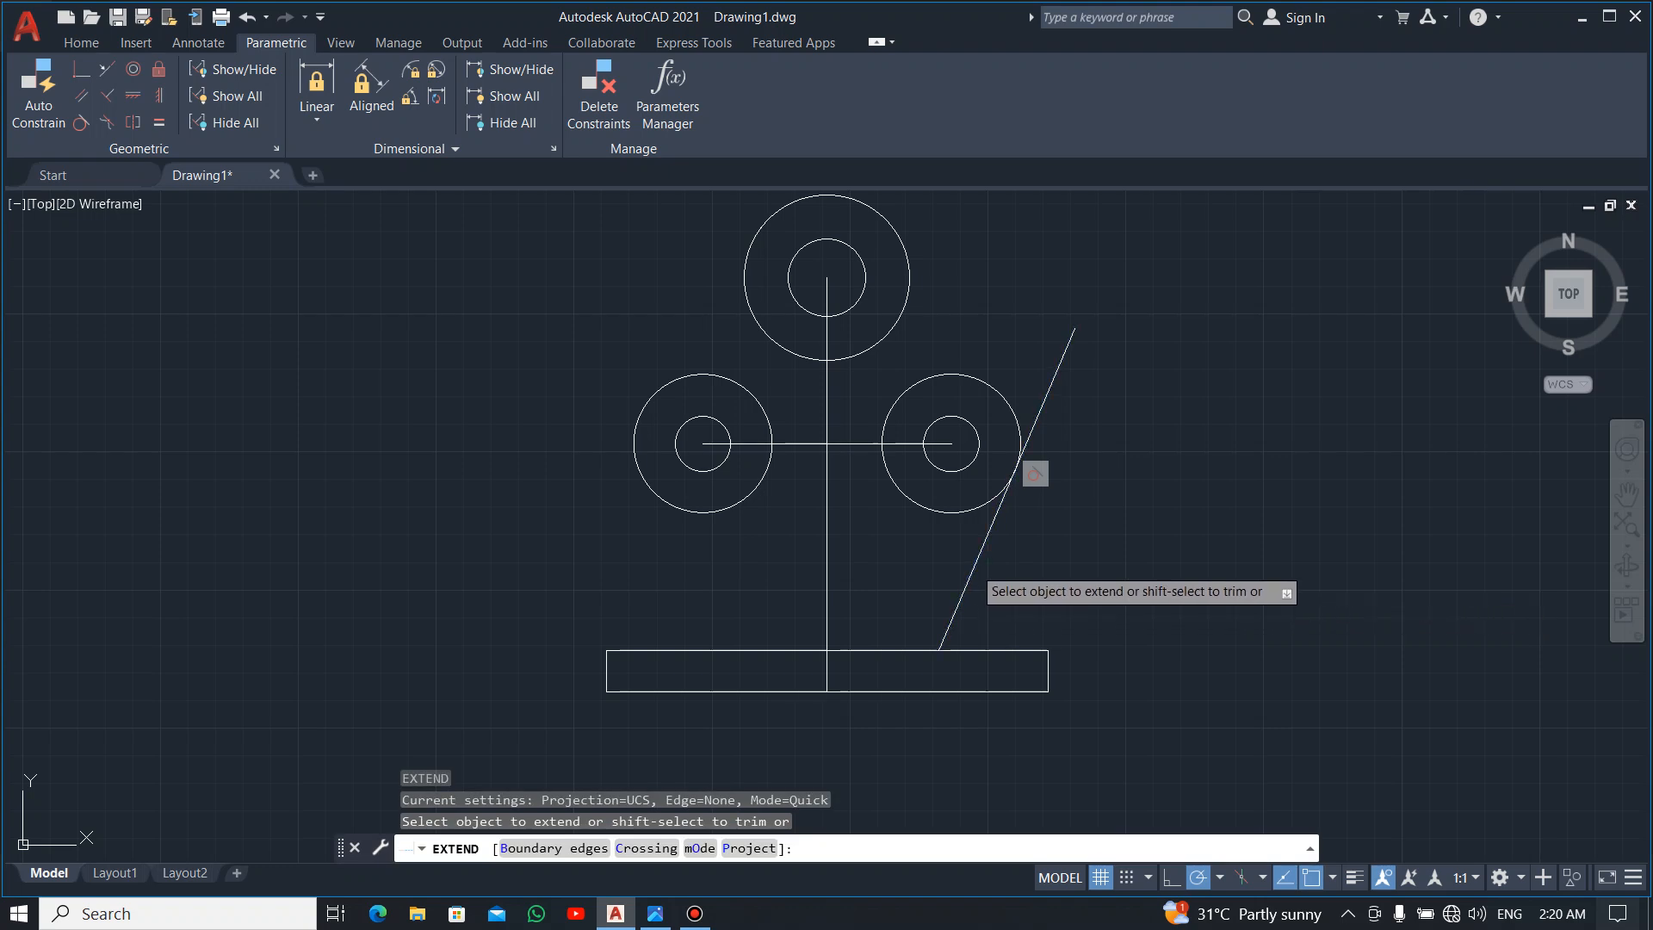
left_click(976, 564)
key("Escape")
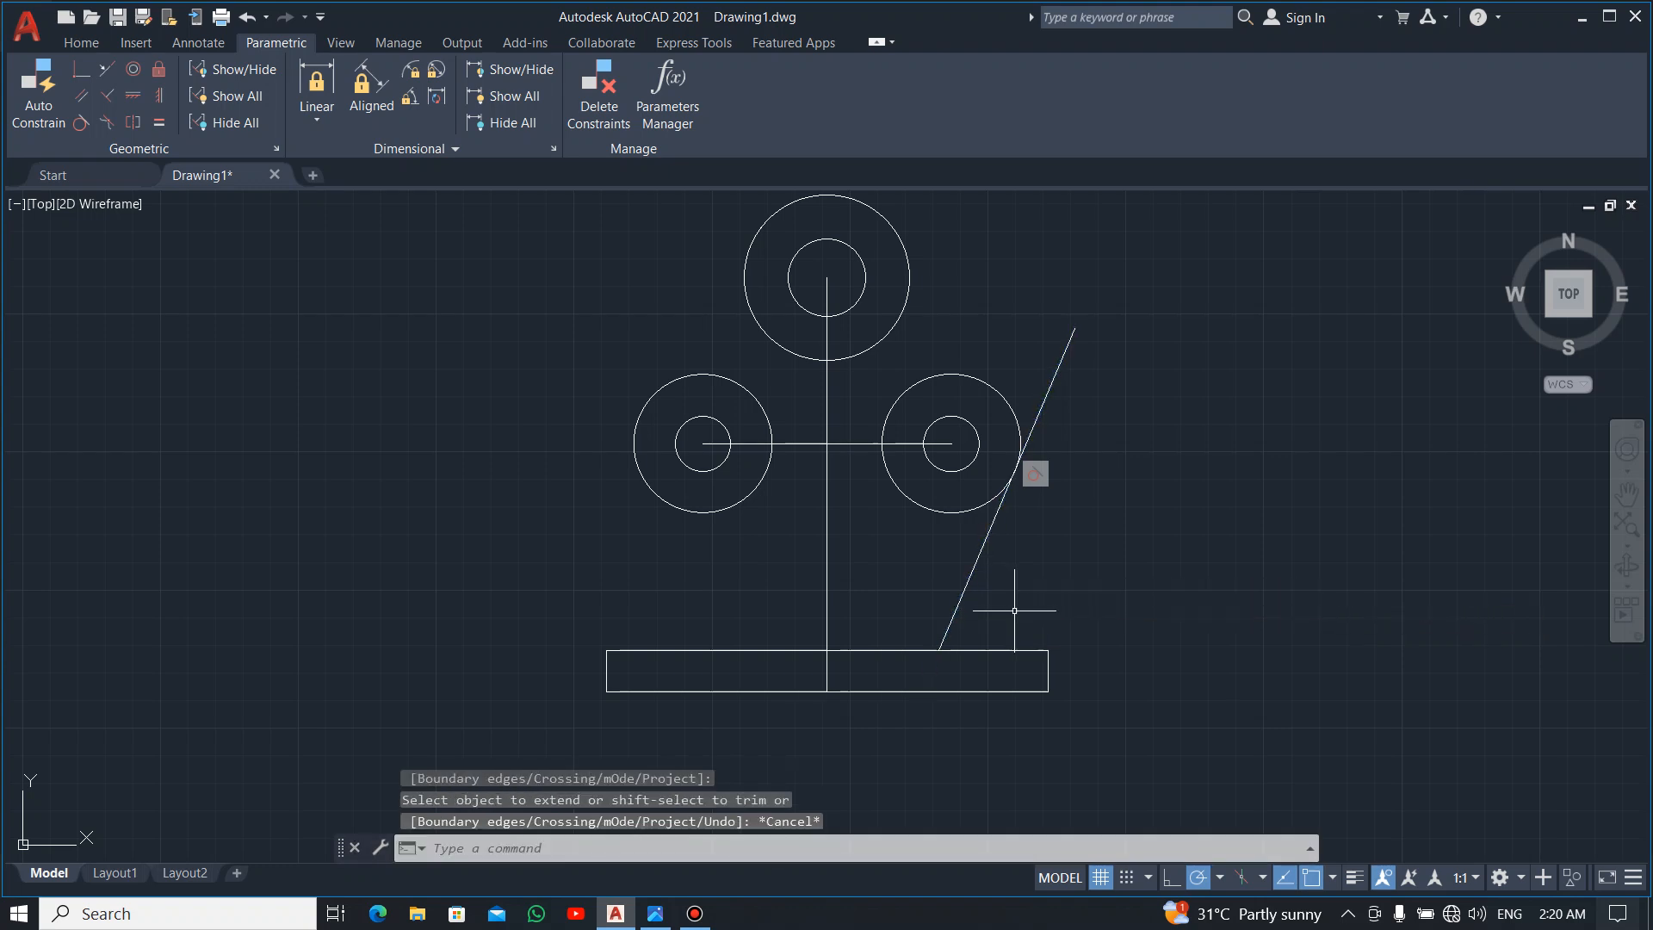
Hide the tangent constraint marker and mirror the right-hand slanted line about the vertical centre line, keeping the source line.
left_click(1050, 483)
left_click(1054, 467)
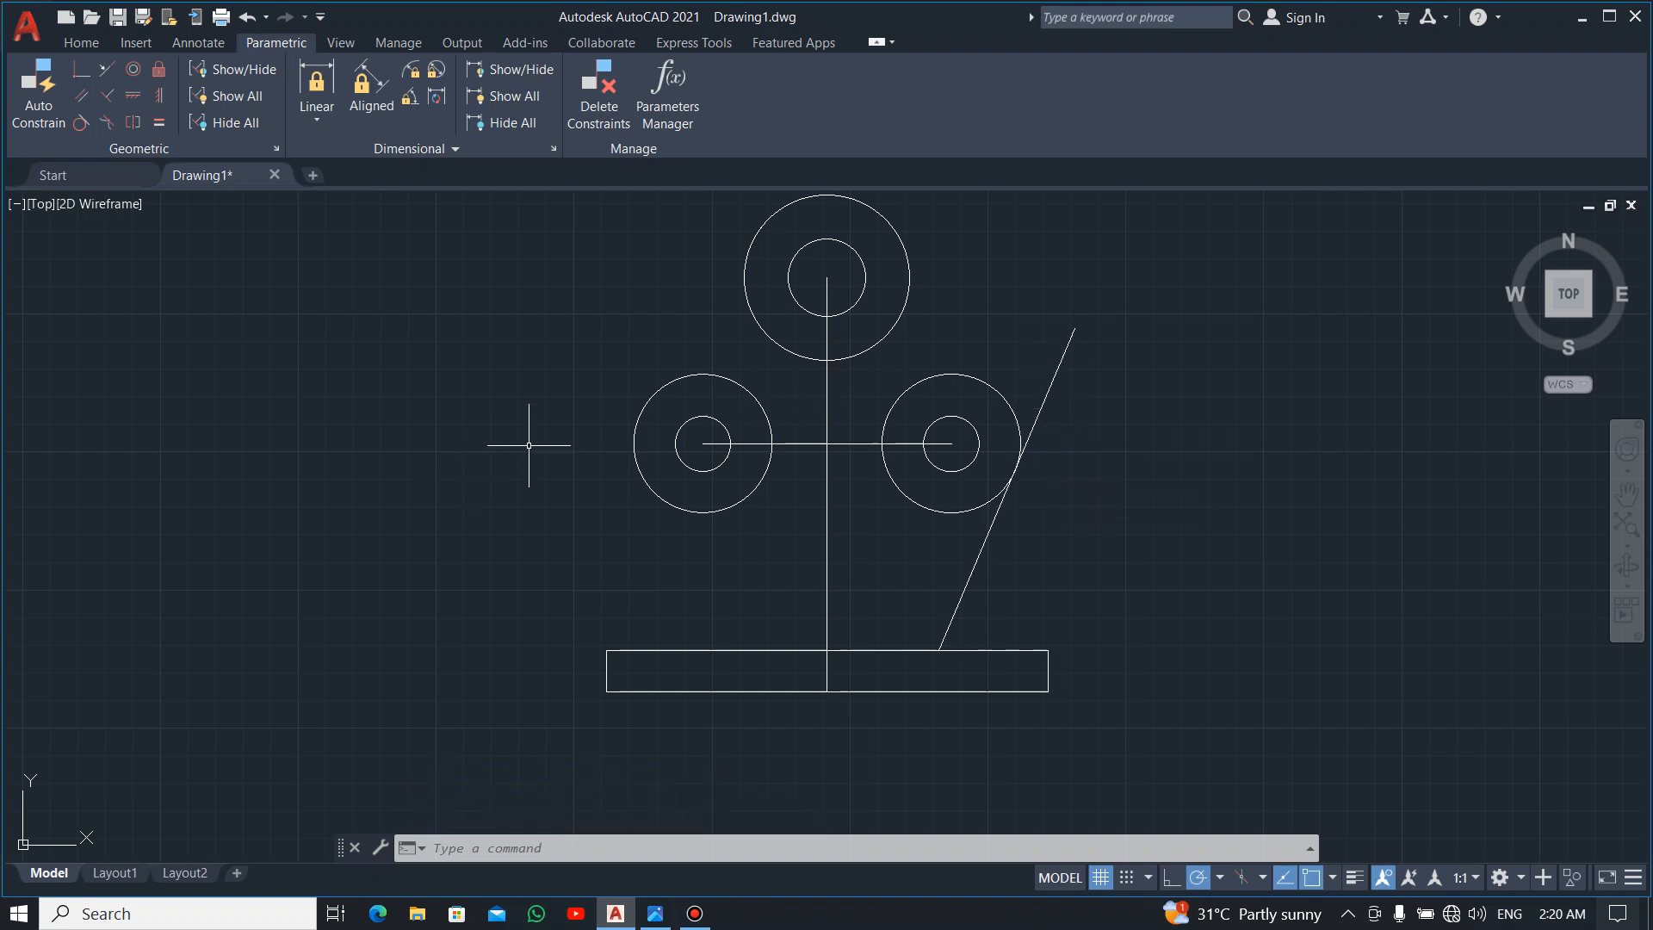
left_click(1151, 287)
left_click(1067, 346)
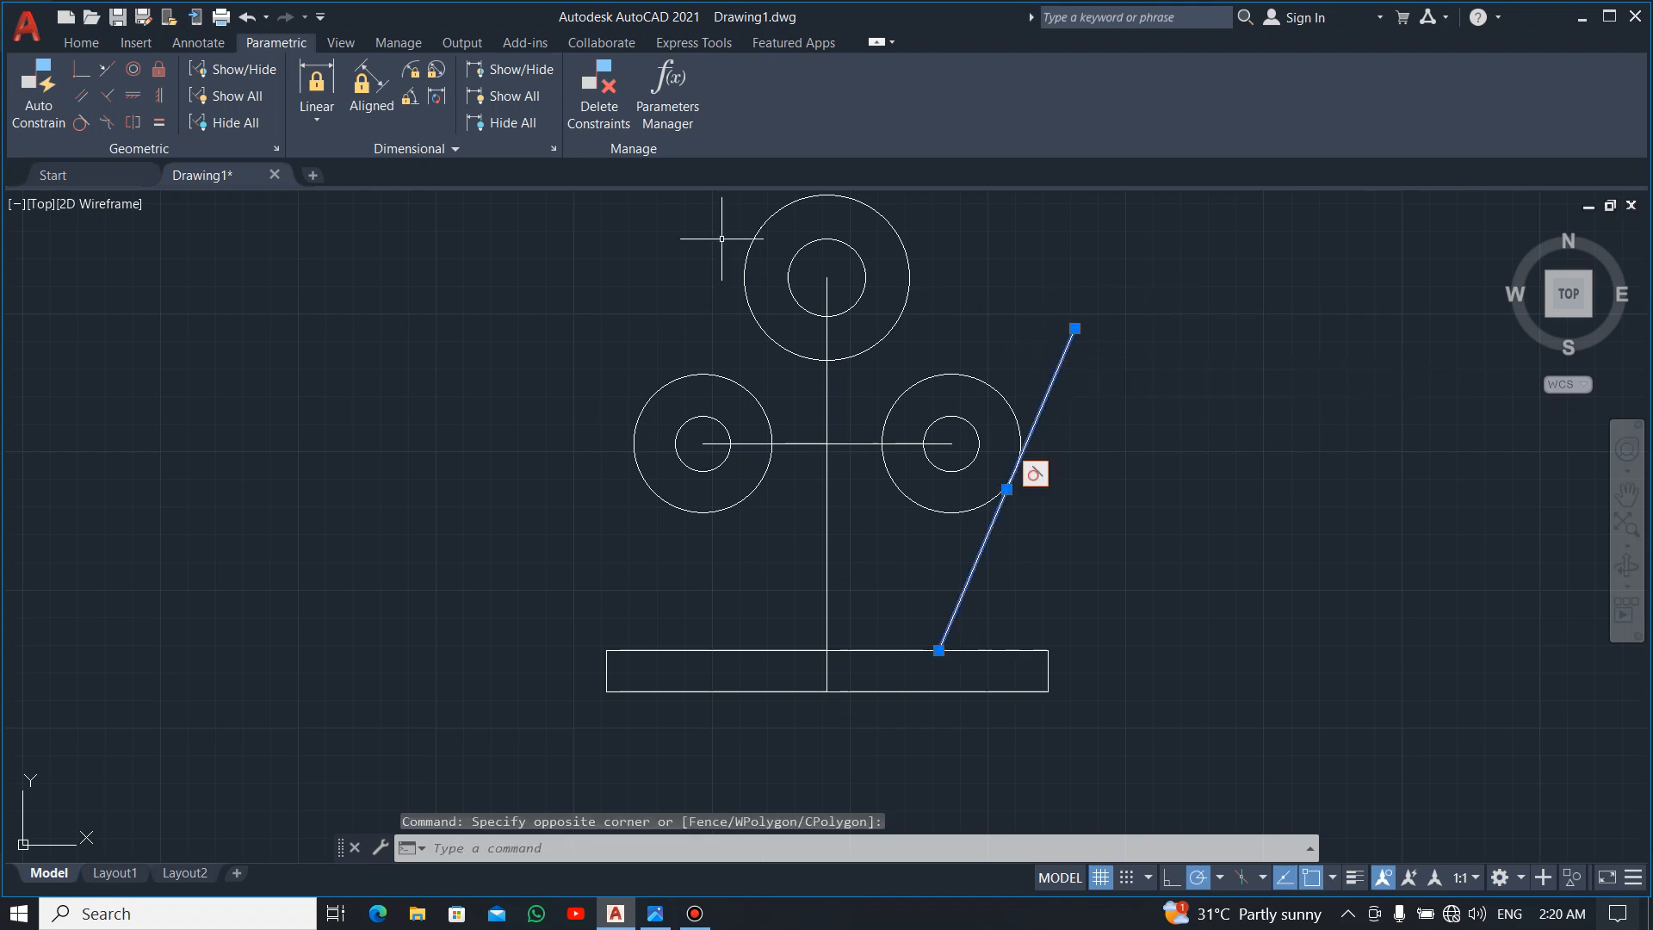
left_click(83, 45)
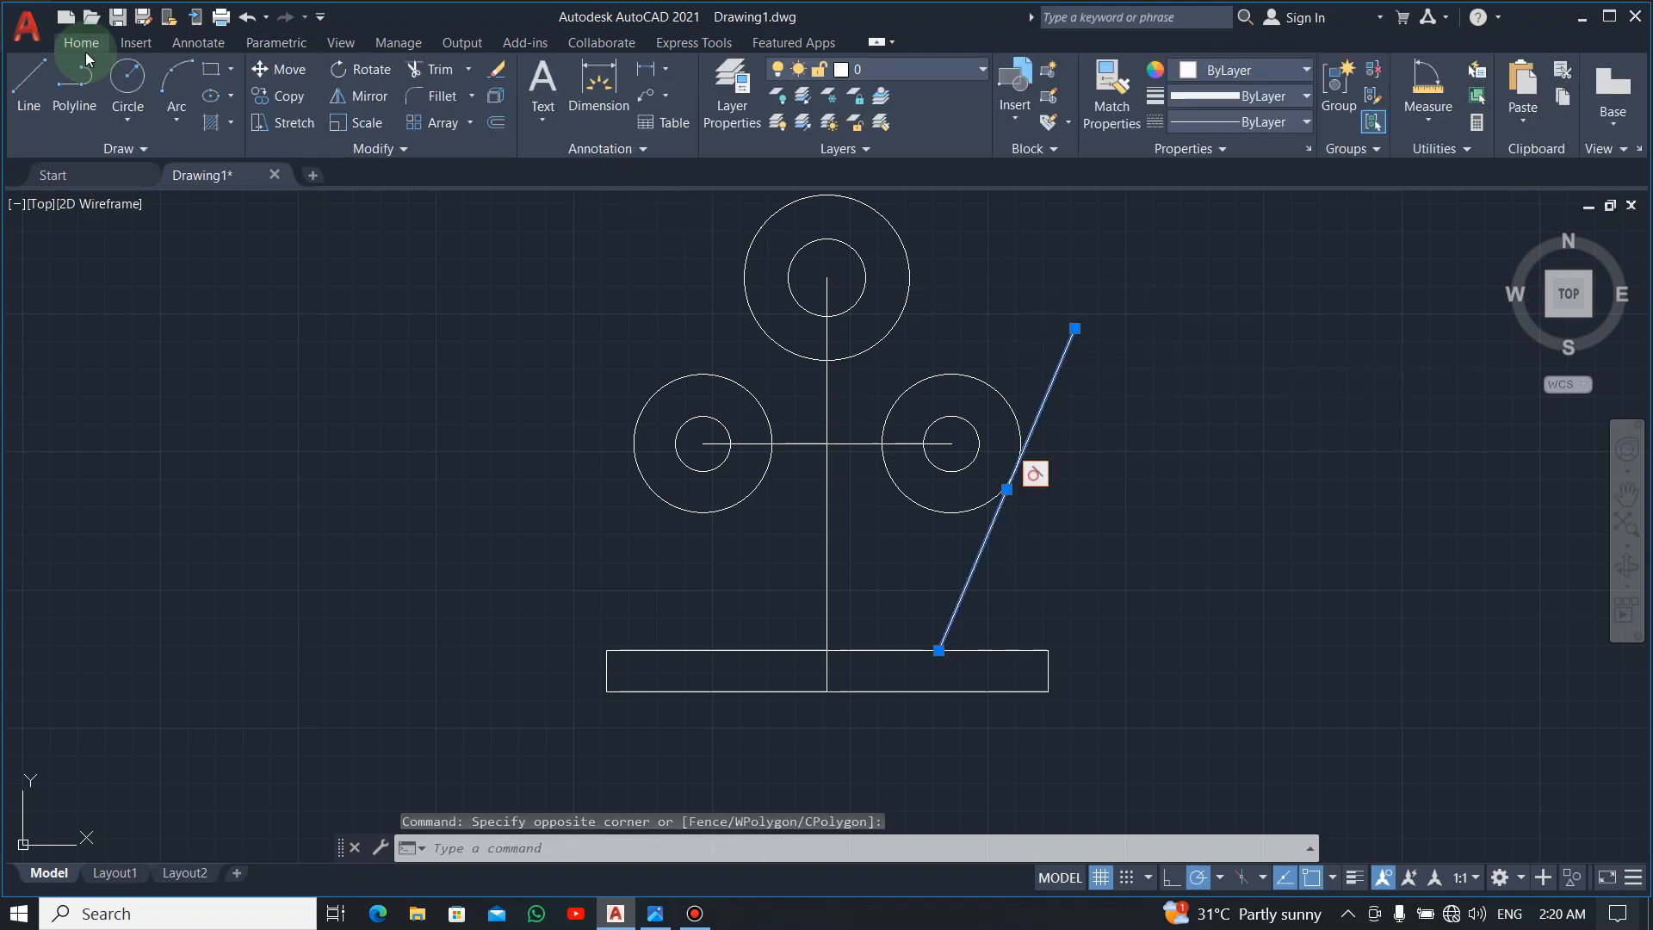
left_click(379, 106)
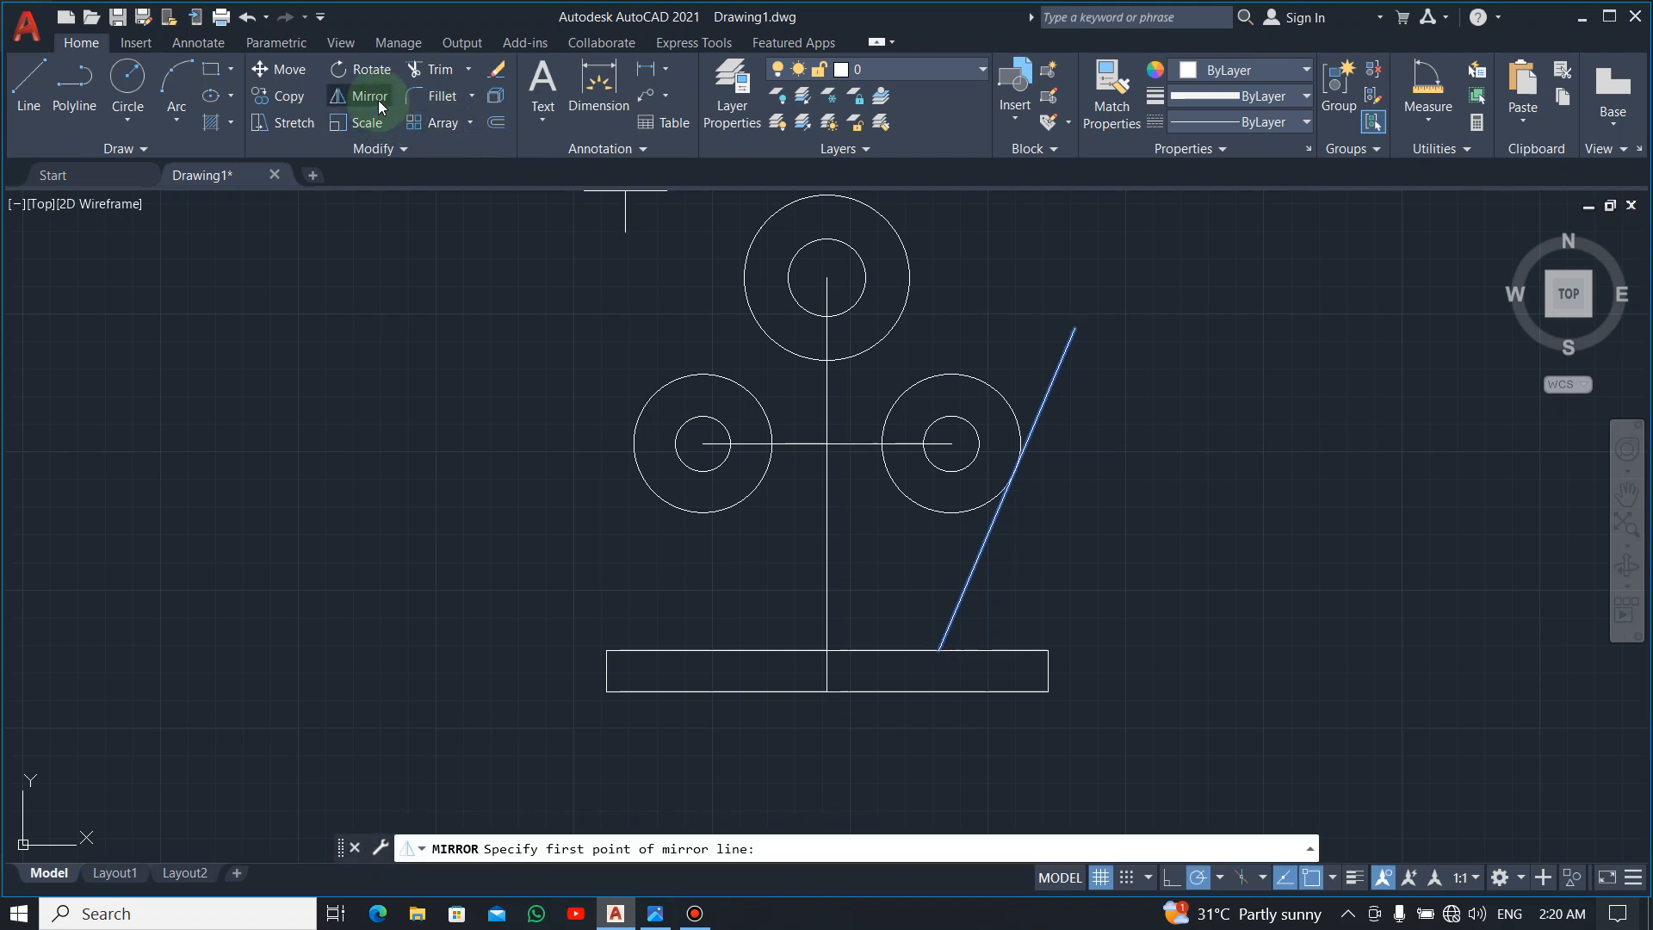
left_click(826, 670)
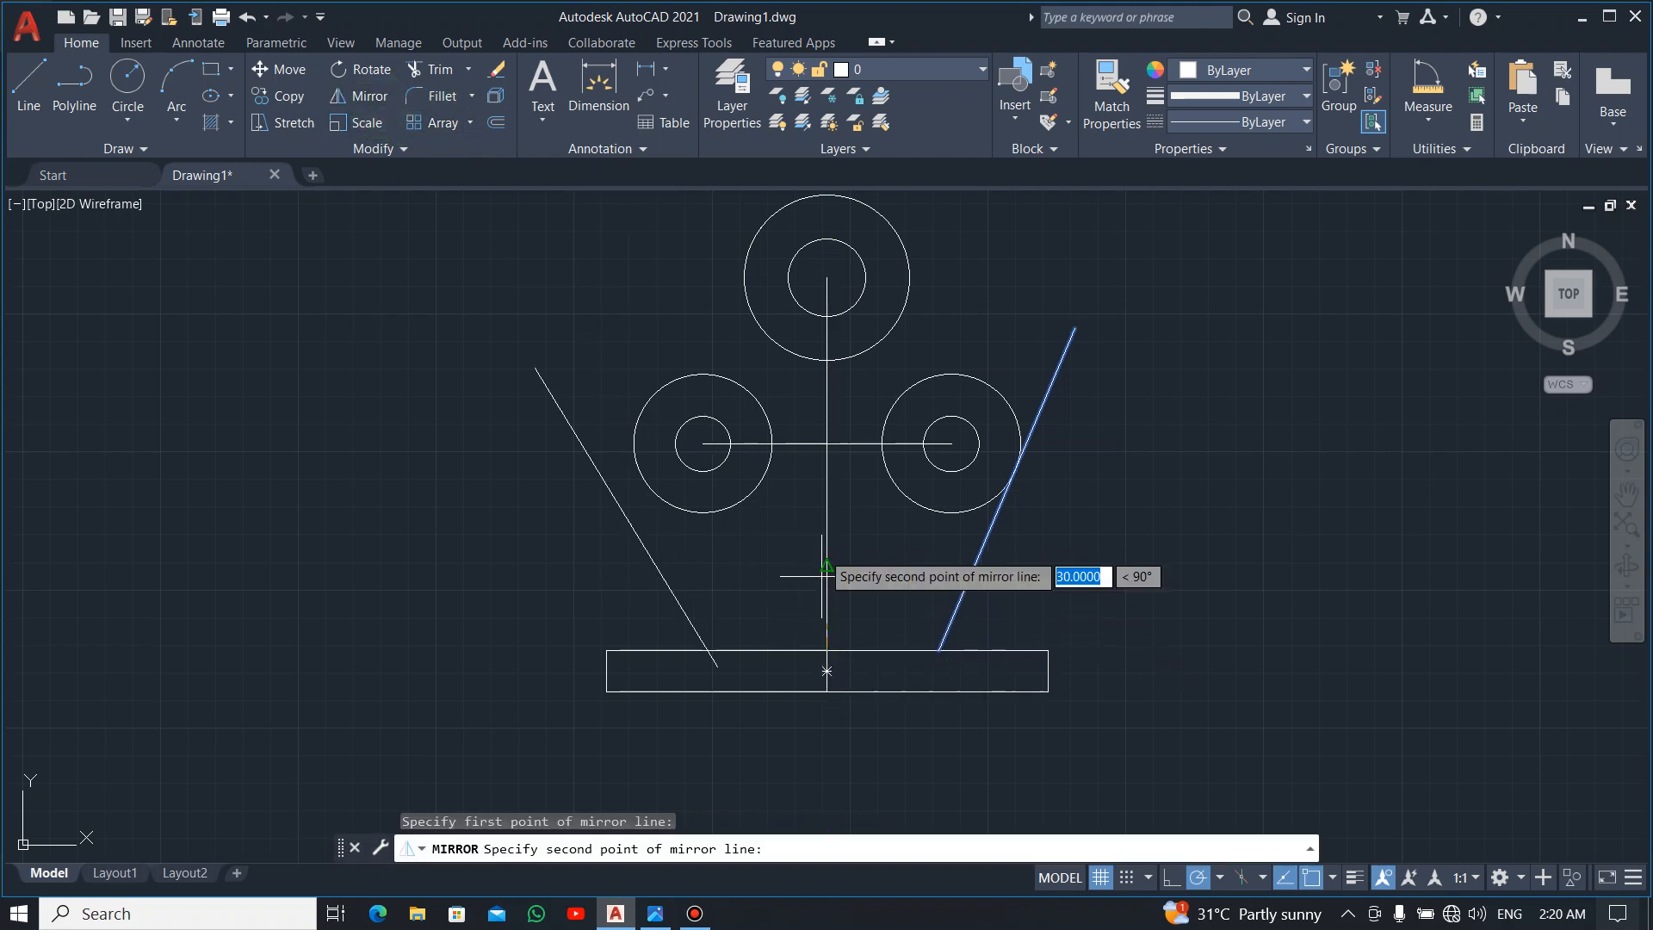
left_click(826, 383)
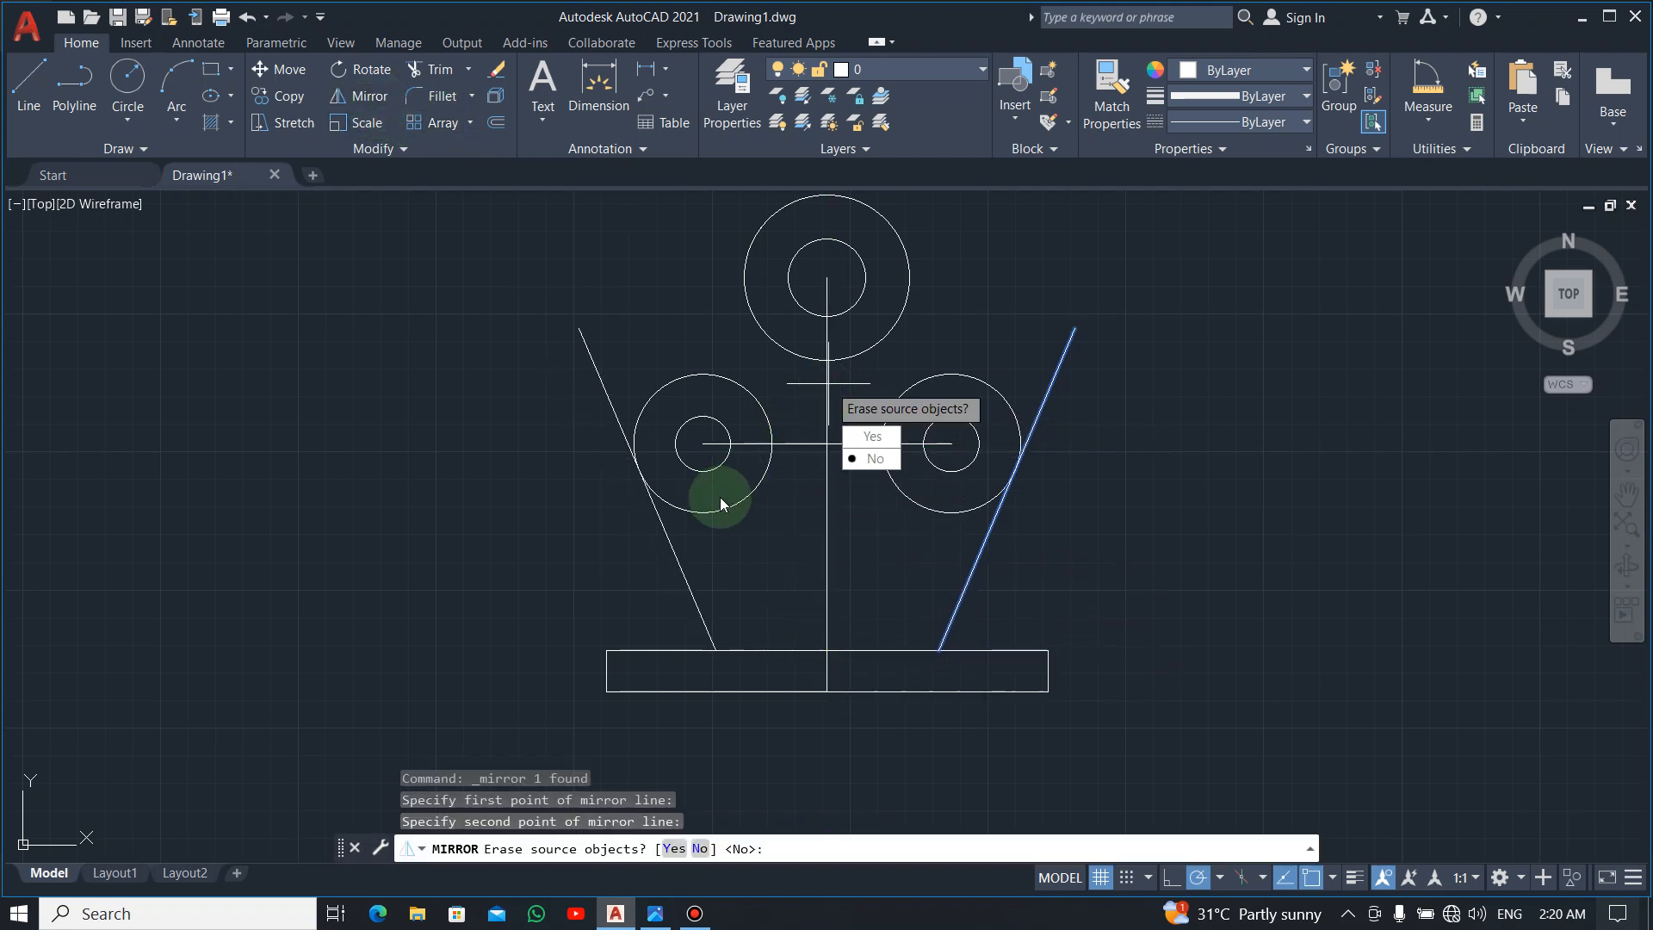
left_click(873, 459)
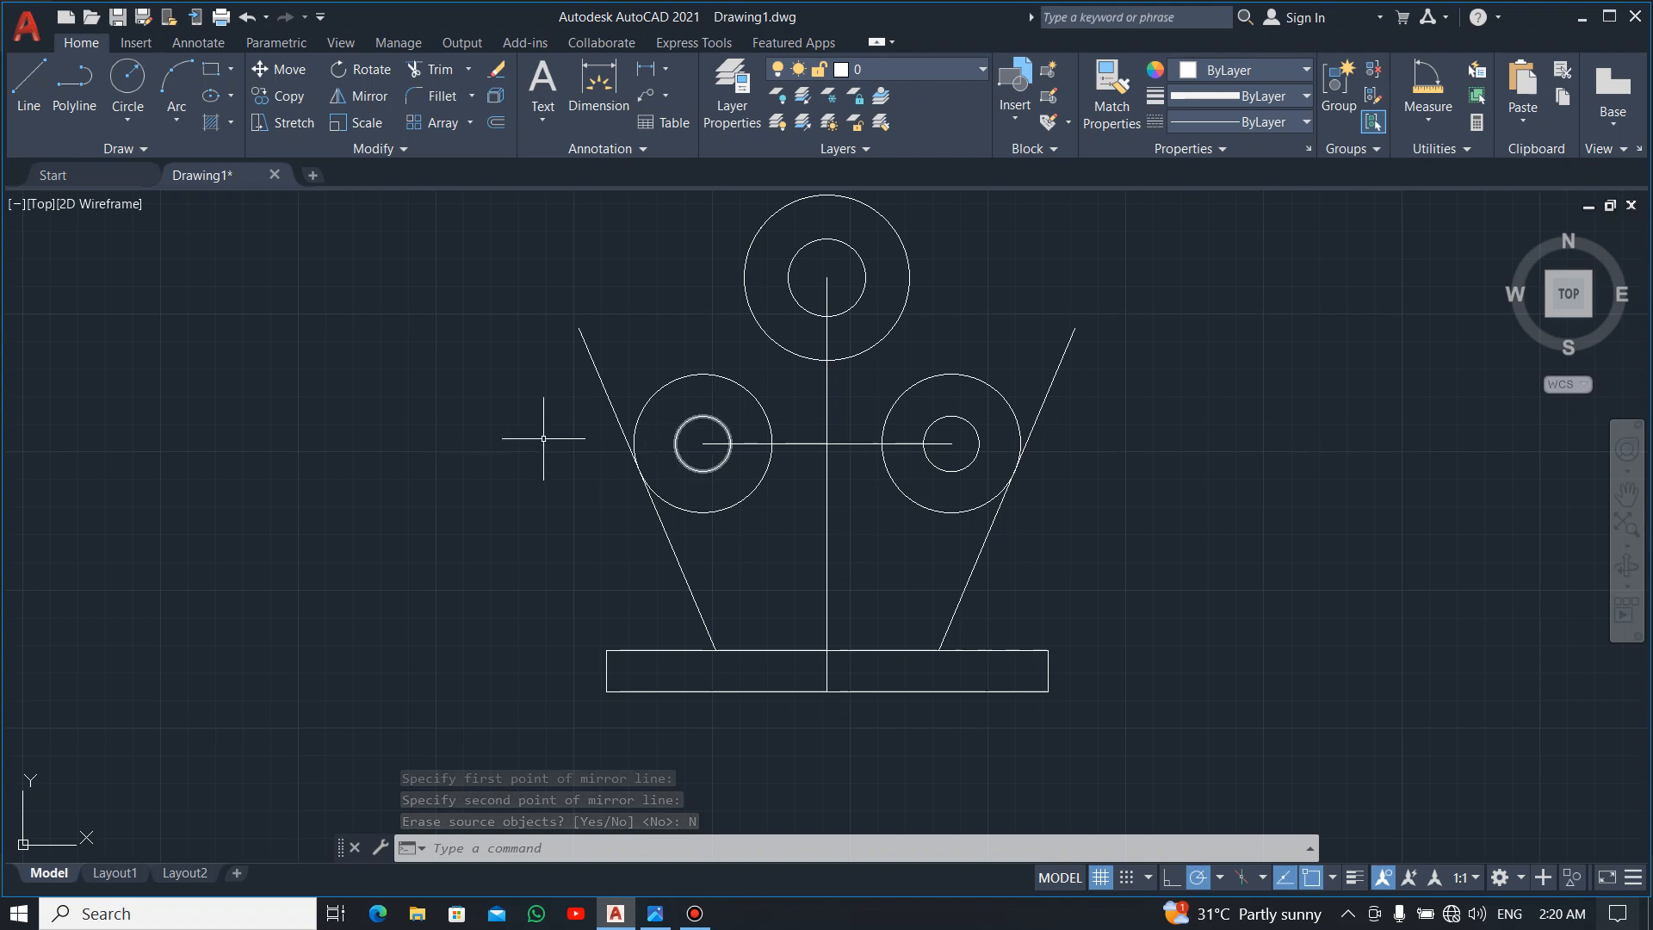
Trim the upper ends of both slanted leg lines back to their tangent points on the side circles.
type("tr")
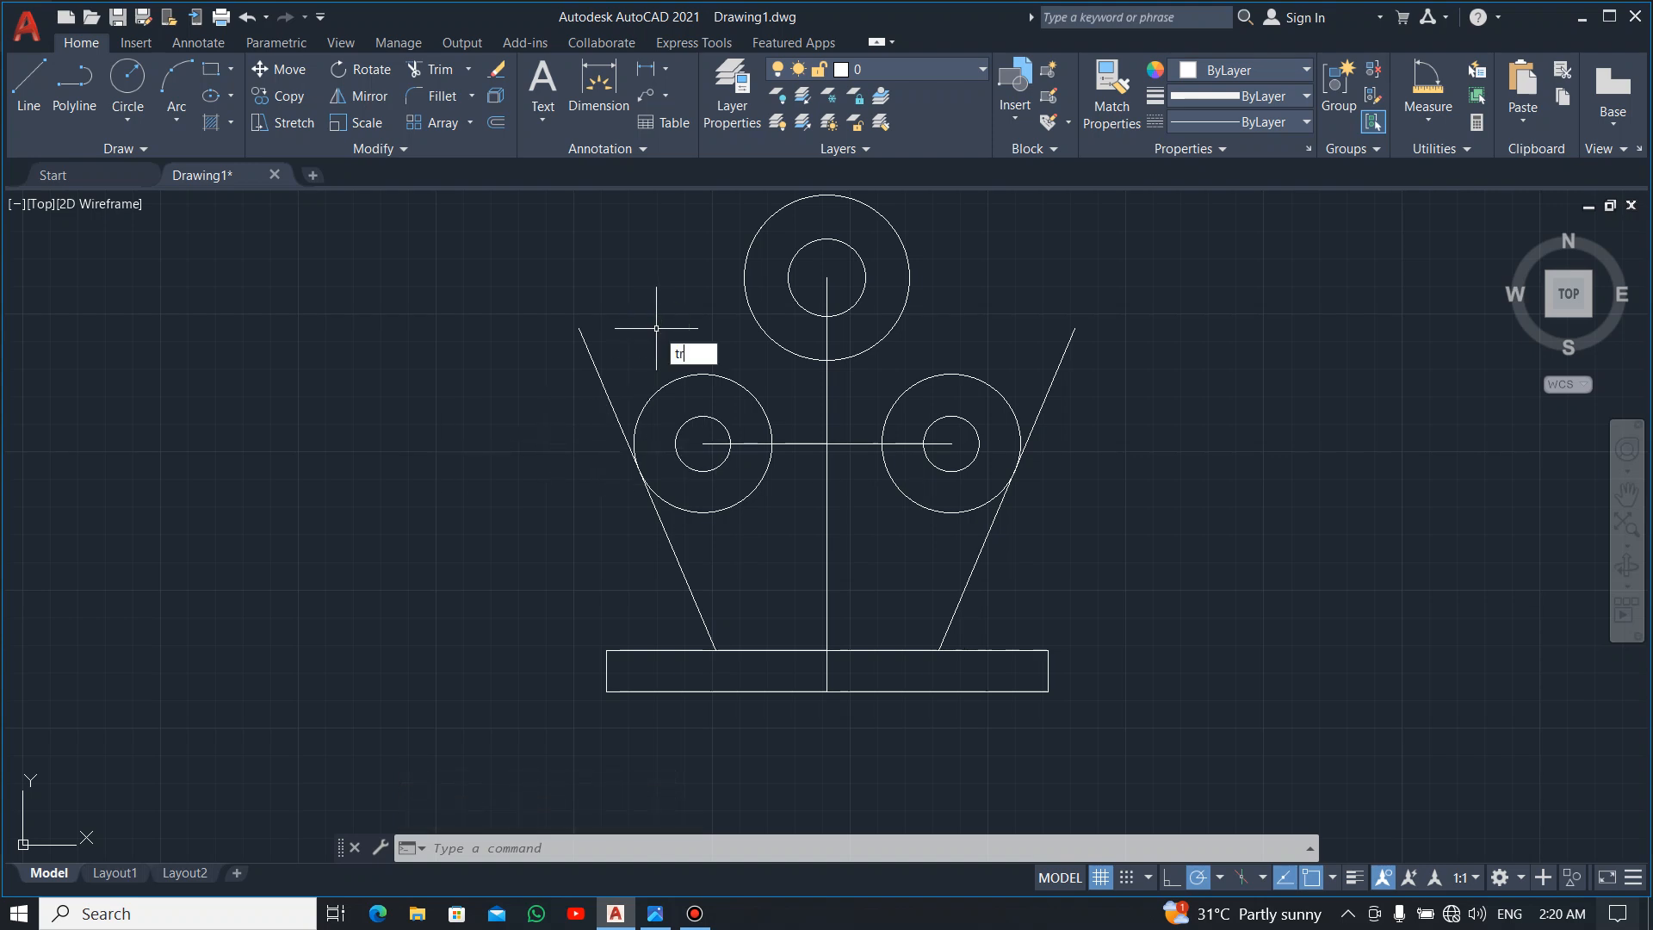
key("Return")
left_click(1043, 326)
left_click(1160, 441)
key("Return")
key("Escape")
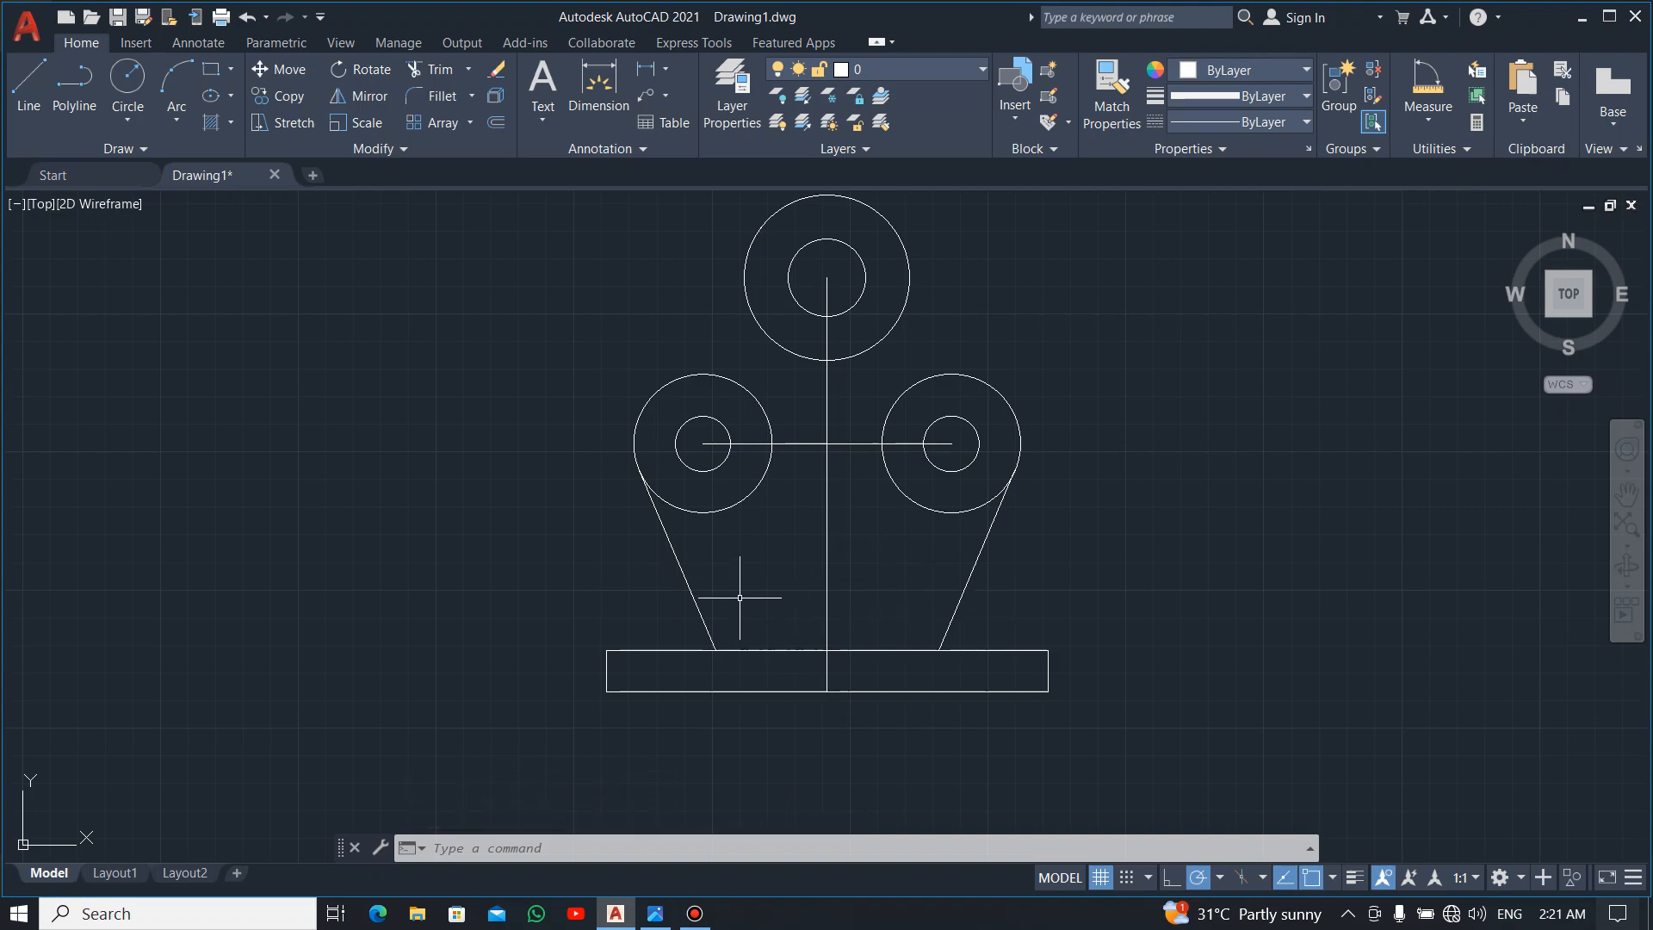
Check the leg angle in the reference image, then measure the angle between the two slanted leg lines.
key("alt+Tab")
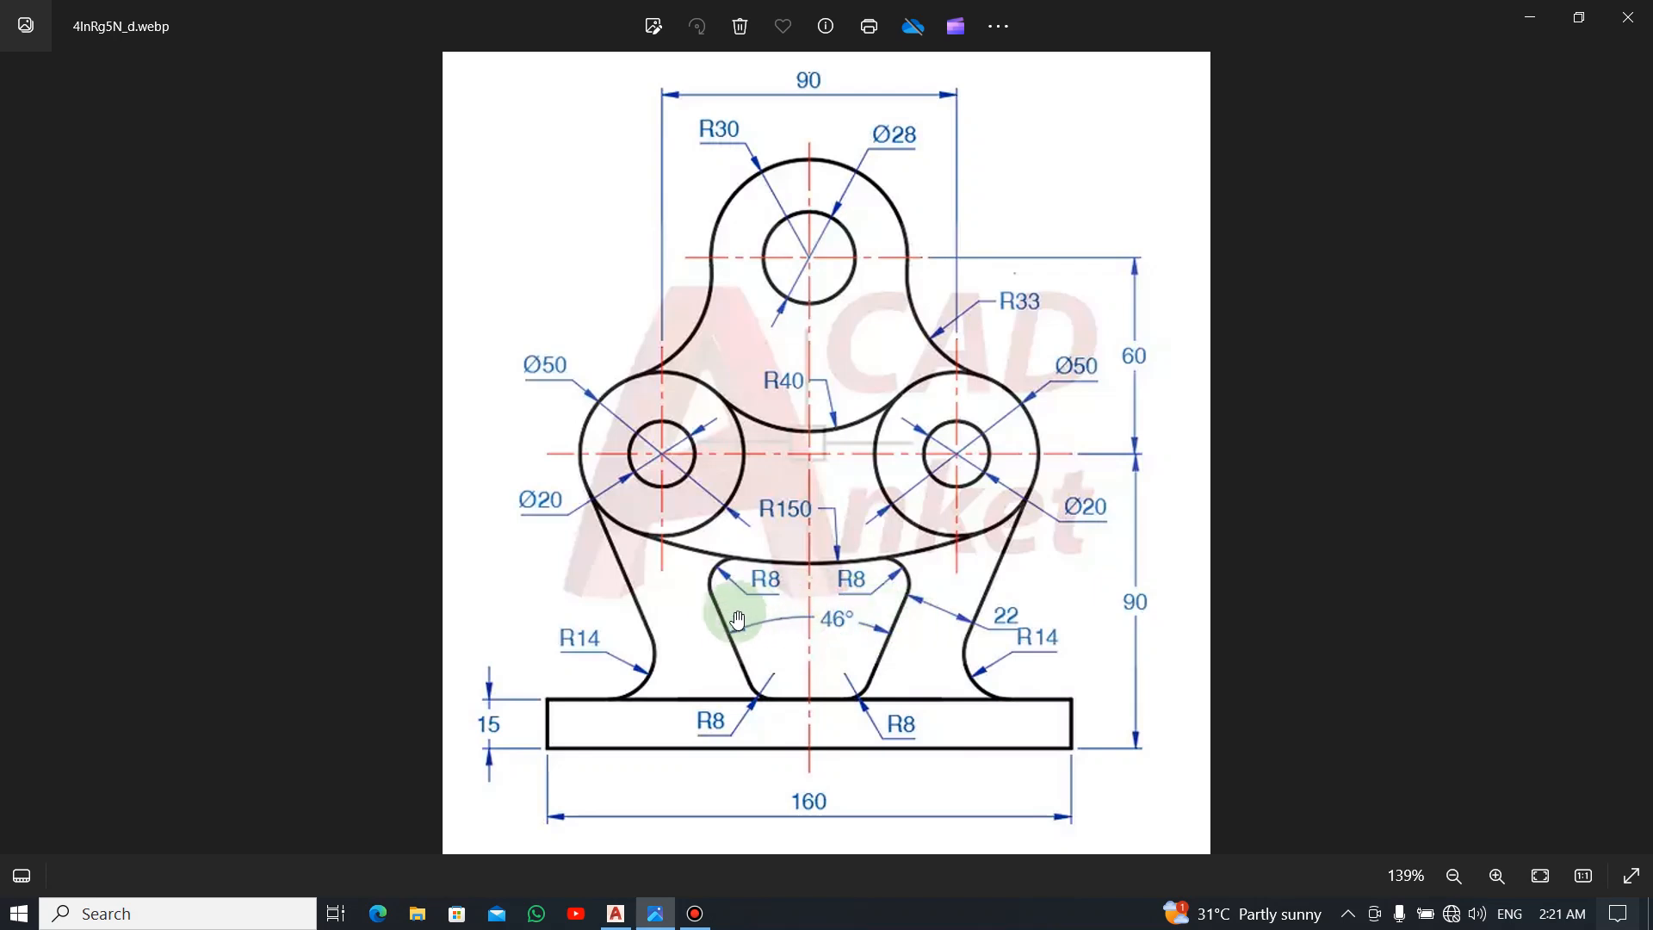
key("alt+Tab")
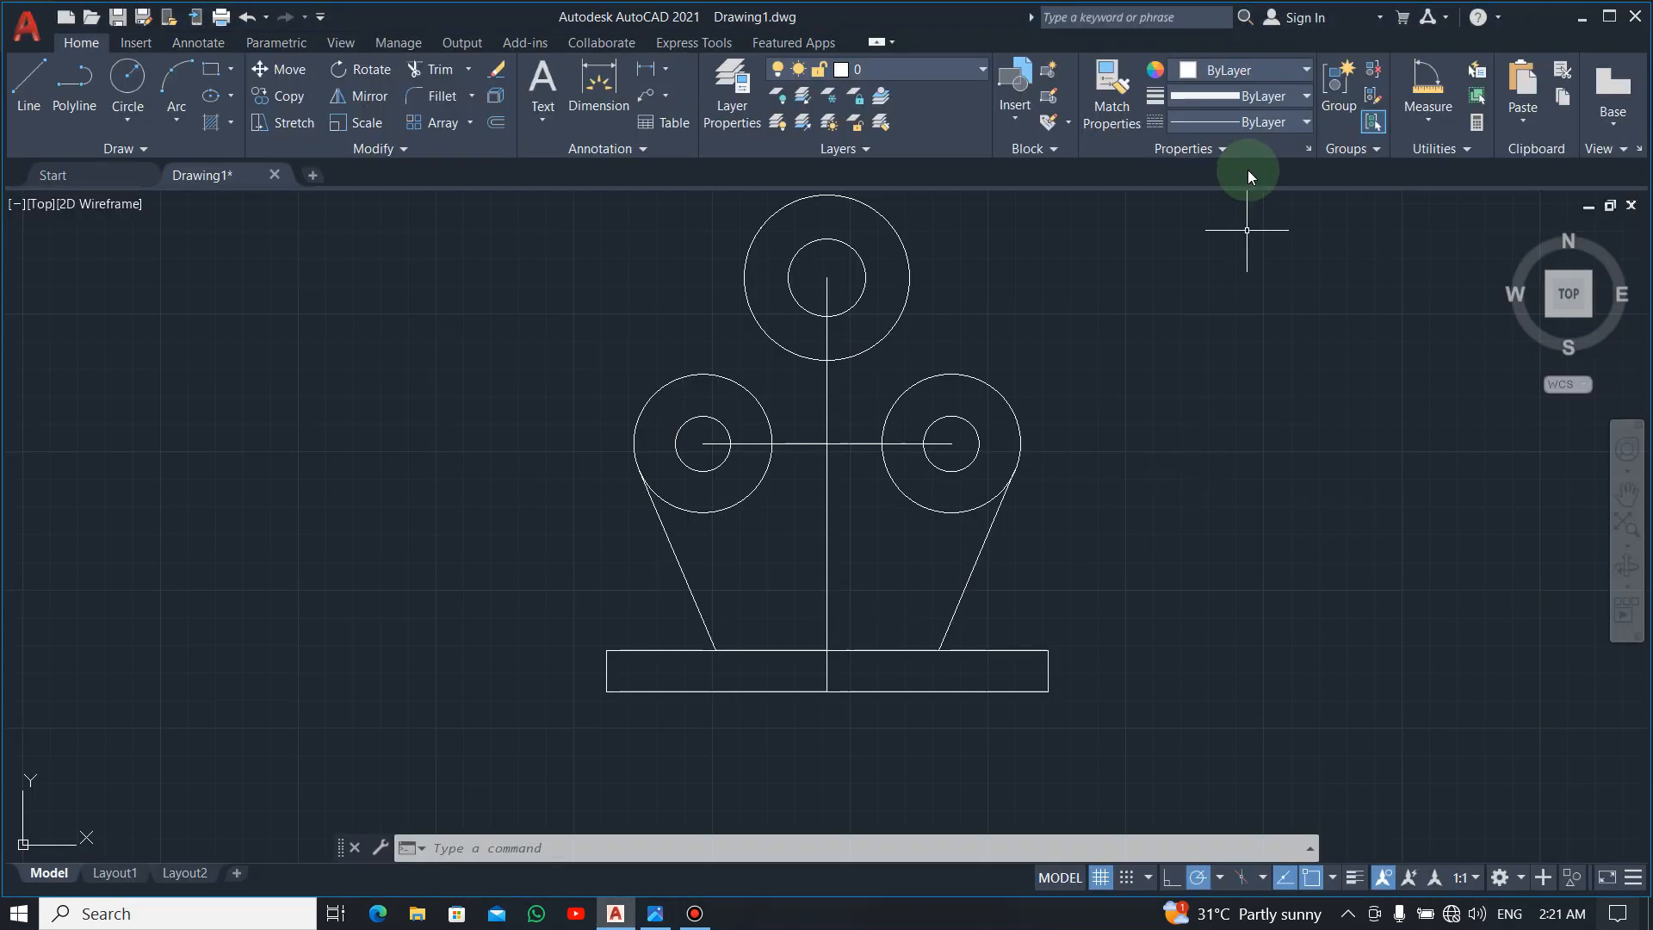
left_click(1426, 118)
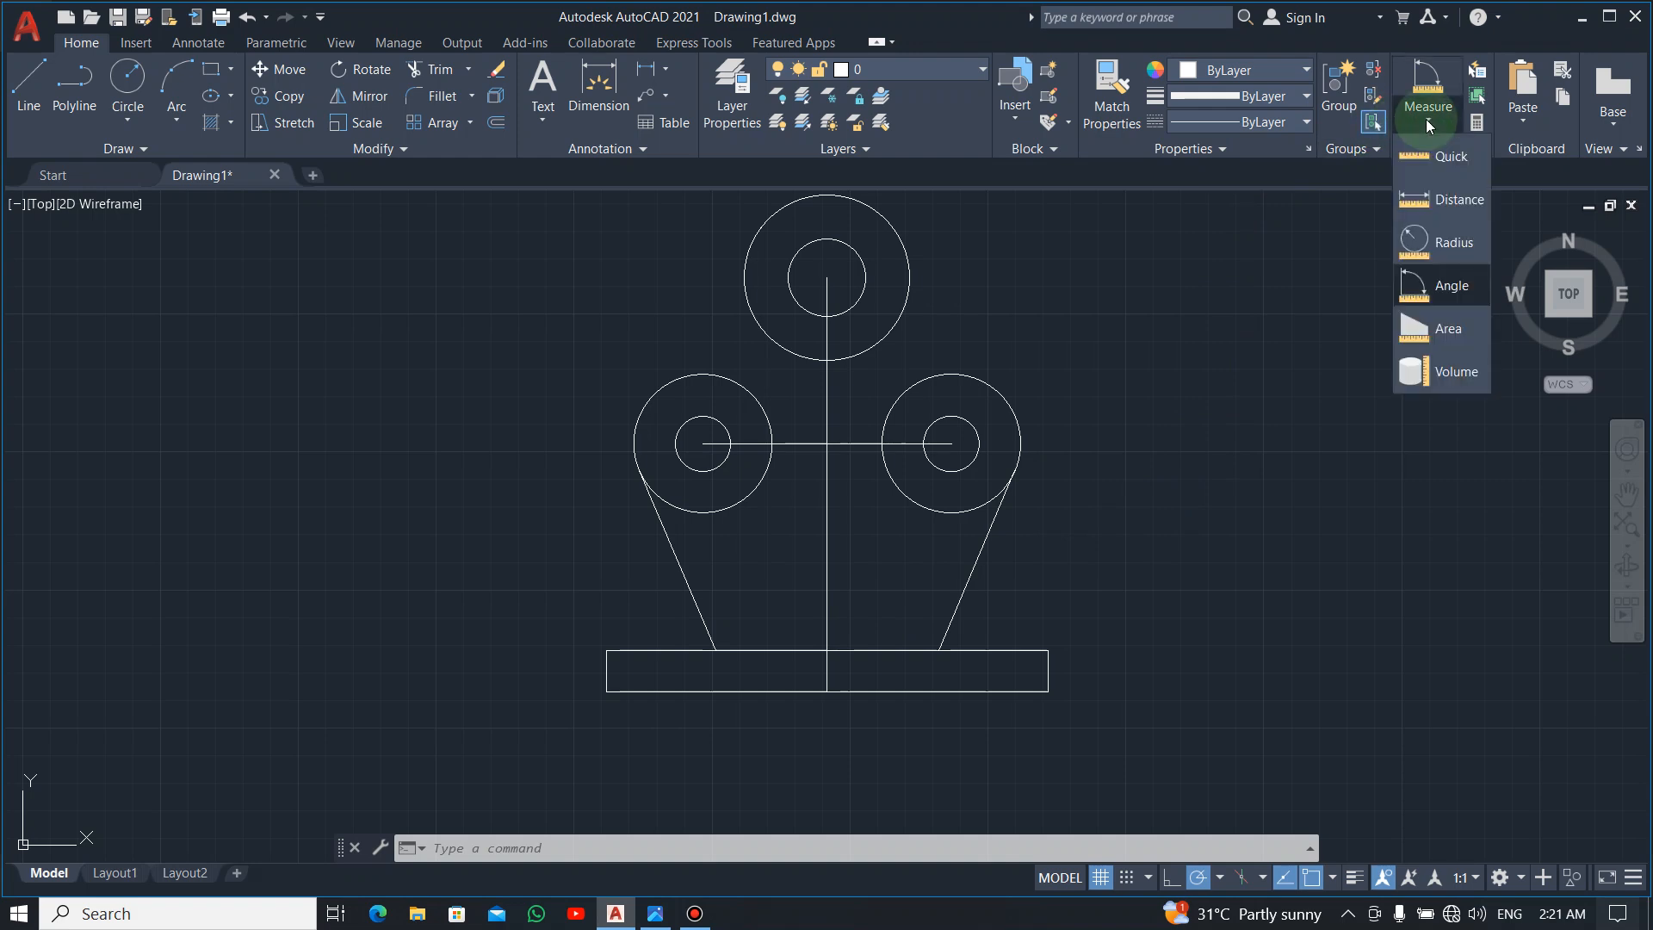
left_click(1451, 289)
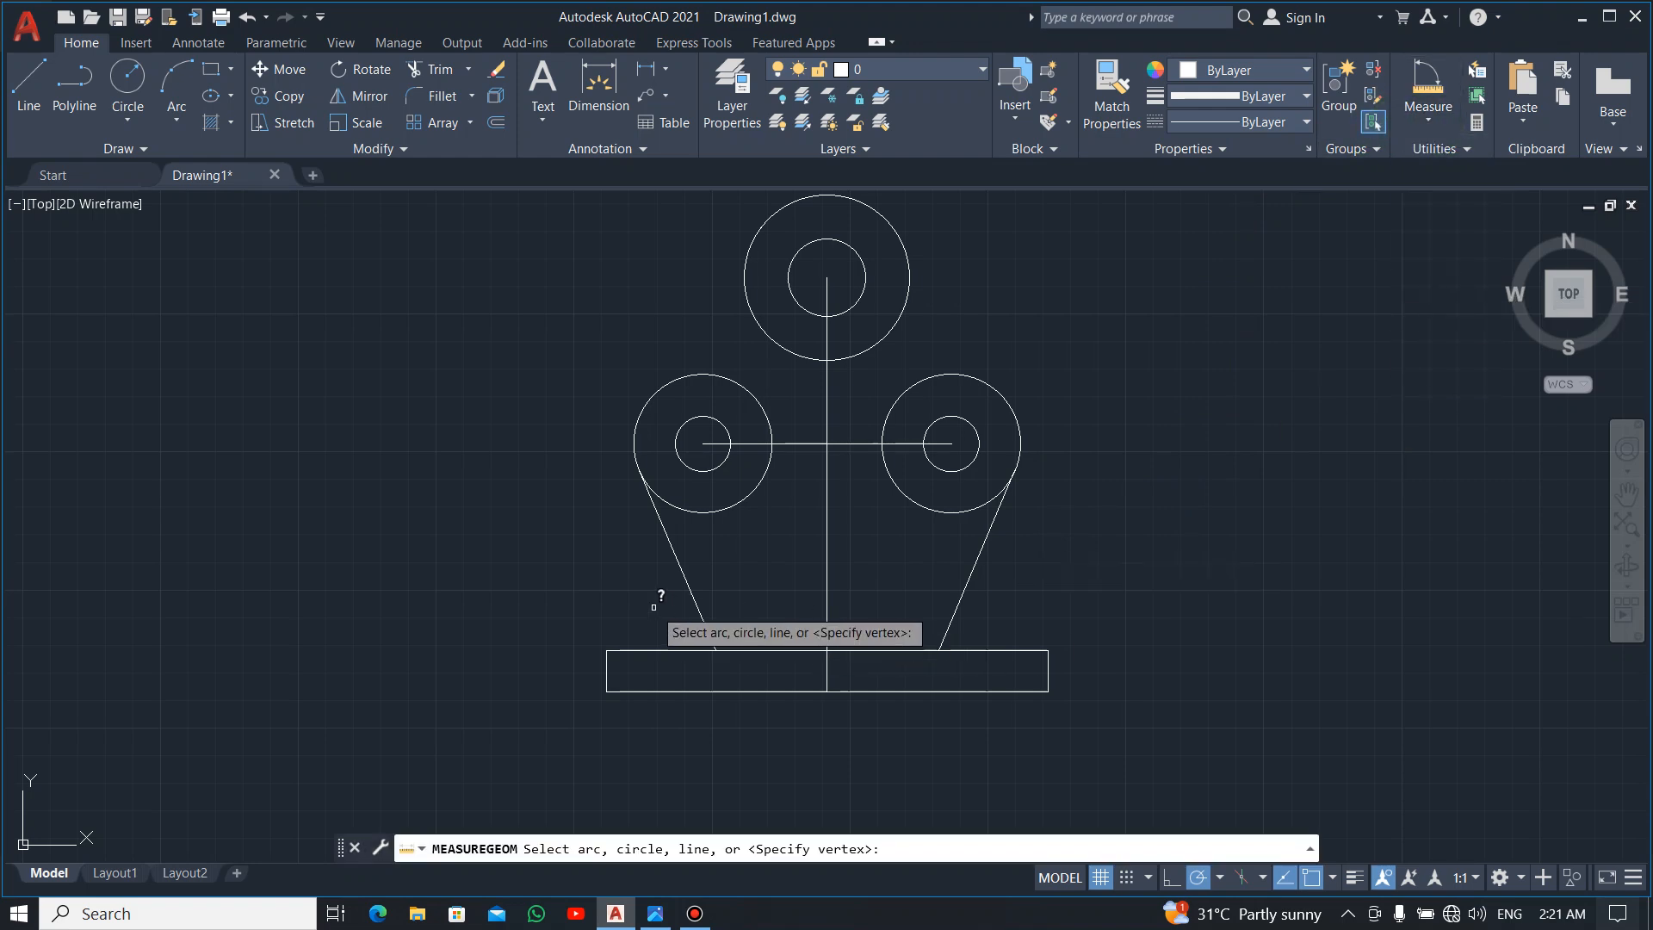
left_click(678, 564)
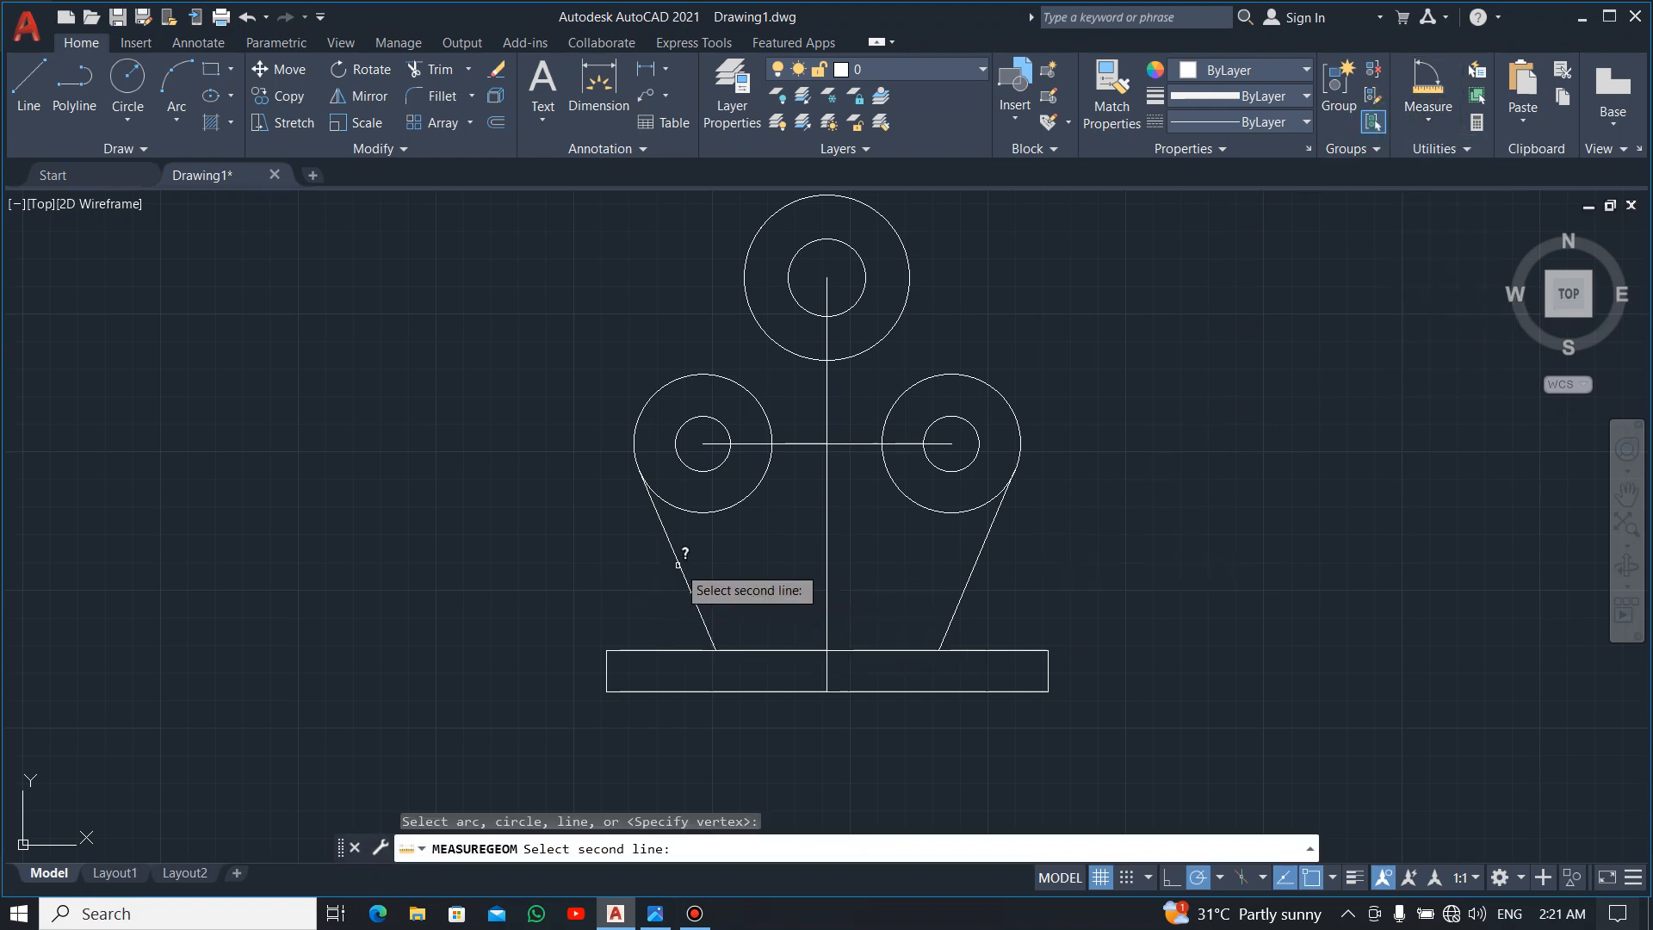
left_click(974, 570)
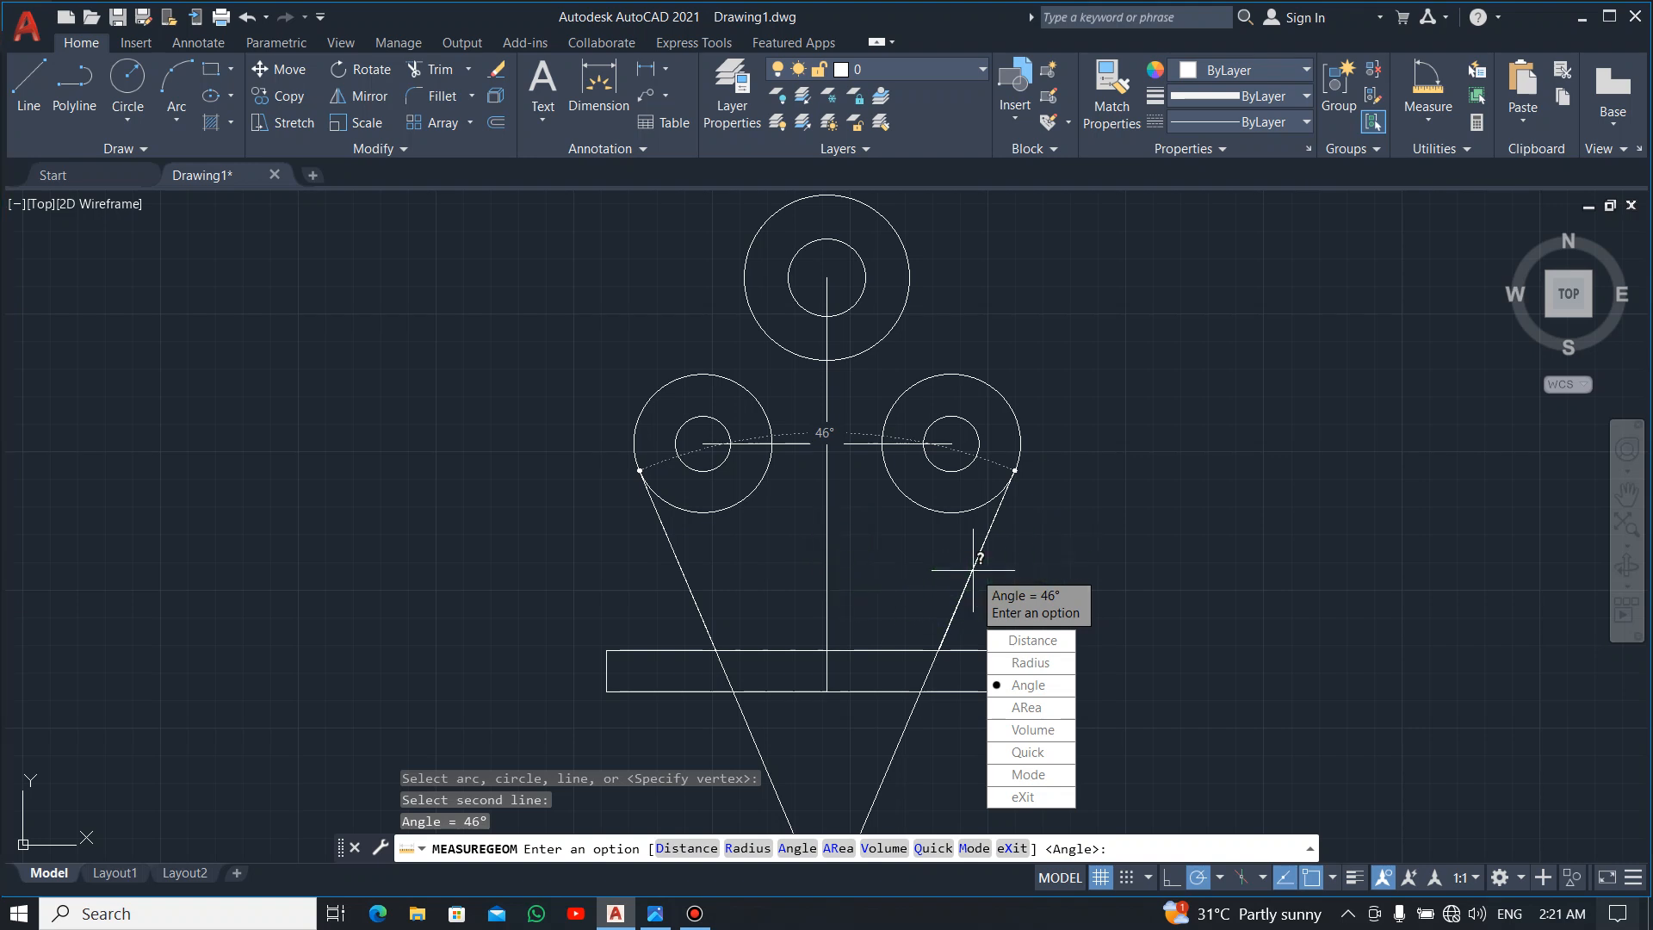
key("Escape")
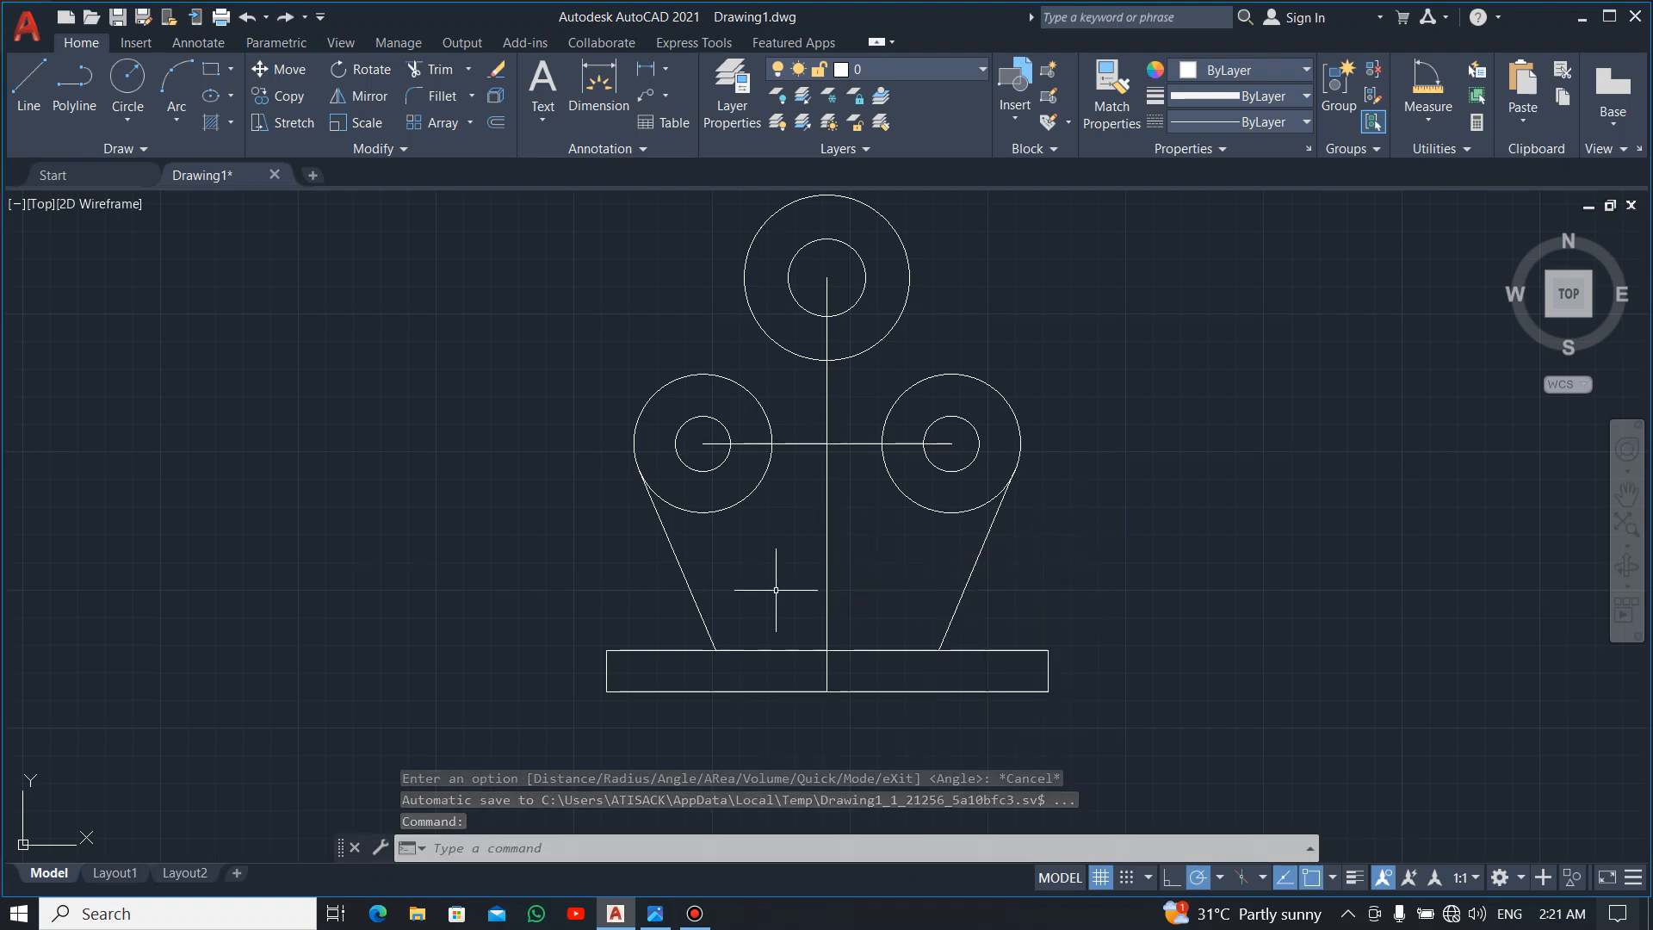
Offset both slanted leg lines inward by 22, checking the leg width against the reference image.
key("alt+Tab")
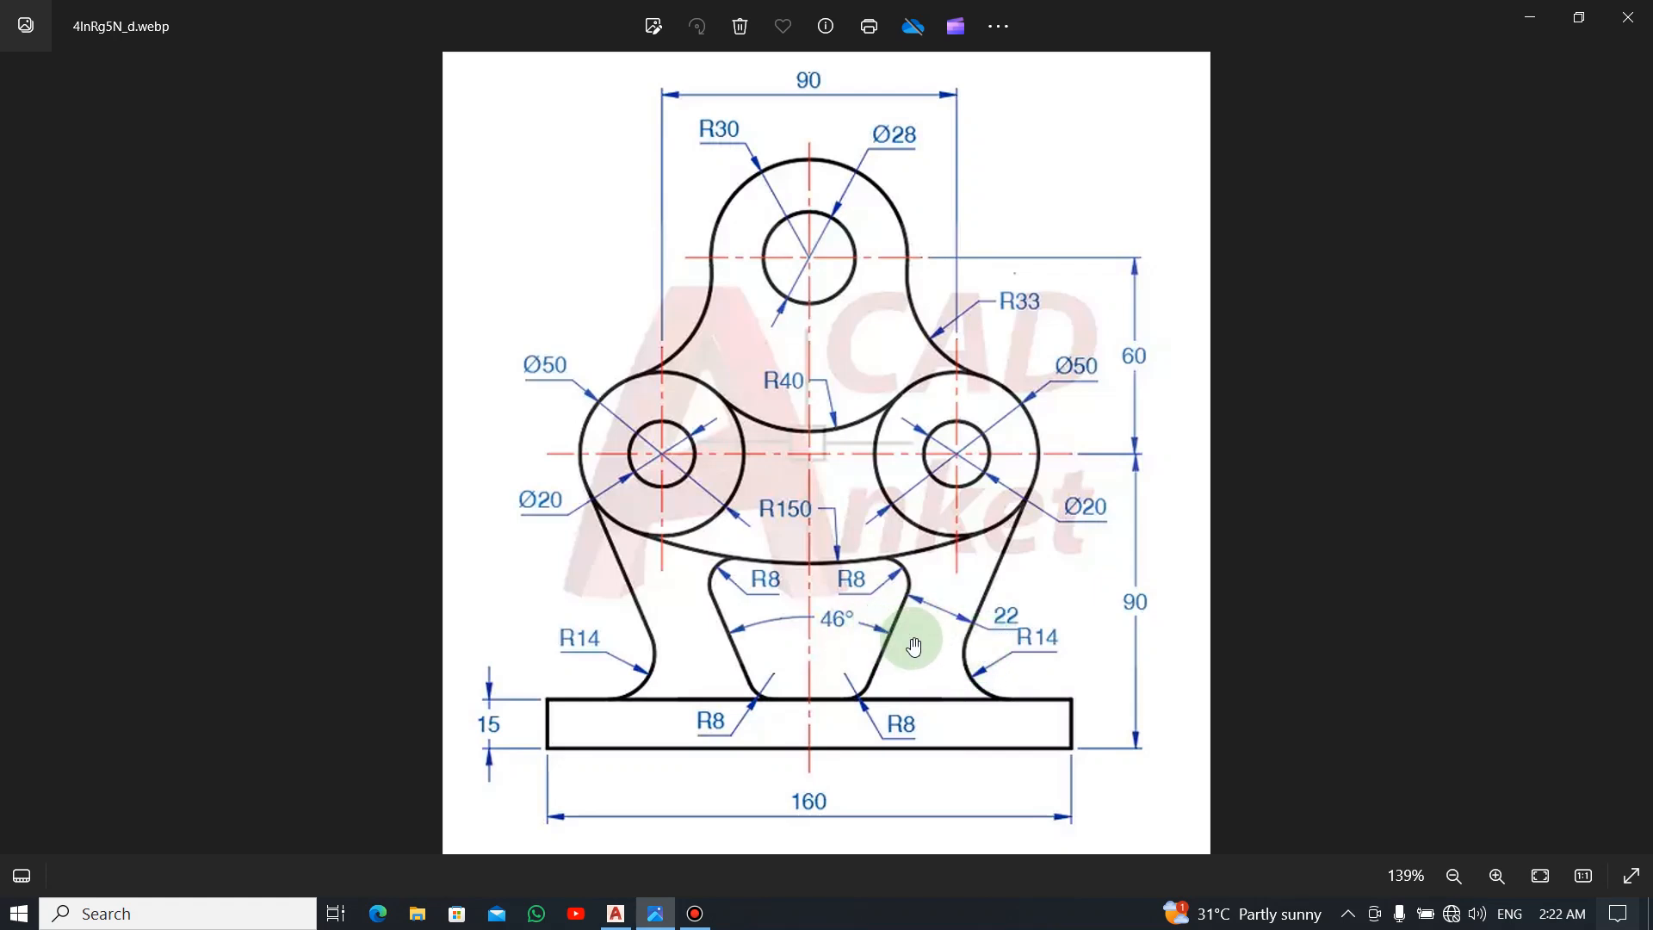
key("alt+Tab")
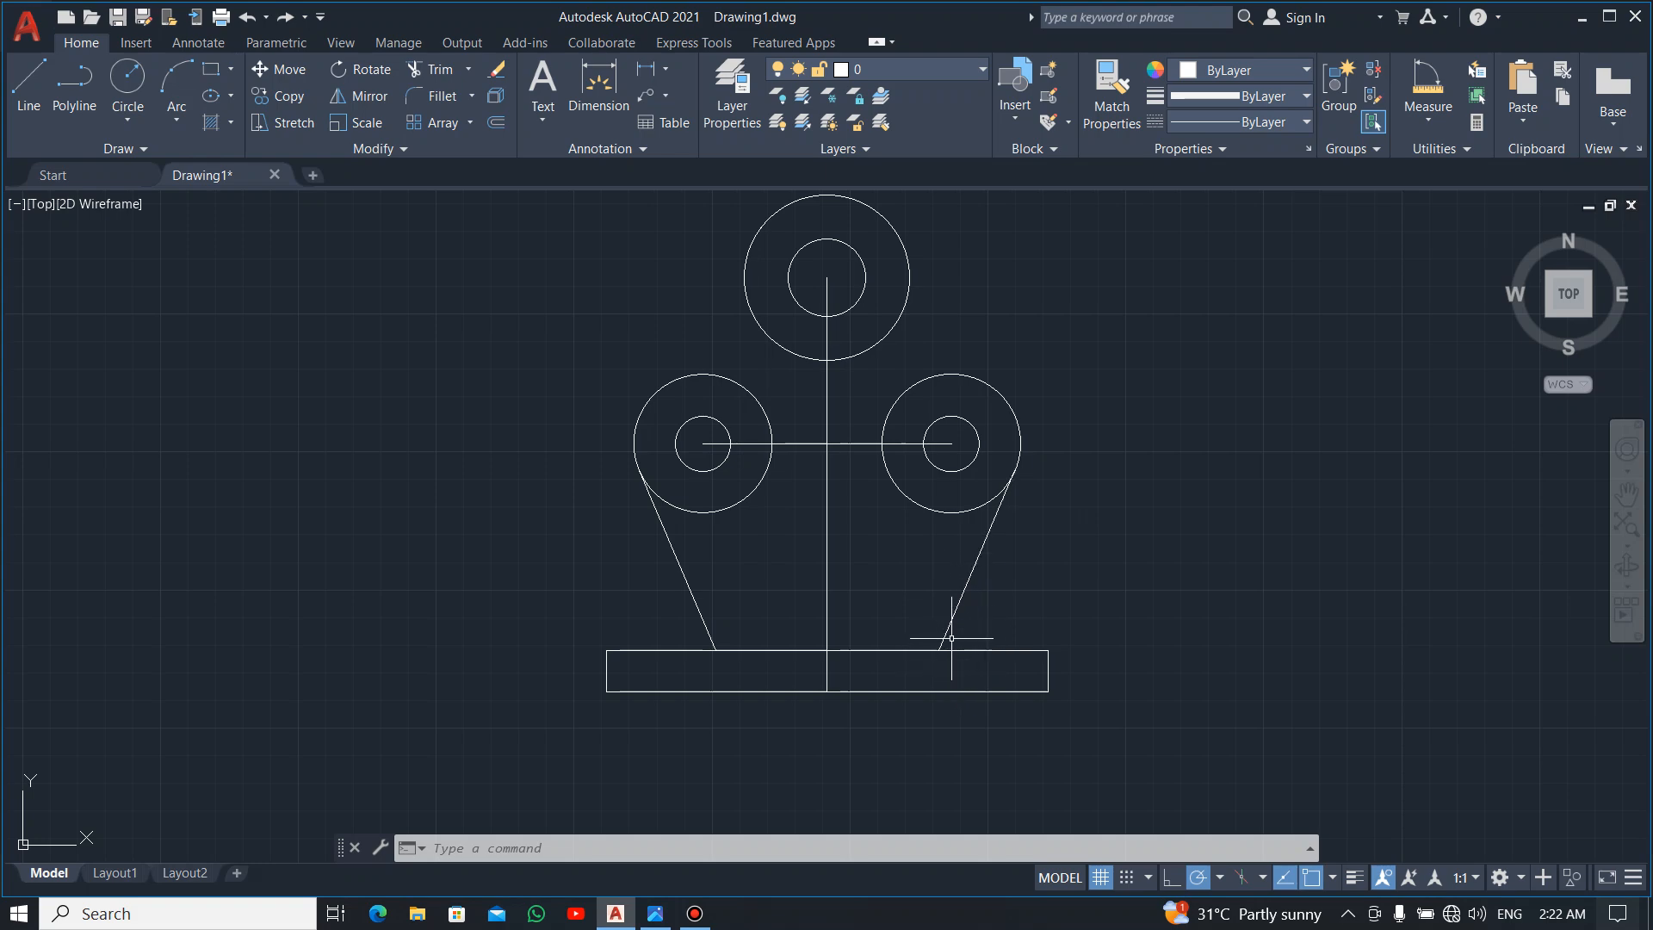
key("alt+Tab")
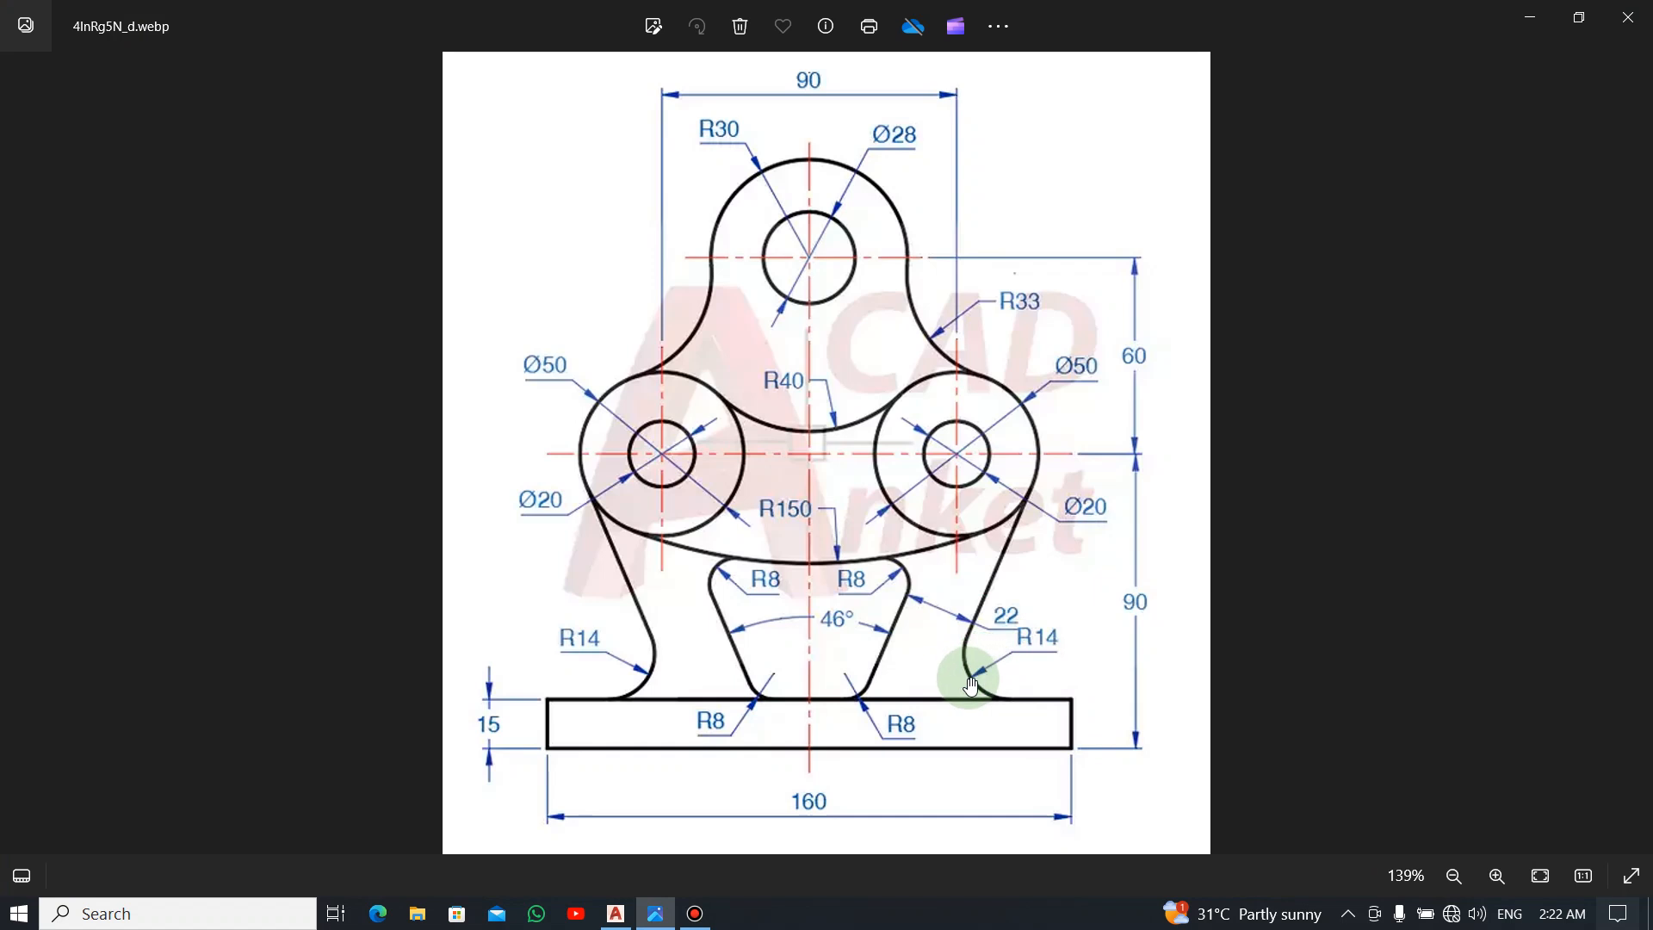
key("alt+Tab")
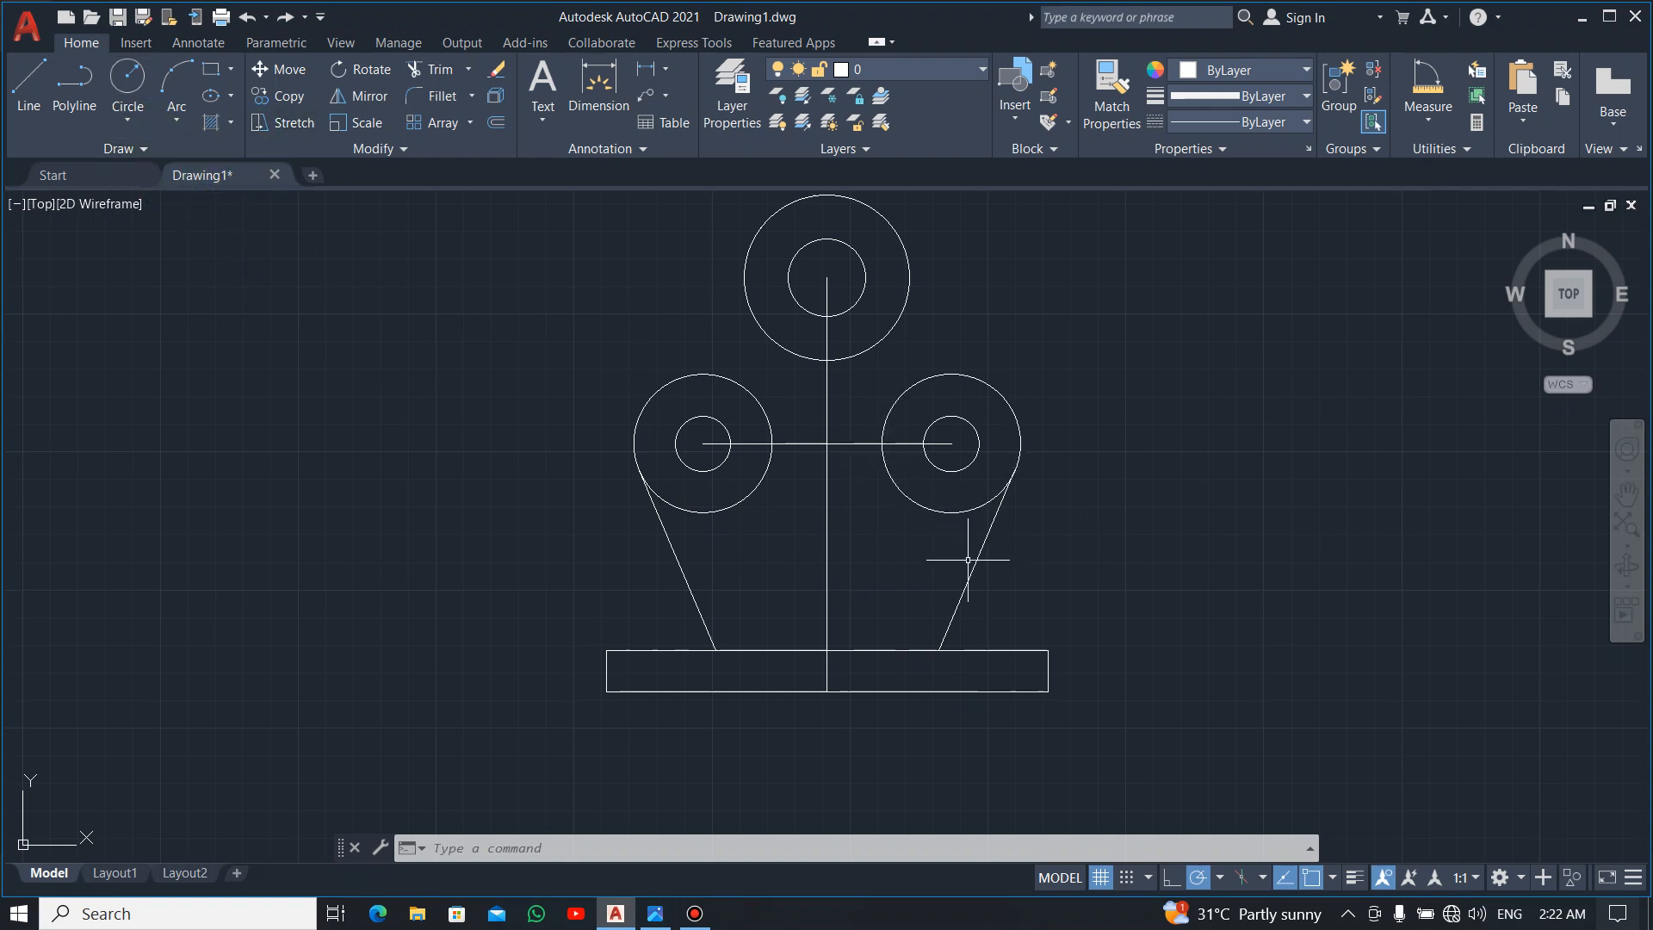
left_click(497, 125)
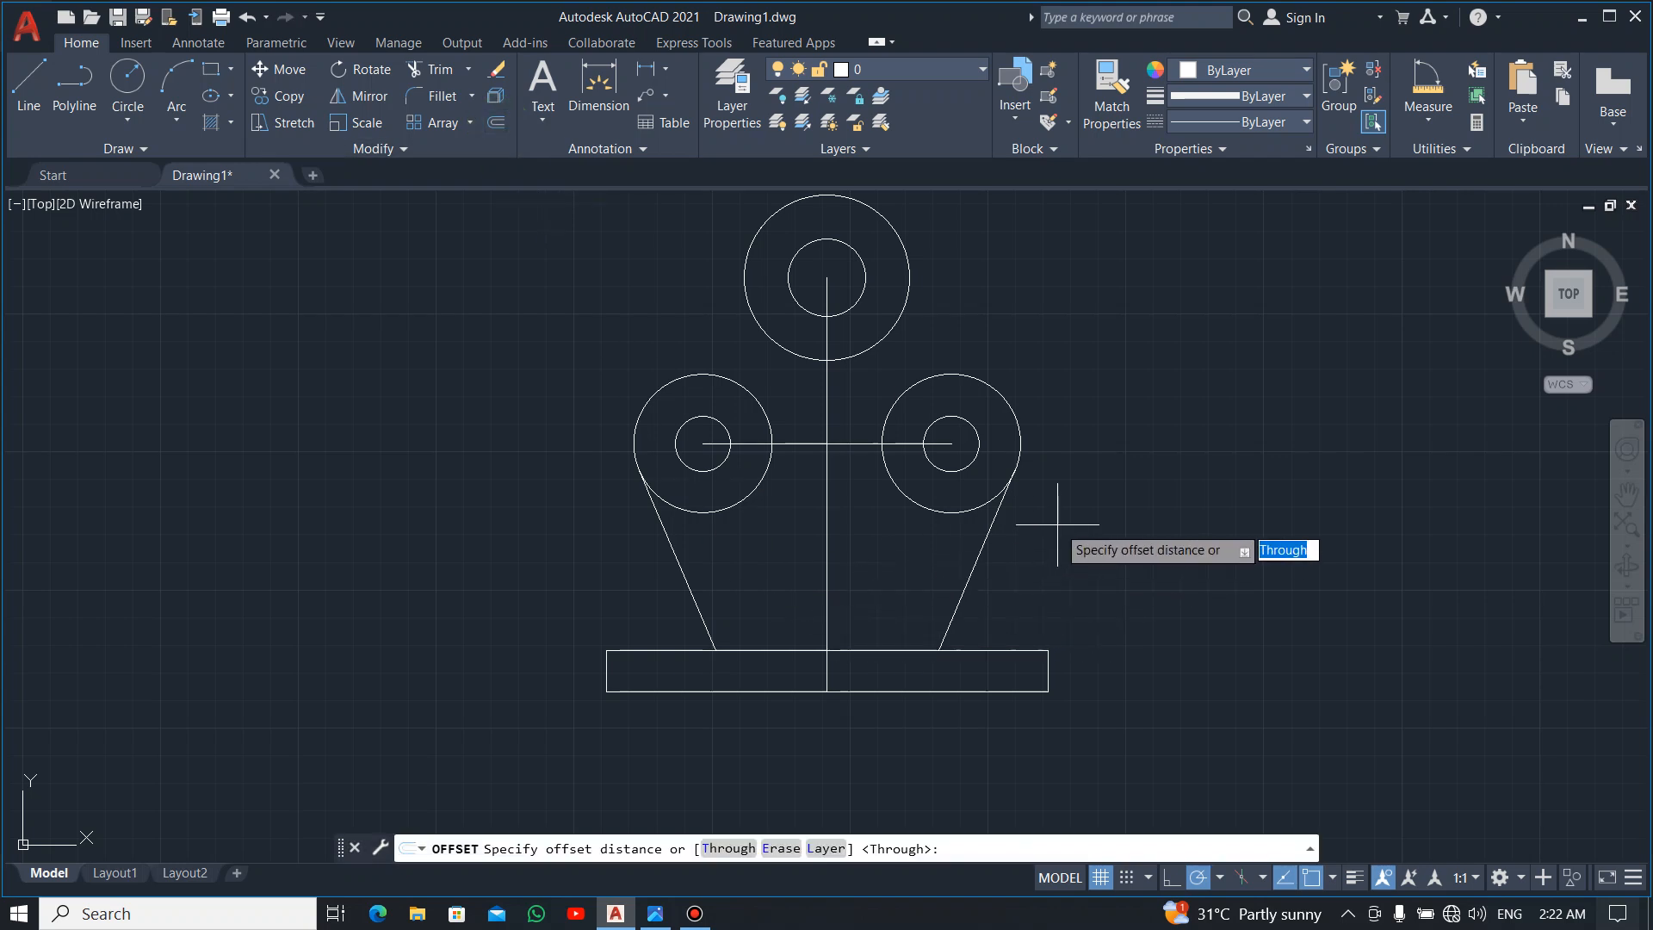
type("22")
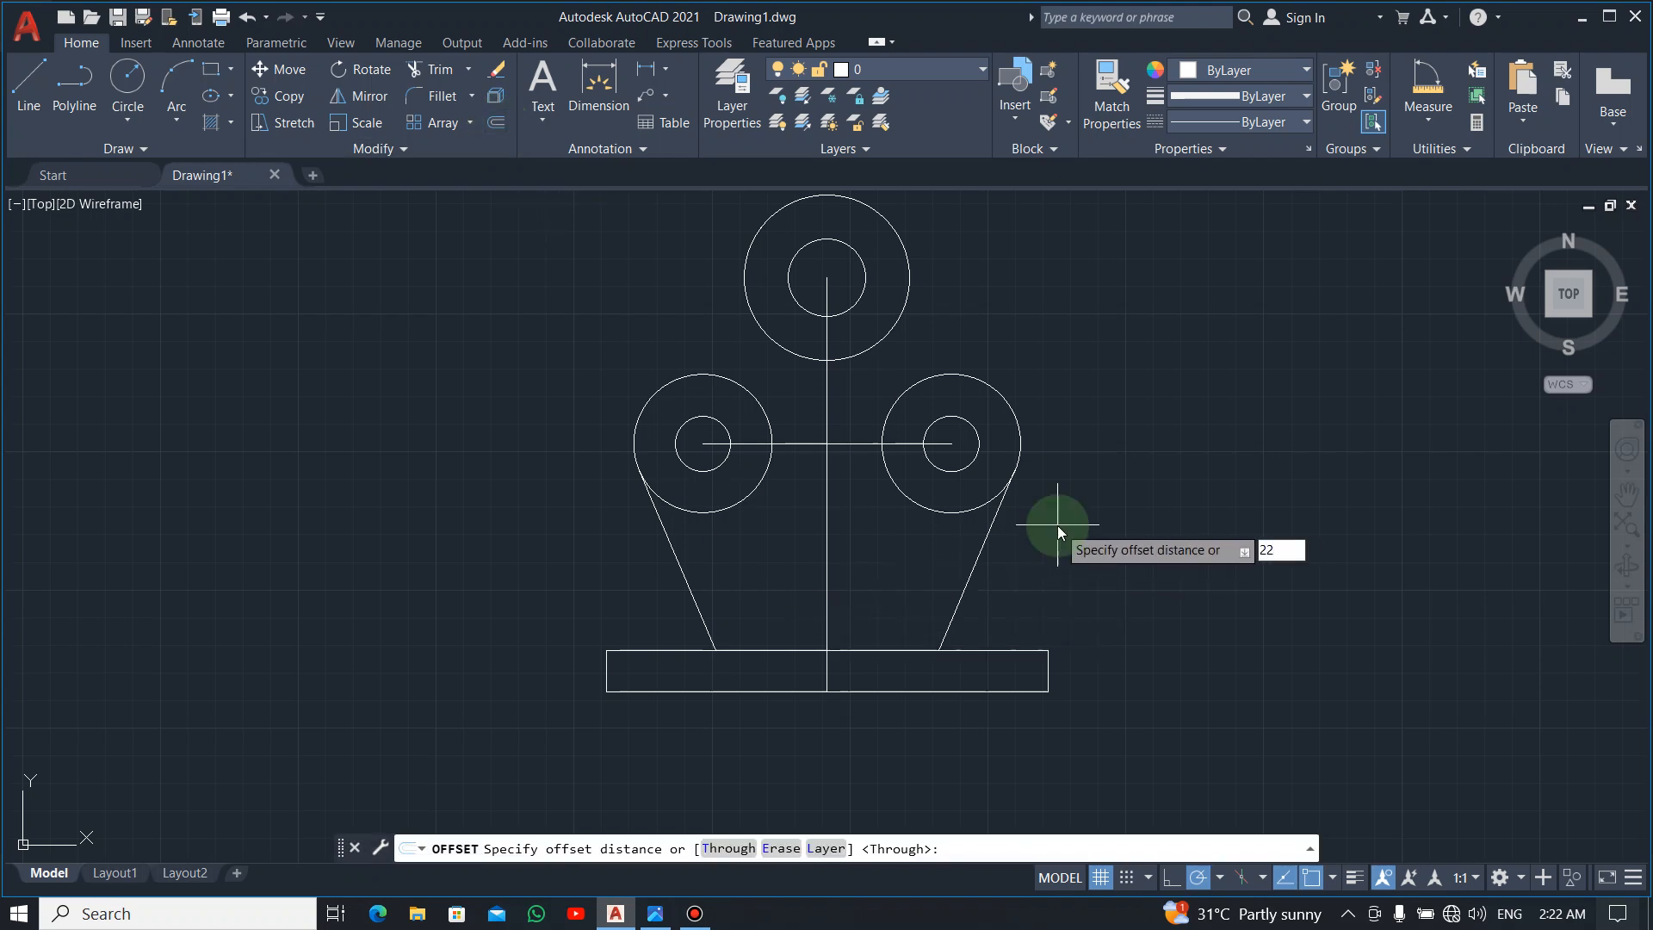
key("Return")
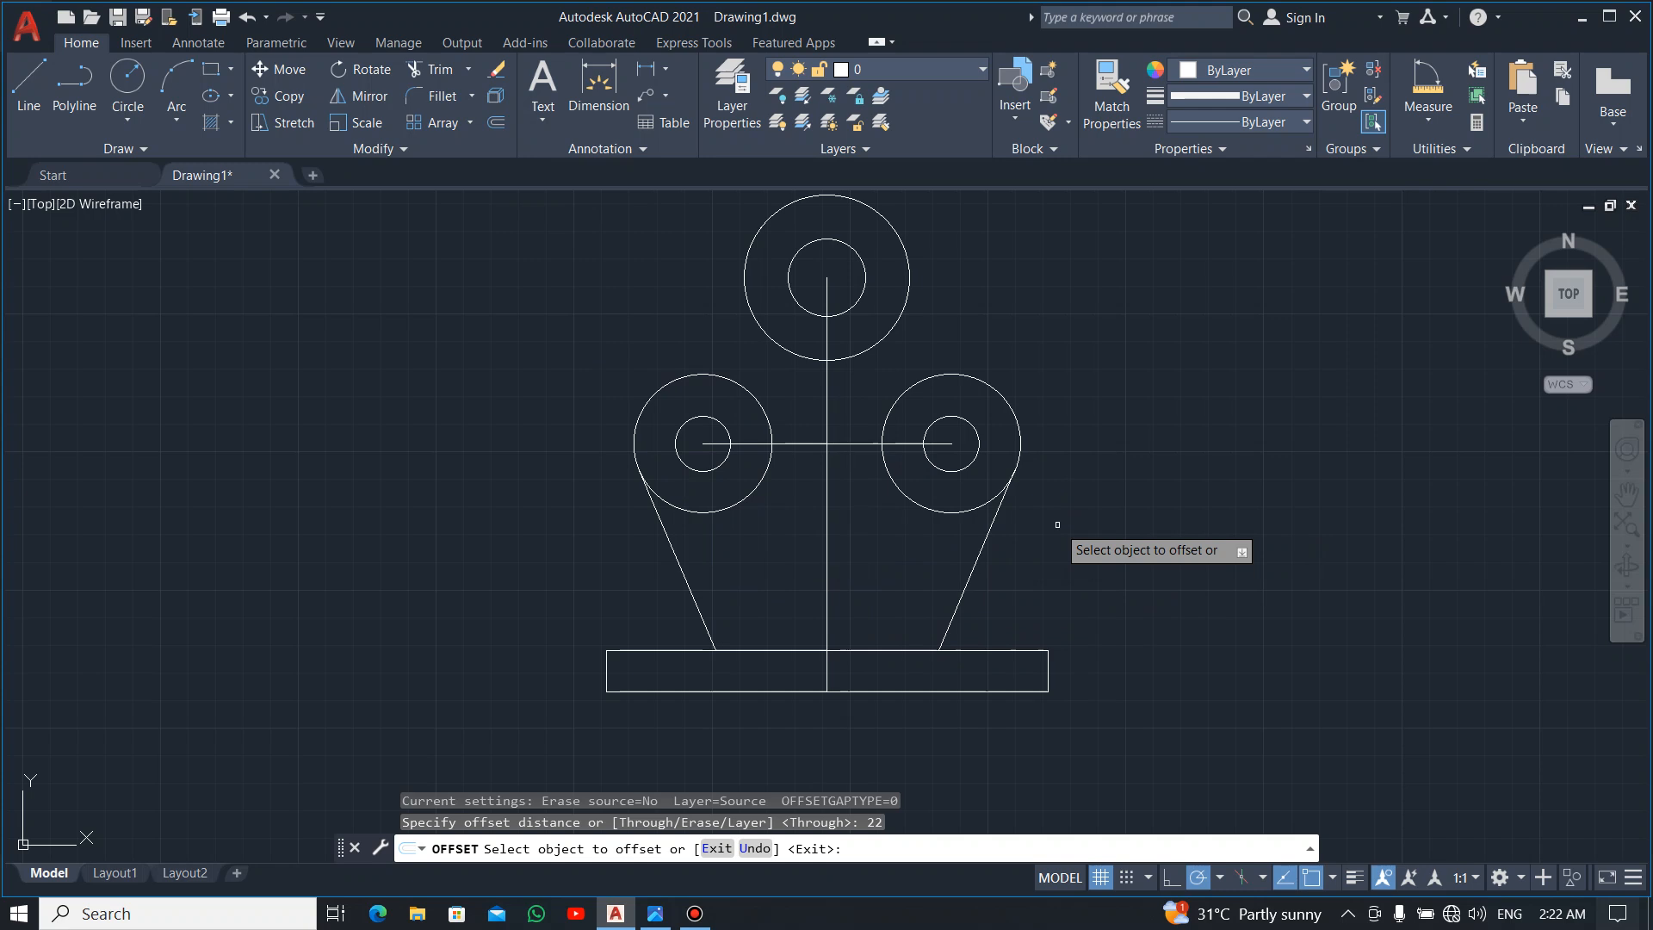
left_click(977, 561)
left_click(883, 553)
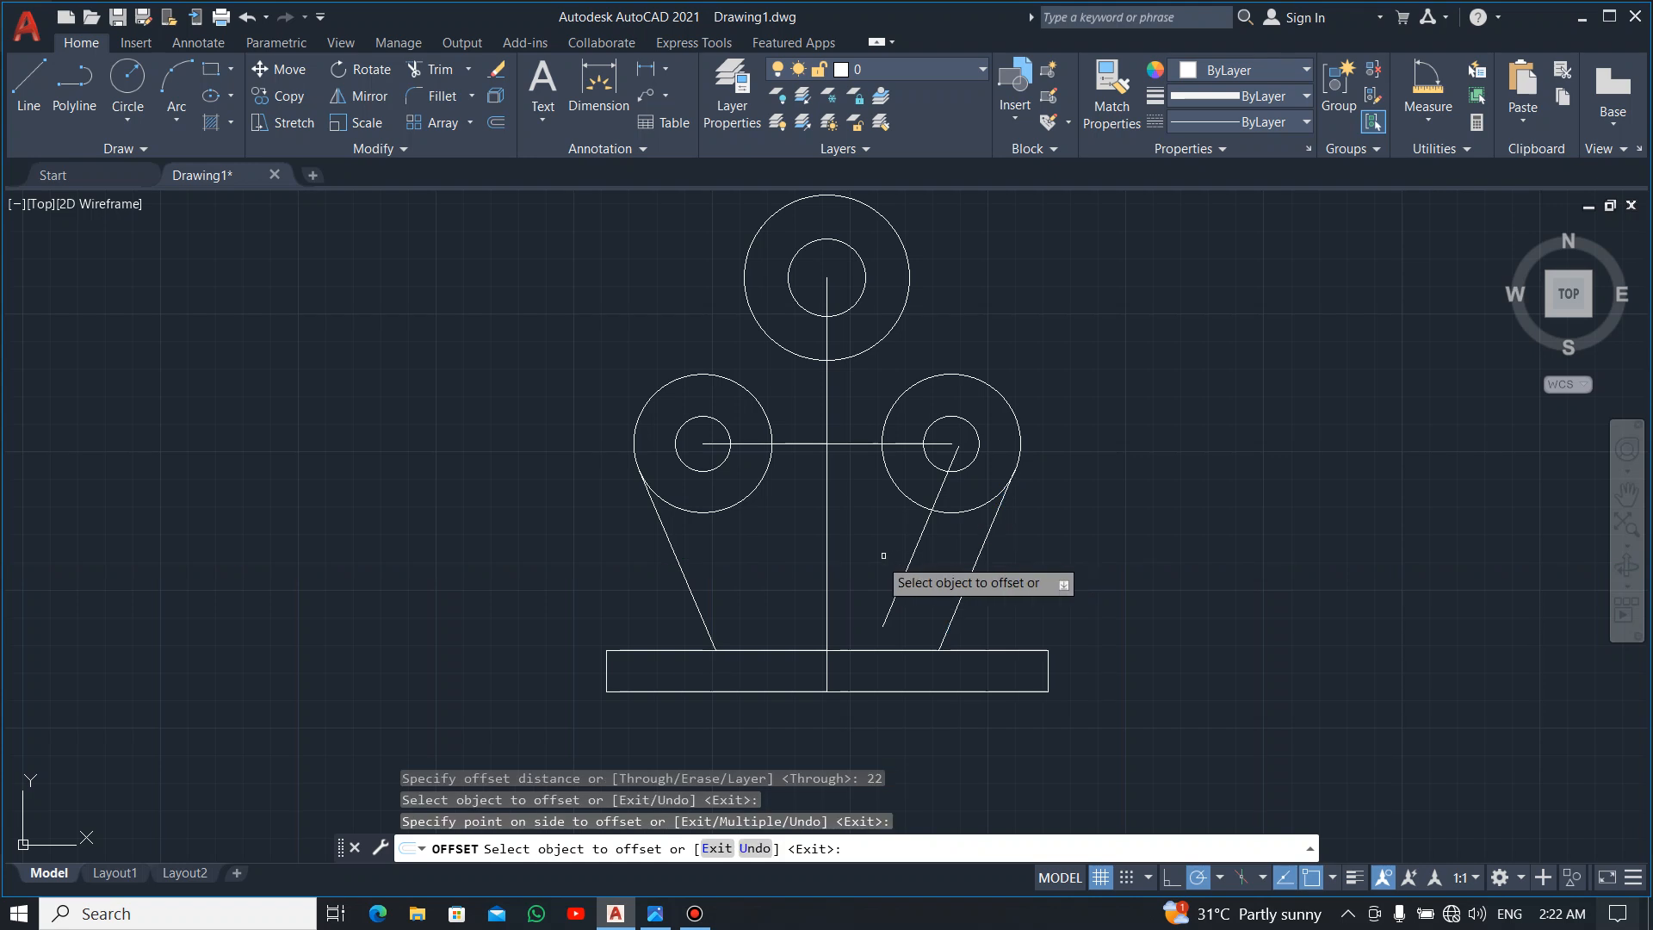
left_click(681, 565)
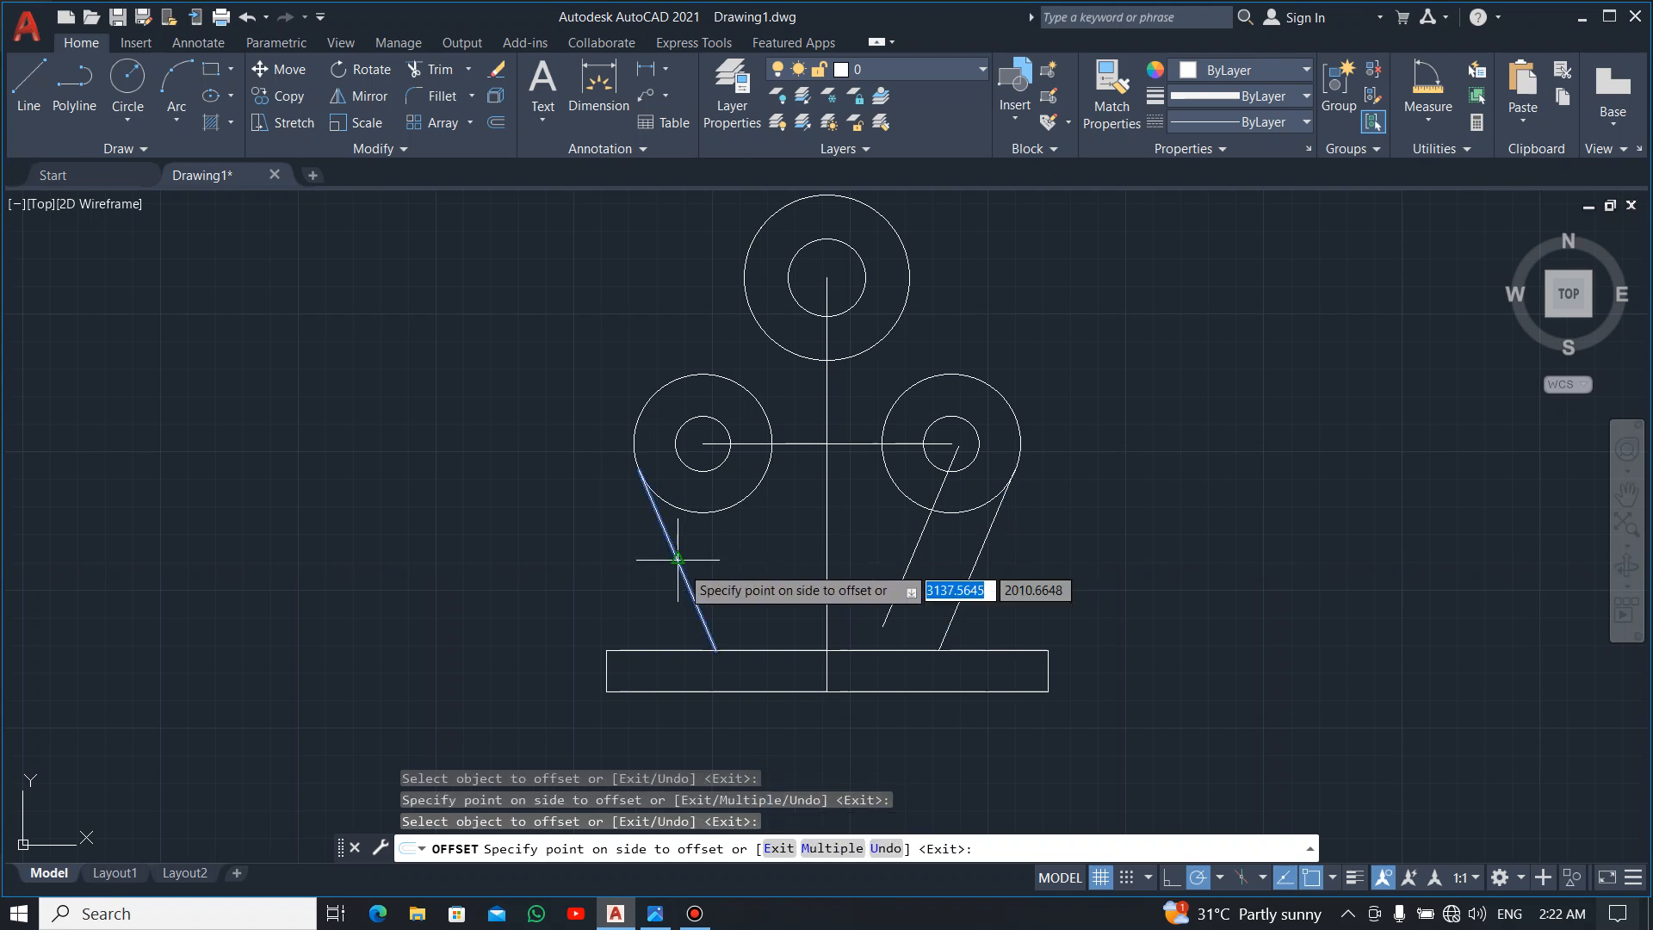
left_click(767, 551)
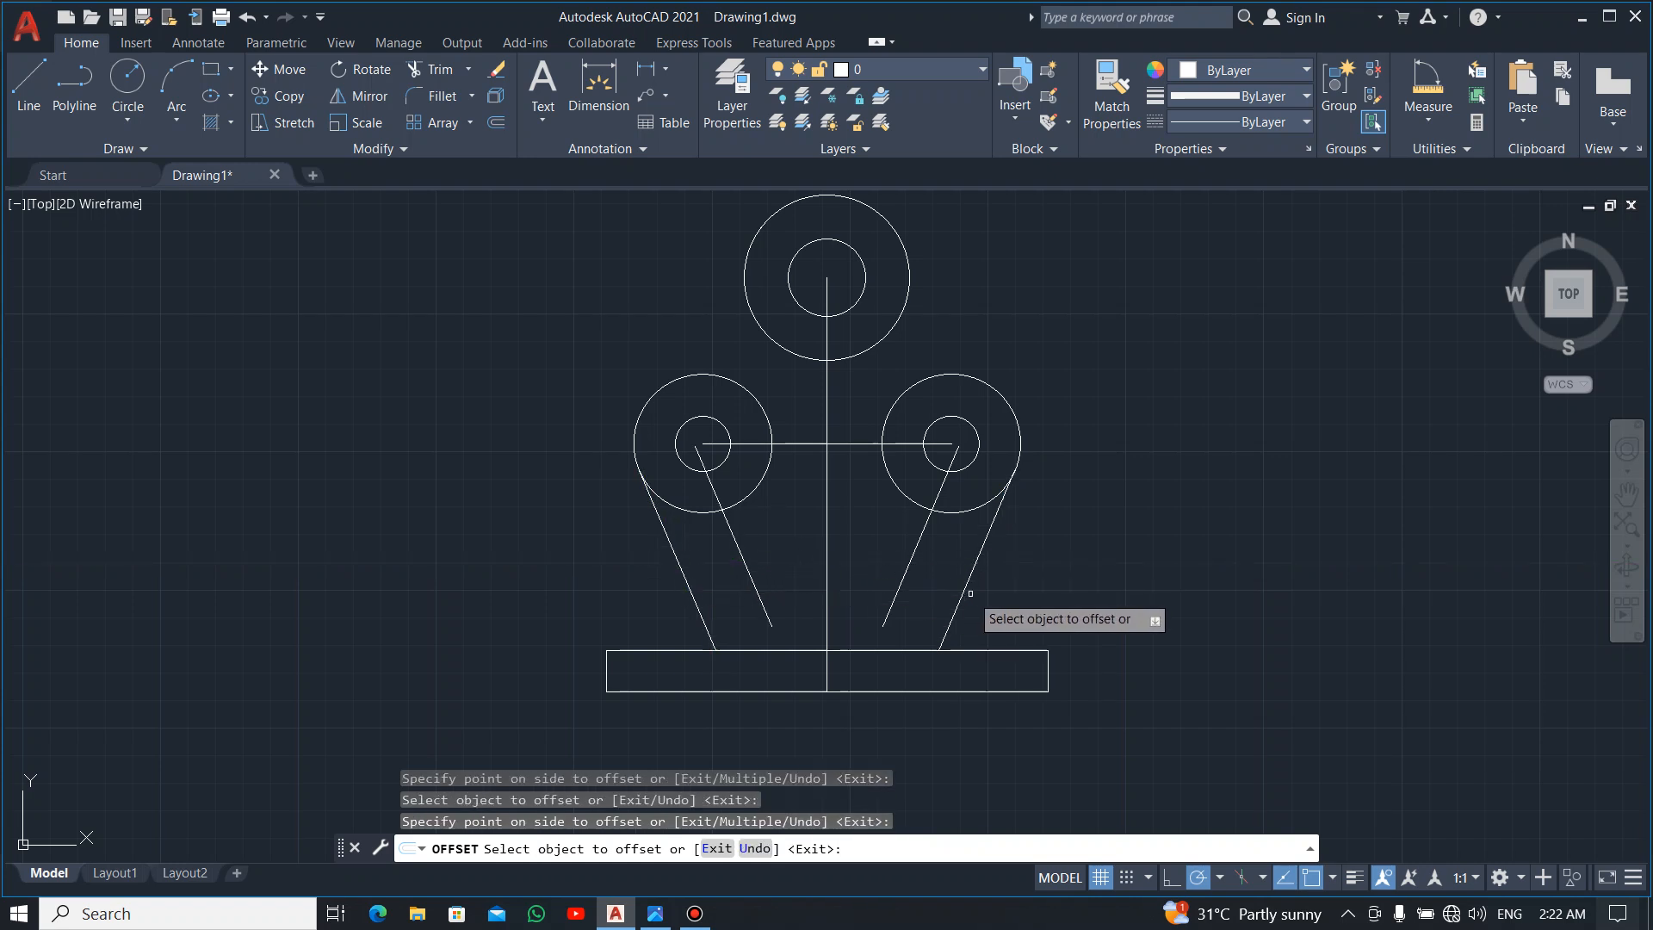
key("Escape")
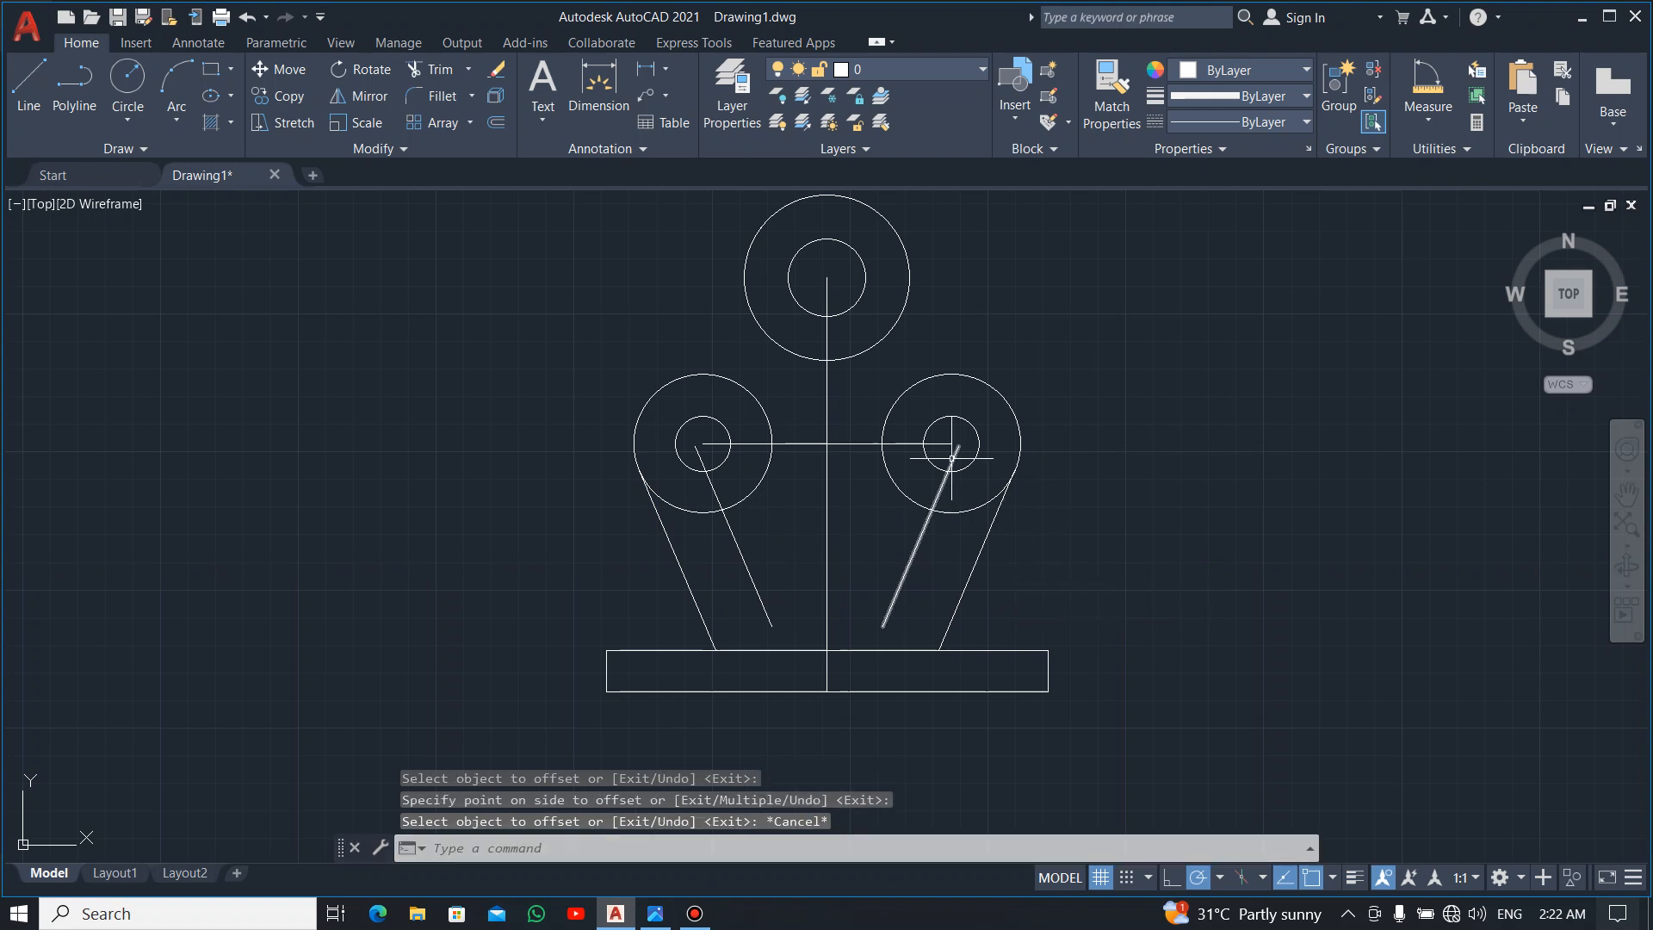
Check the corner radius in the reference image, then draw a radius 14 circle tangent to the right outer leg line and the base's upper edge.
key("alt+Tab")
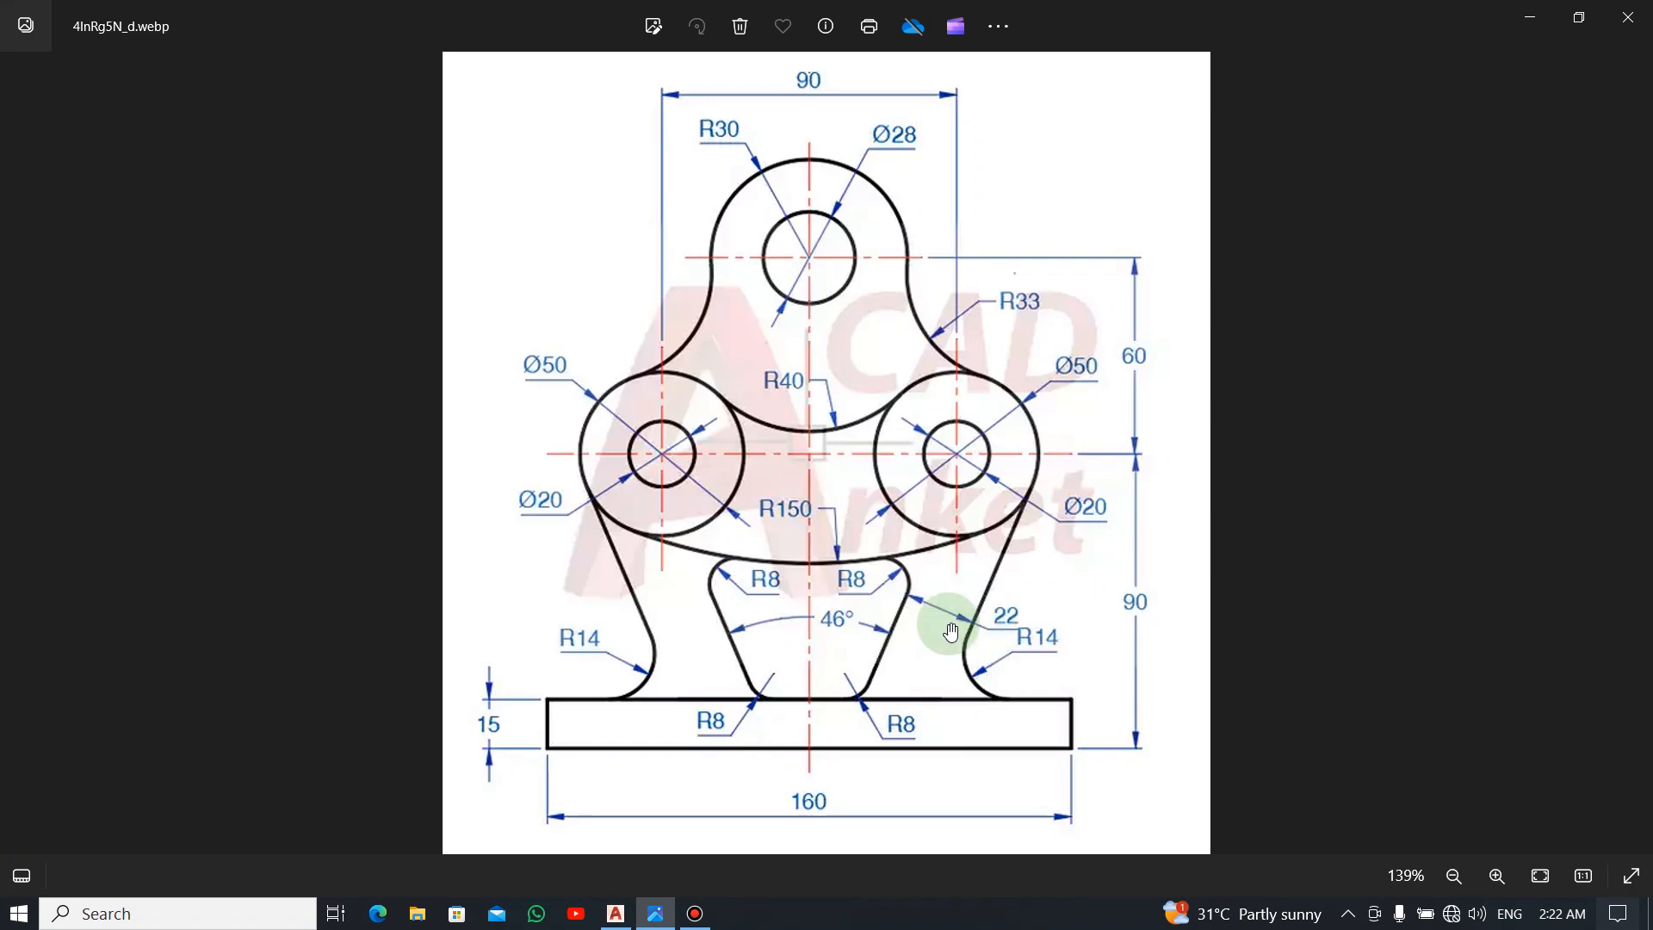
key("alt+Tab")
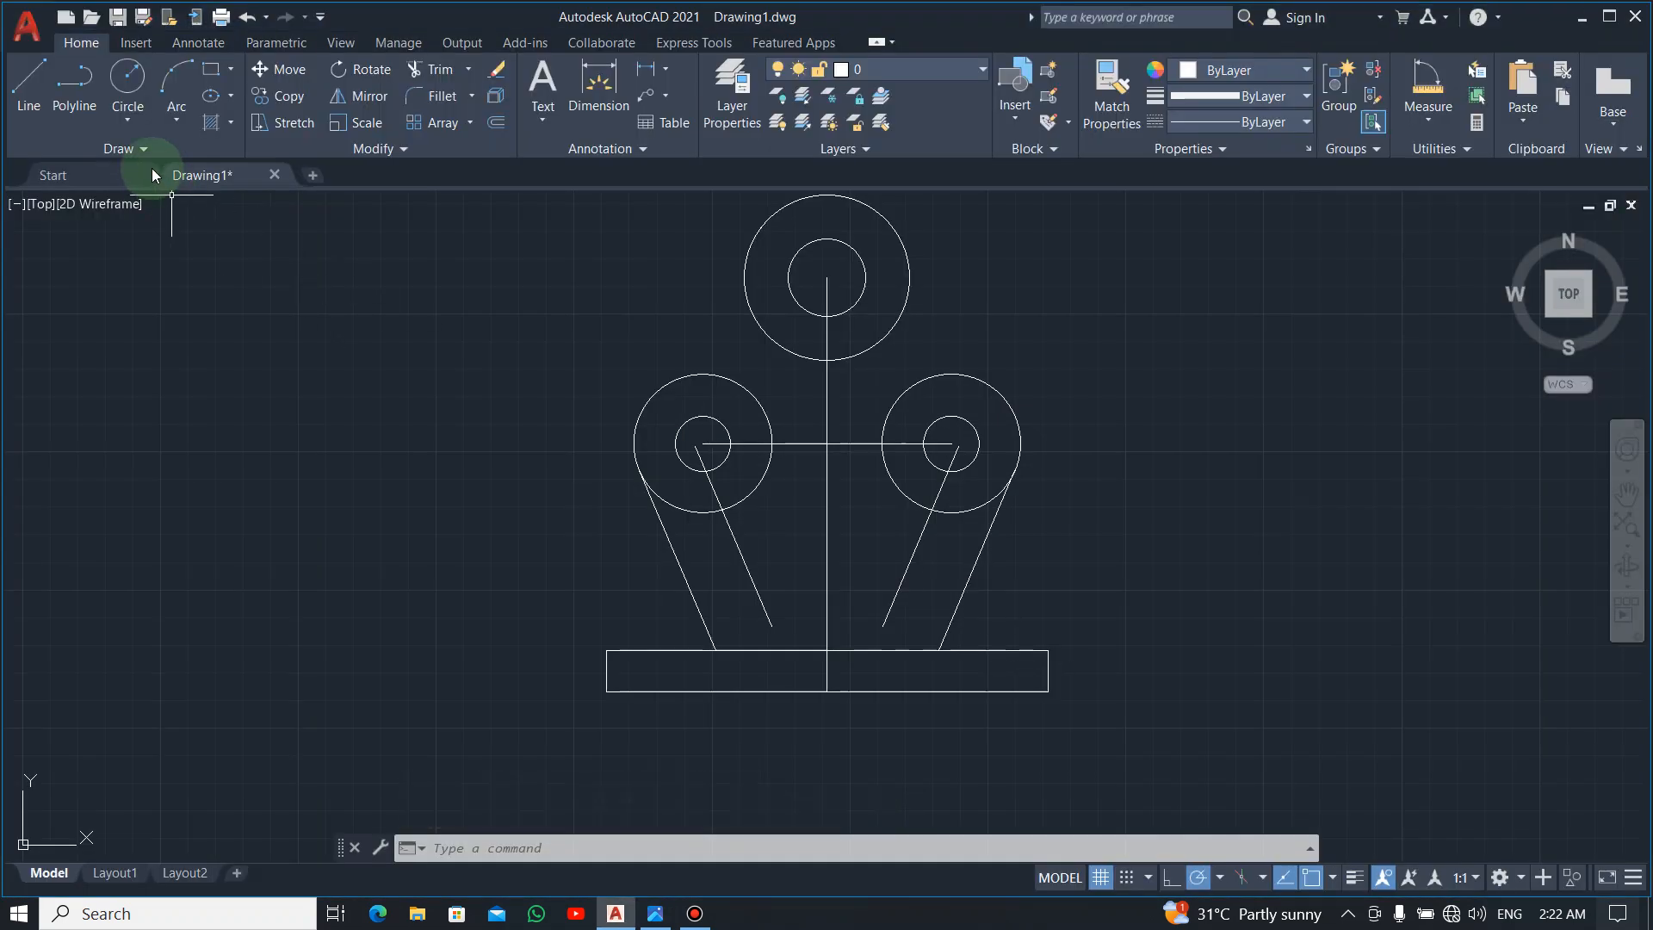
left_click(127, 120)
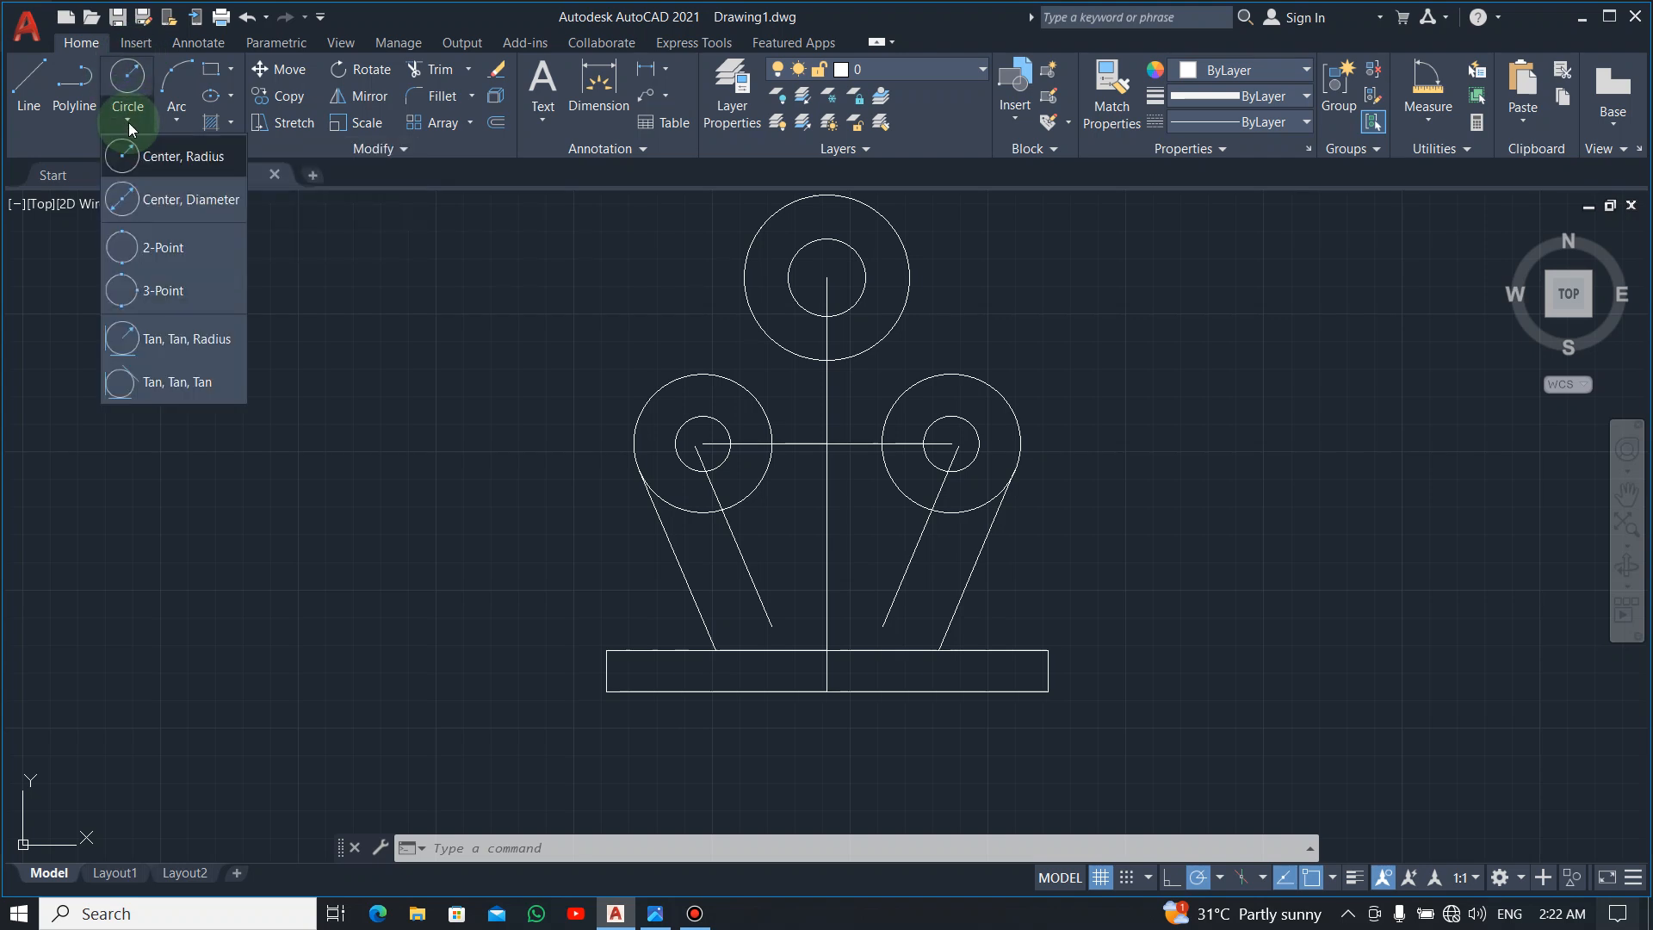
left_click(168, 343)
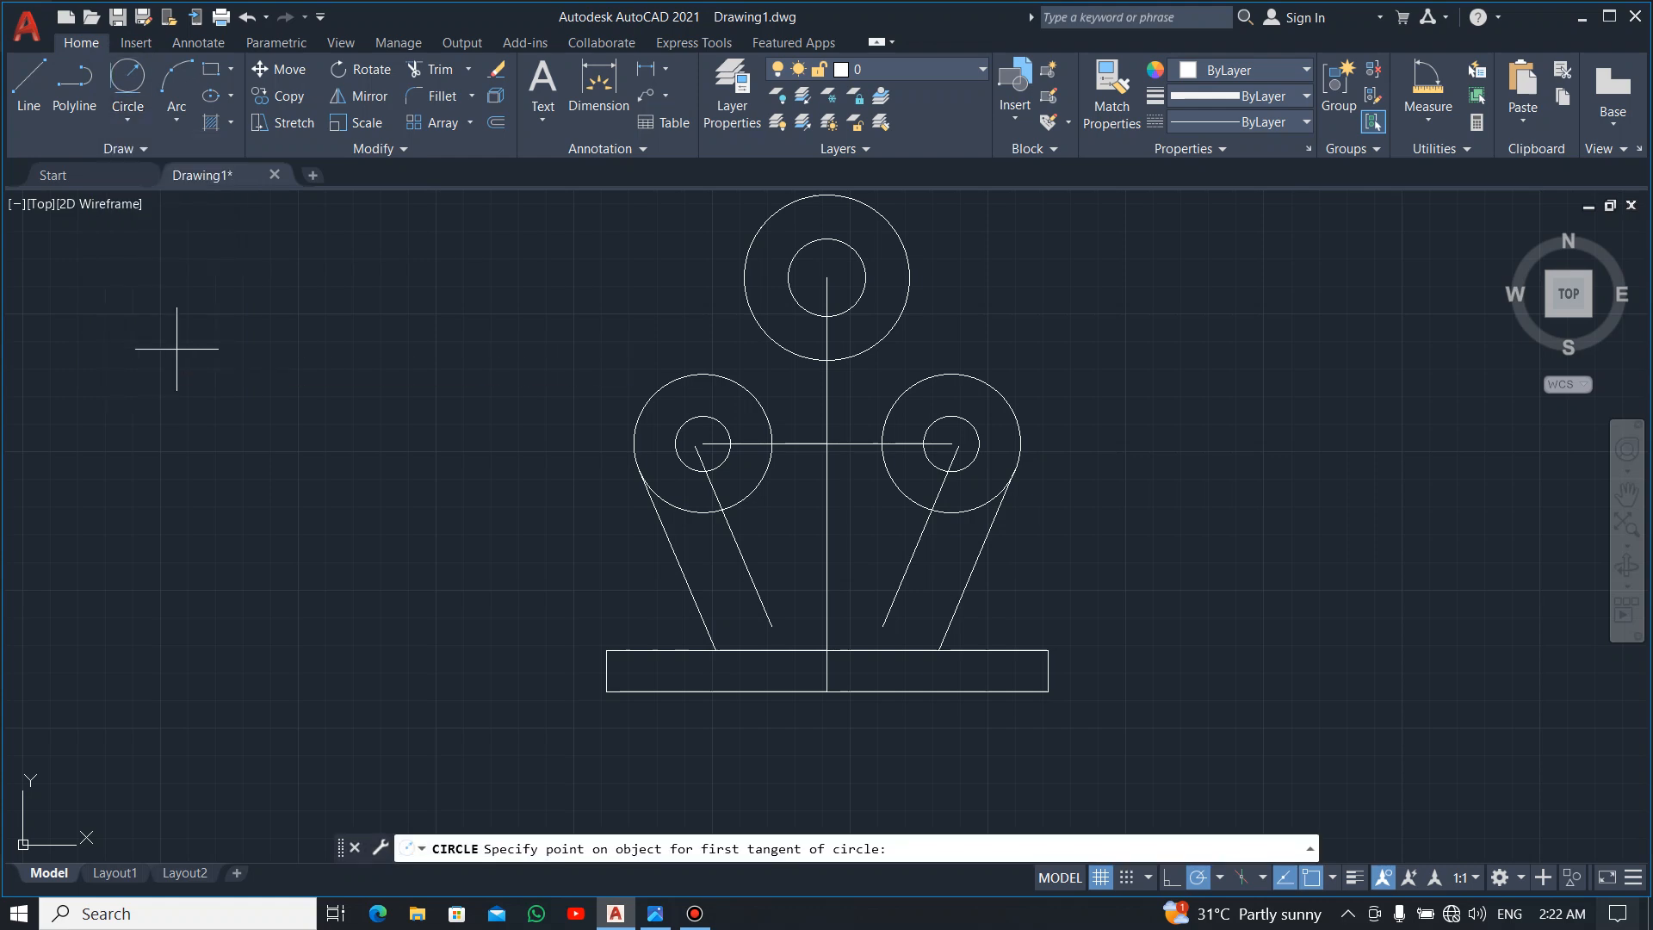
left_click(957, 608)
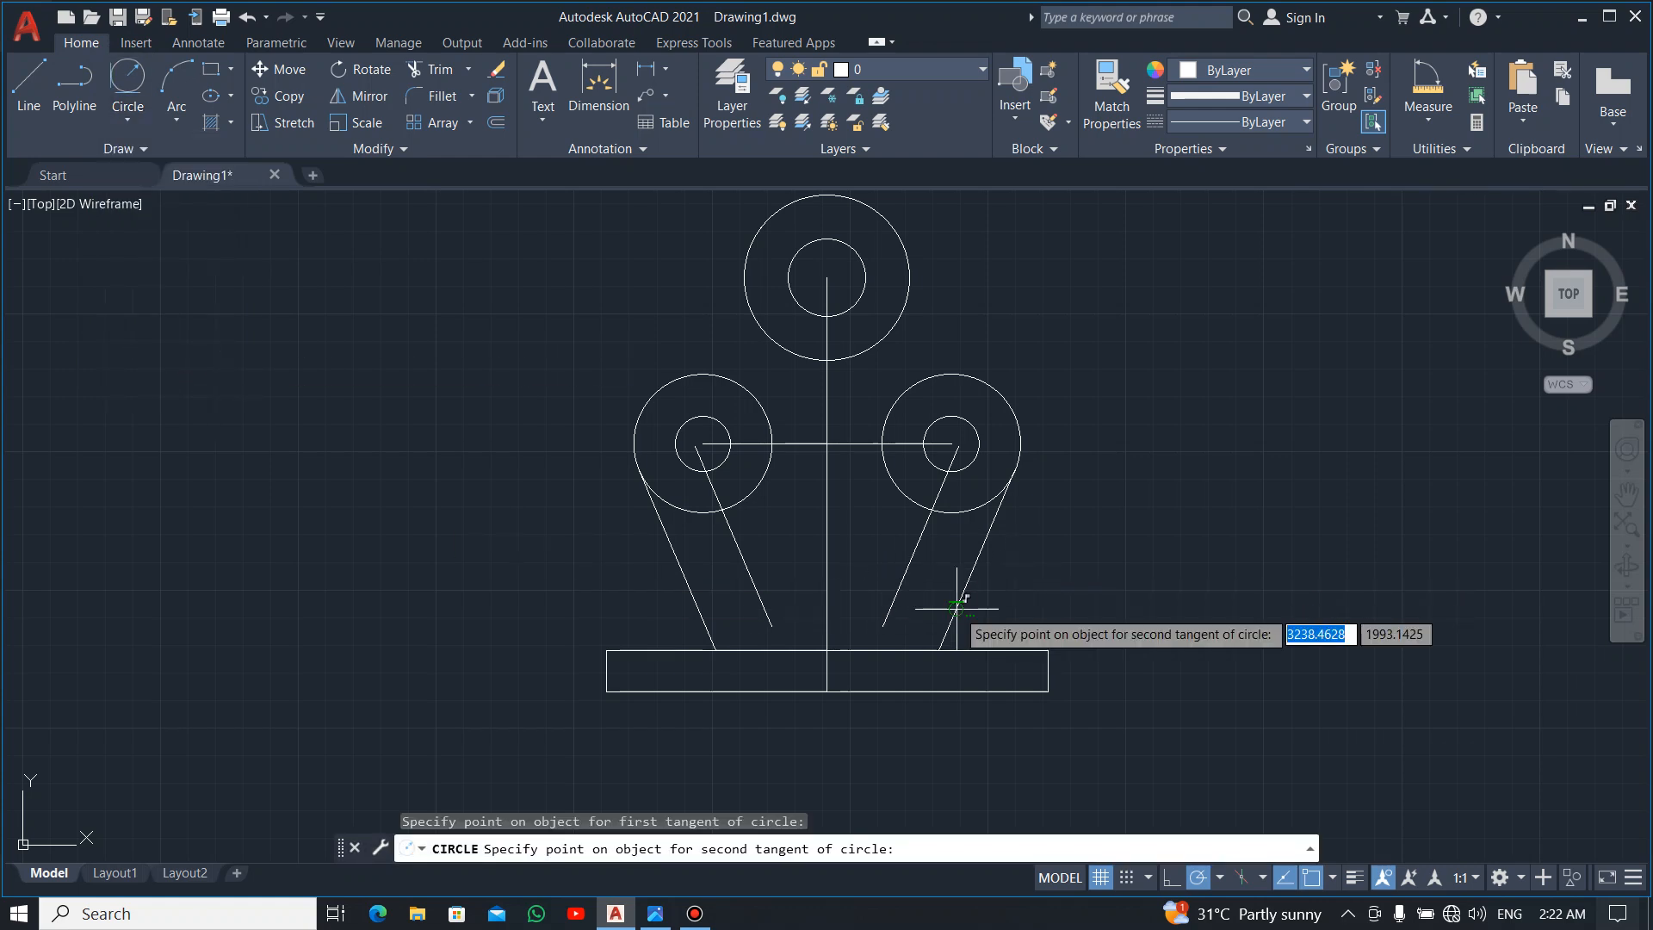
left_click(983, 650)
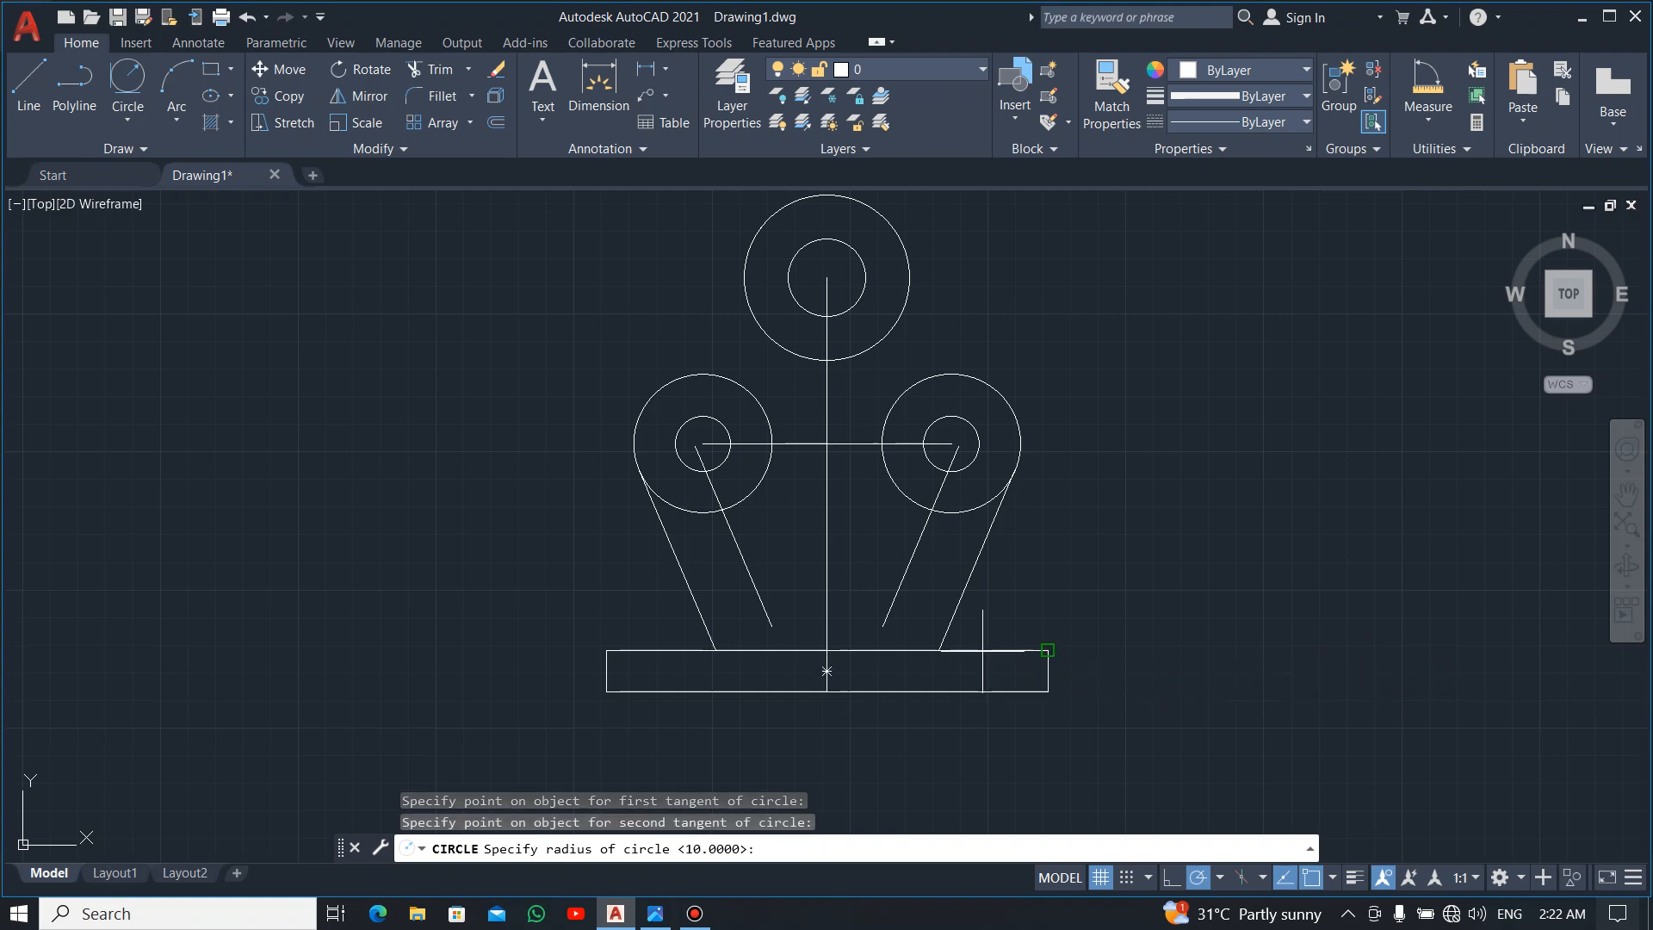
key("alt+Tab")
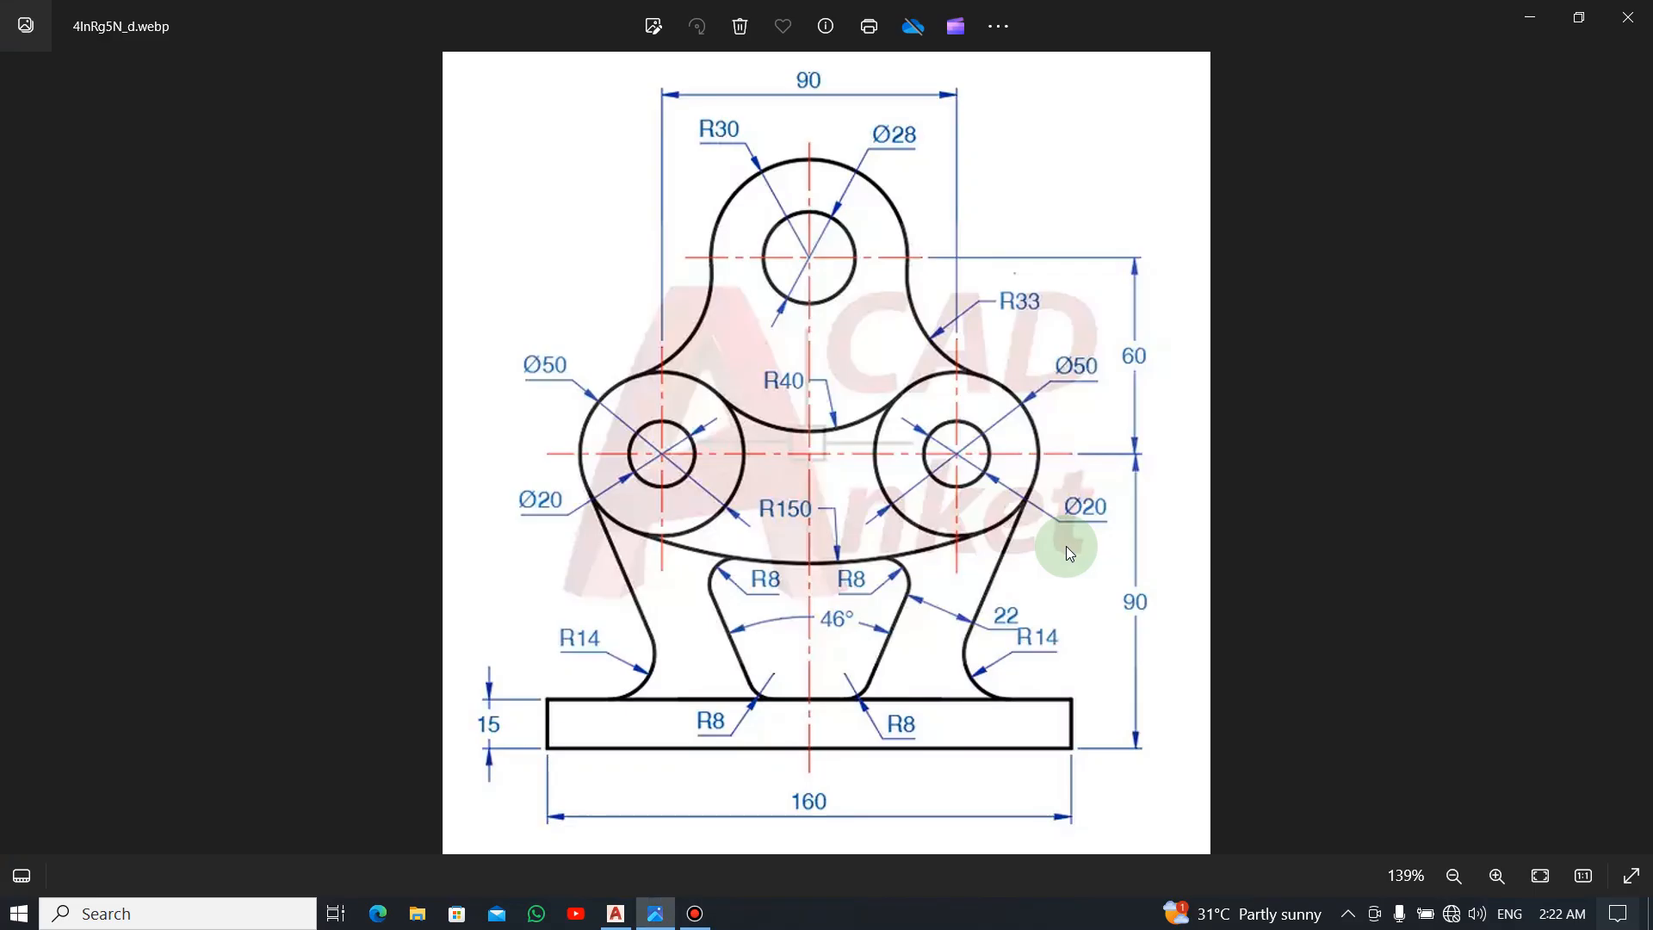
key("alt+Tab")
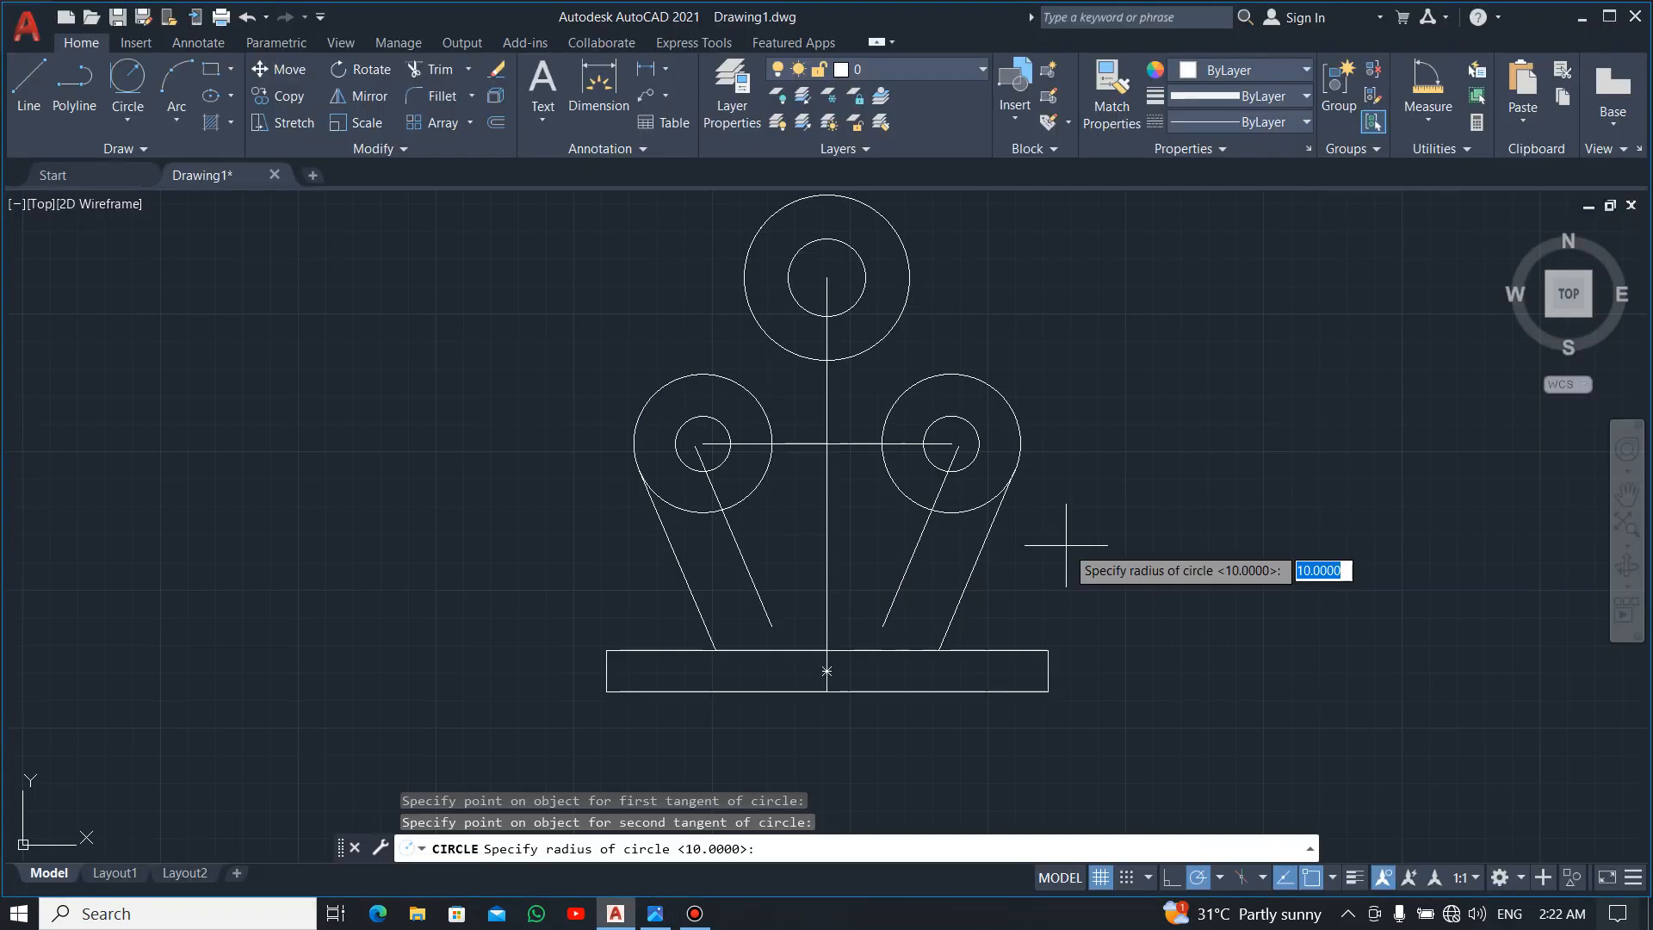
type("14")
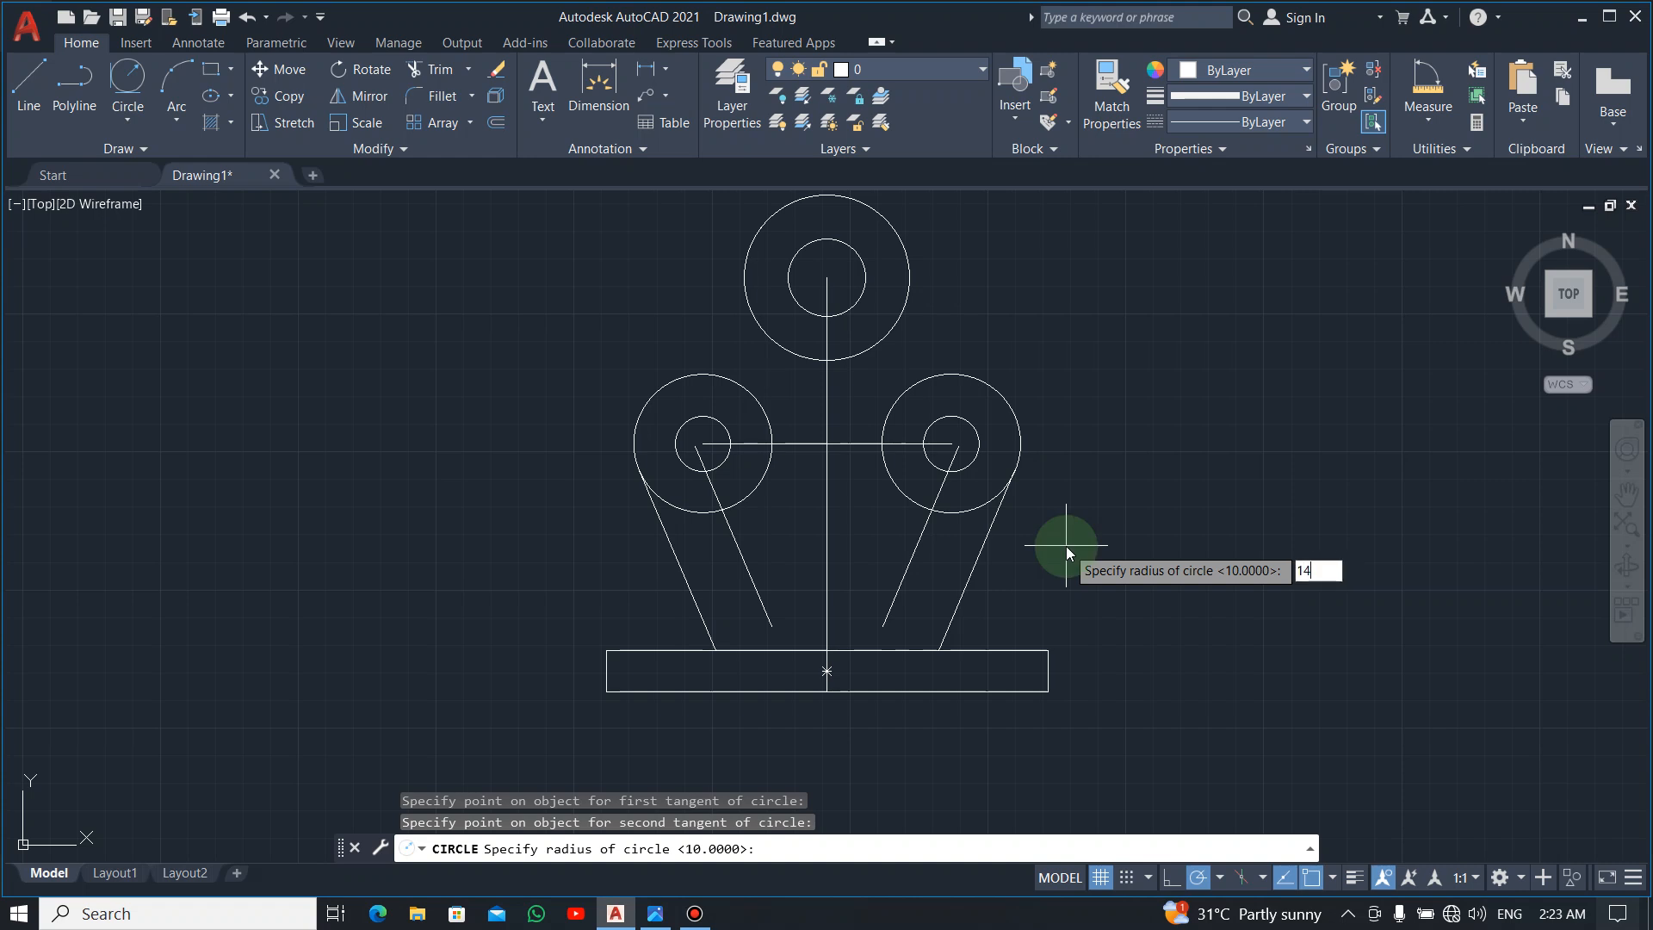
key("Return")
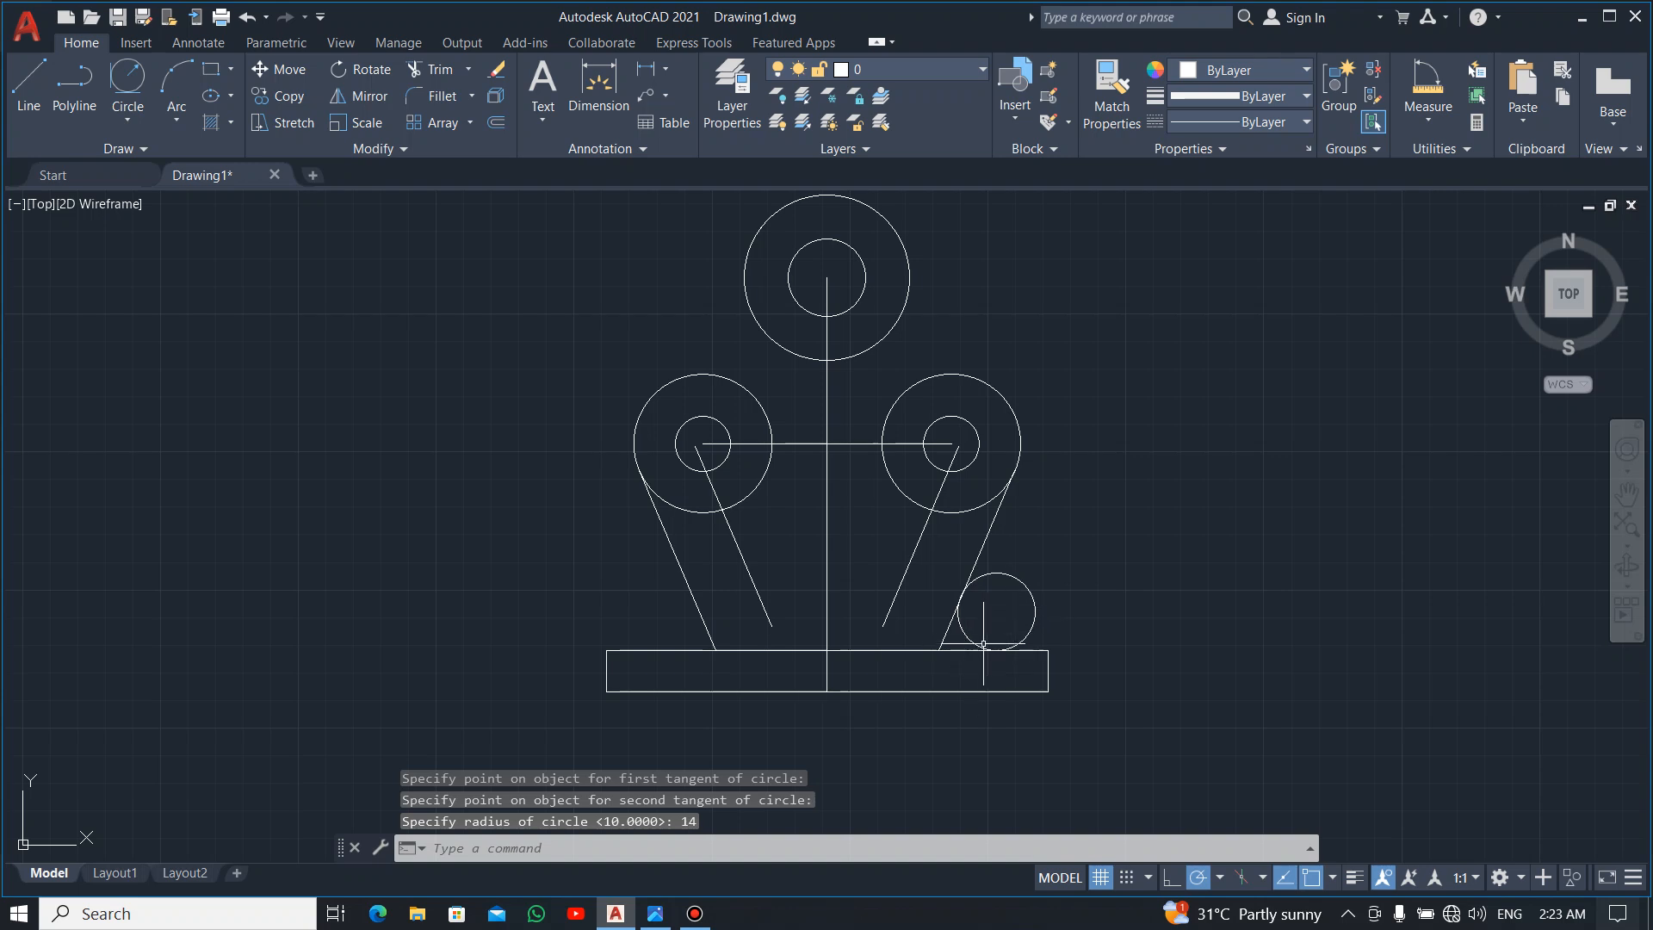
Draw a matching radius 14 circle tangent to the left outer leg line and the base's upper edge.
key("Return")
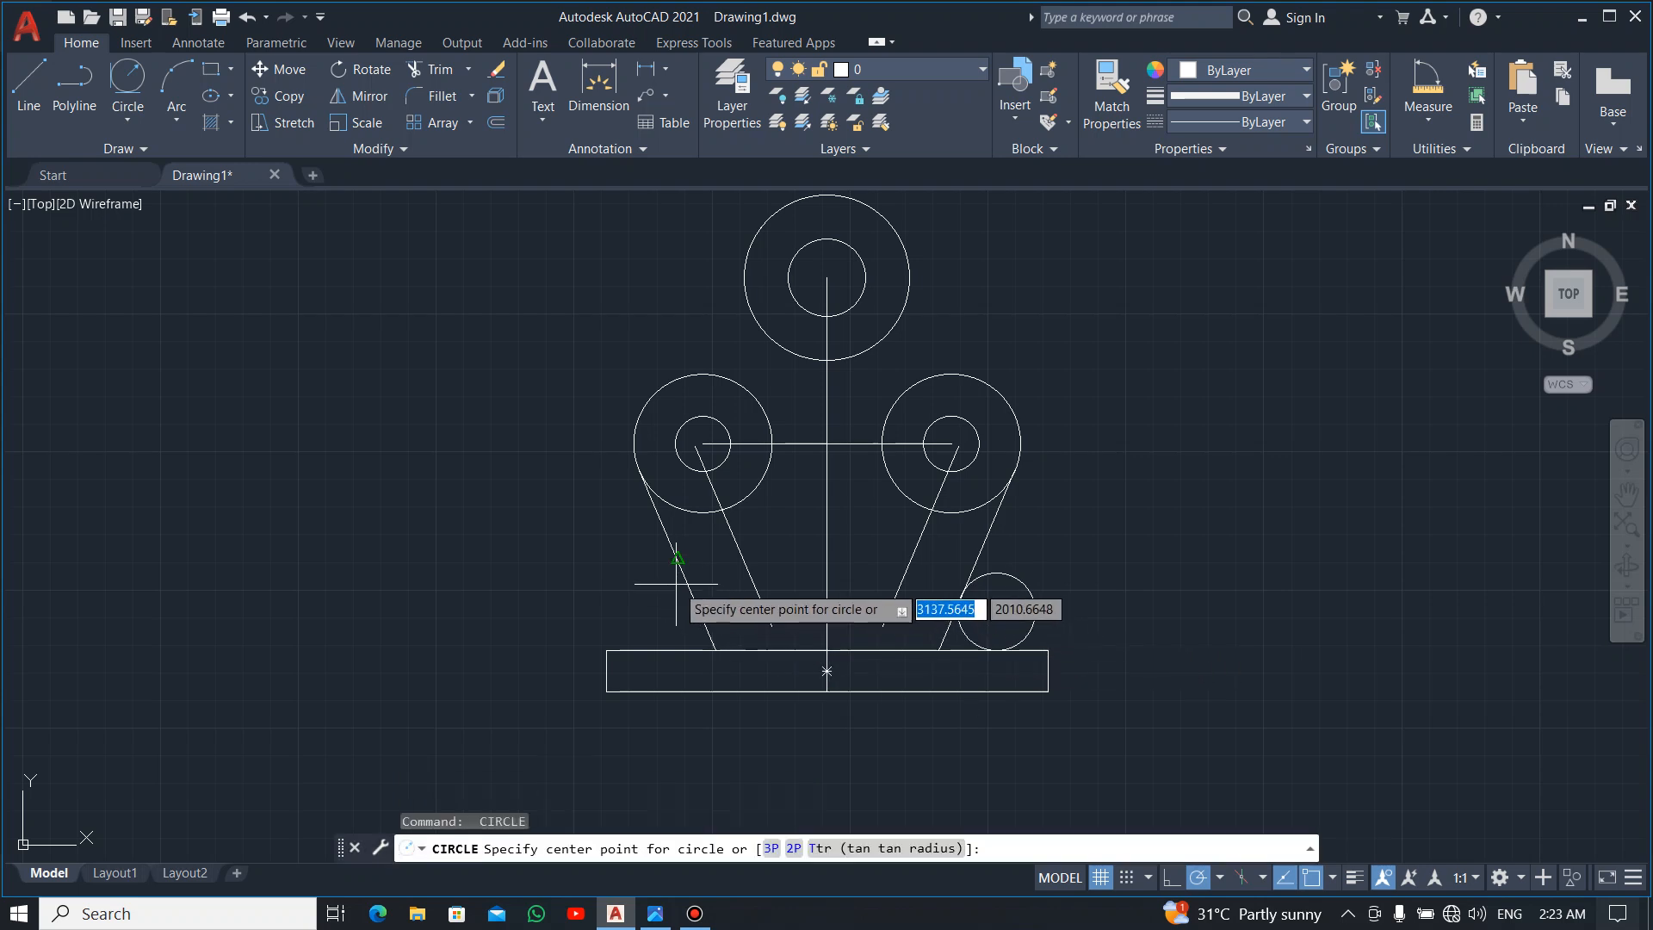
key("Escape")
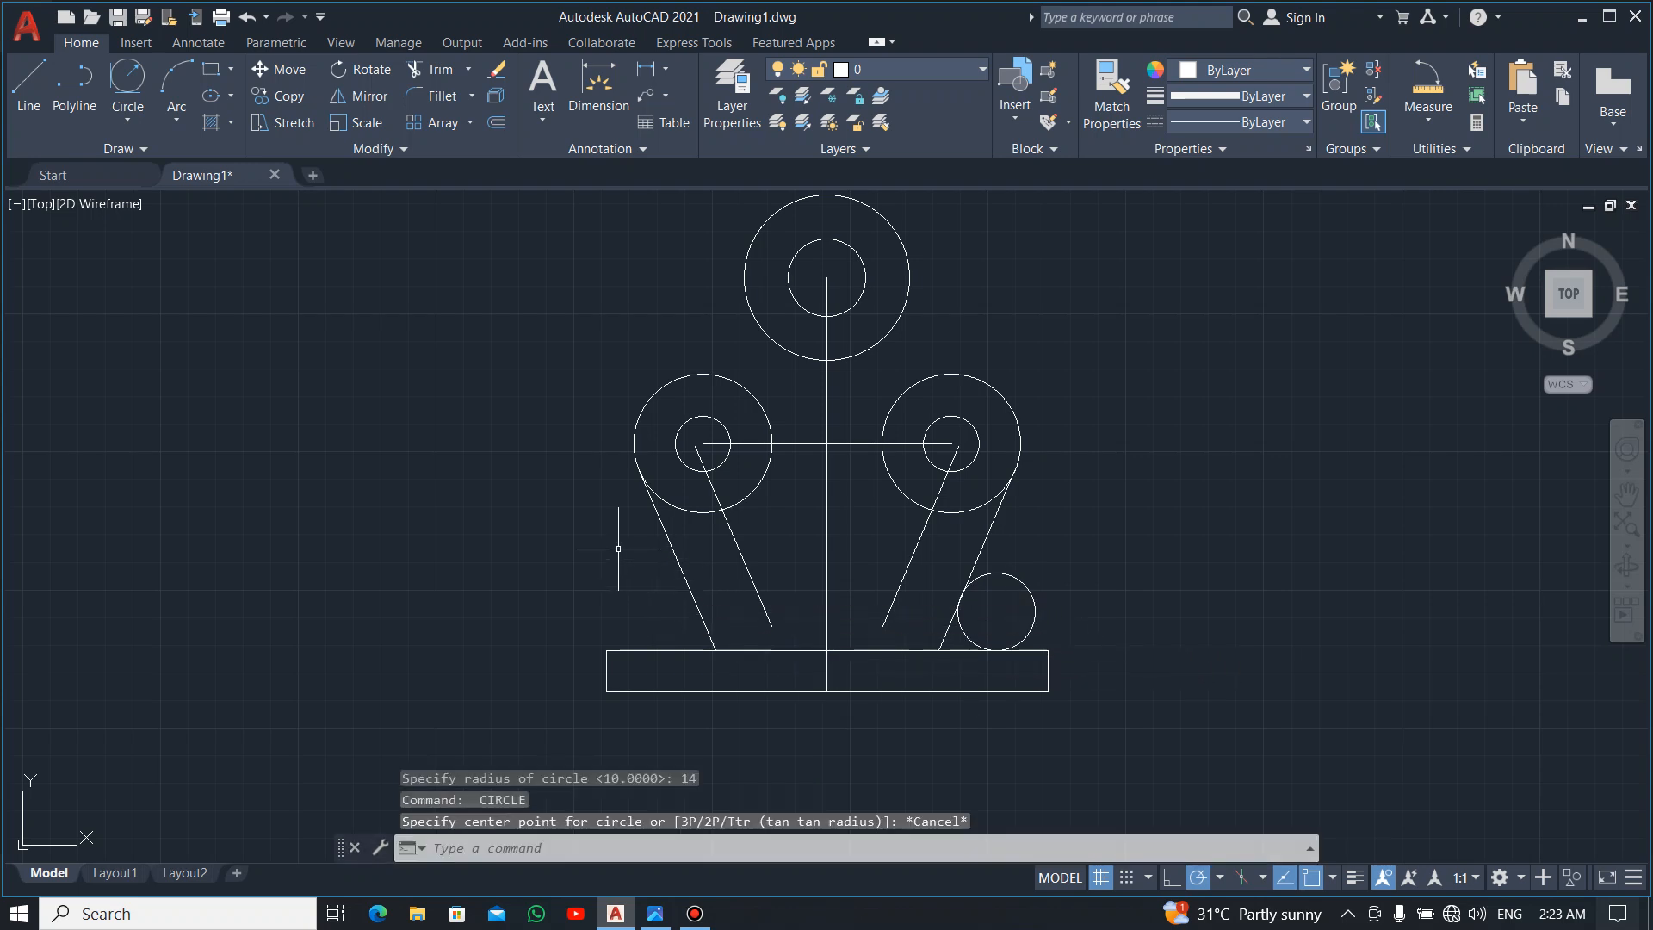
left_click(127, 77)
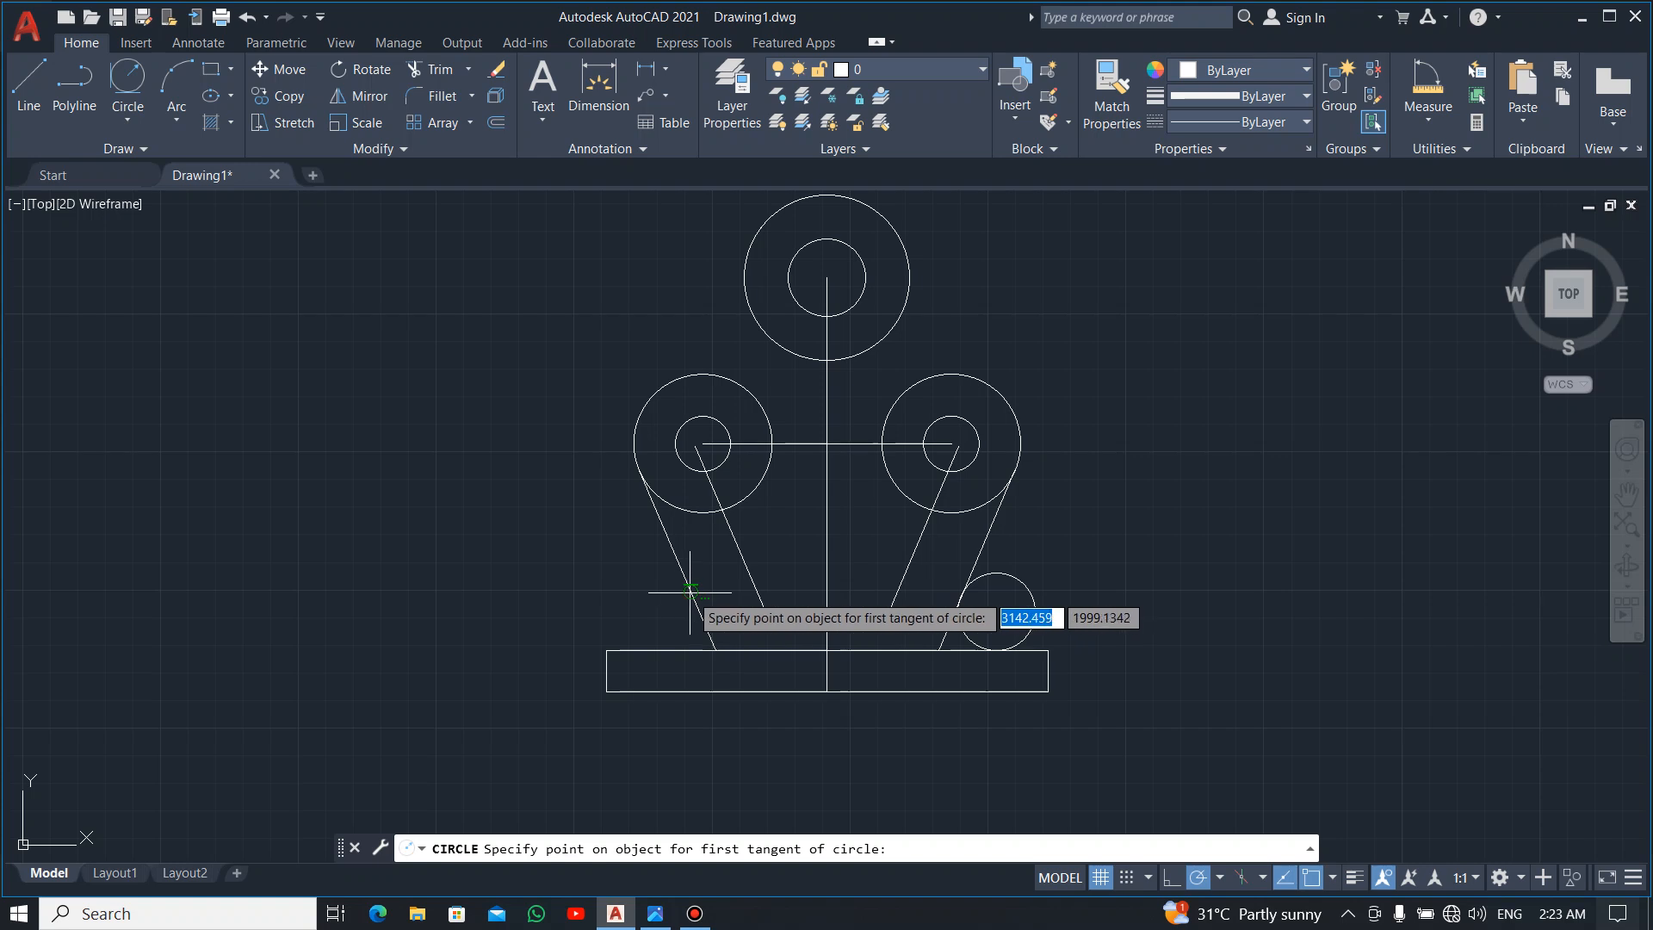
left_click(687, 588)
left_click(664, 645)
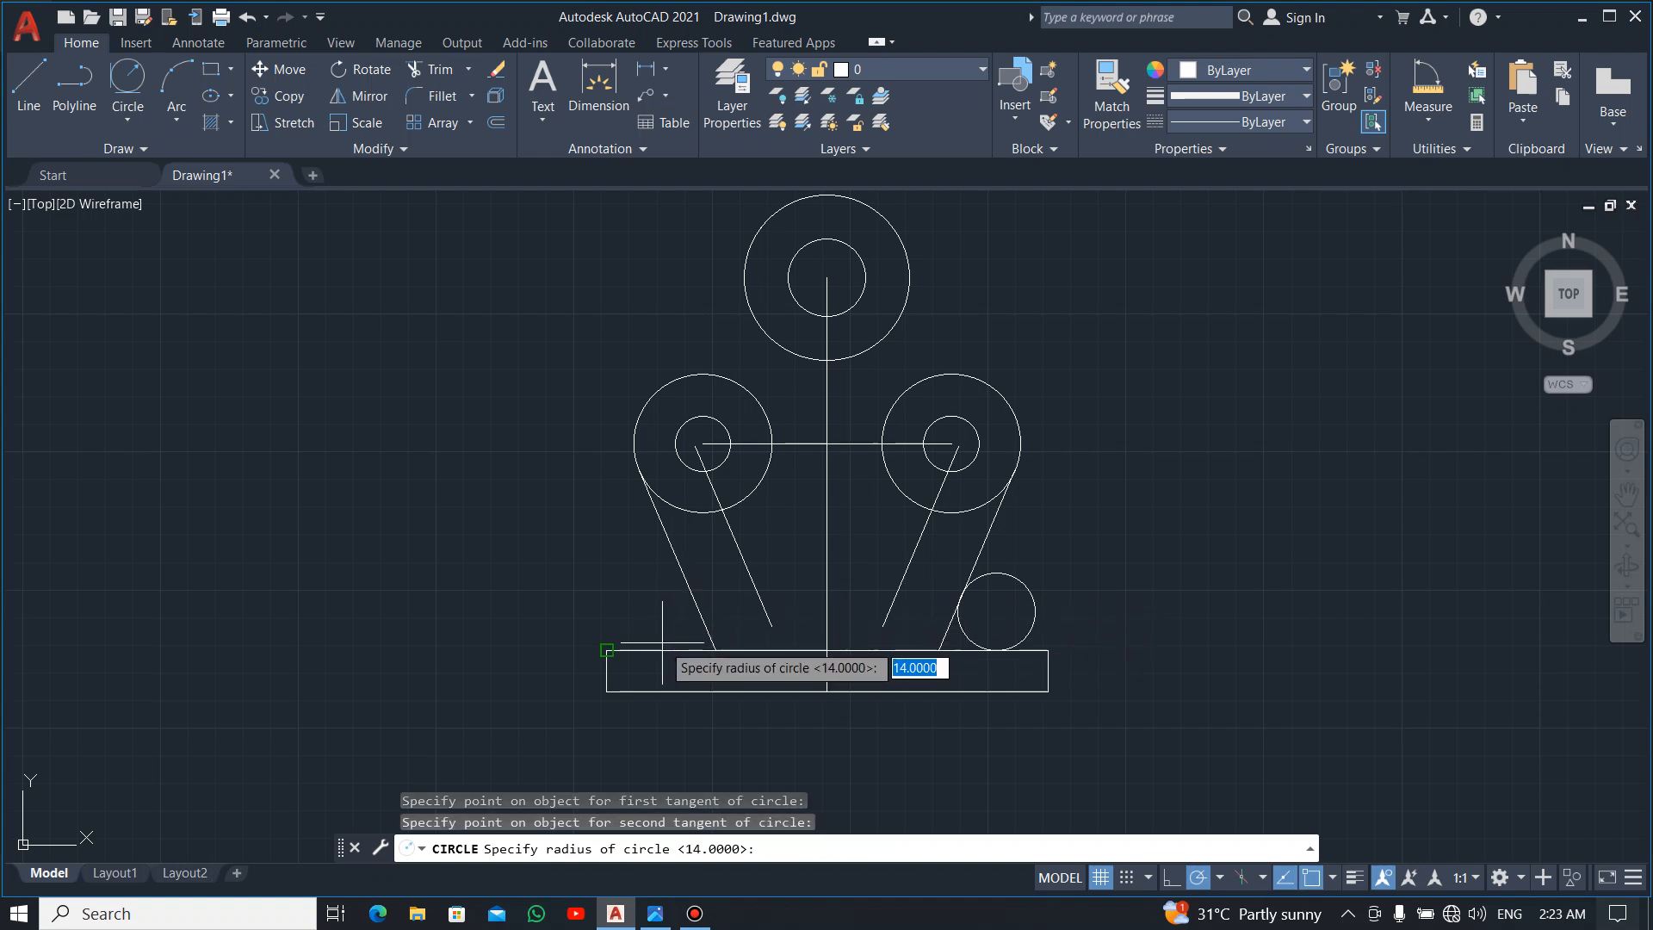
key("Return")
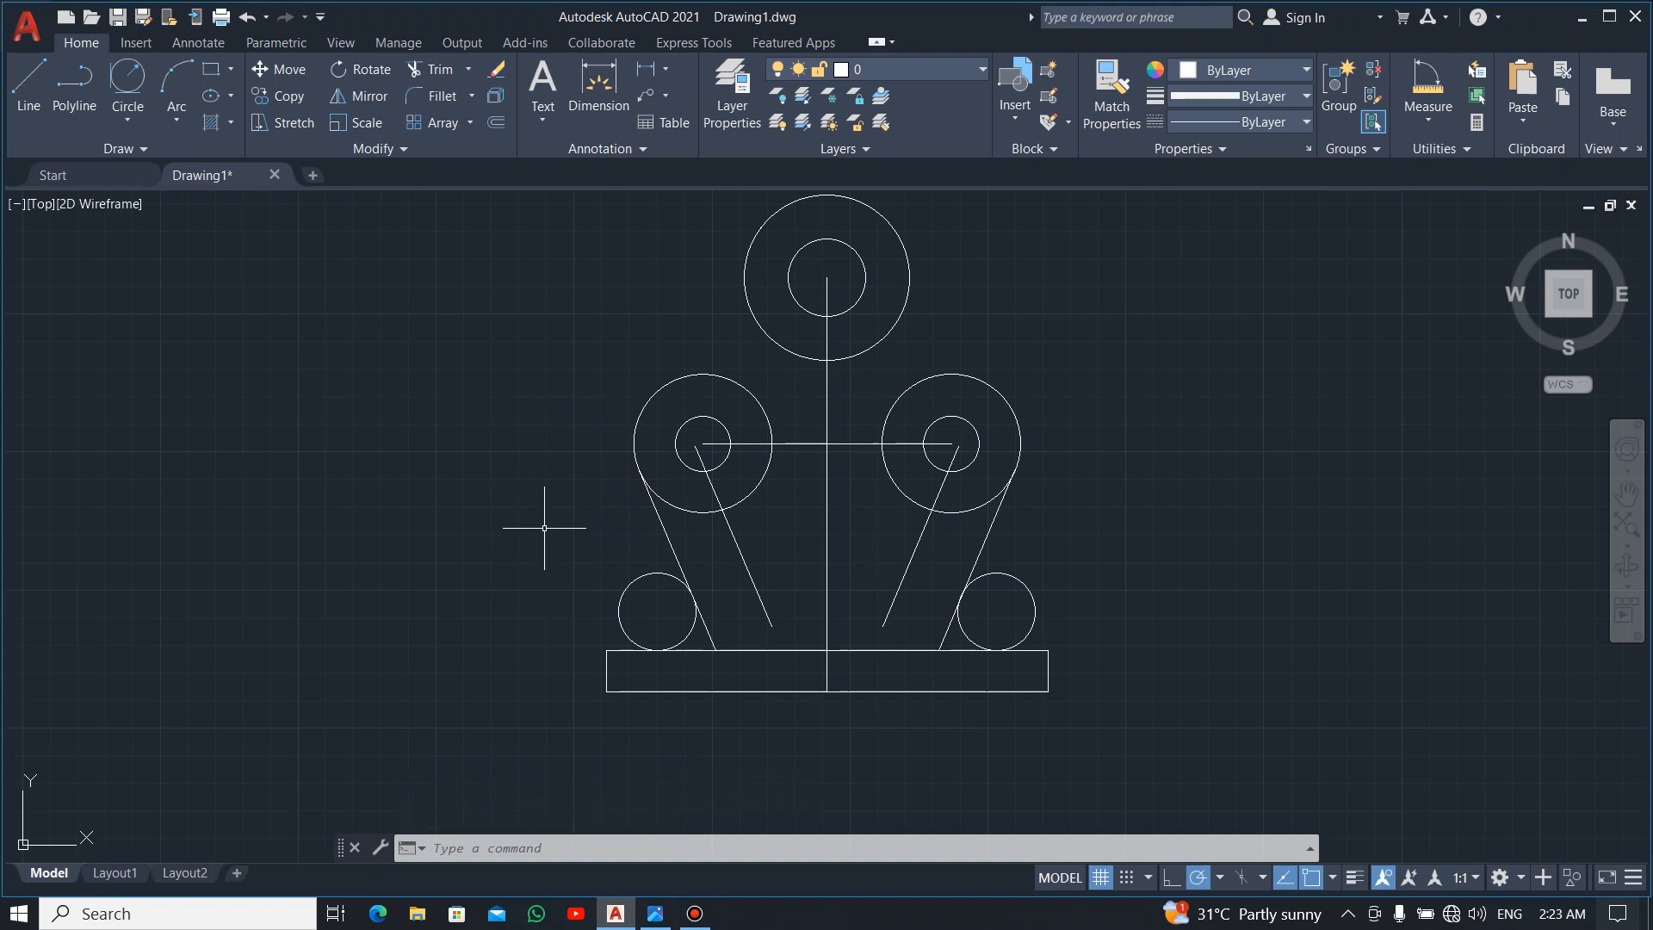
Trim both radius 14 circles to corner arcs and cut the outer leg line ends back to these arcs.
type("tr")
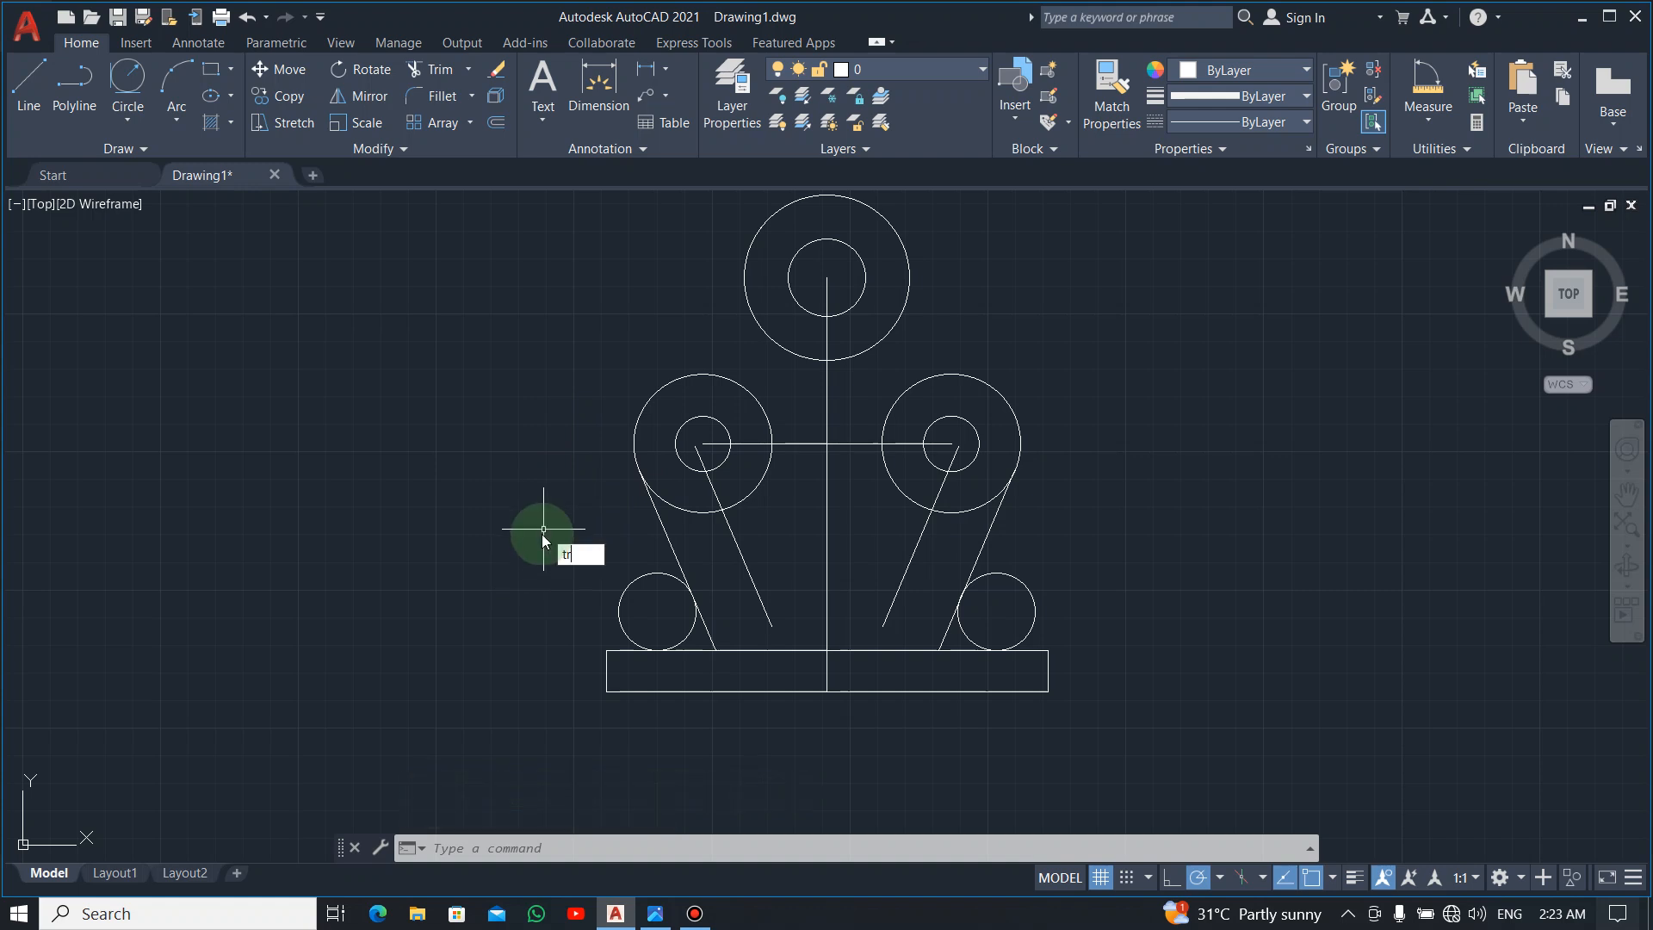
key("Return")
mouse_move(578, 583)
left_mouse_down()
mouse_move(606, 578)
mouse_move(633, 622)
left_mouse_up()
mouse_move(1039, 555)
left_mouse_down()
mouse_move(1018, 579)
mouse_move(1047, 591)
left_mouse_up()
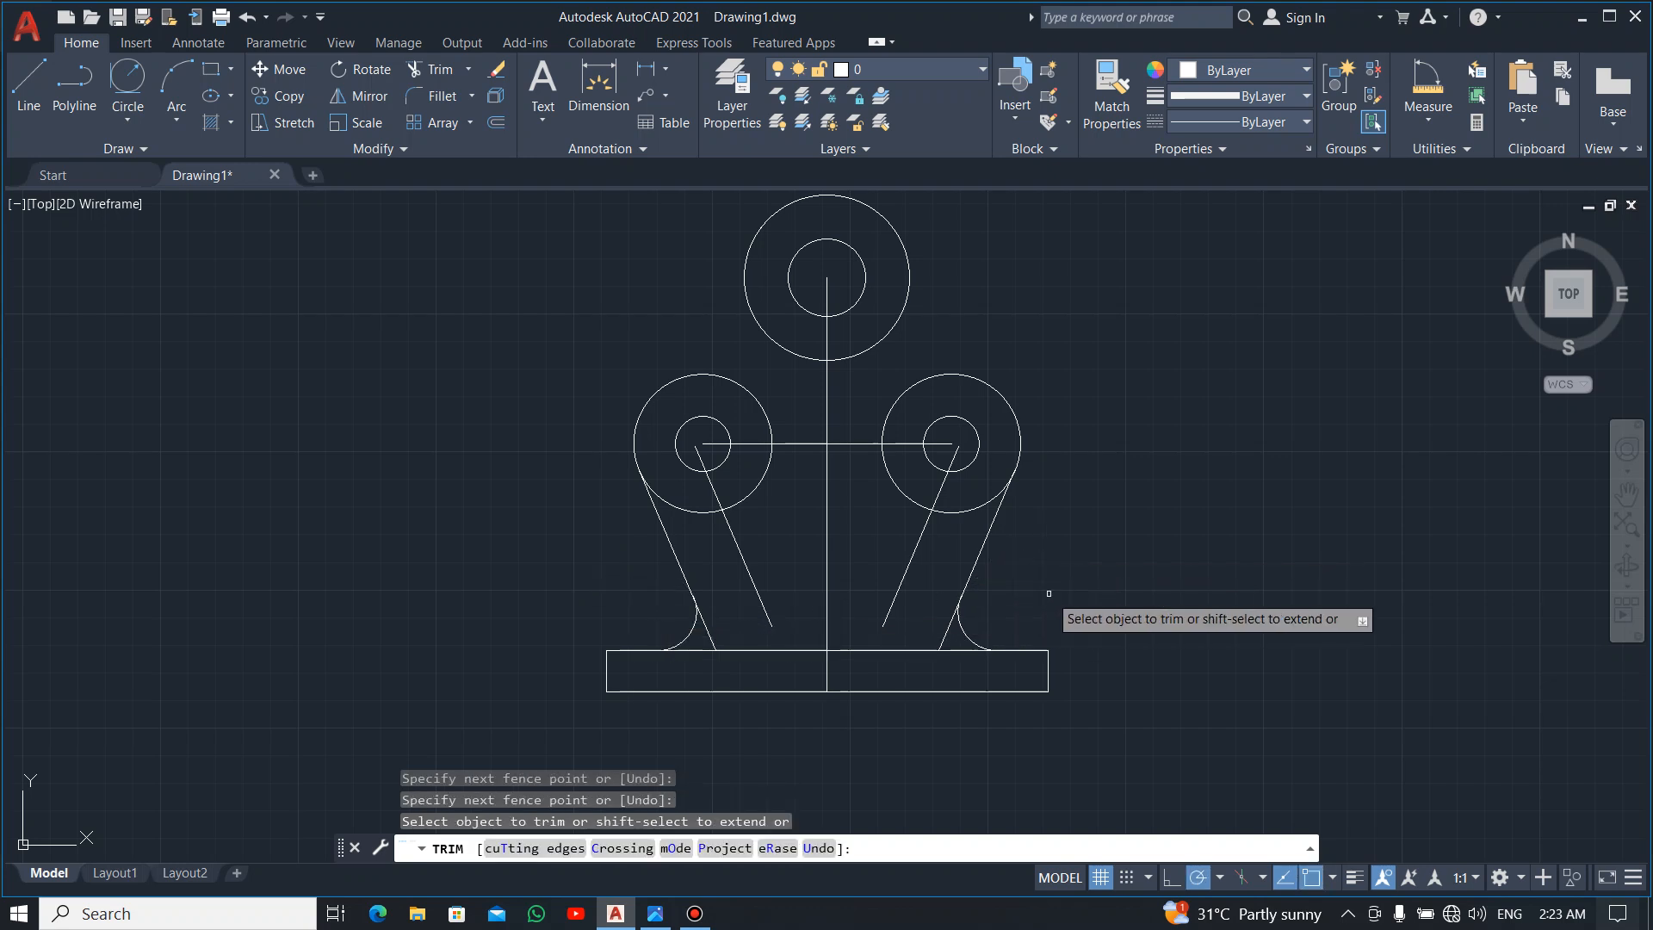
left_click(950, 631)
left_click(705, 637)
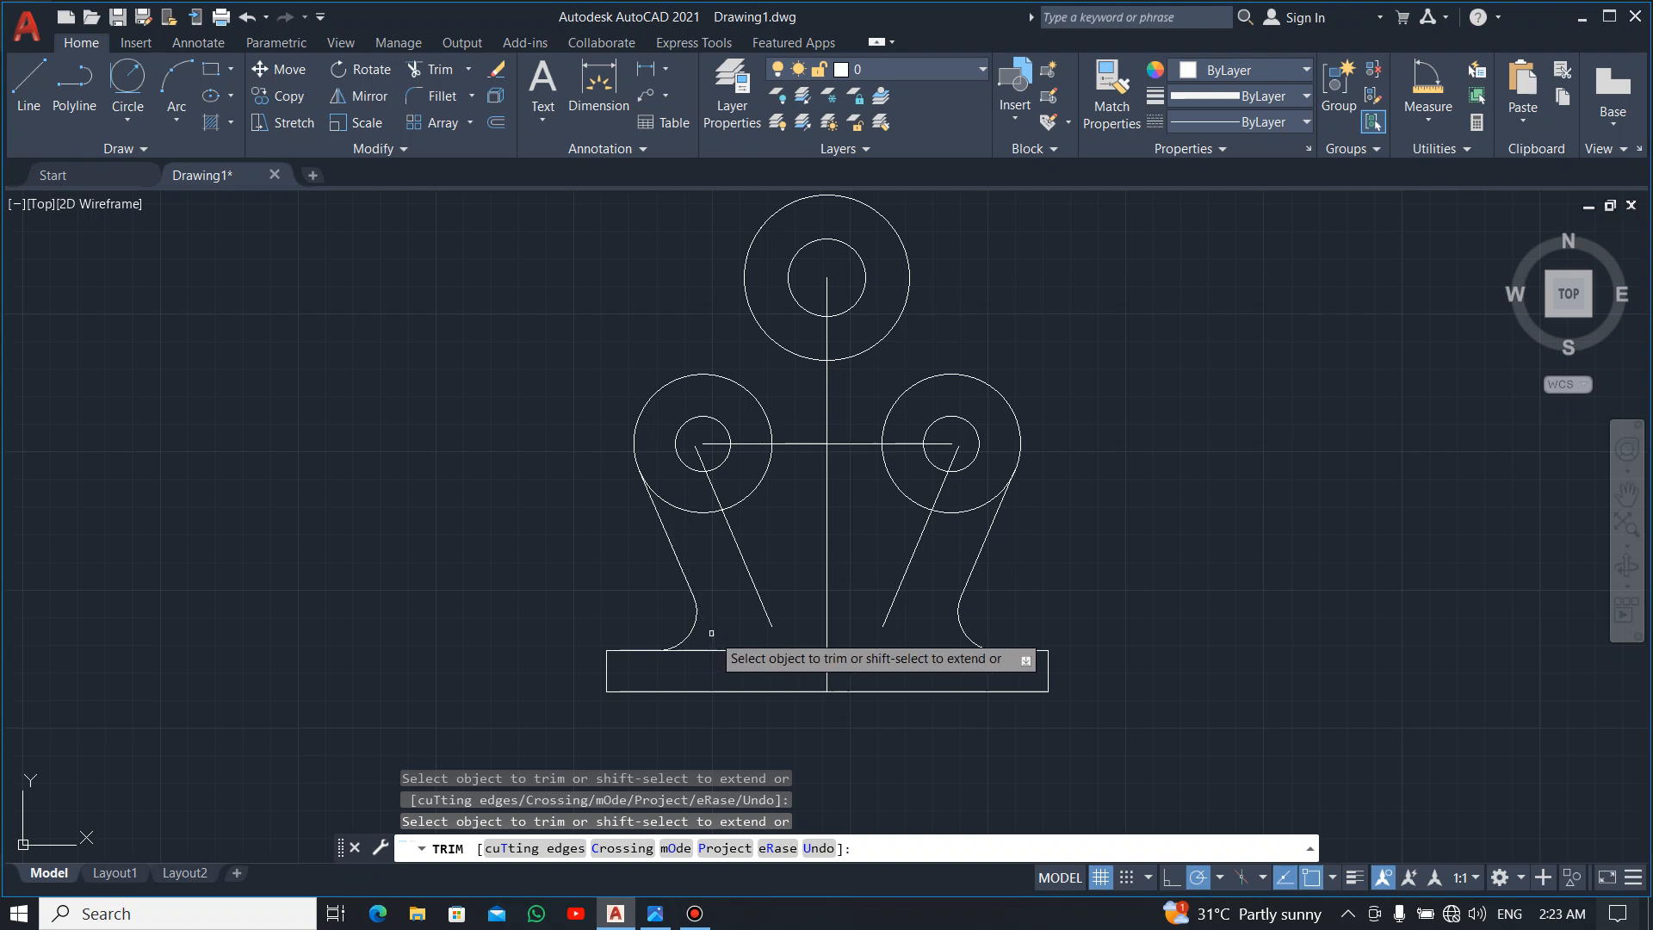
key("Escape")
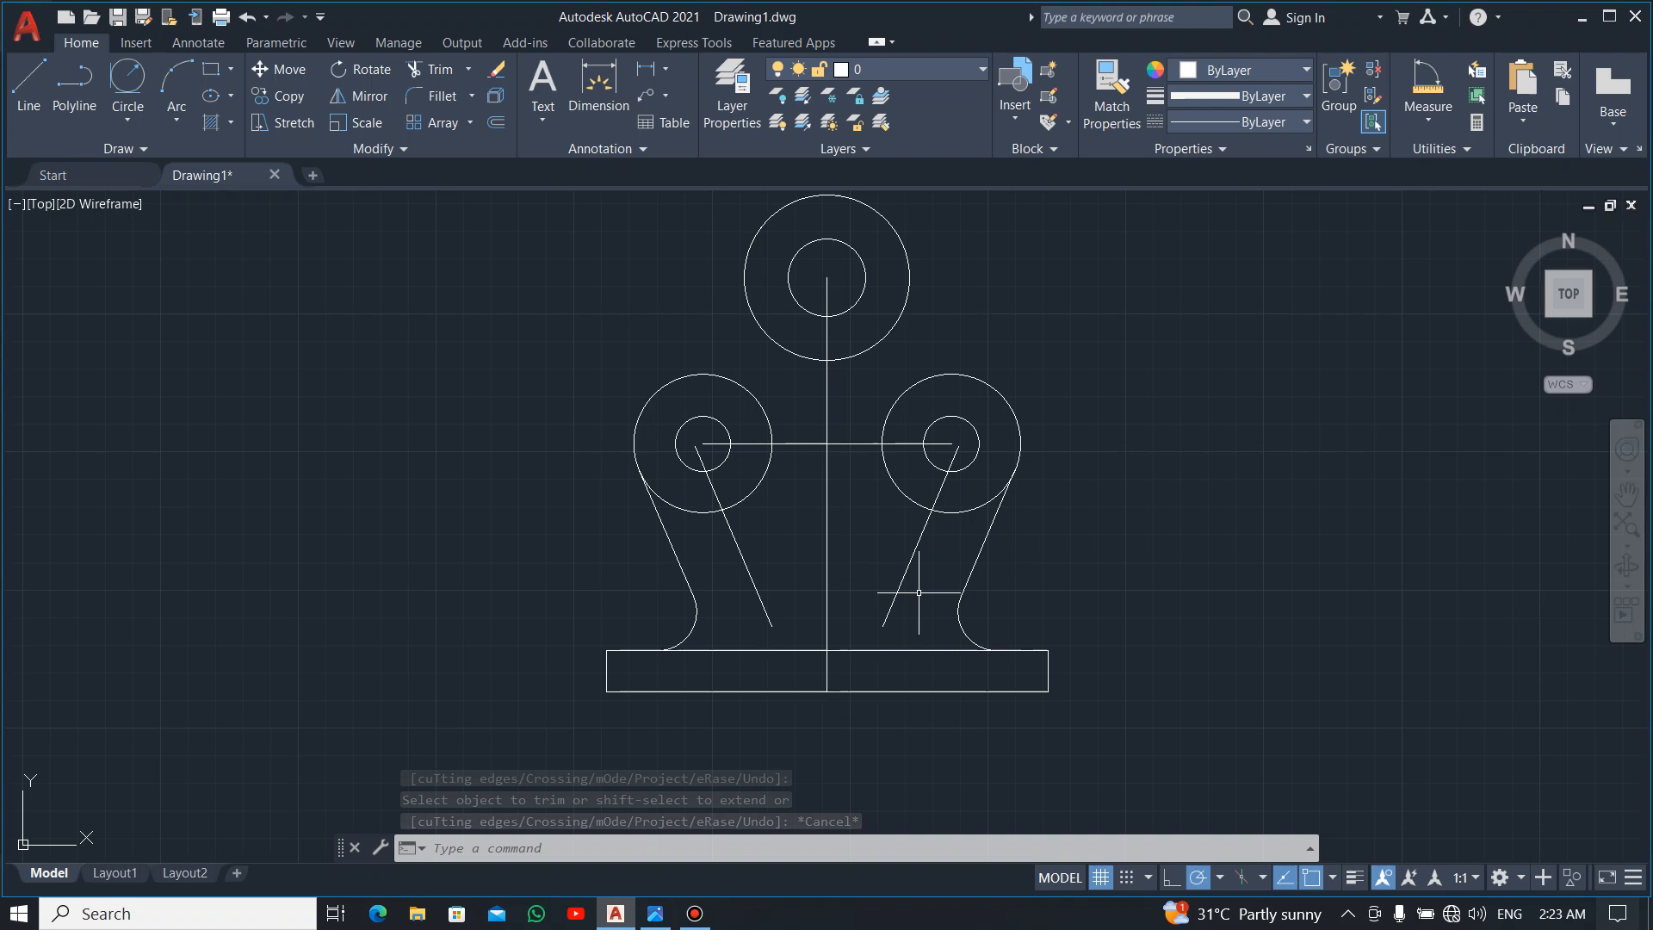
Extend both inner offset leg lines down to the upper edge of the base rectangle.
type("ex")
key("Return")
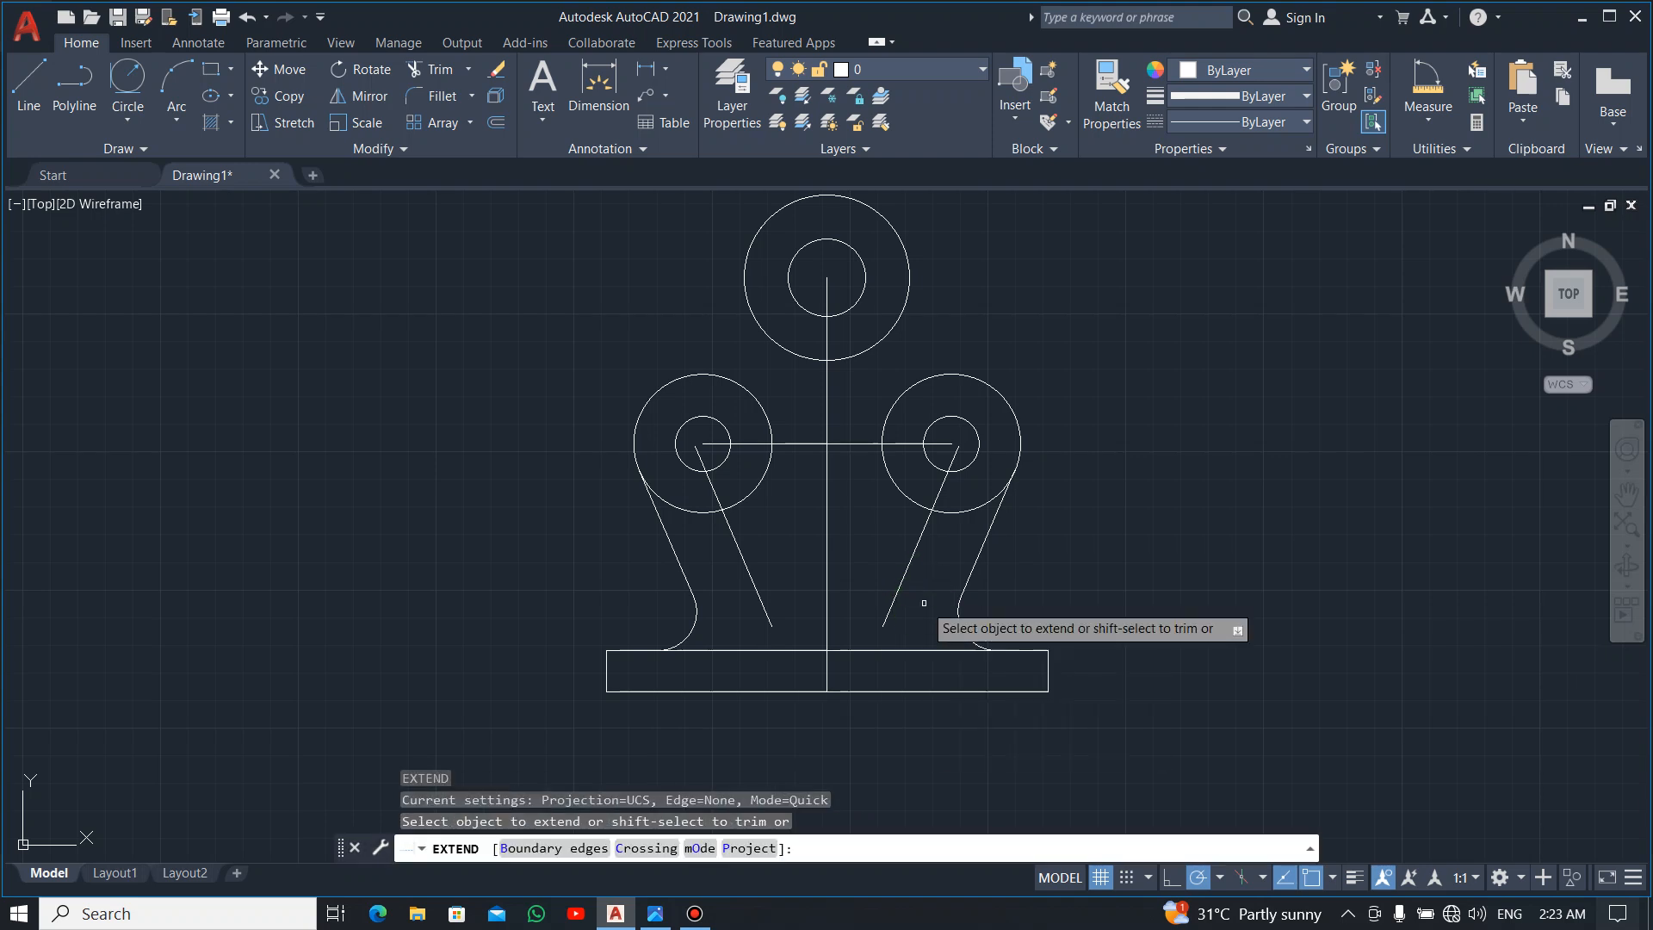
left_click(895, 598)
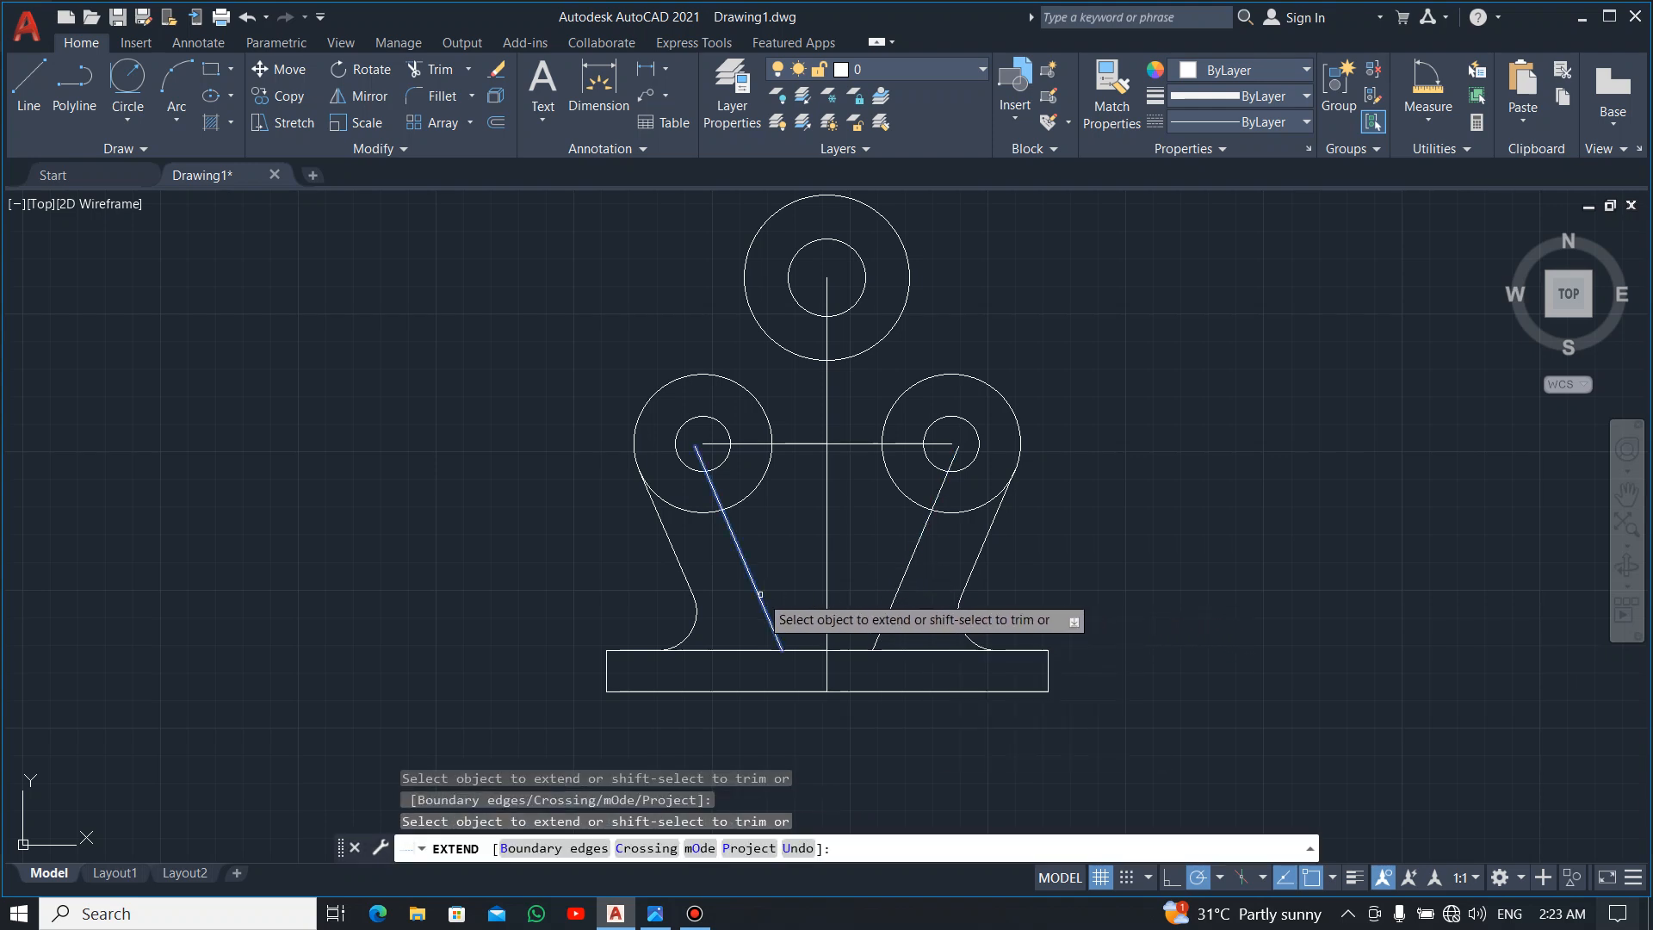
left_click(762, 607)
key("Escape")
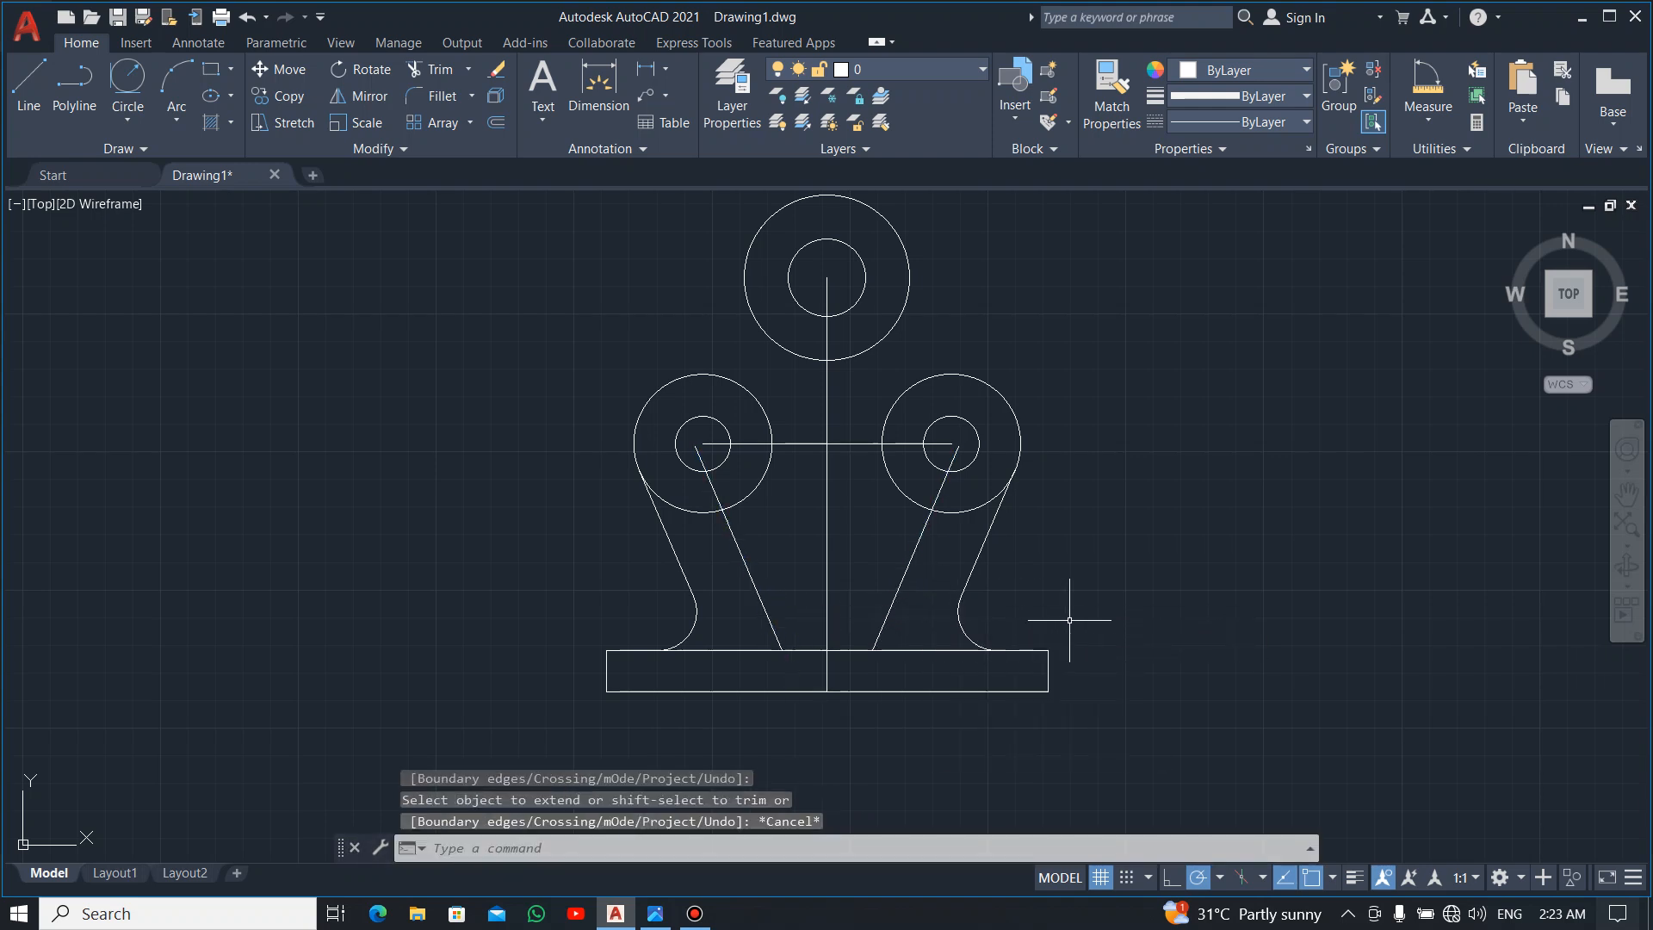
Compare with the reference image and delete the horizontal line joining the centres of the two side circles.
key("alt+Tab")
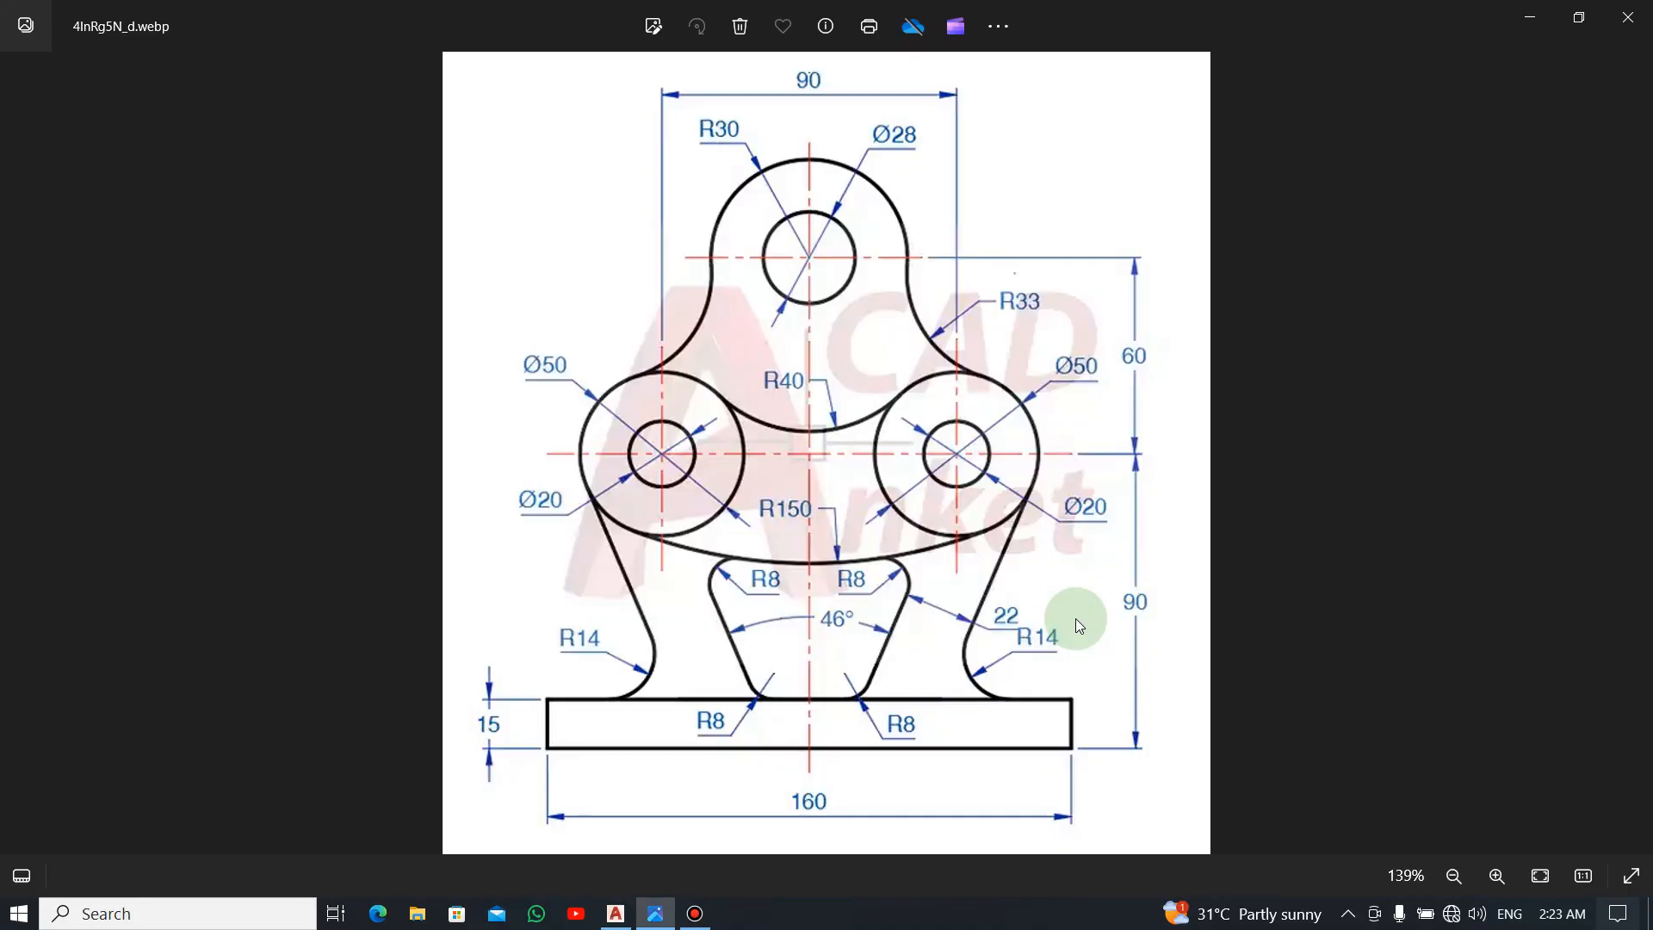
key("alt+Tab")
left_click(807, 417)
left_click(788, 459)
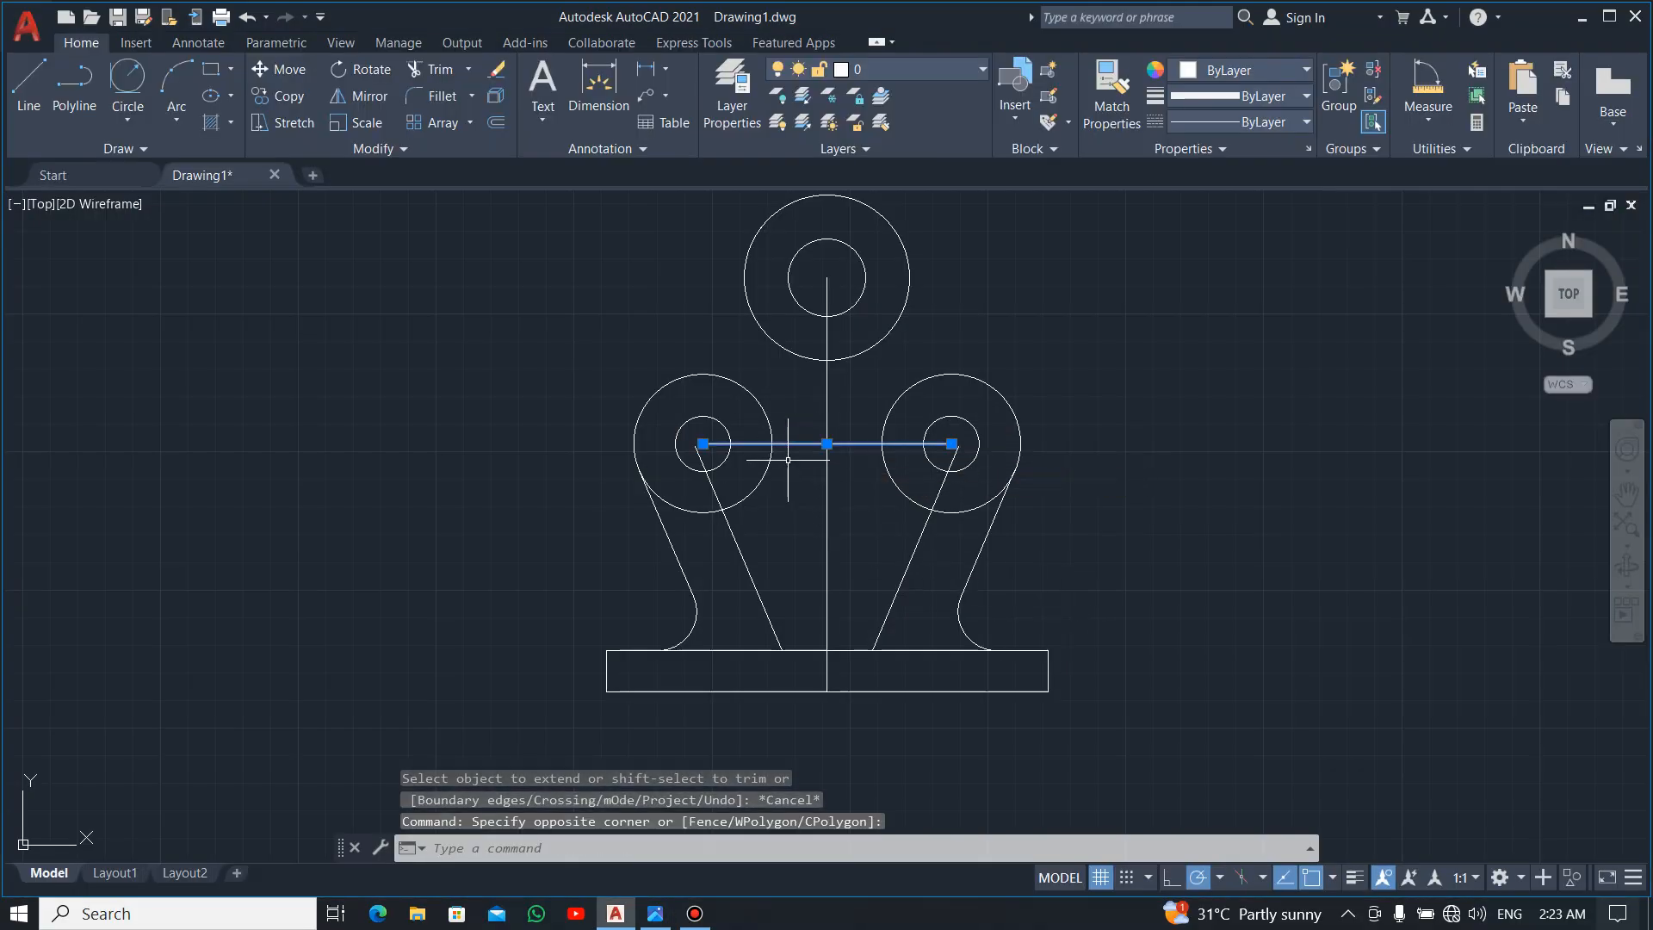
key("Delete")
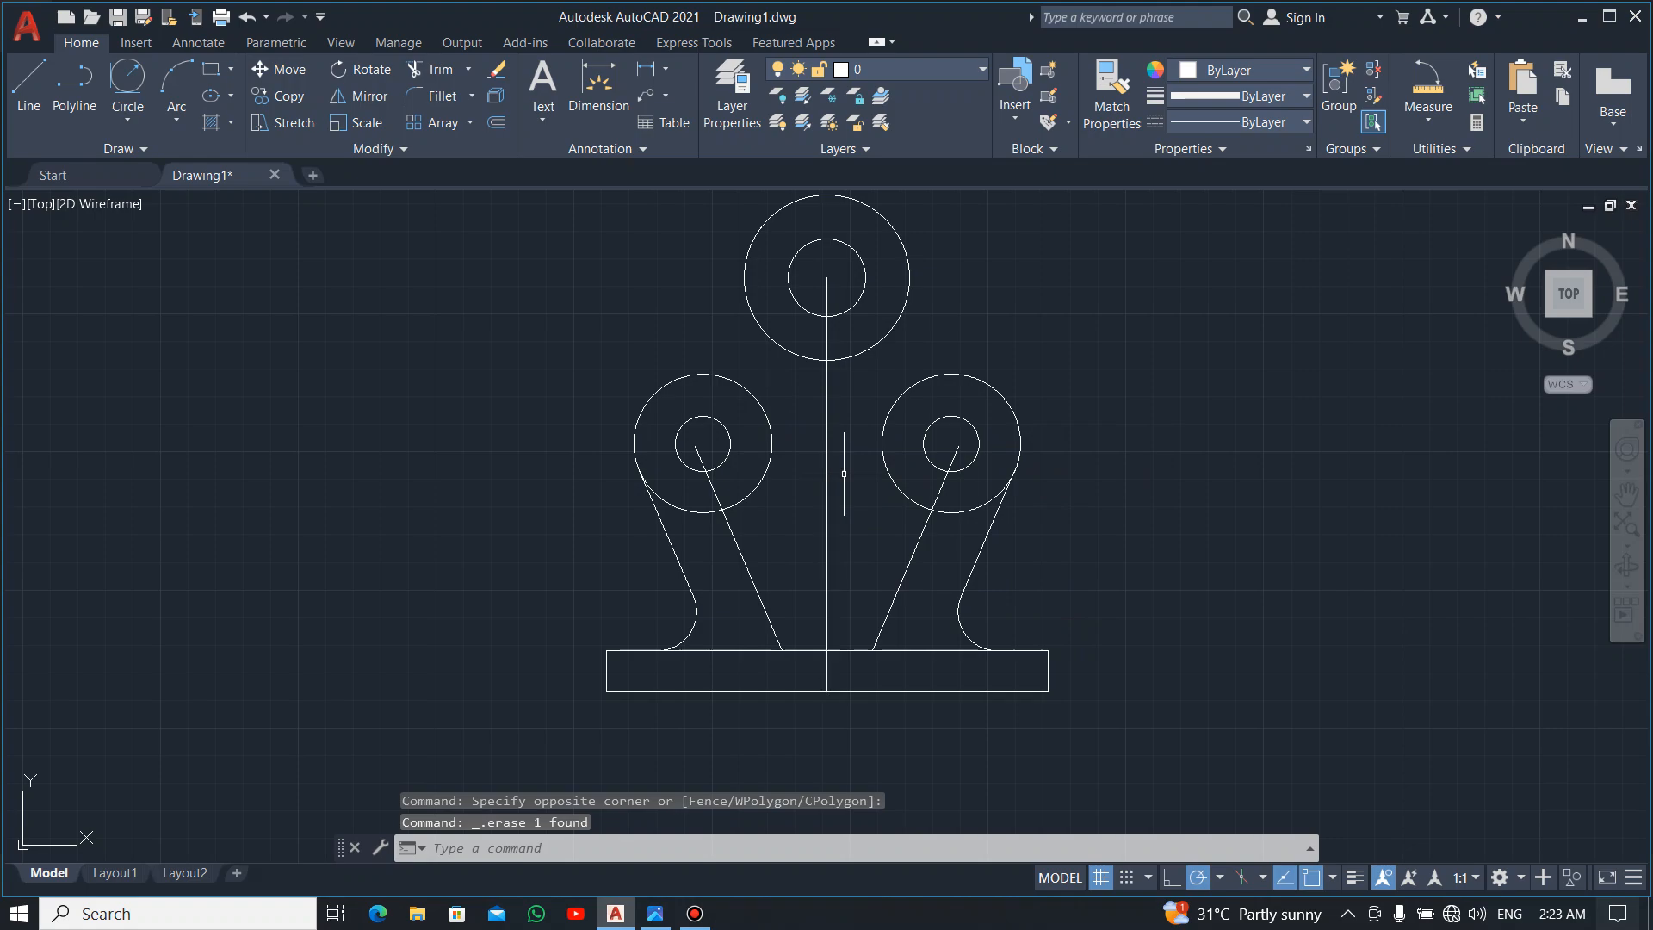
Check the shoulder radius in the reference image, then draw a radius 33 circle tangent to the outer top circle and the outer right side circle.
key("alt+Tab")
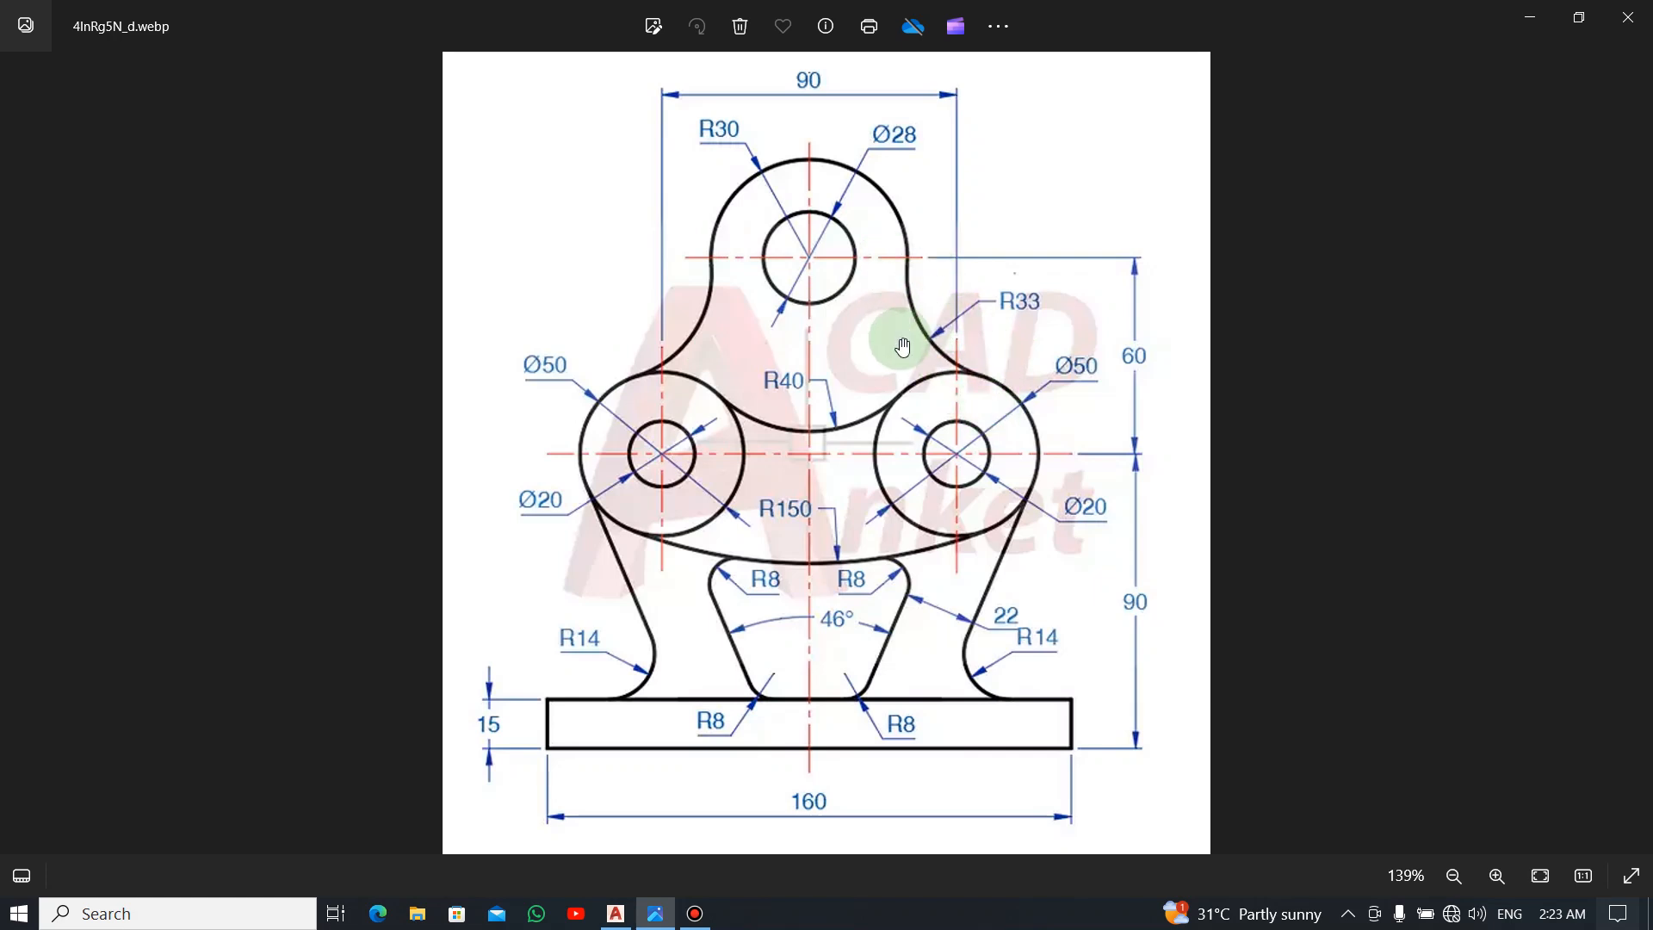
key("alt+Tab")
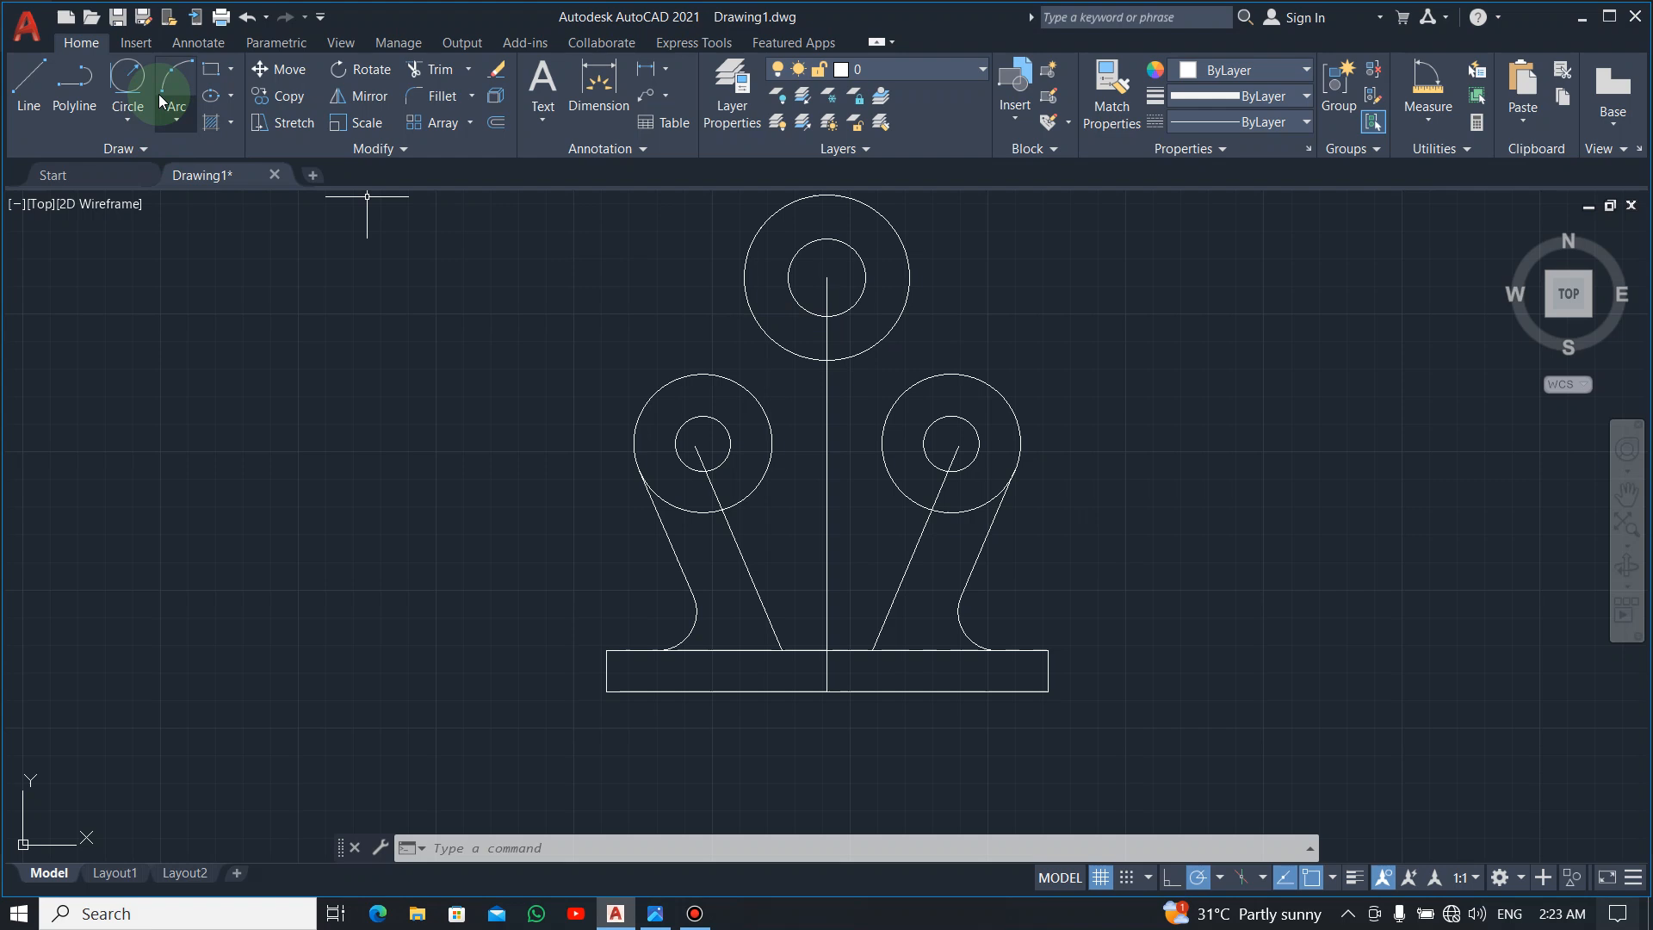
left_click(125, 79)
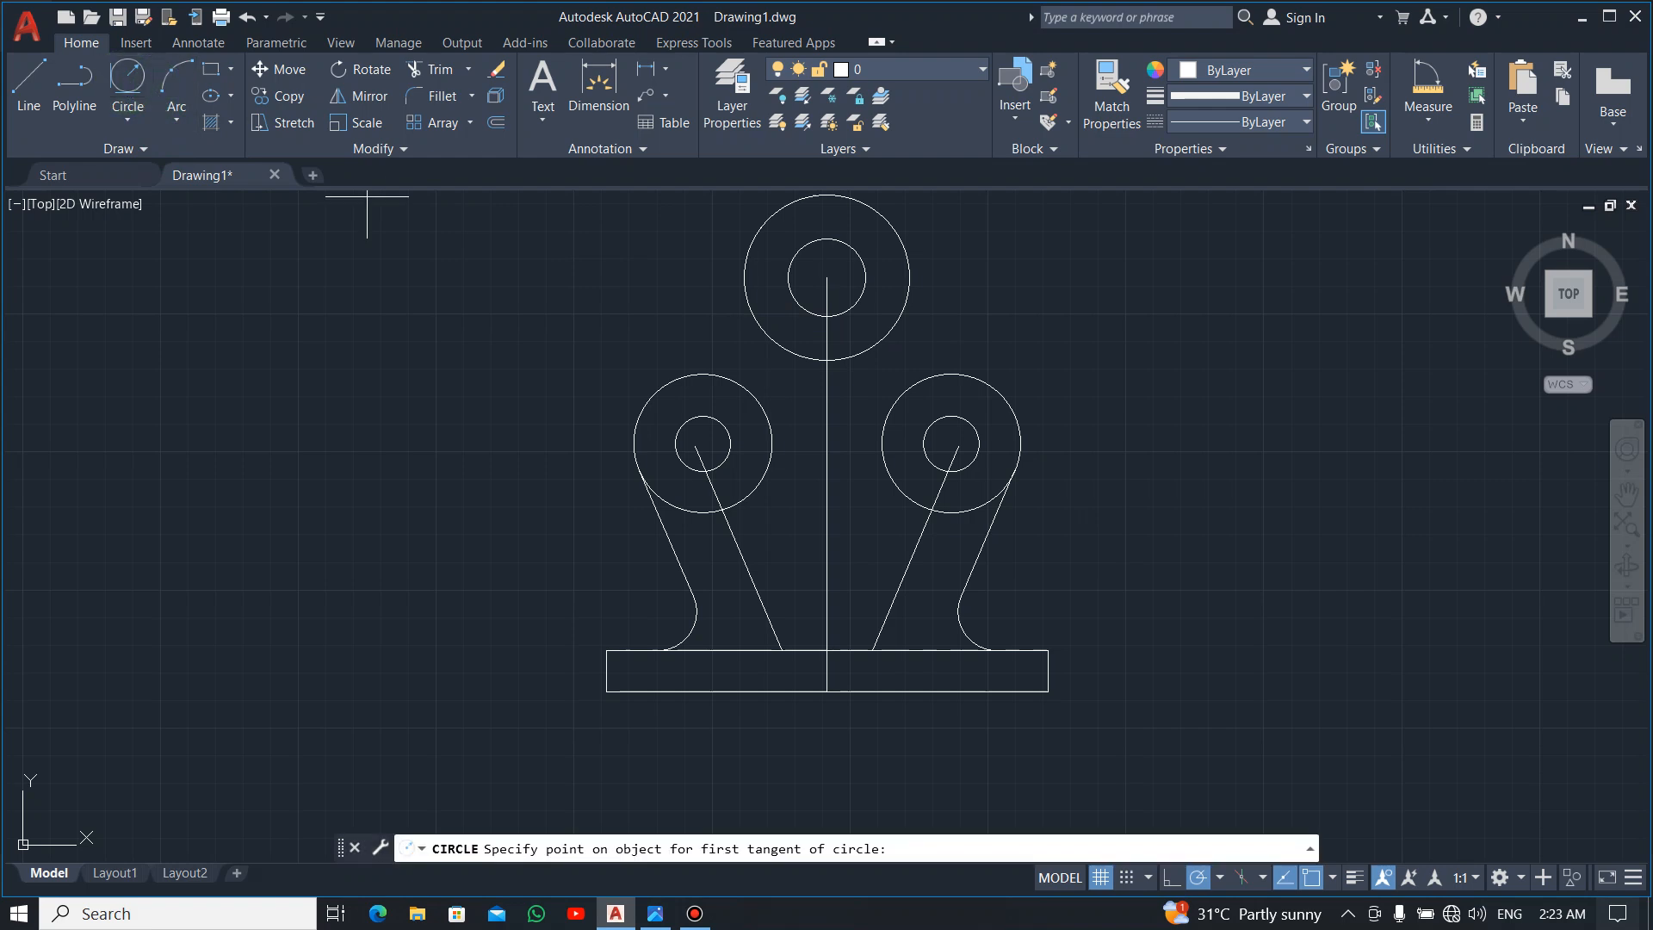
left_click(903, 245)
left_click(954, 374)
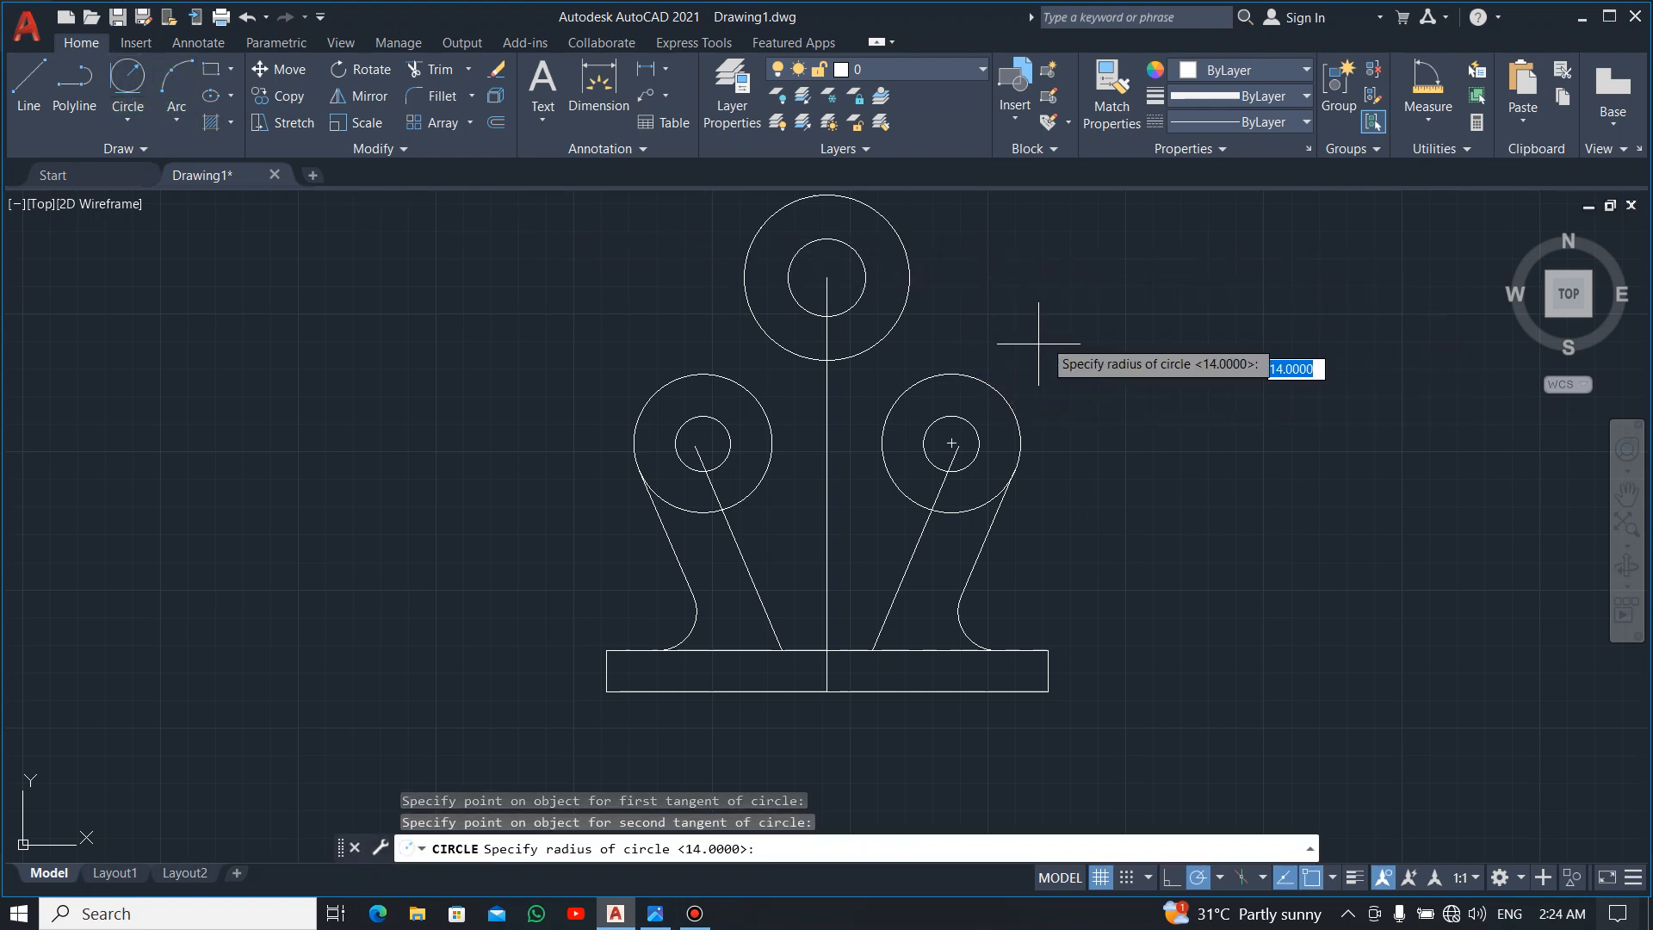
type("33")
key("Return")
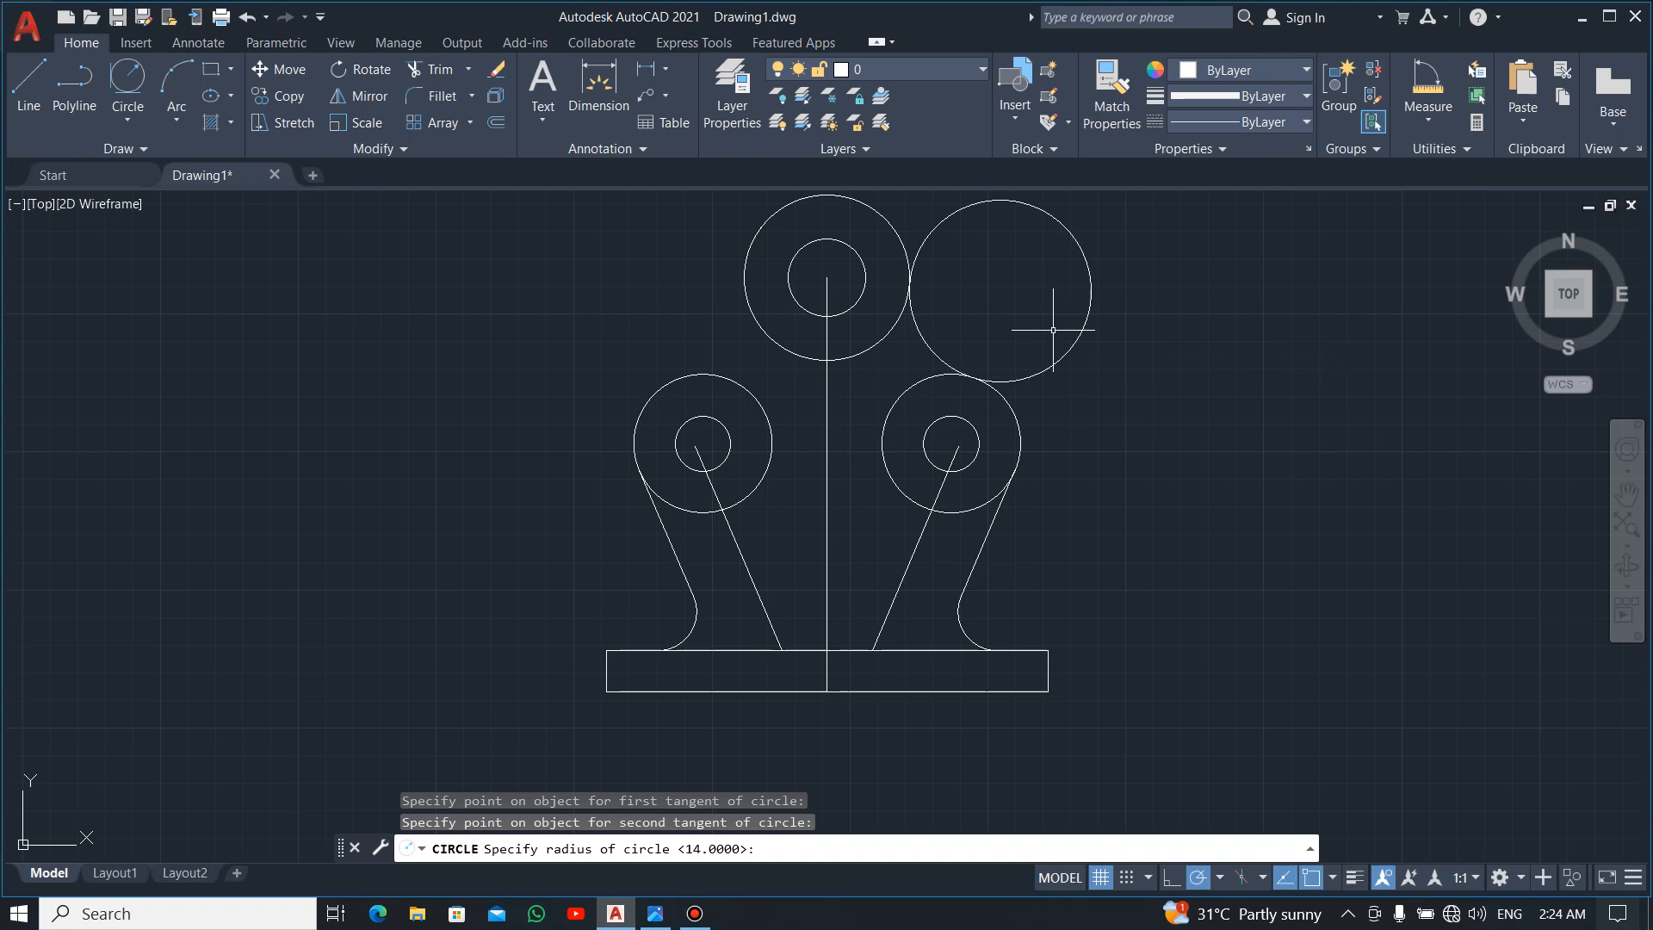
key("Escape")
Trim the radius 33 circle to the concave arc joining the top circle and the right side circle.
type("tr")
key("Return")
mouse_move(1129, 288)
left_mouse_down()
mouse_move(1062, 266)
mouse_move(1039, 295)
left_mouse_up()
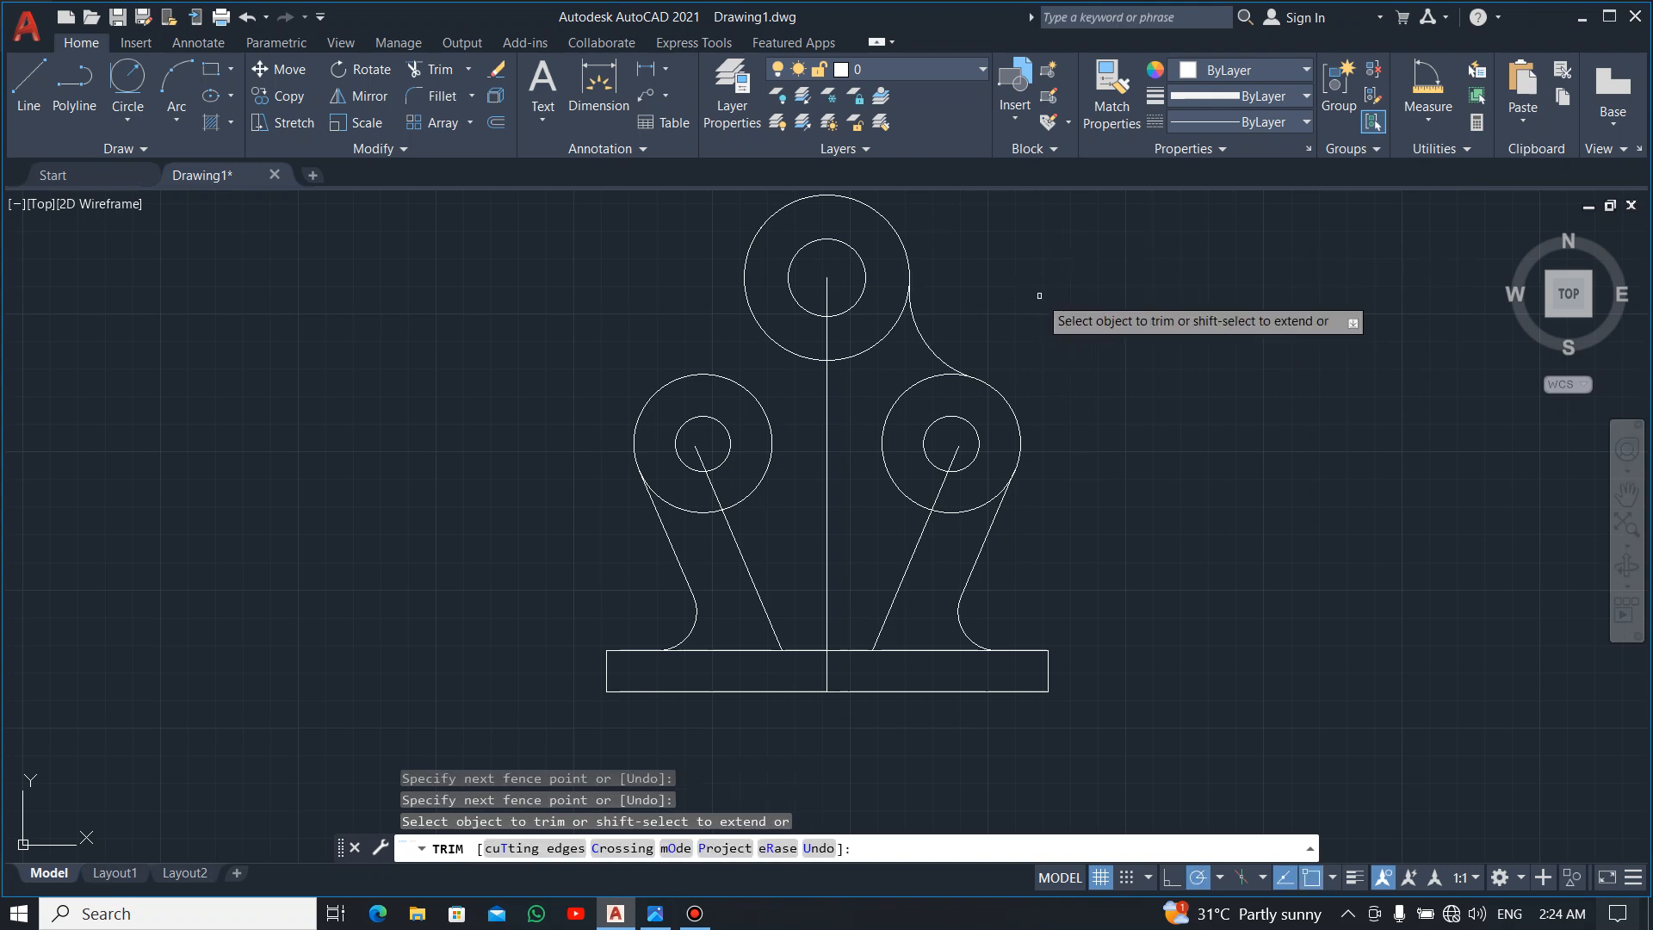
key("Escape")
Mirror the radius 33 shoulder arc across the vertical centre line, keeping the source arc.
left_click(989, 308)
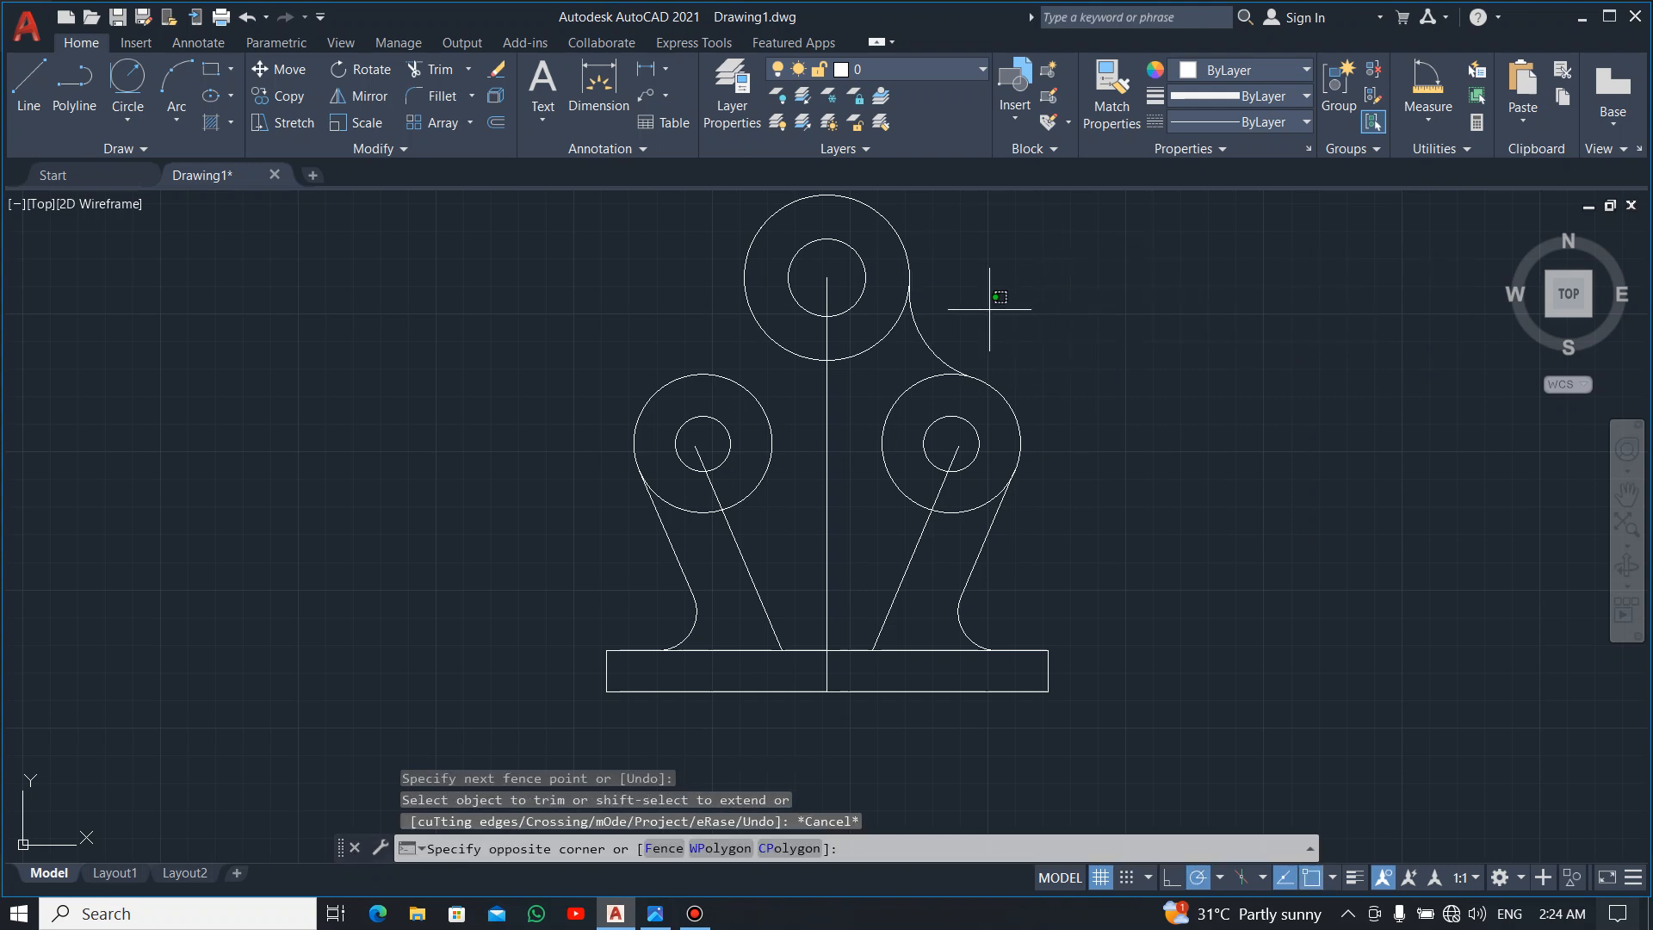
left_click(917, 360)
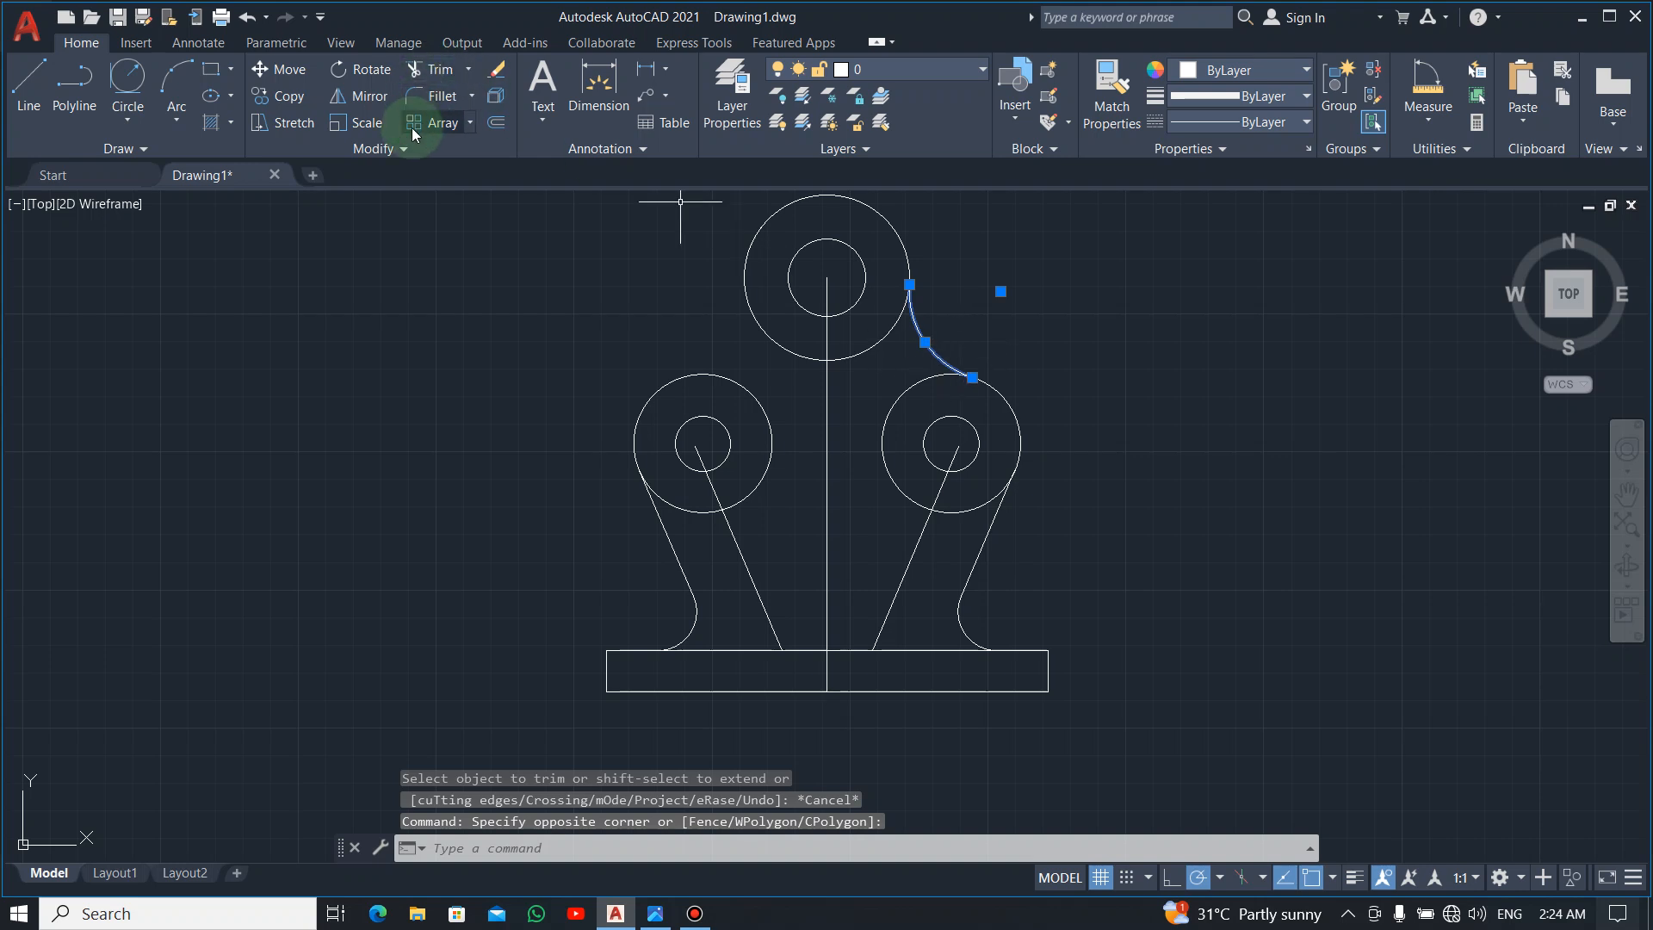
left_click(369, 96)
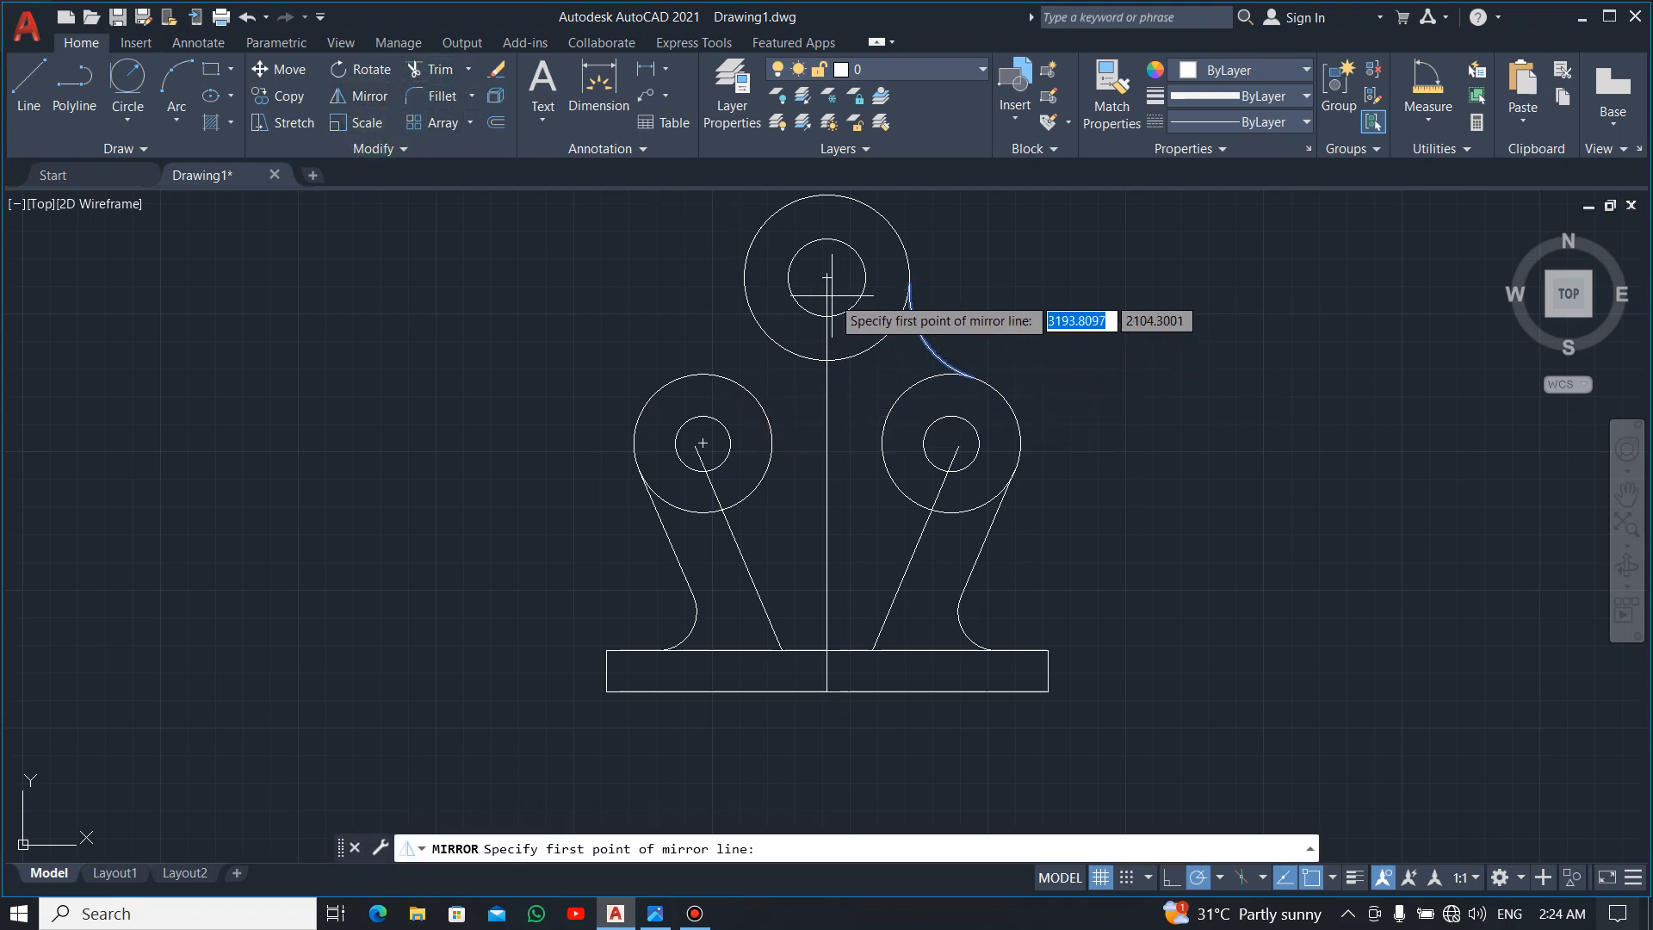
left_click(826, 641)
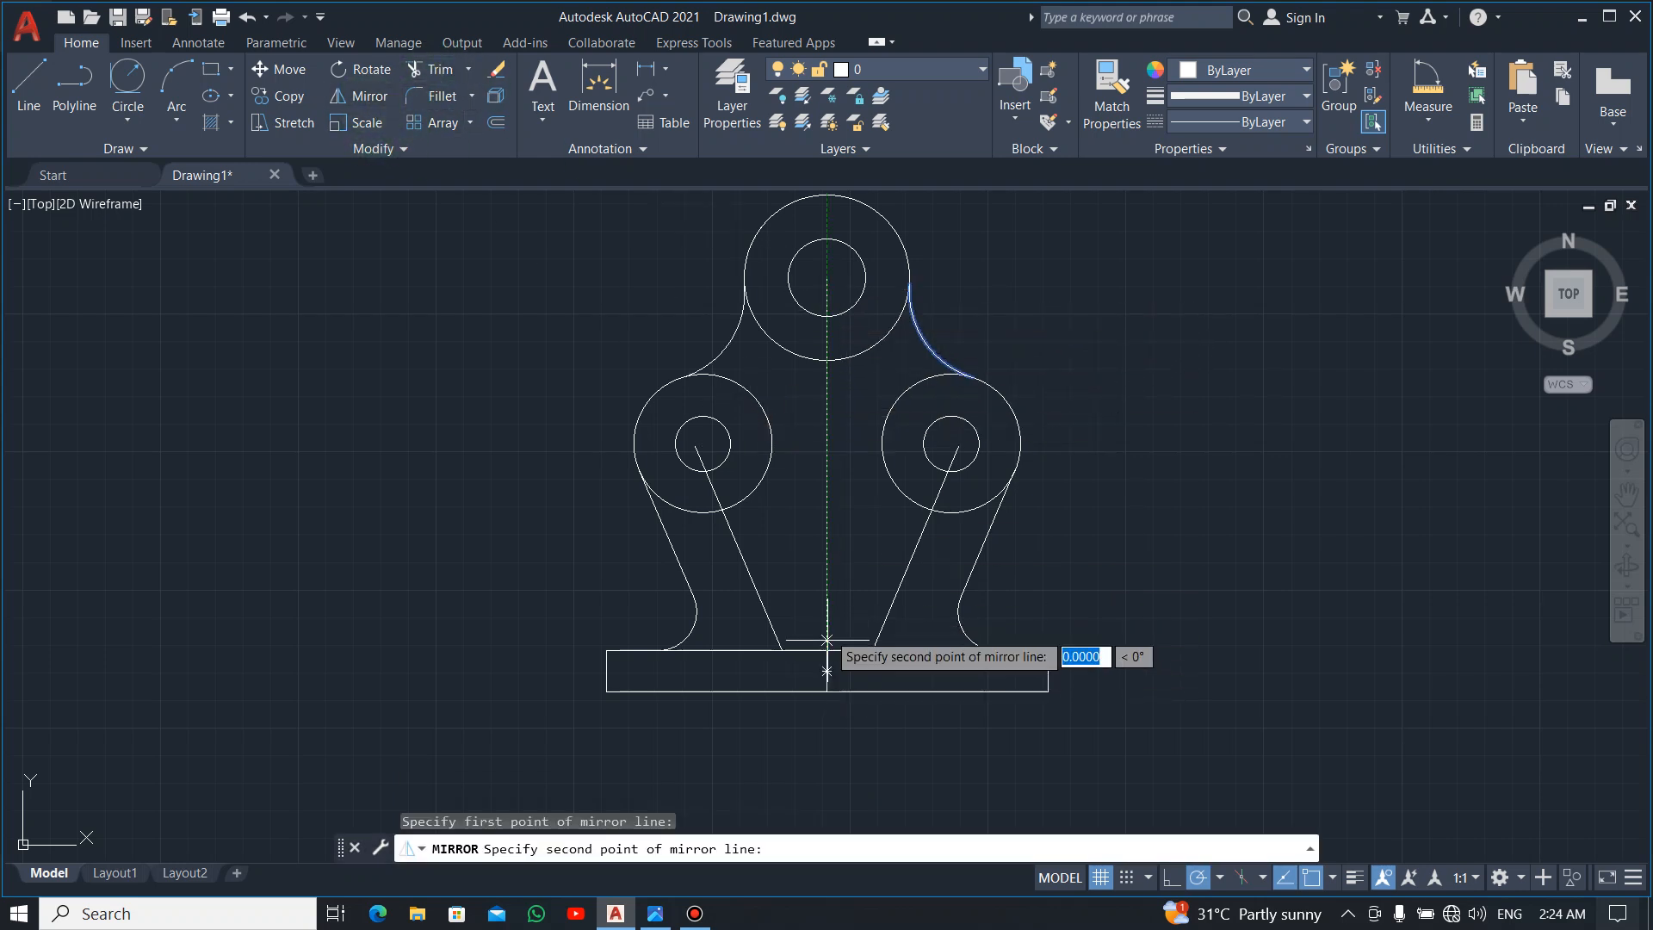
left_click(826, 431)
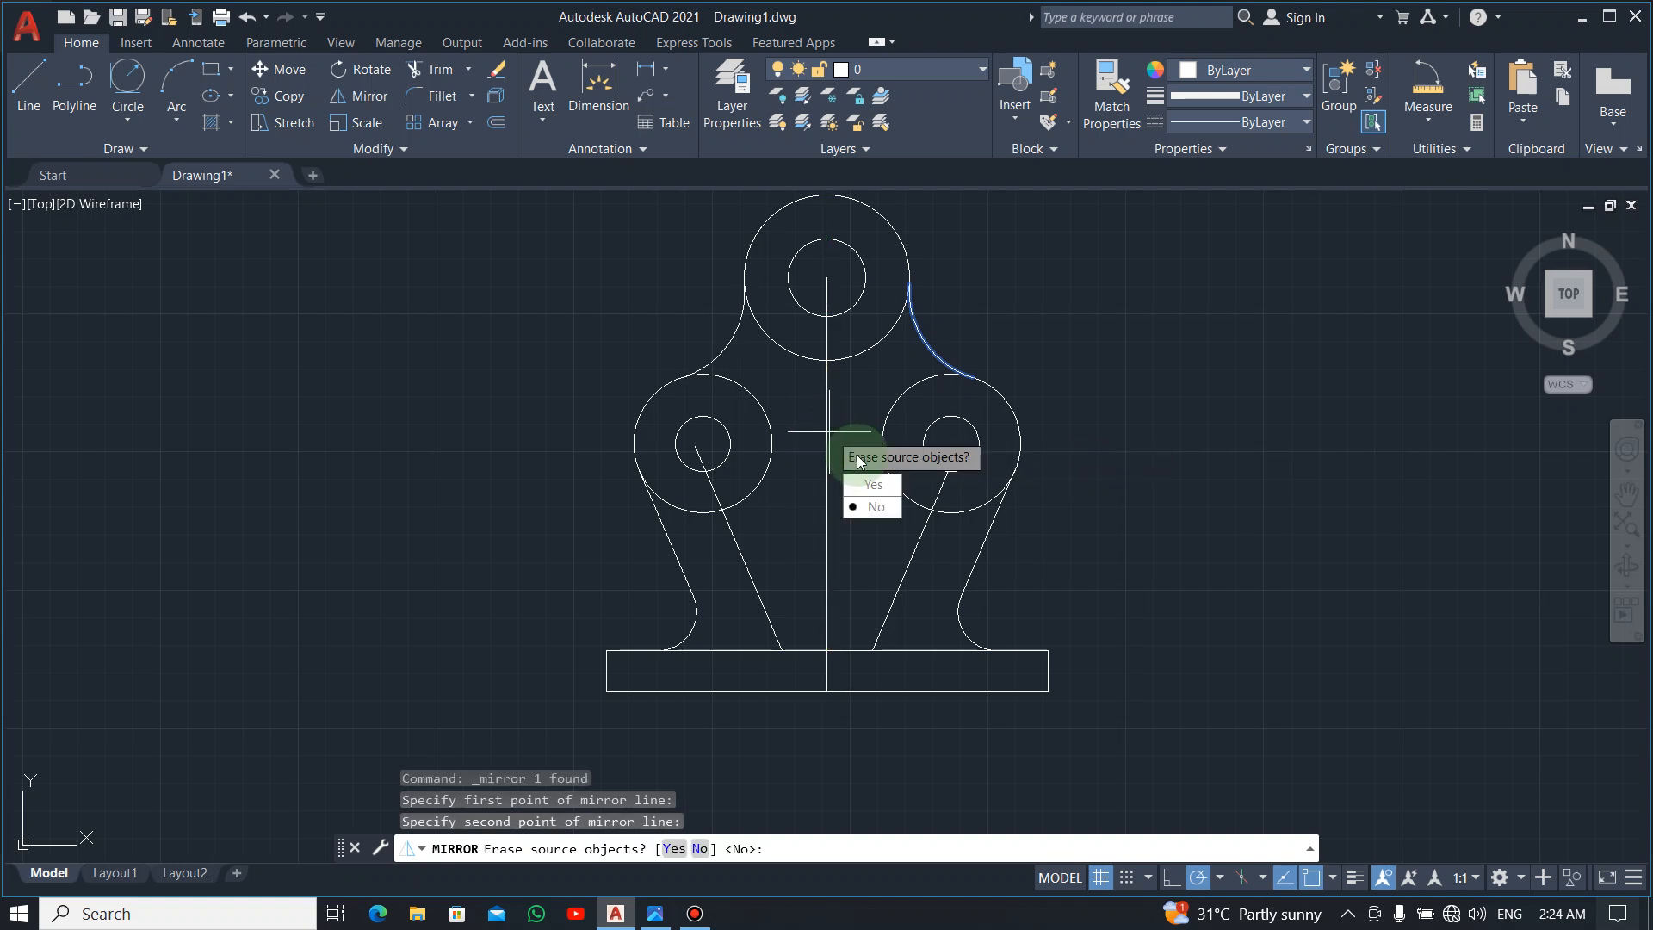
left_click(872, 510)
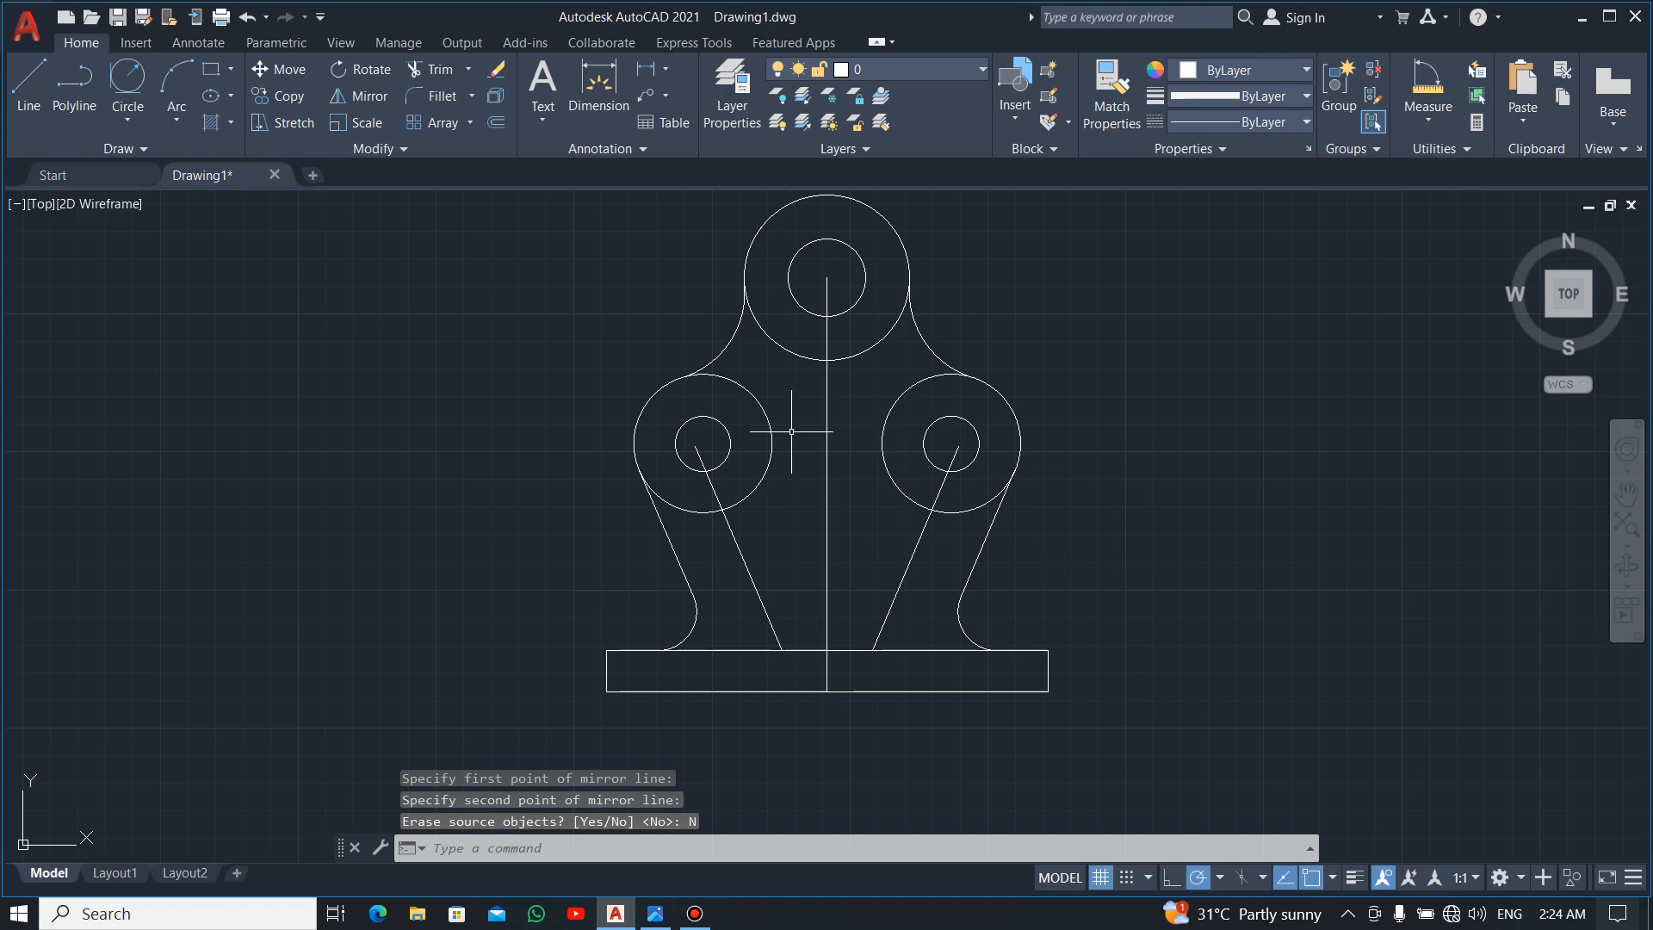
Check the reference image, then draw a radius 40 circle tangent to the upper inner sides of both outer side circles.
key("alt+Tab")
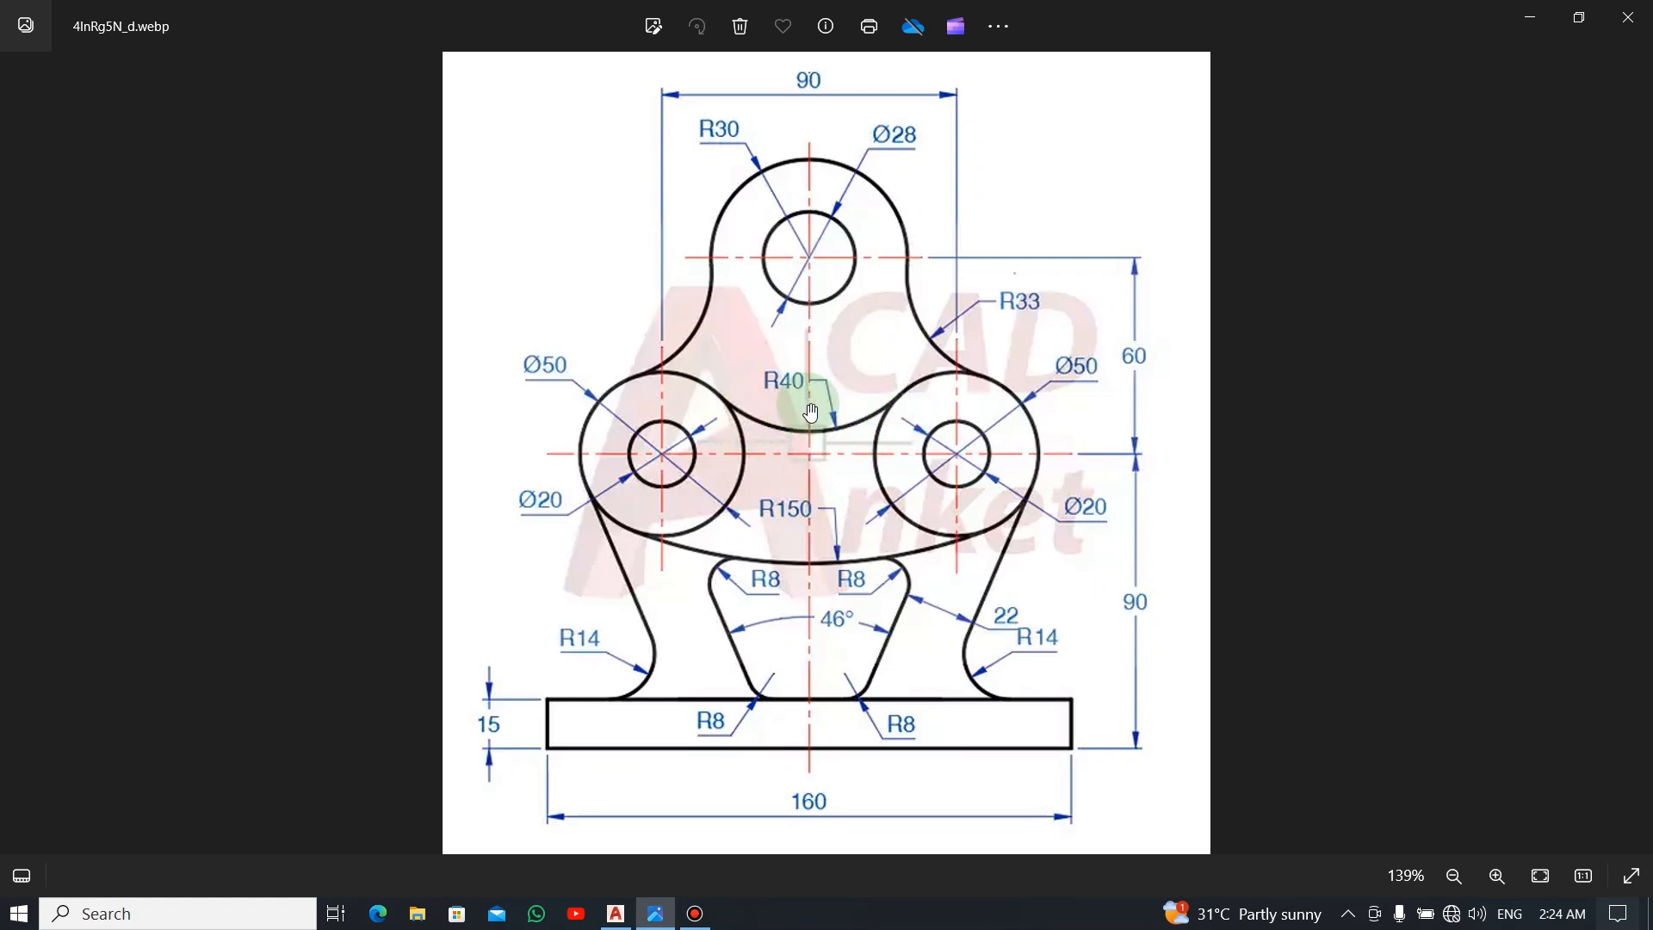
key("alt+Tab")
left_click(121, 83)
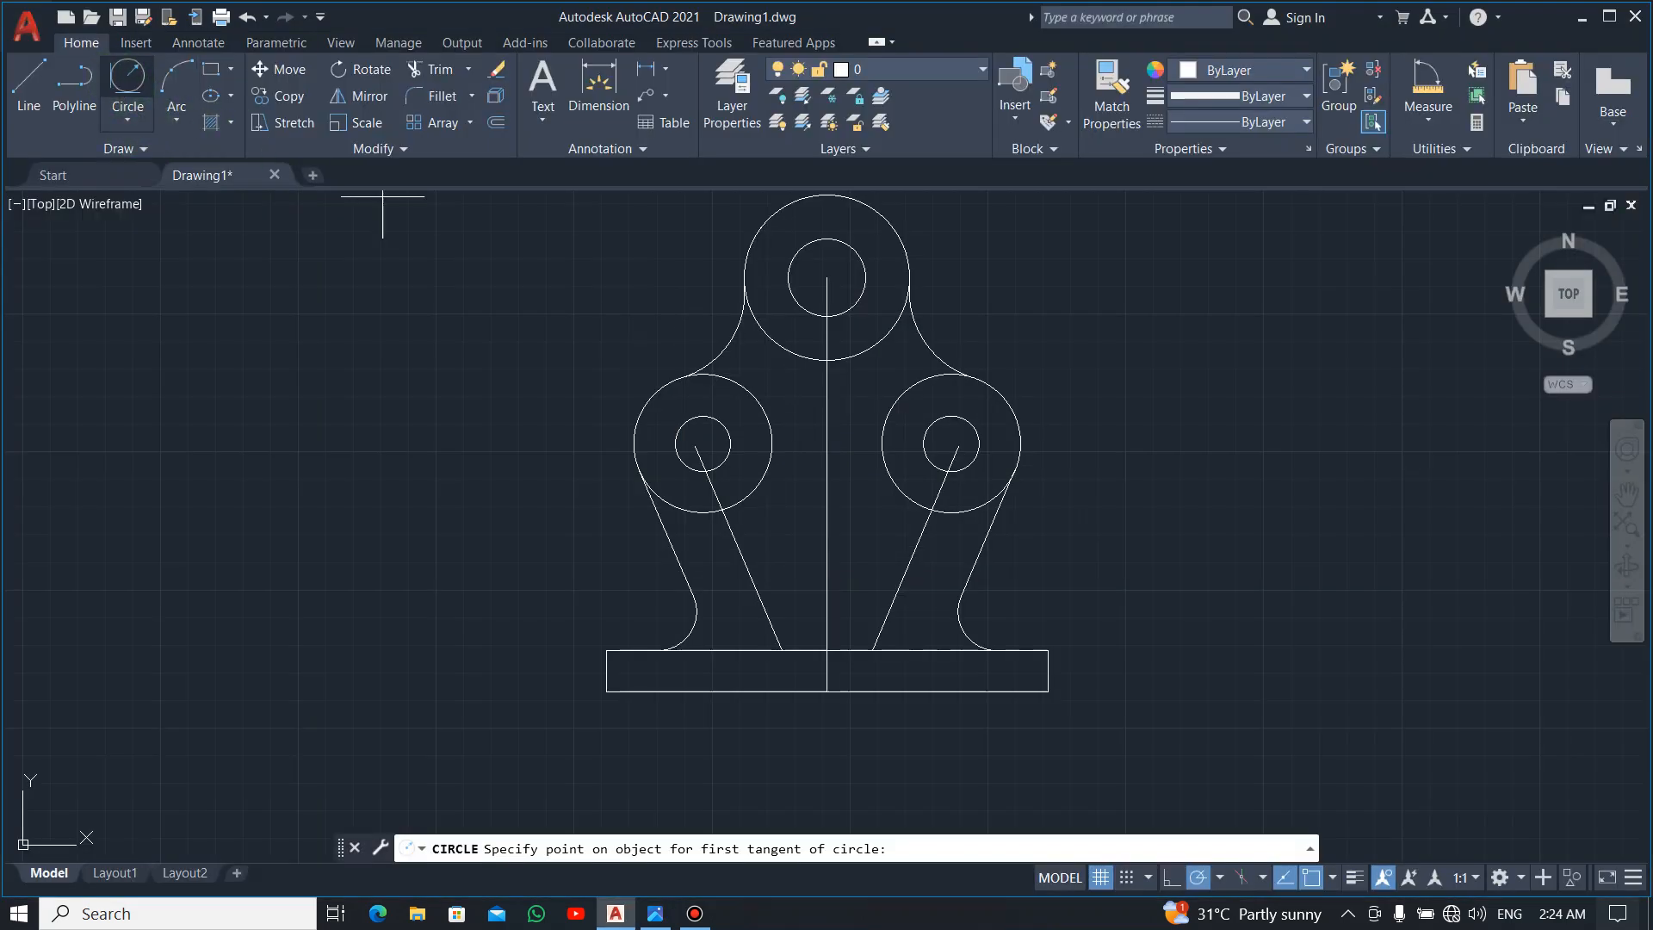
left_click(741, 387)
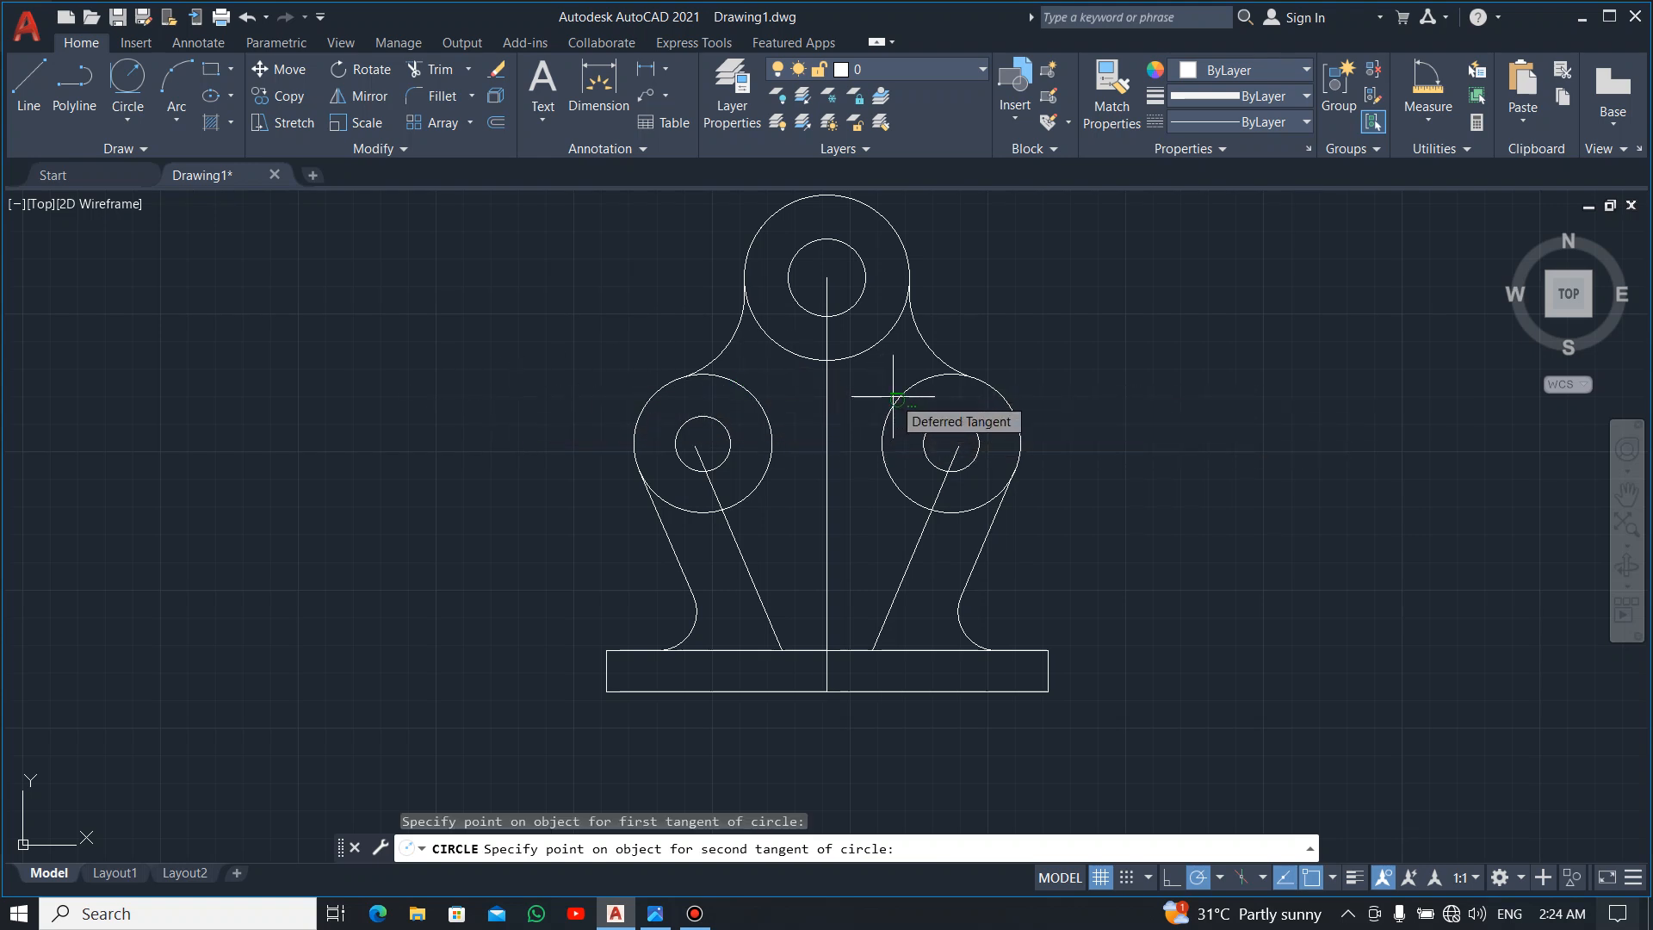
left_click(893, 396)
key("alt+Tab")
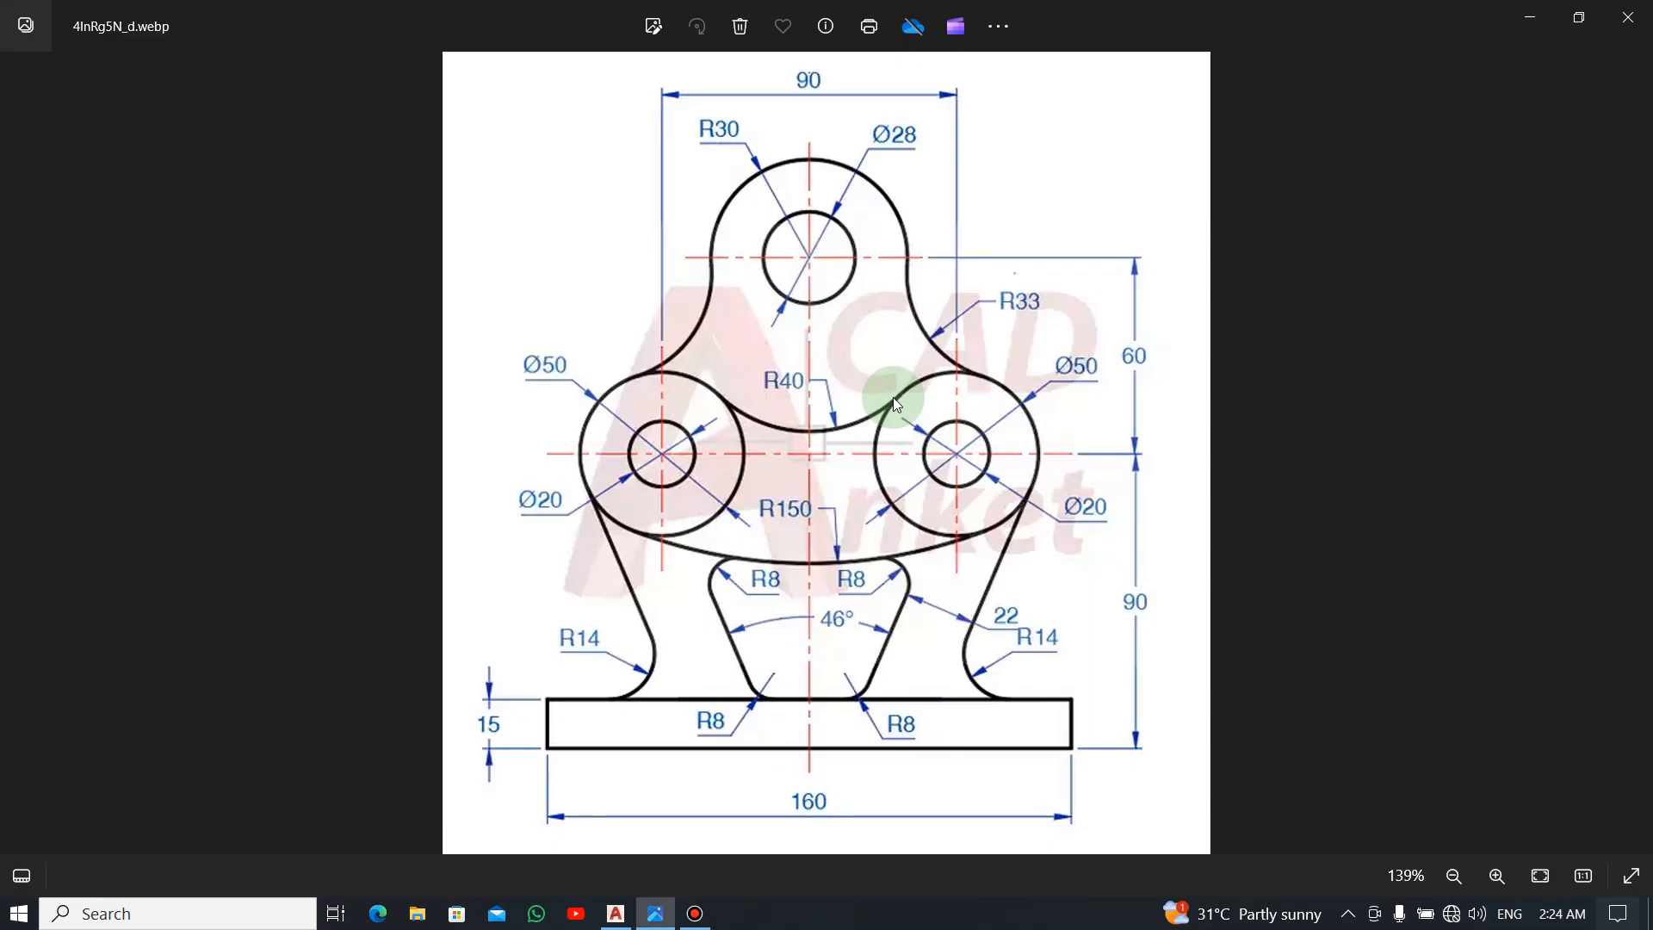
key("alt+Tab")
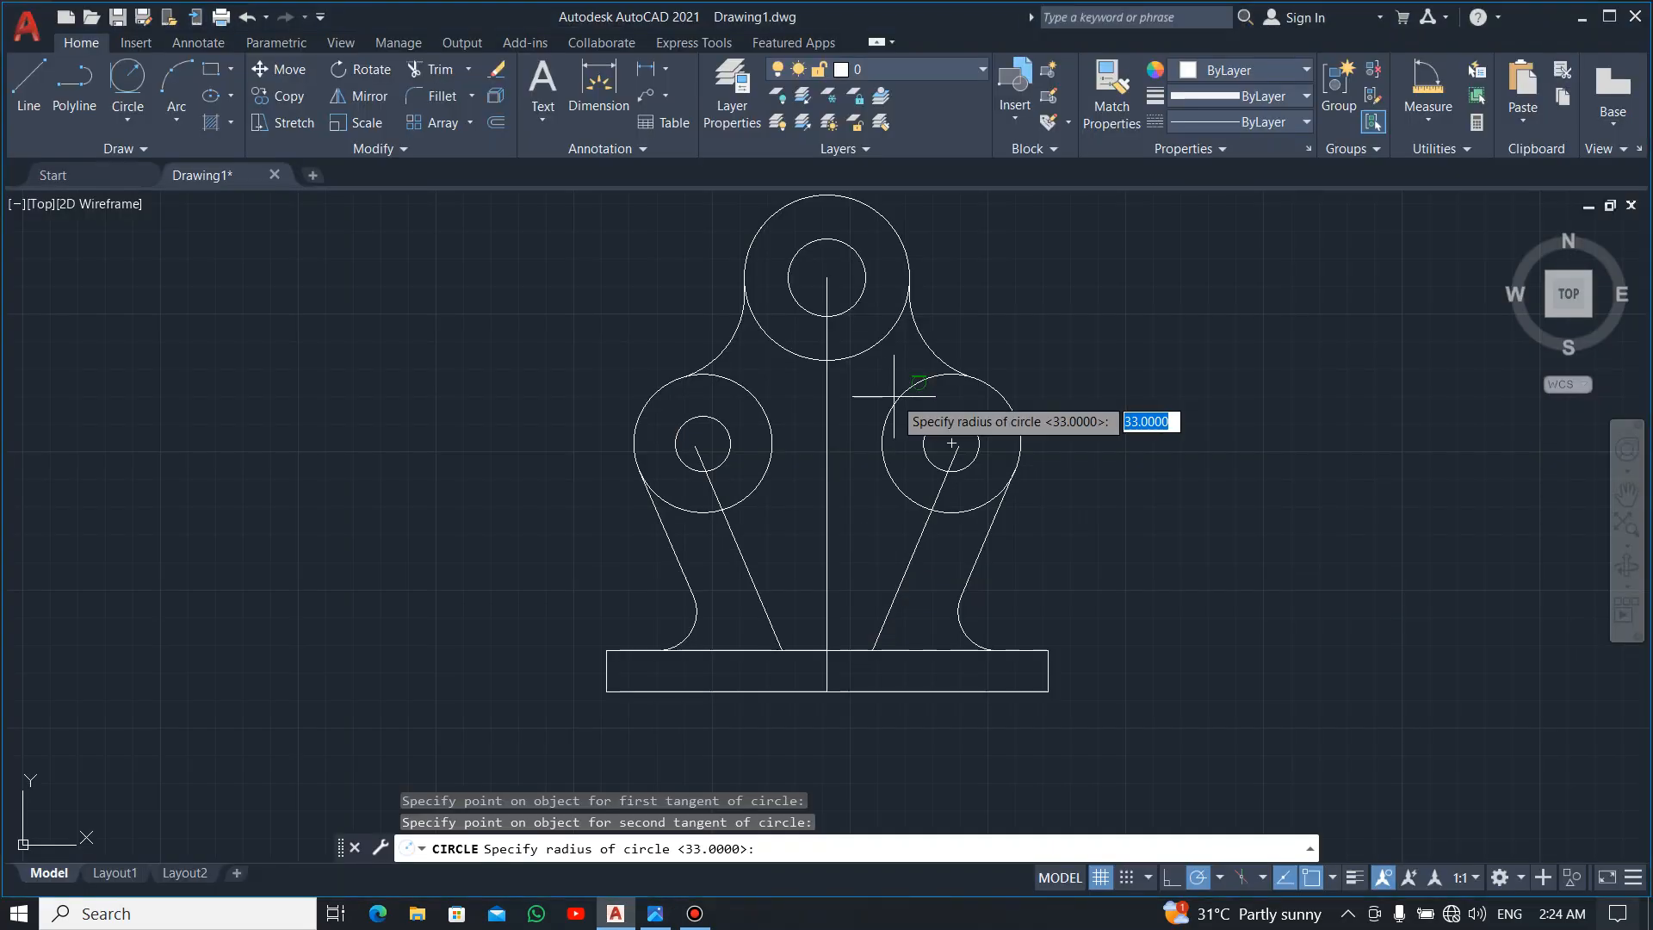
type("40")
key("Return")
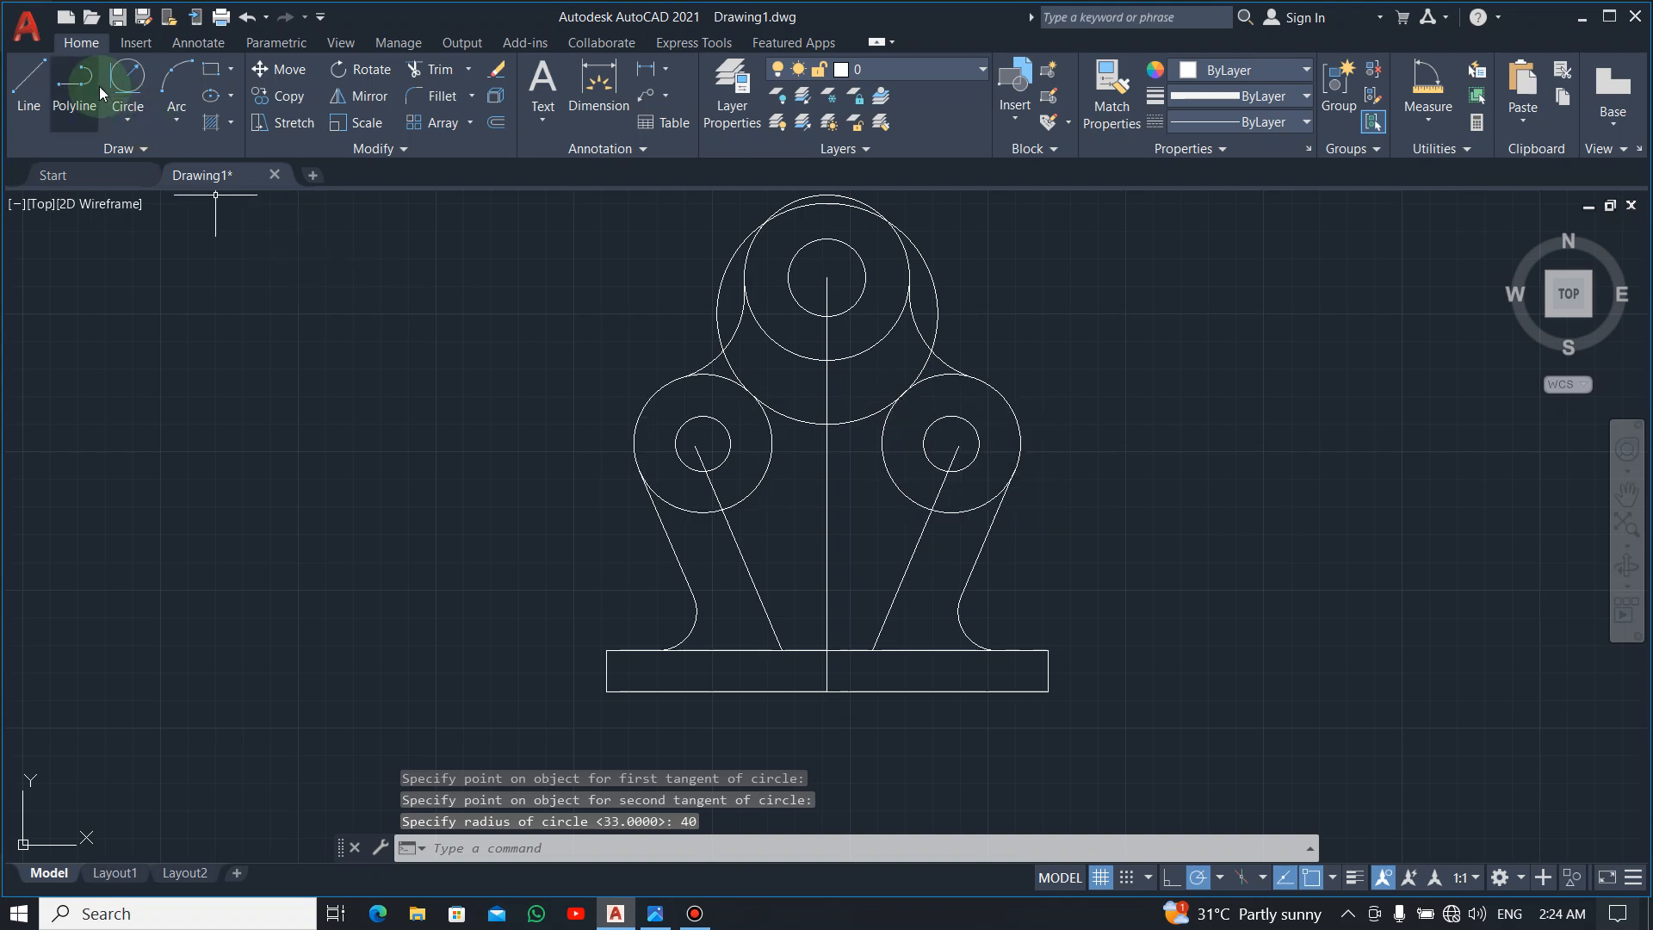
Try a radius 150 circle tangent to both outer side circles at their lower edges, then delete it.
left_click(127, 79)
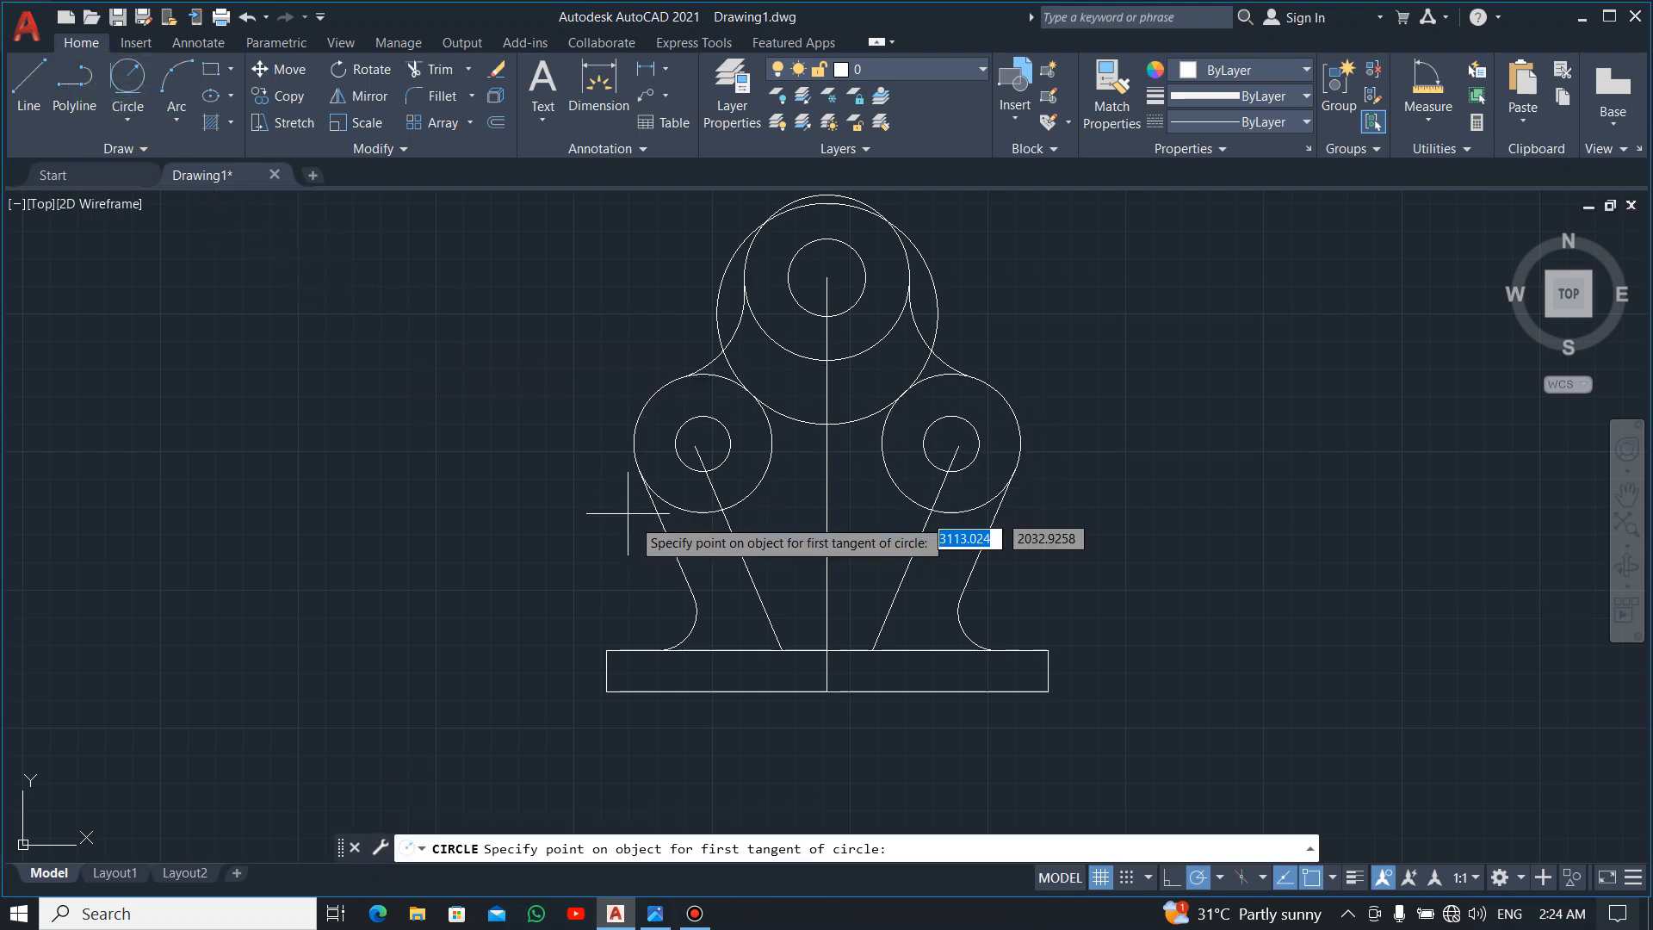
left_click(743, 497)
left_click(960, 510)
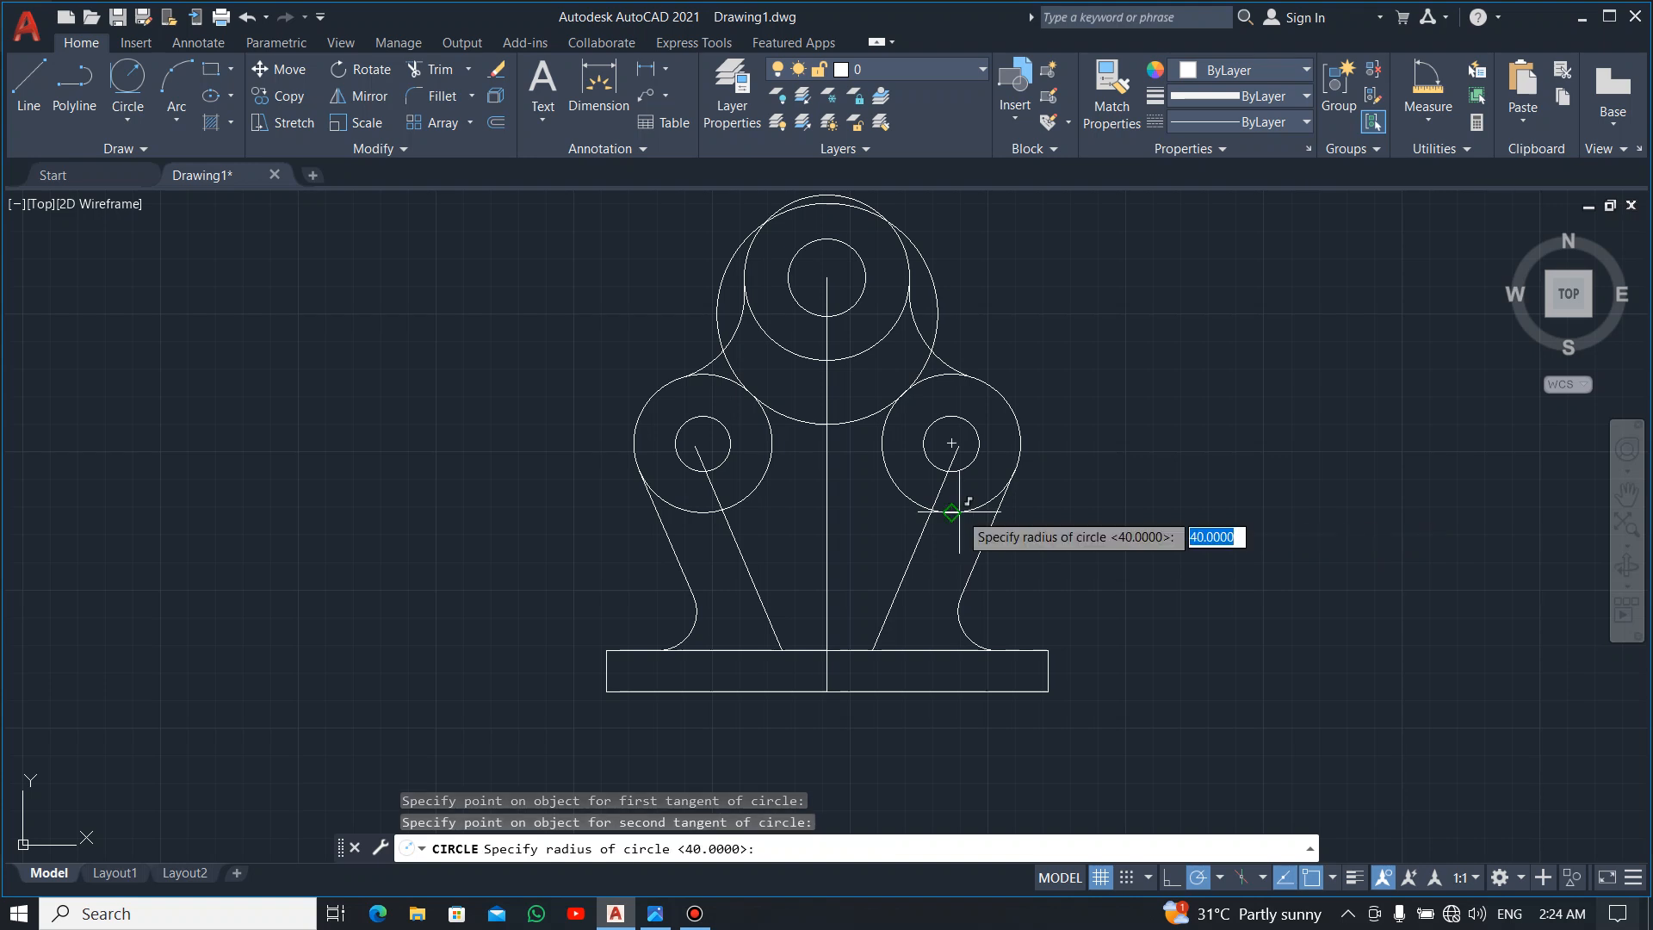
type("150")
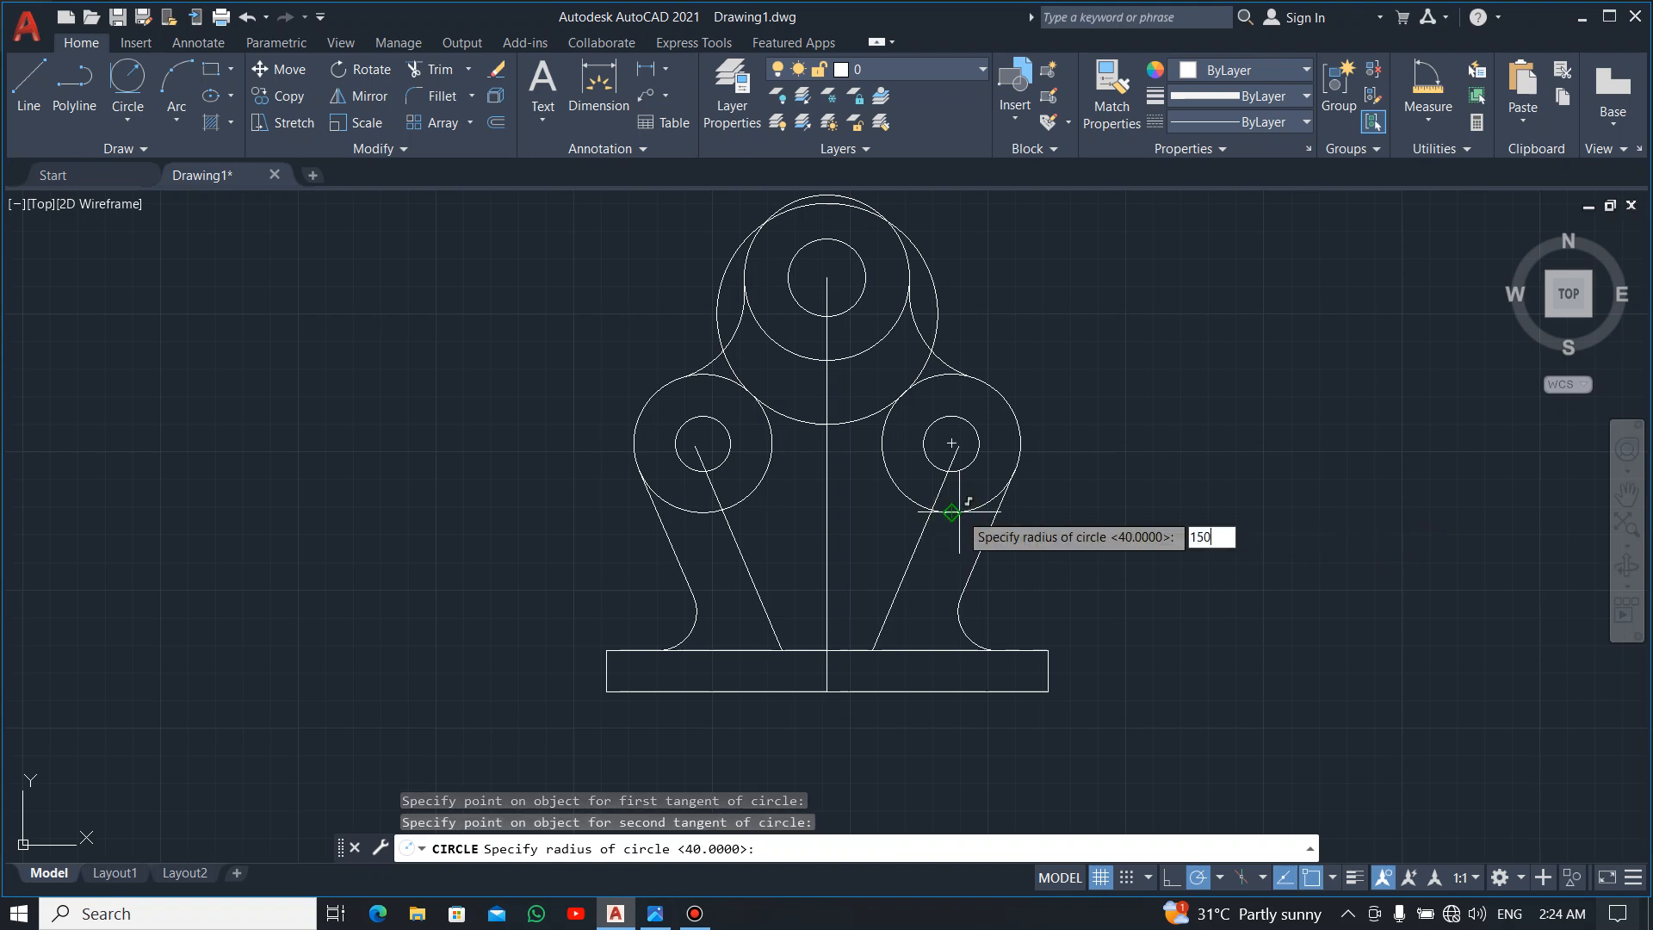
key("Return")
key("Escape")
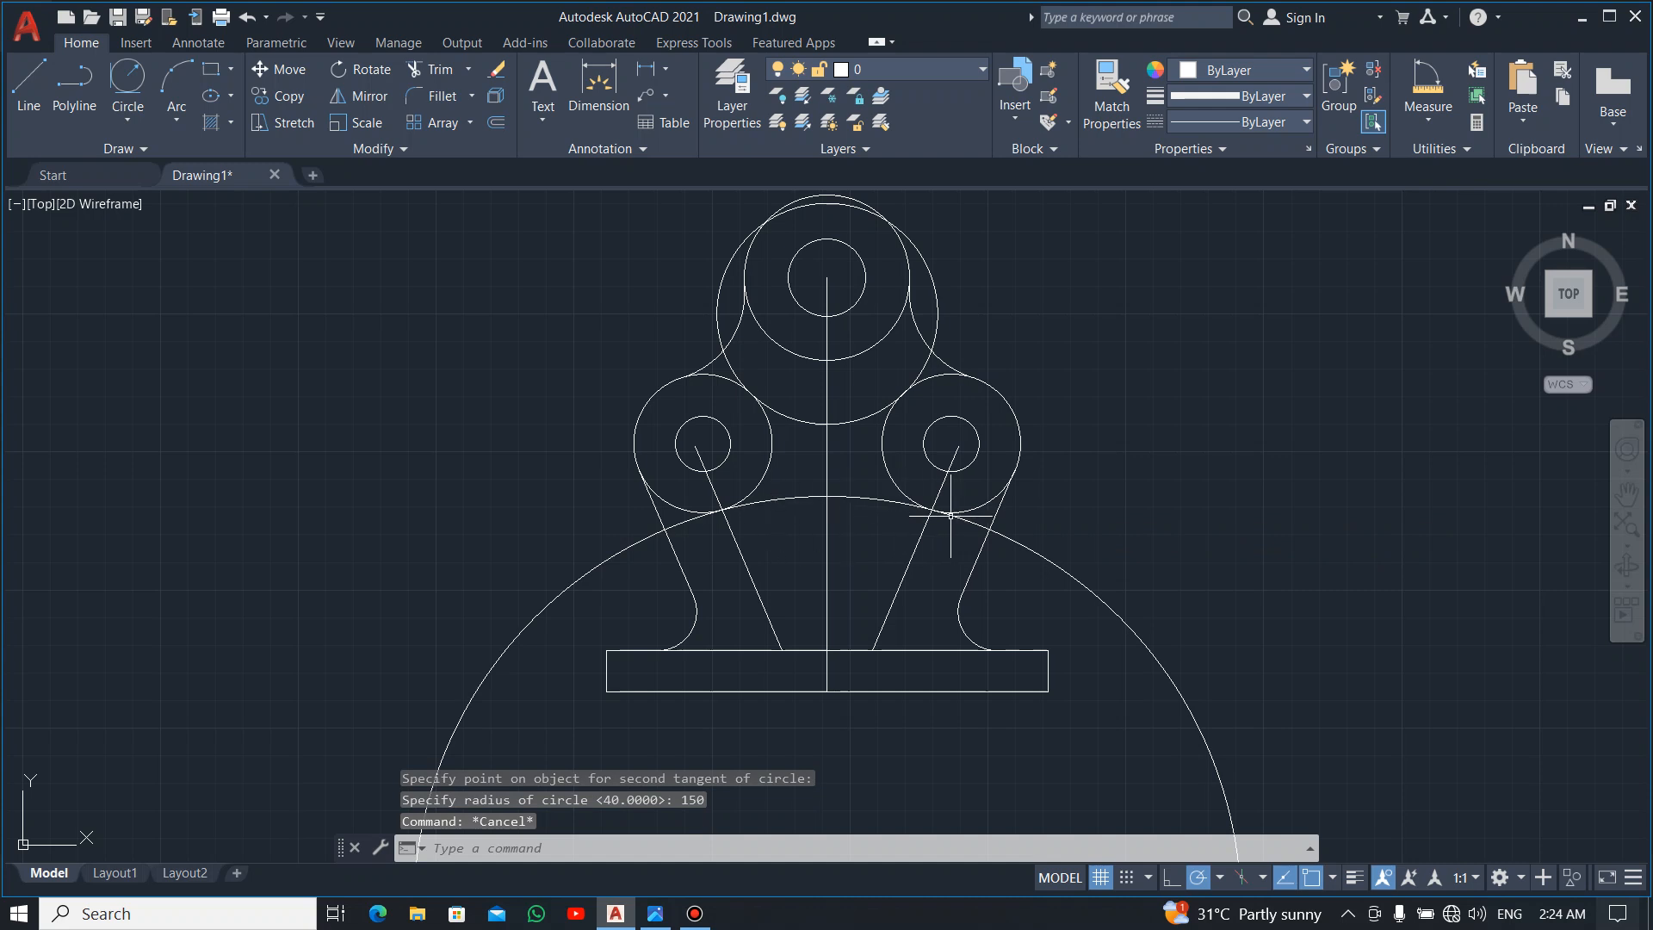
left_click(1081, 473)
left_click(1051, 622)
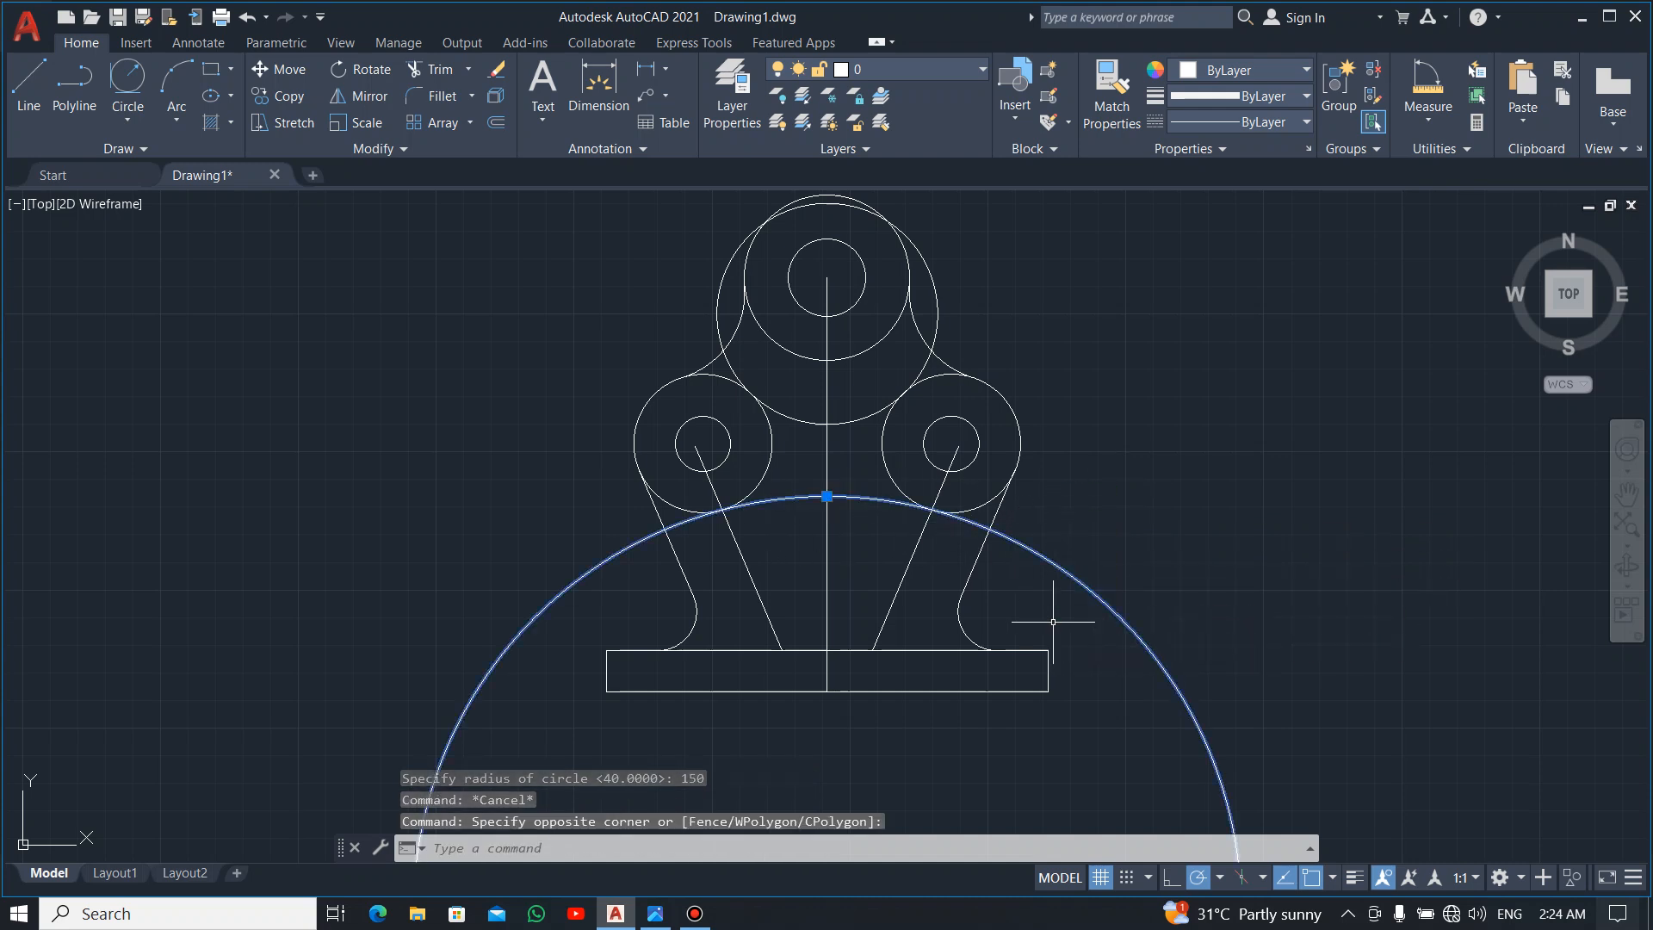
key("Delete")
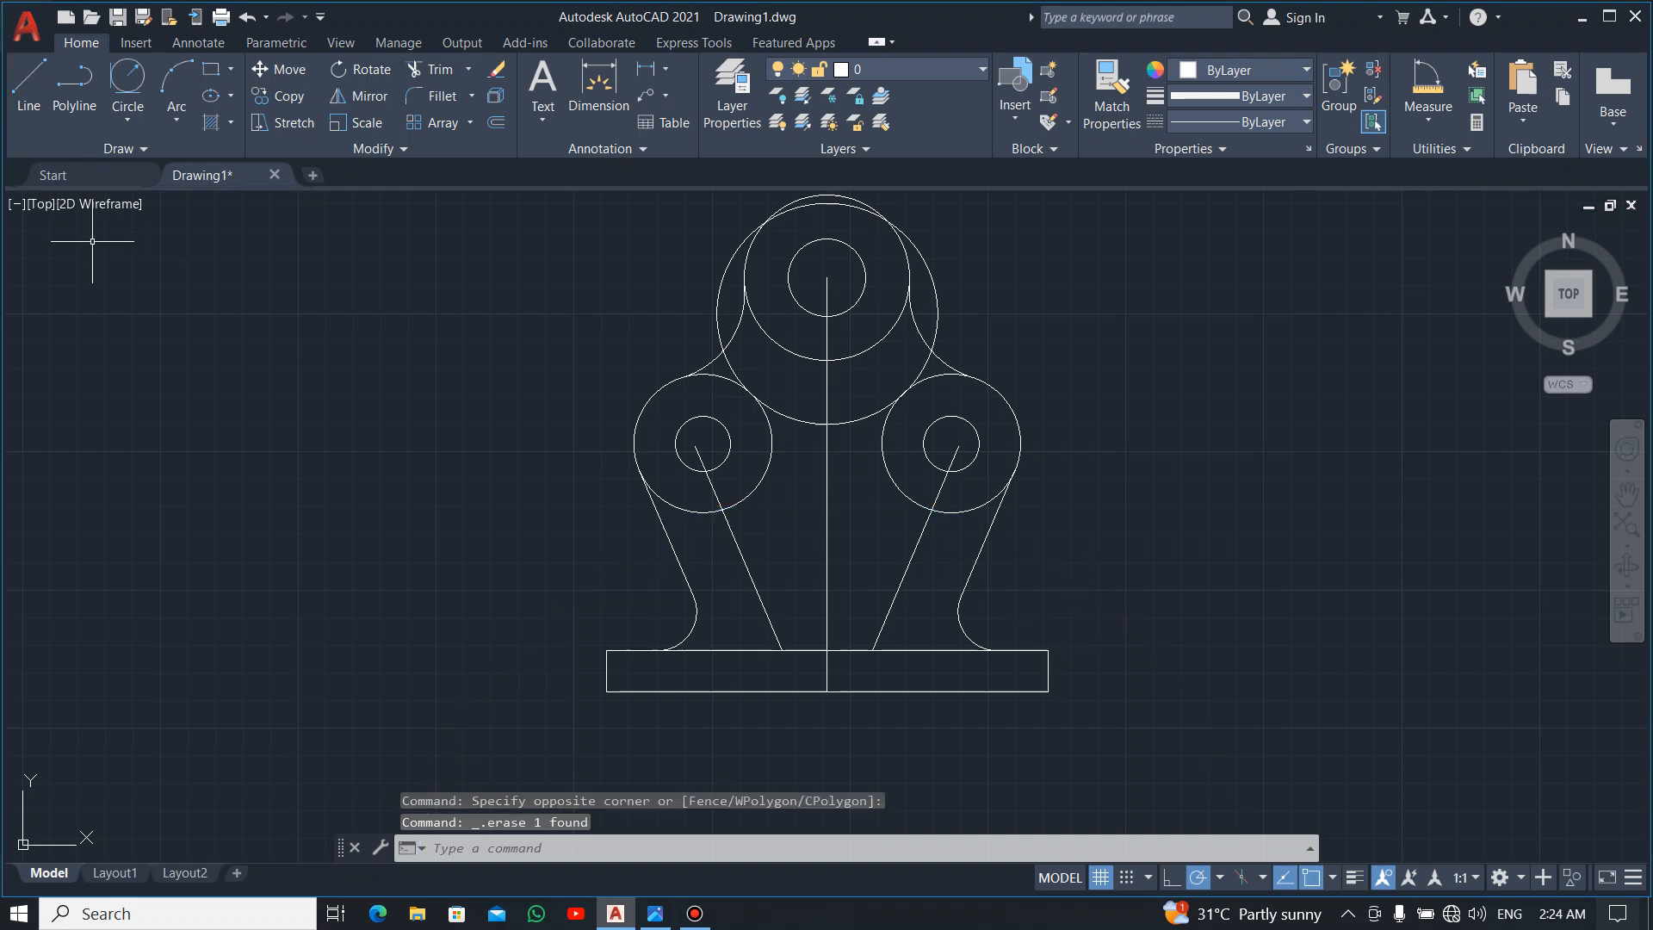
Draw a radius 150 circle enclosing and tangent to both outer side circles, curving below them.
left_click(121, 76)
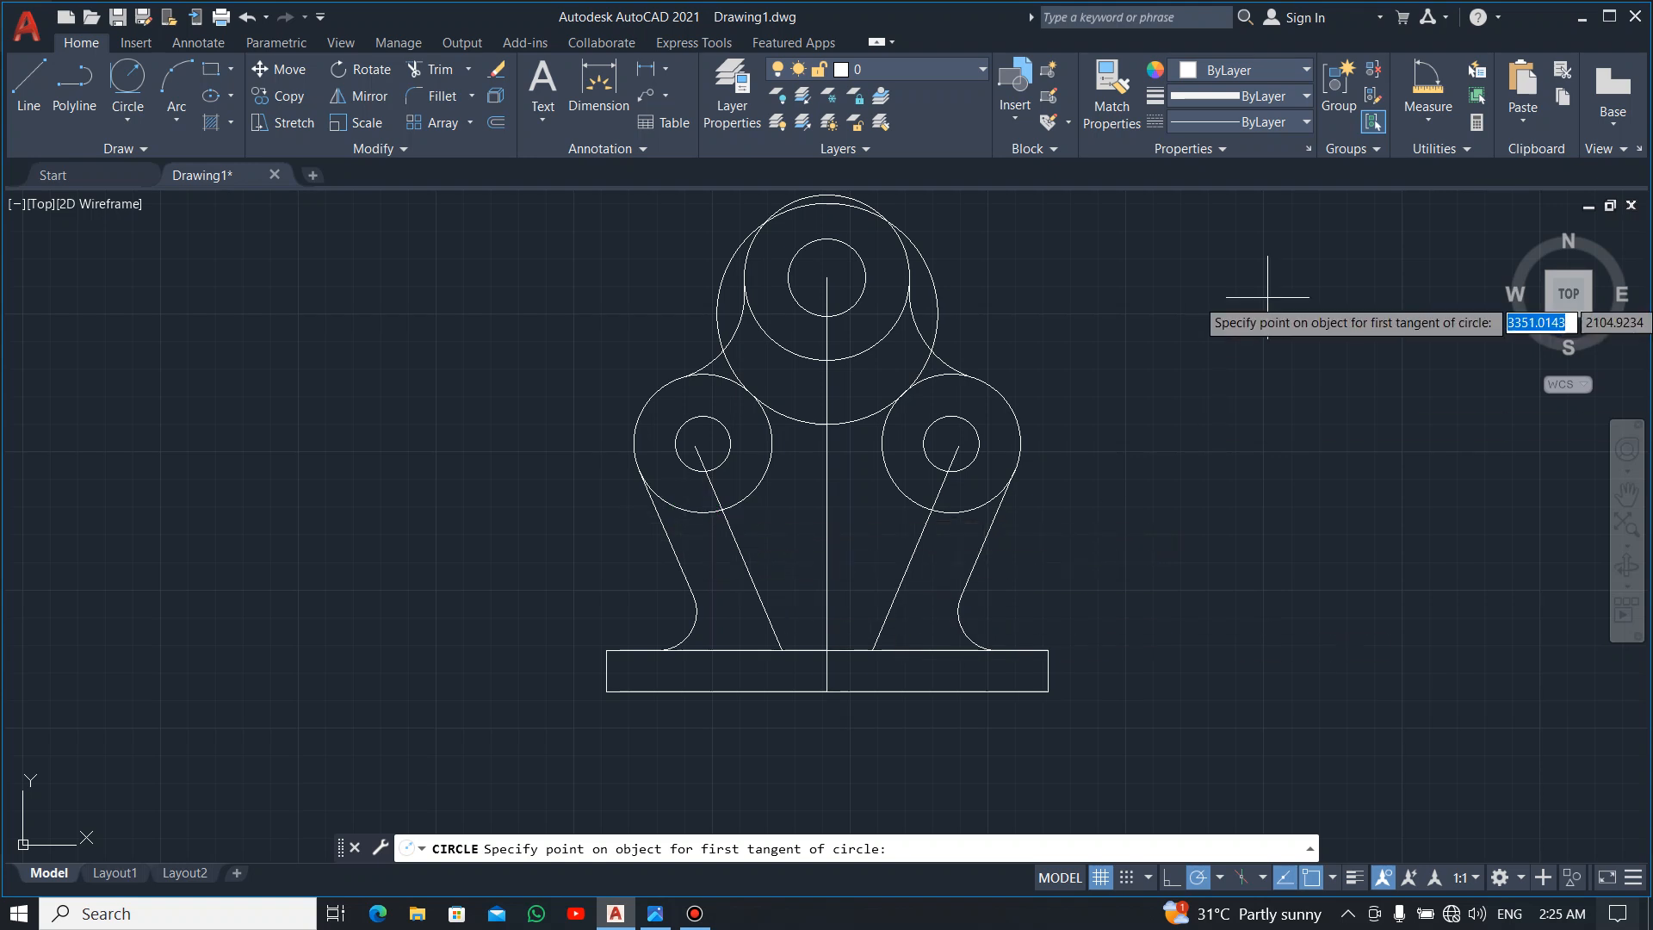
left_click(668, 503)
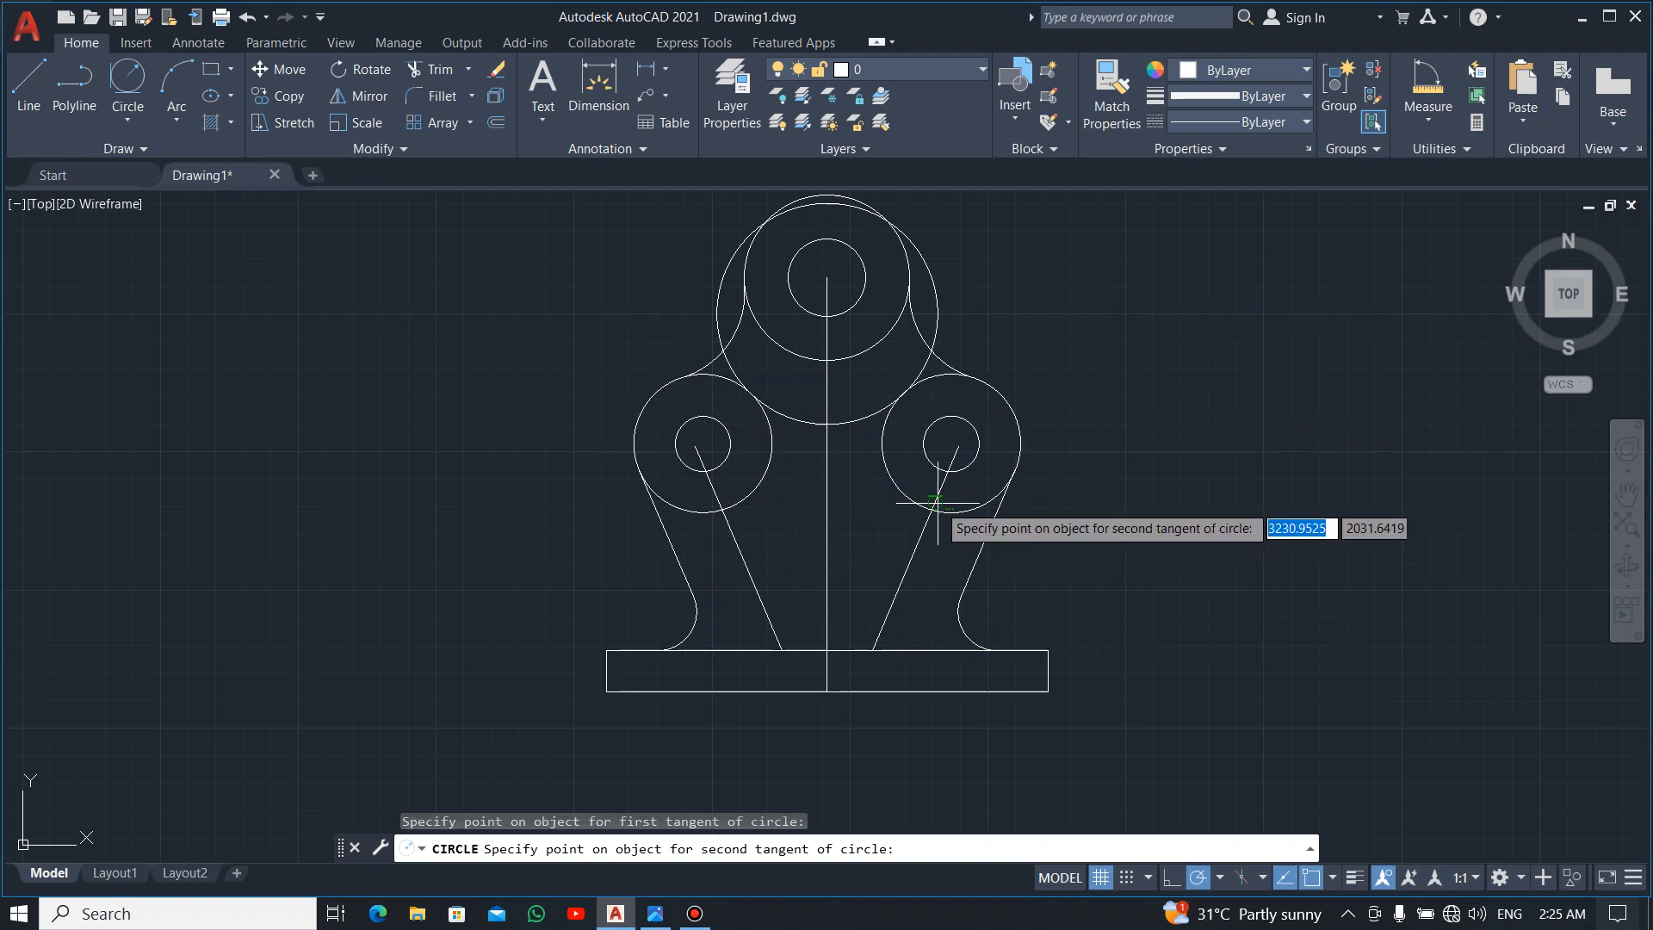
left_click(981, 503)
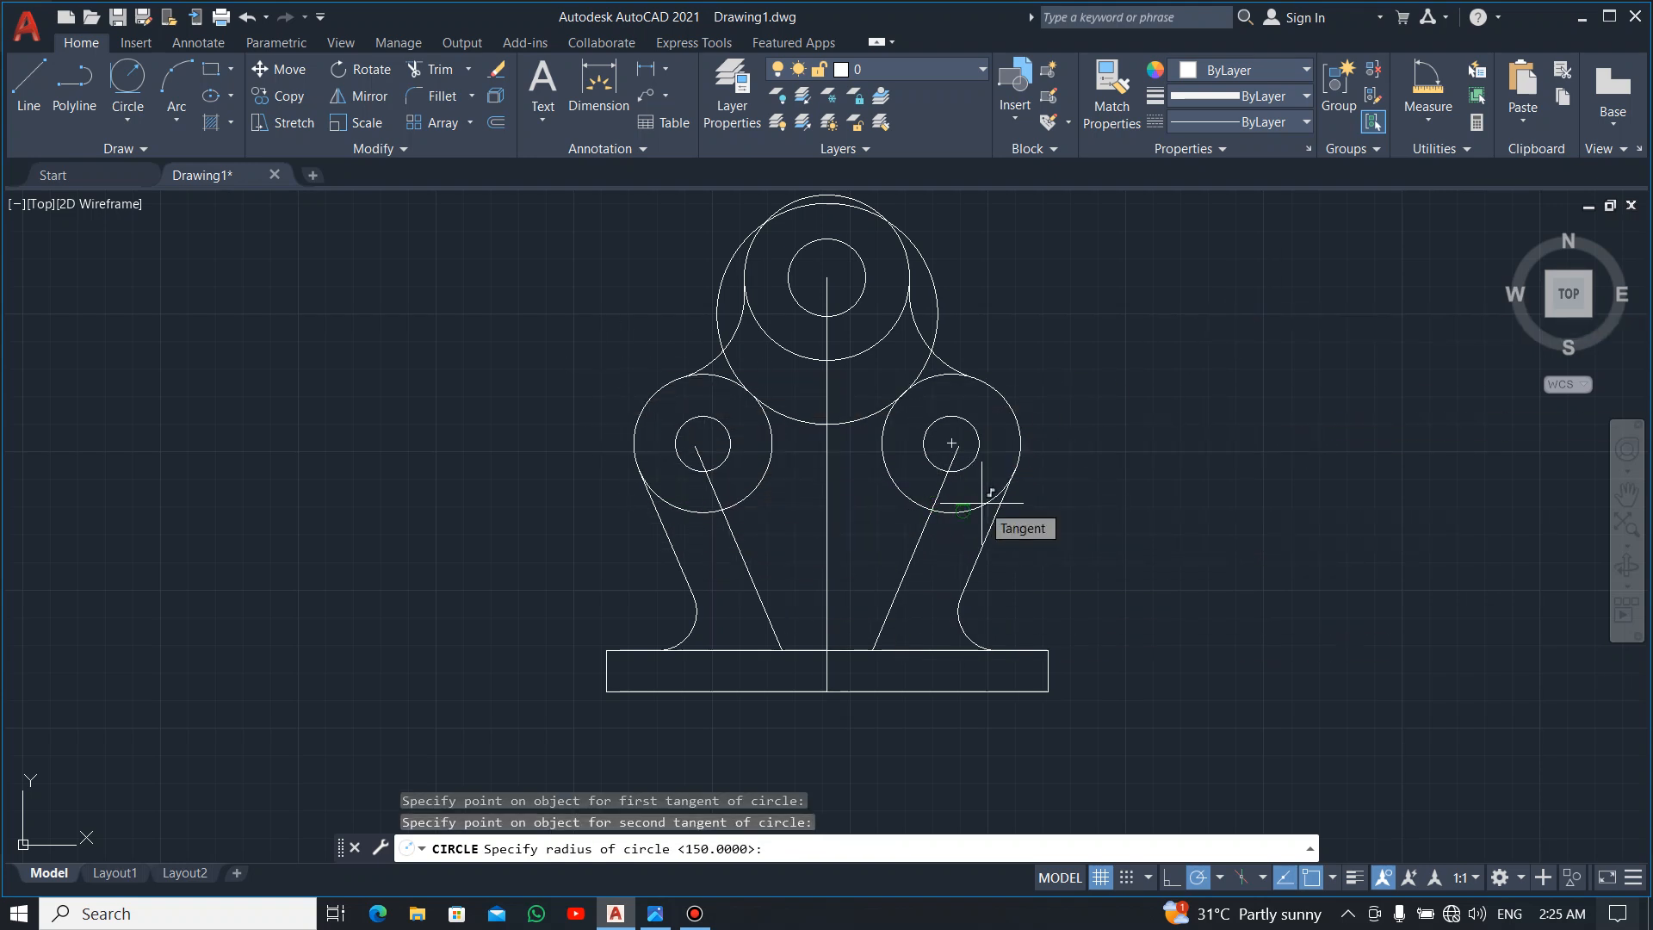
key("Return")
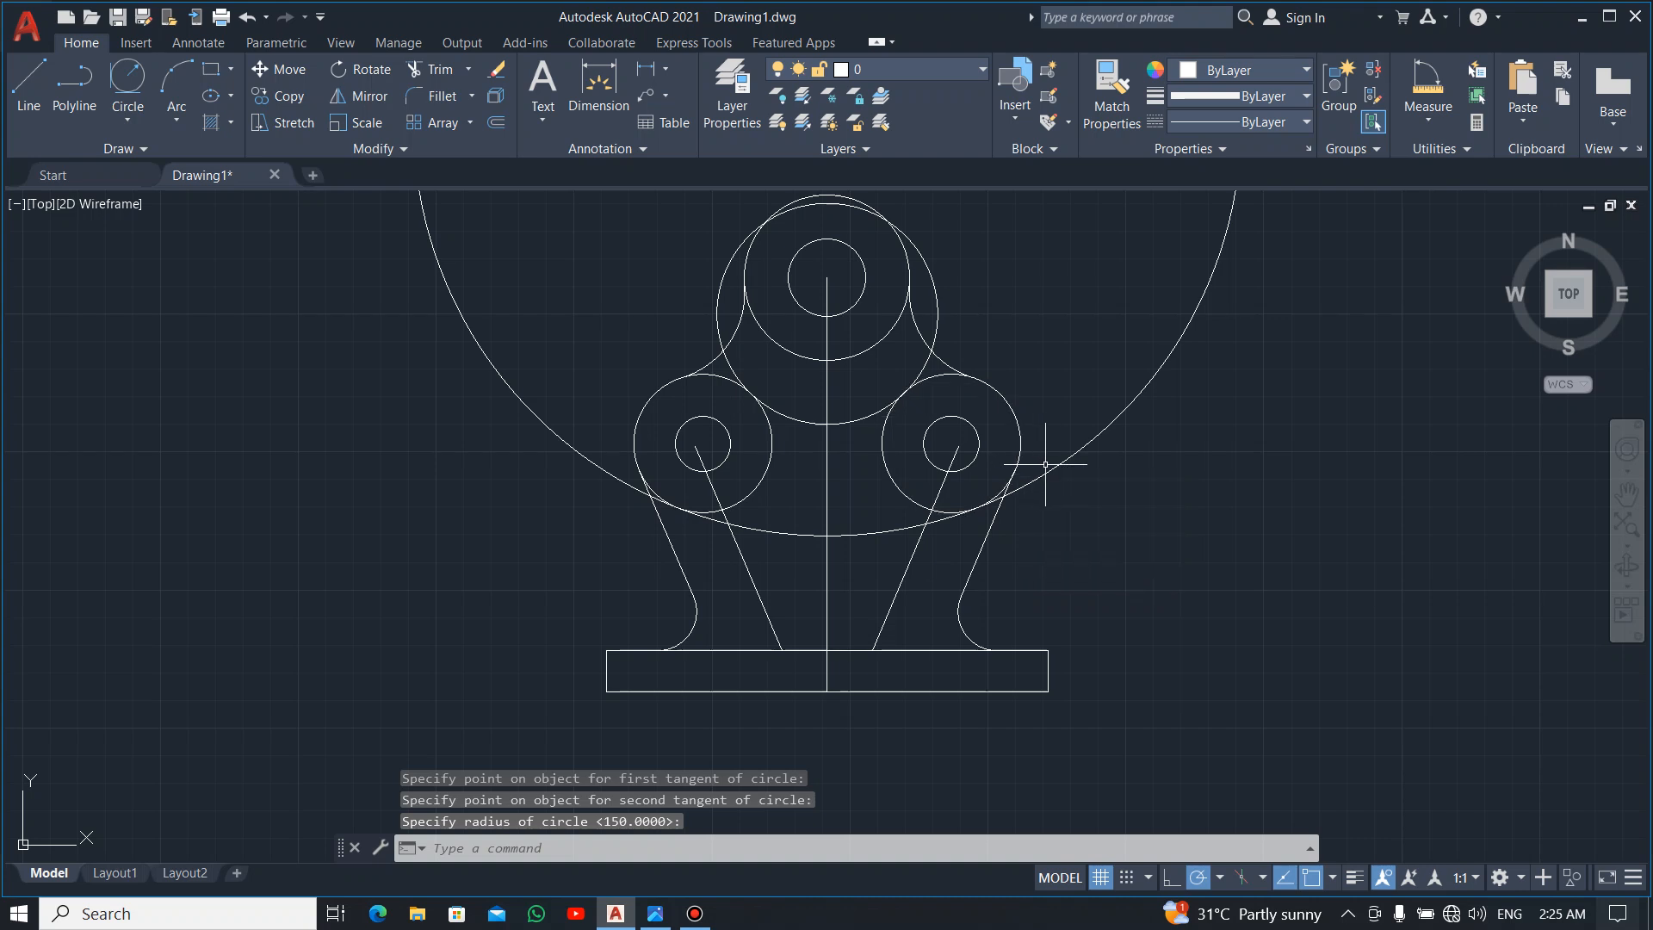
Trim away the upper portion of the radius 150 circle outside the legs, keeping its lower arc.
type("tr")
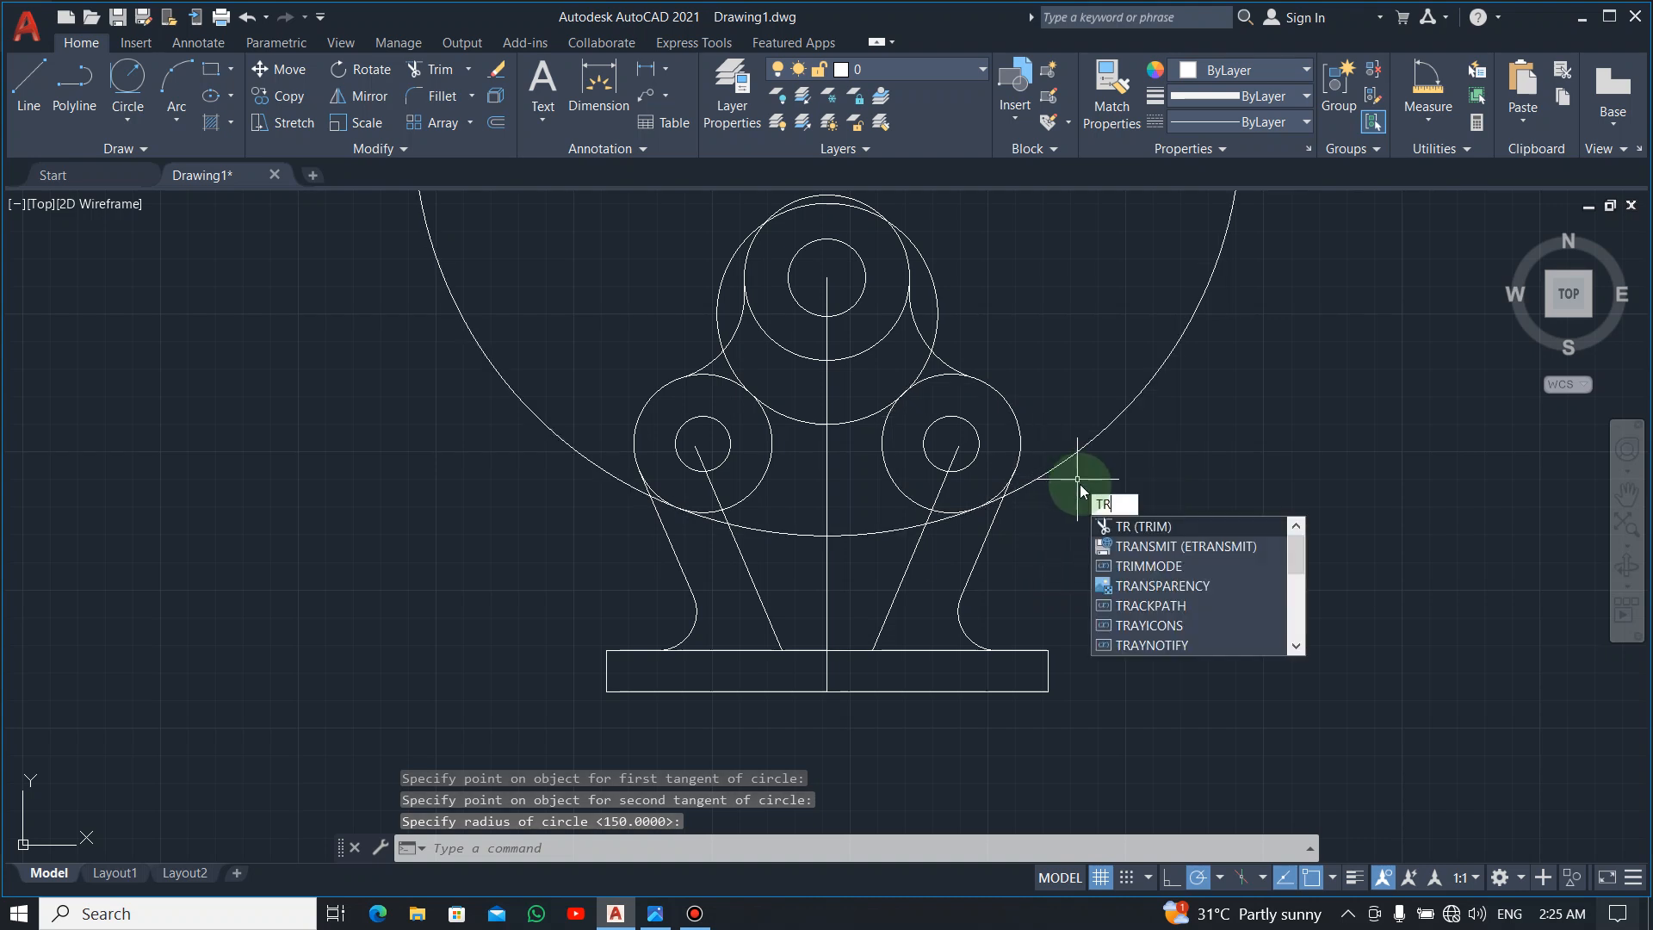
key("Return")
left_click_drag(1197, 368, 1144, 340)
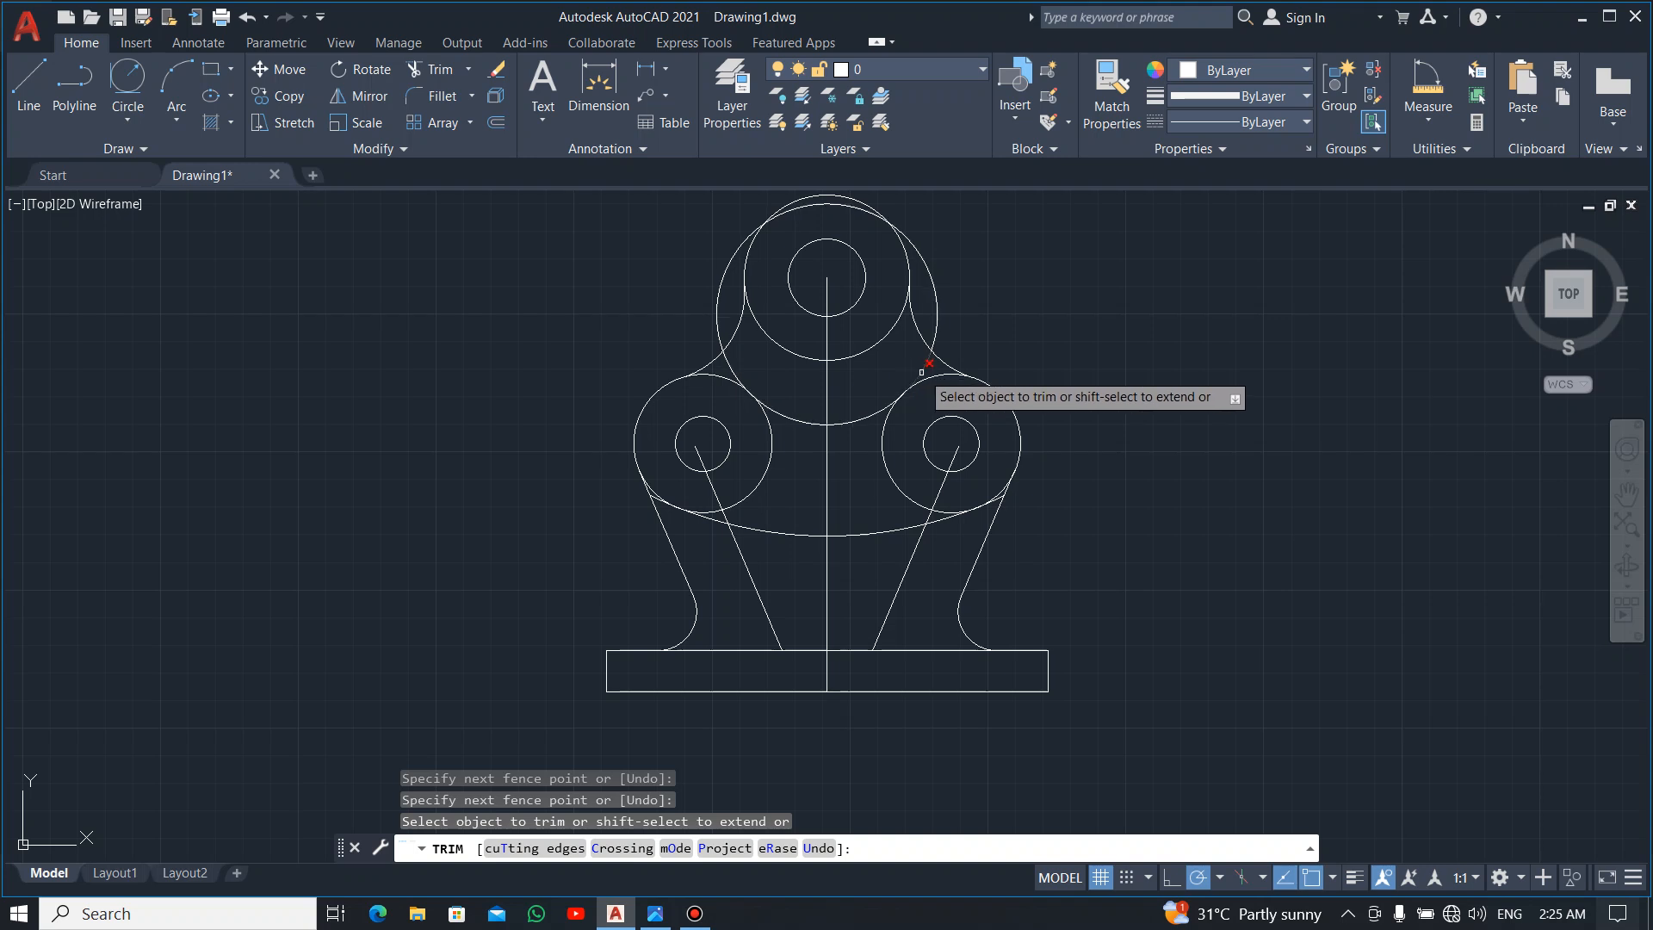
Trim the radius 40 circle beside the side circles and delete its upper remainder, keeping the concave arc between them.
left_click(889, 394)
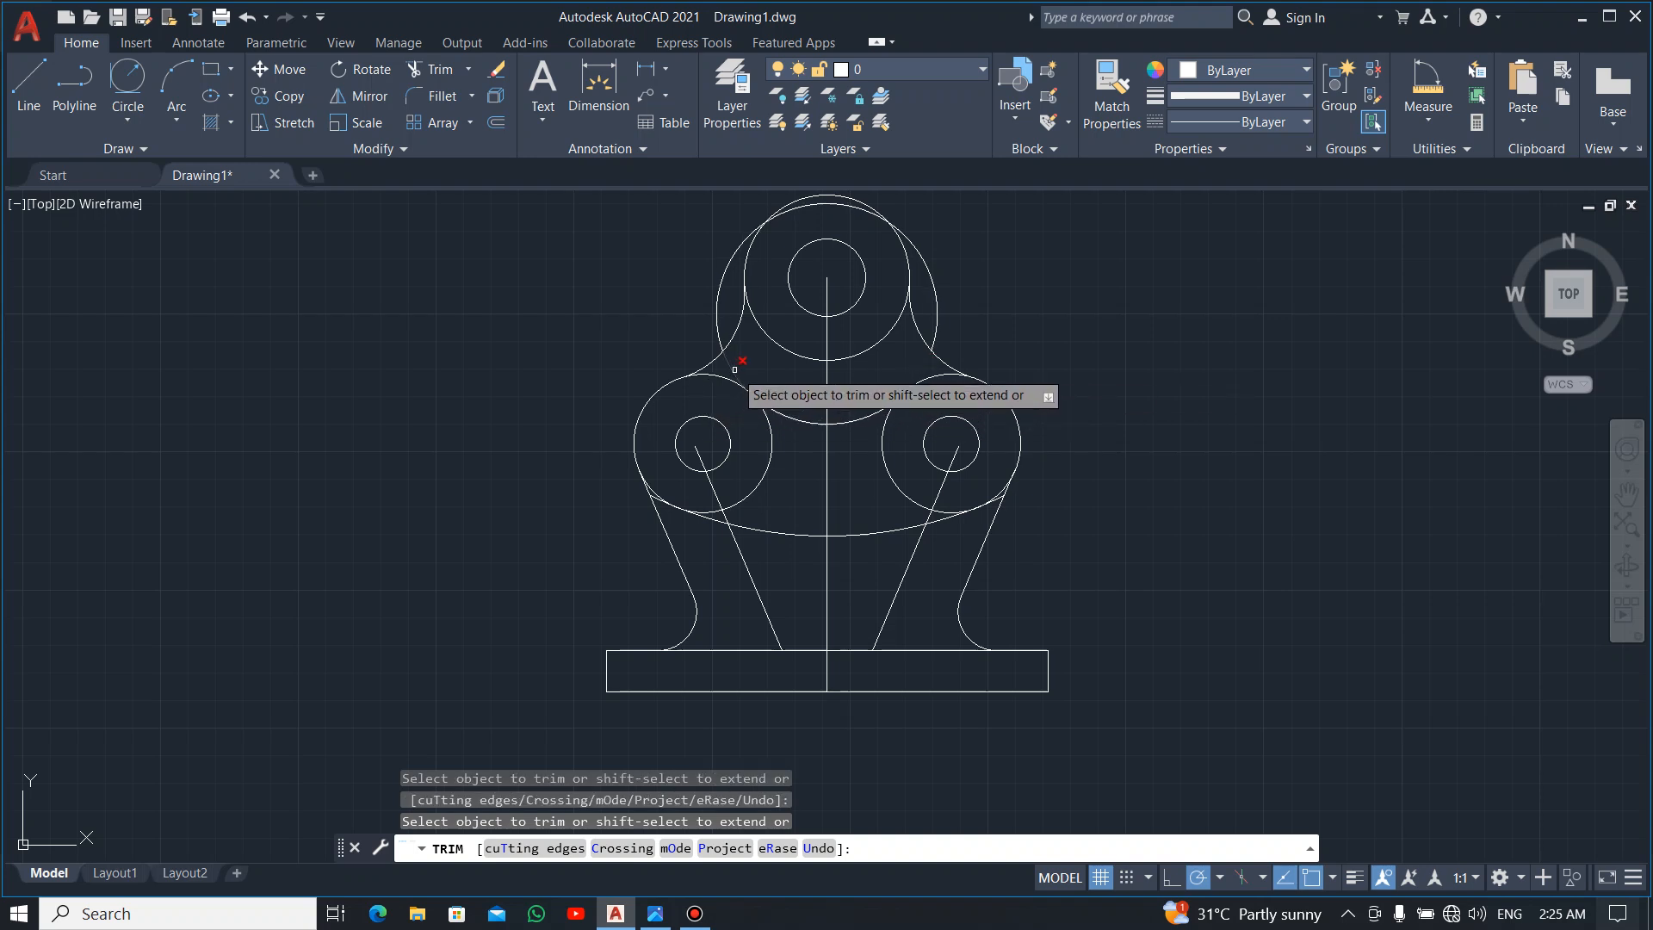
key("Escape")
left_click(984, 279)
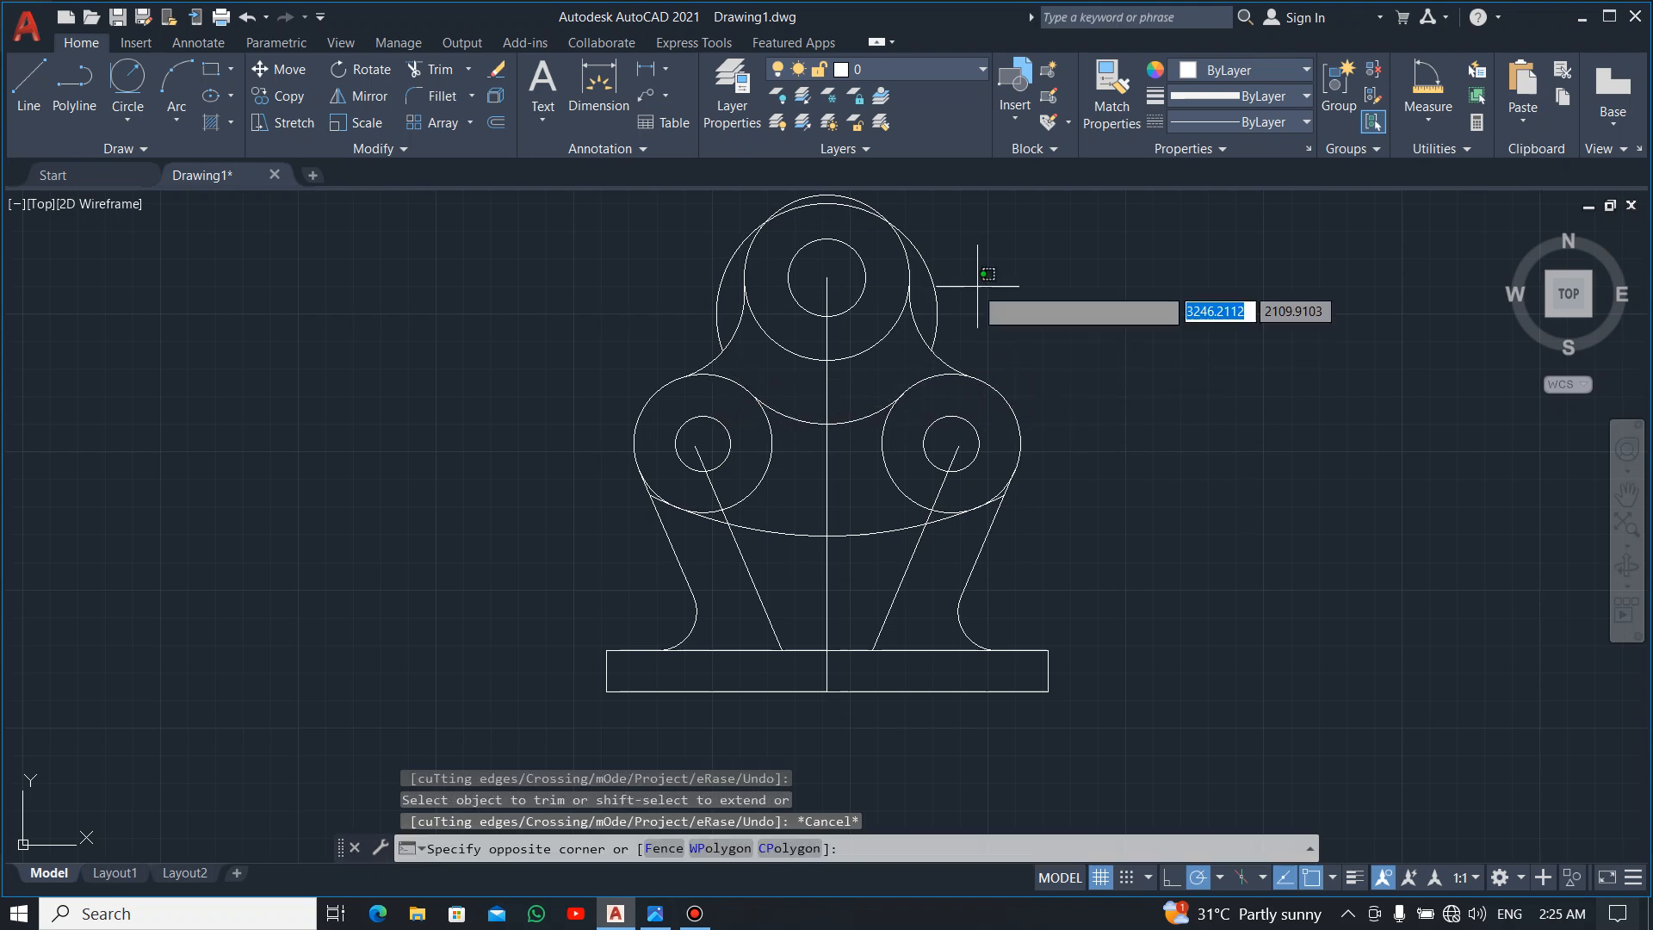
left_click(933, 308)
key("Delete")
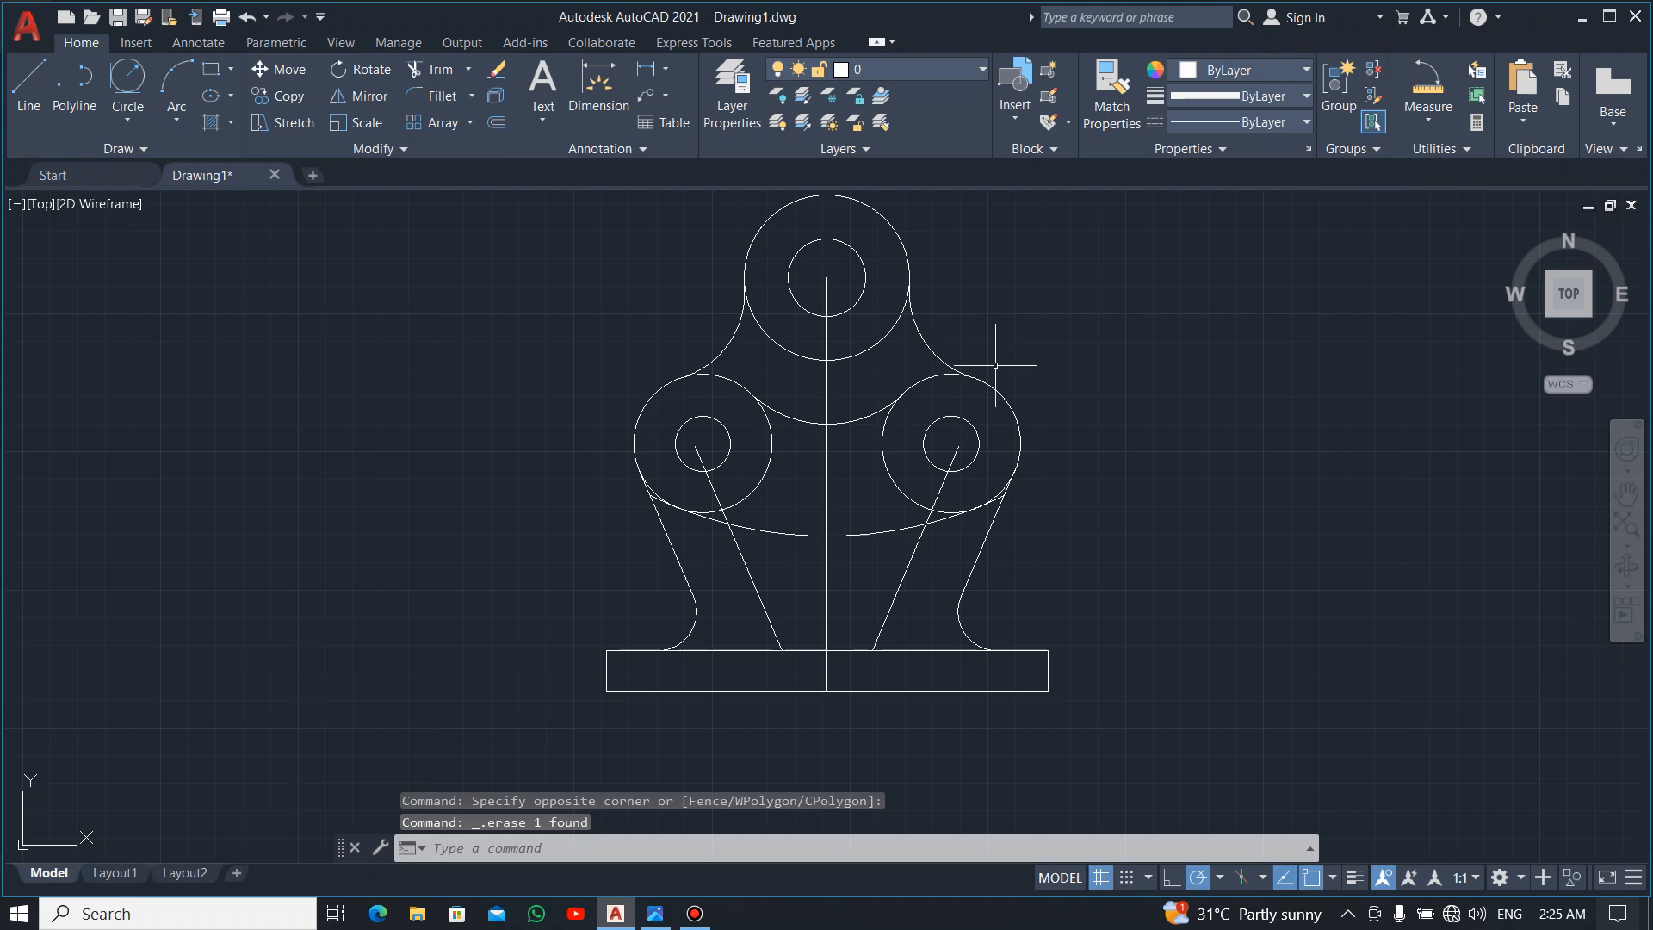
Trim both overhanging ends of the radius 150 arc back to the outer side circles.
scroll(970, 520, "down", 4)
scroll(990, 516, "up", 8)
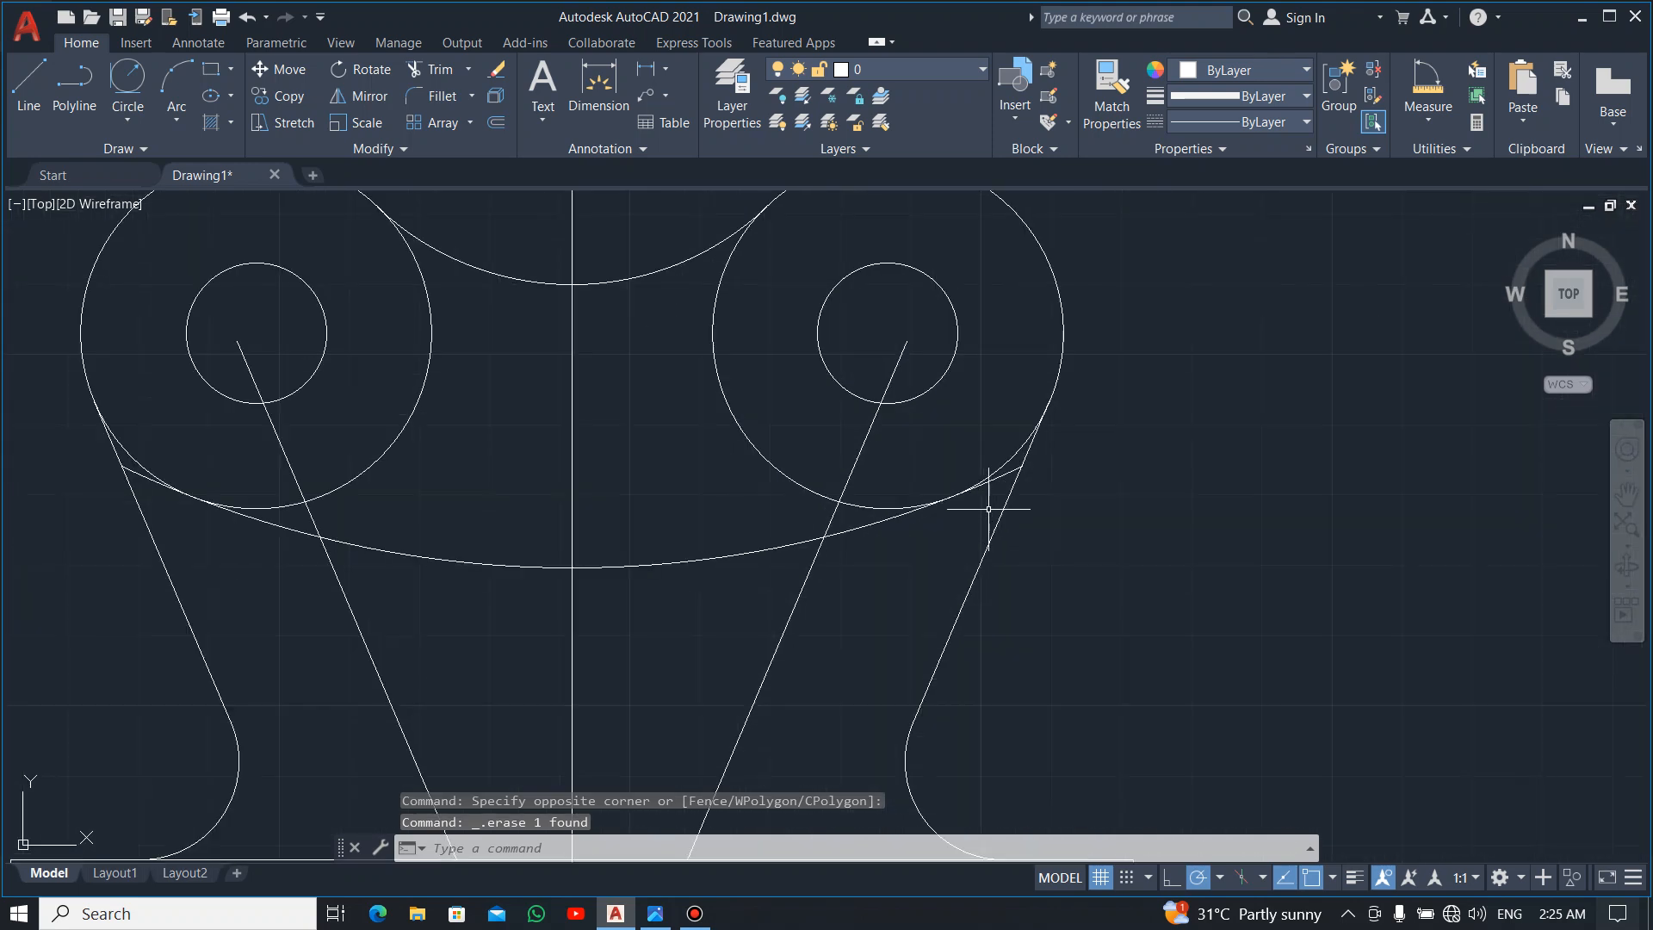
type("tr")
key("Return")
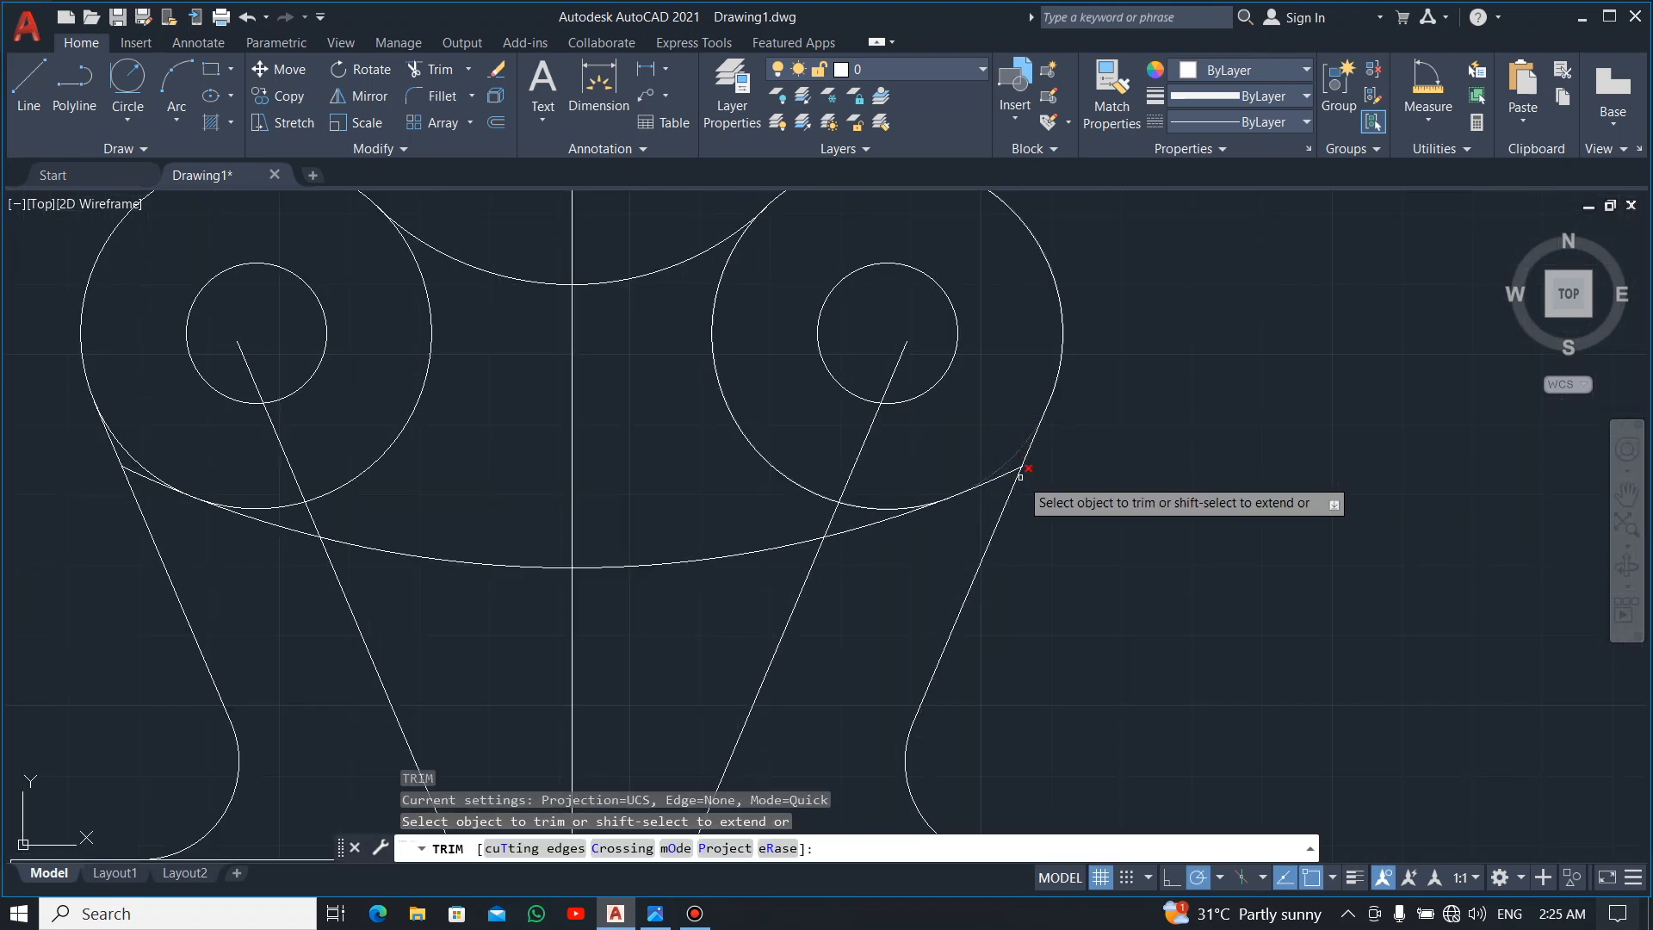
left_click(1011, 471)
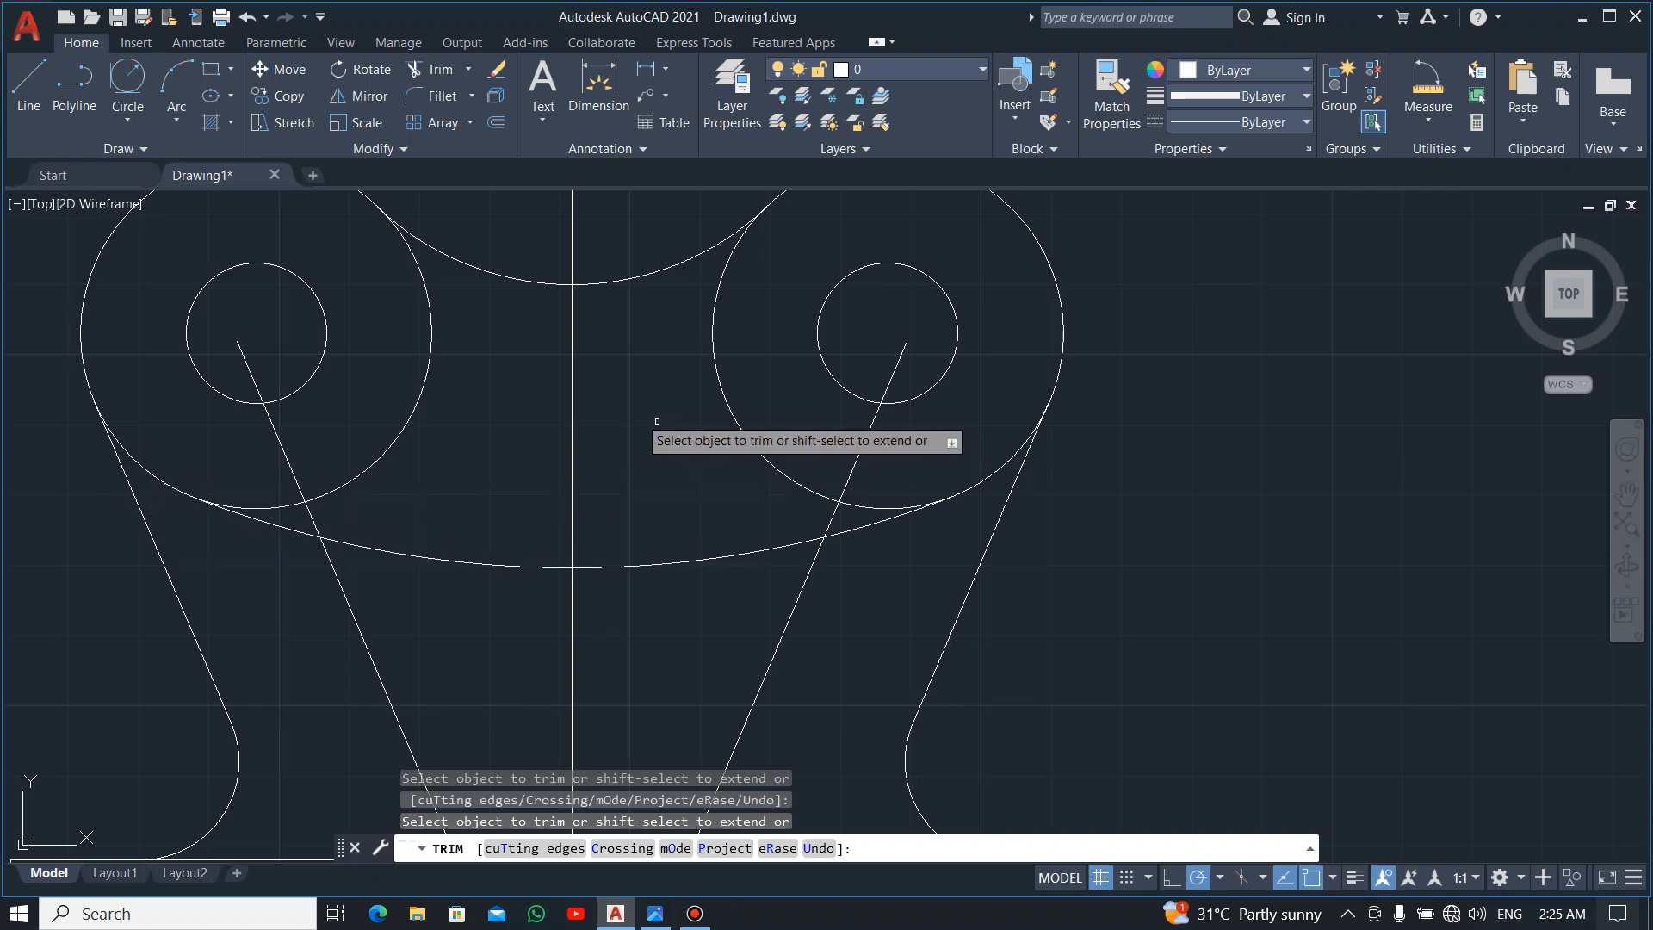
key("Escape")
Trim the lower part of the outer top circle between the two radius 33 shoulder arcs.
scroll(660, 407, "up", 4)
scroll(661, 407, "down", 4)
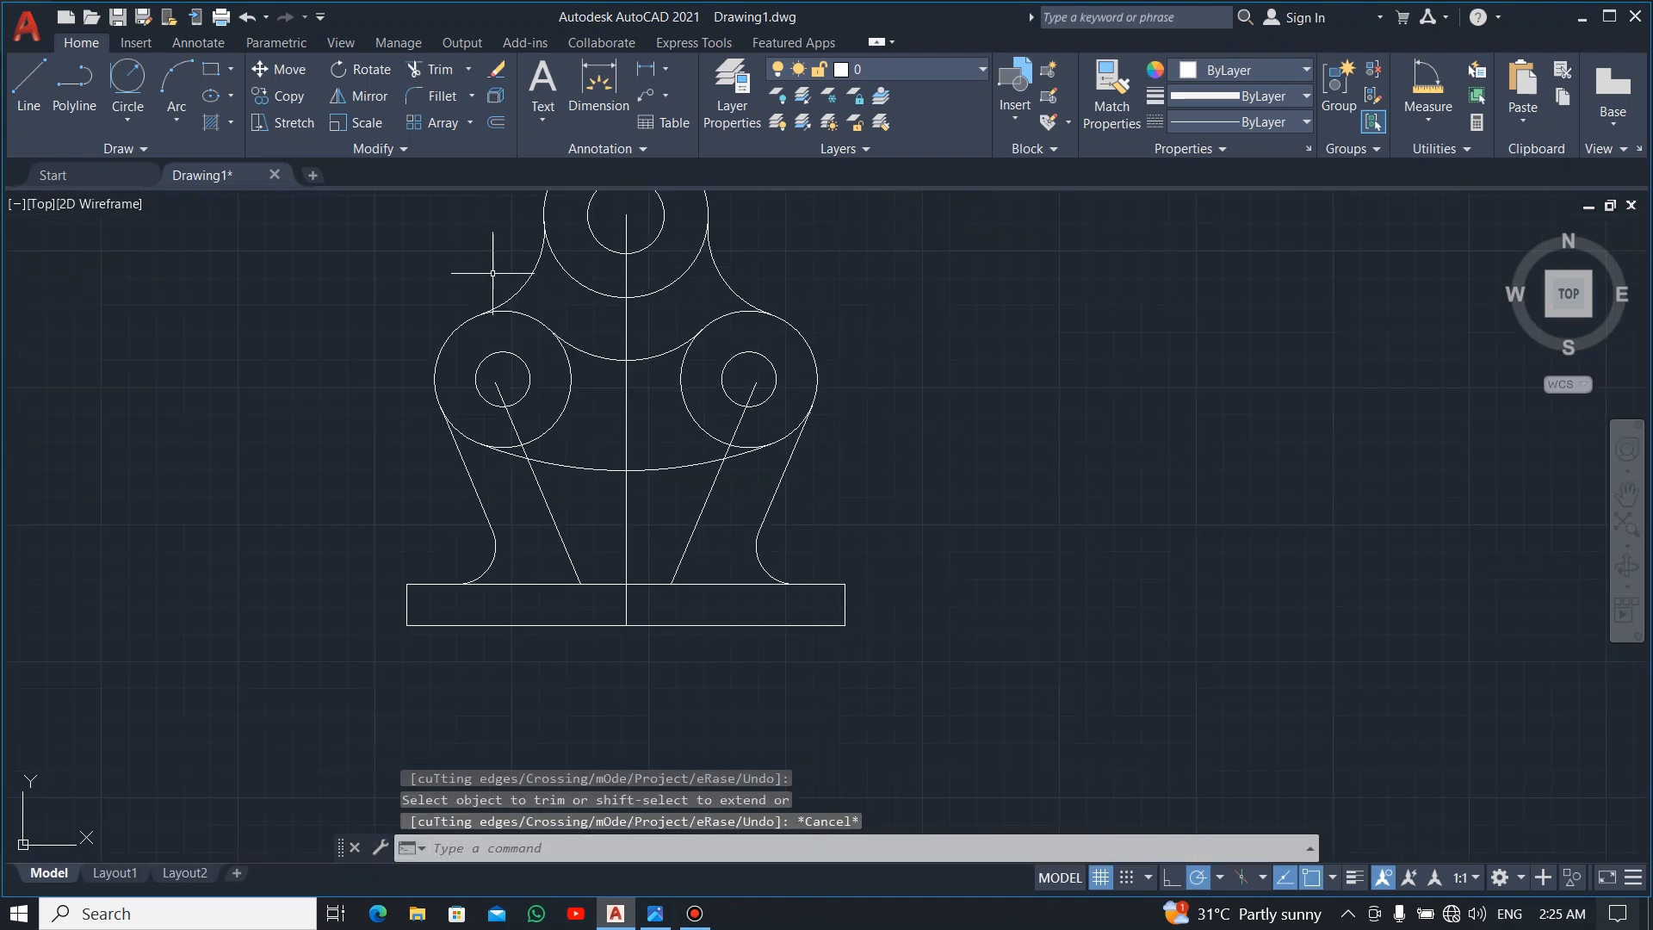
type("tr")
key("Return")
scroll(576, 272, "down", 2)
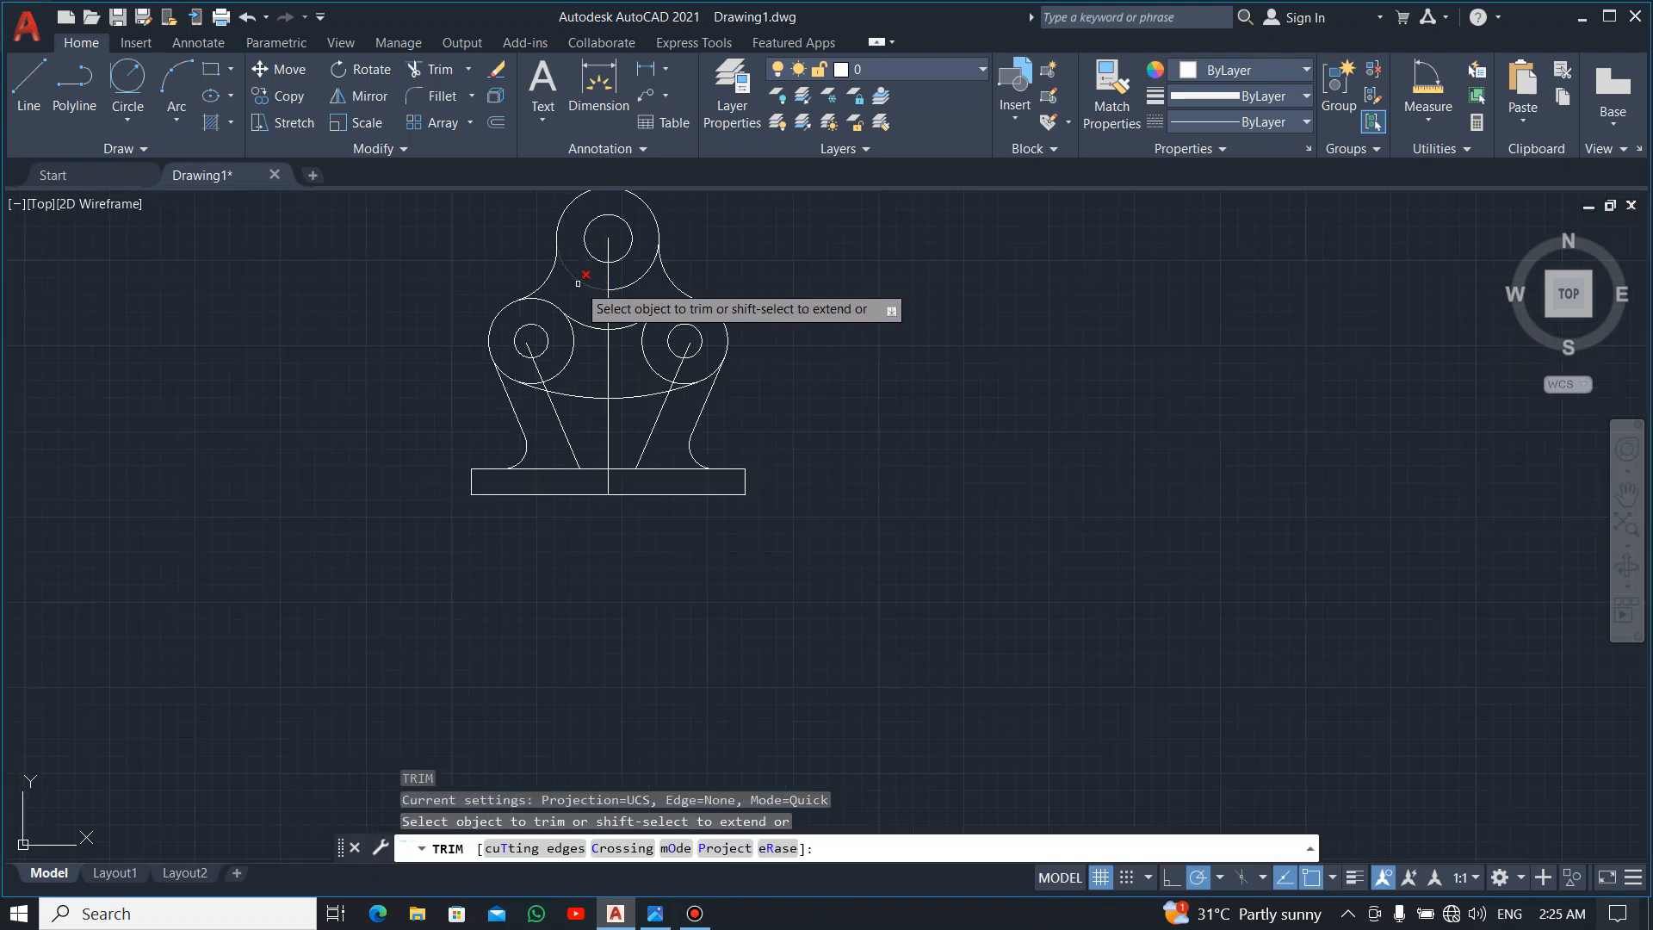
left_click(592, 277)
key("Escape")
Delete both segments of the vertical centre line running from the top circle's centre to the base.
left_click(634, 279)
left_click(594, 309)
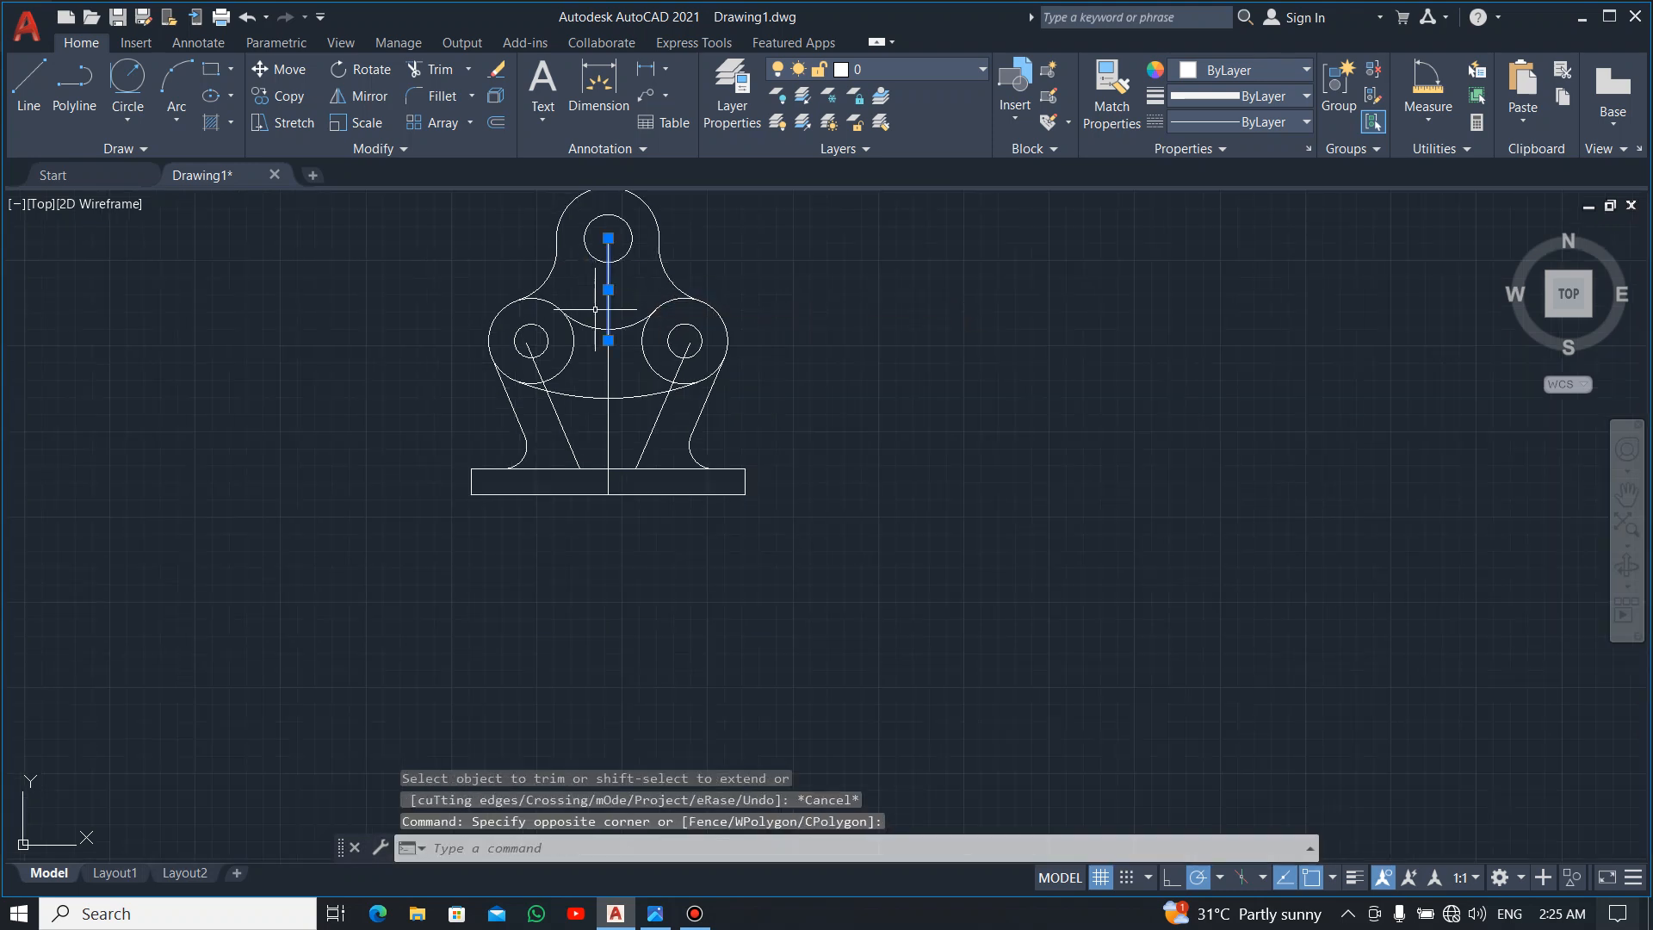
key("Delete")
left_click(615, 379)
left_click(606, 381)
key("Delete")
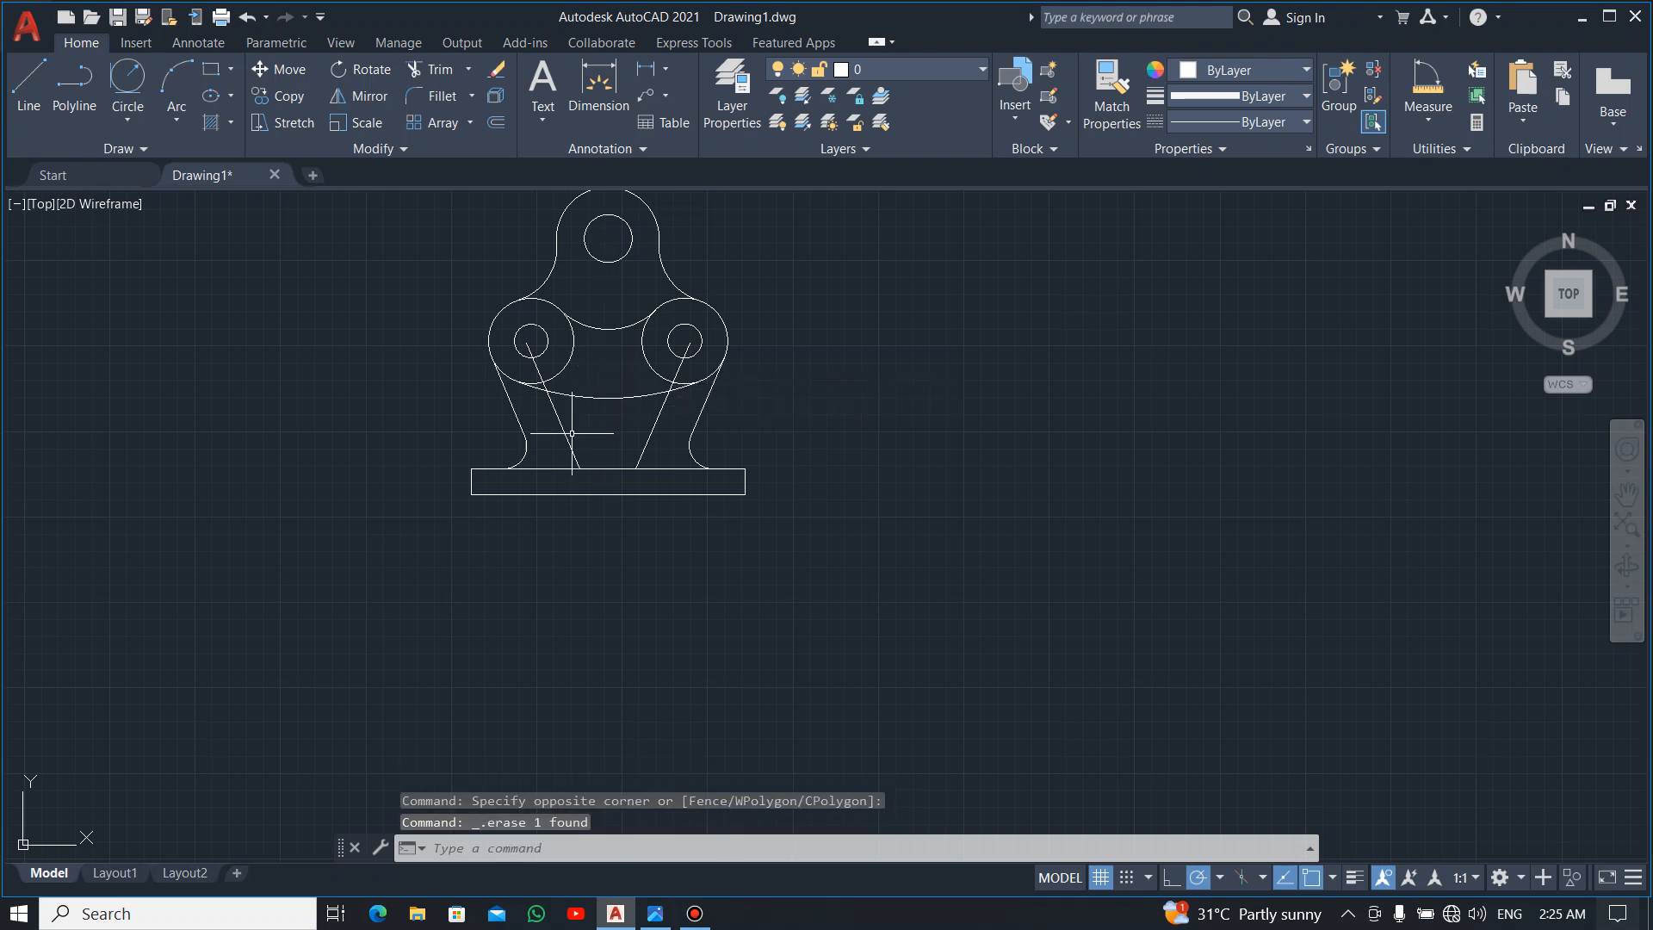
scroll(523, 368, "up", 2)
scroll(495, 332, "down", 2)
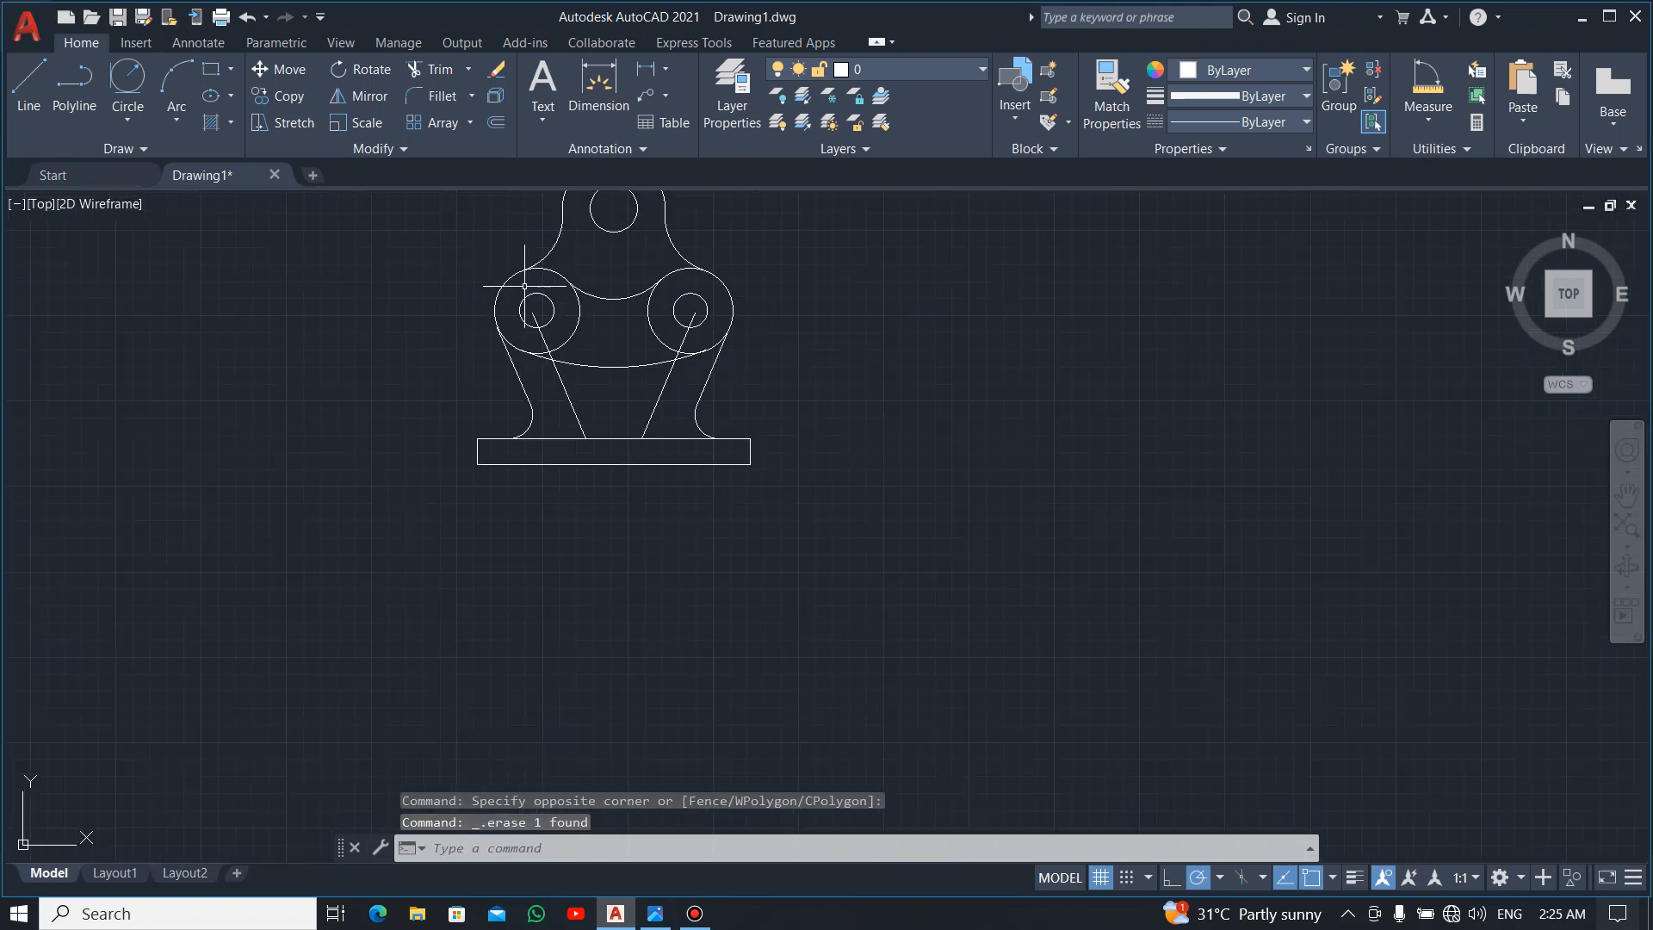
Check the reference image, and draw a radius 8 circle below the radius 150 arc, tangent to it and the left inner slanted line.
left_click(1626, 494)
mouse_move(827, 309)
left_mouse_down()
mouse_move(992, 476)
mouse_move(973, 473)
left_mouse_up()
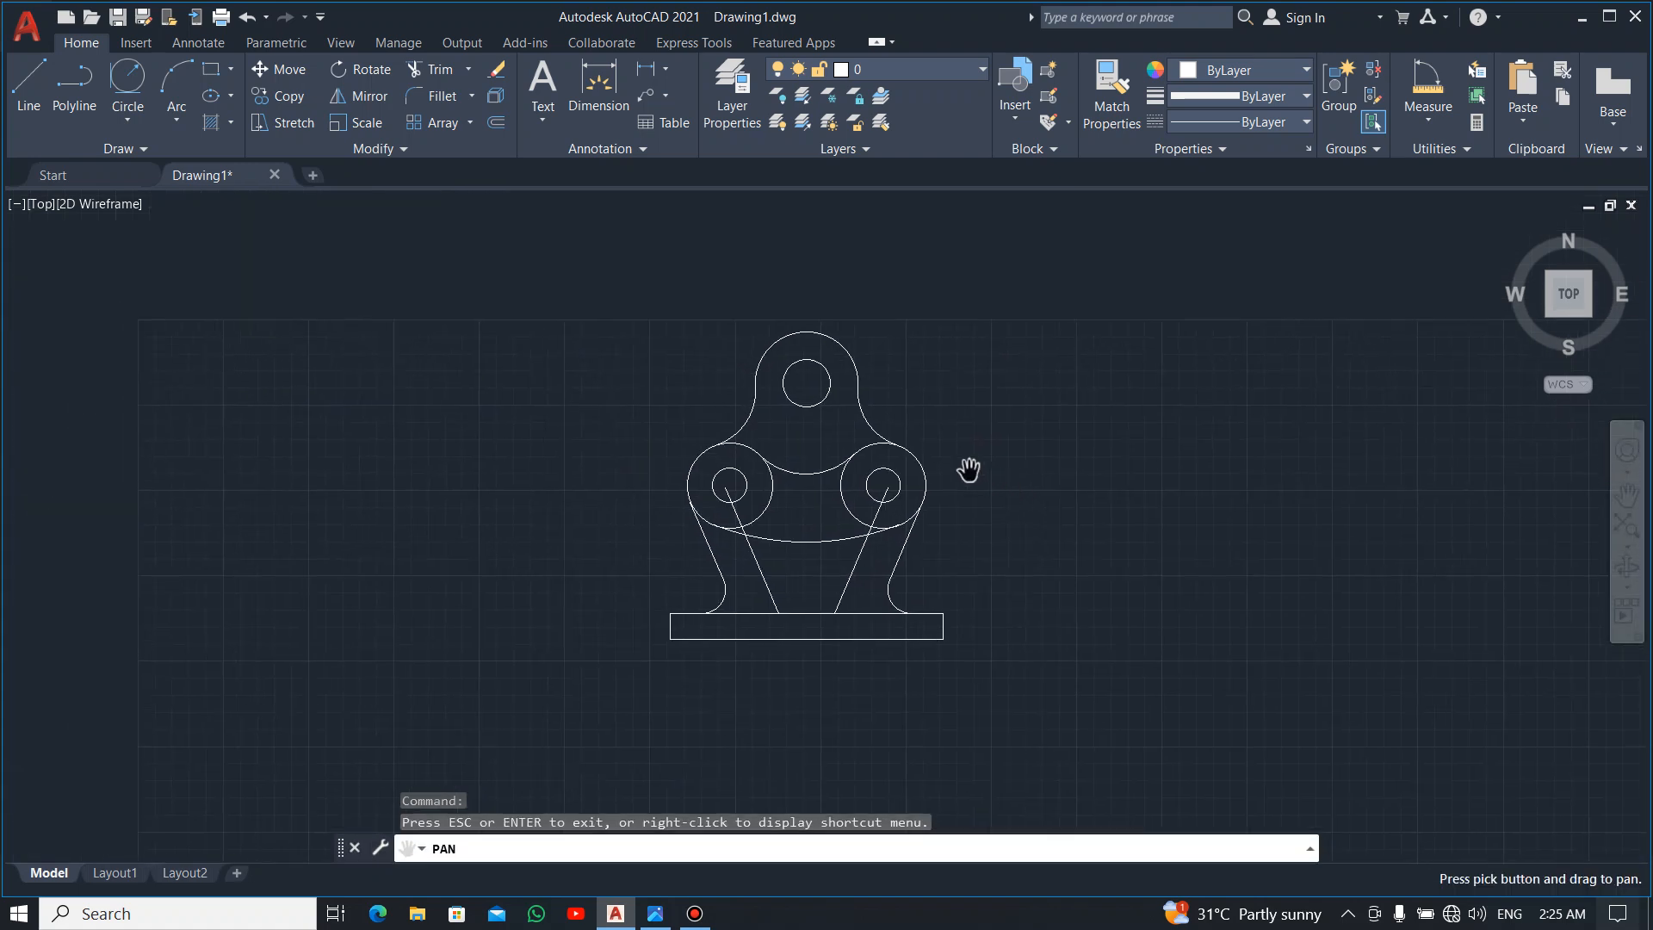
scroll(769, 488, "up", 2)
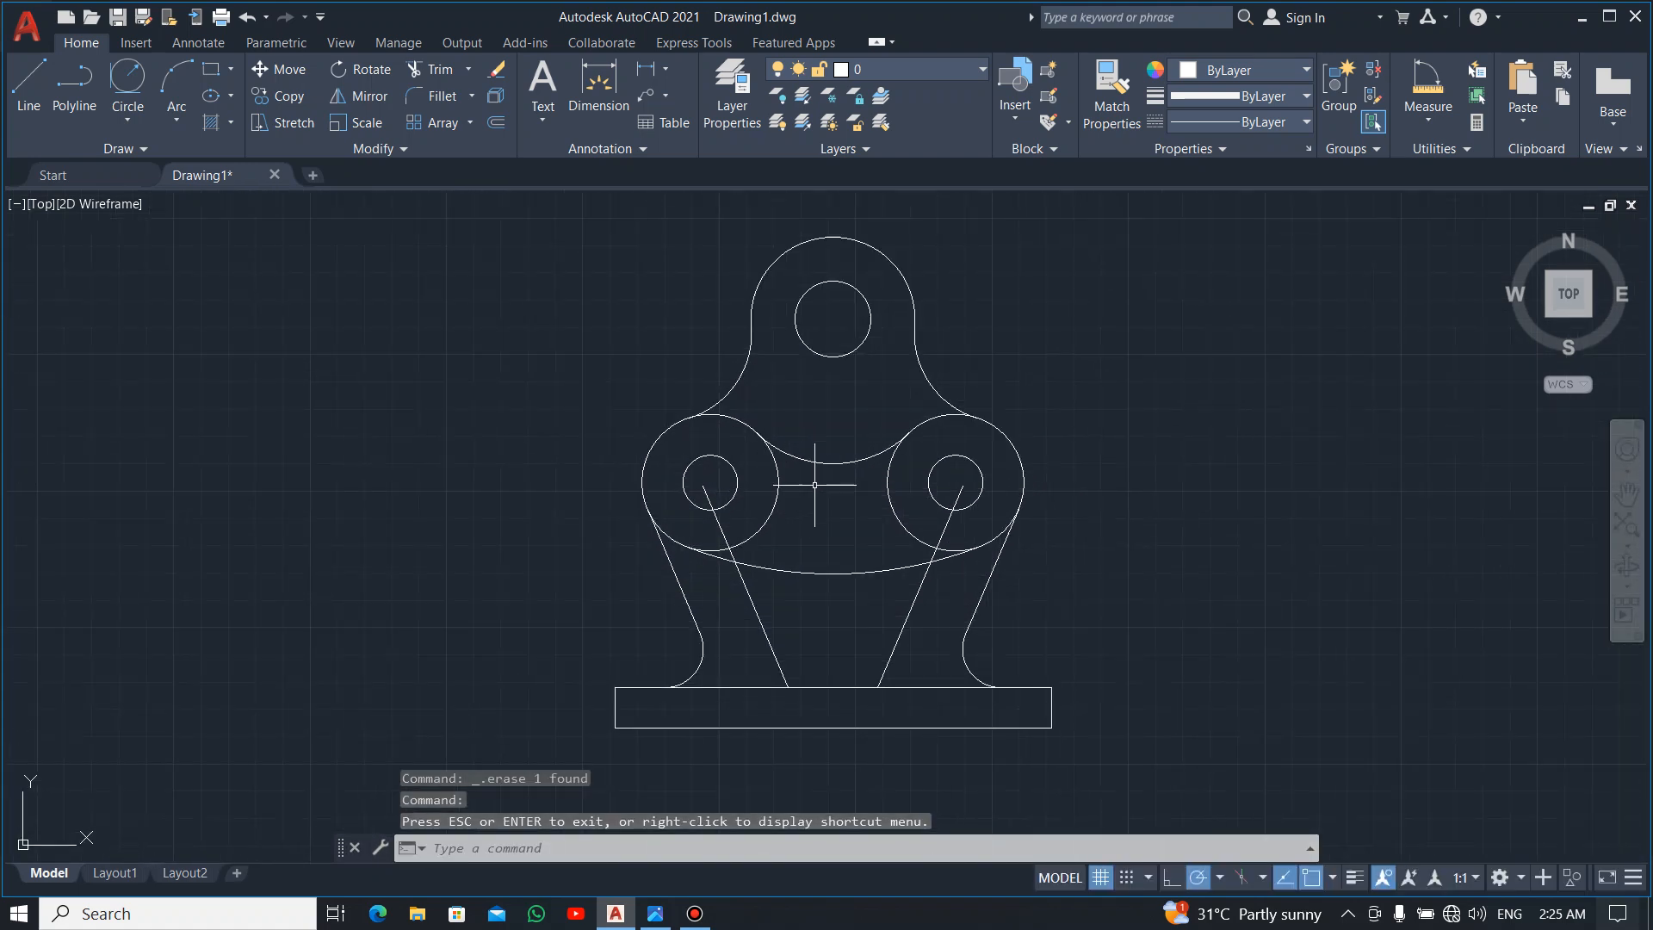
key("alt+Tab")
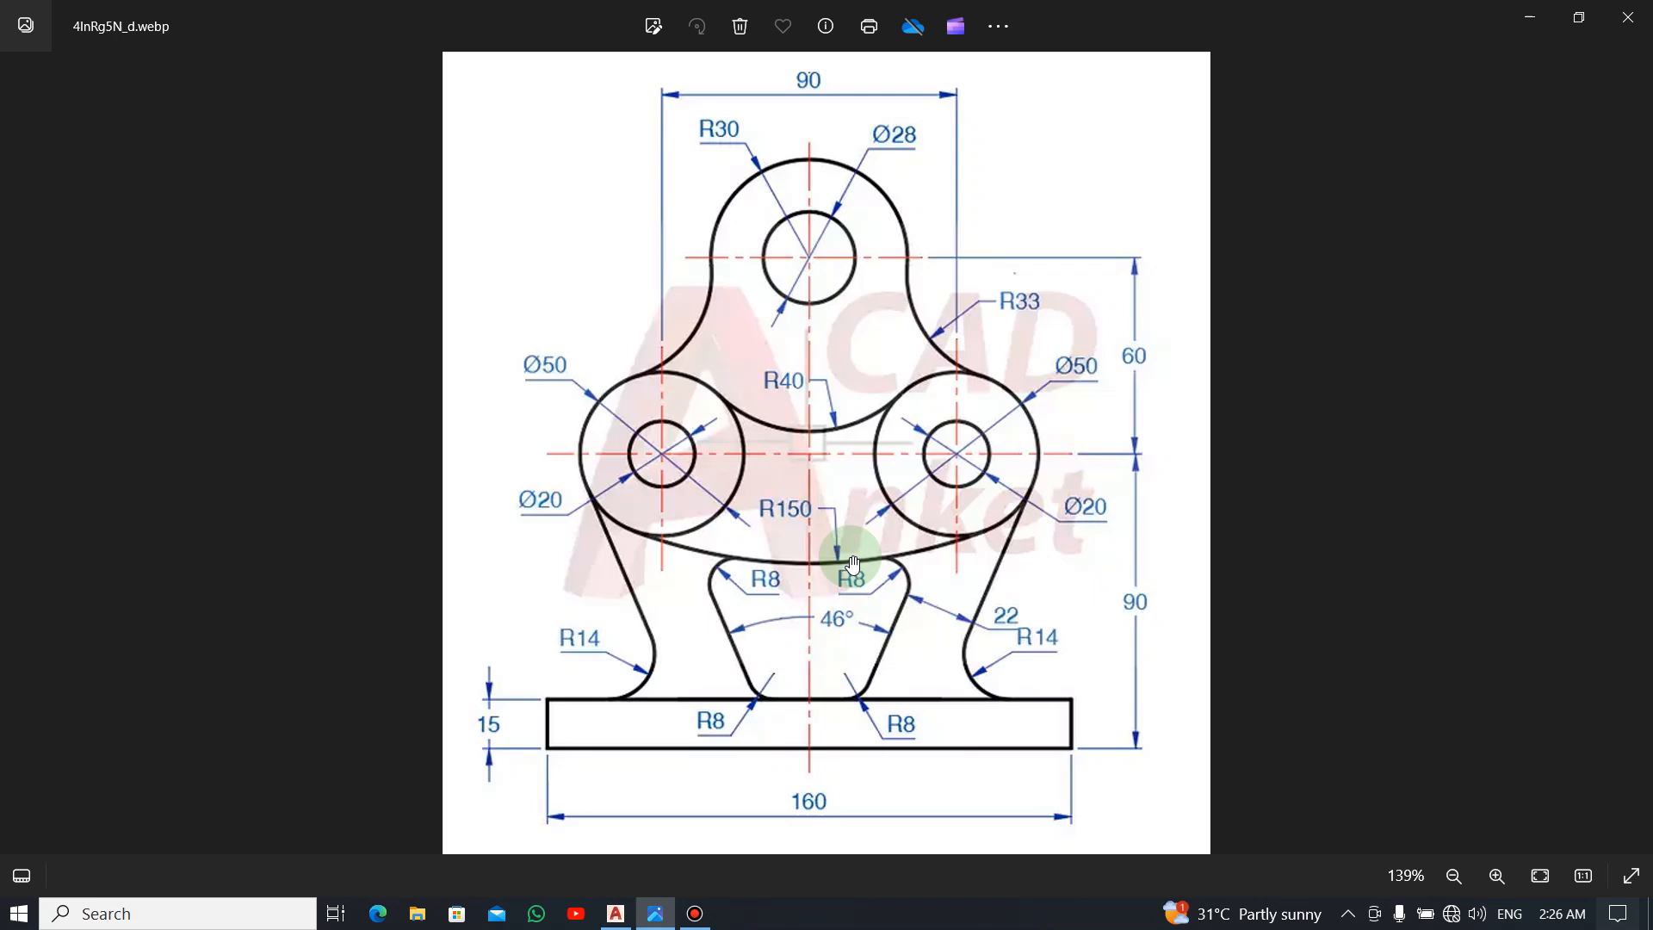
key("alt+Tab")
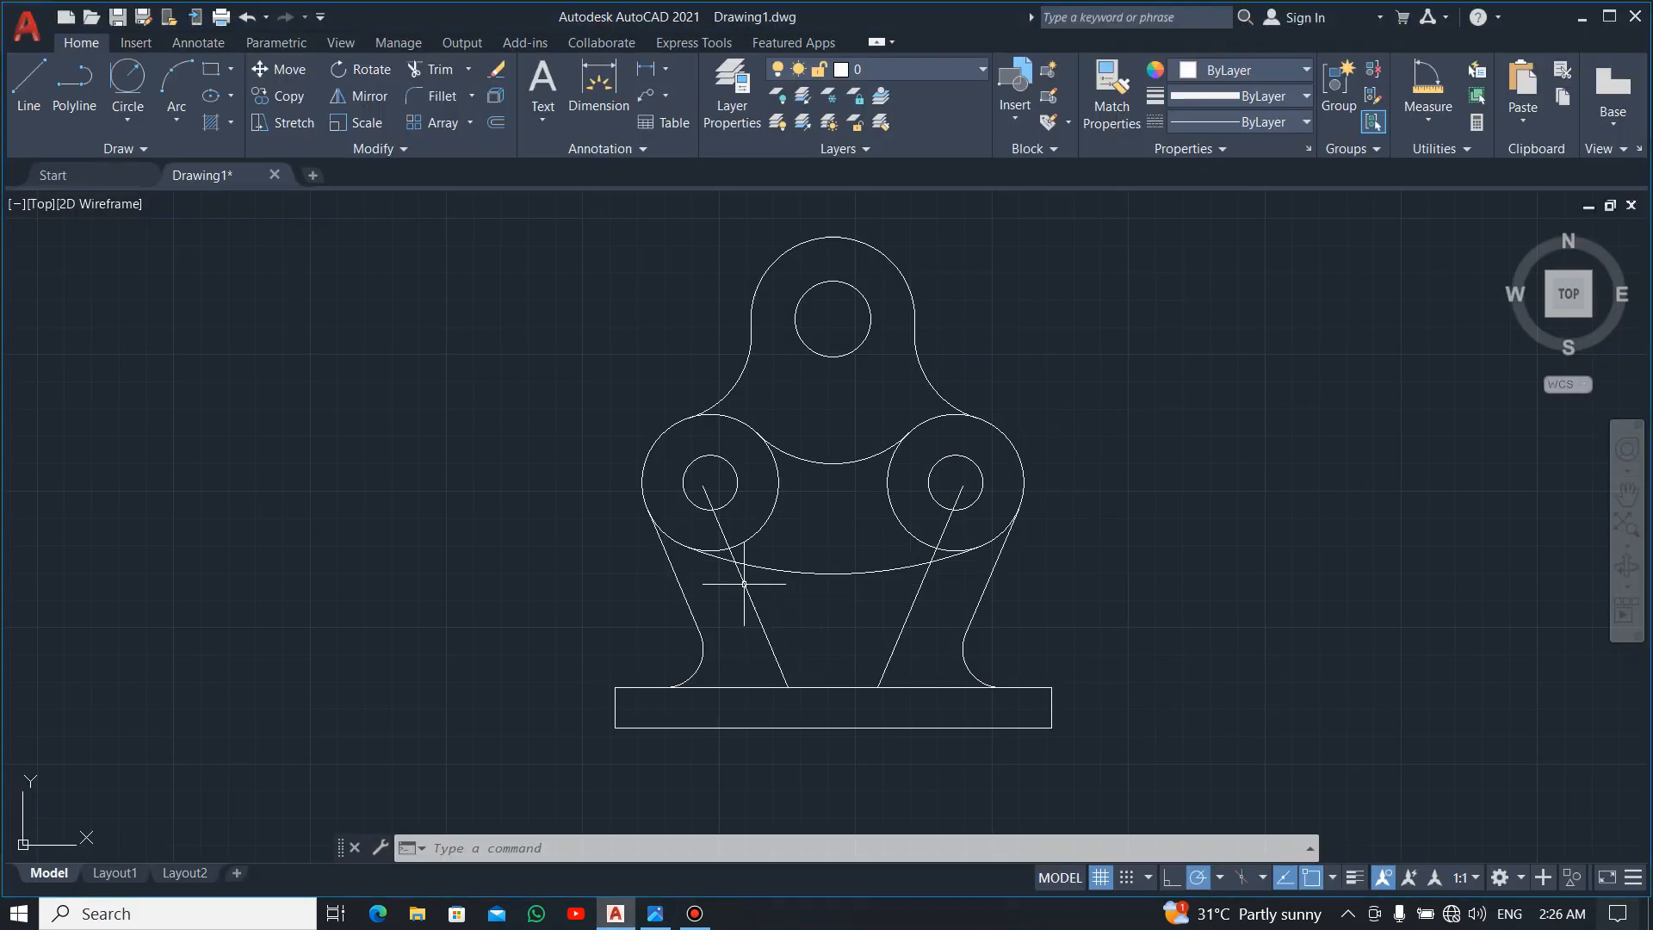
left_click(131, 84)
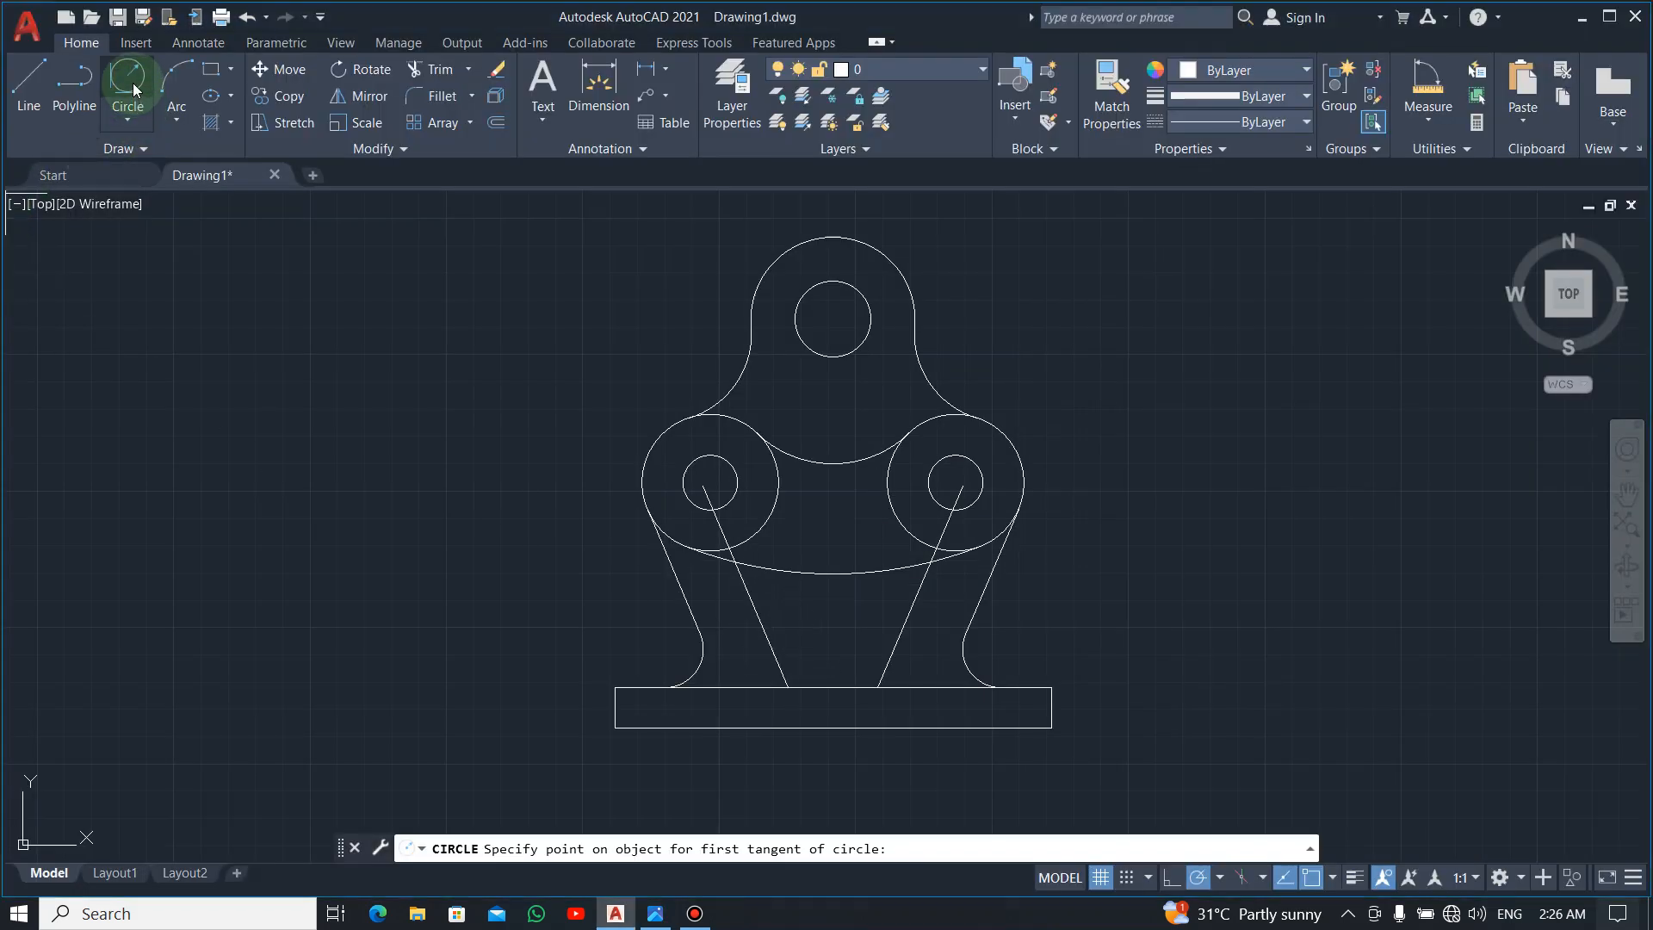
left_click(745, 586)
left_click(756, 573)
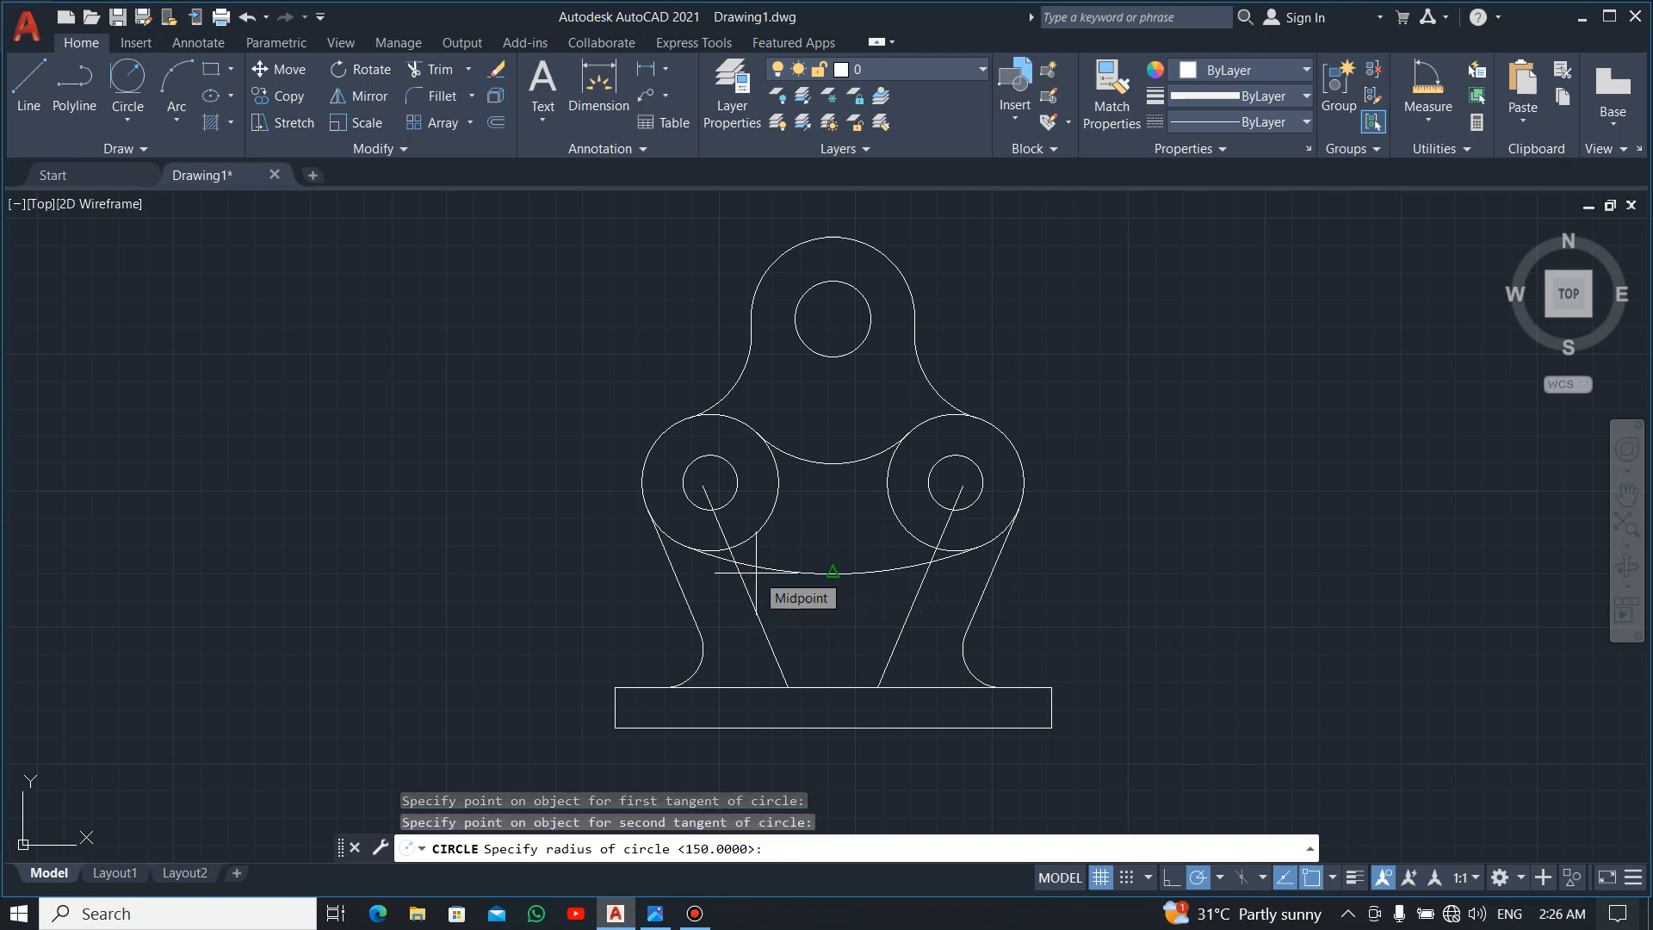
type("8")
key("Return")
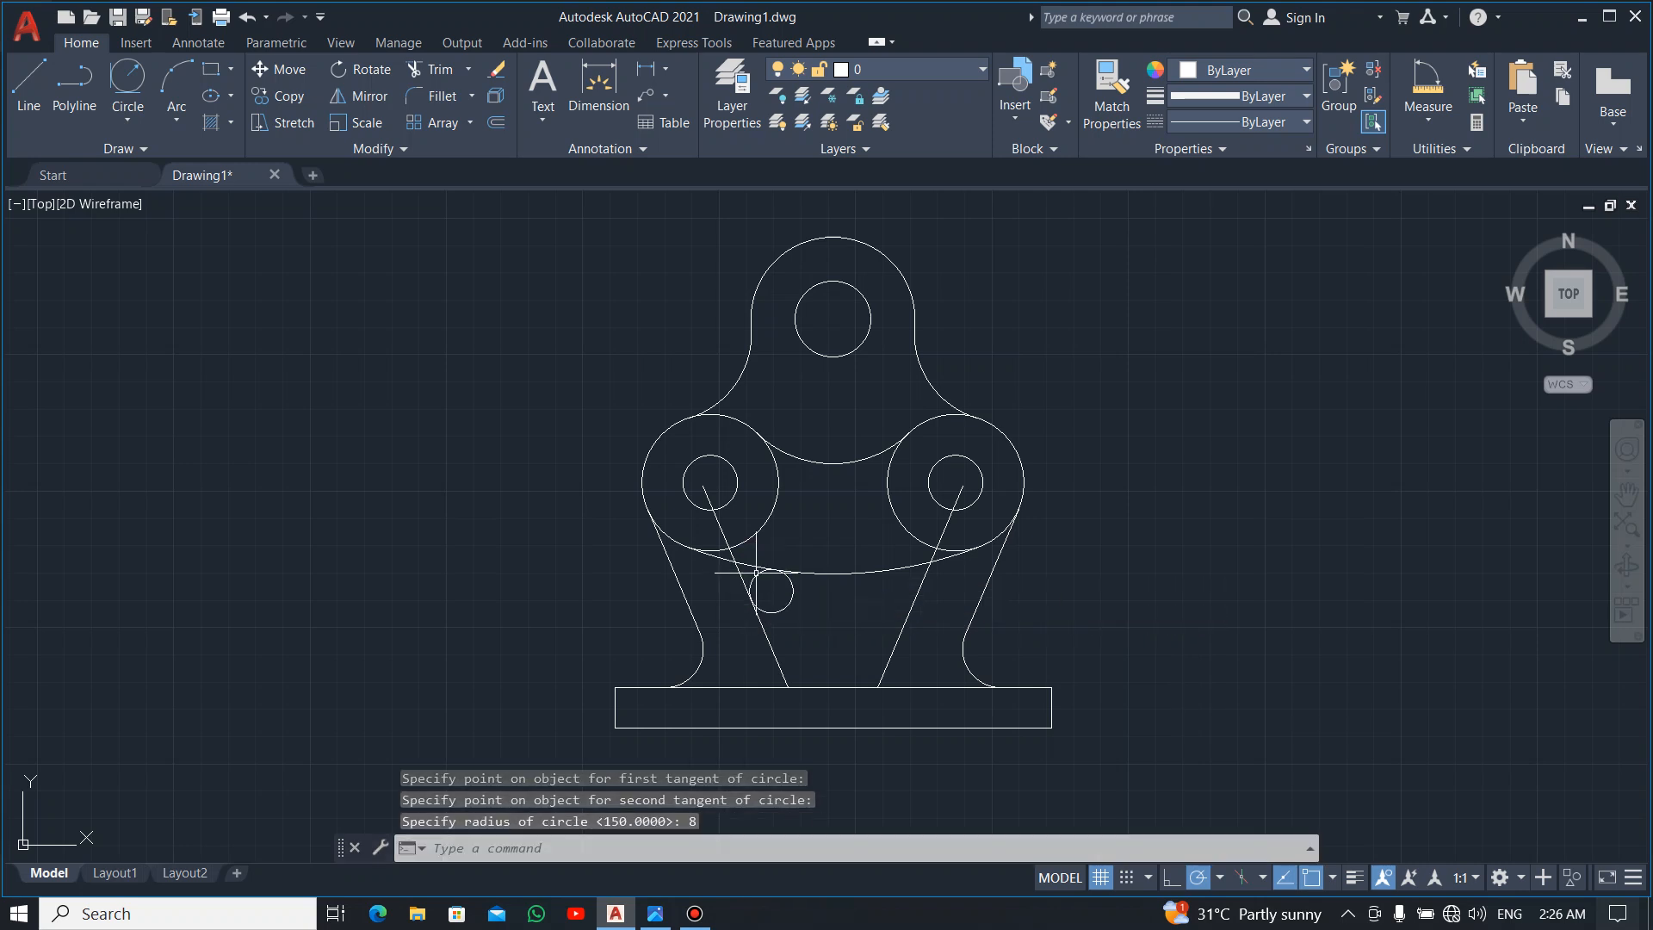
Draw a matching radius 8 circle tangent to the radius 150 arc and the right inner slanted line.
left_click(127, 77)
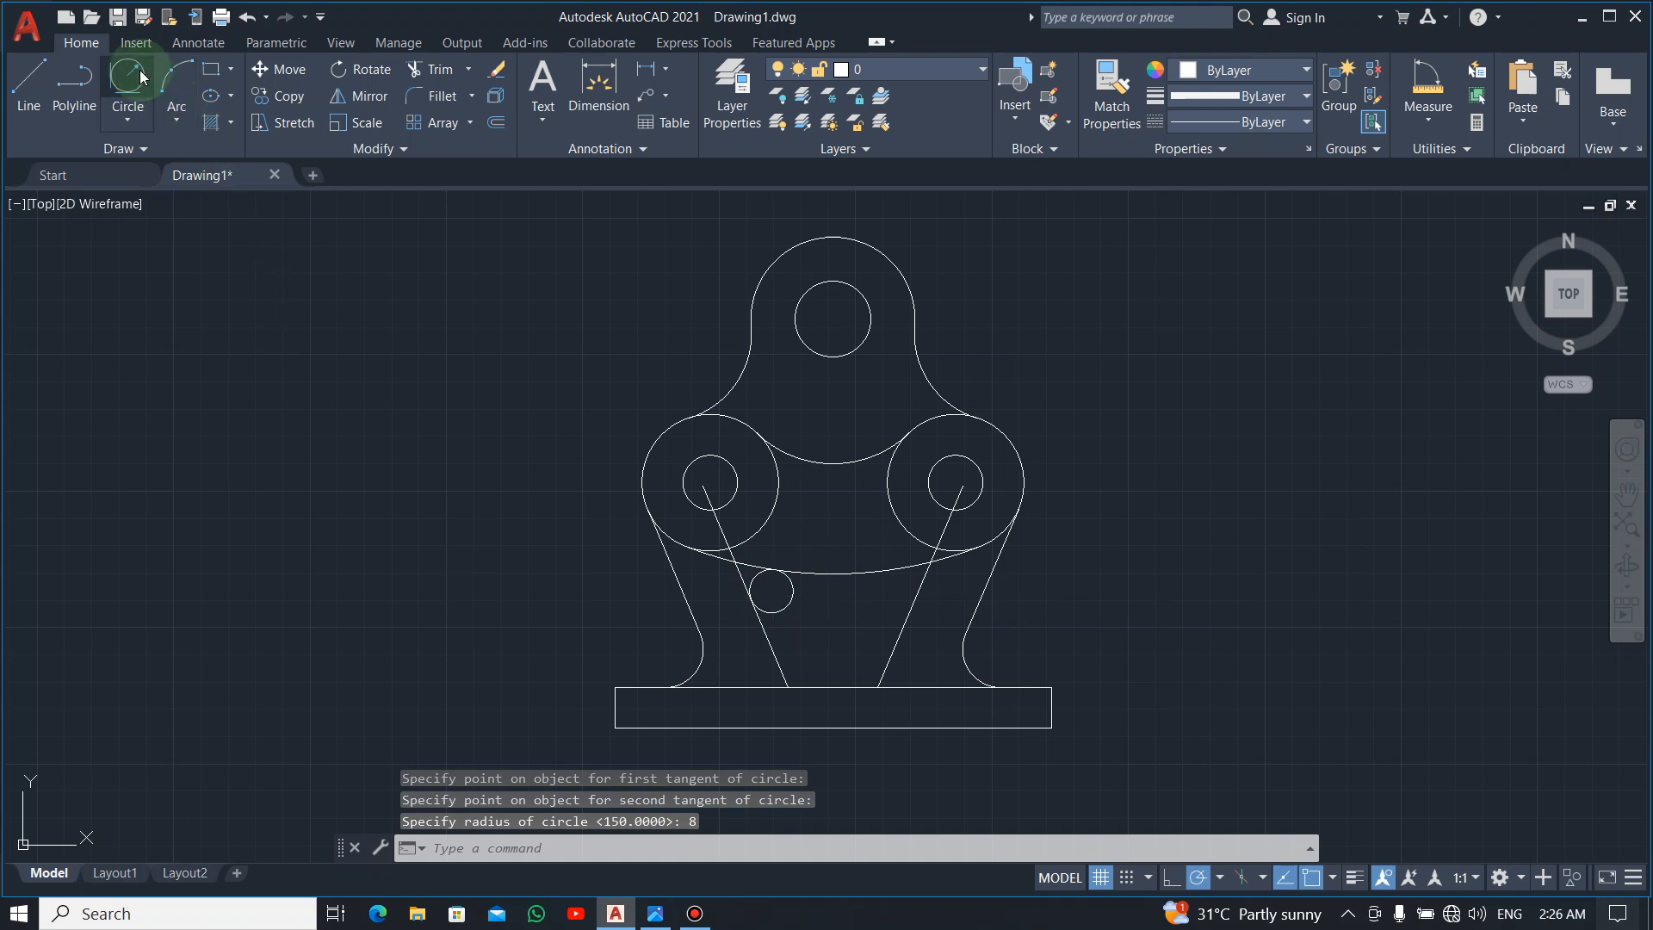
left_click(891, 568)
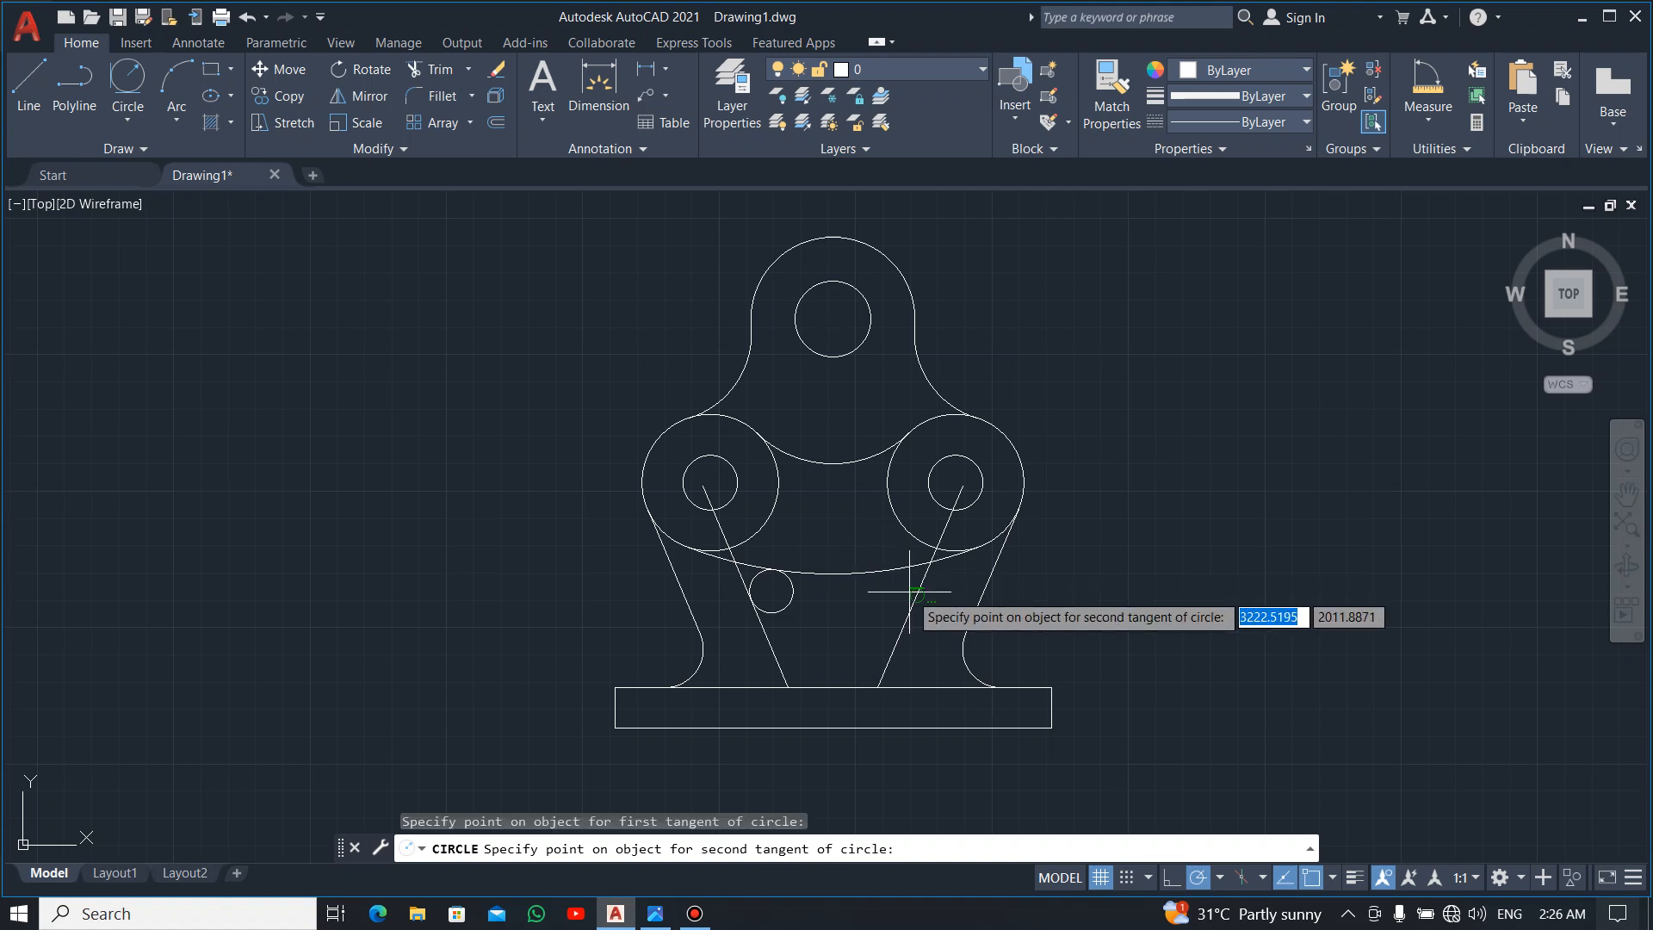
left_click(909, 591)
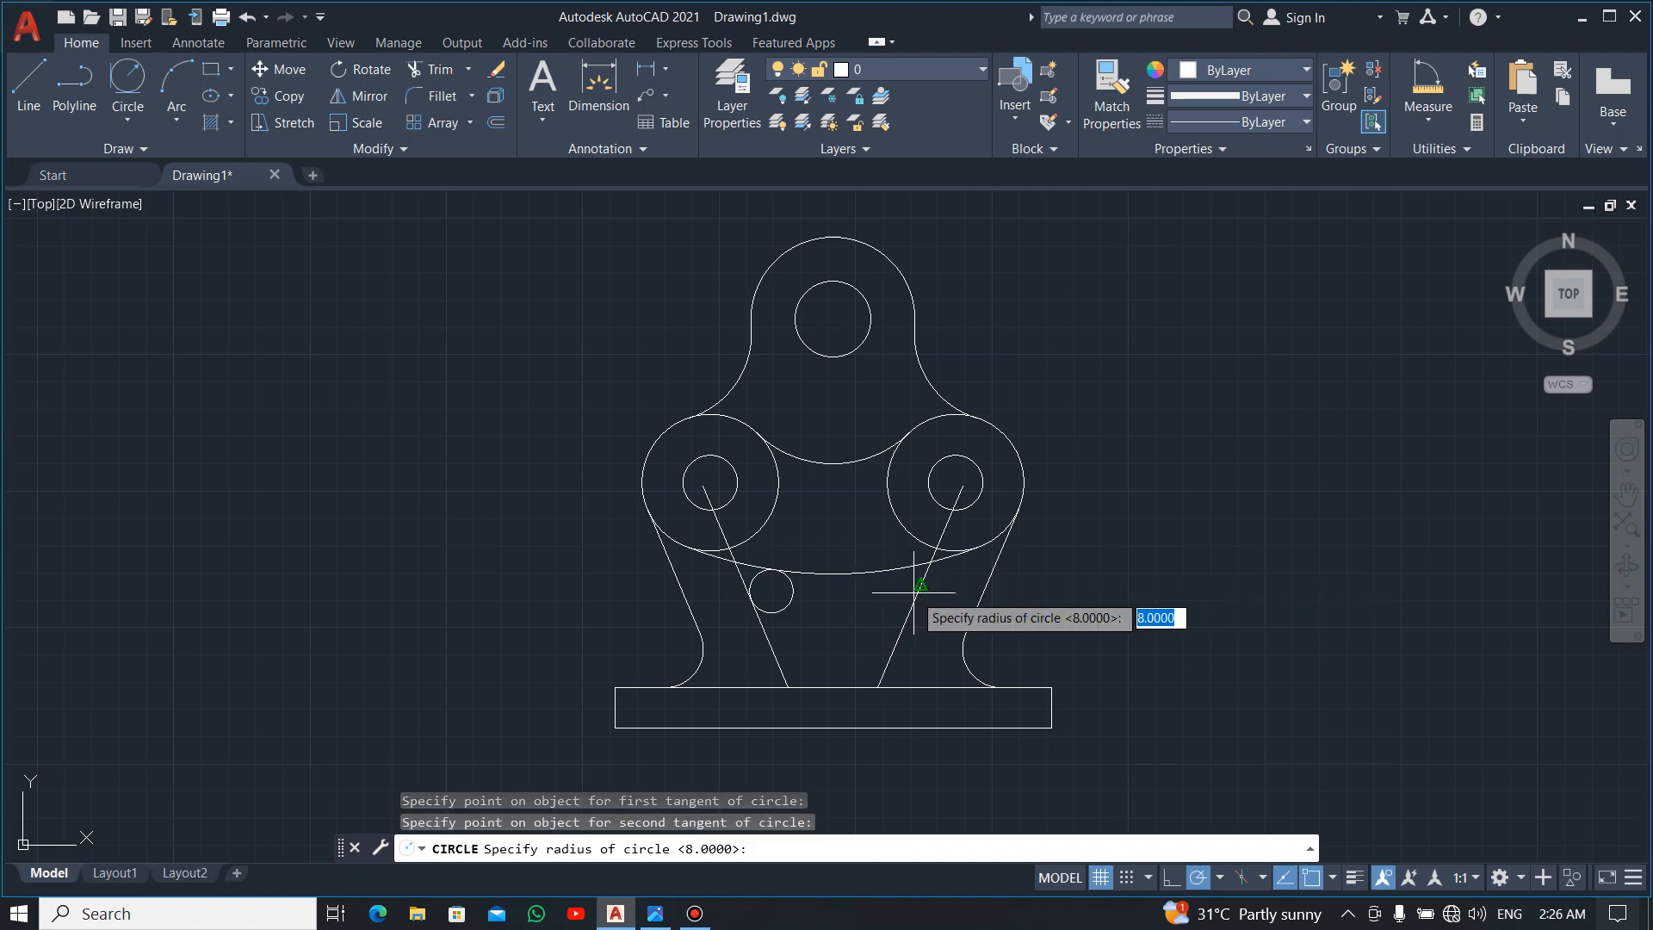
key("Return")
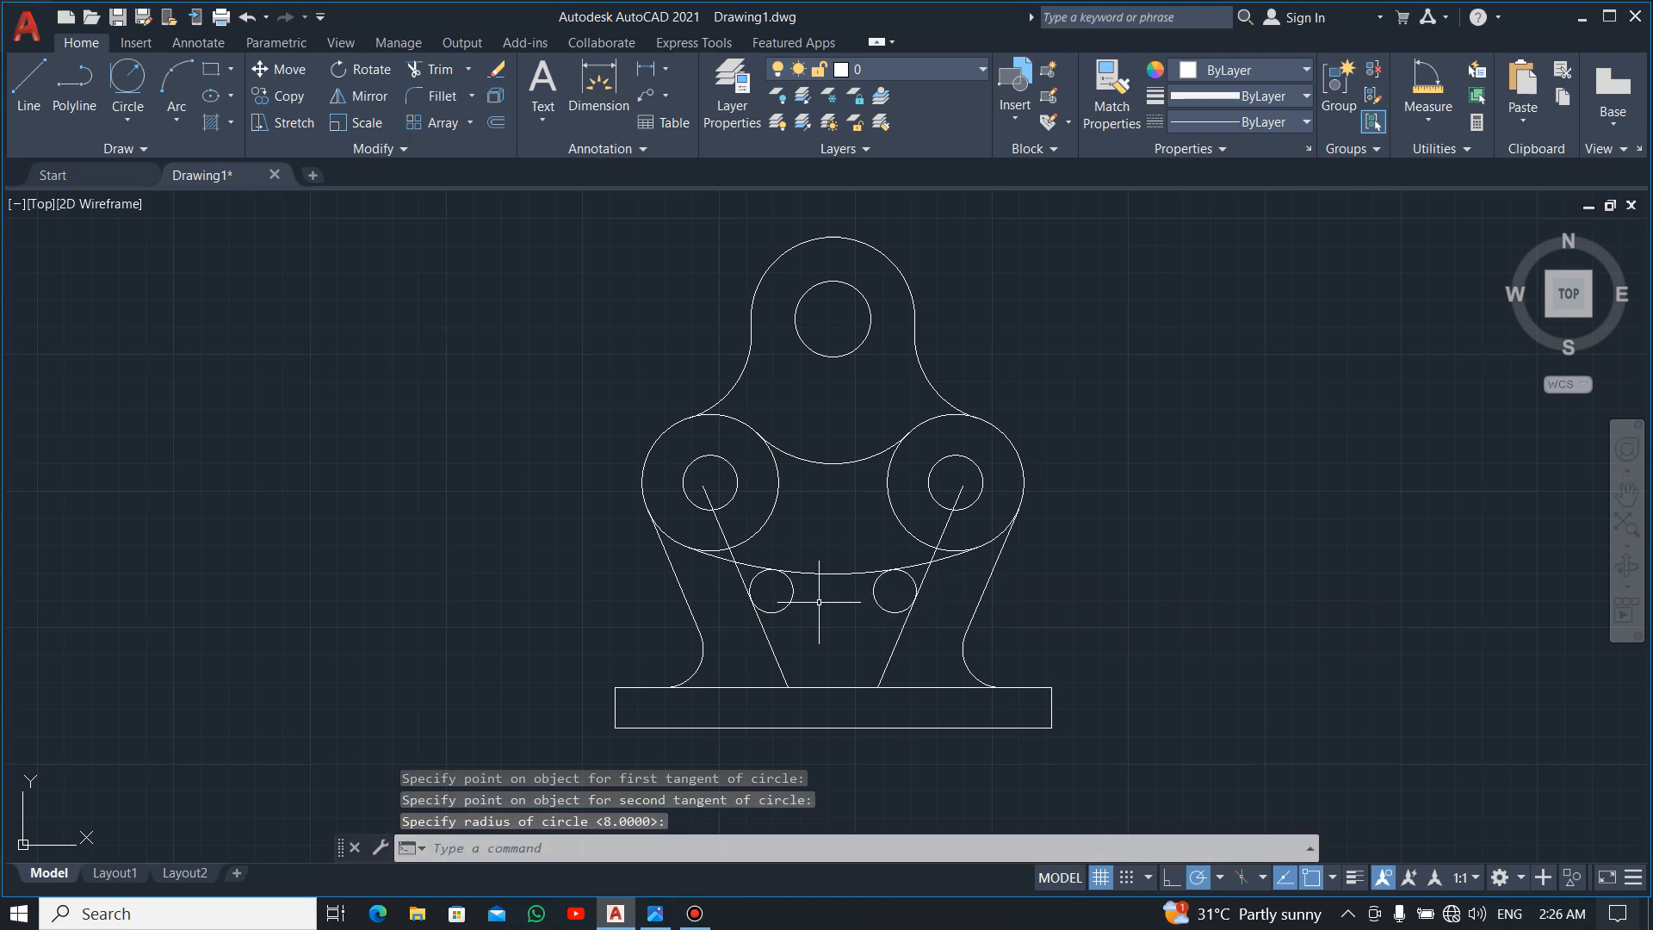
Draw two radius 8 circles in the lower corners, each tangent to an inner slanted line and the base's top edge.
left_click(127, 83)
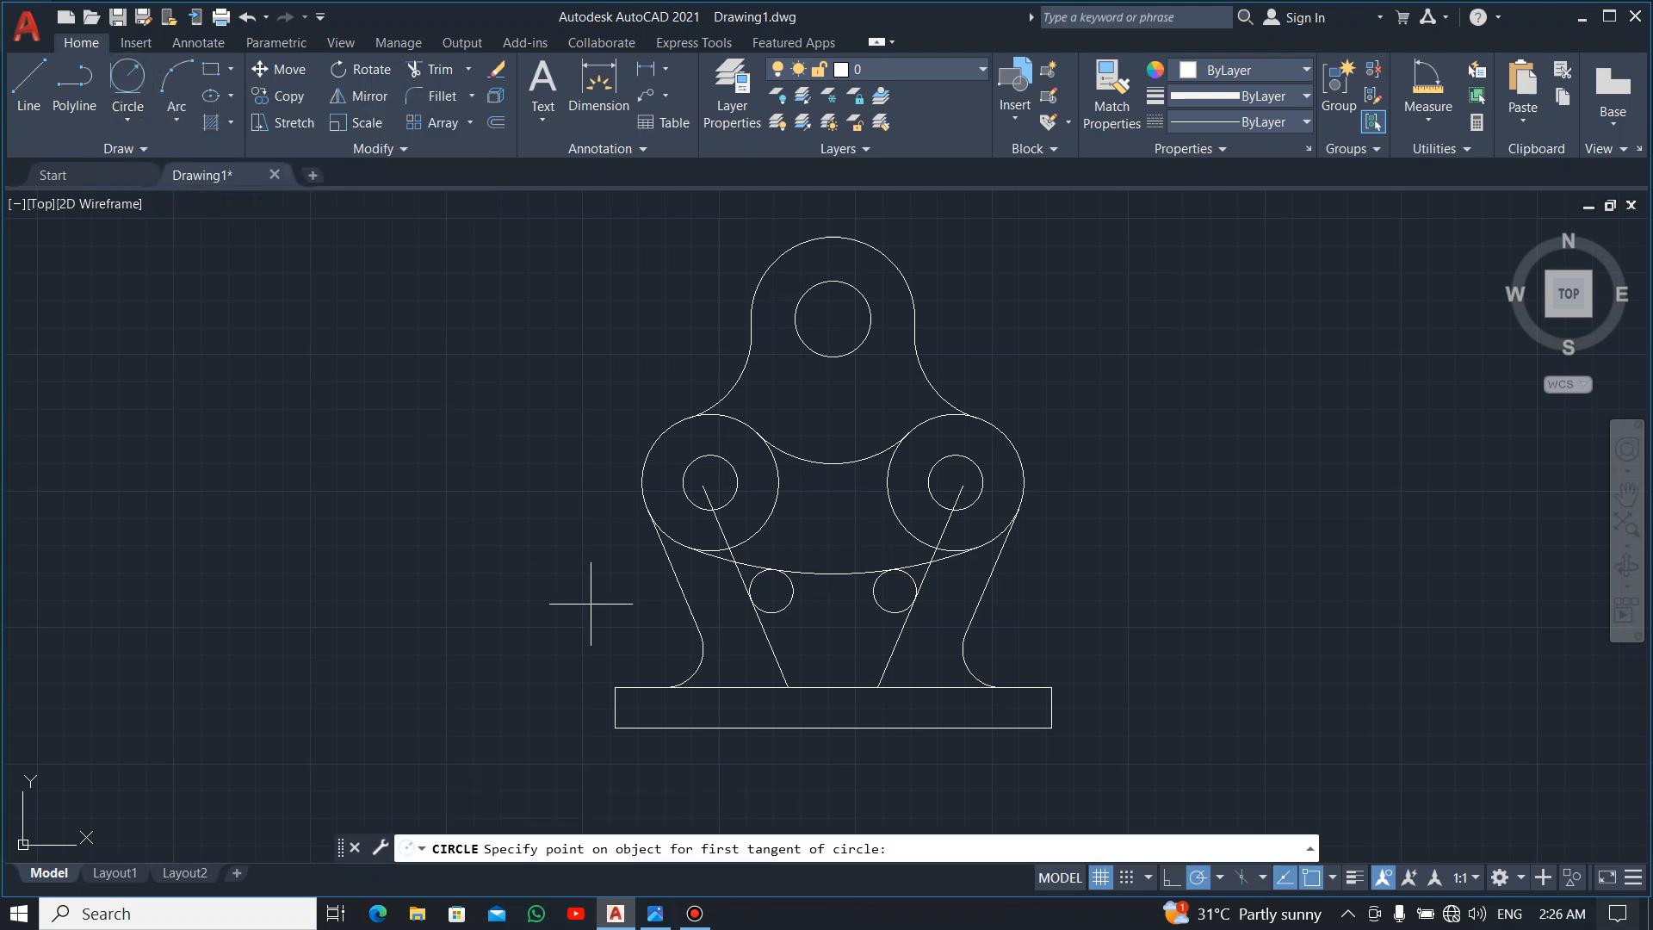
left_click(777, 667)
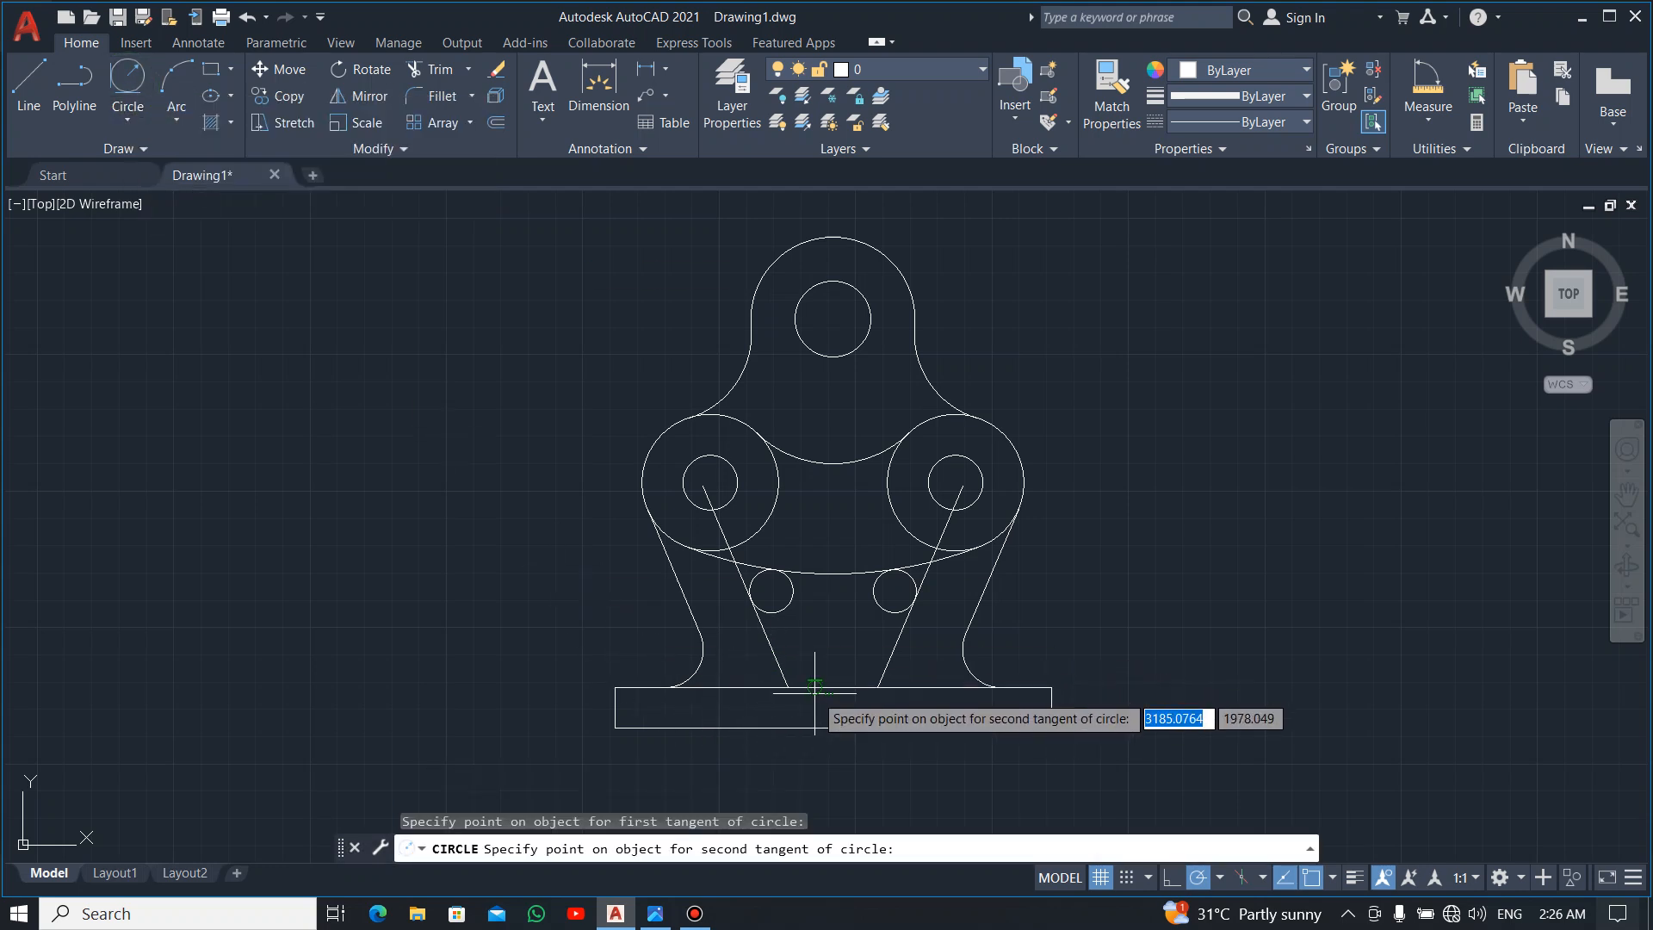
left_click(814, 693)
key("Return")
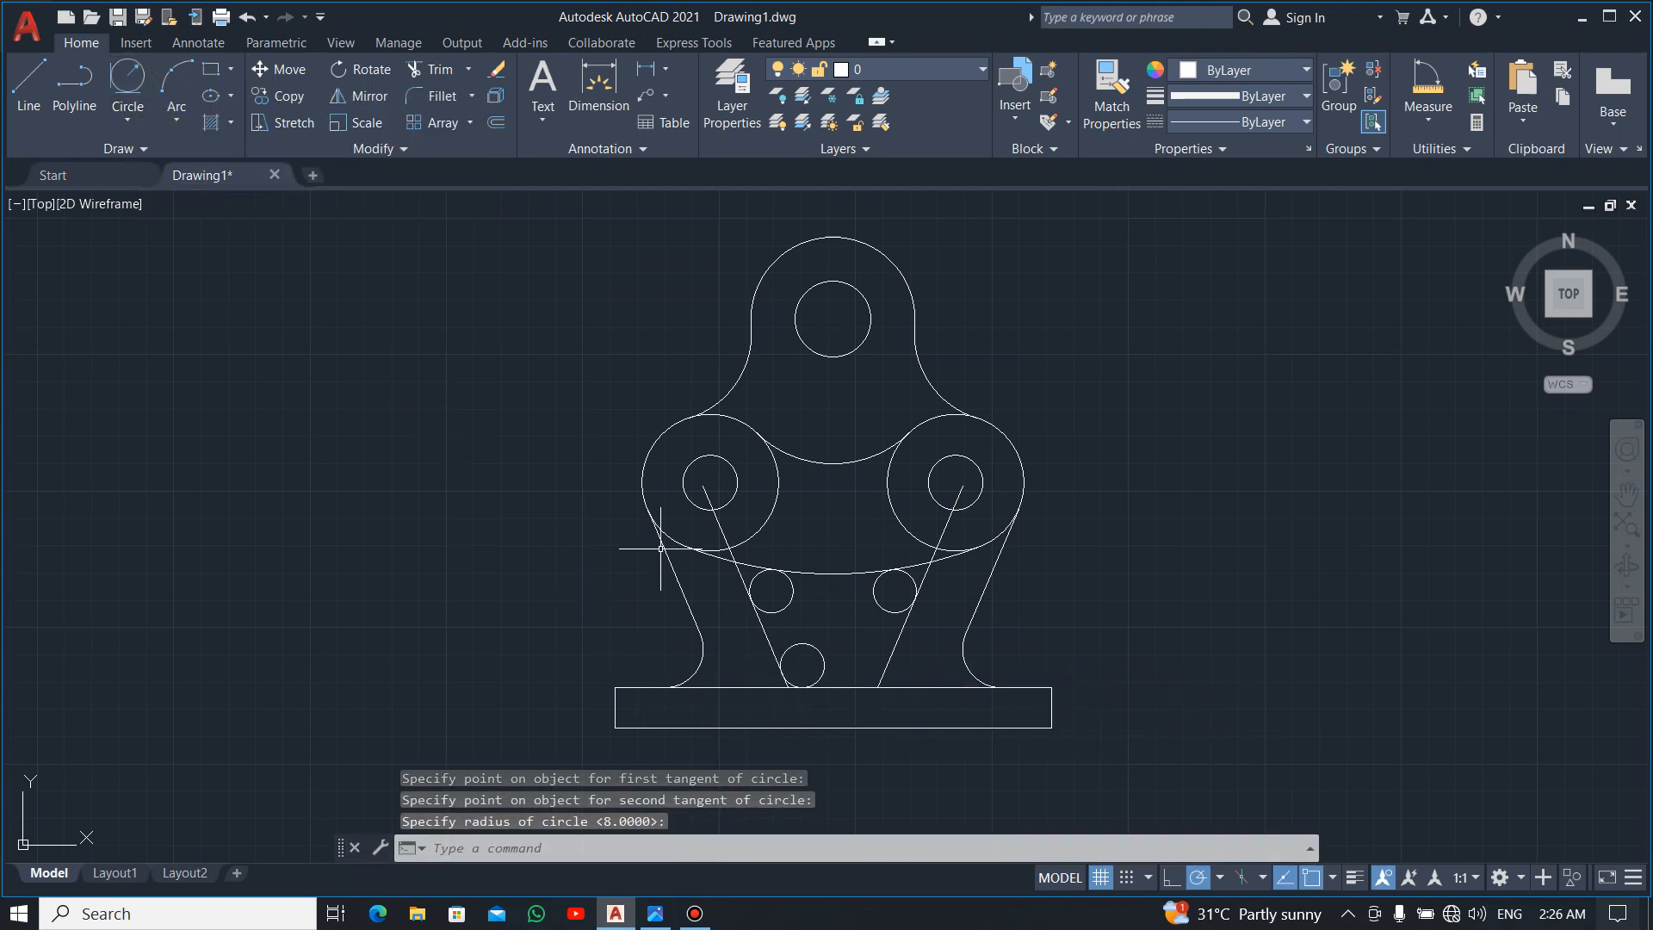
left_click(128, 82)
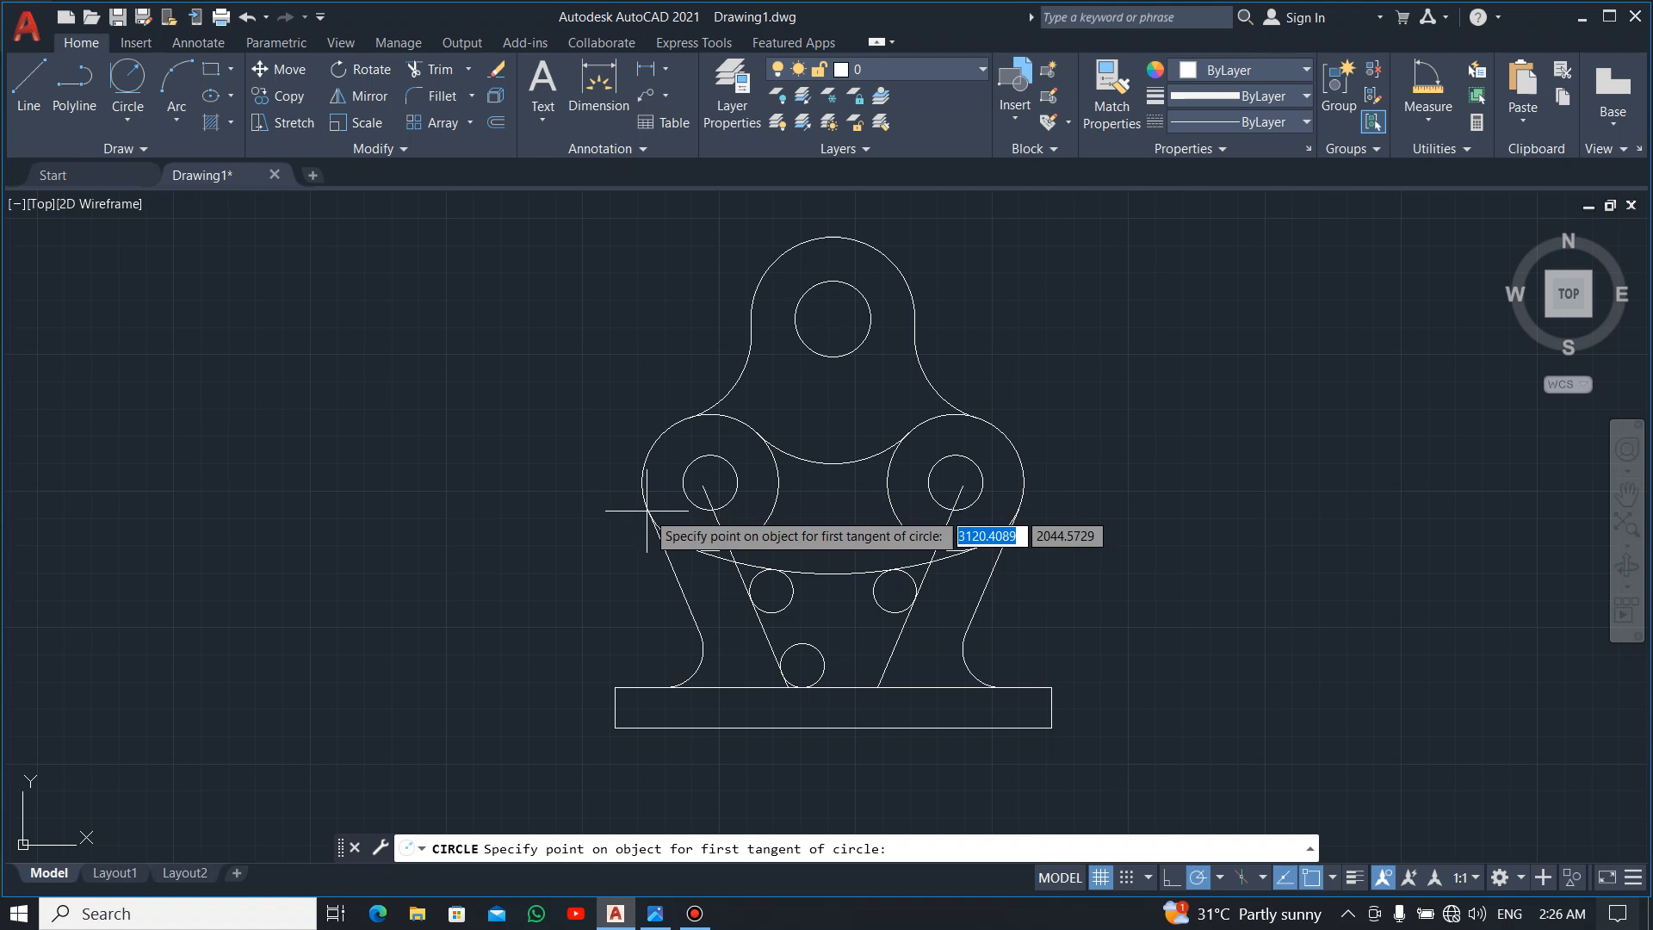
left_click(890, 663)
left_click(871, 687)
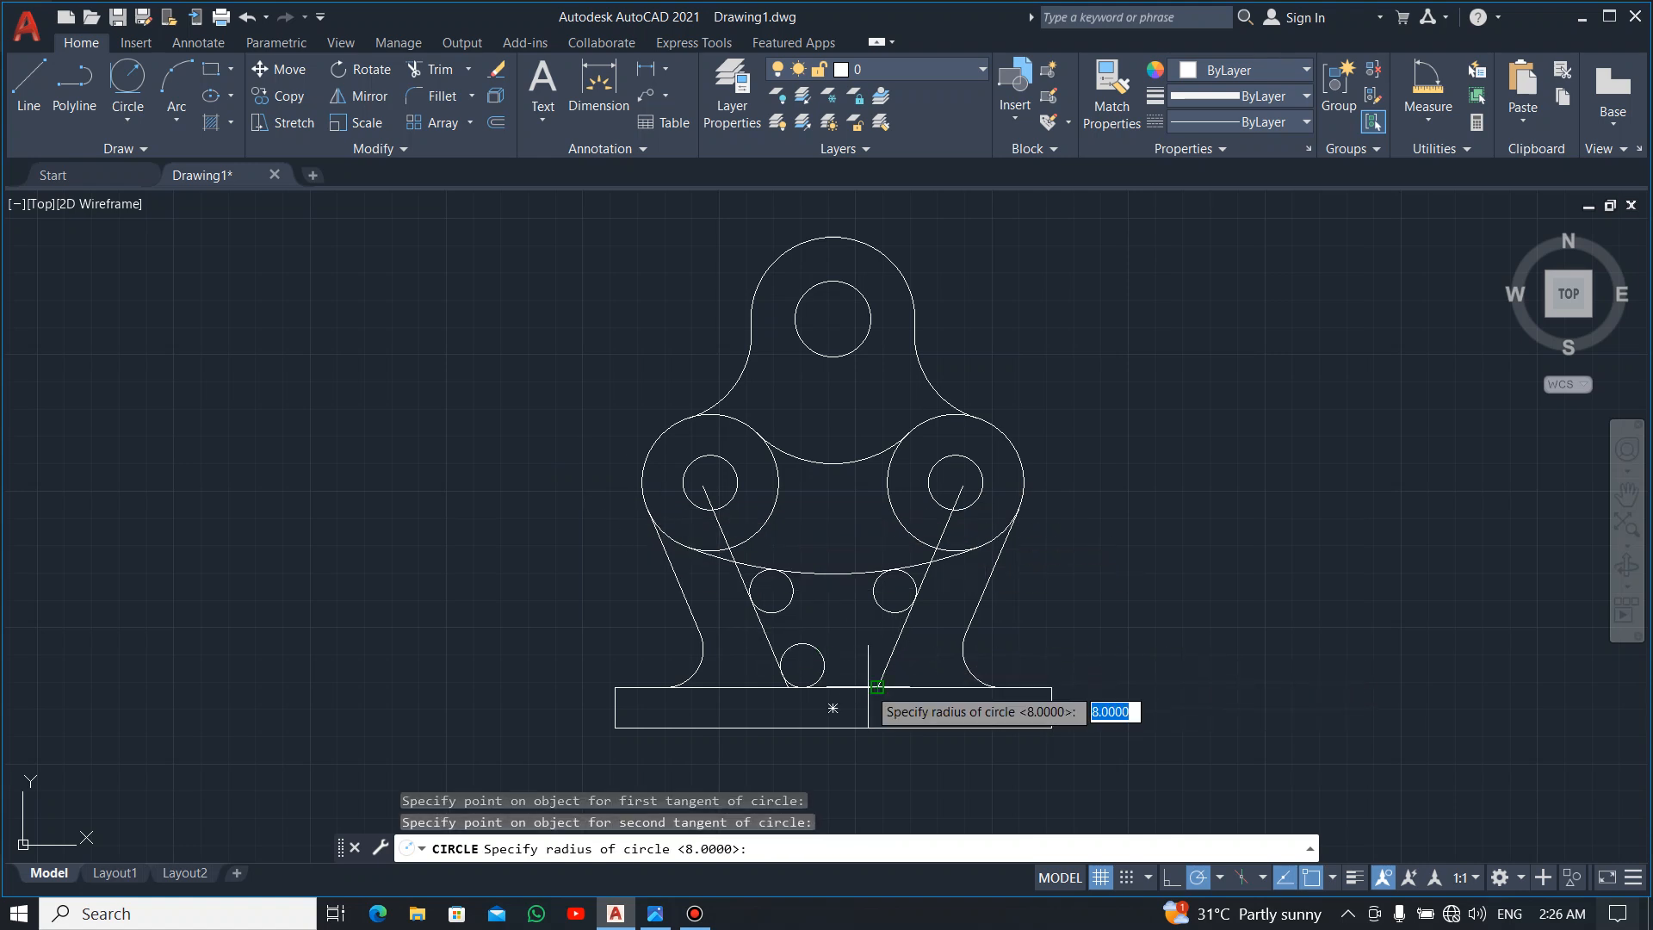
key("Return")
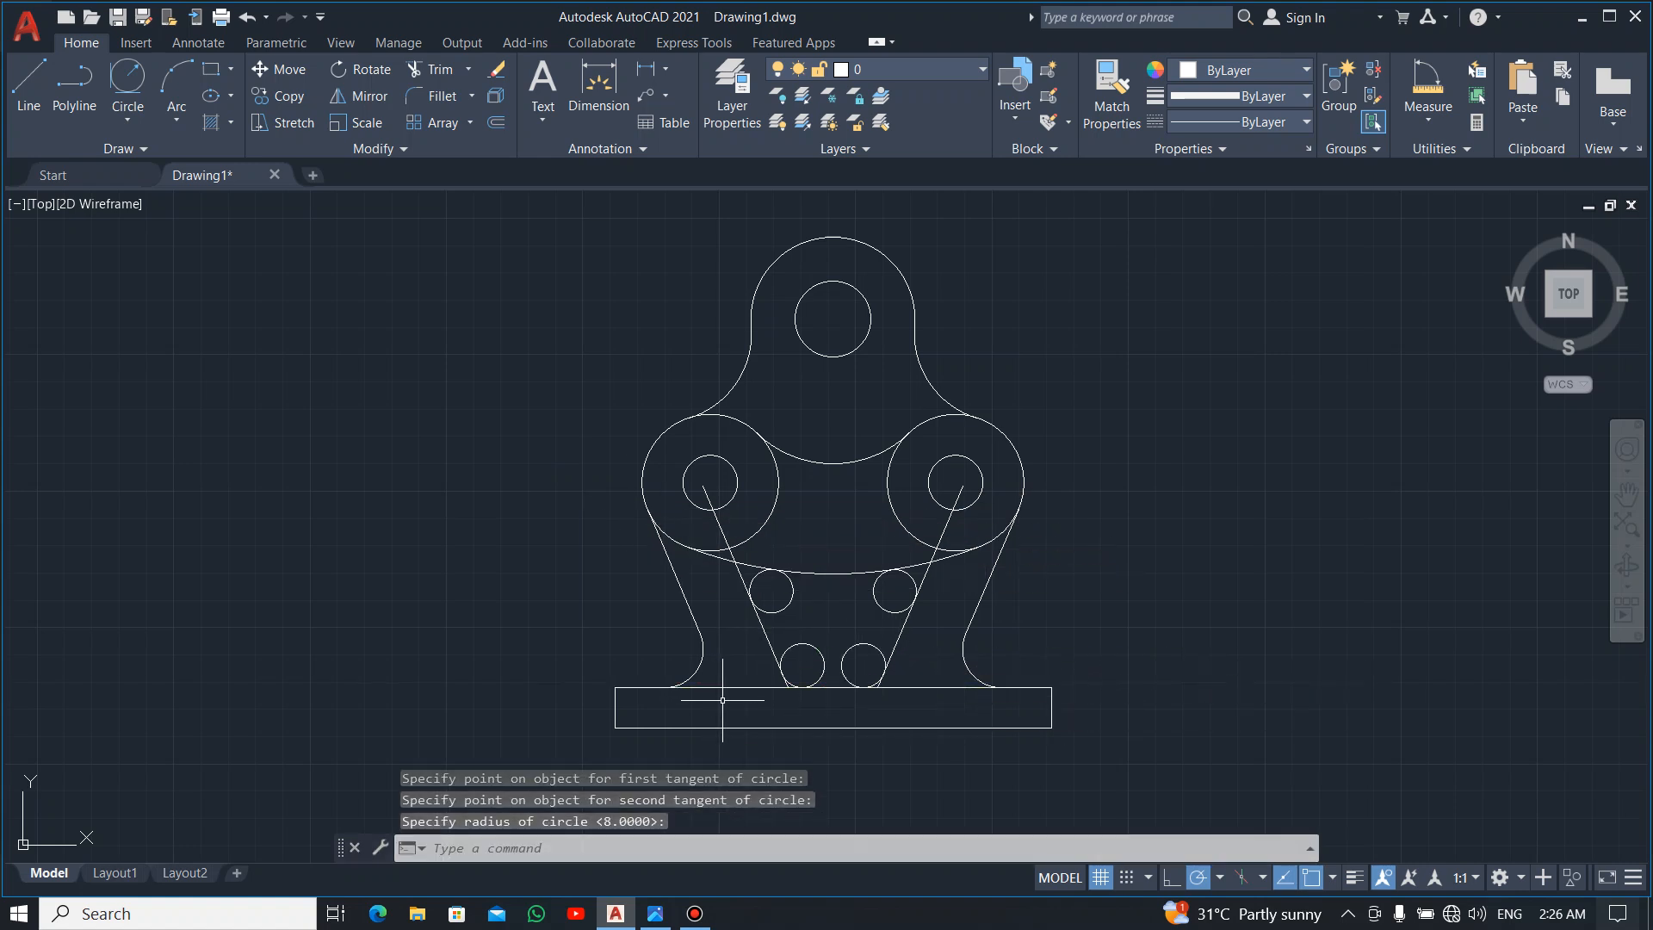
Trim the upper left radius 8 circle to its corner arc and cut both inner slanted lines between the radius 150 arc and the circles.
type("tr")
key("Return")
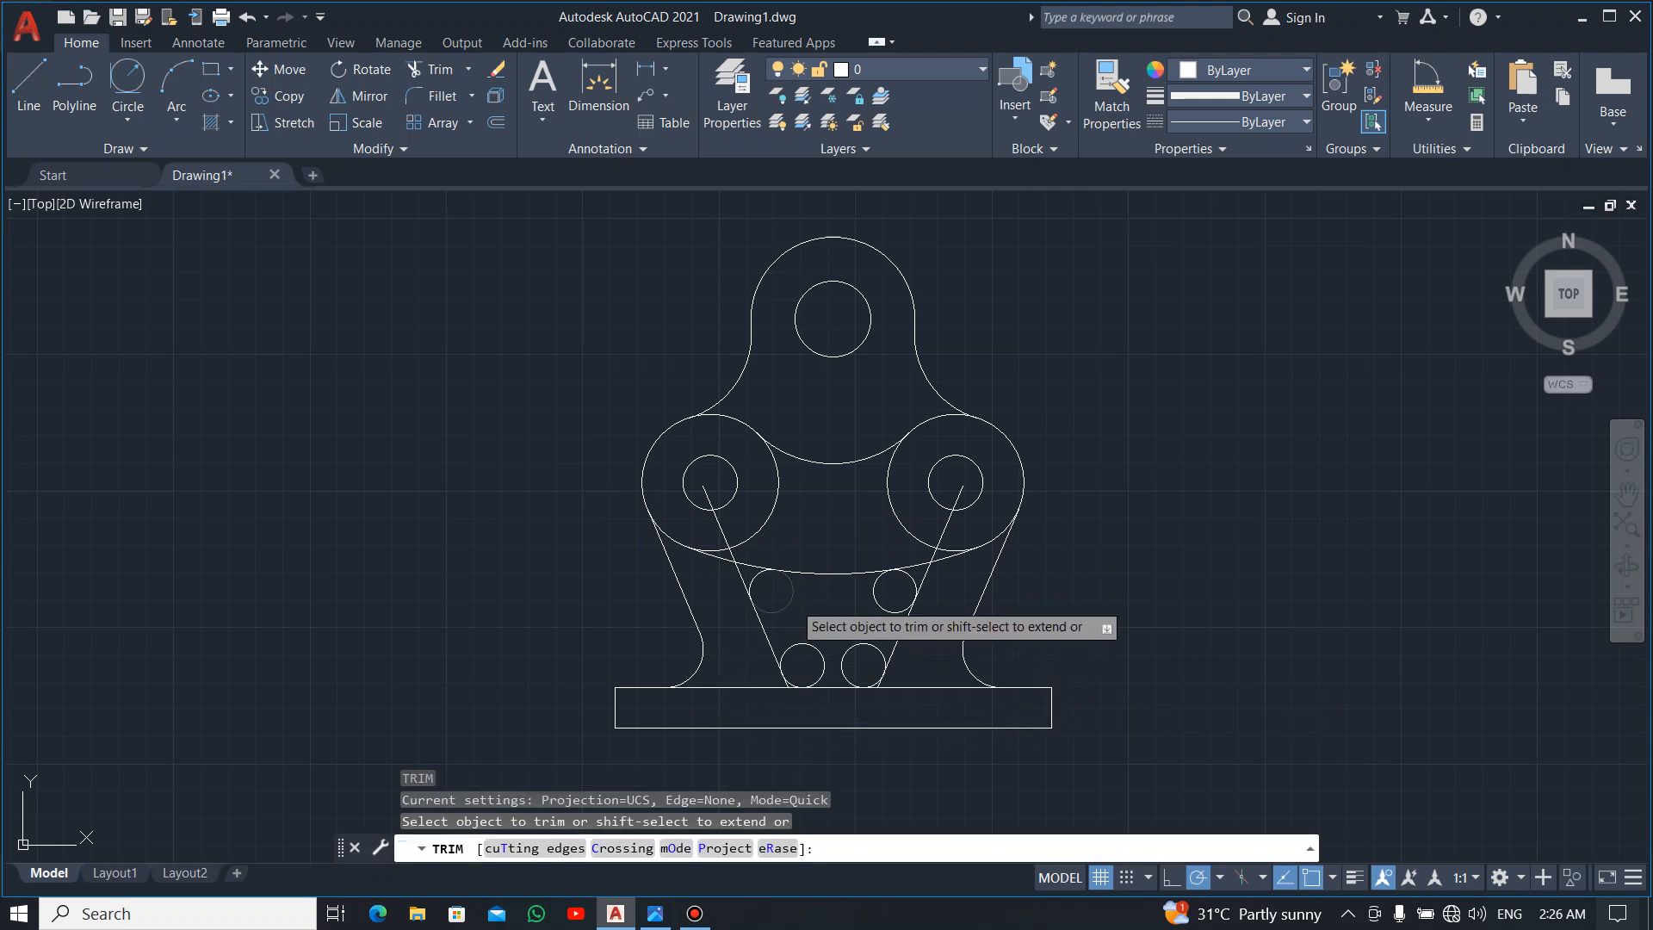
left_click(791, 601)
left_click(741, 584)
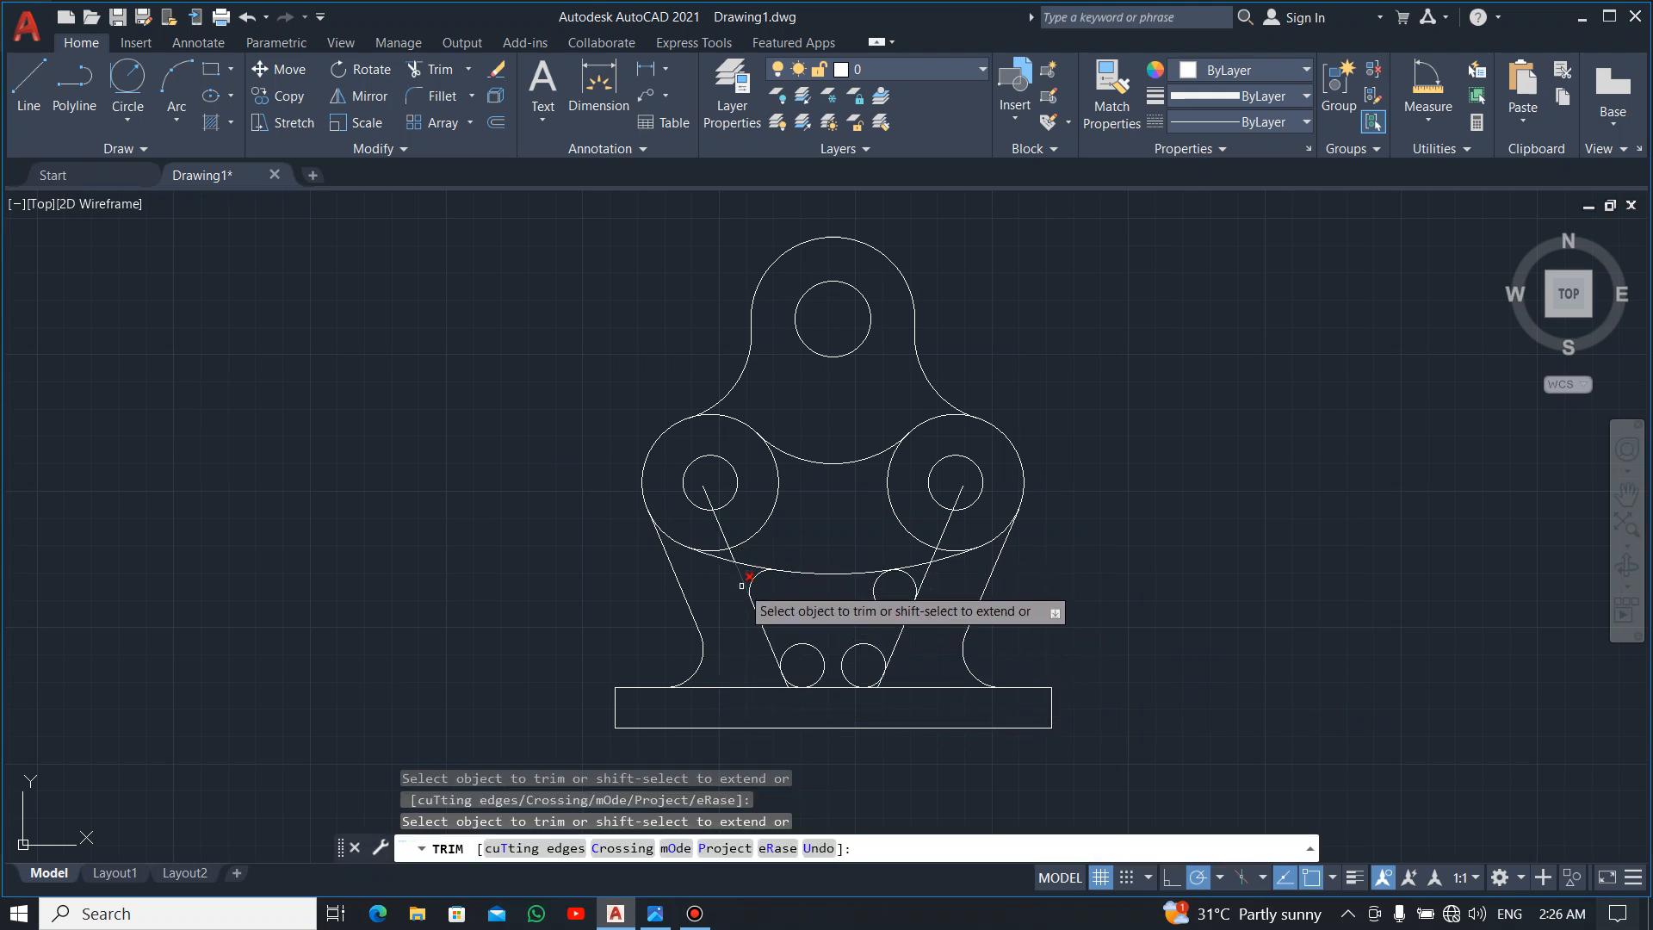
left_click(758, 680)
key("alt+Tab")
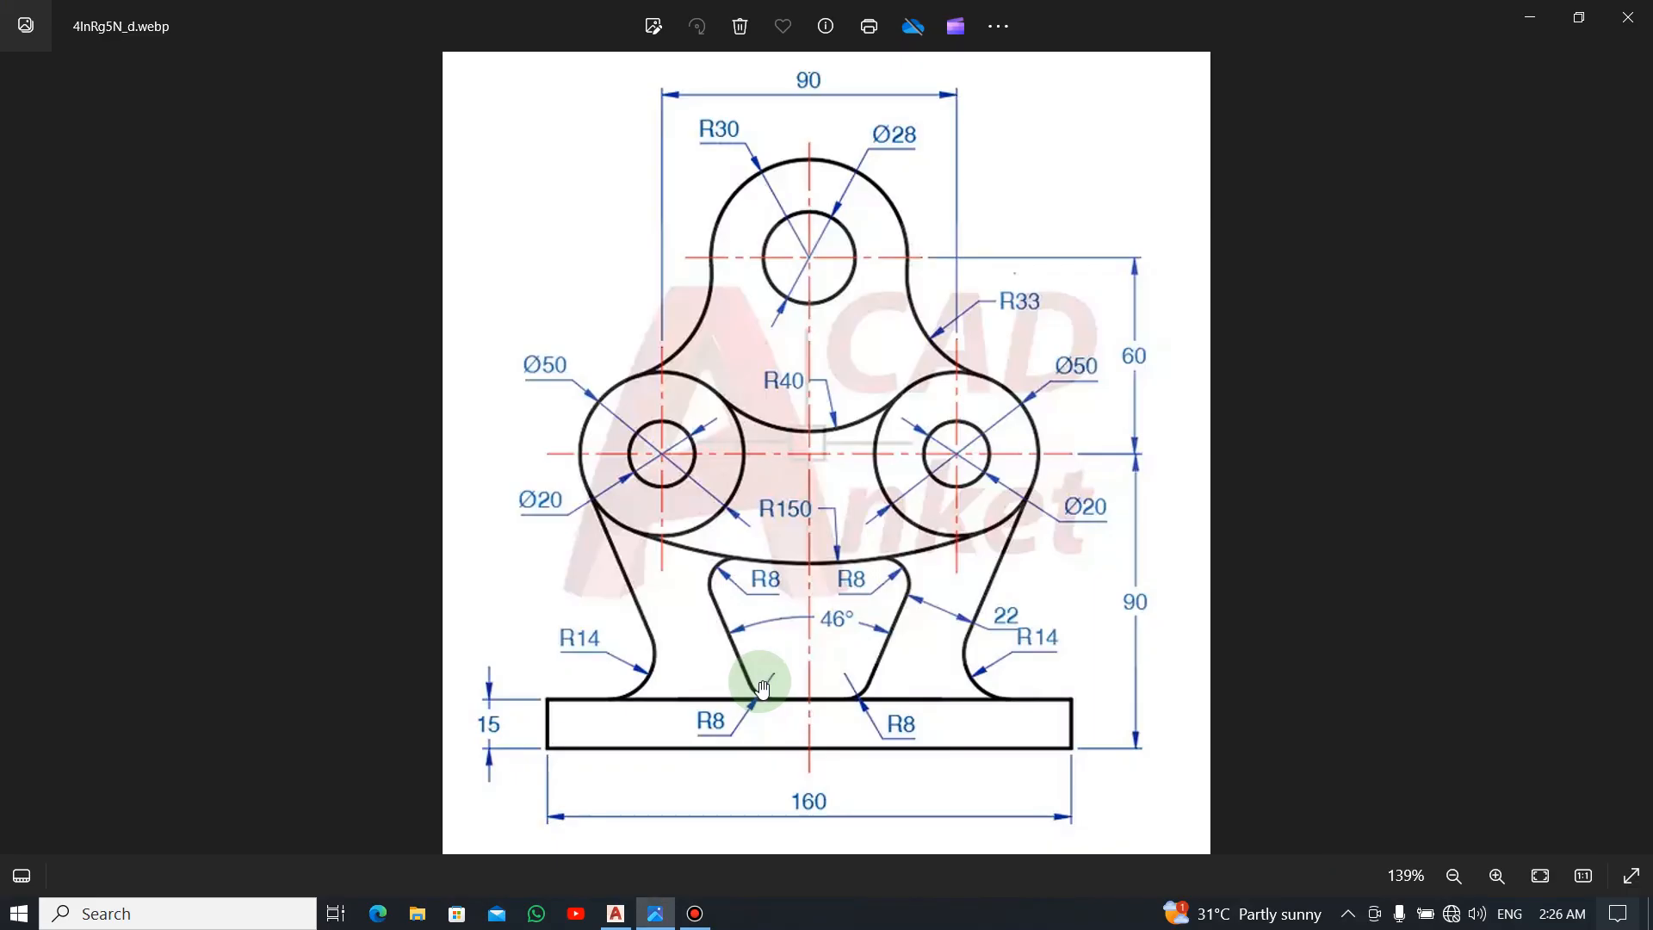
key("alt+Tab")
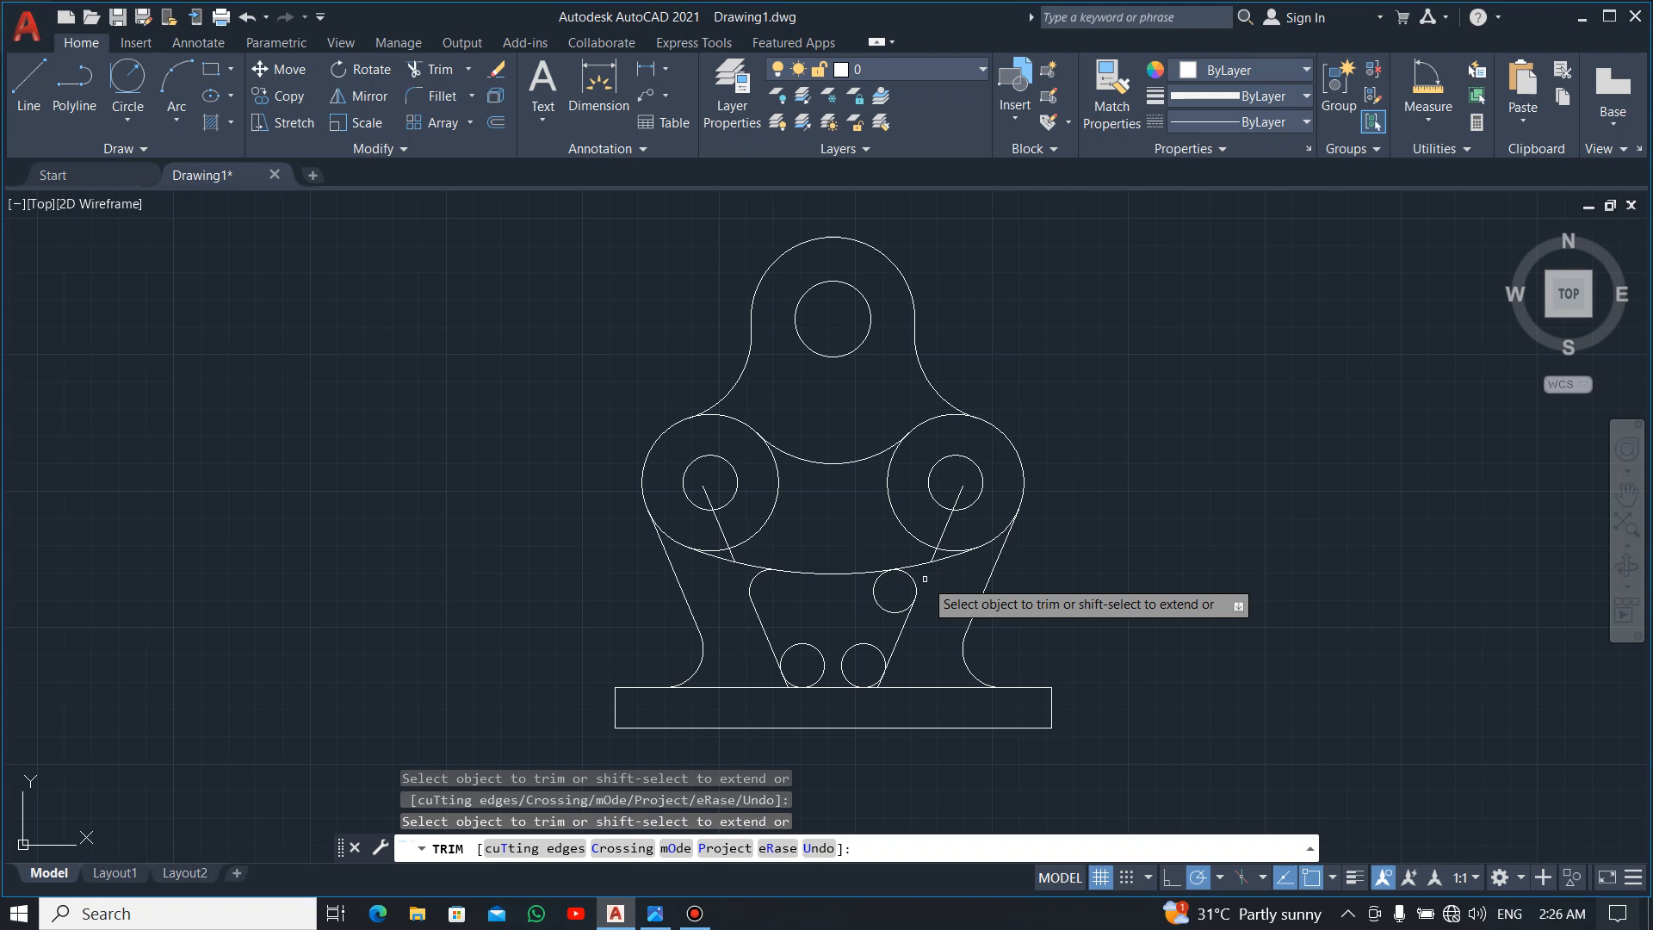
Trim the two lower circles and the upper right circle to rounded corner arcs, removing the leftover slanted line ends at the base.
left_click(876, 630)
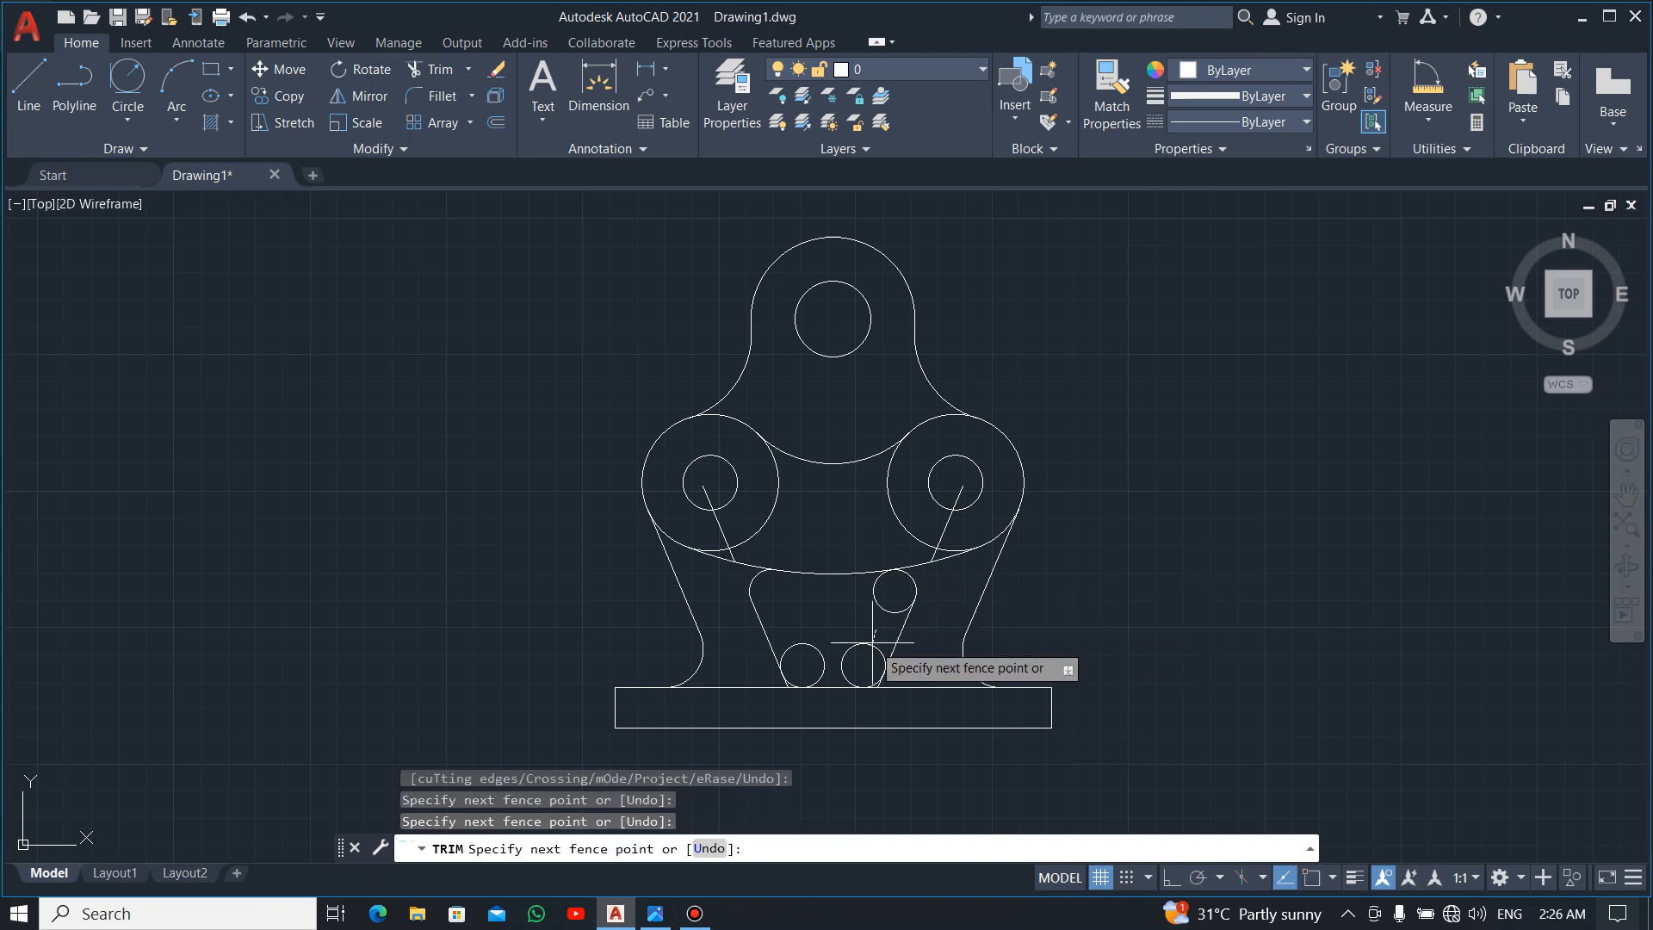
left_click(815, 647)
left_click(844, 636)
left_click(860, 648)
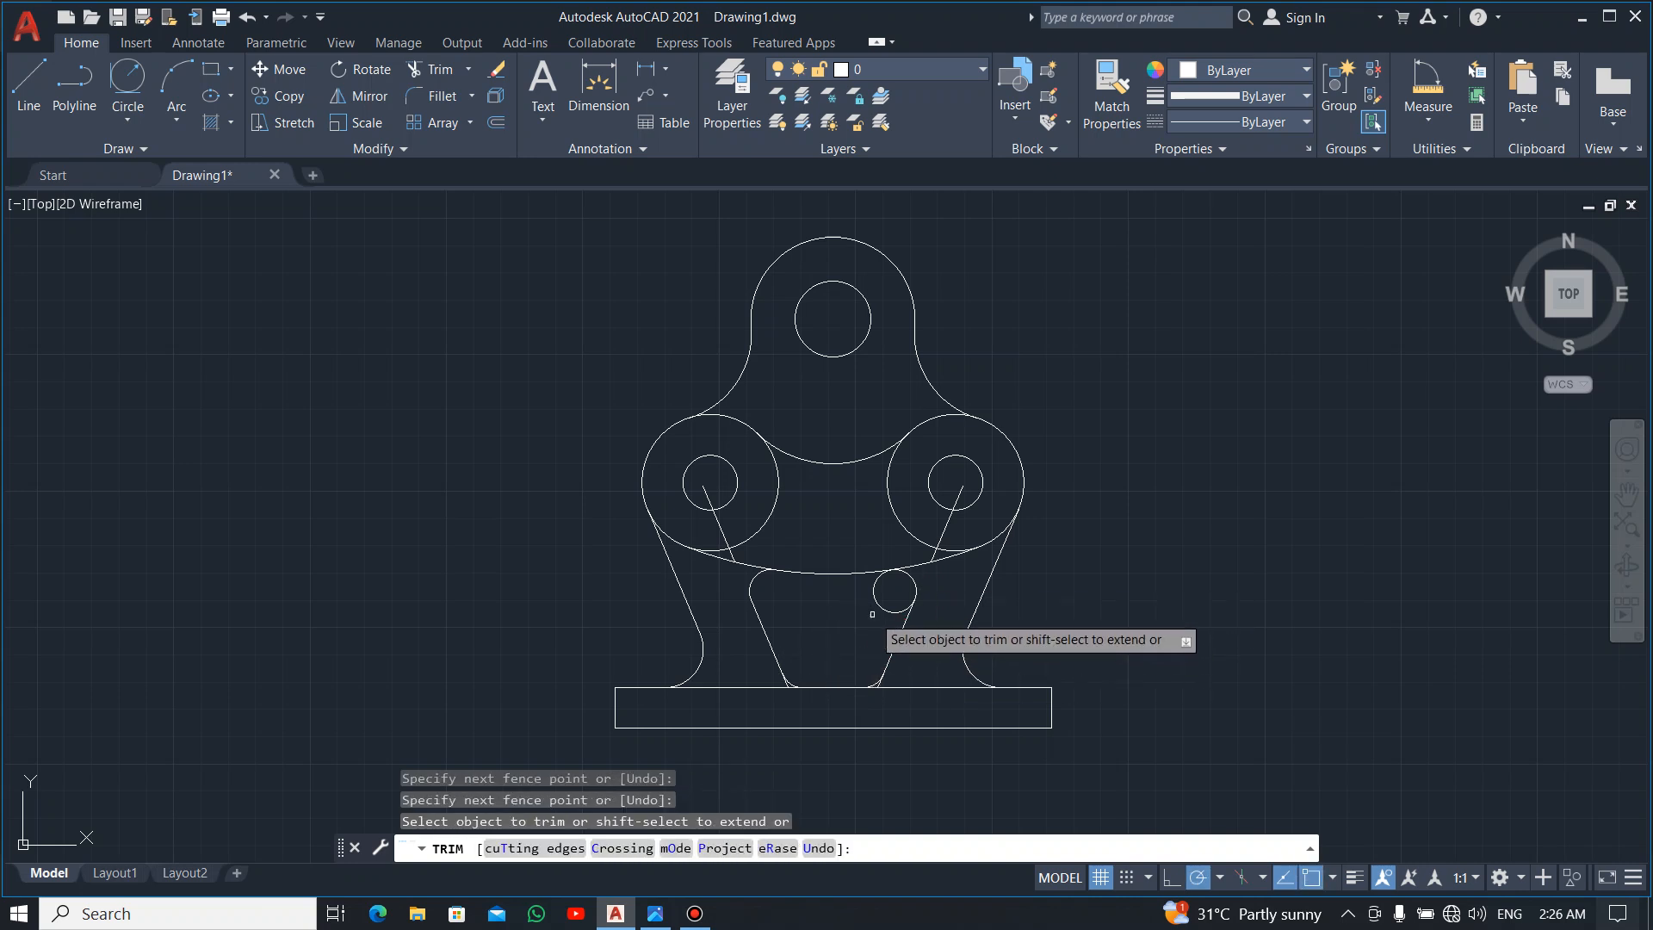
left_click(873, 601)
scroll(796, 693, "up", 4)
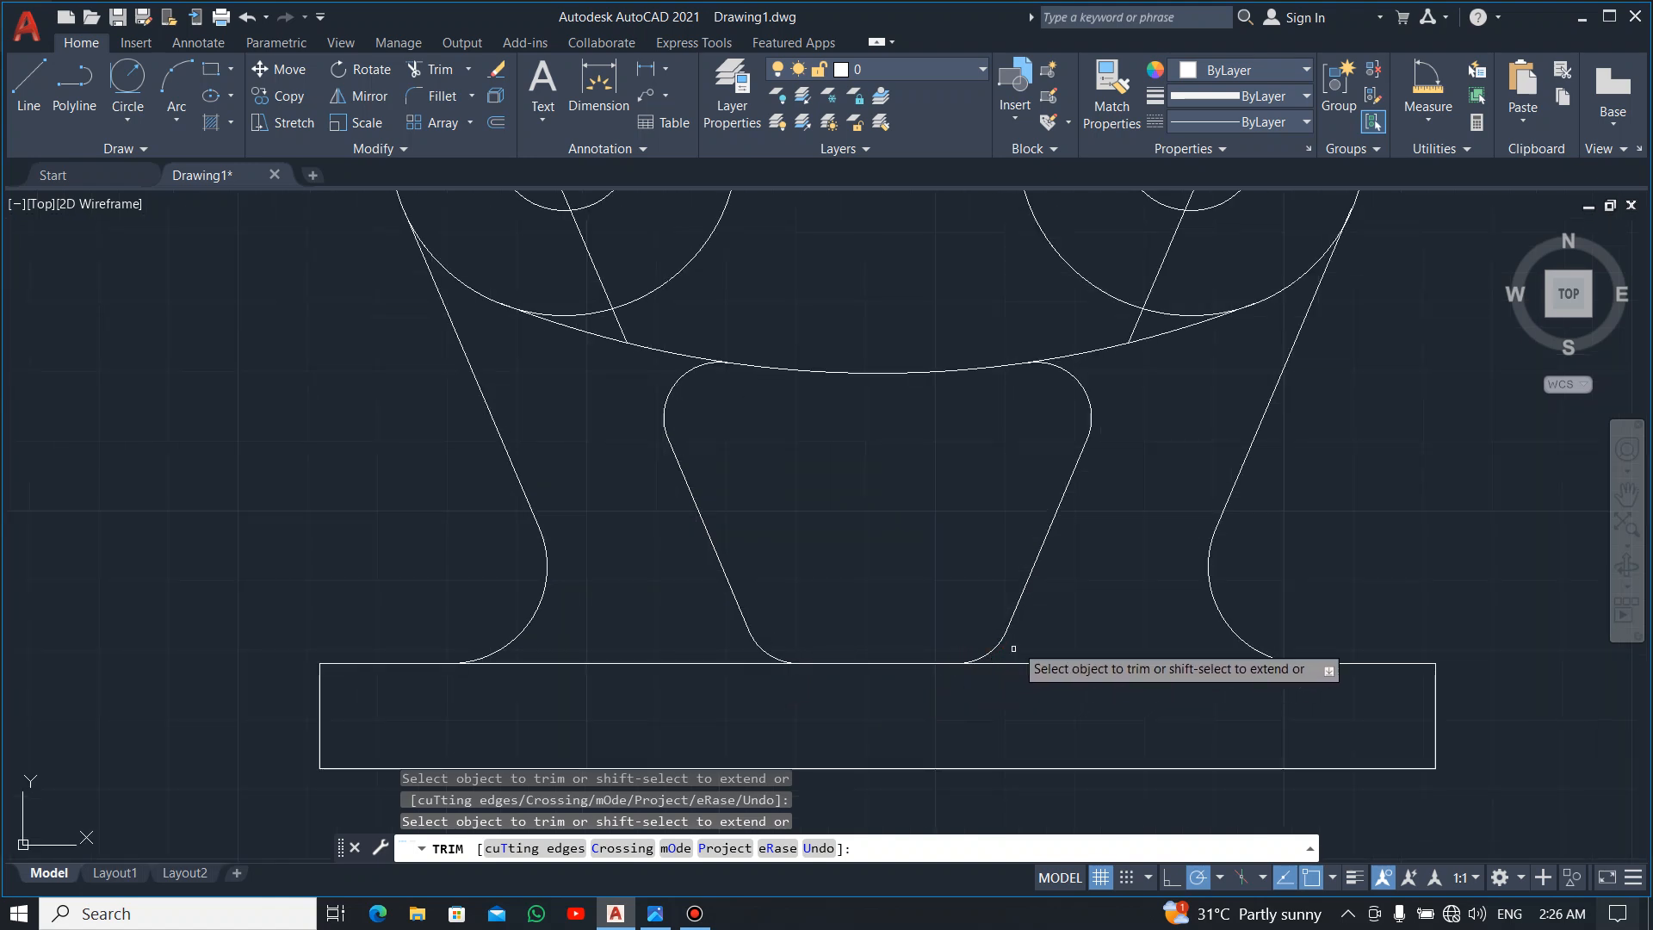
scroll(1049, 379, "down", 5)
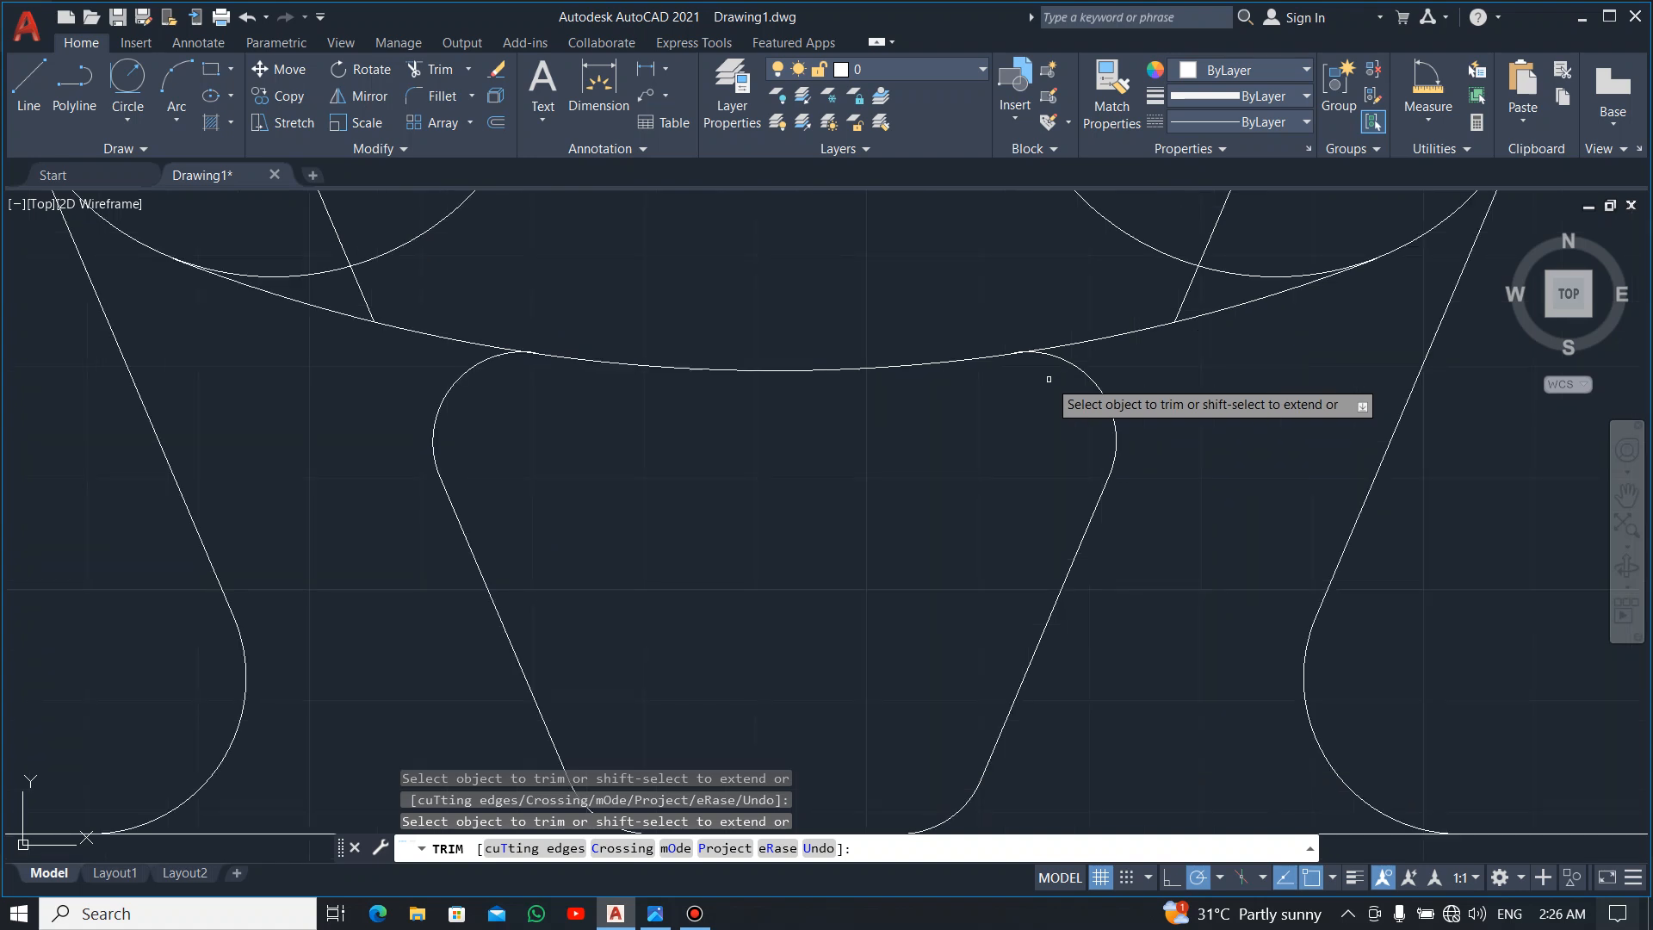
key("Escape")
Delete the two leftover slanted line pieces running from the side hole centres to the radius 150 arc.
left_click(1102, 341)
left_click(1091, 330)
key("Delete")
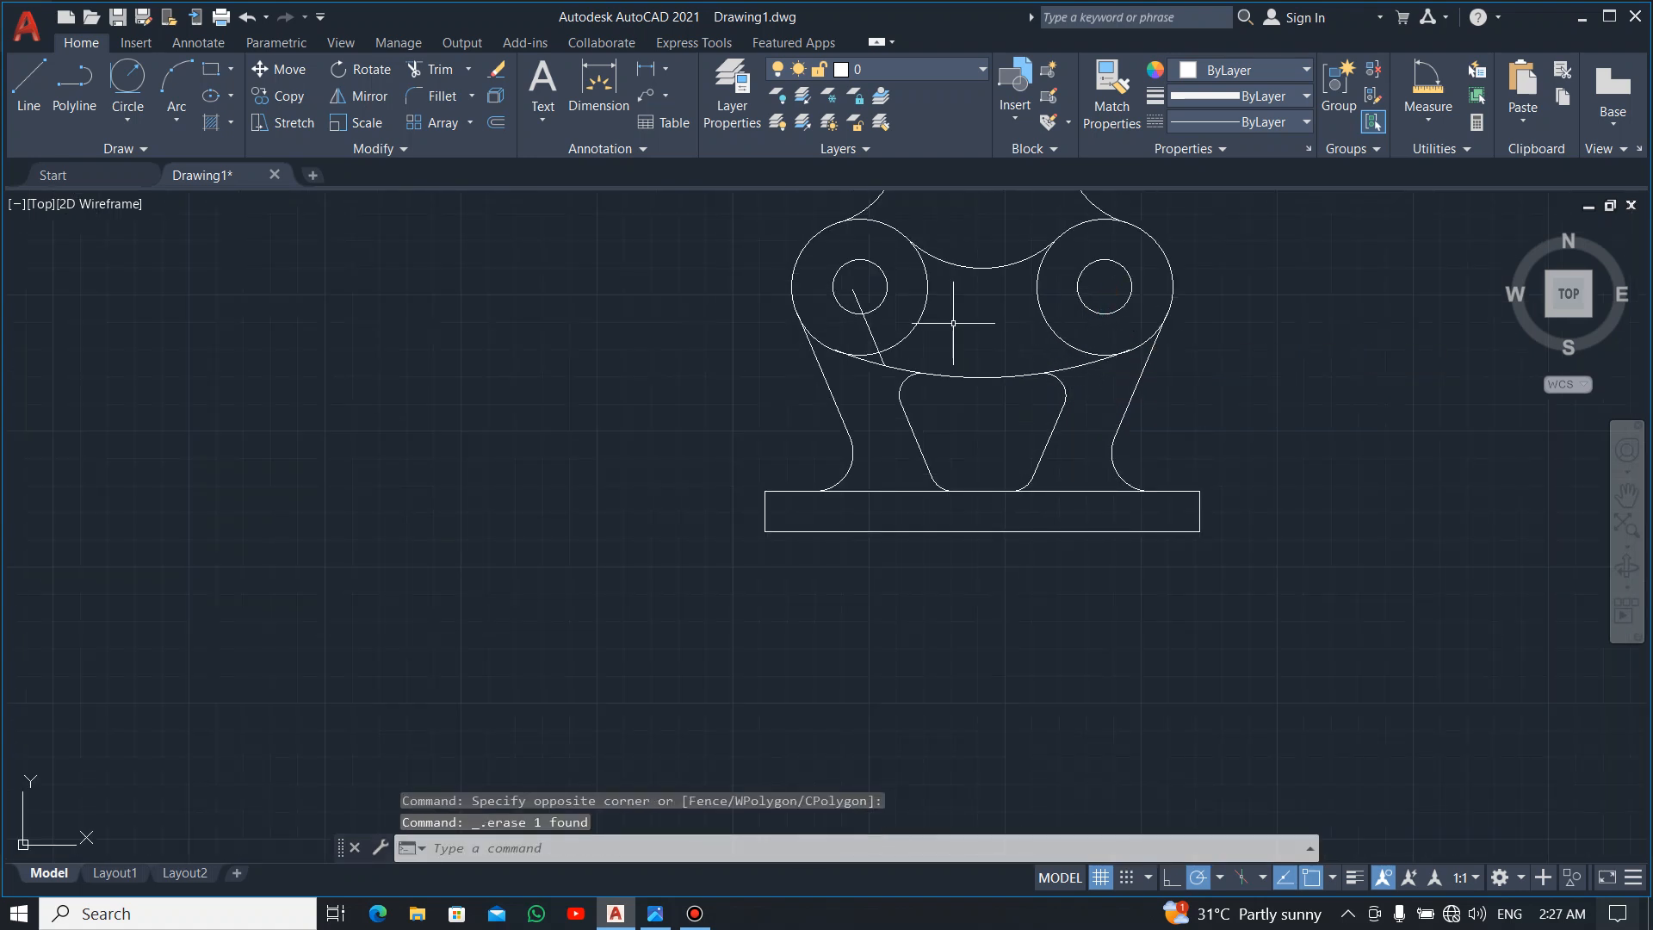
left_click(873, 336)
key("Delete")
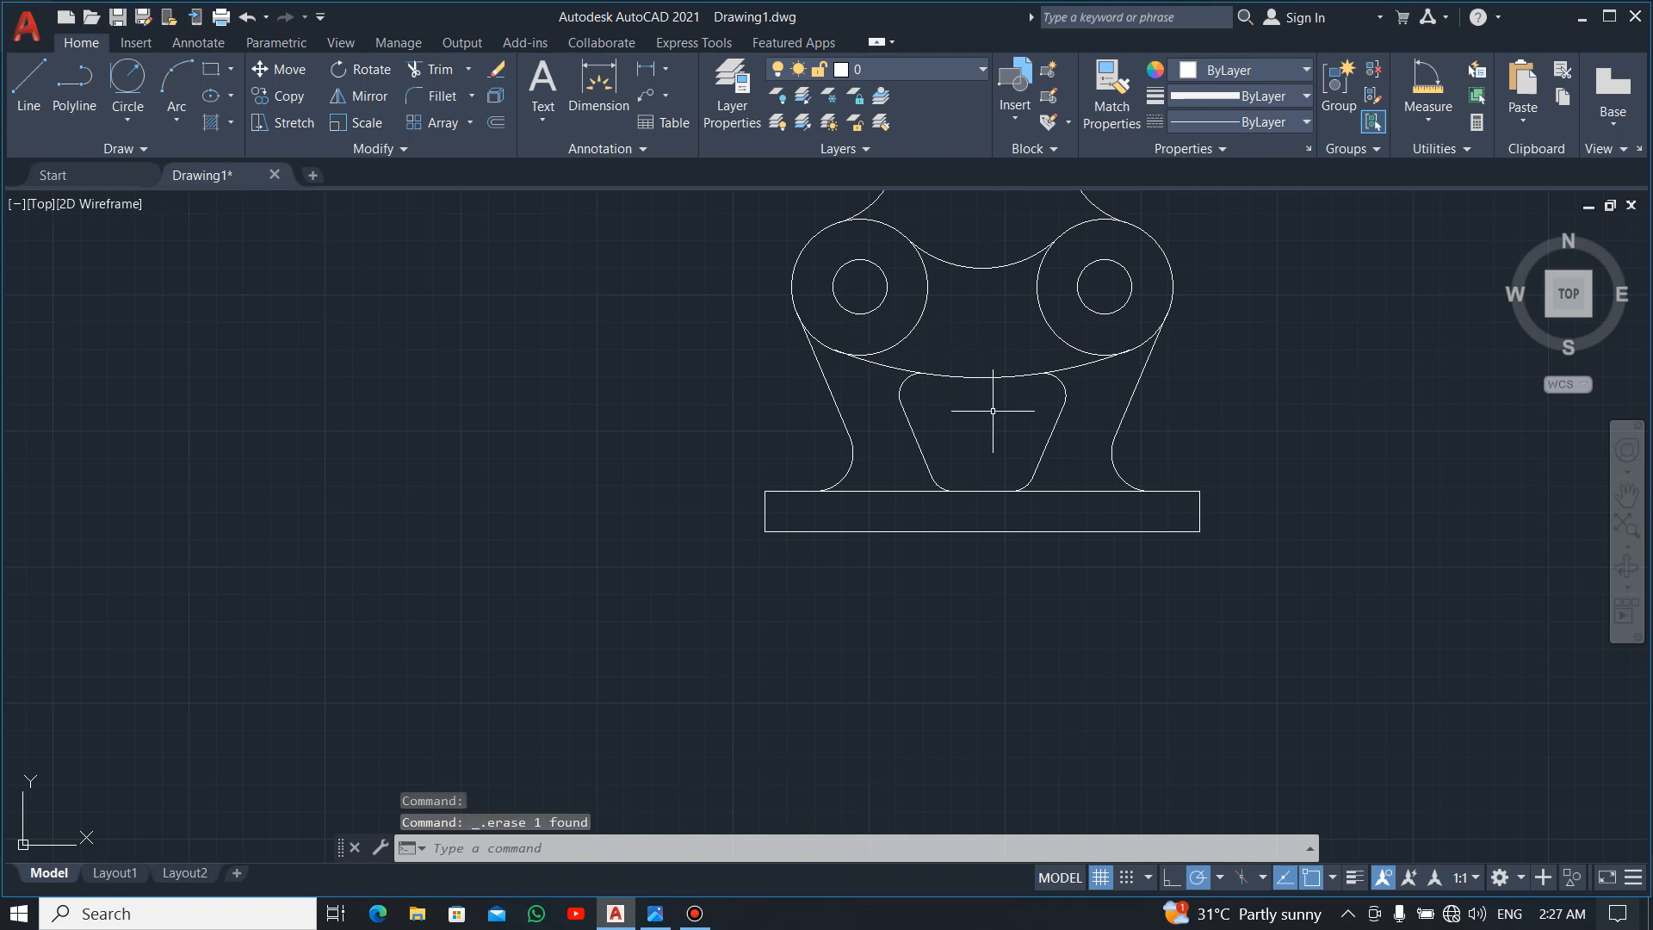
Examine the whole bracket outline and compare it with the dimensioned reference image.
scroll(1090, 257, "down", 2)
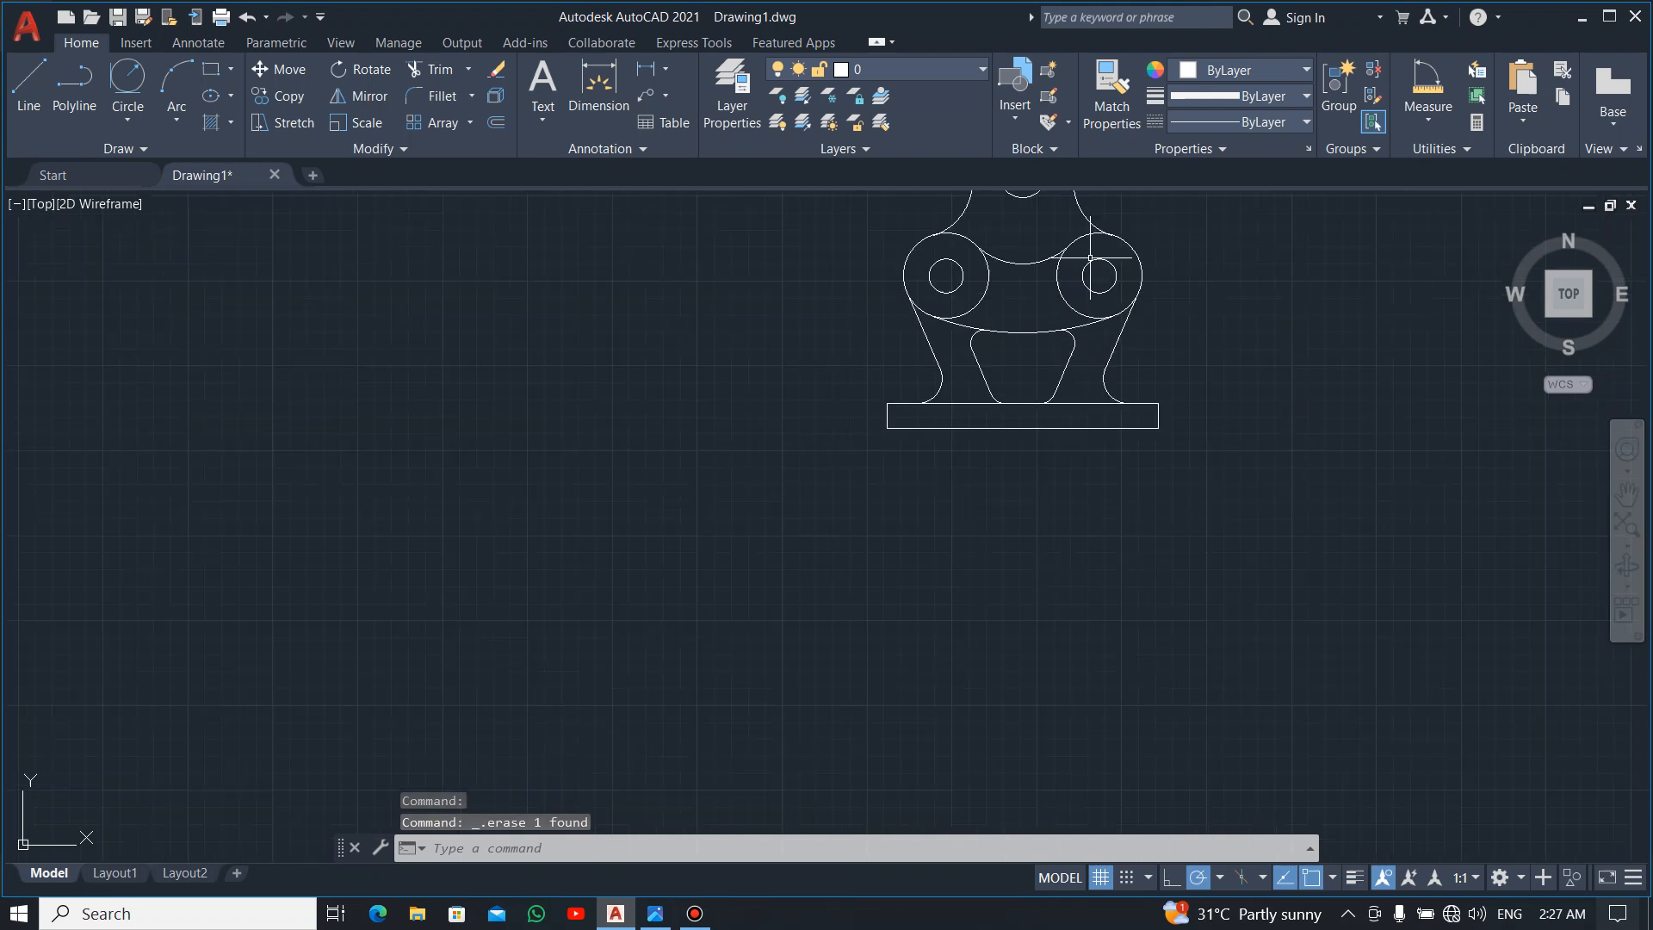
left_click(1627, 493)
left_click_drag(1228, 384, 1099, 668)
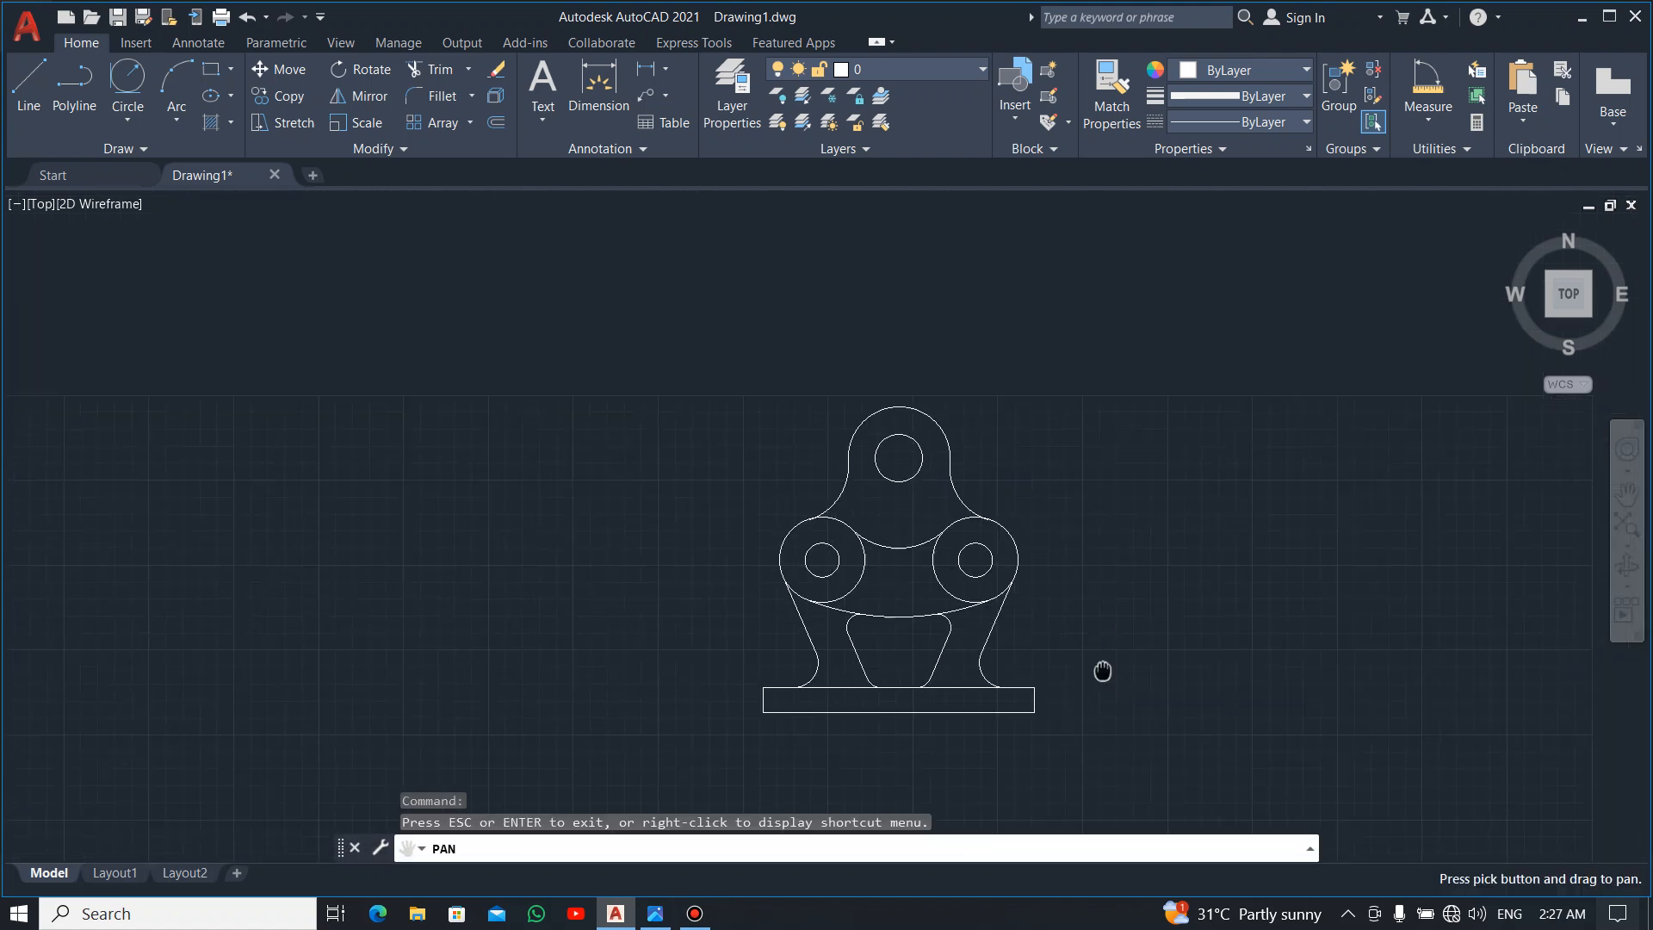
scroll(949, 731, "down", 2)
scroll(949, 732, "up", 2)
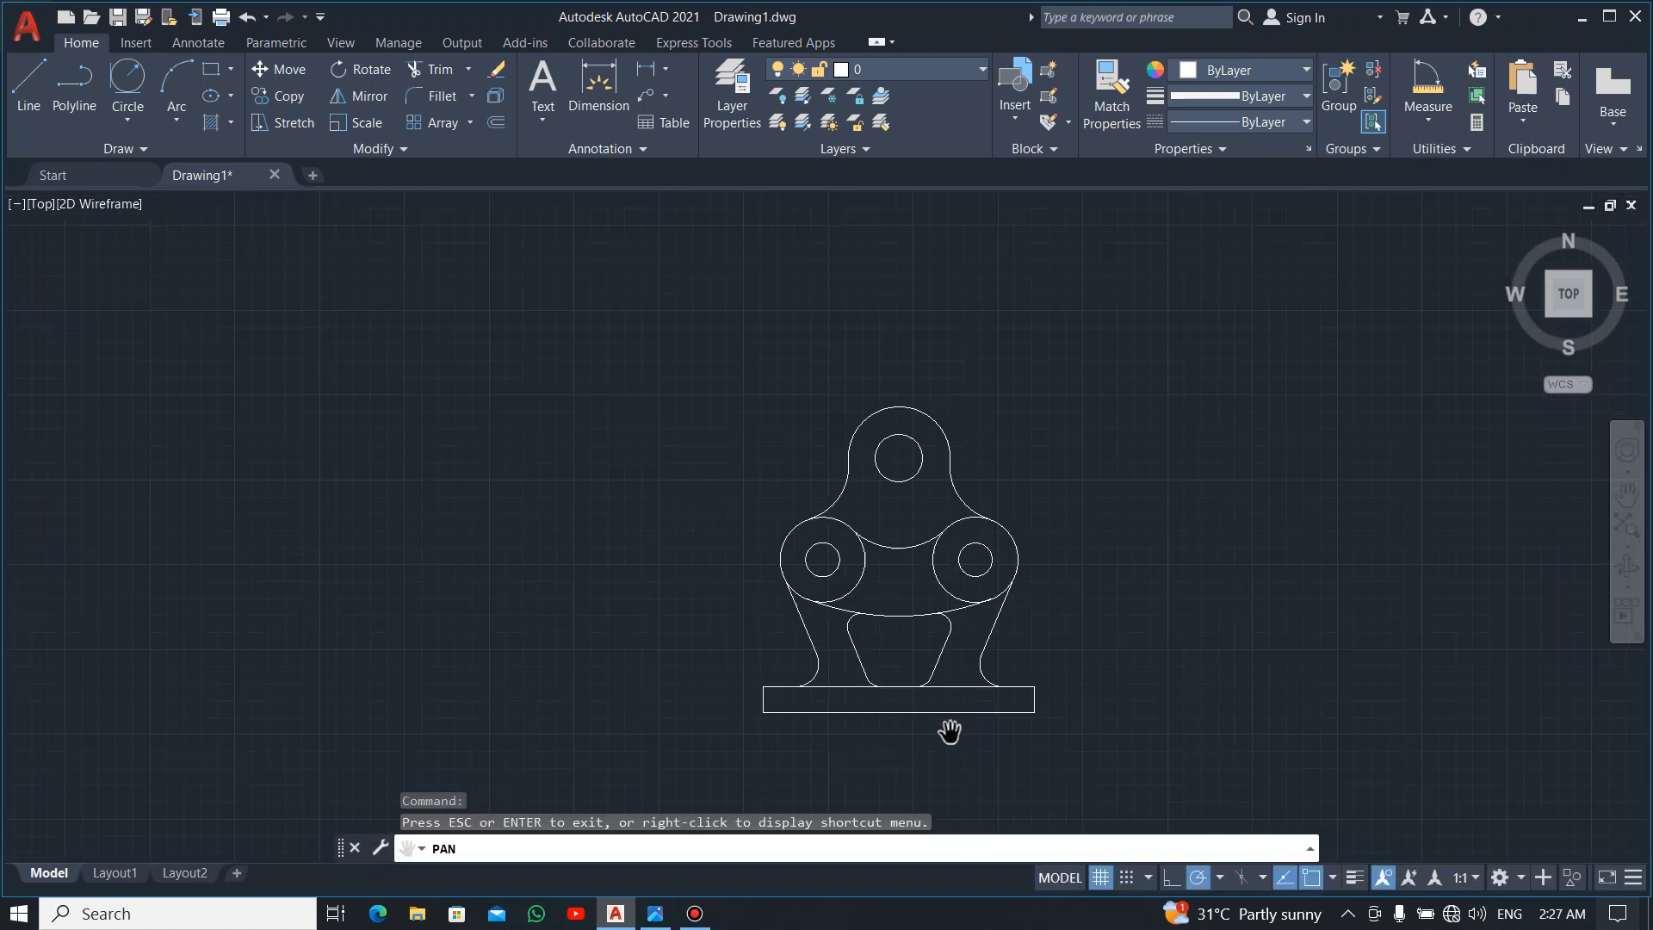
scroll(950, 732, "up", 2)
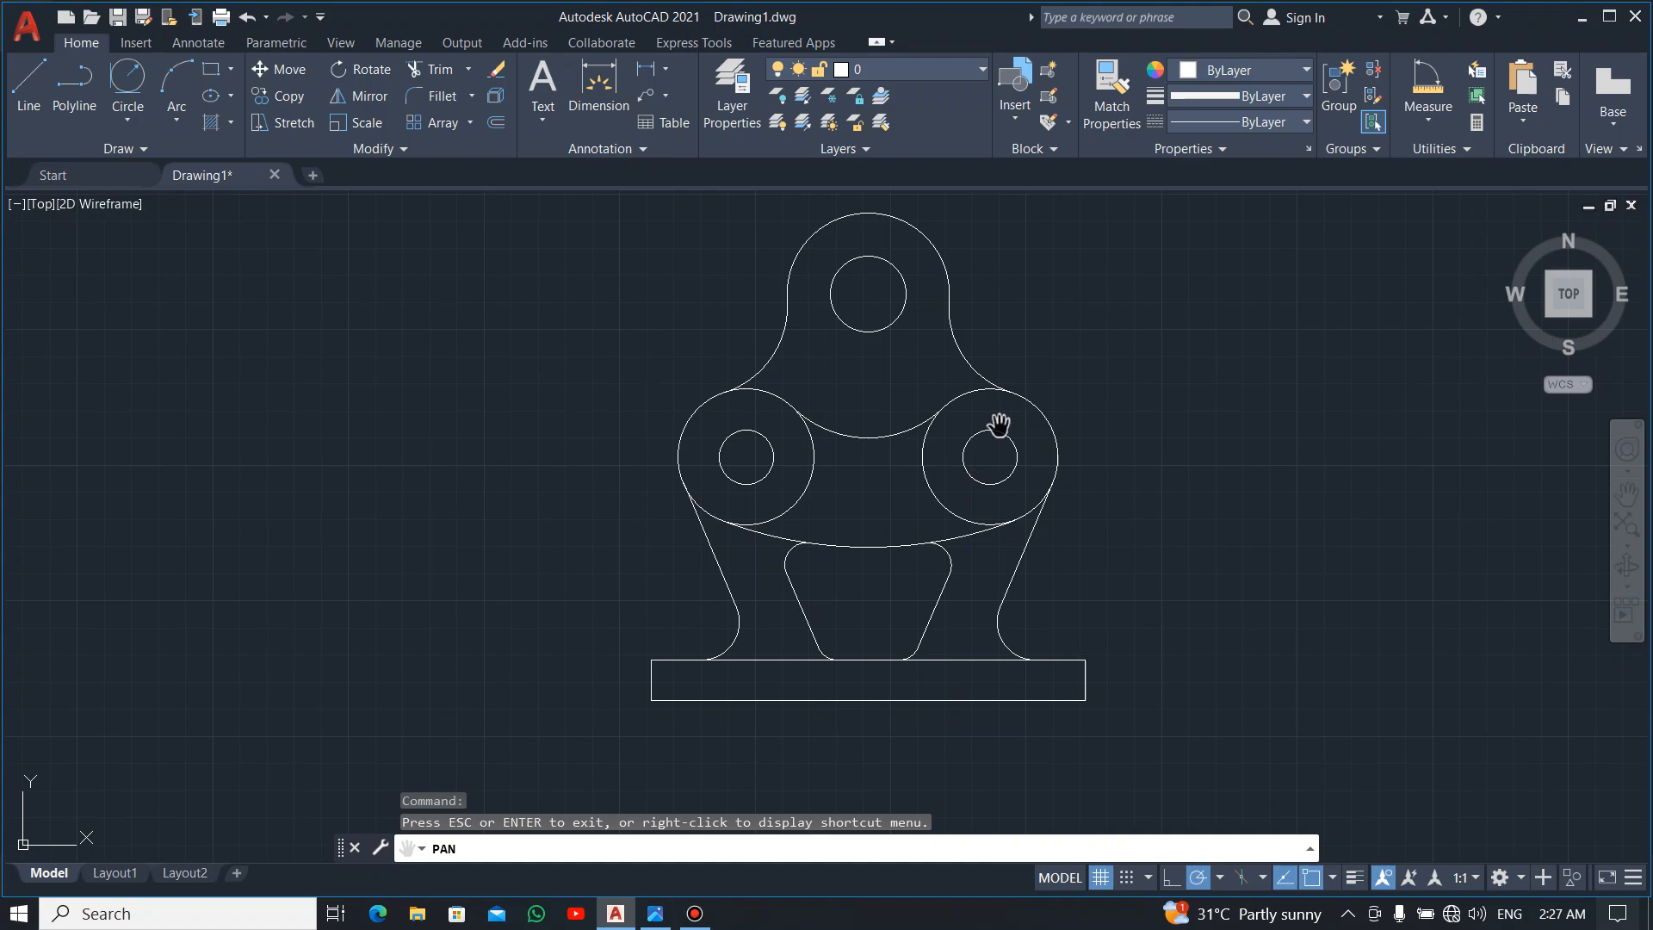
key("alt+Tab")
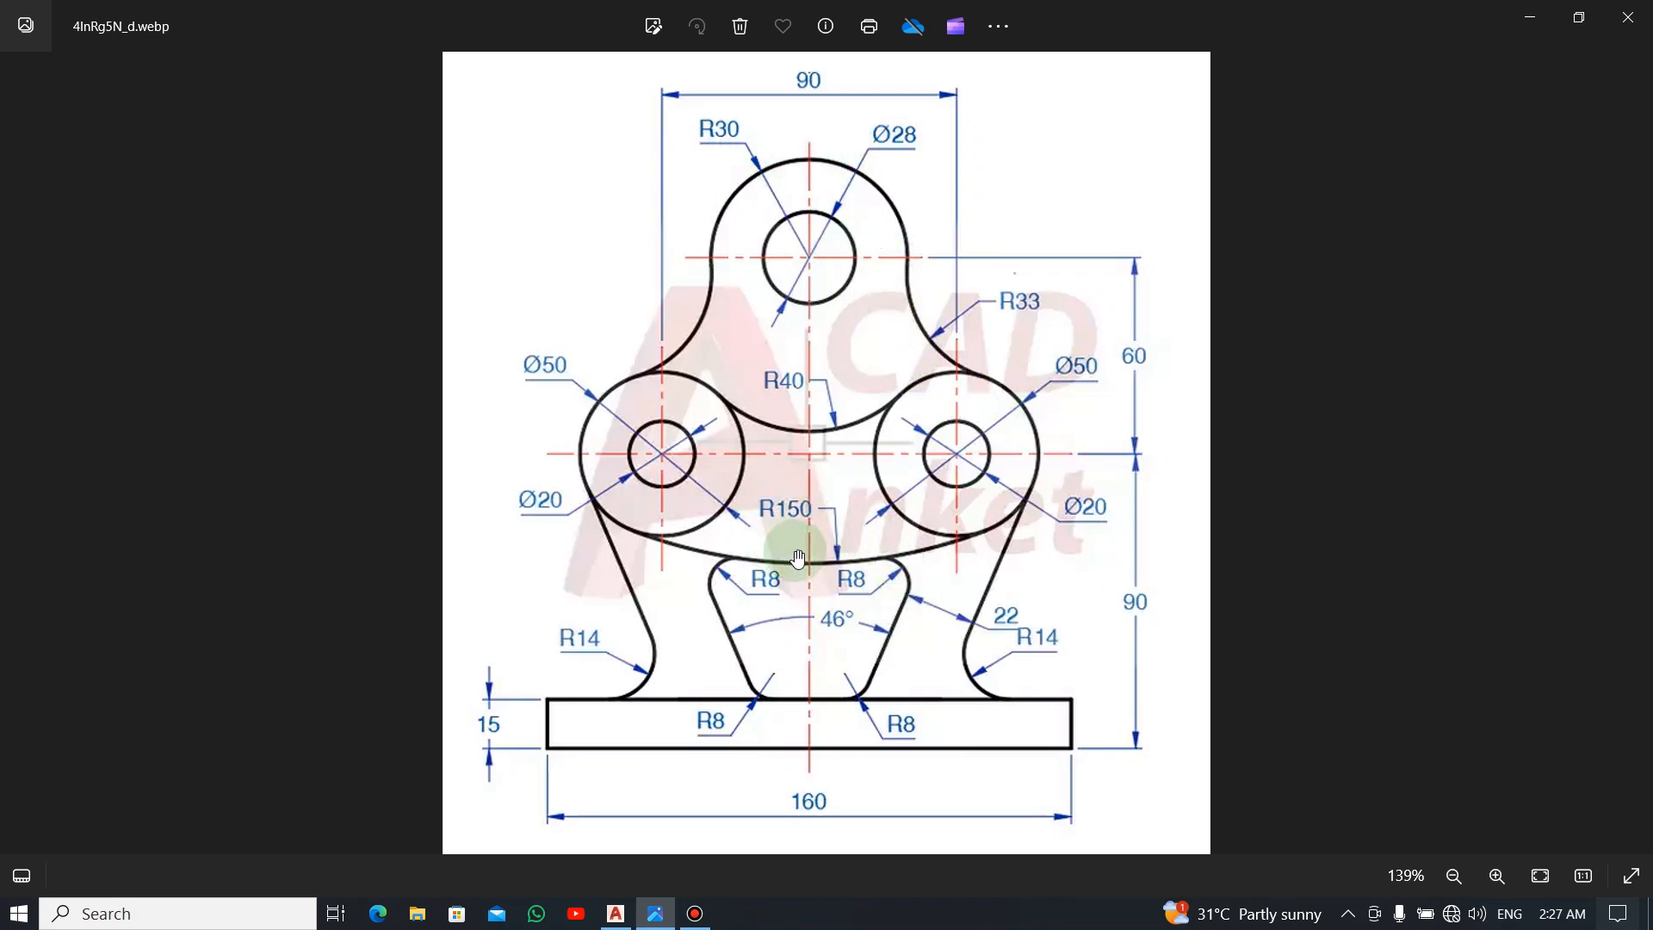
key("alt+Tab")
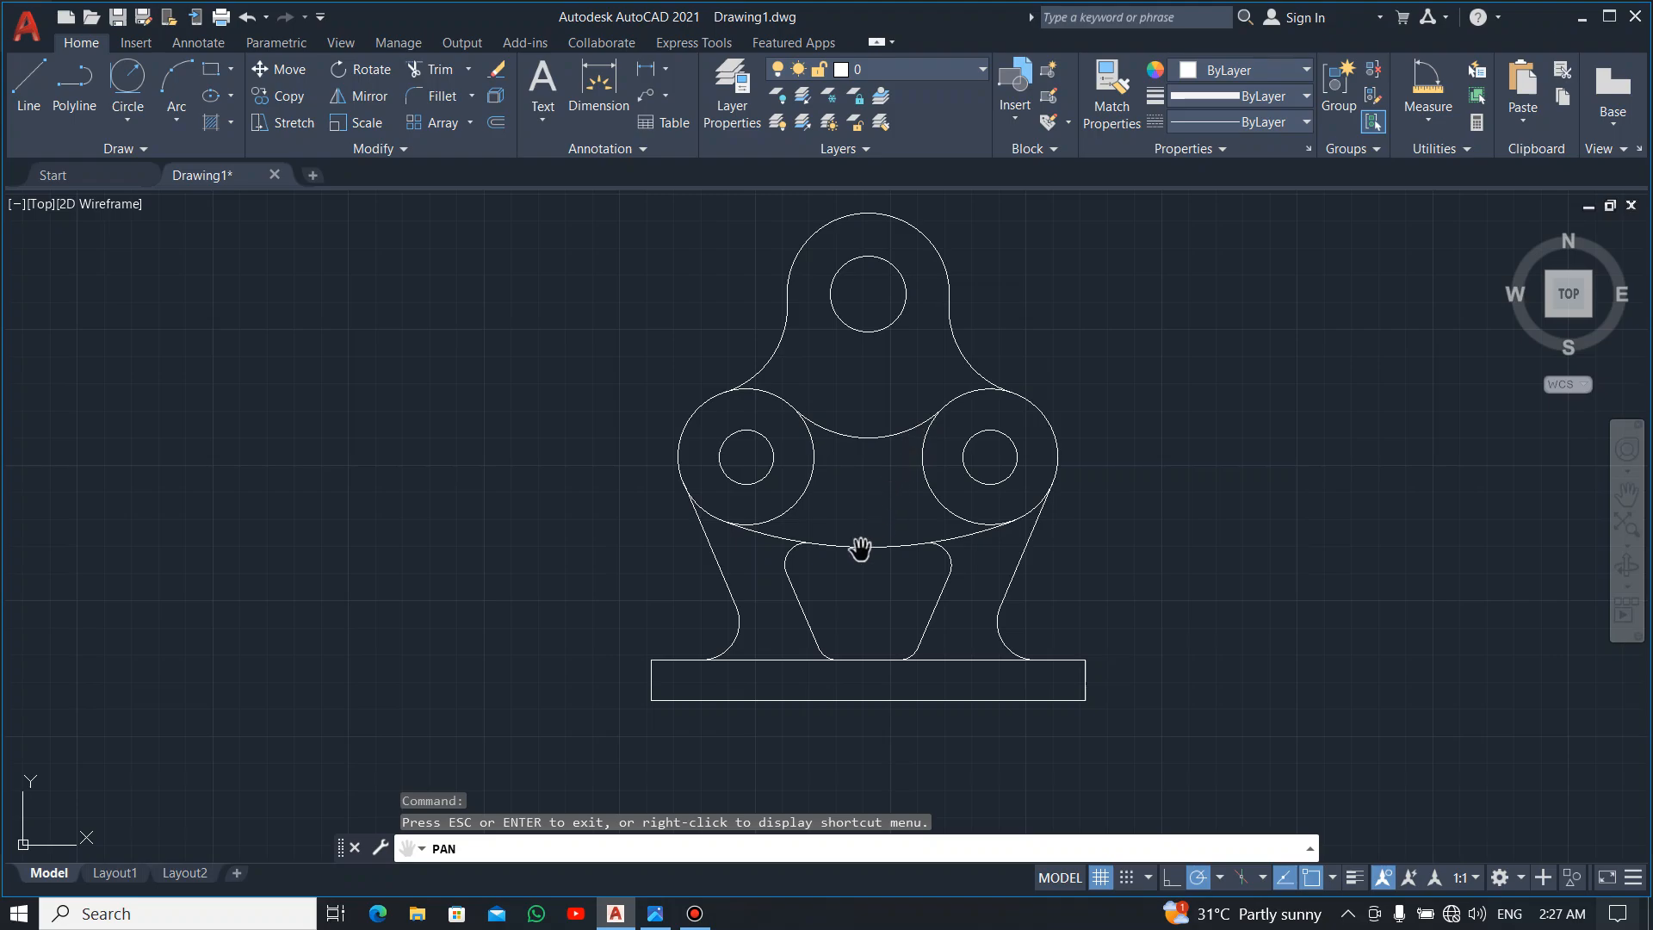
key("alt+Tab")
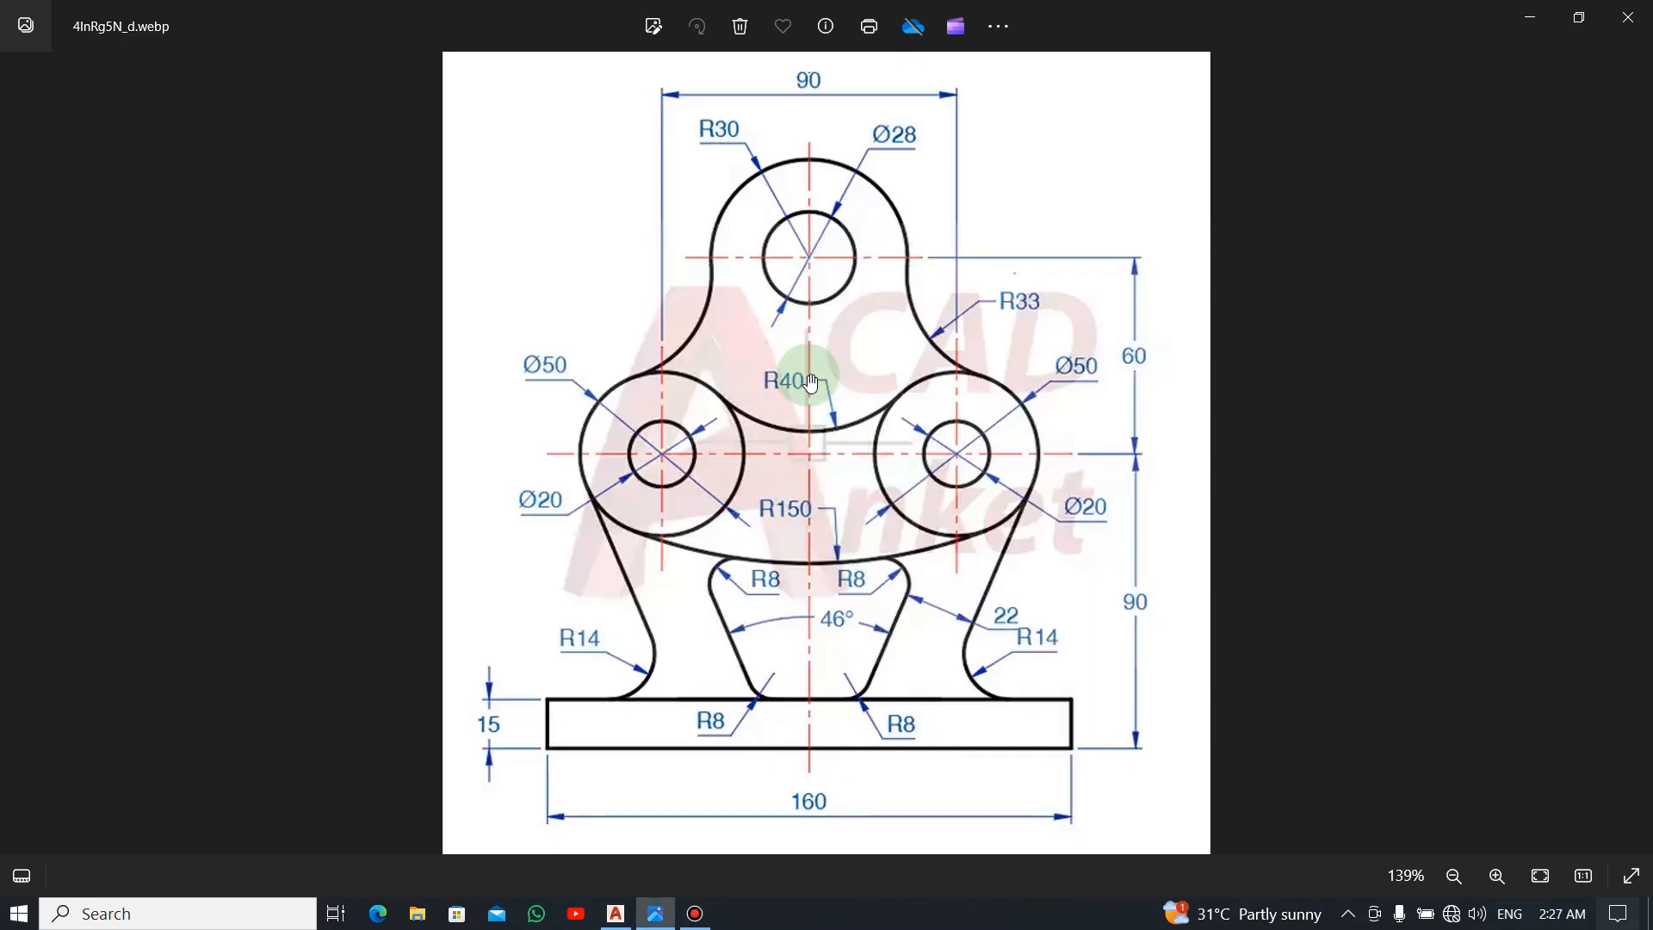
key("alt+Tab")
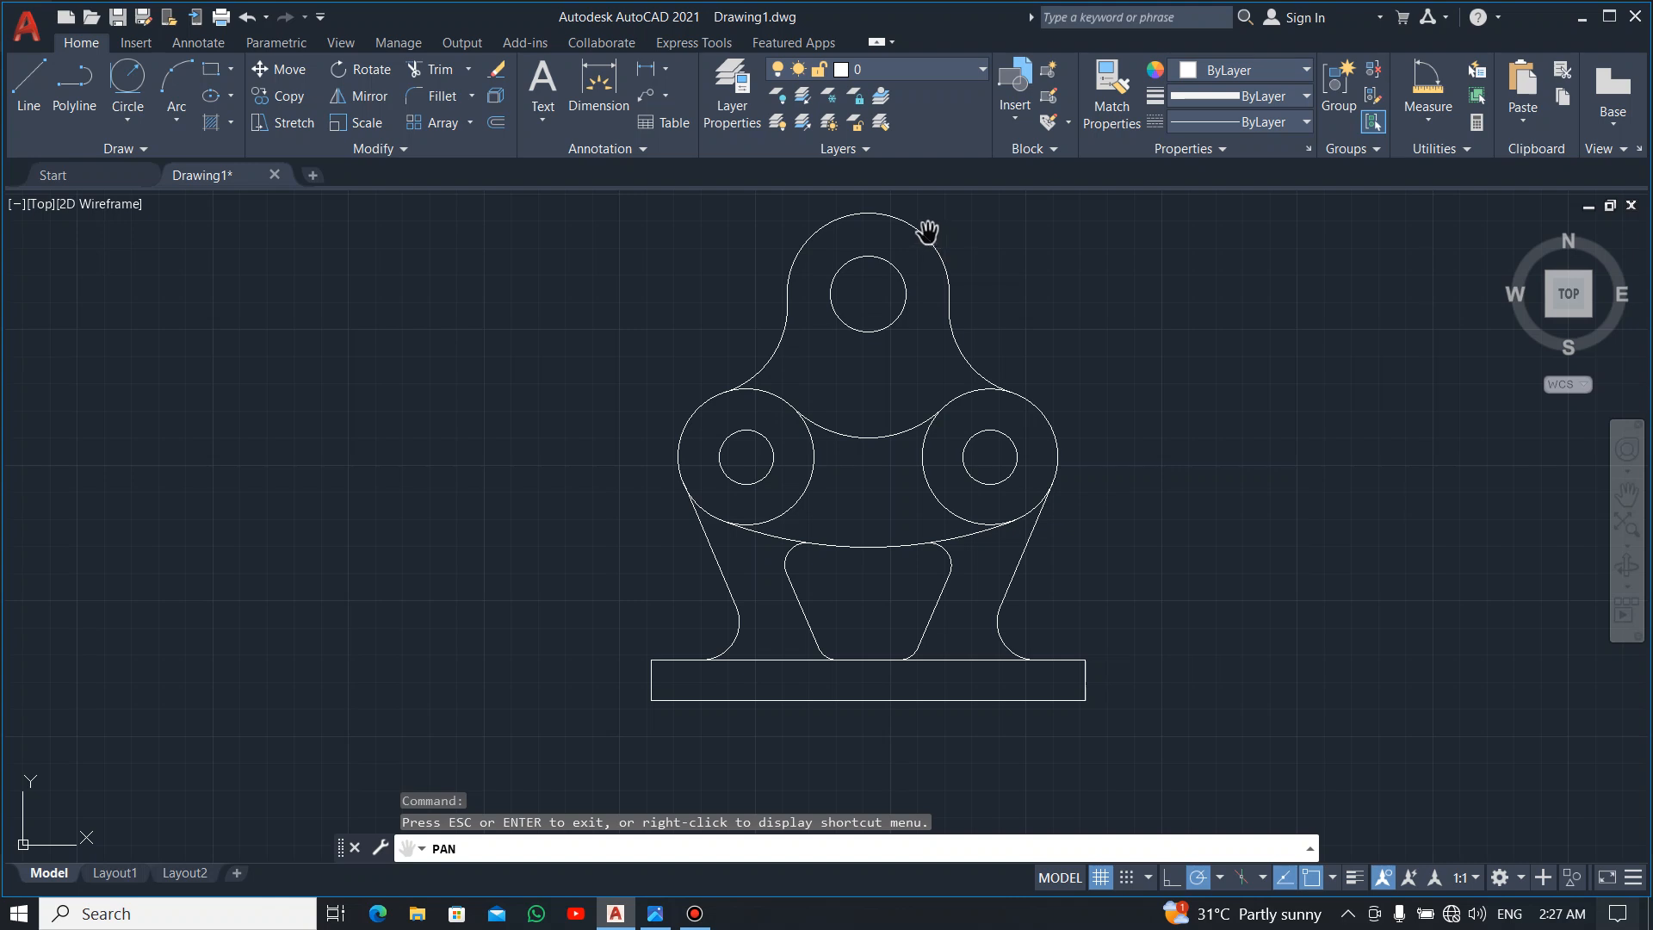
Turn on the display of lineweights for the finished bracket drawing.
scroll(995, 206, "up", 2)
scroll(994, 207, "down", 2)
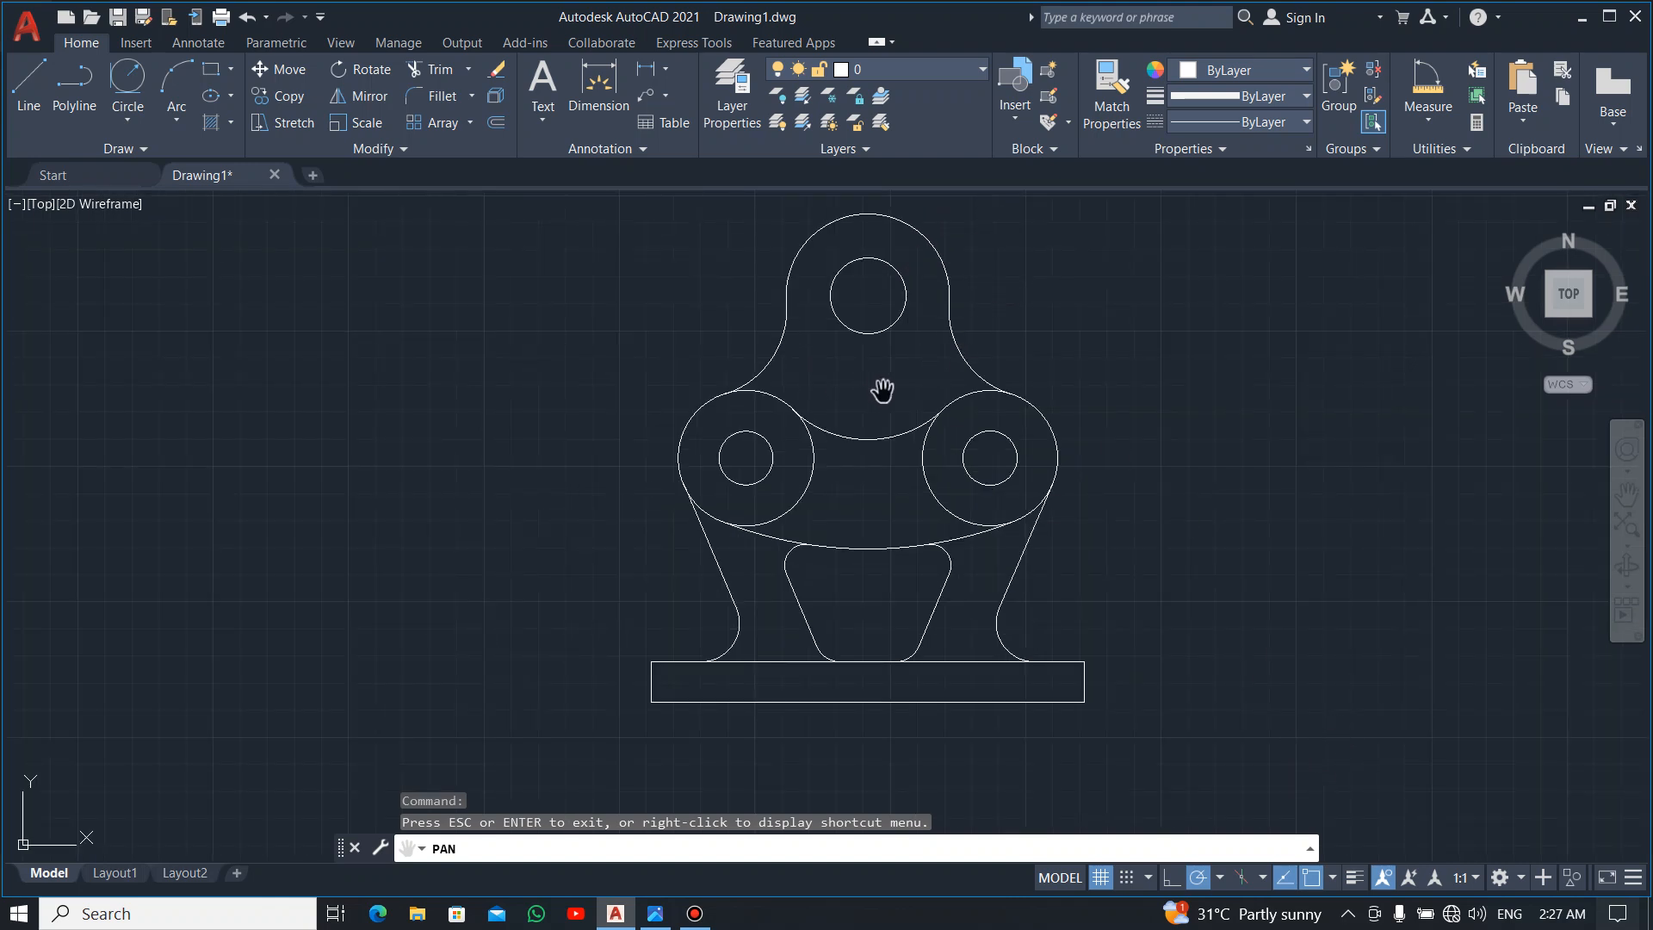
key("Escape")
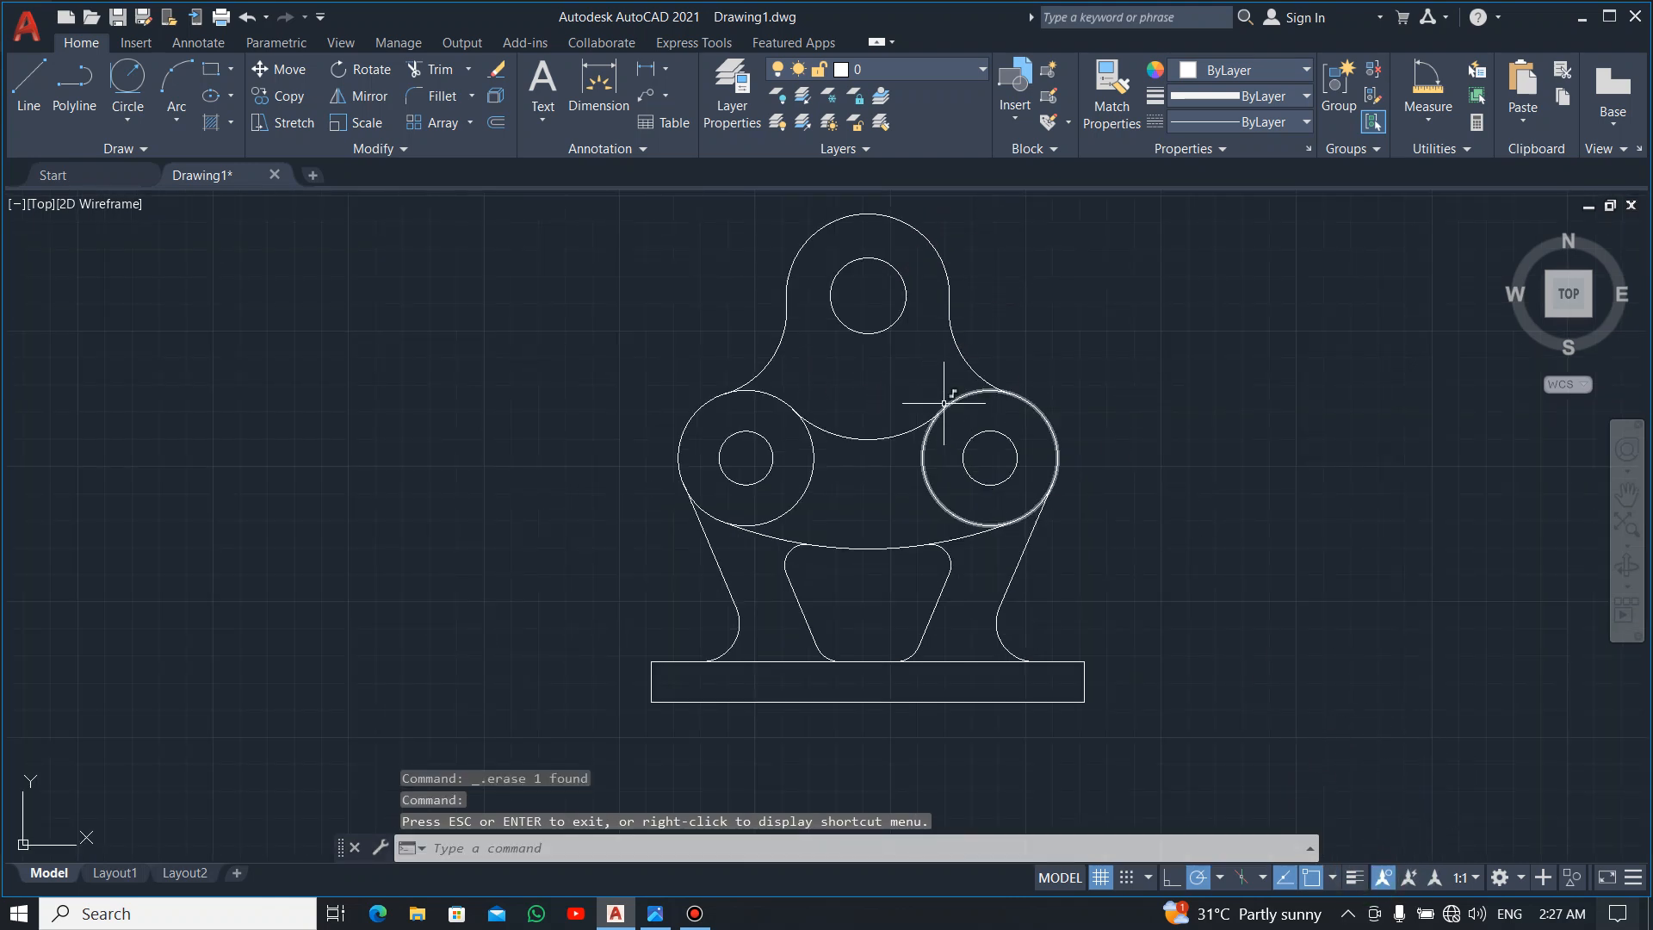
left_click(1355, 883)
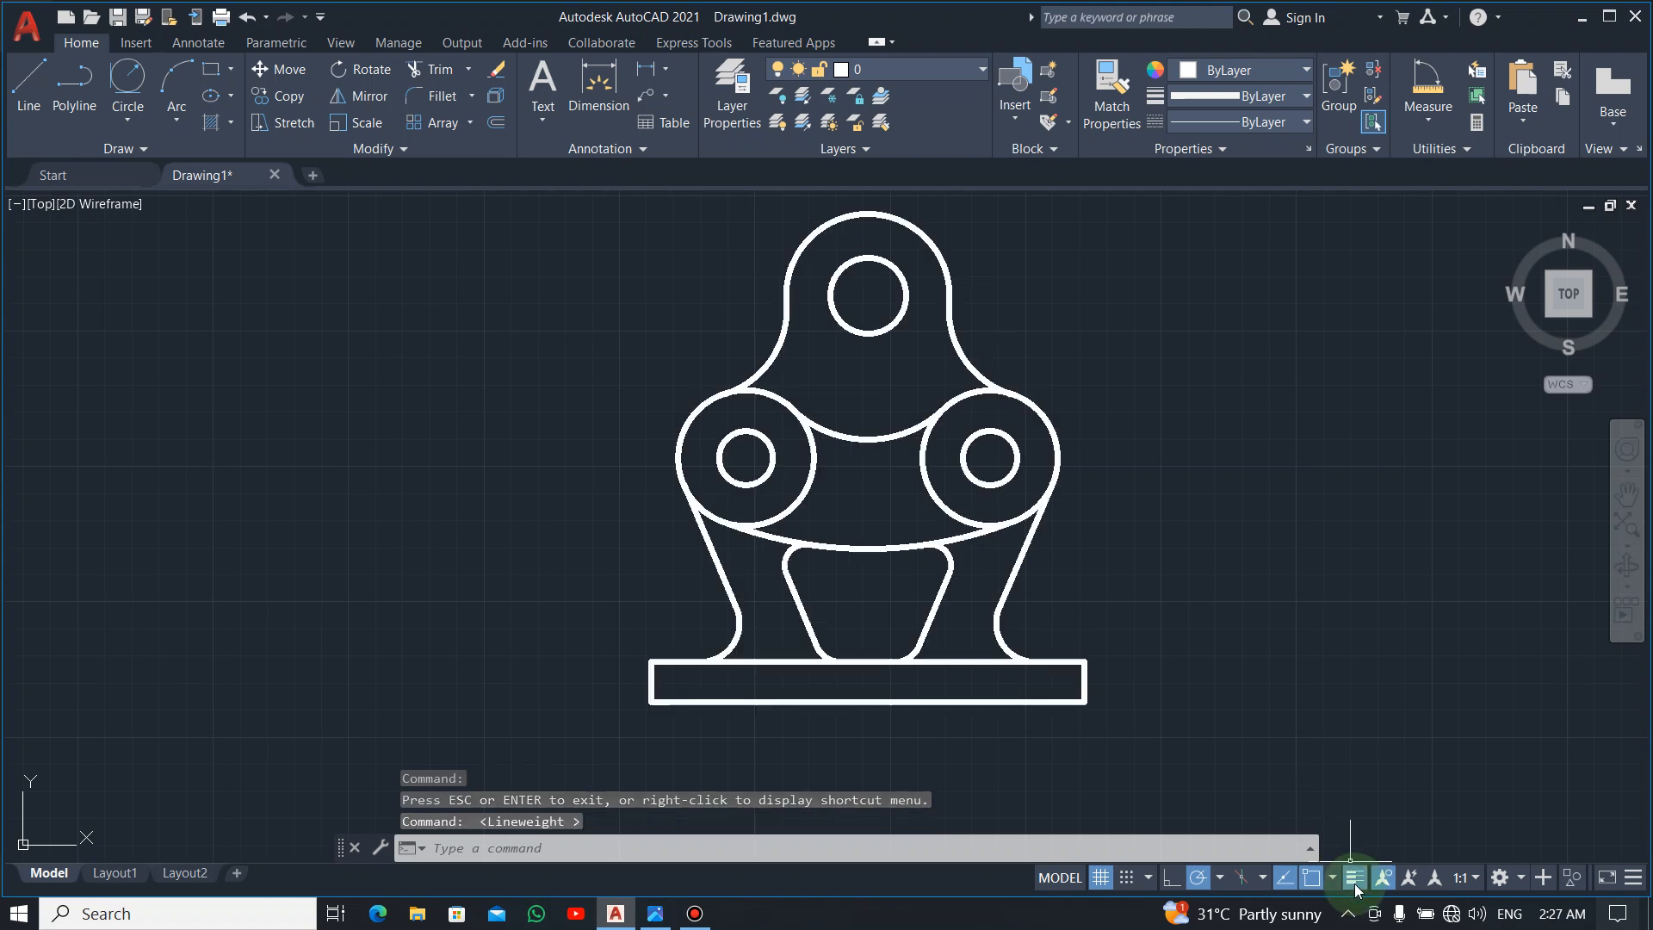
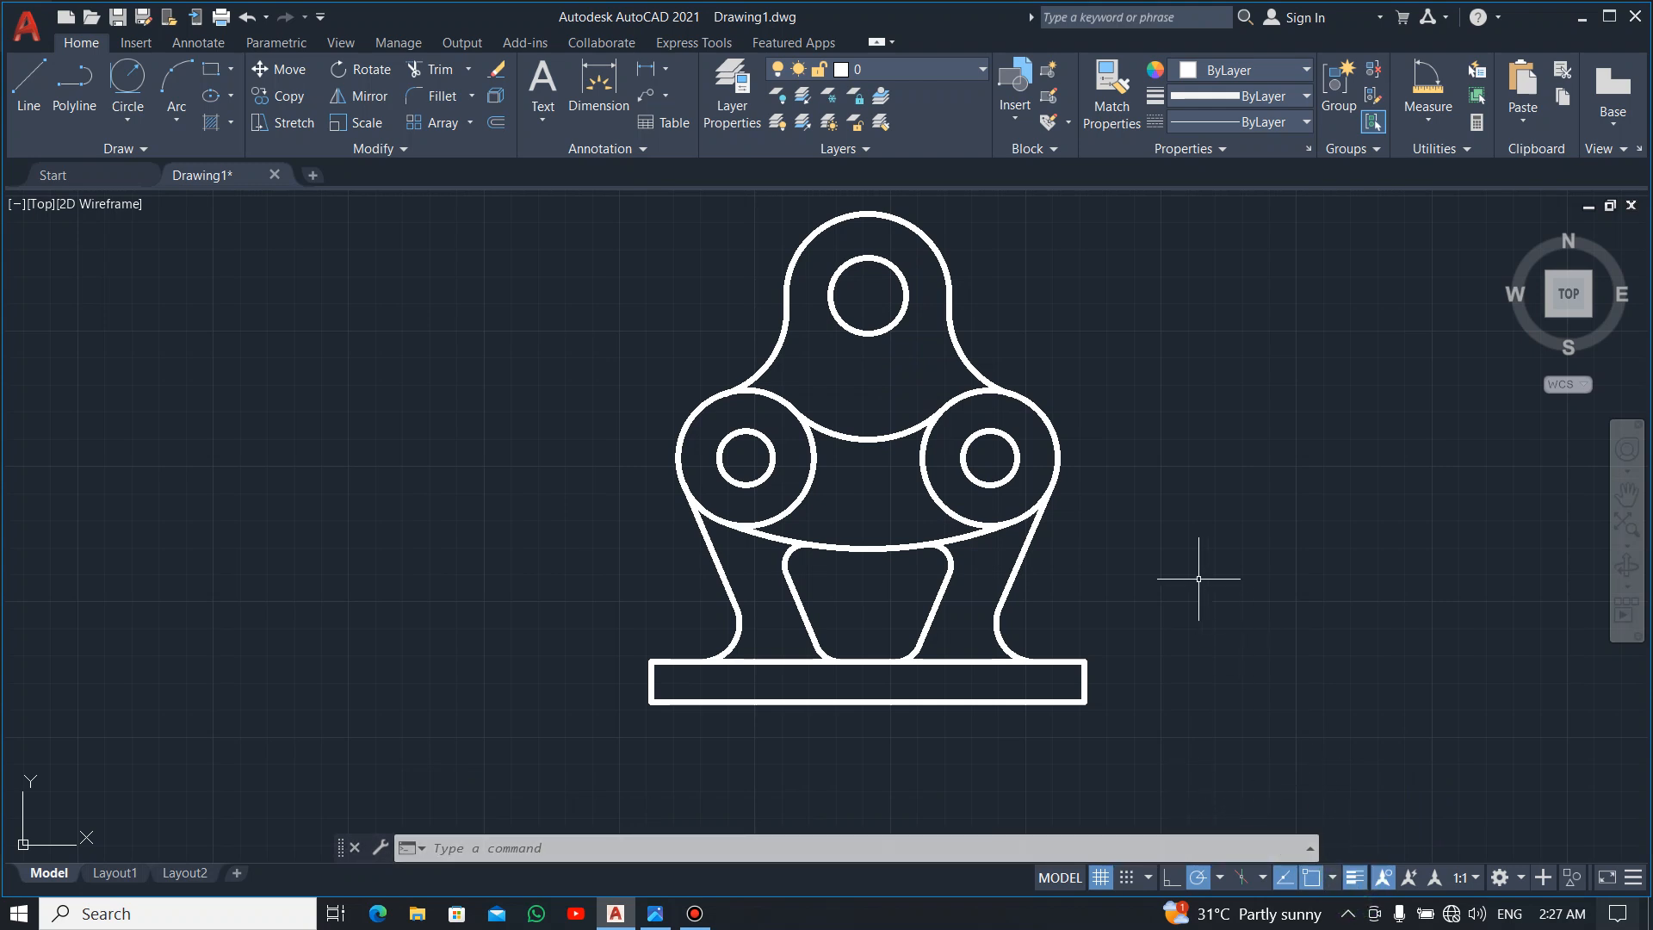
Set the lineweight of layer 0 to 0.30 mm in the layer properties.
left_click(844, 75)
left_click(727, 82)
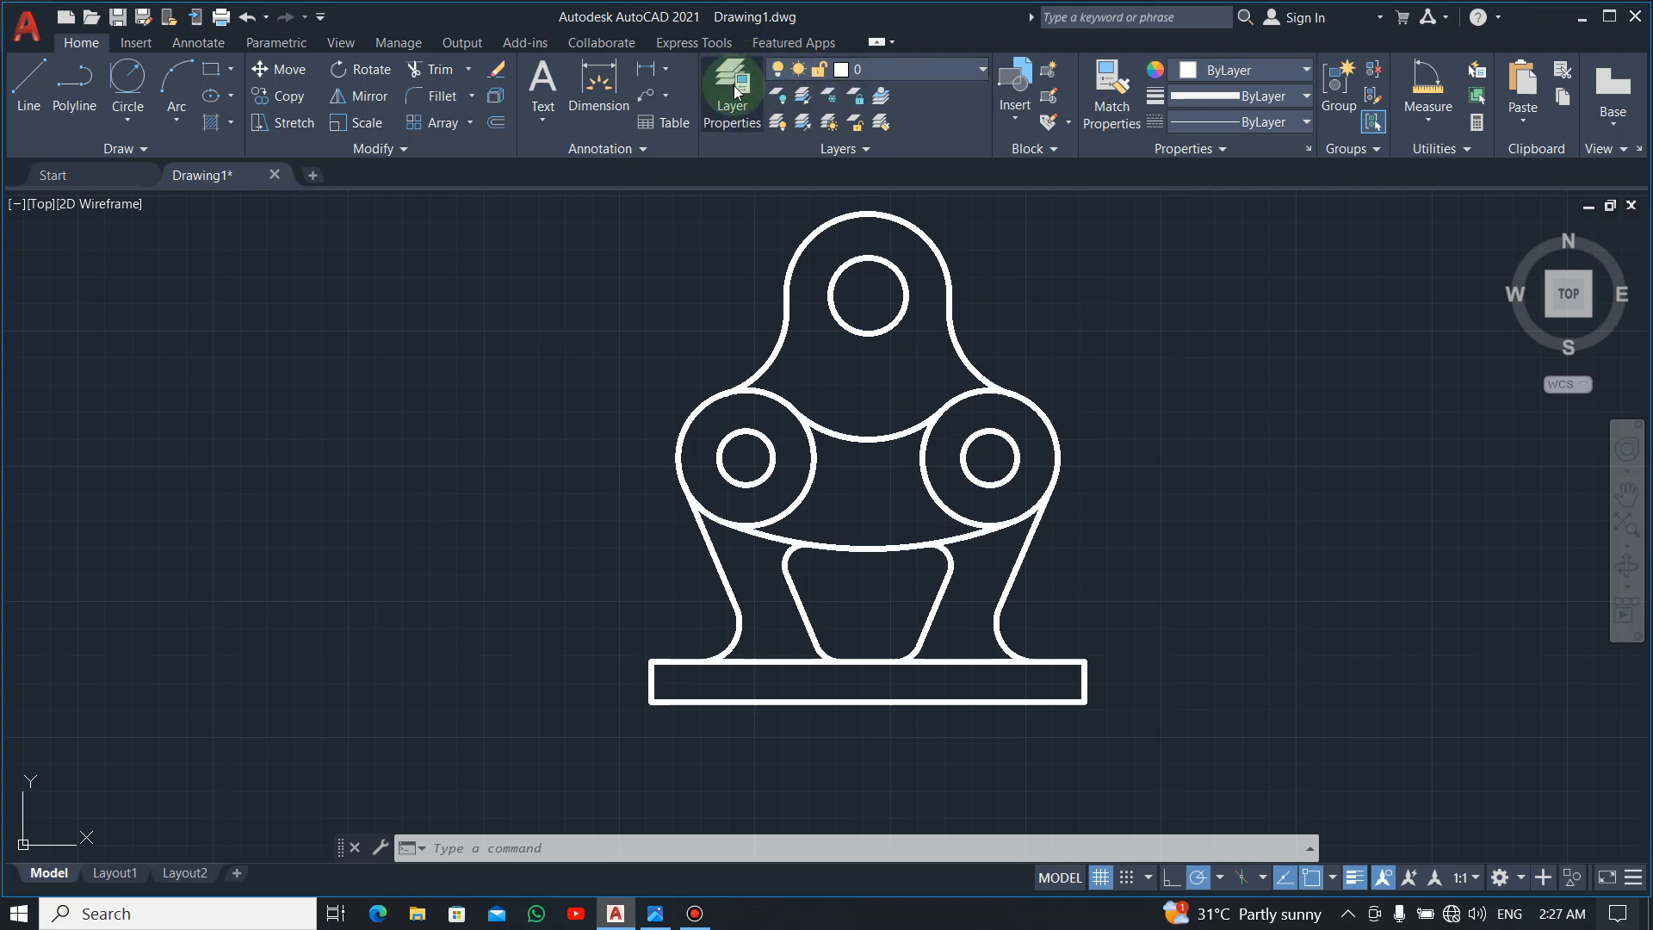
left_click(732, 97)
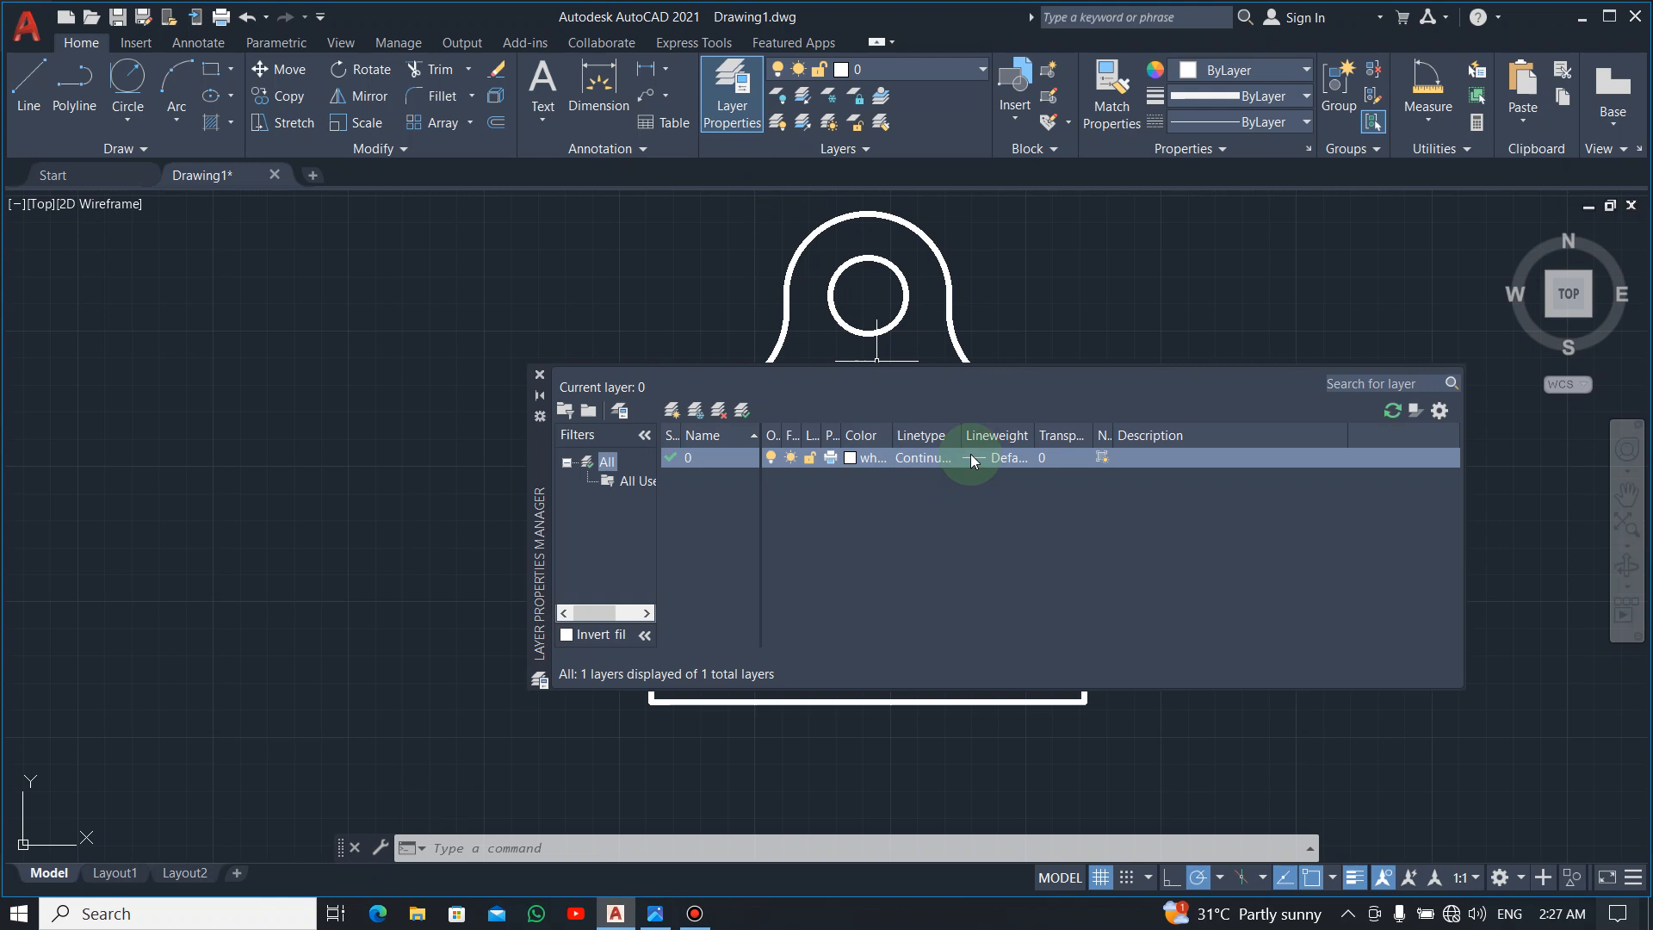
left_click(968, 457)
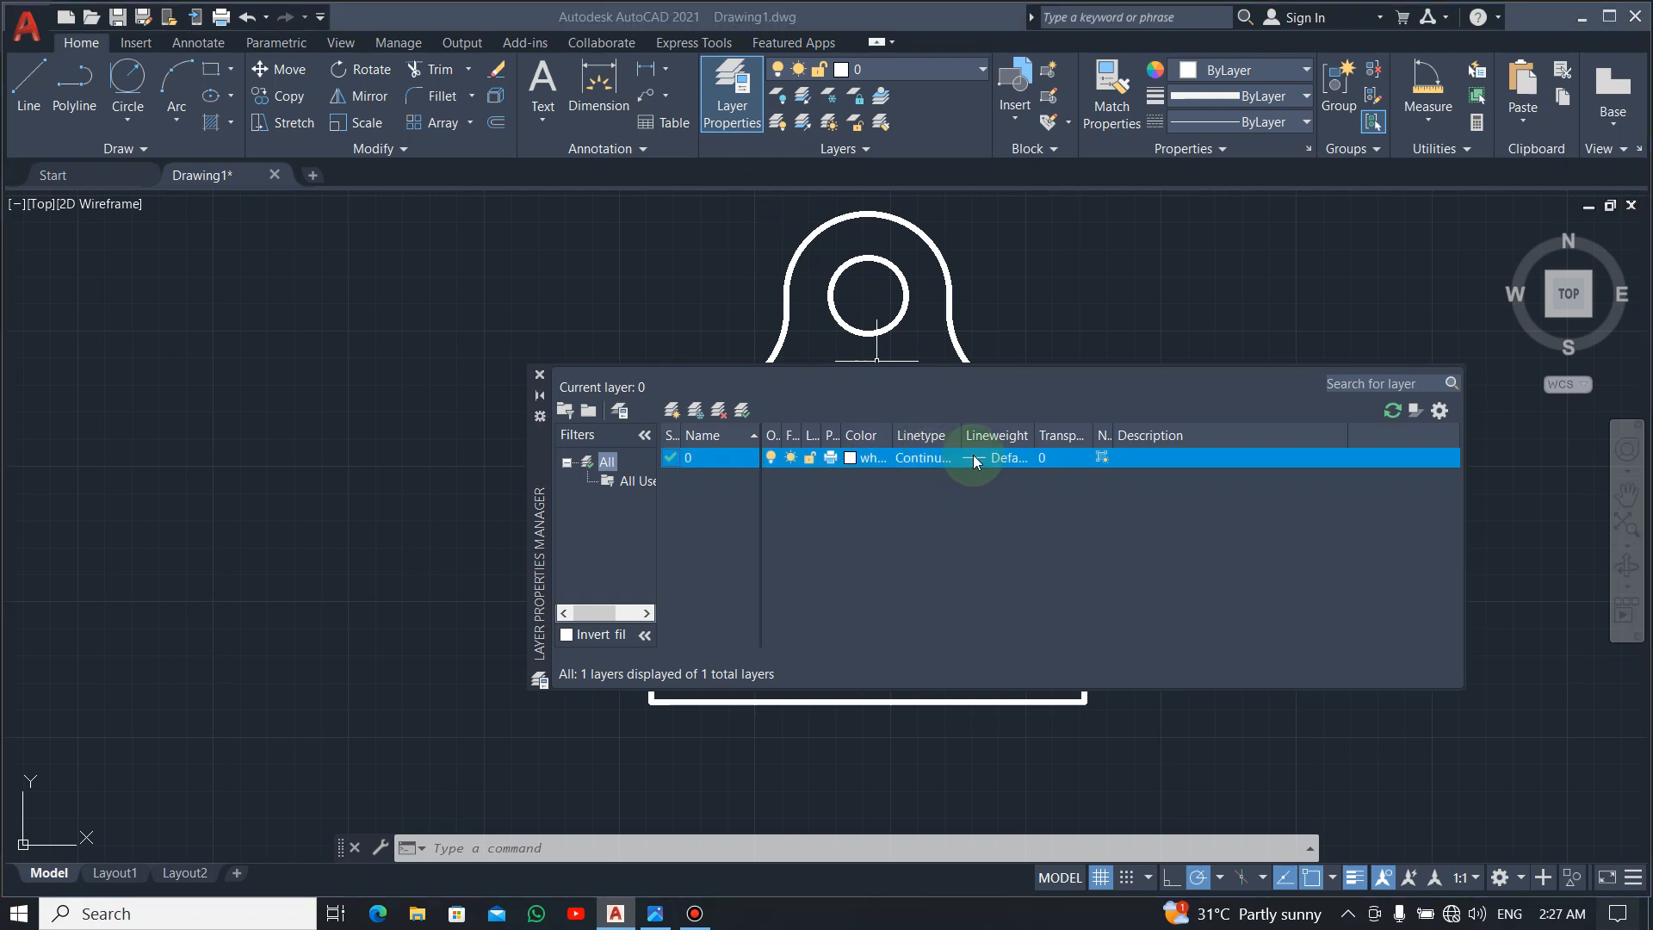
left_click_drag(952, 386, 953, 406)
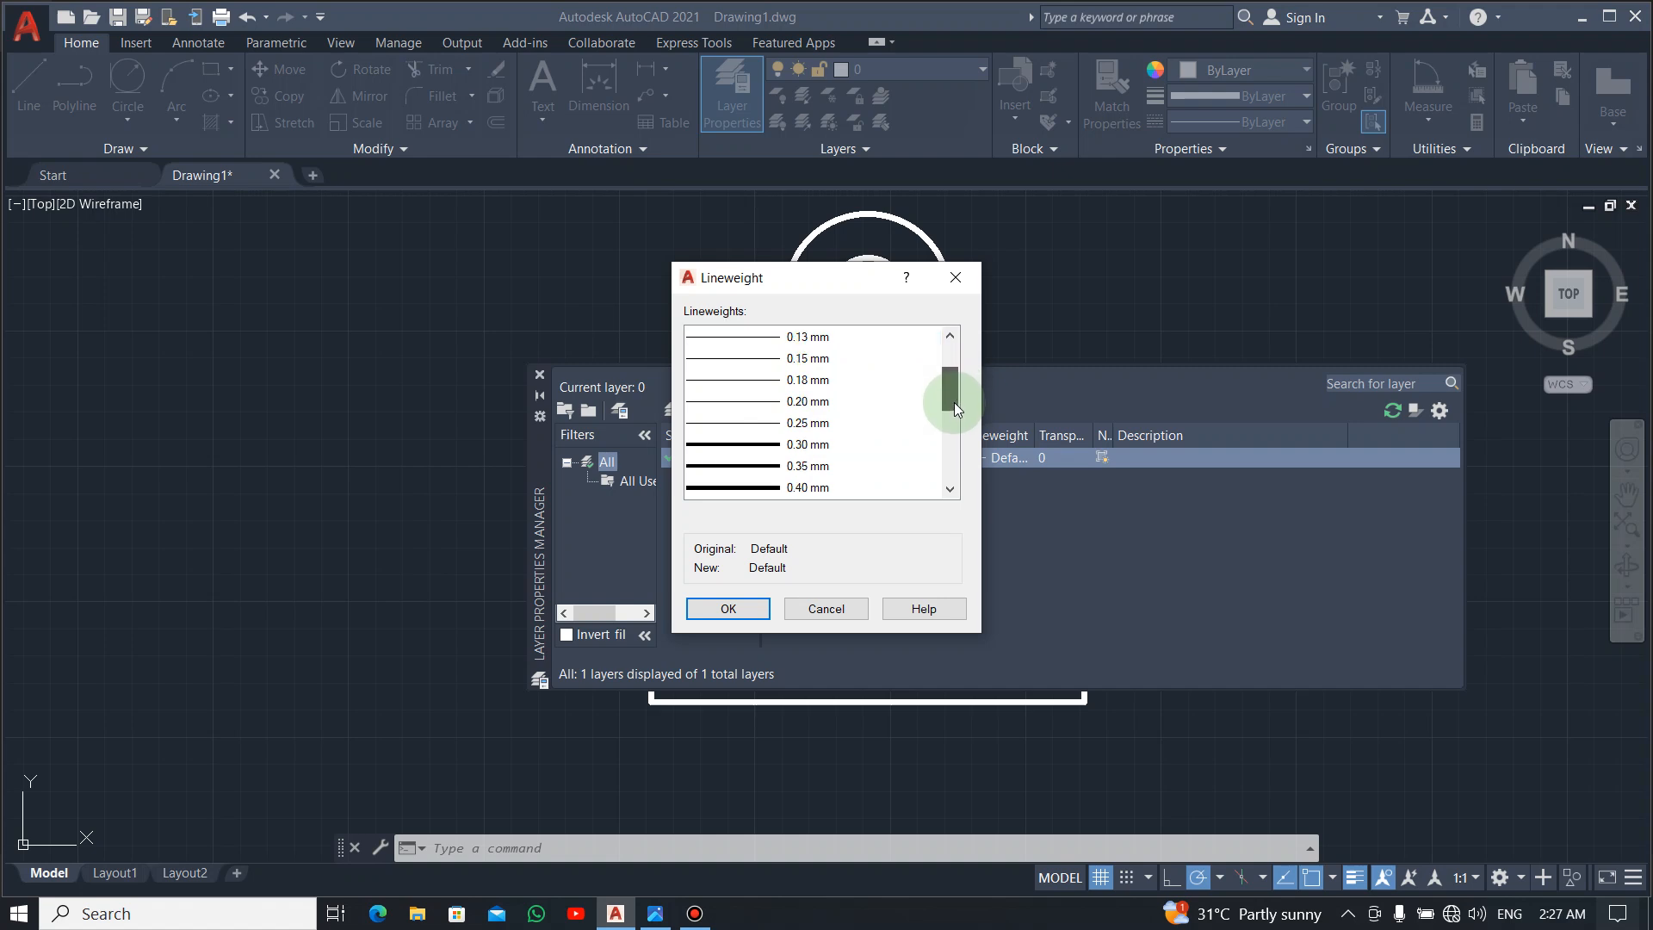
left_click(766, 451)
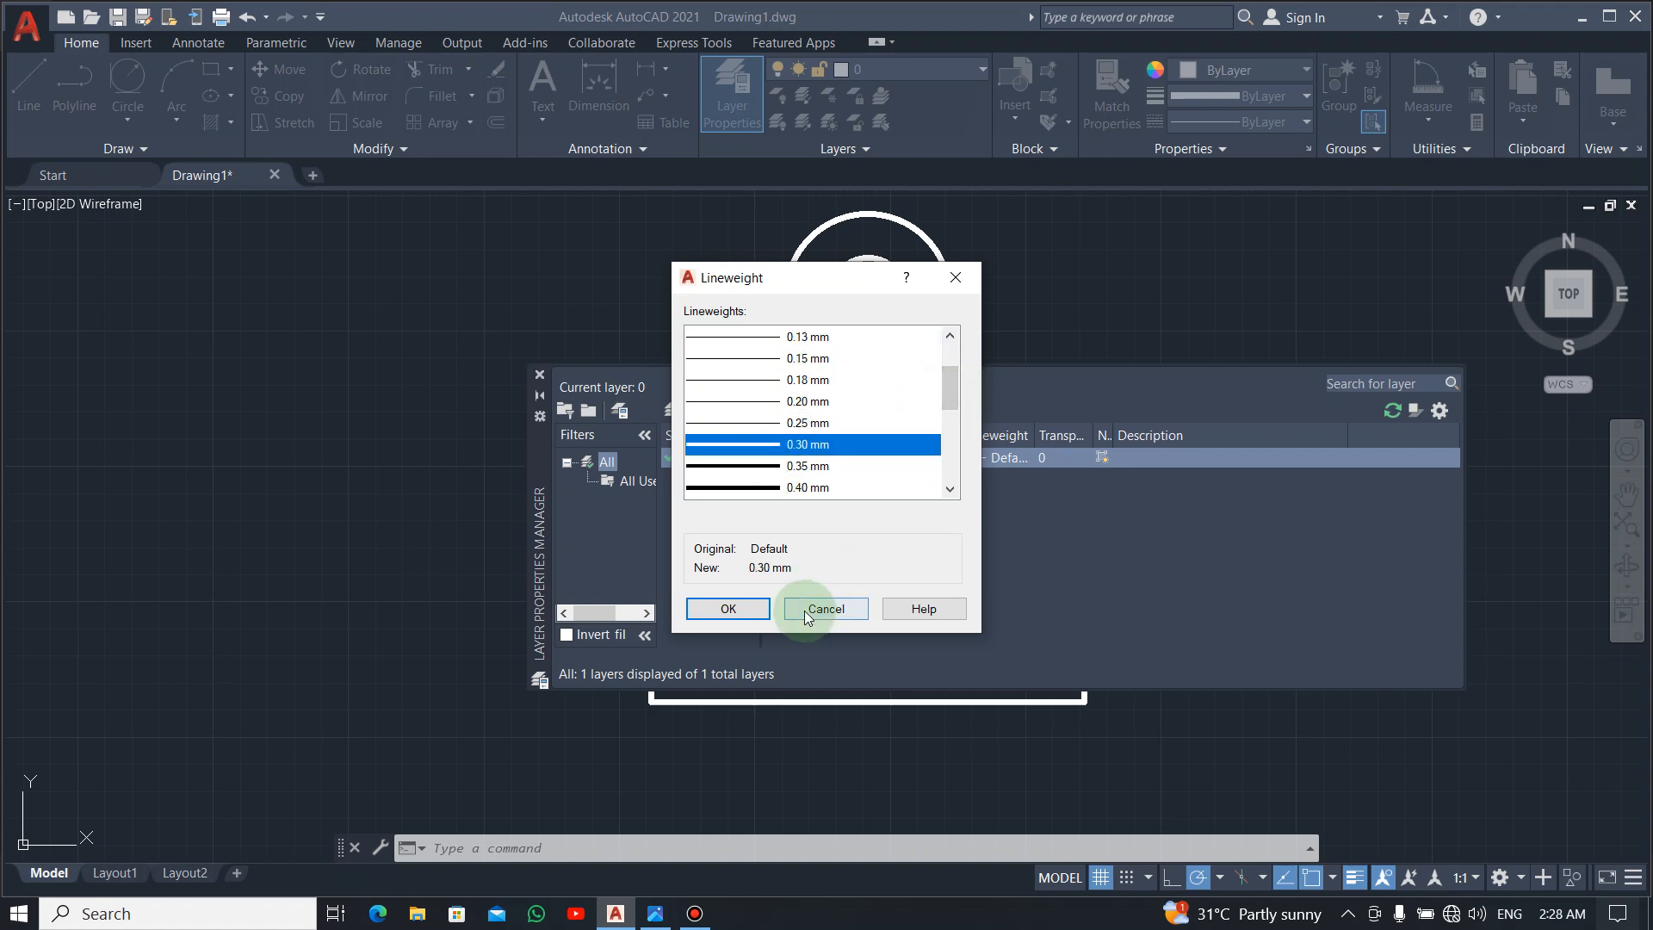
left_click(749, 608)
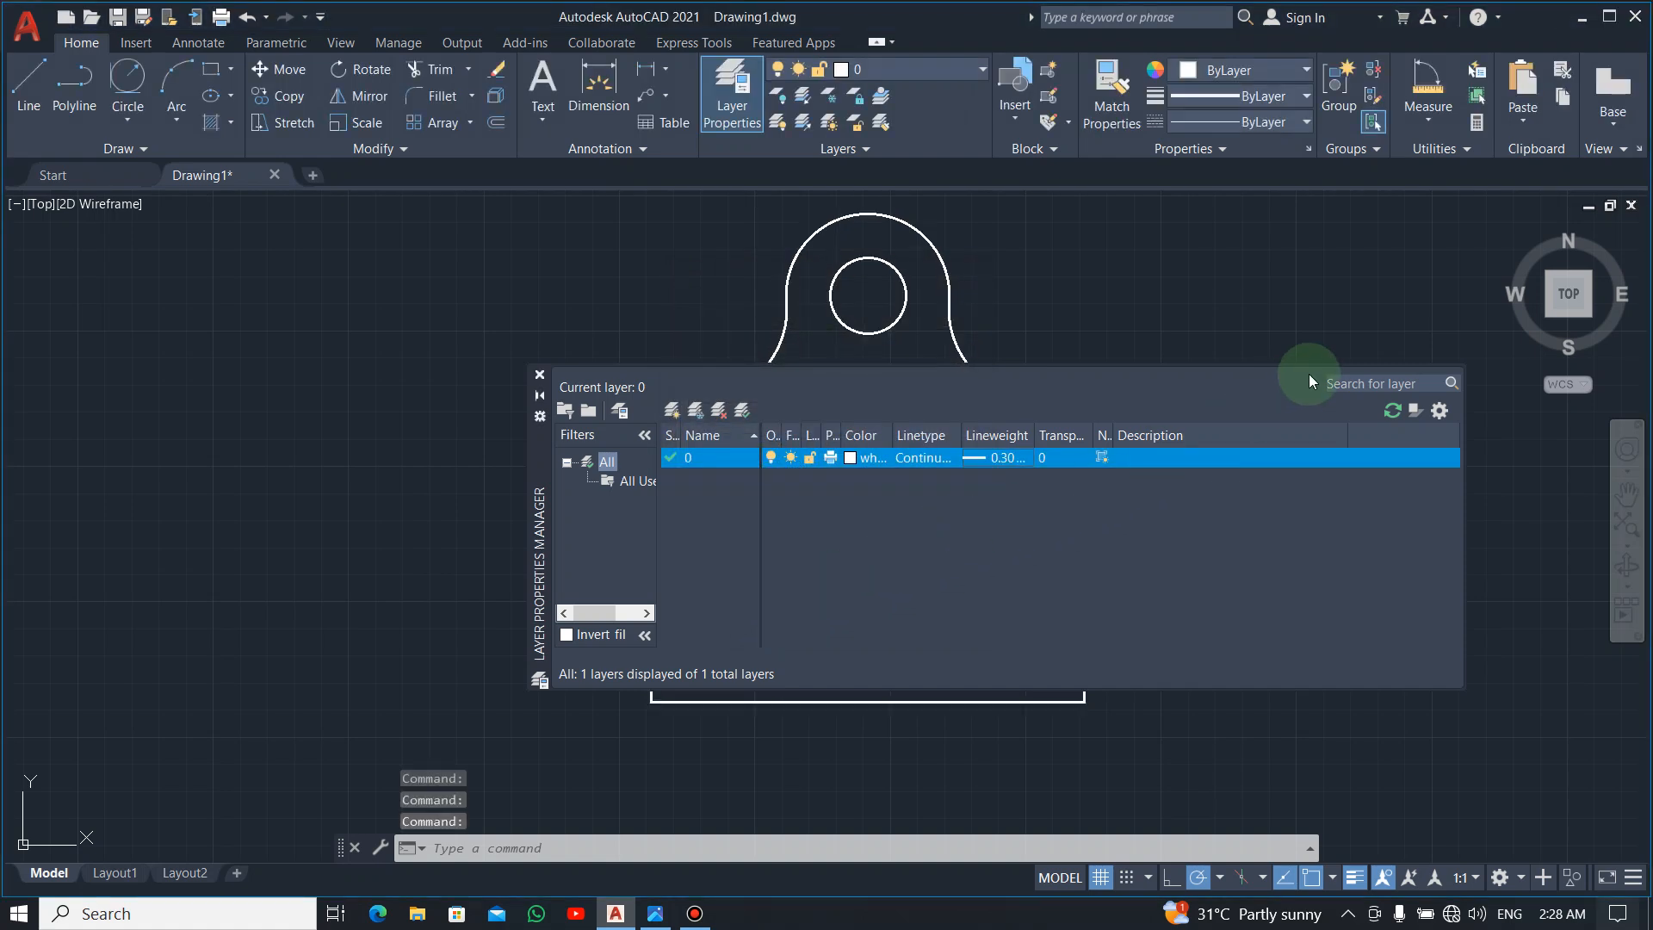
left_click(542, 376)
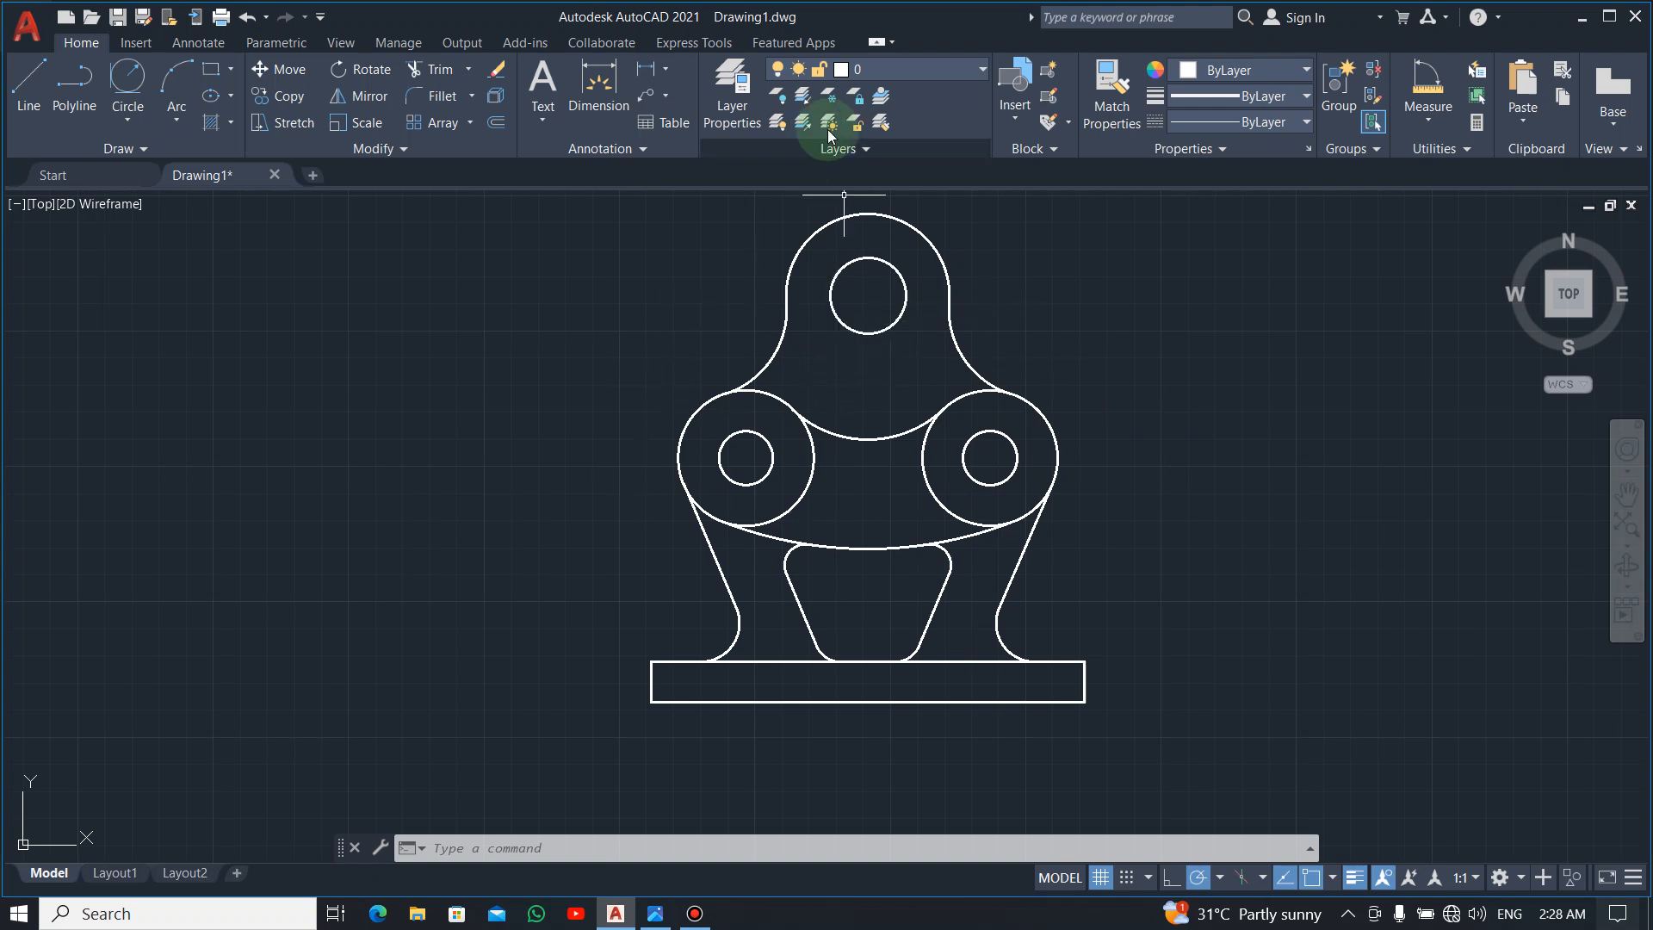
Create a new layer named DIM in the layer properties.
left_click(729, 116)
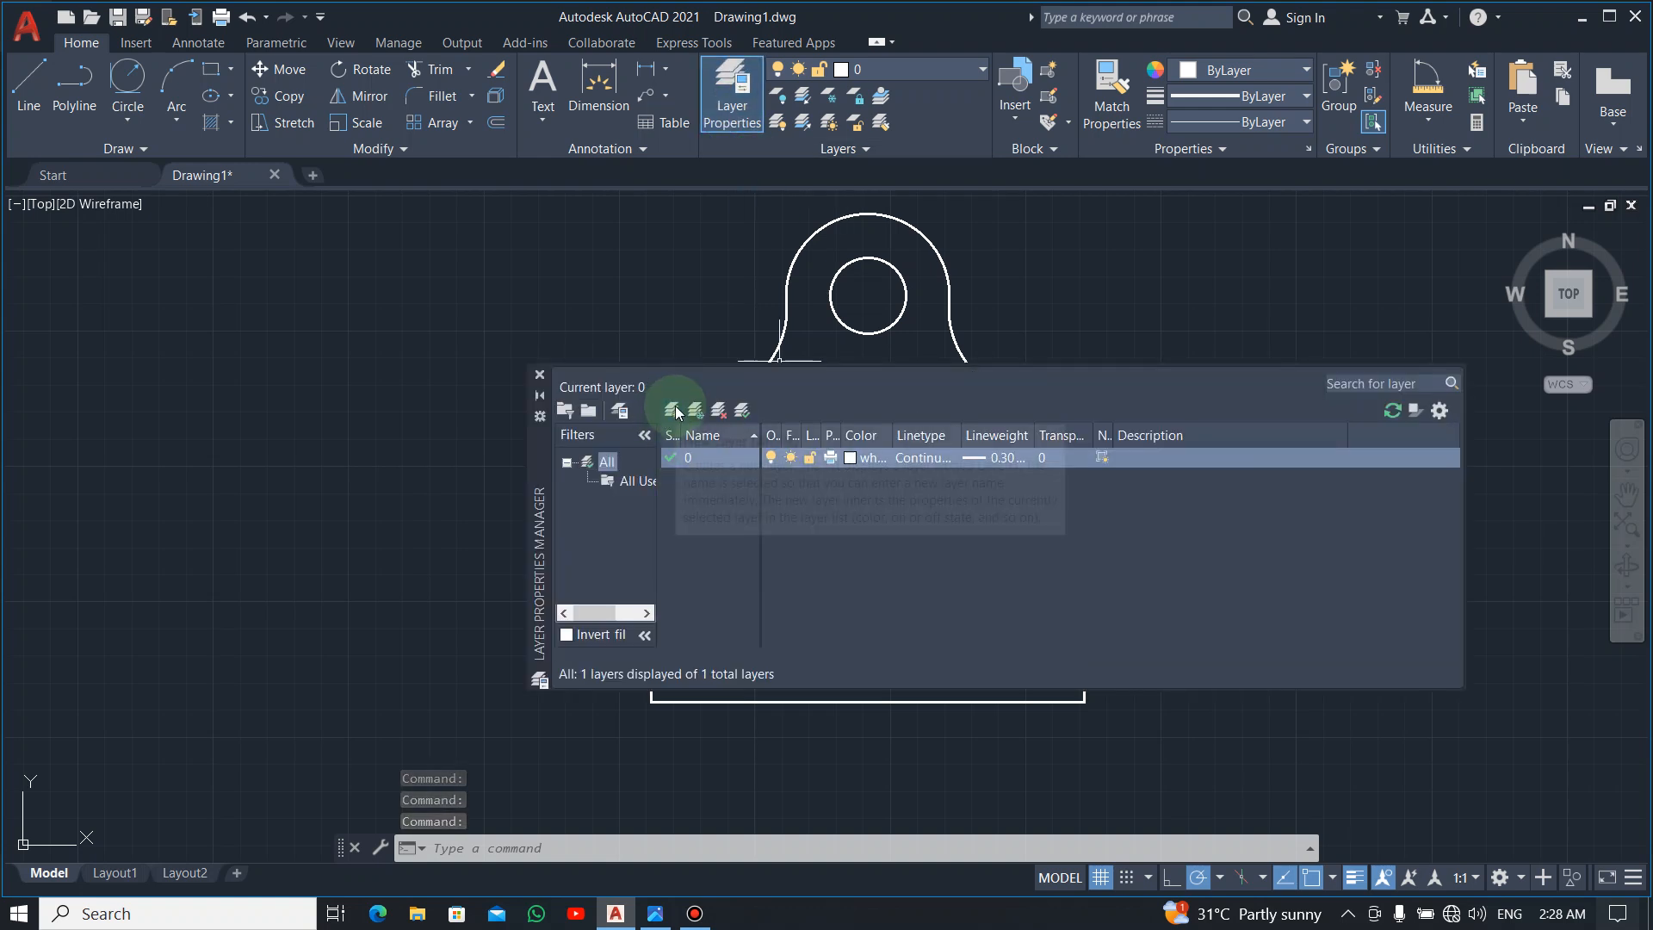
left_click(675, 406)
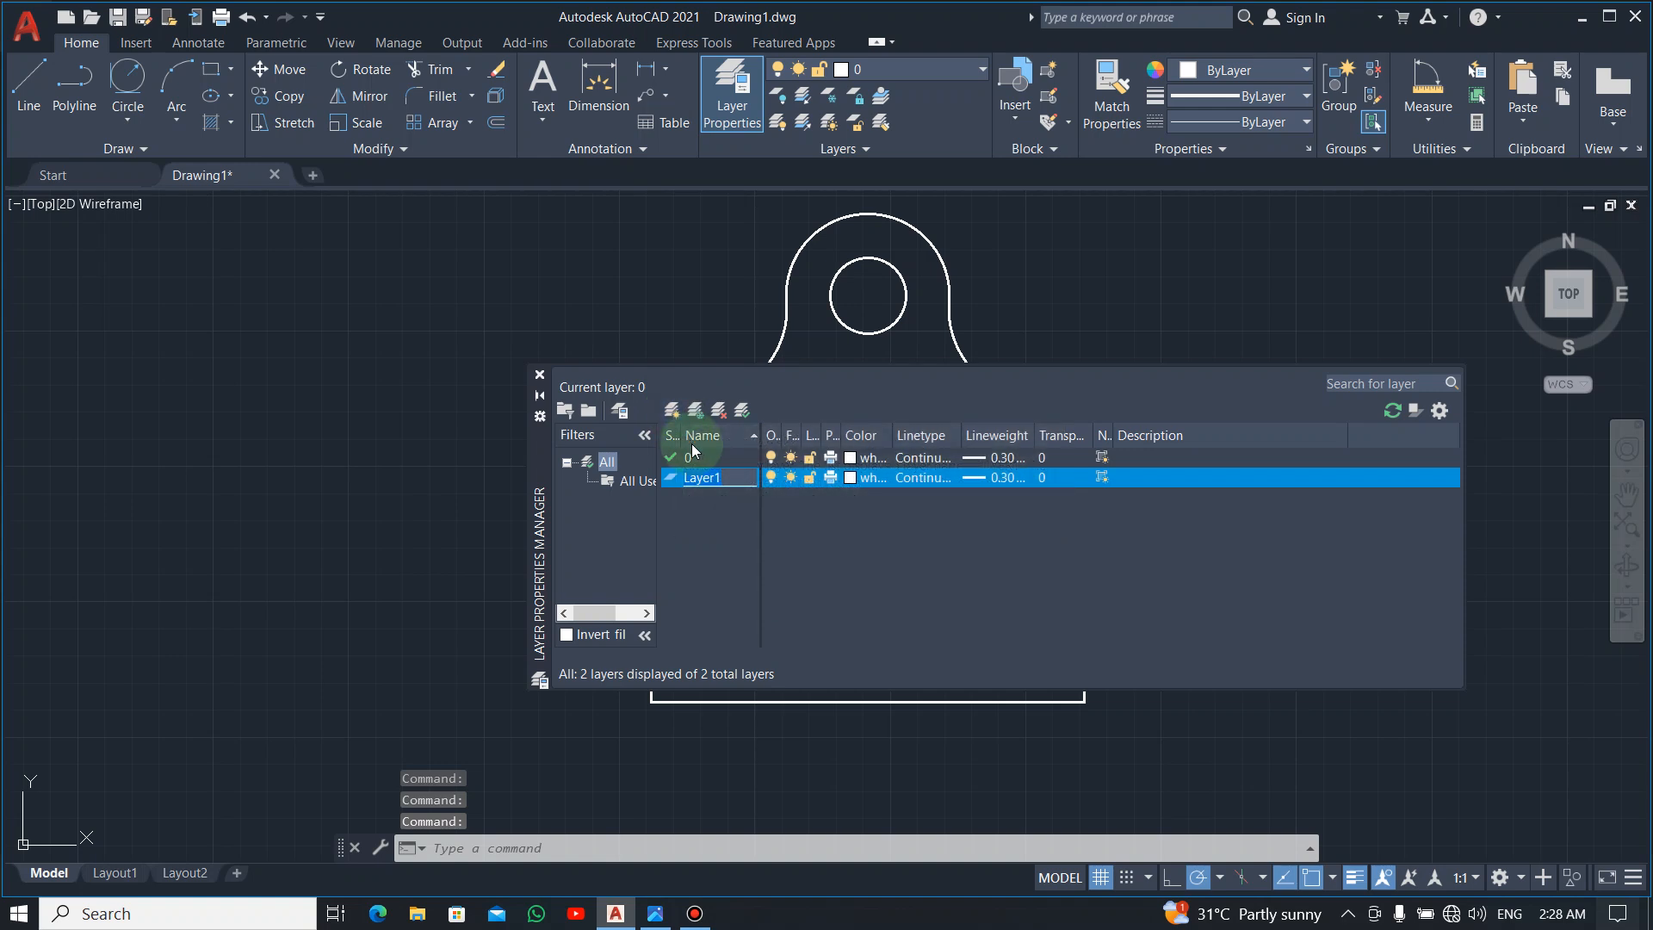
type("D")
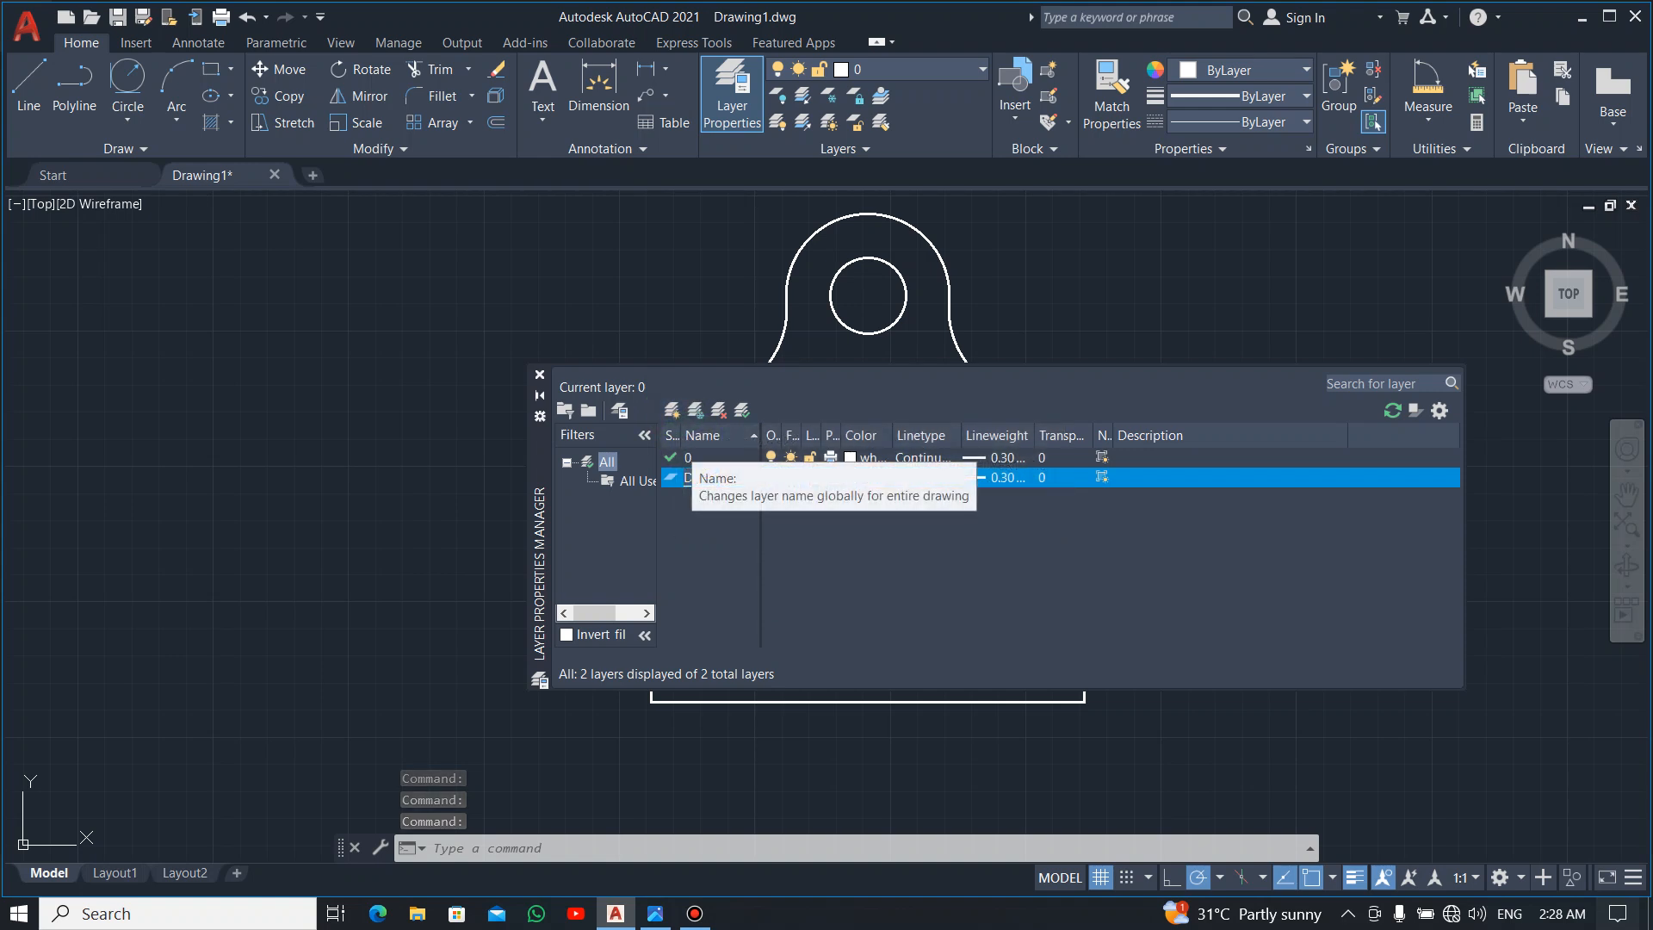
type("IM")
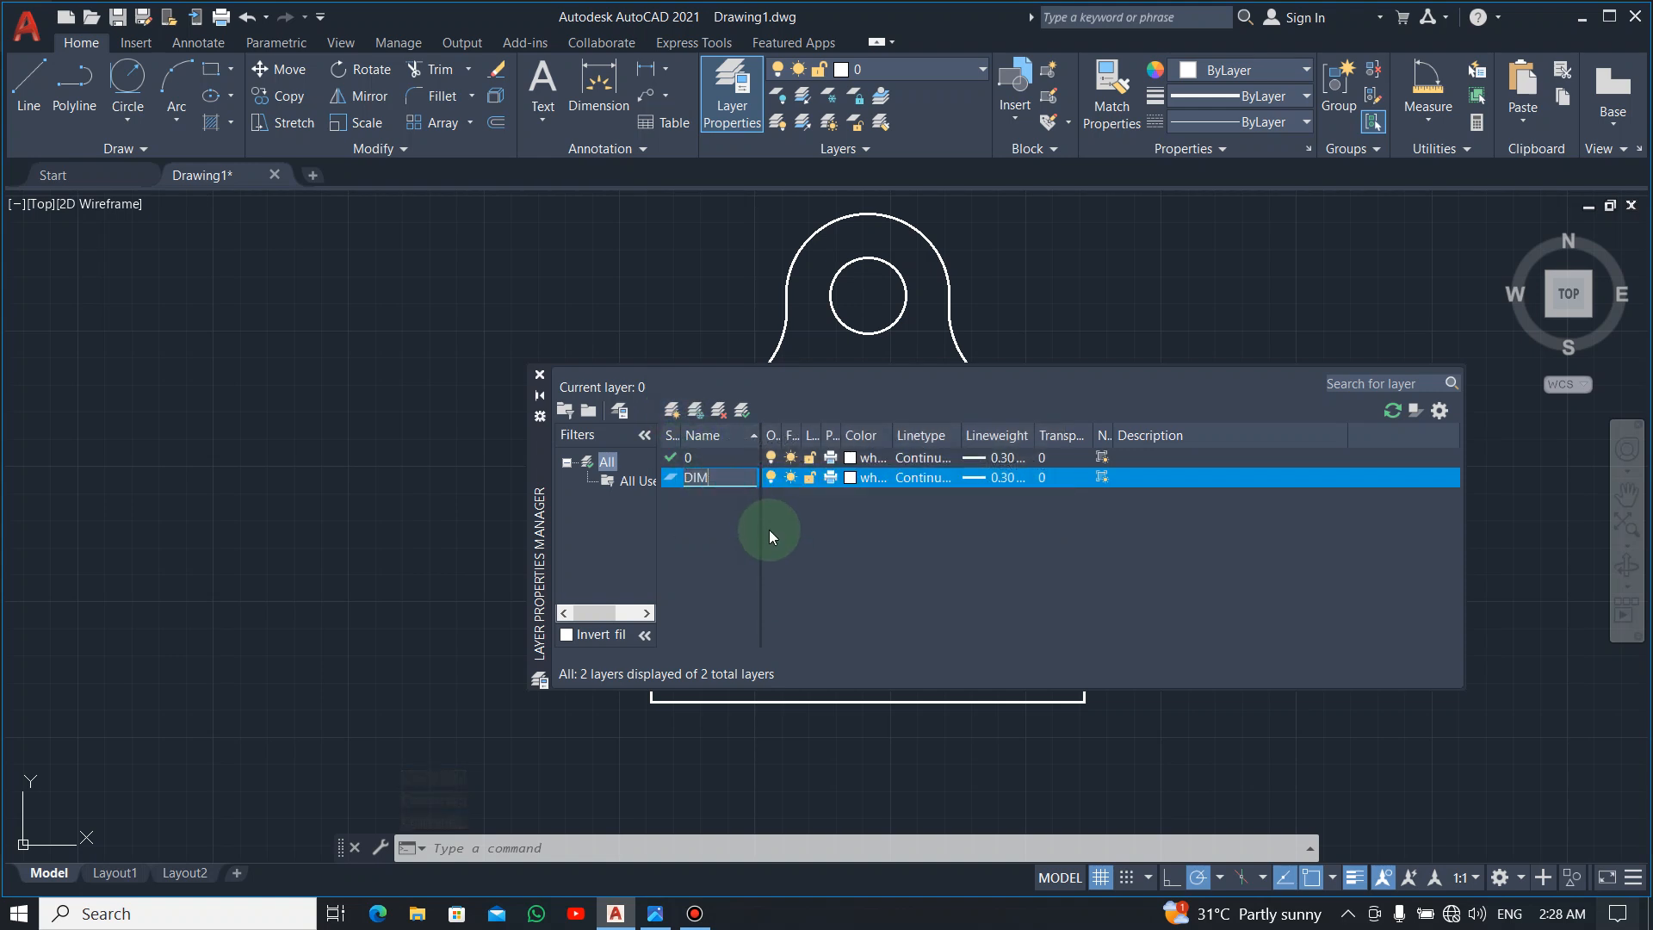
key("Return")
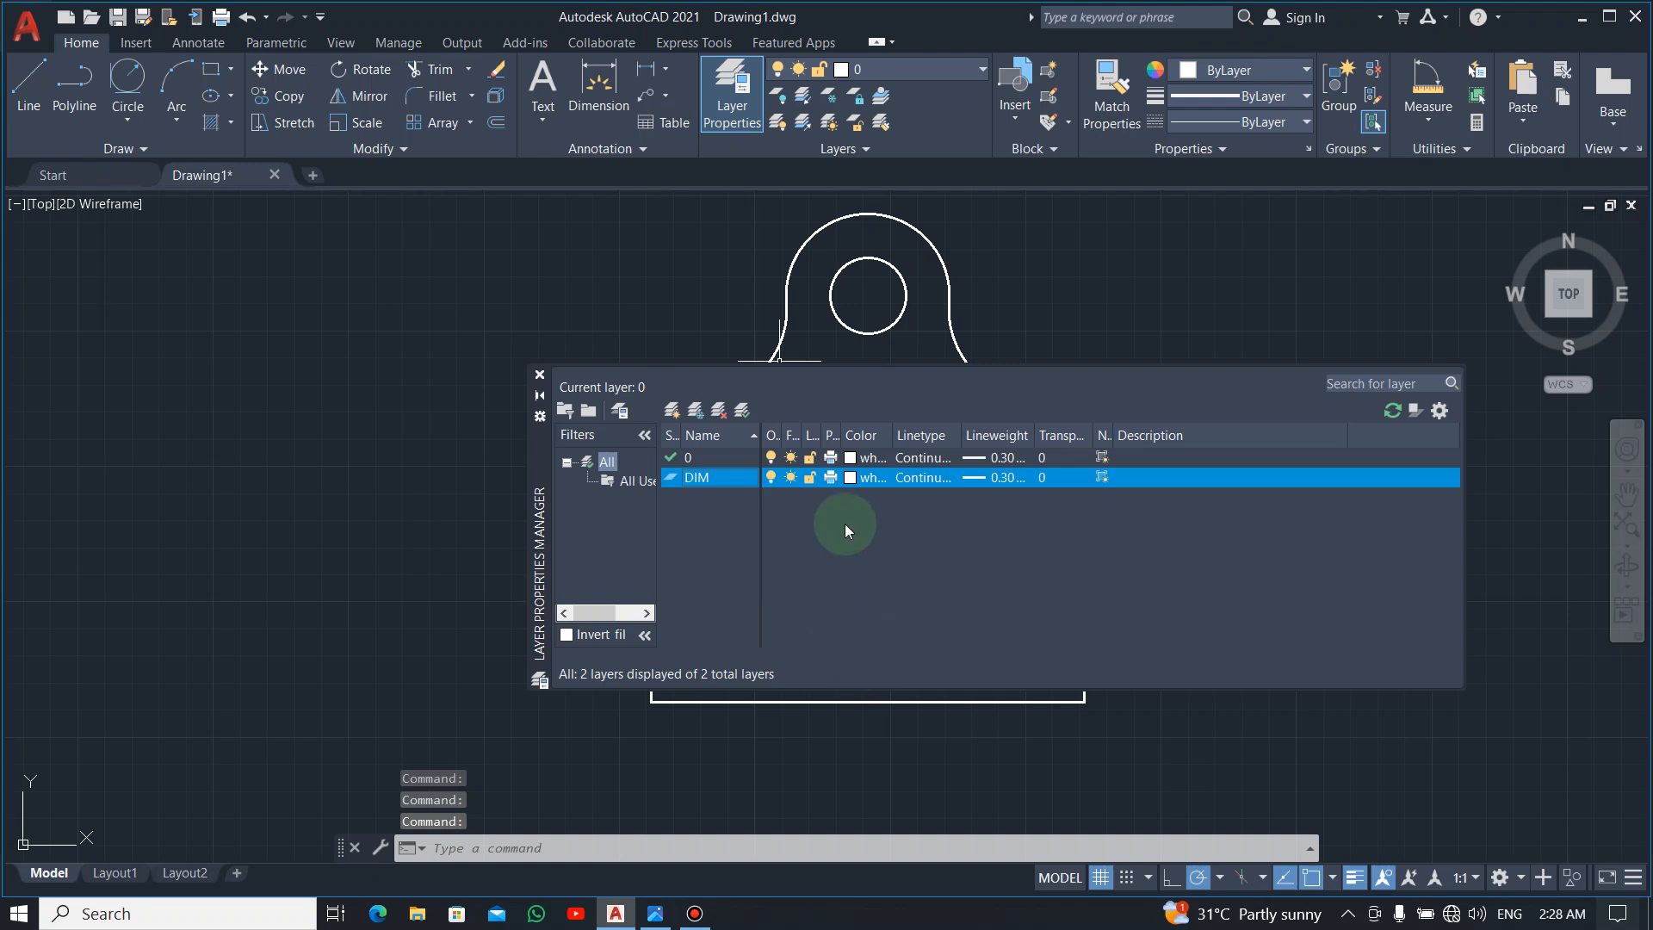
Give the DIM layer colour 70 and a lineweight of 0.00 mm, and close the layer properties.
left_click(850, 482)
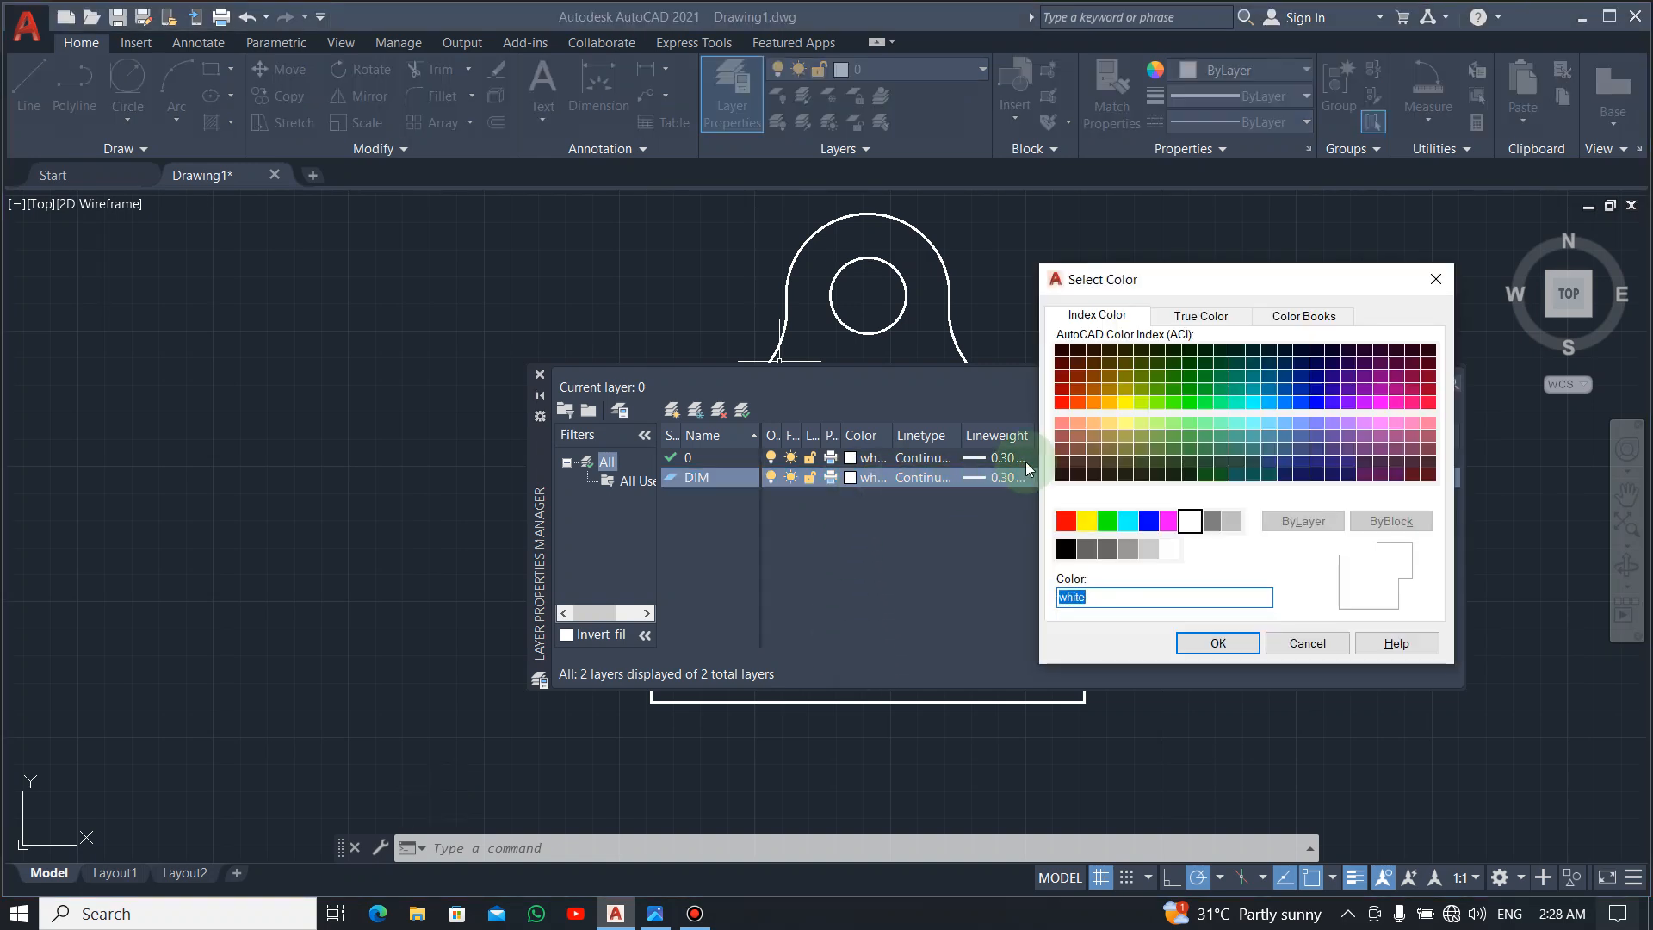
left_click(1172, 402)
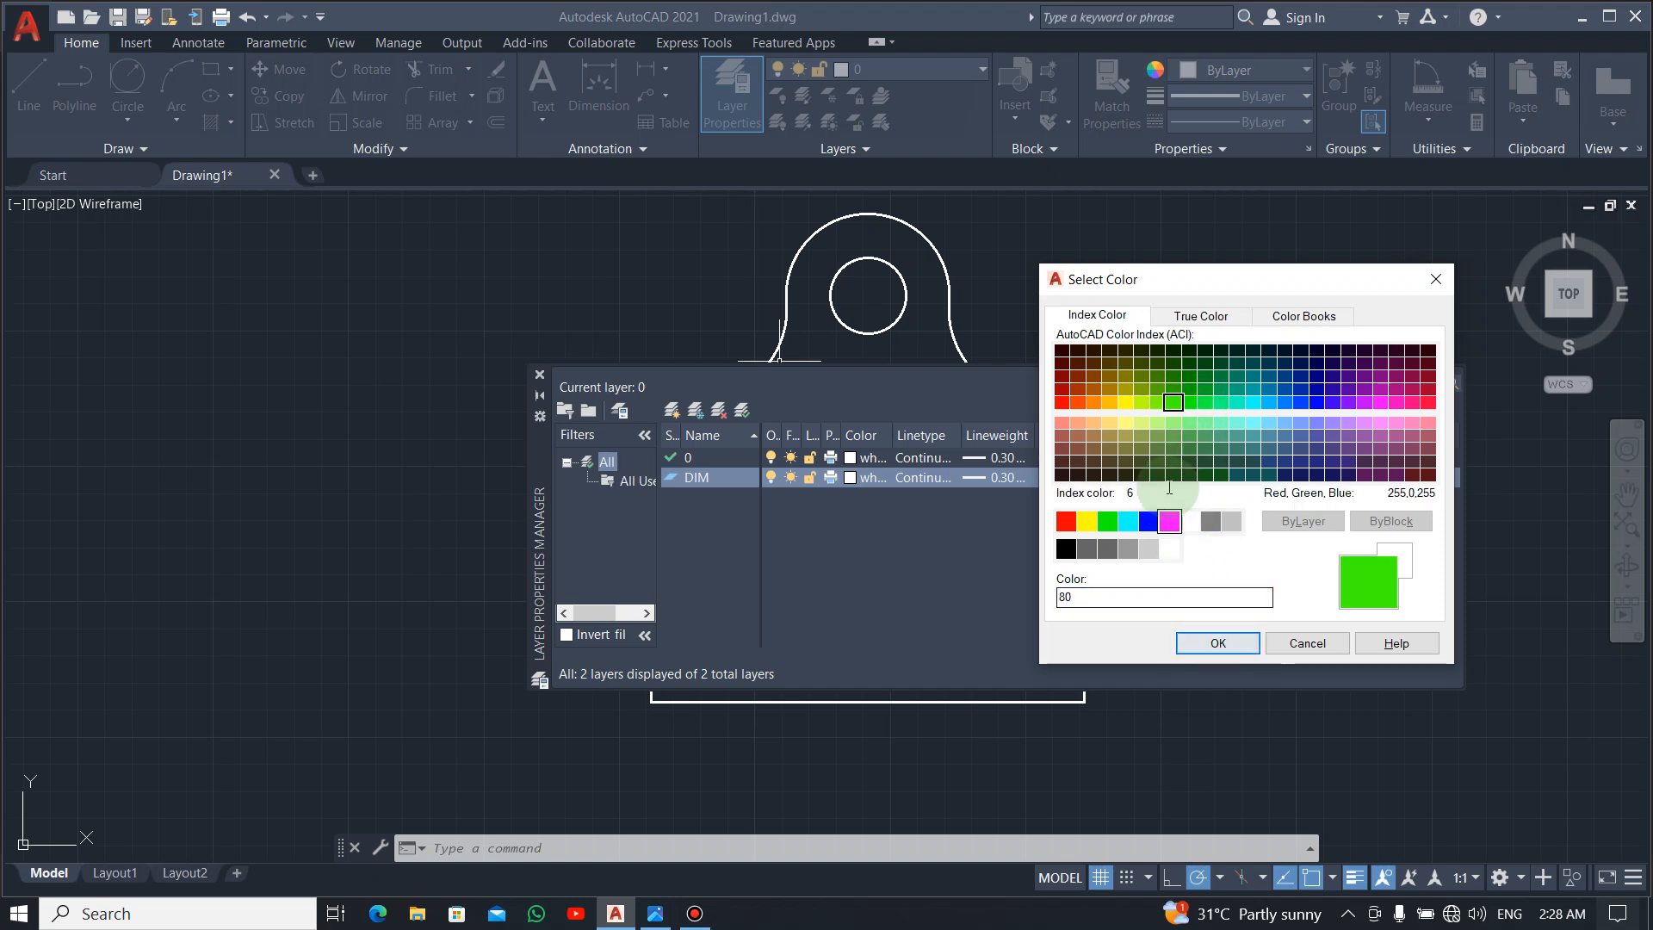
left_click(1158, 405)
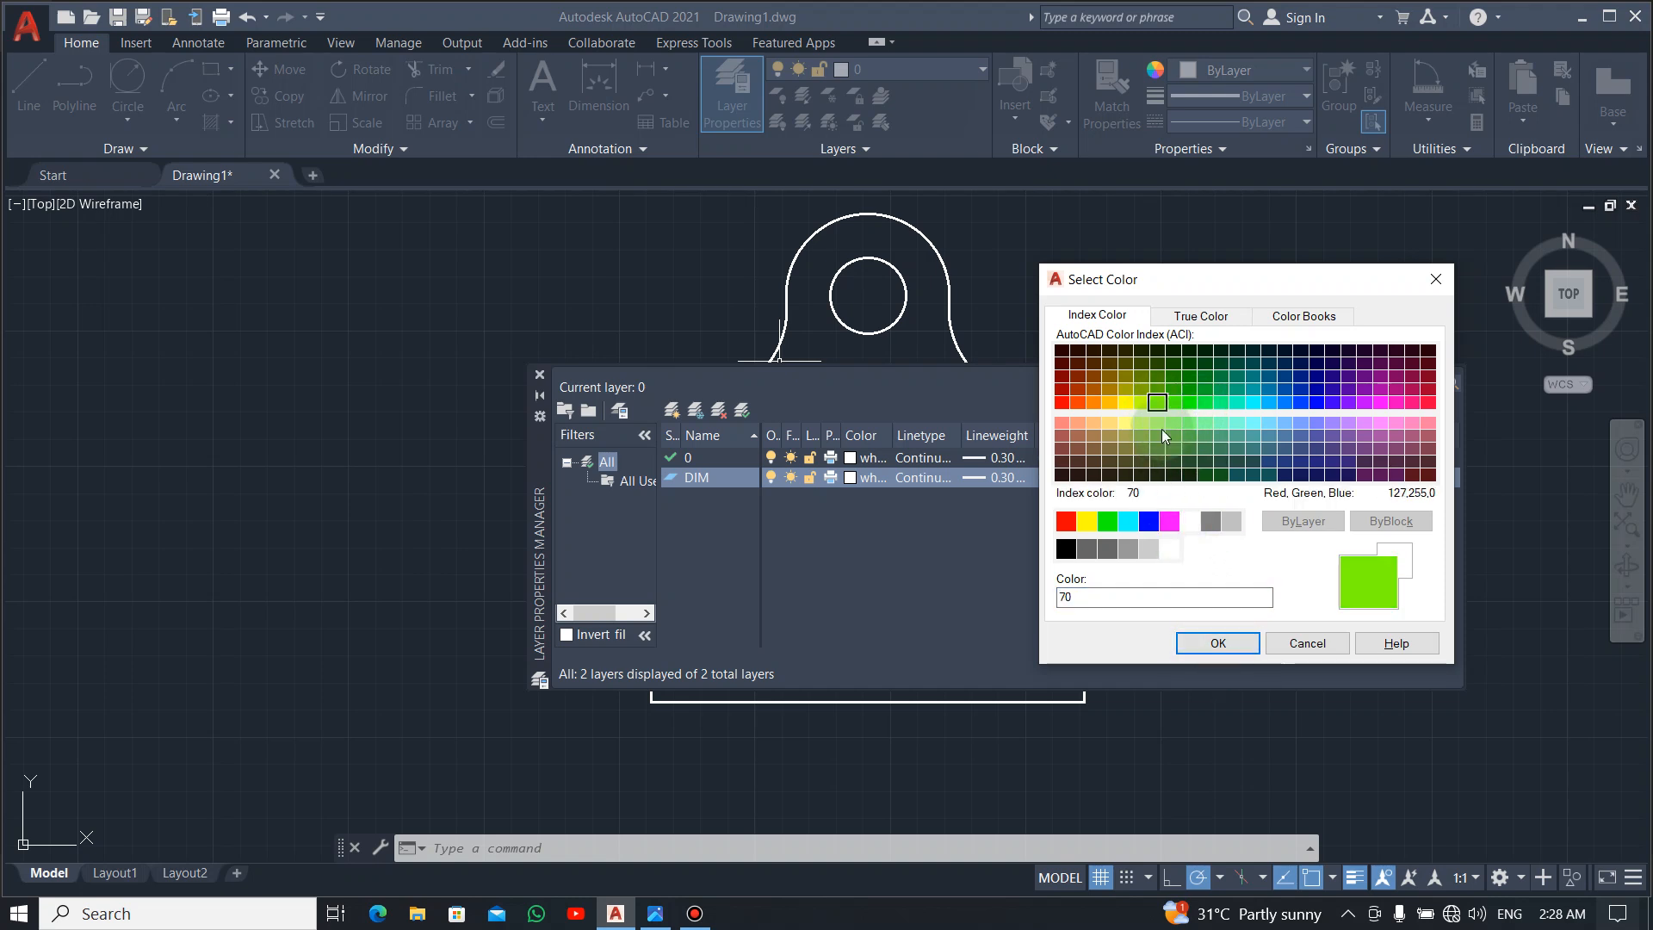
left_click(1231, 645)
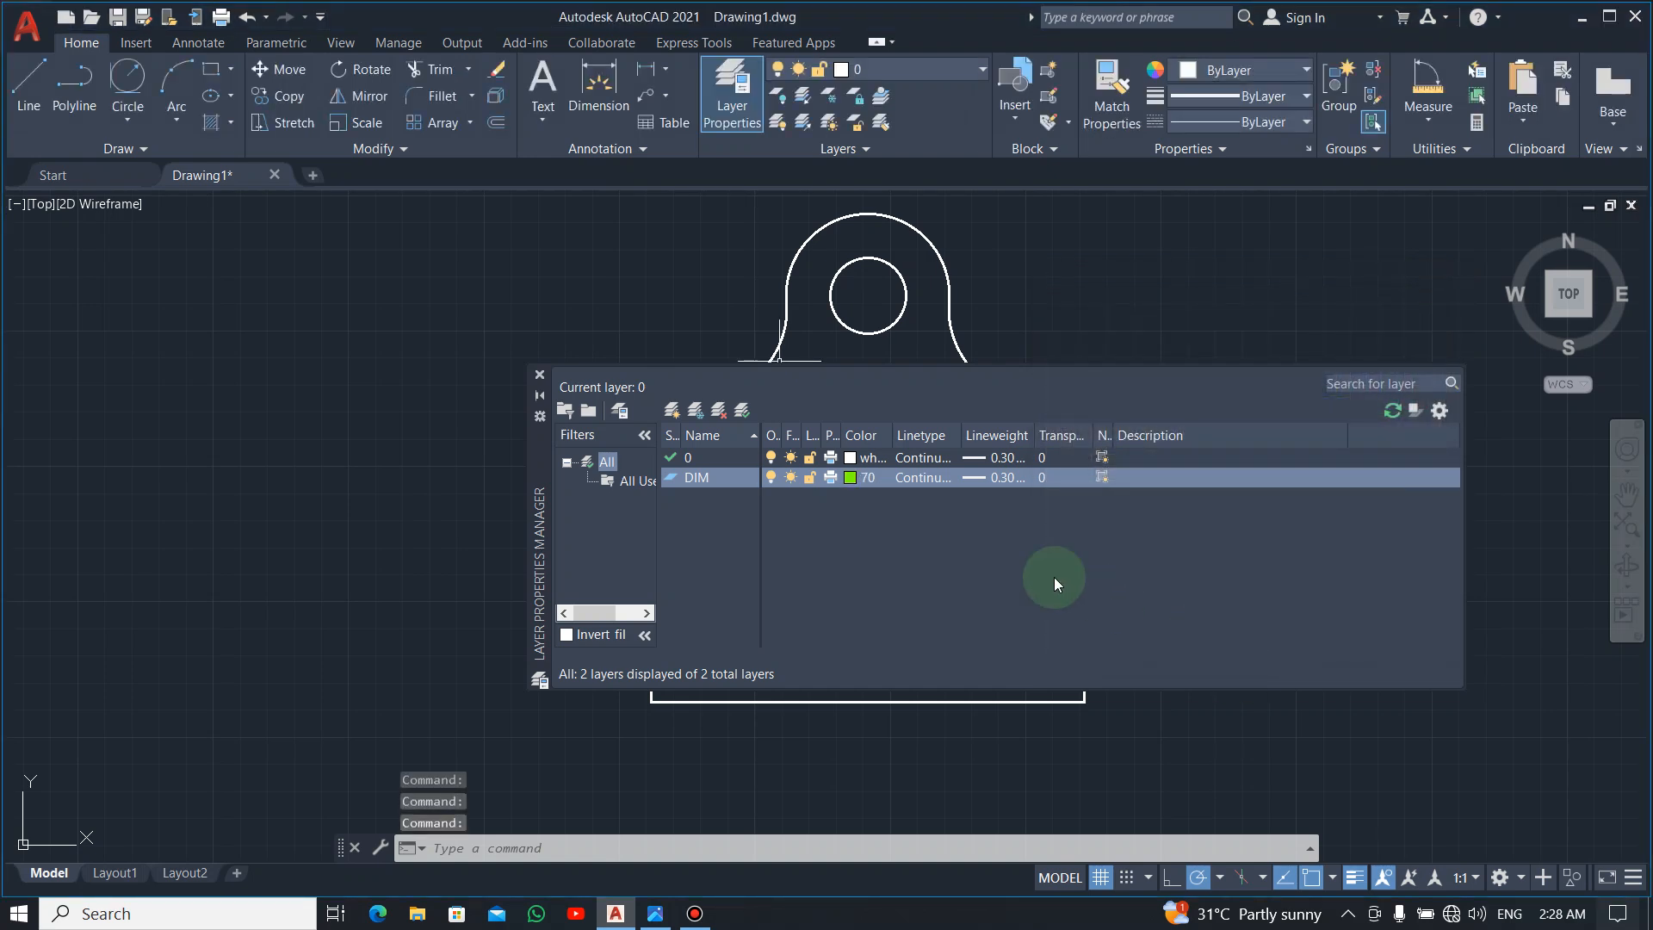
left_click(1001, 478)
scroll(792, 348, "up", 1)
left_click(793, 358)
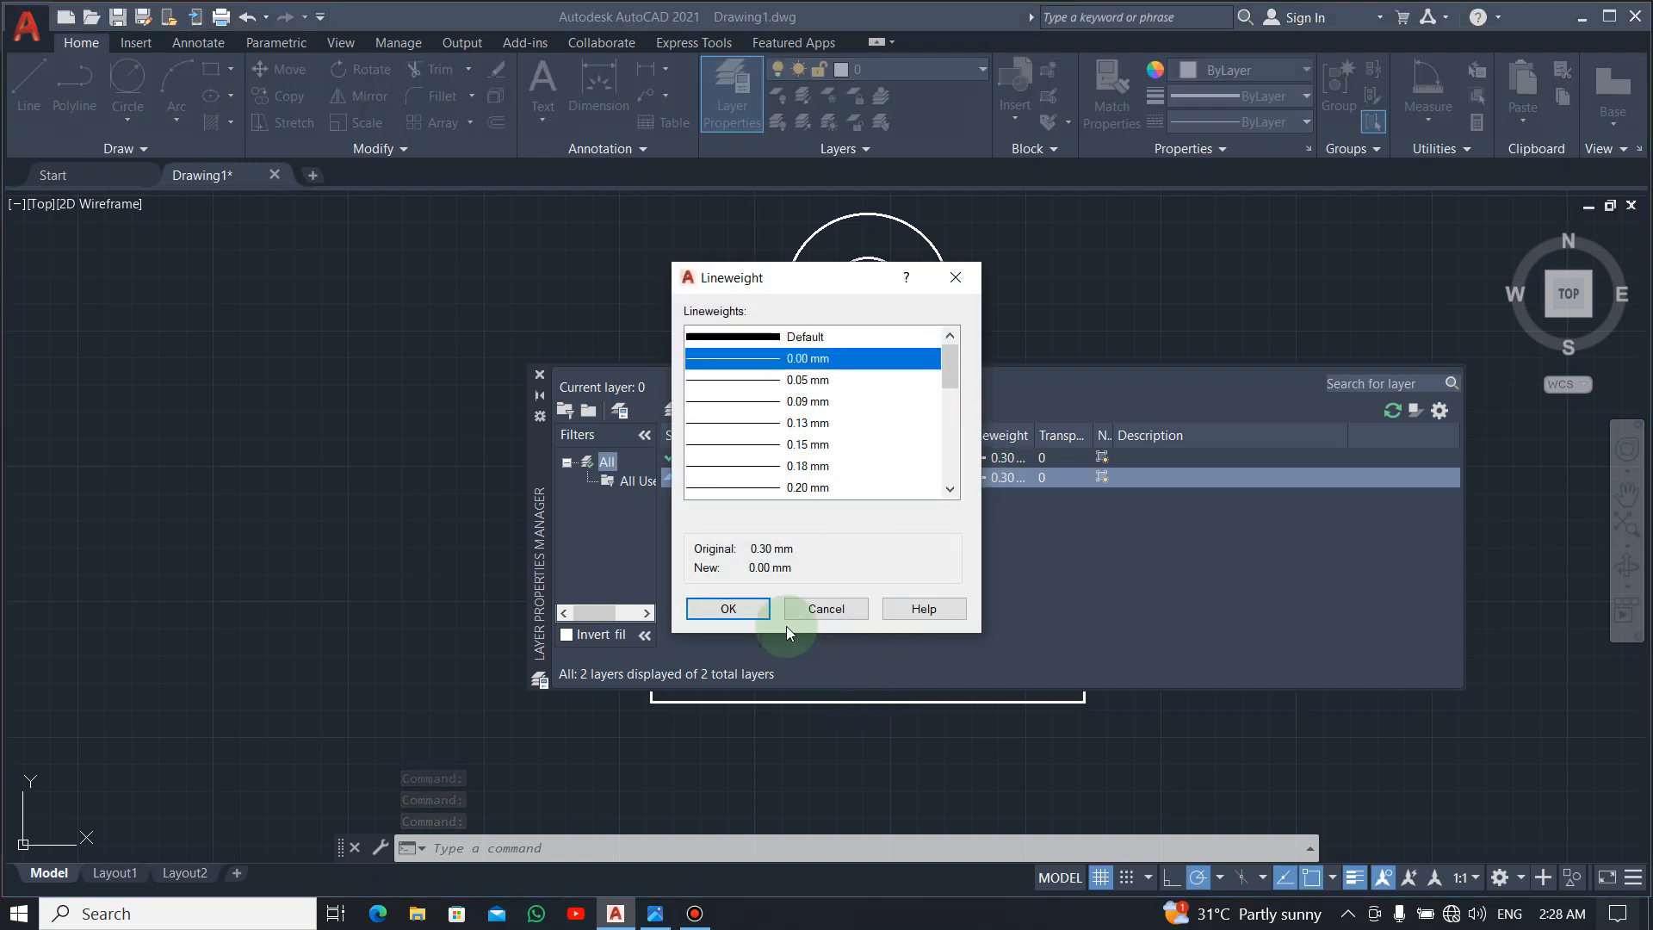
left_click(731, 607)
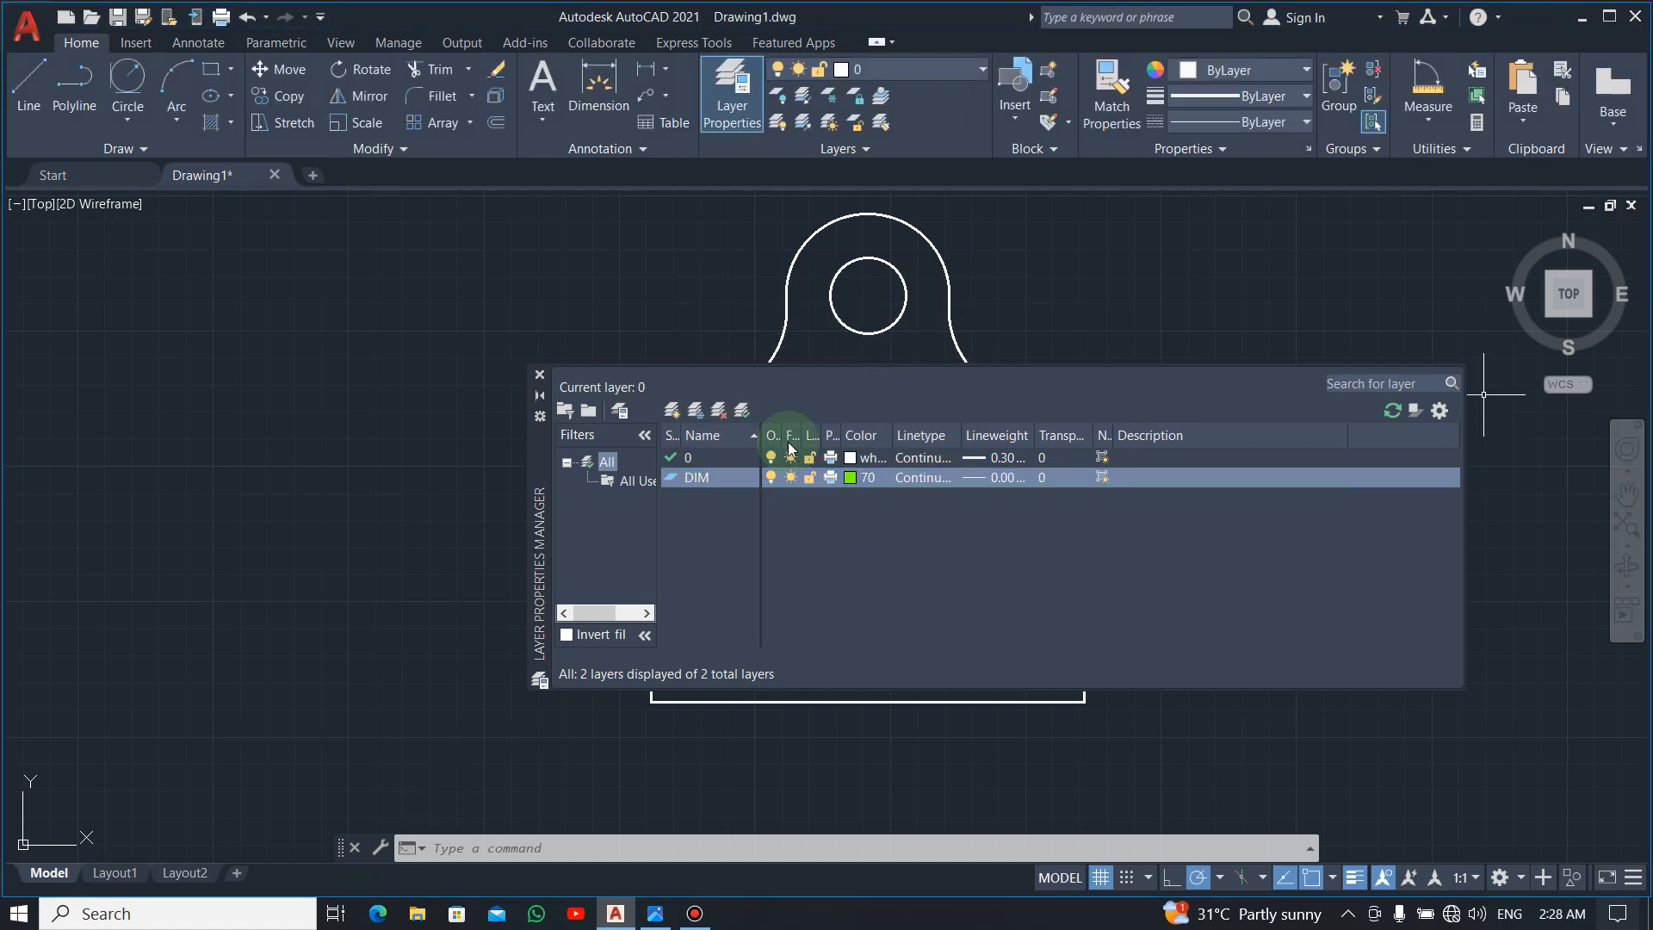
left_click(539, 375)
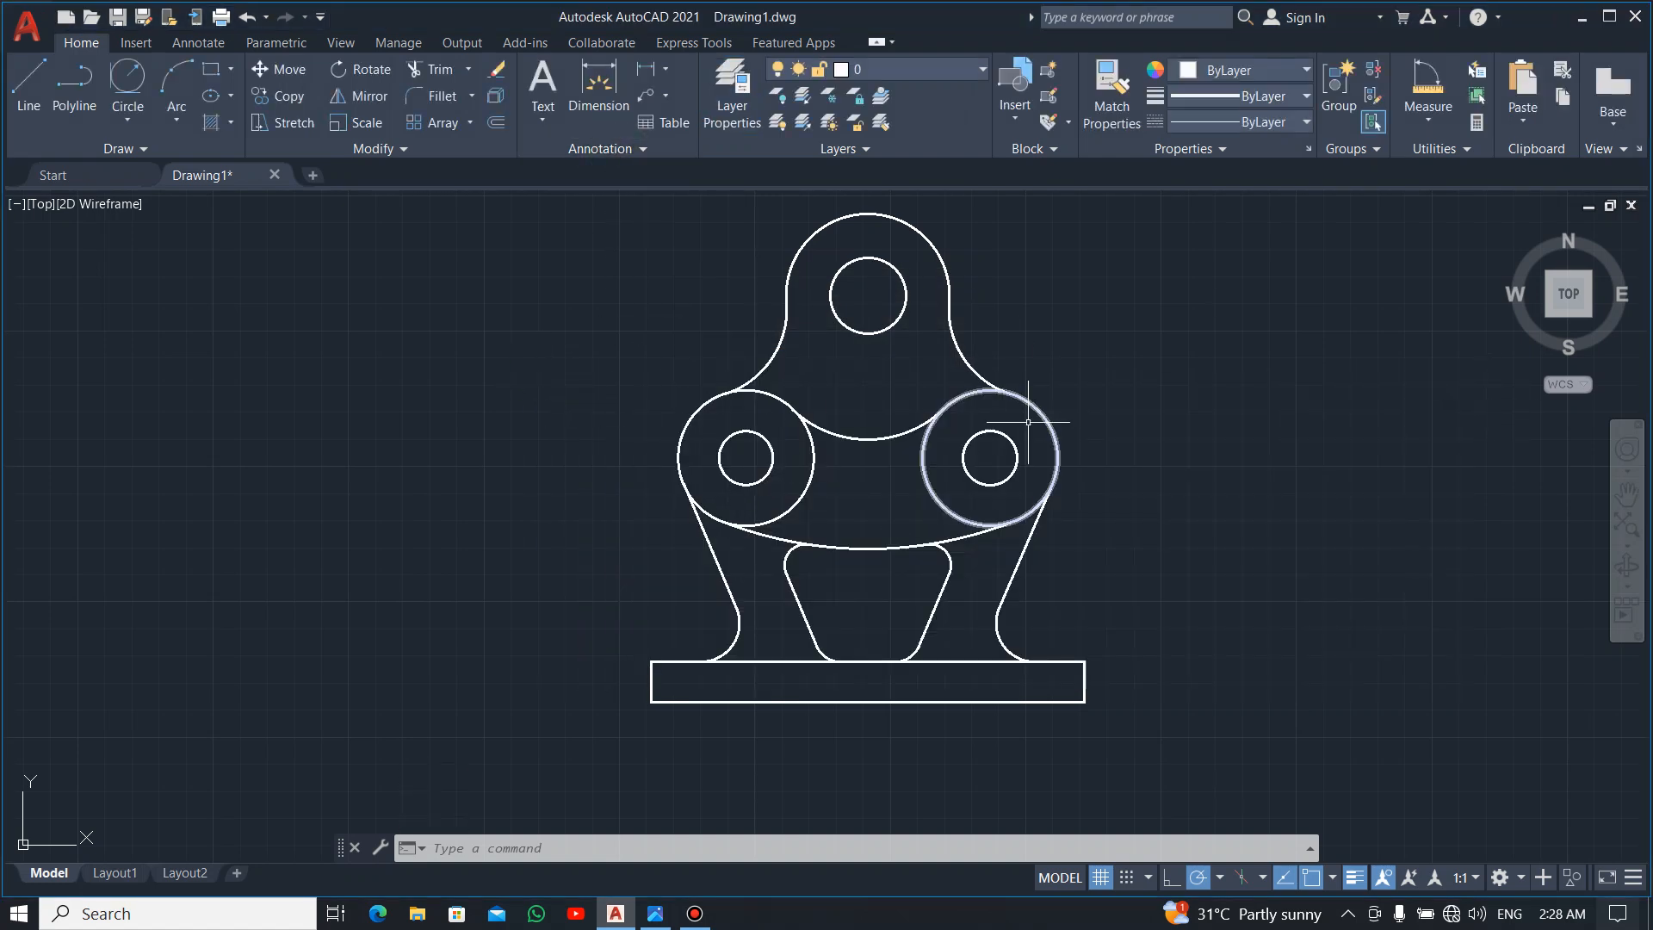
Add a linear dimension for the full width of the base plate, placed just below its lower edge.
left_click(194, 52)
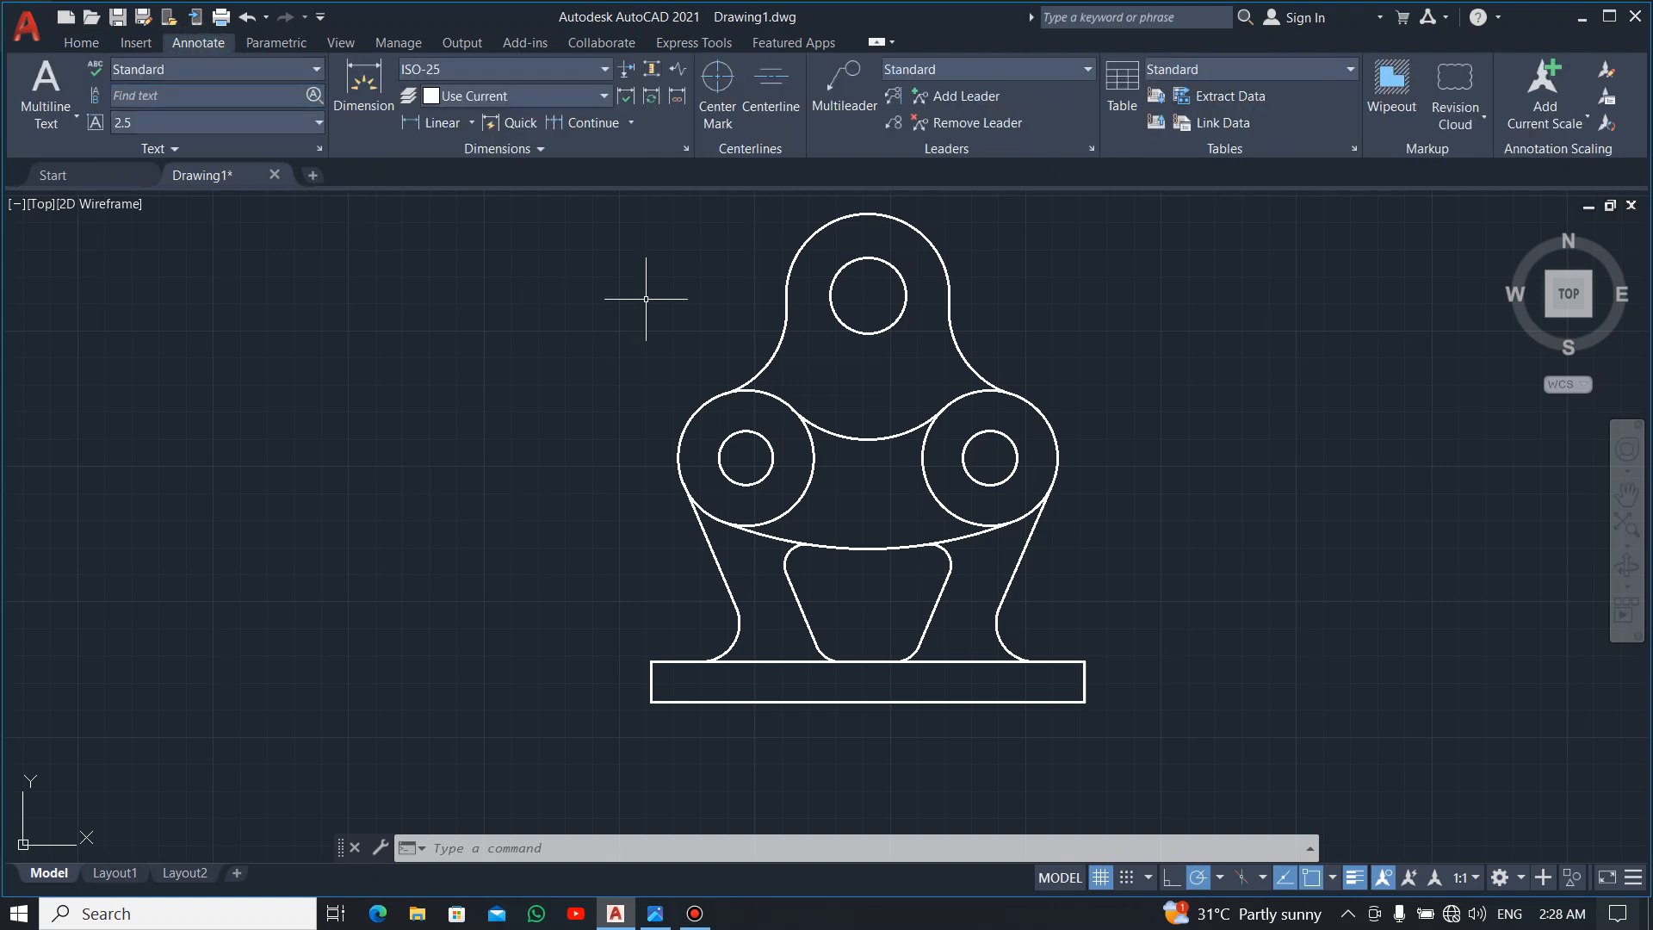
left_click(439, 131)
left_click(432, 126)
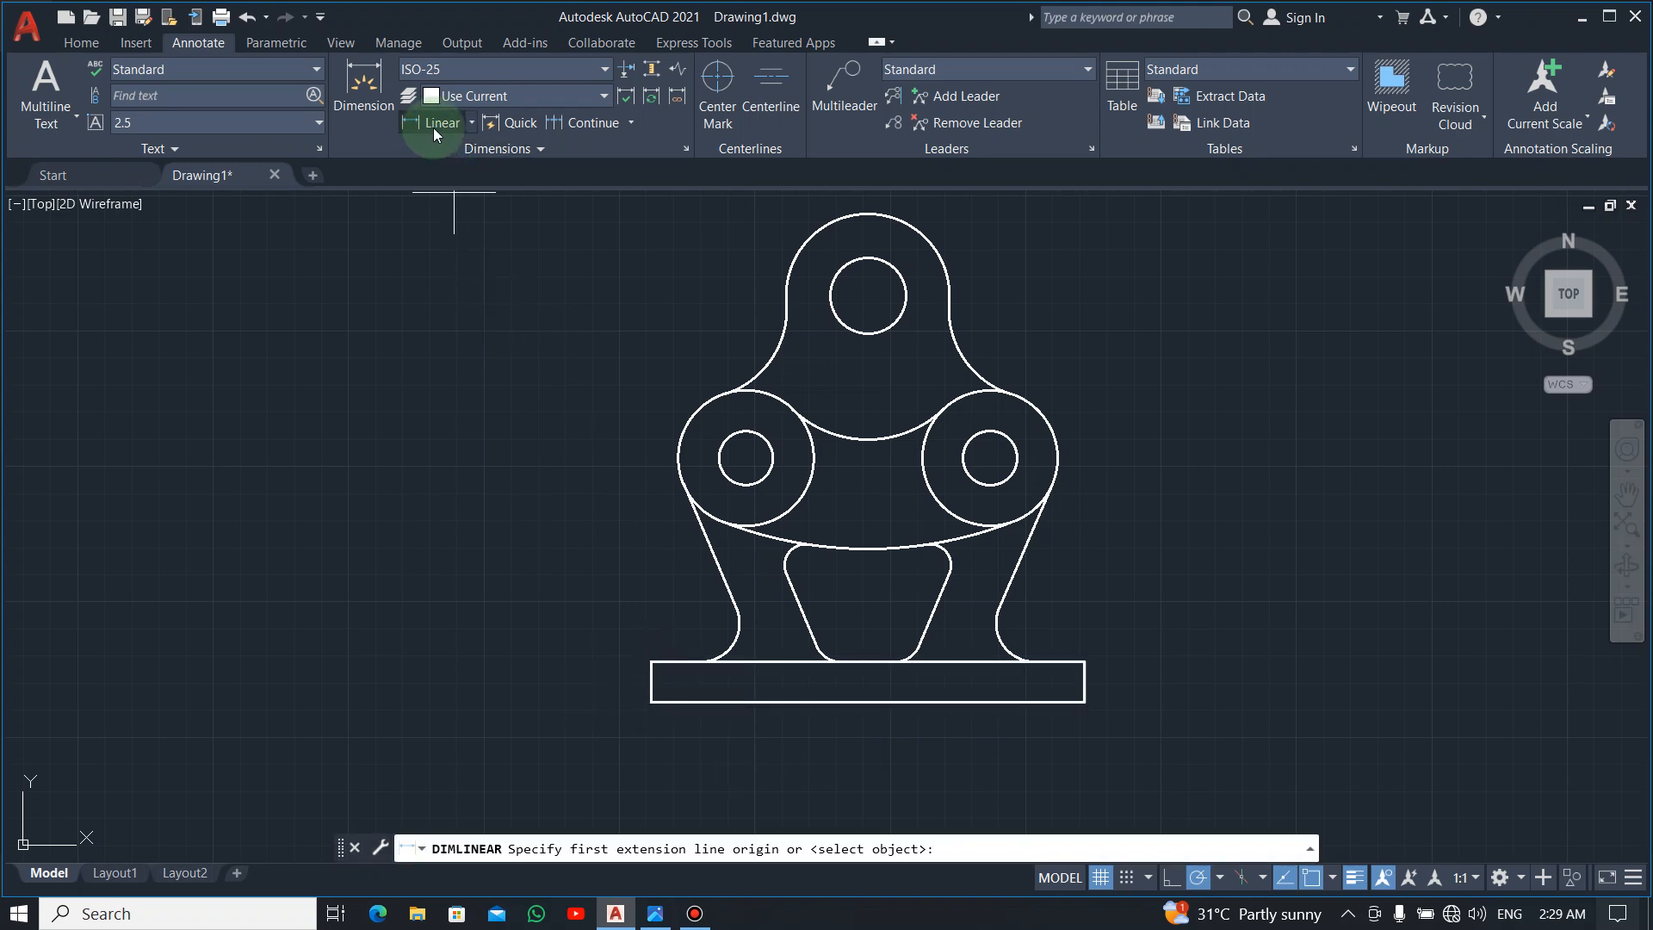
left_click(651, 702)
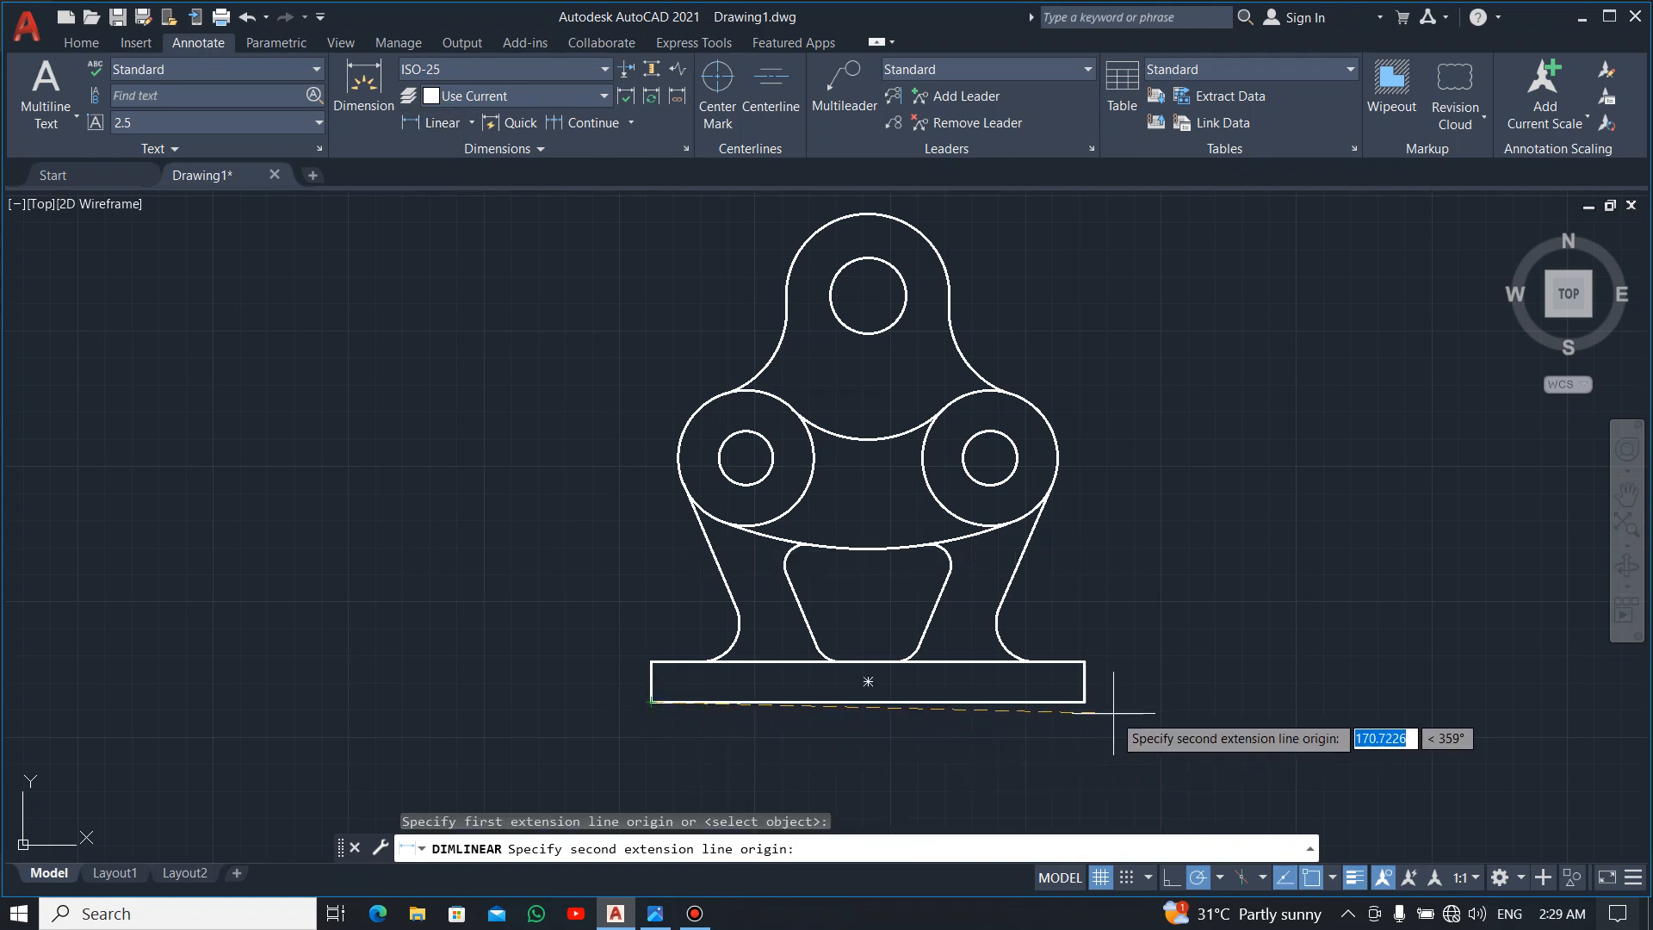
left_click(1084, 701)
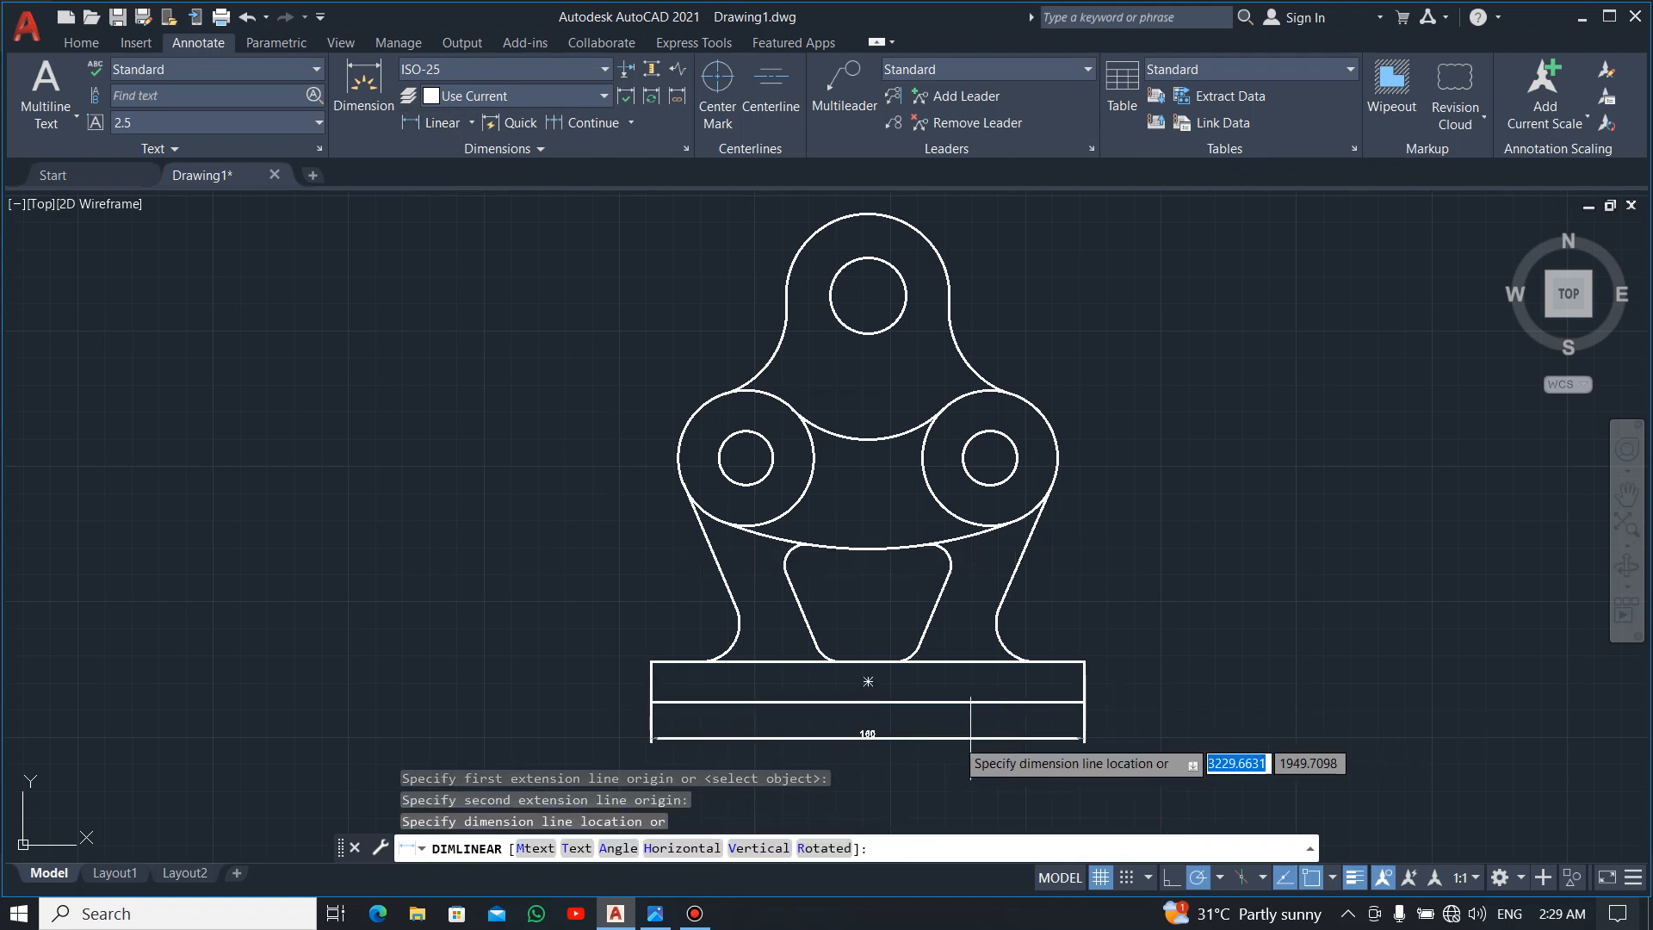
left_click(870, 743)
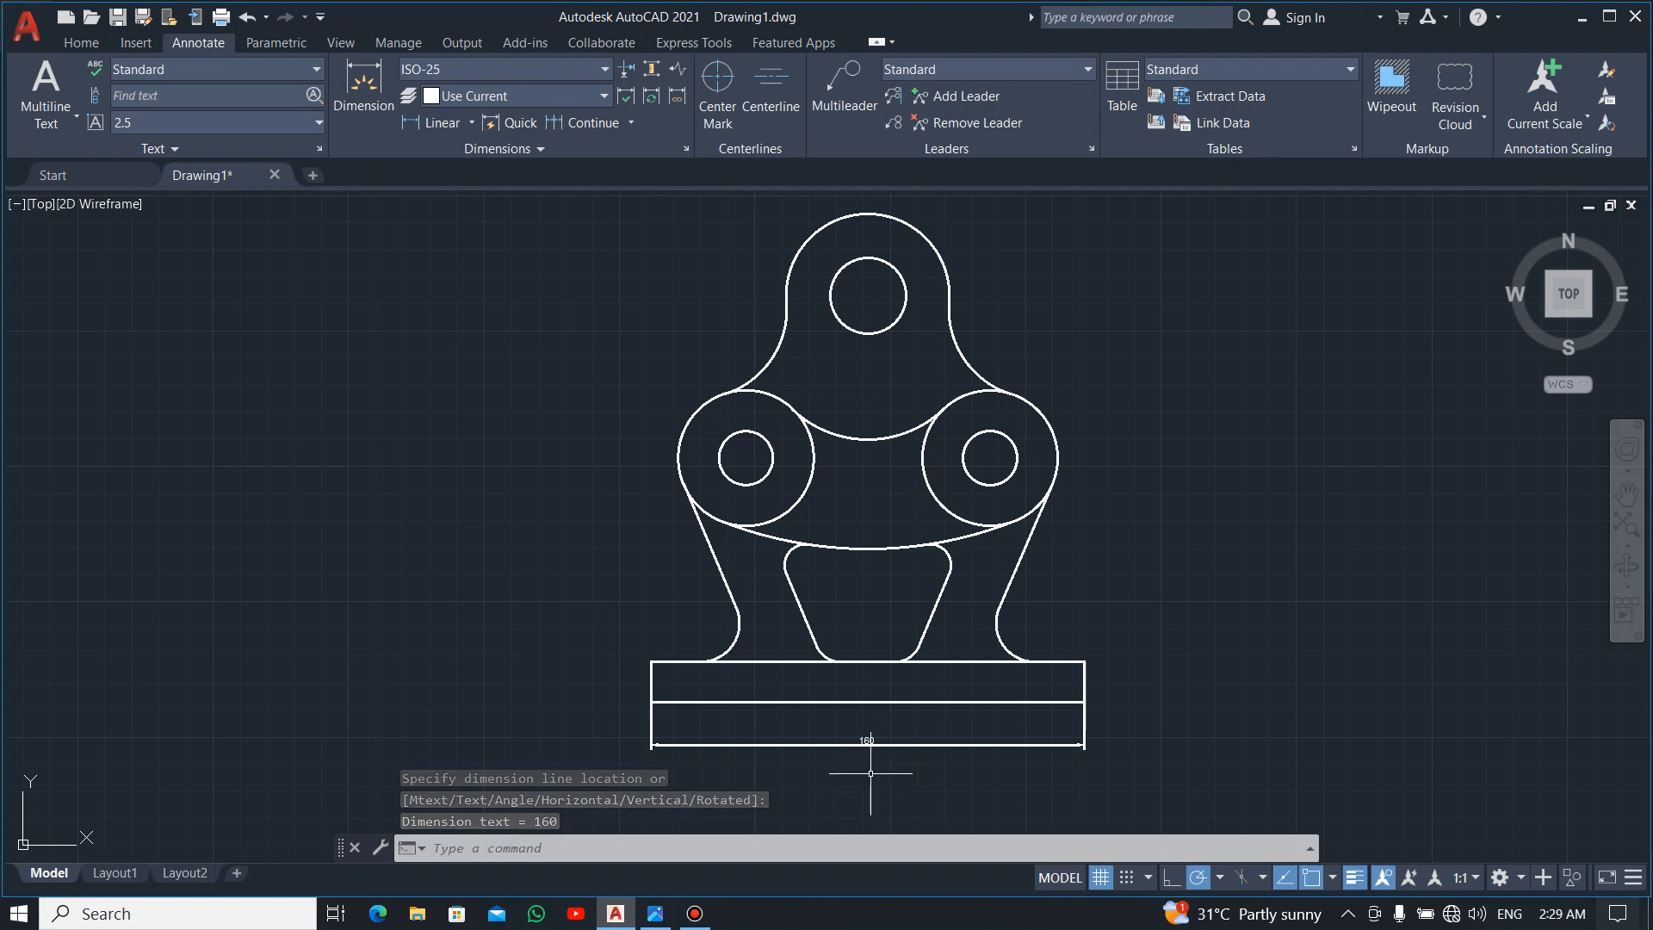
Modify the ISO-25 dimension style to use an arrow size of 4.
left_click(685, 150)
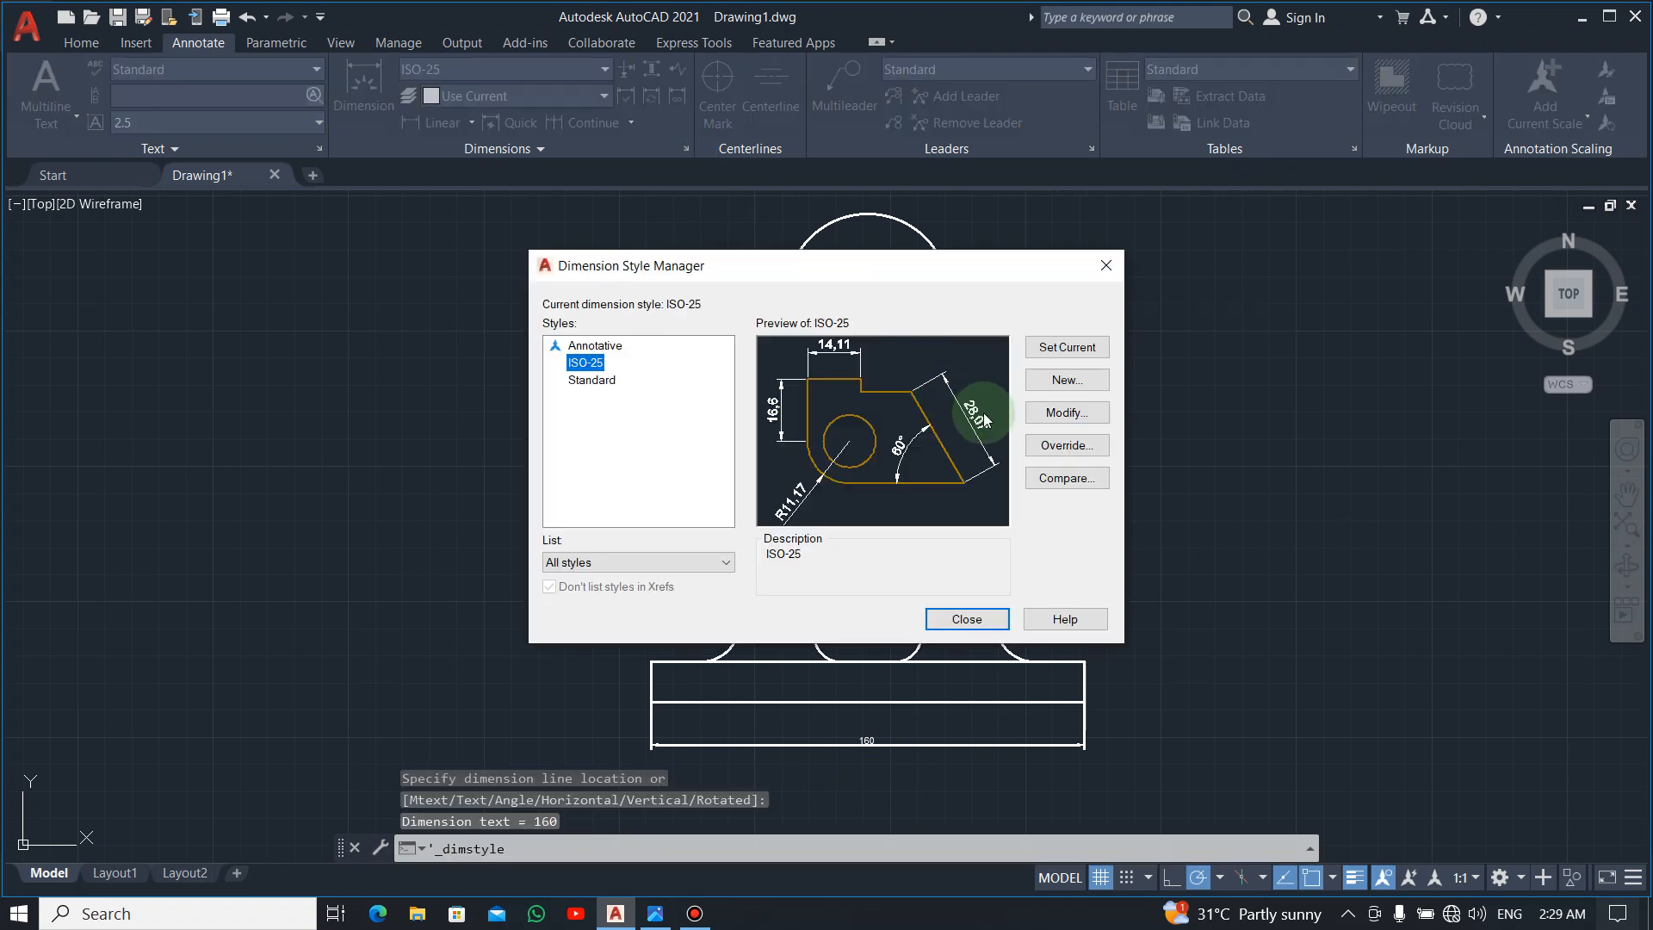
left_click(1107, 264)
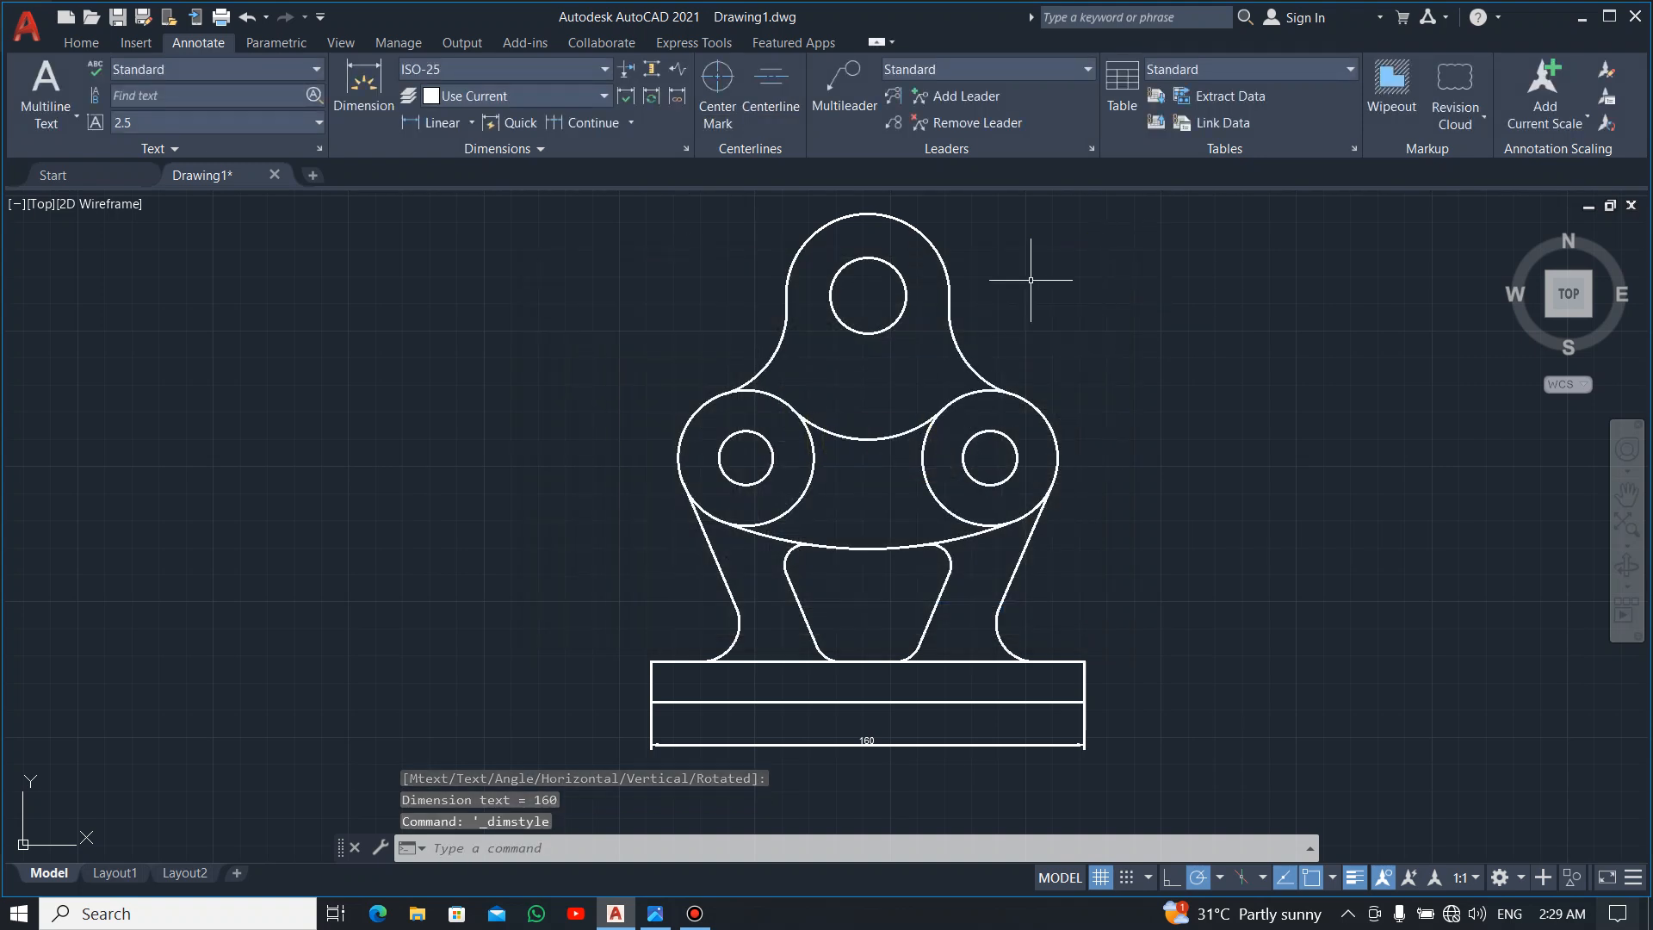
left_click(687, 148)
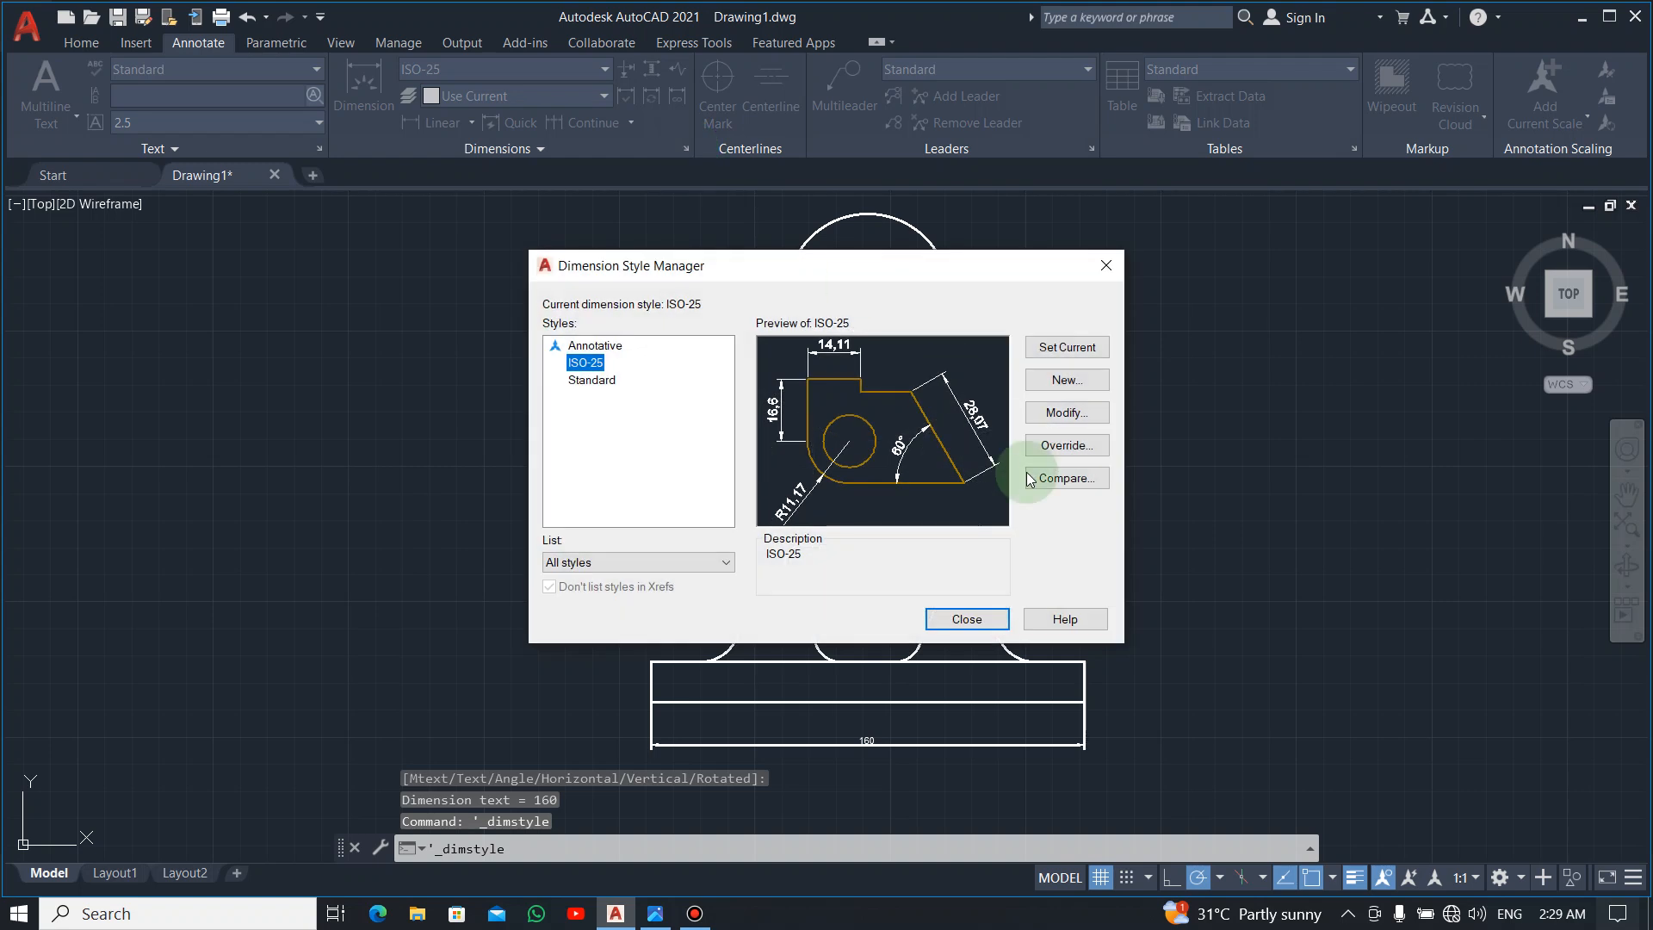
left_click(1082, 415)
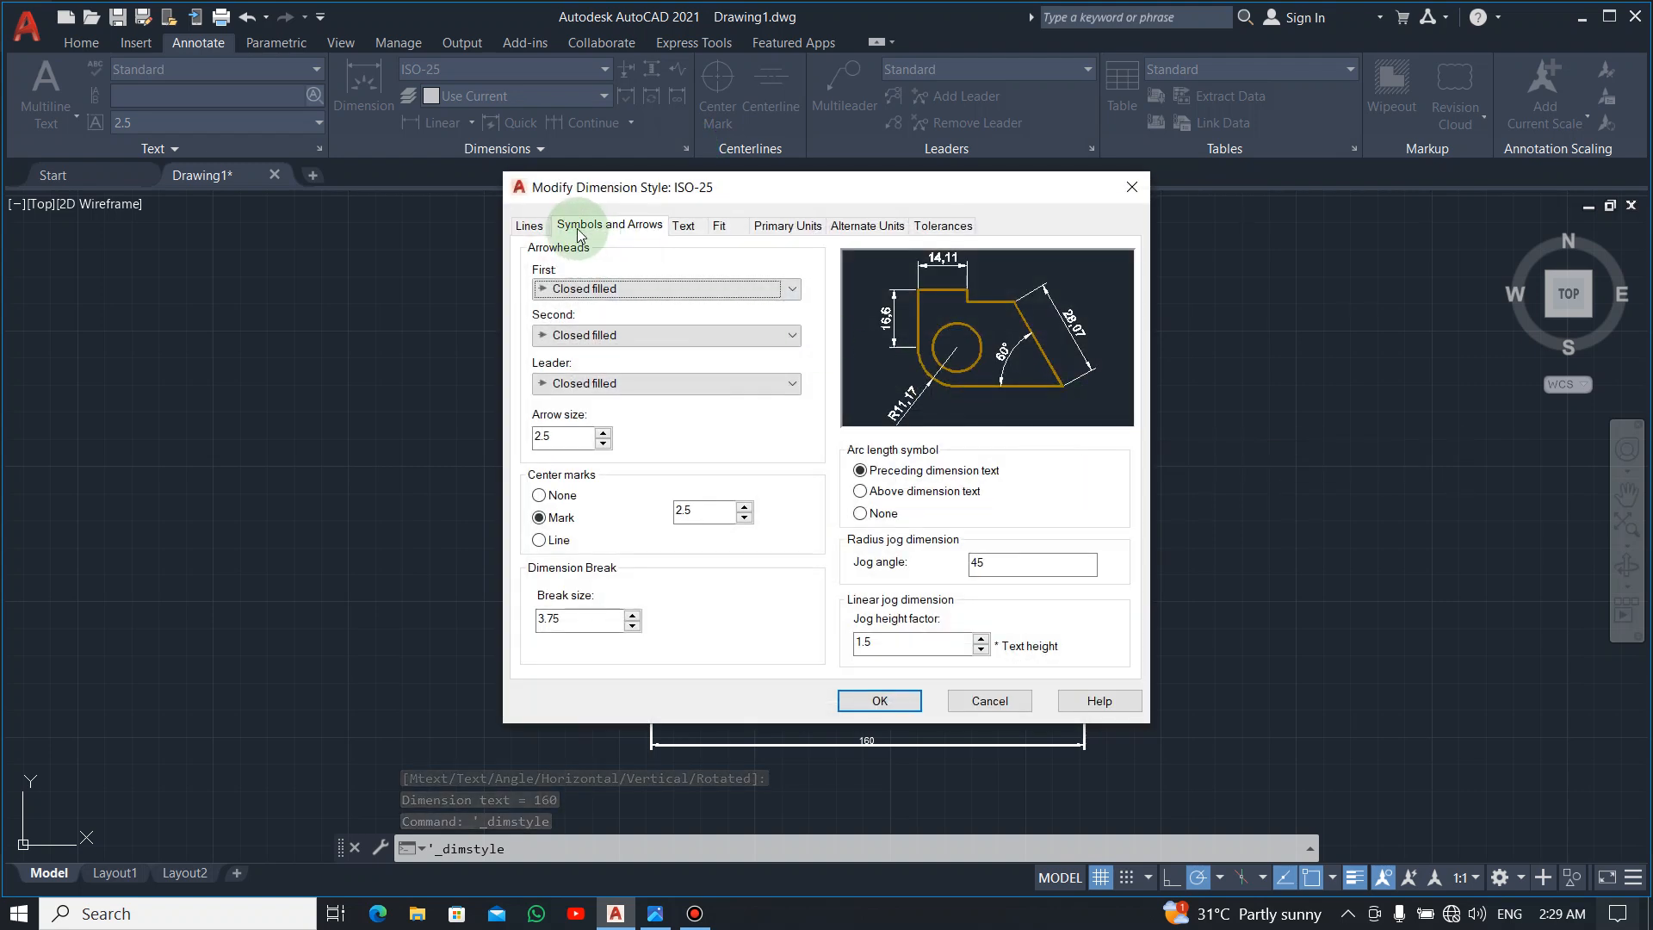
left_click(578, 441)
left_click_drag(577, 440, 512, 449)
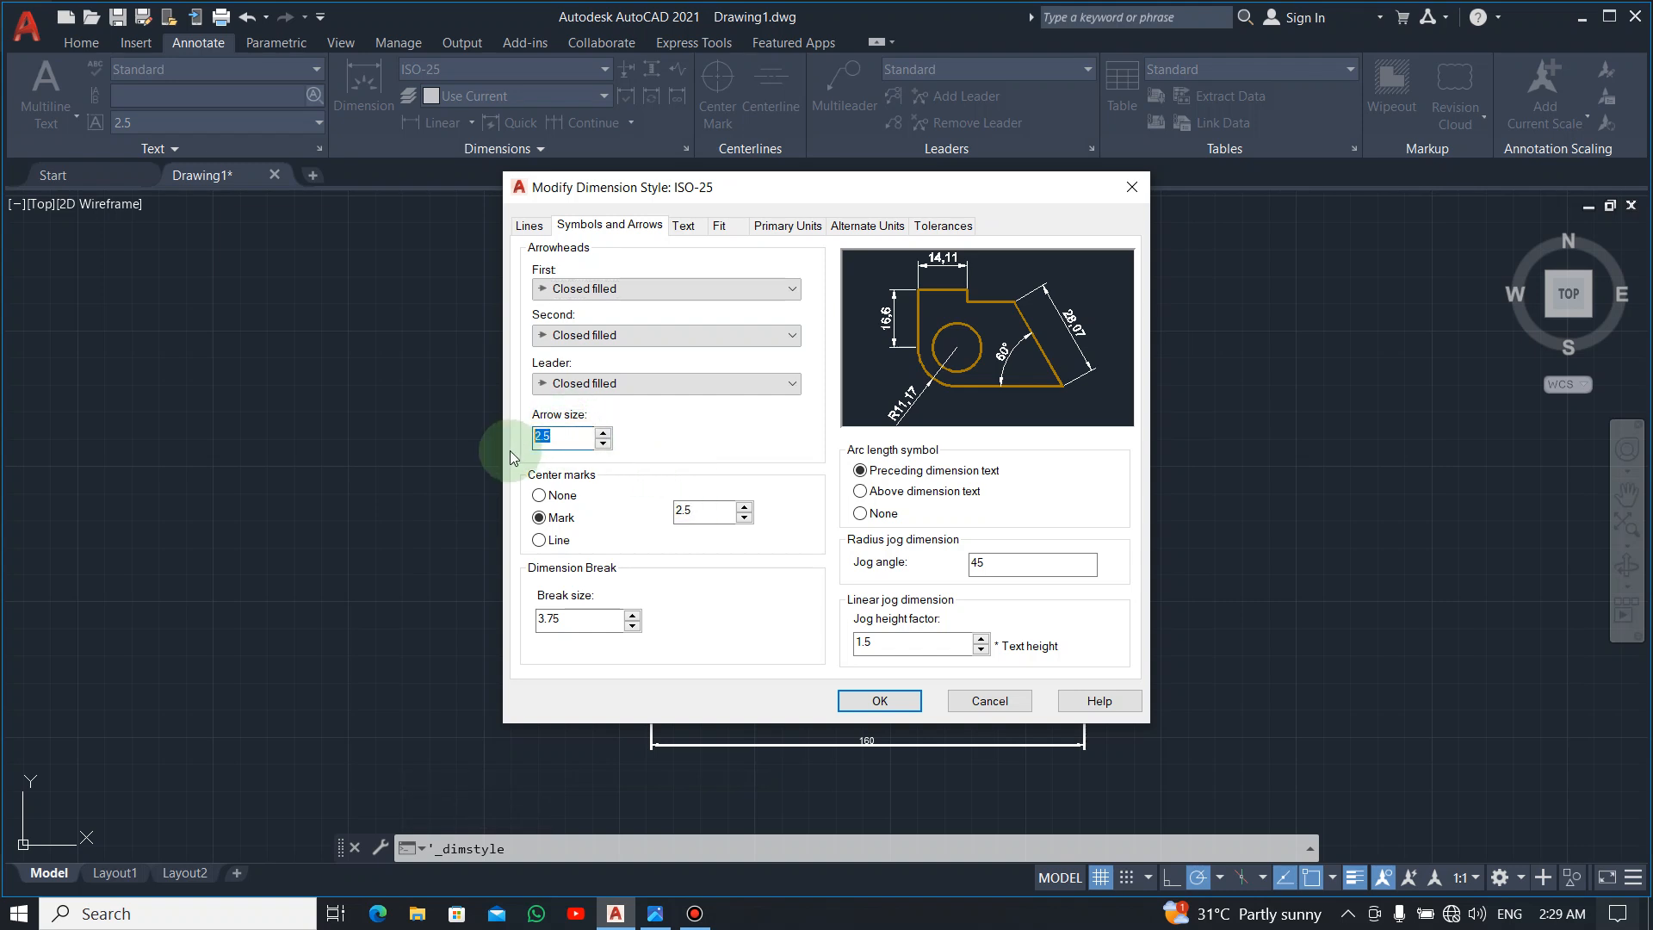
type("4")
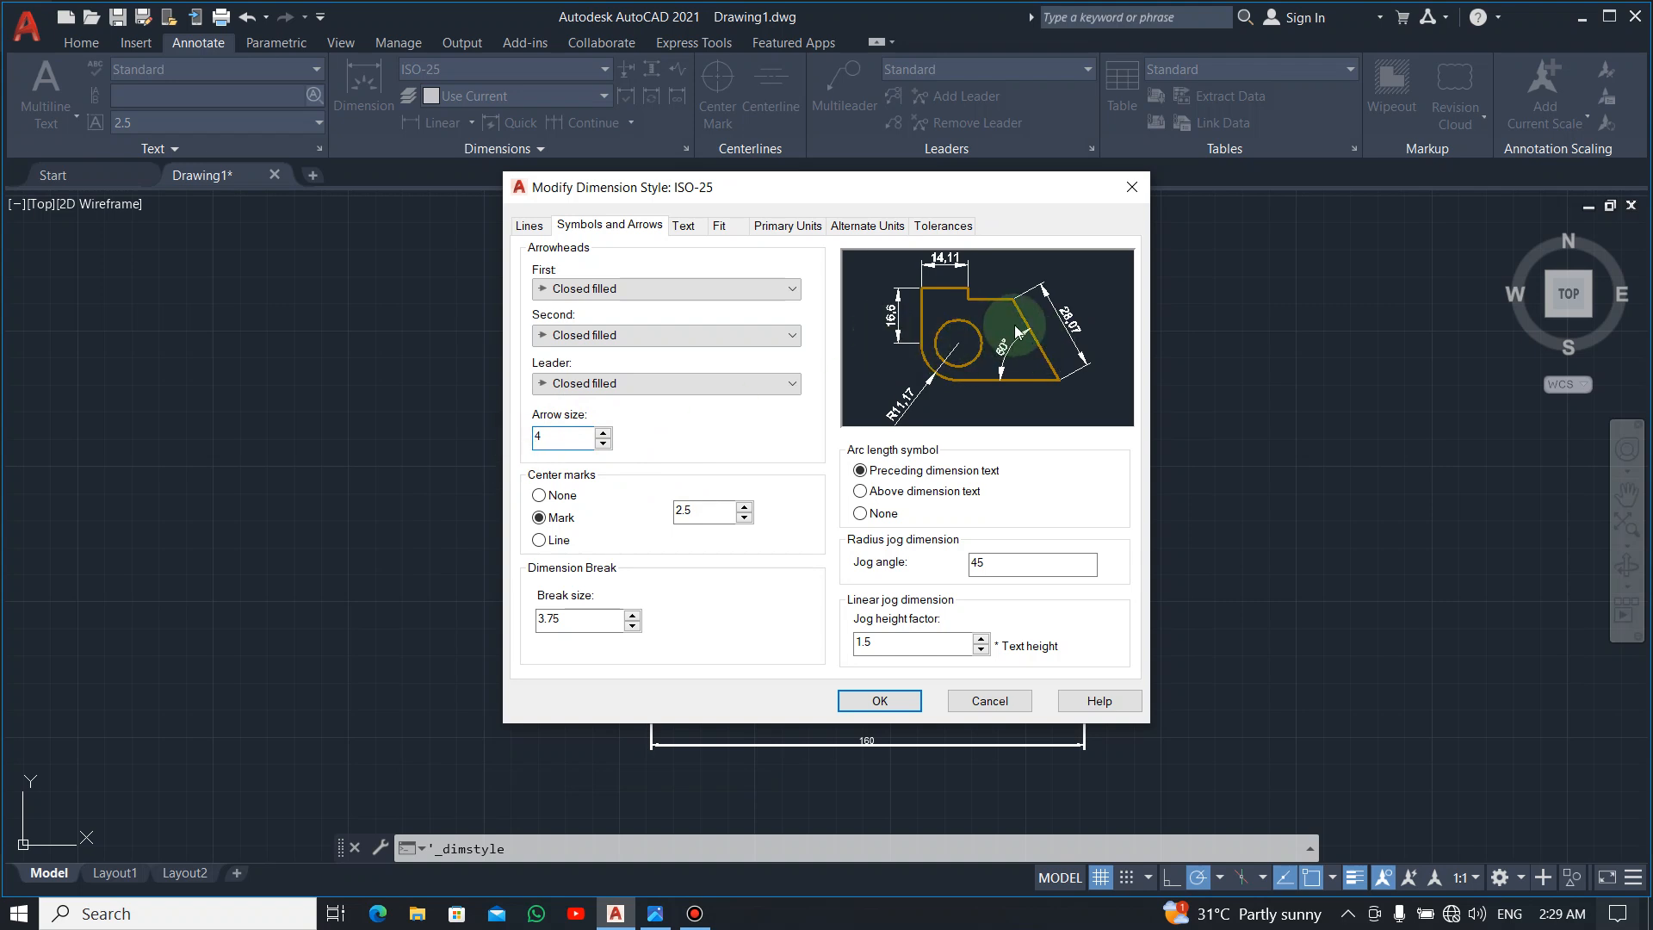
Set the ISO-25 dimension text height to 5 and apply the style after checking its primary units and text settings.
left_click(685, 226)
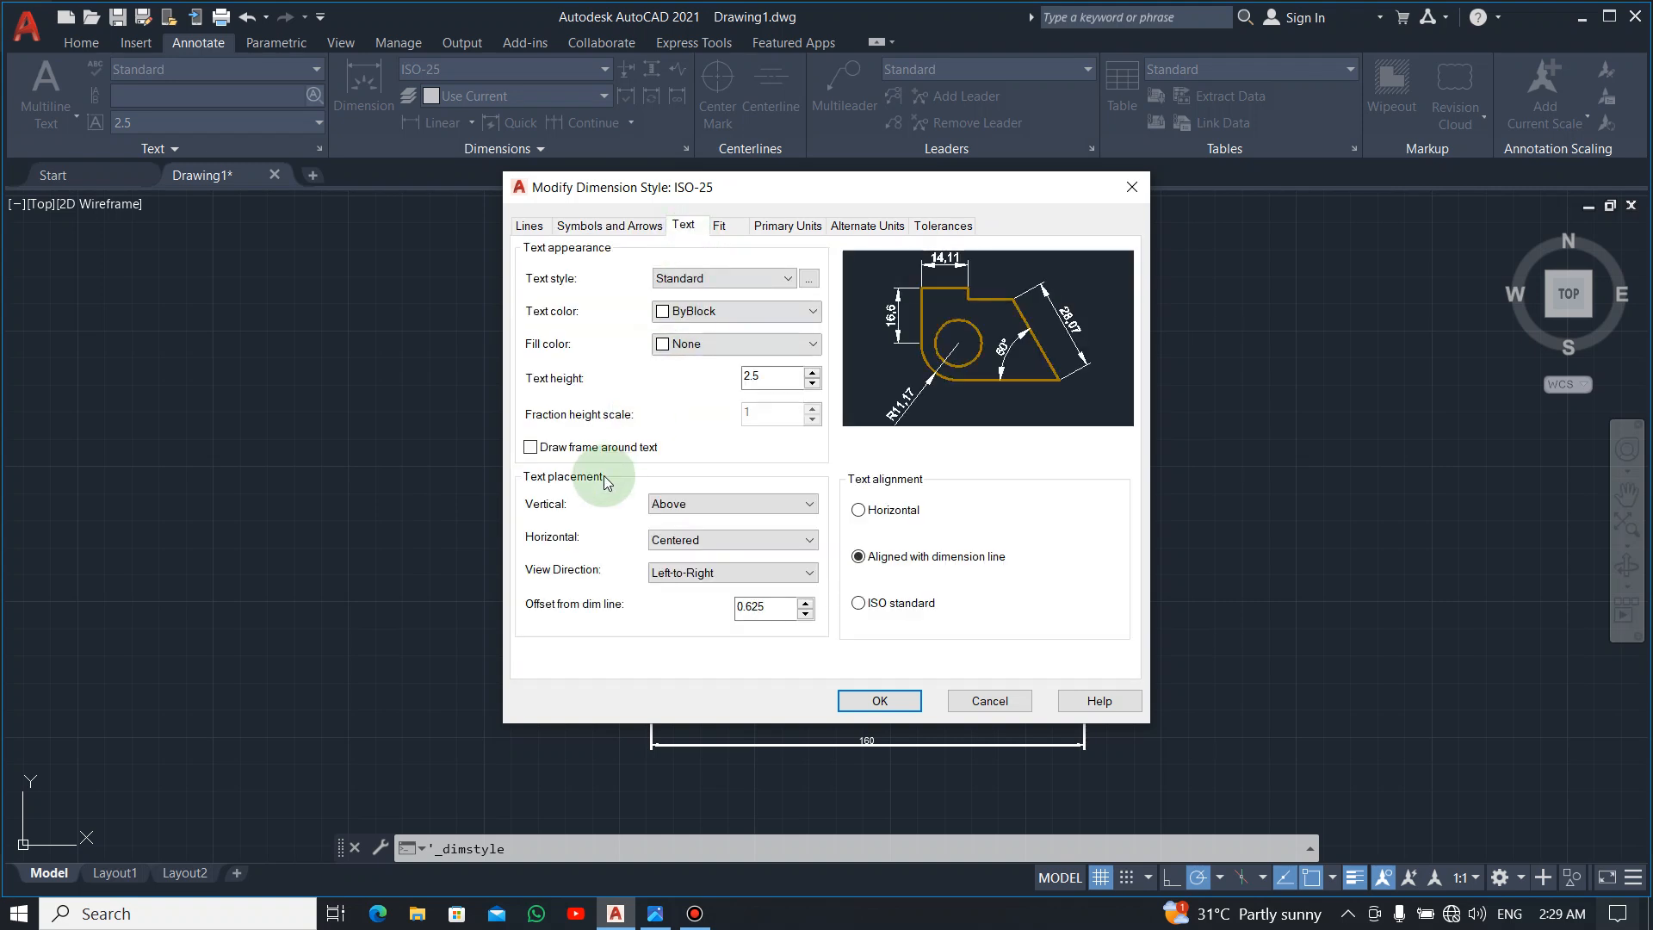
left_click_drag(773, 376, 707, 390)
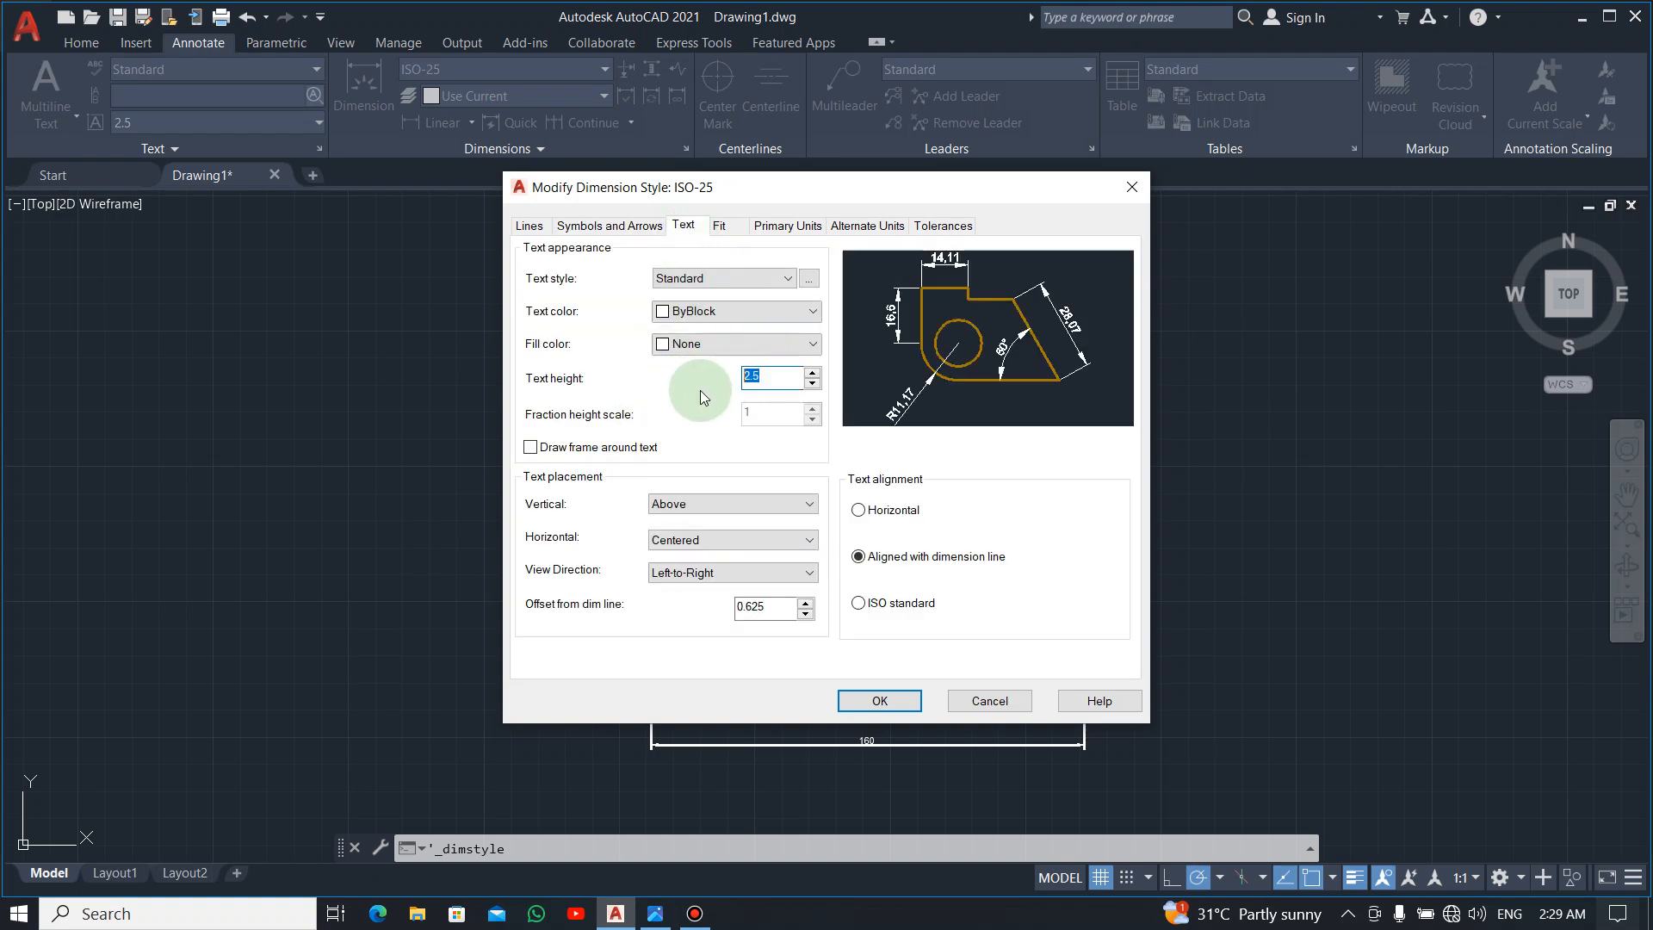
type("5")
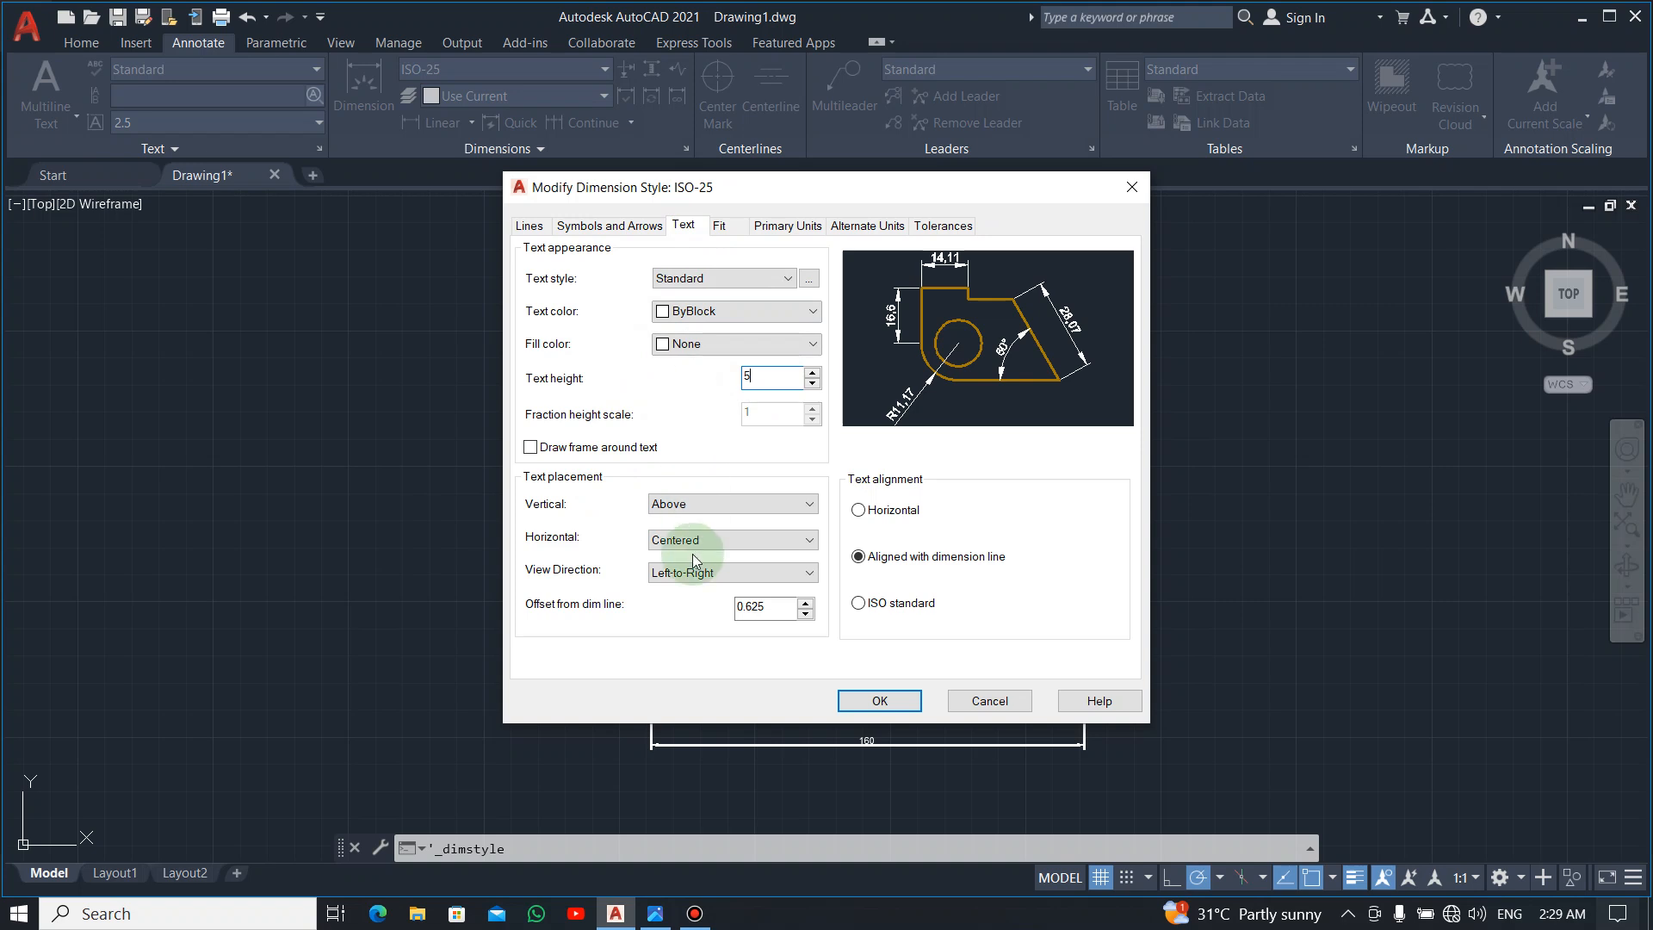
left_click(876, 702)
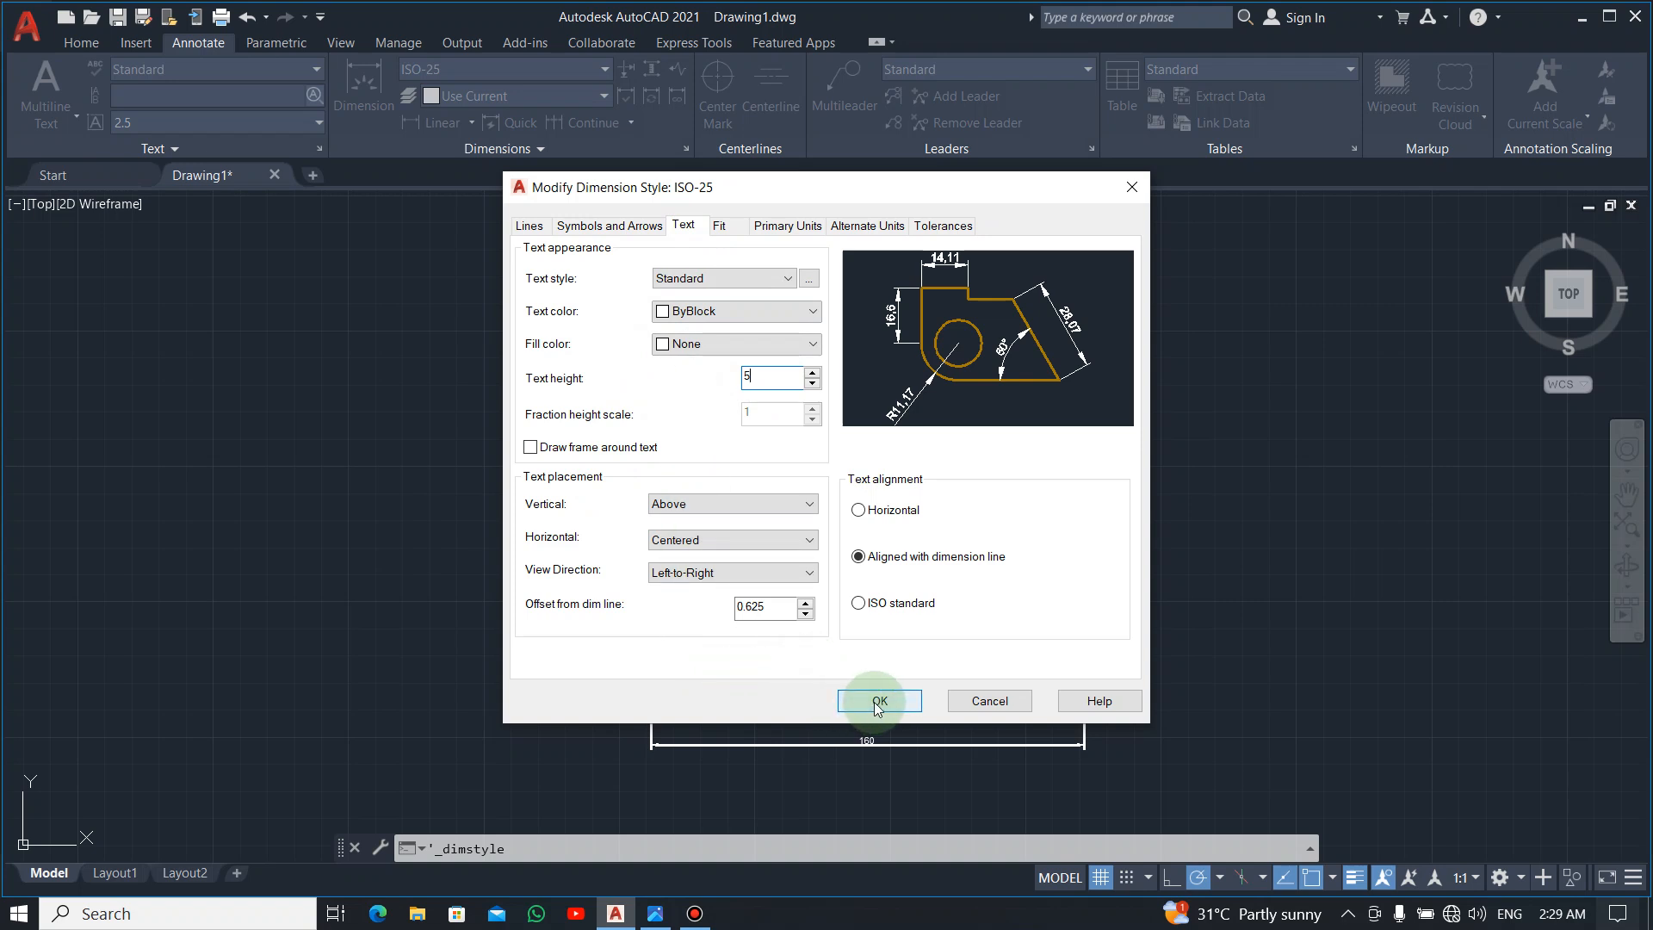
left_click(1064, 416)
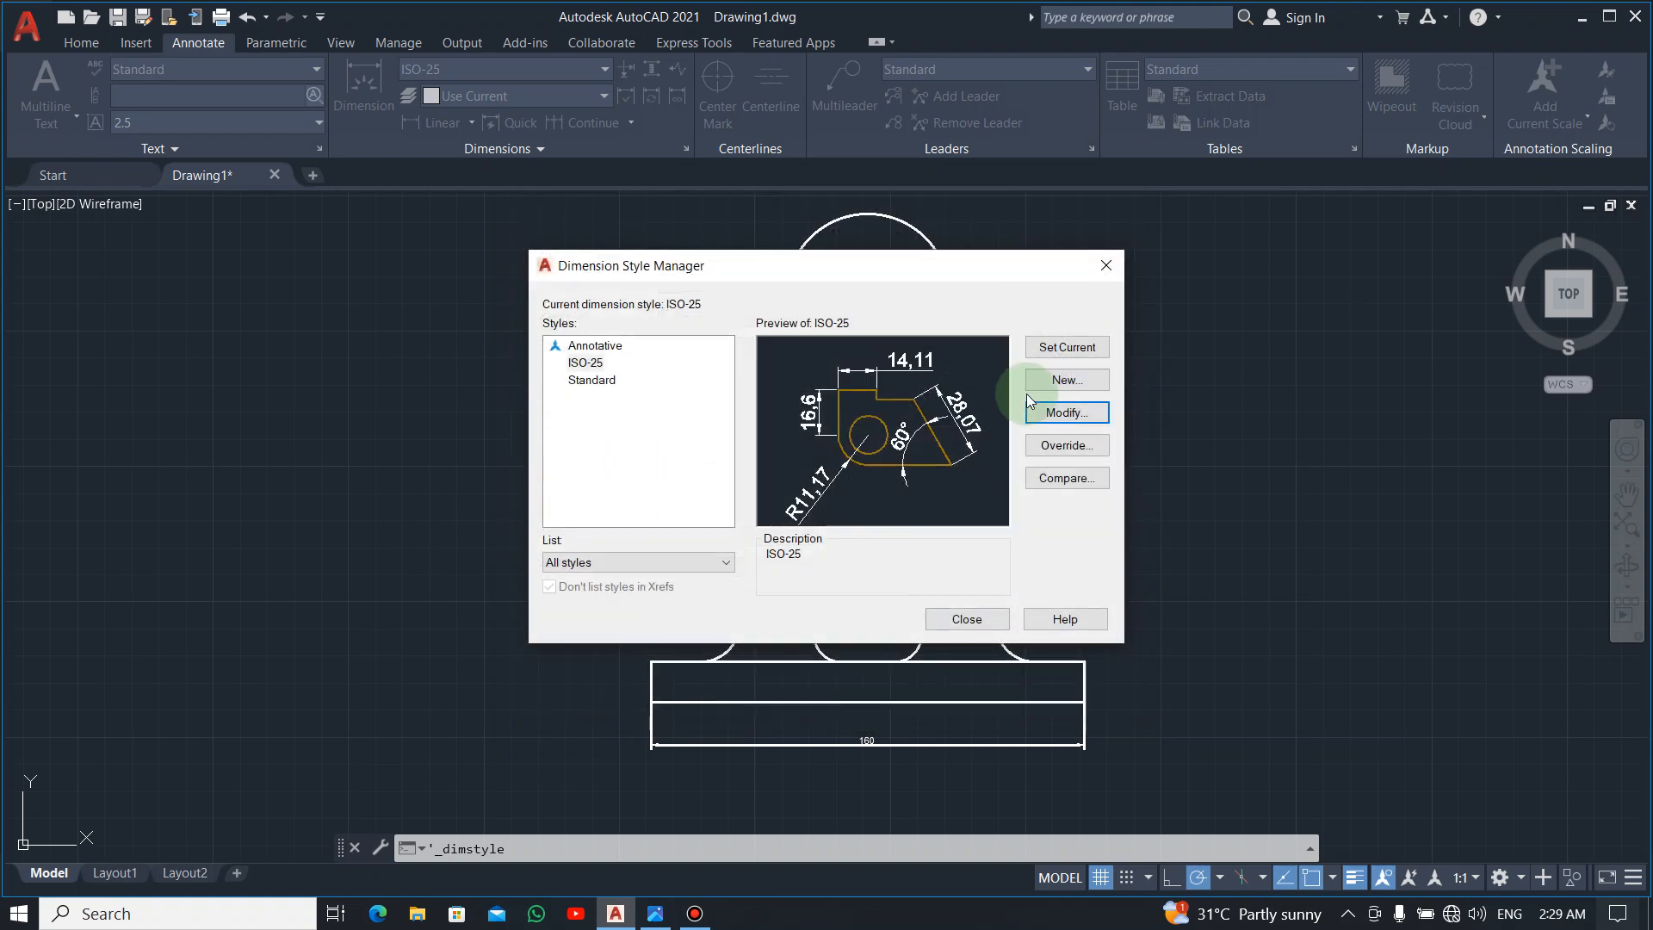
left_click(1079, 417)
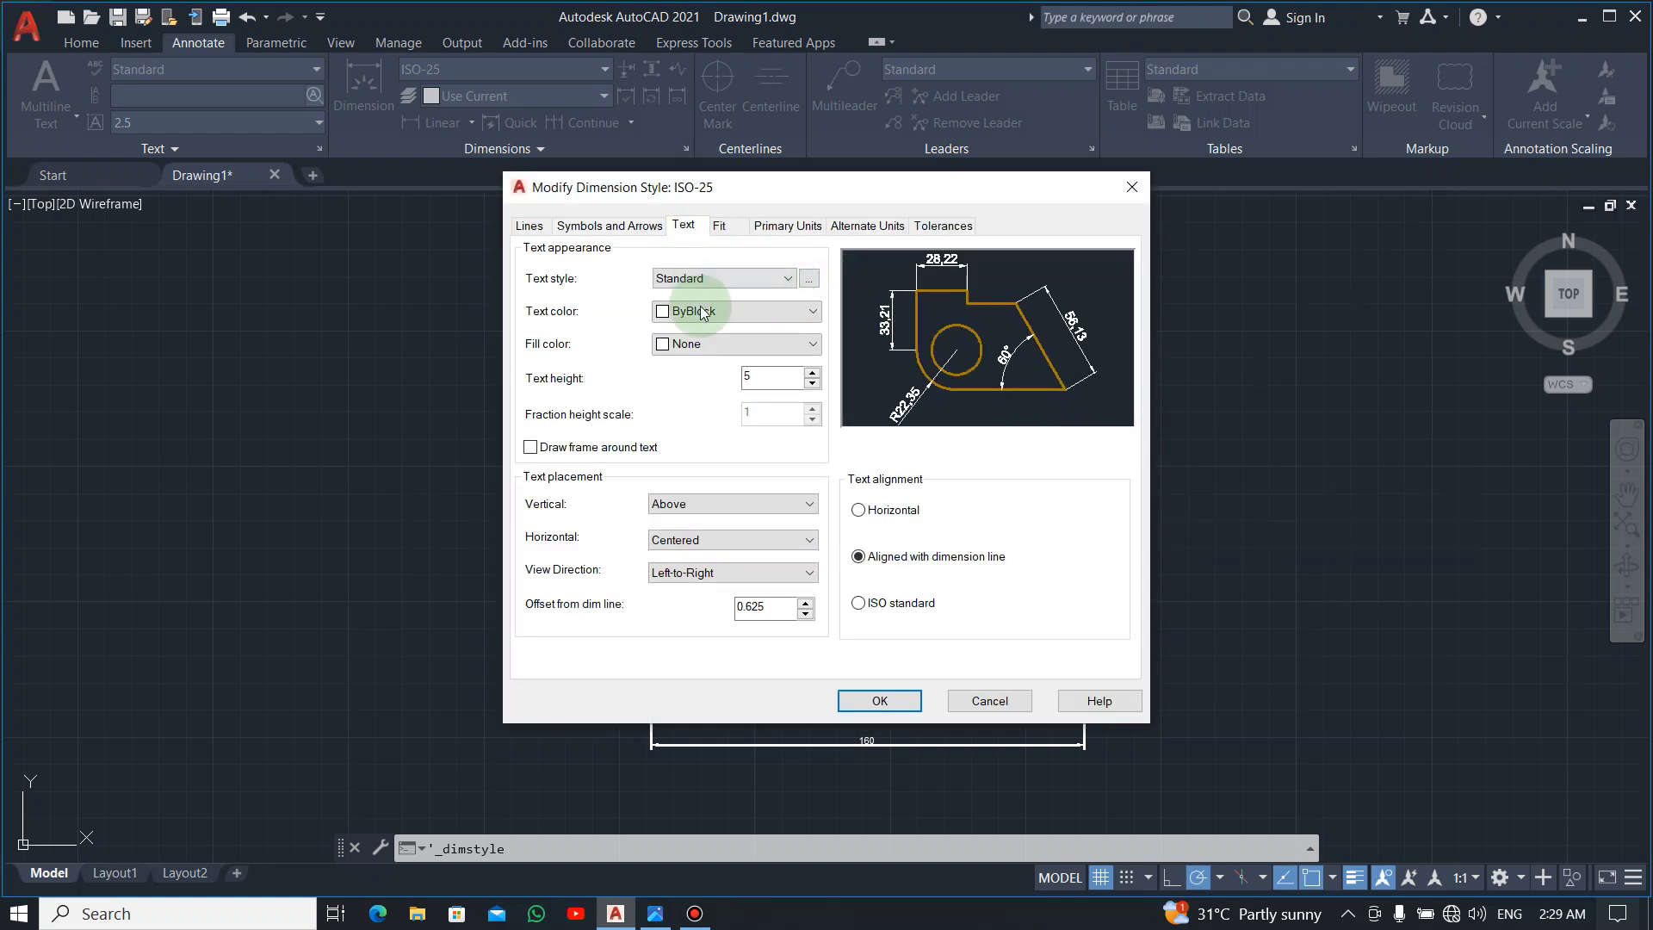
left_click(769, 225)
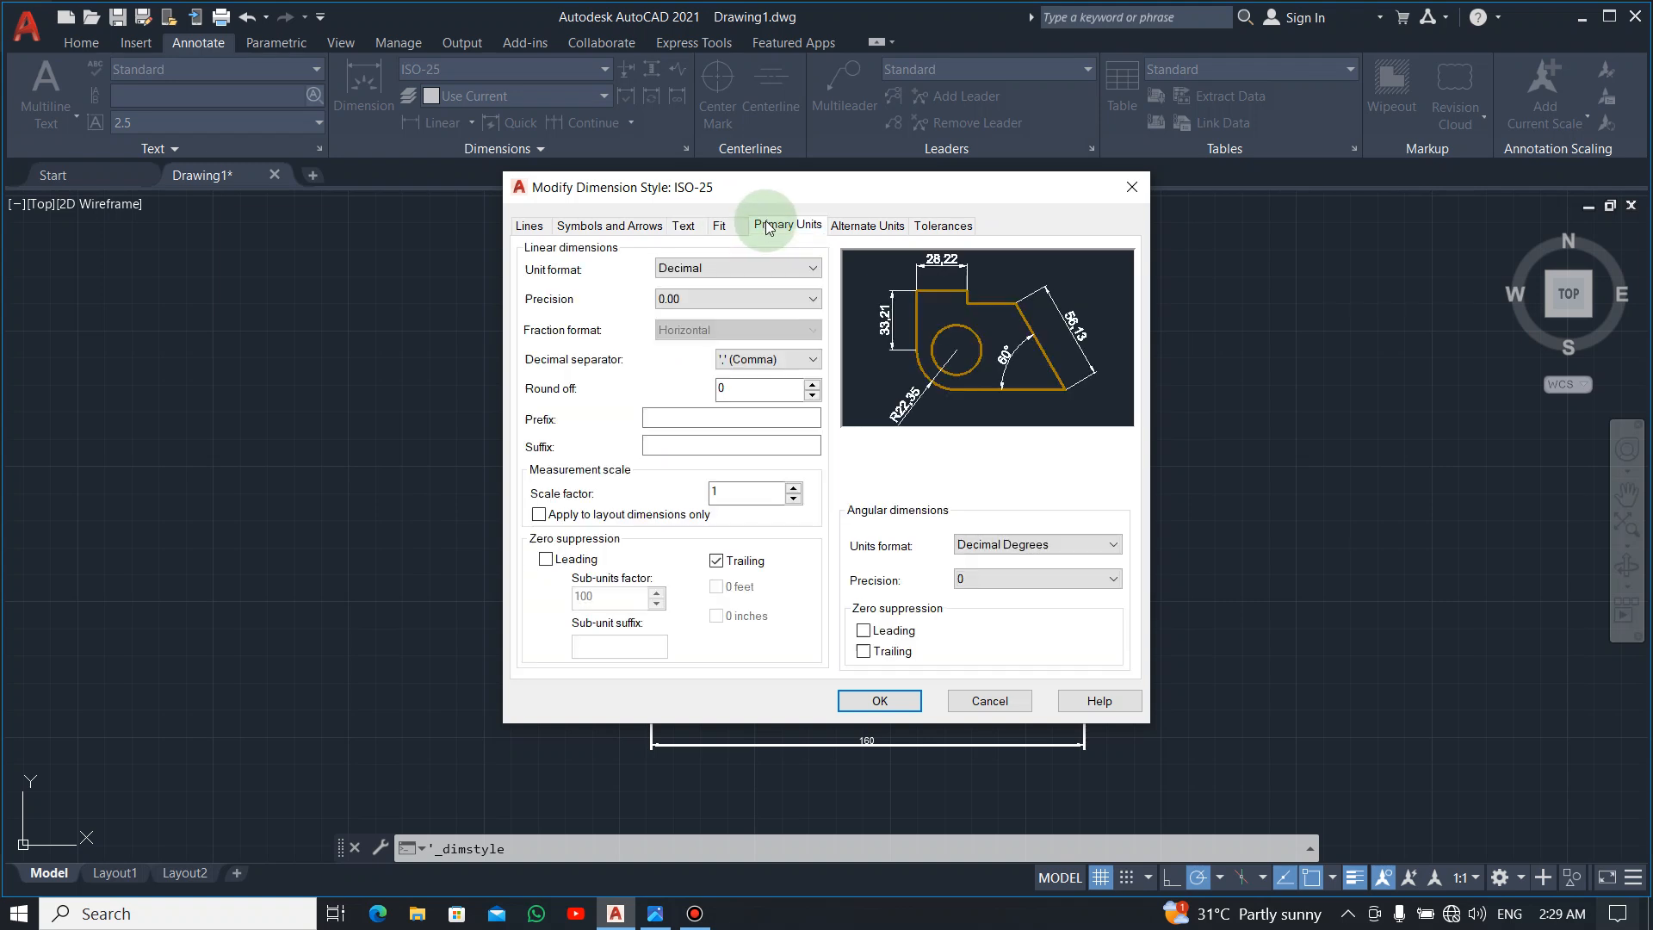
left_click(683, 227)
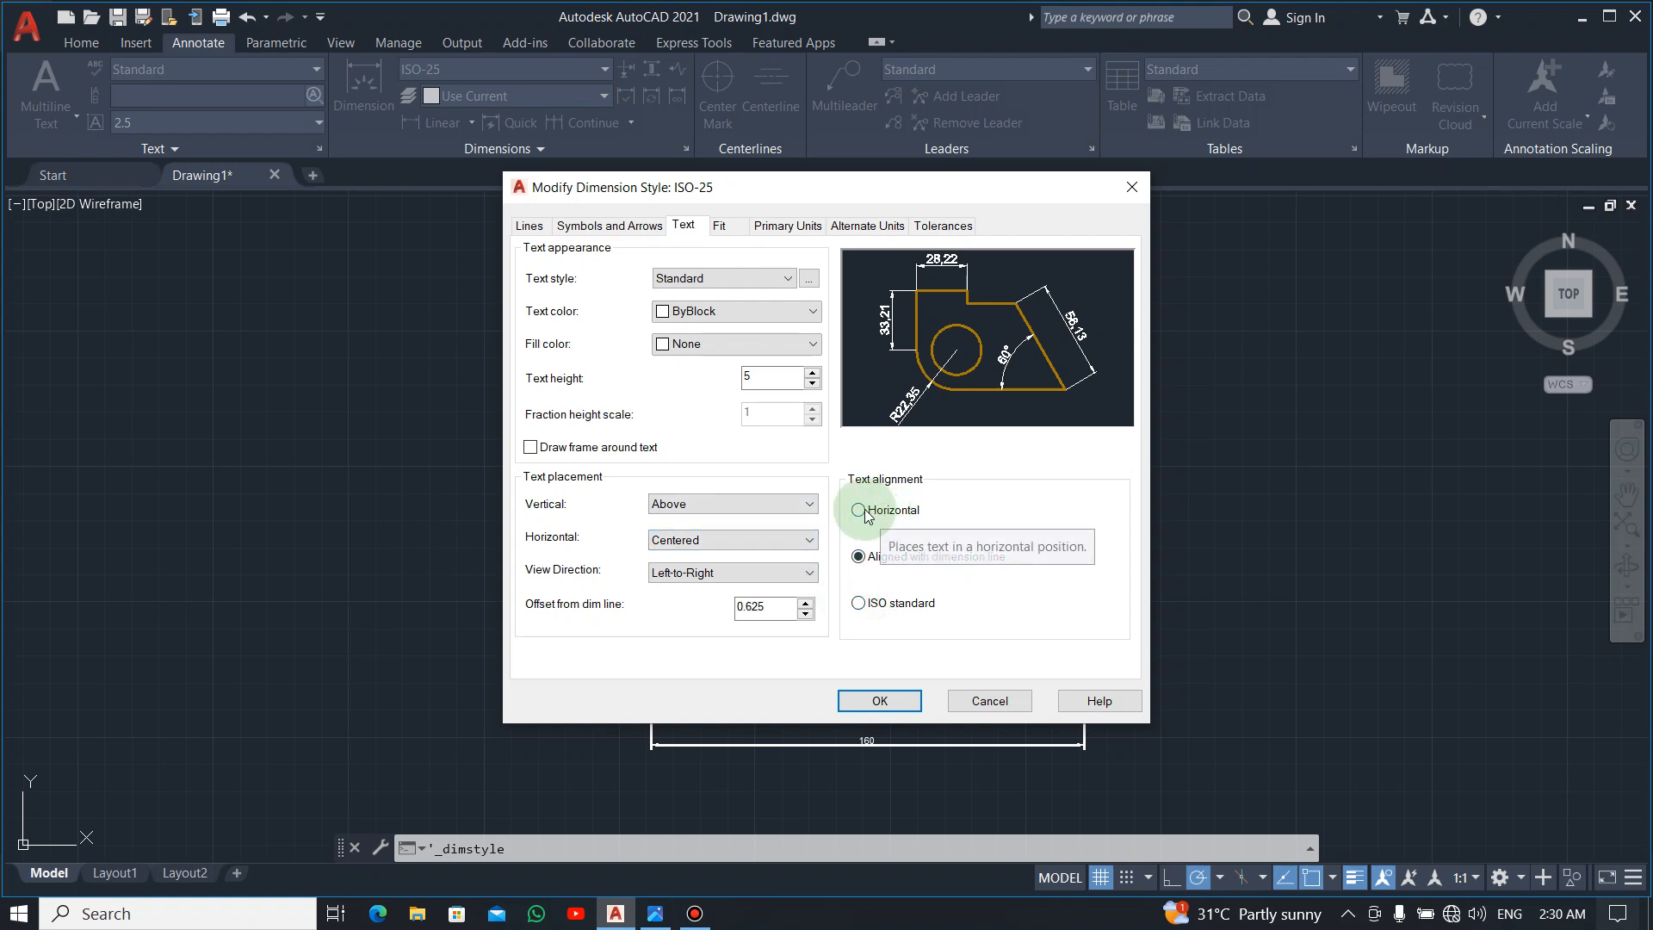
left_click(873, 701)
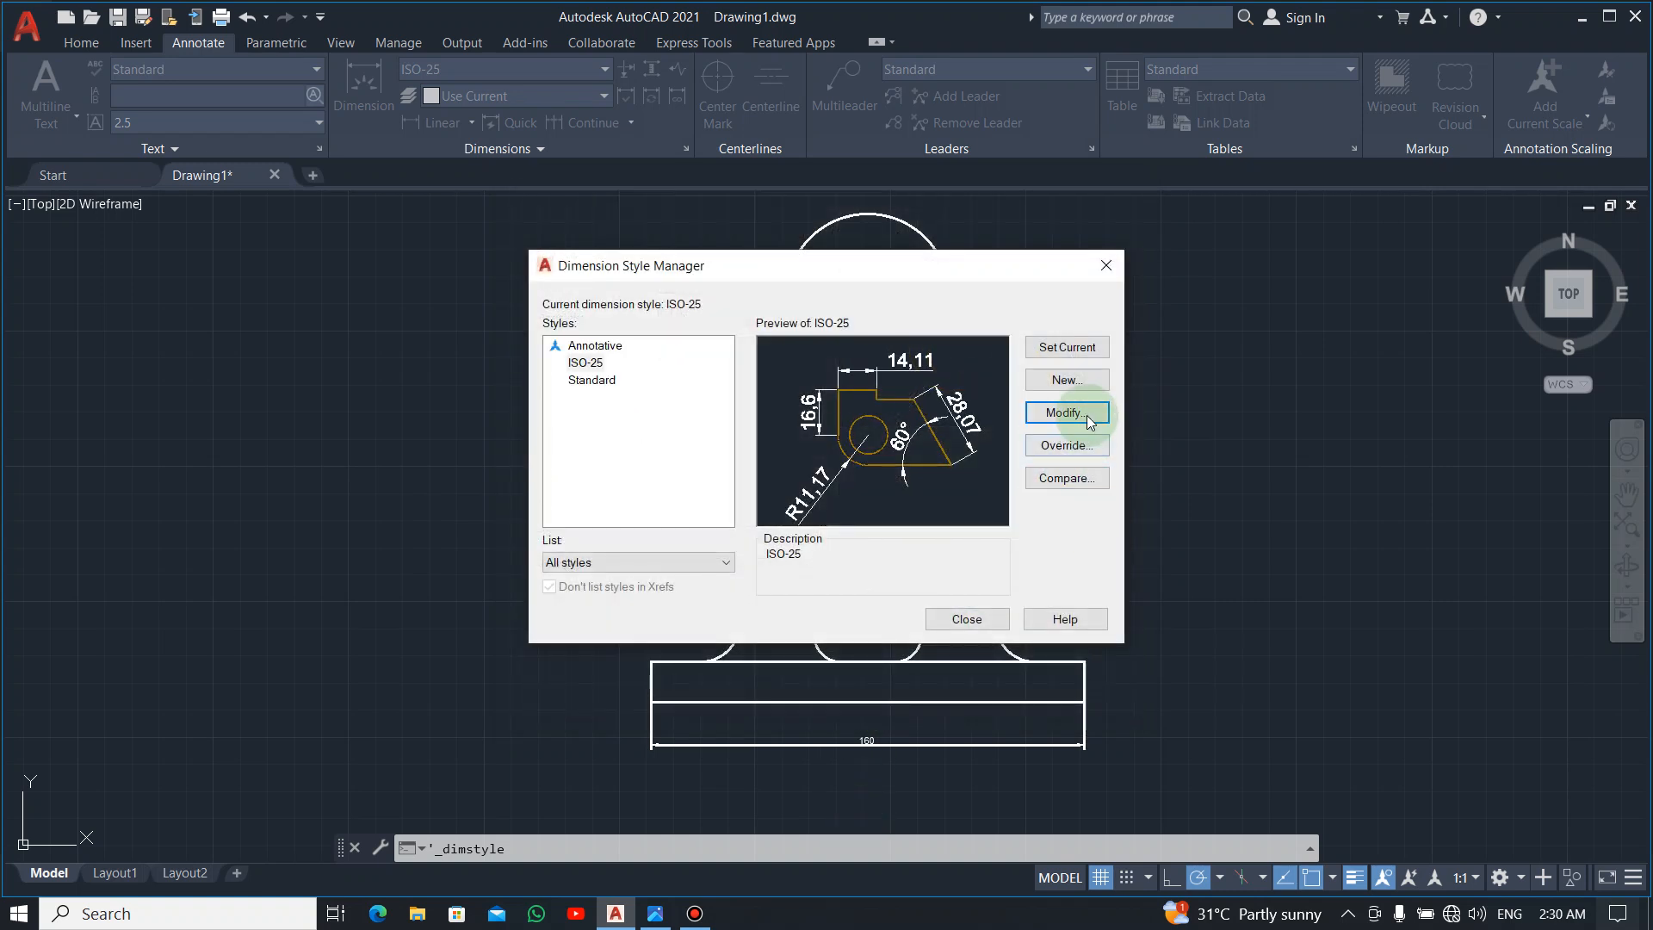
left_click(984, 619)
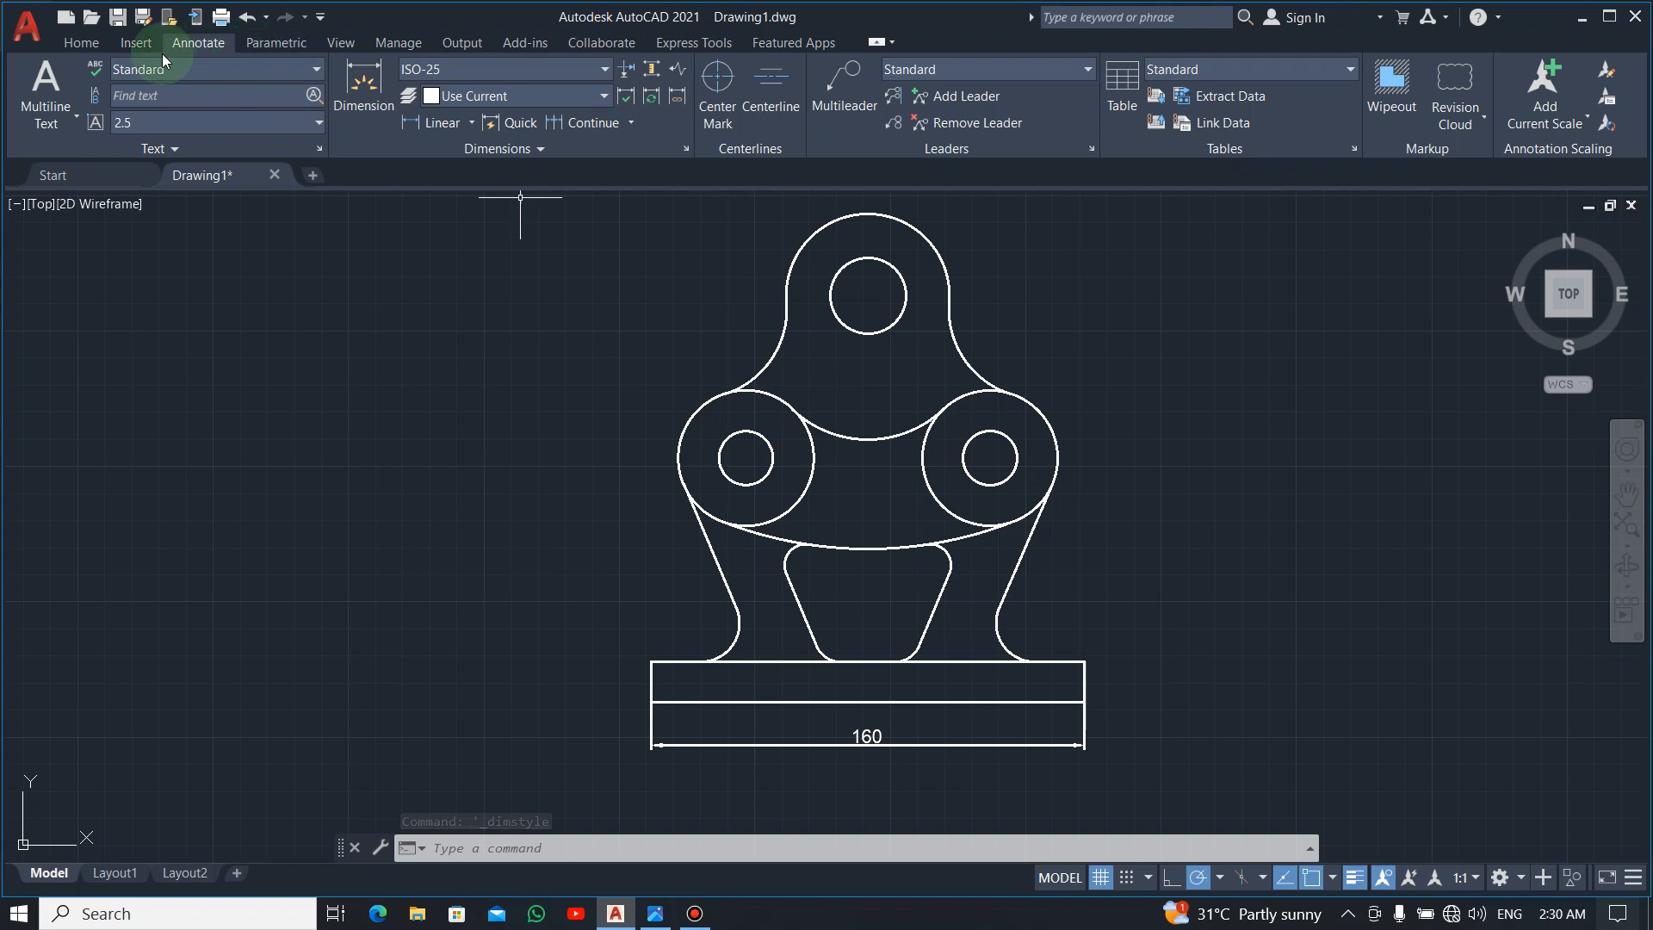
Make DIM the current layer and move the existing base plate width dimension onto it.
left_click(76, 46)
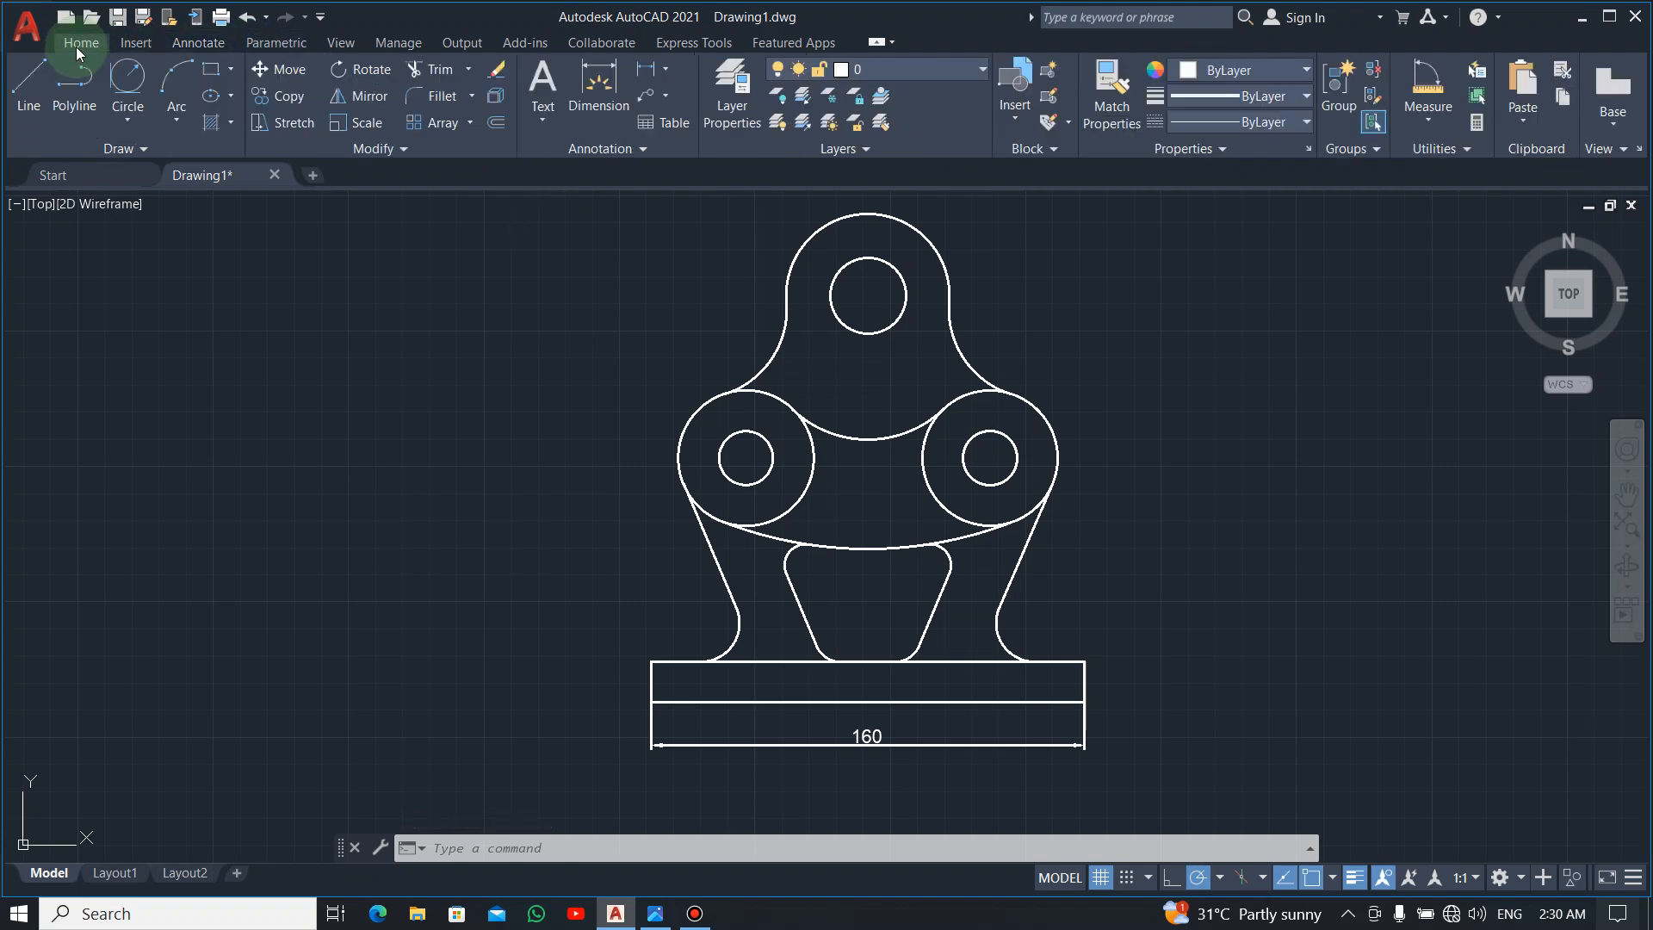
left_click(982, 68)
left_click(870, 148)
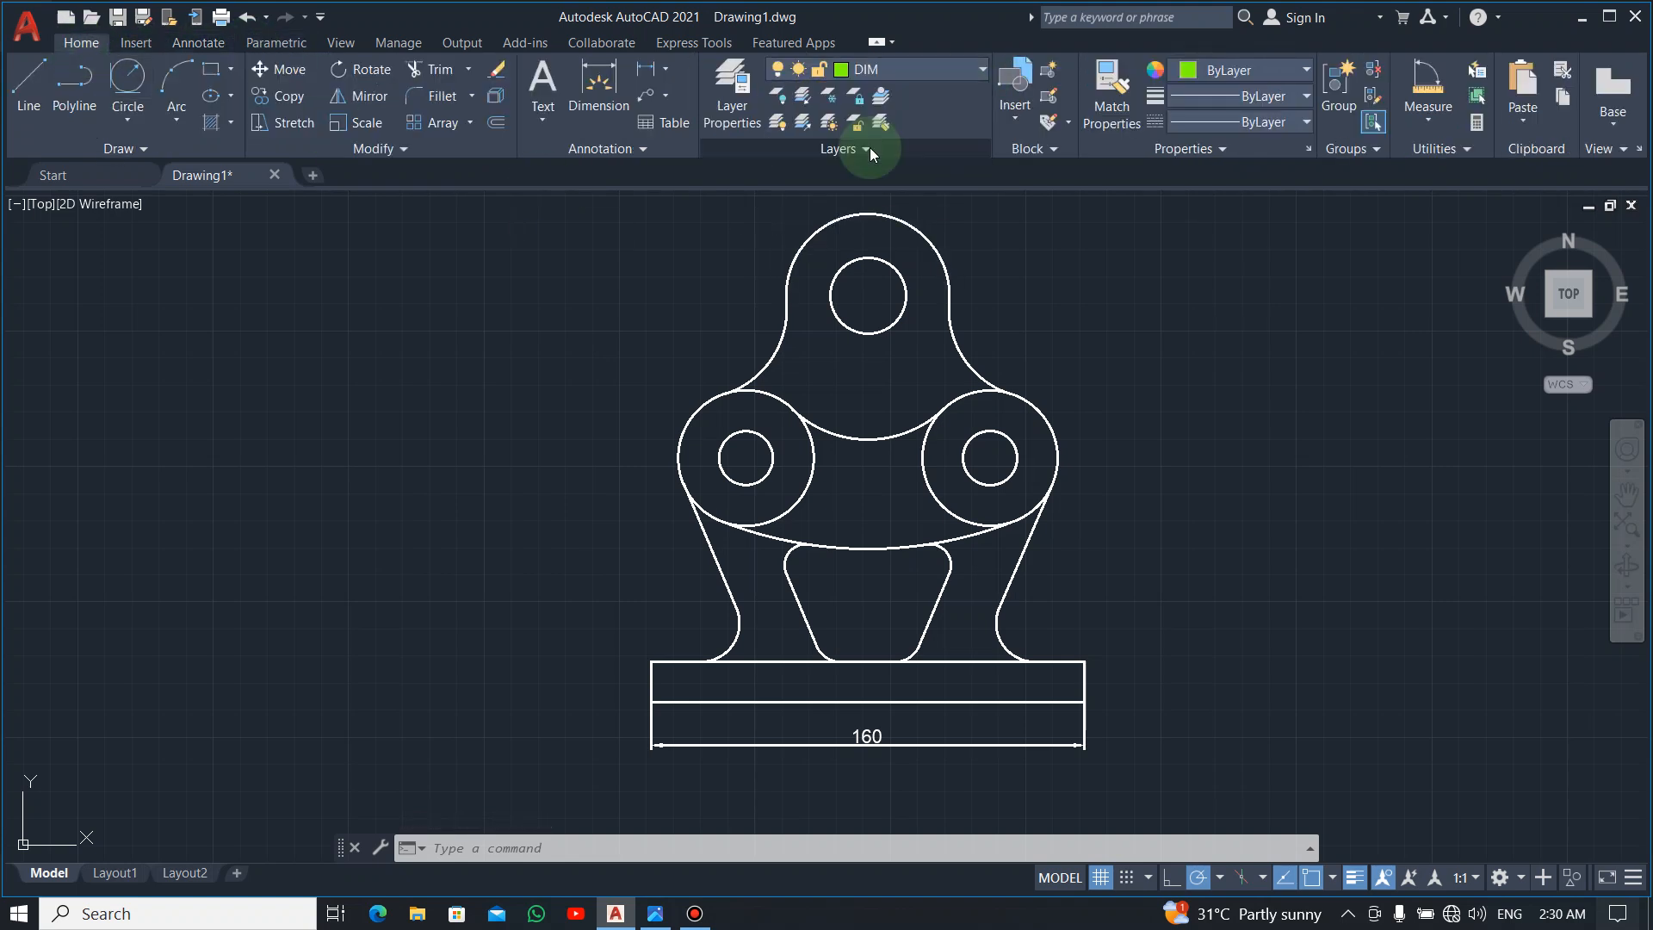
mouse_move(924, 756)
left_mouse_down()
mouse_move(829, 721)
mouse_move(846, 739)
left_mouse_up()
left_click(981, 69)
left_click(861, 152)
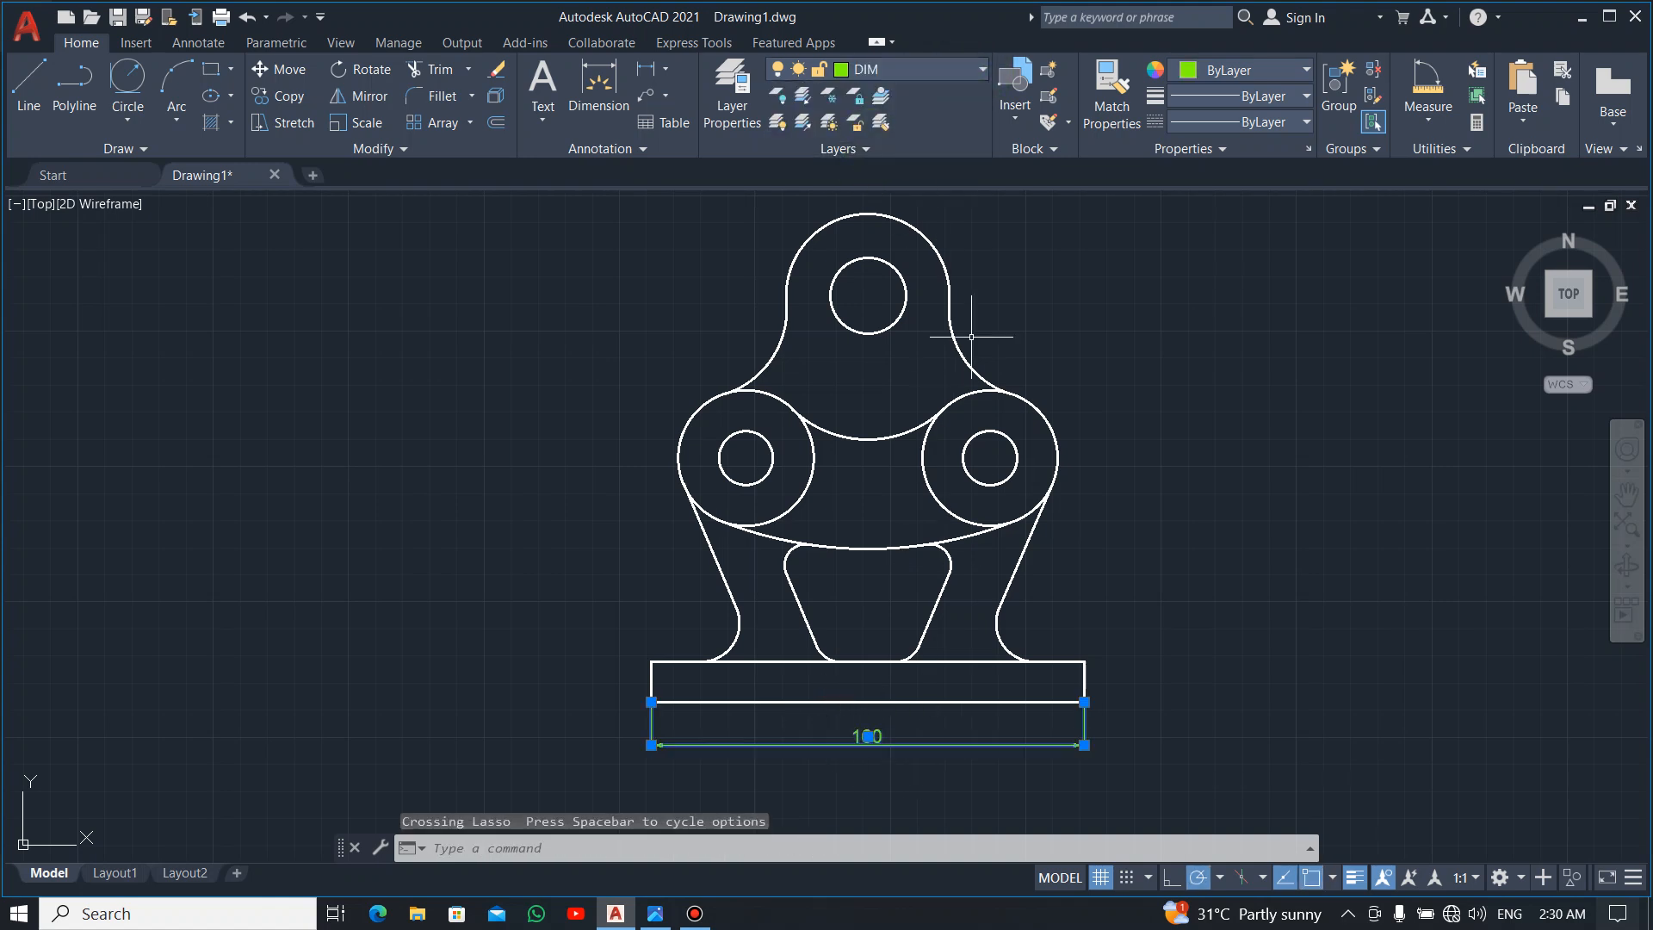
key("Escape")
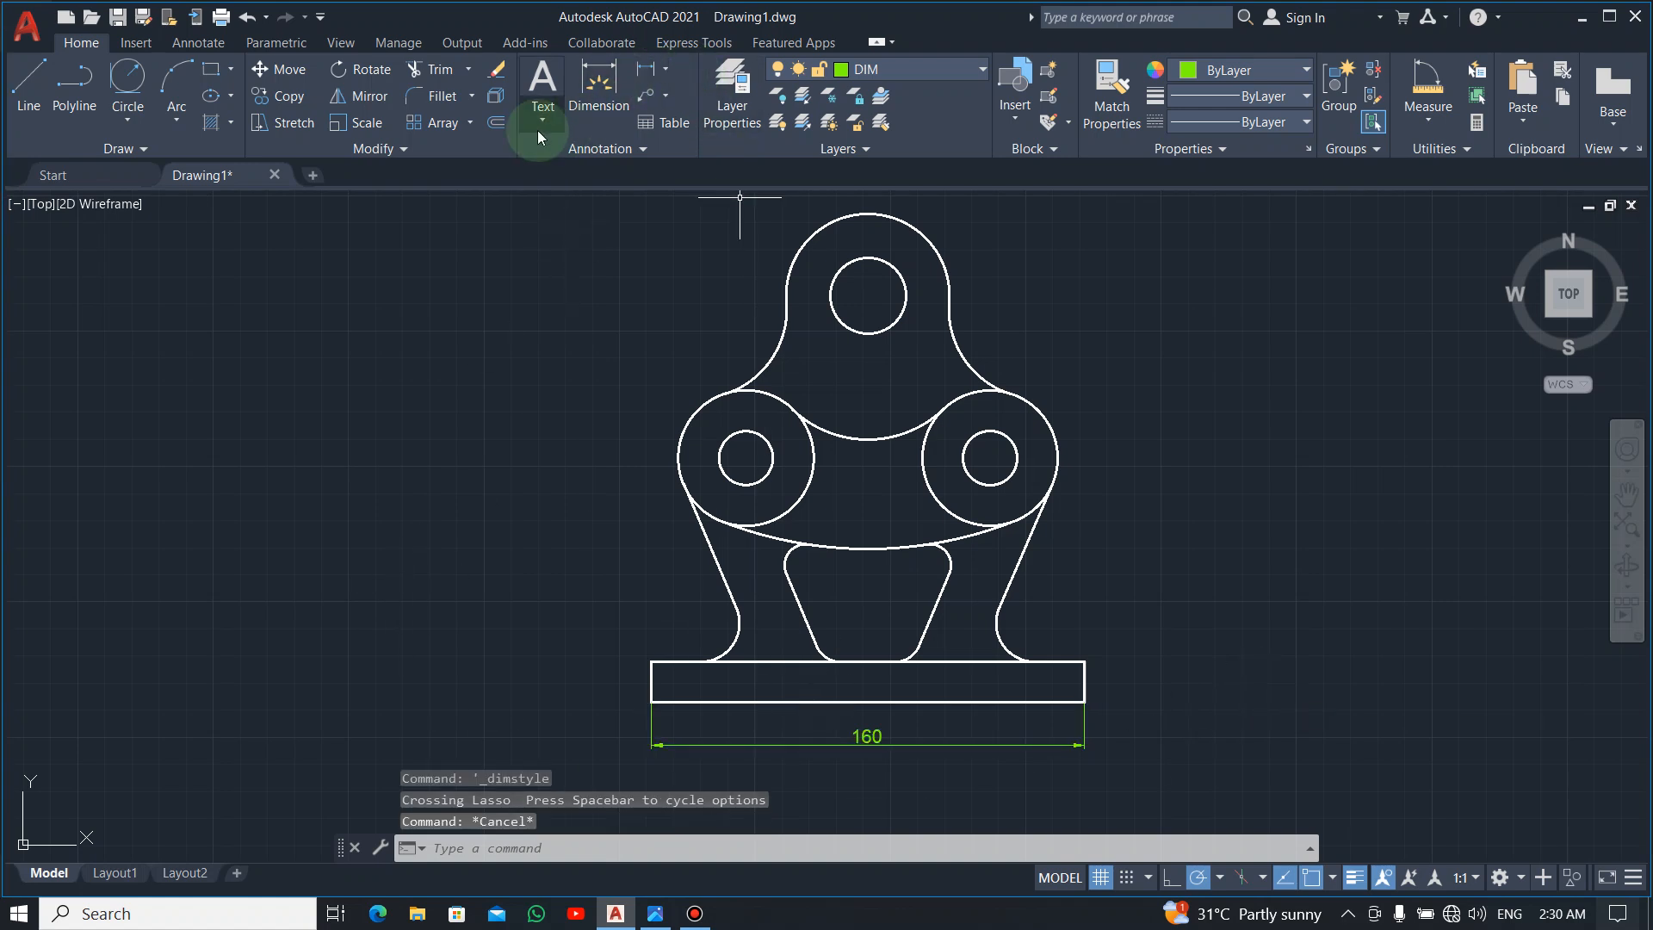
Add a vertical linear dimension for the base plate's thickness, placed just outside its left end.
left_click(190, 45)
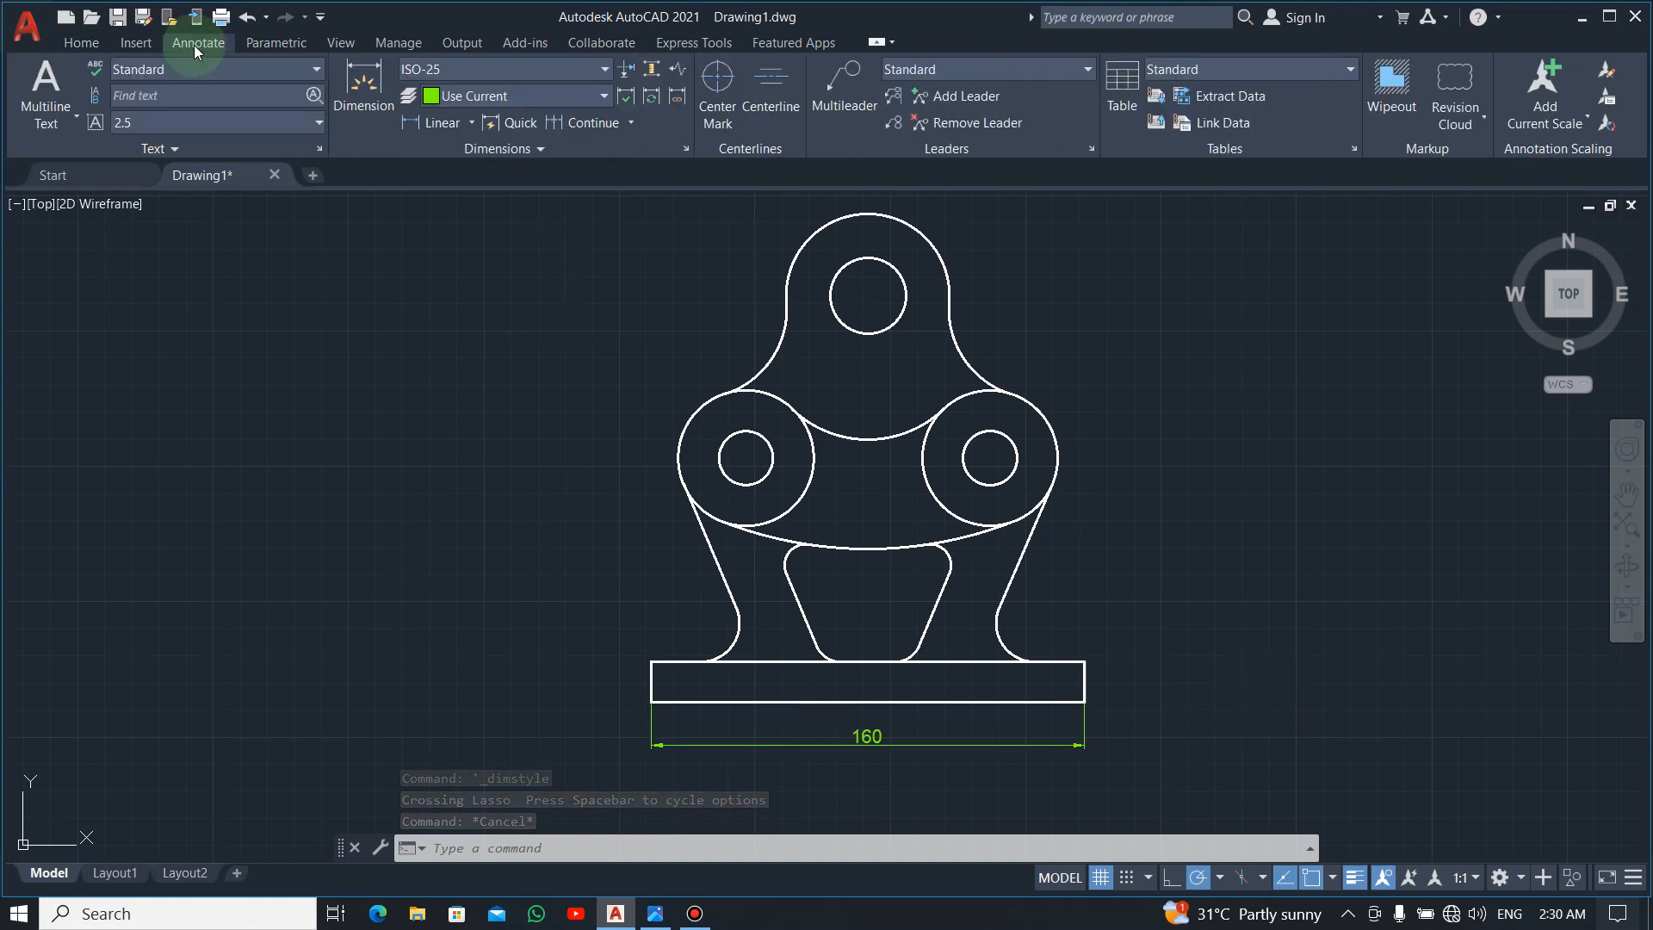
left_click(442, 125)
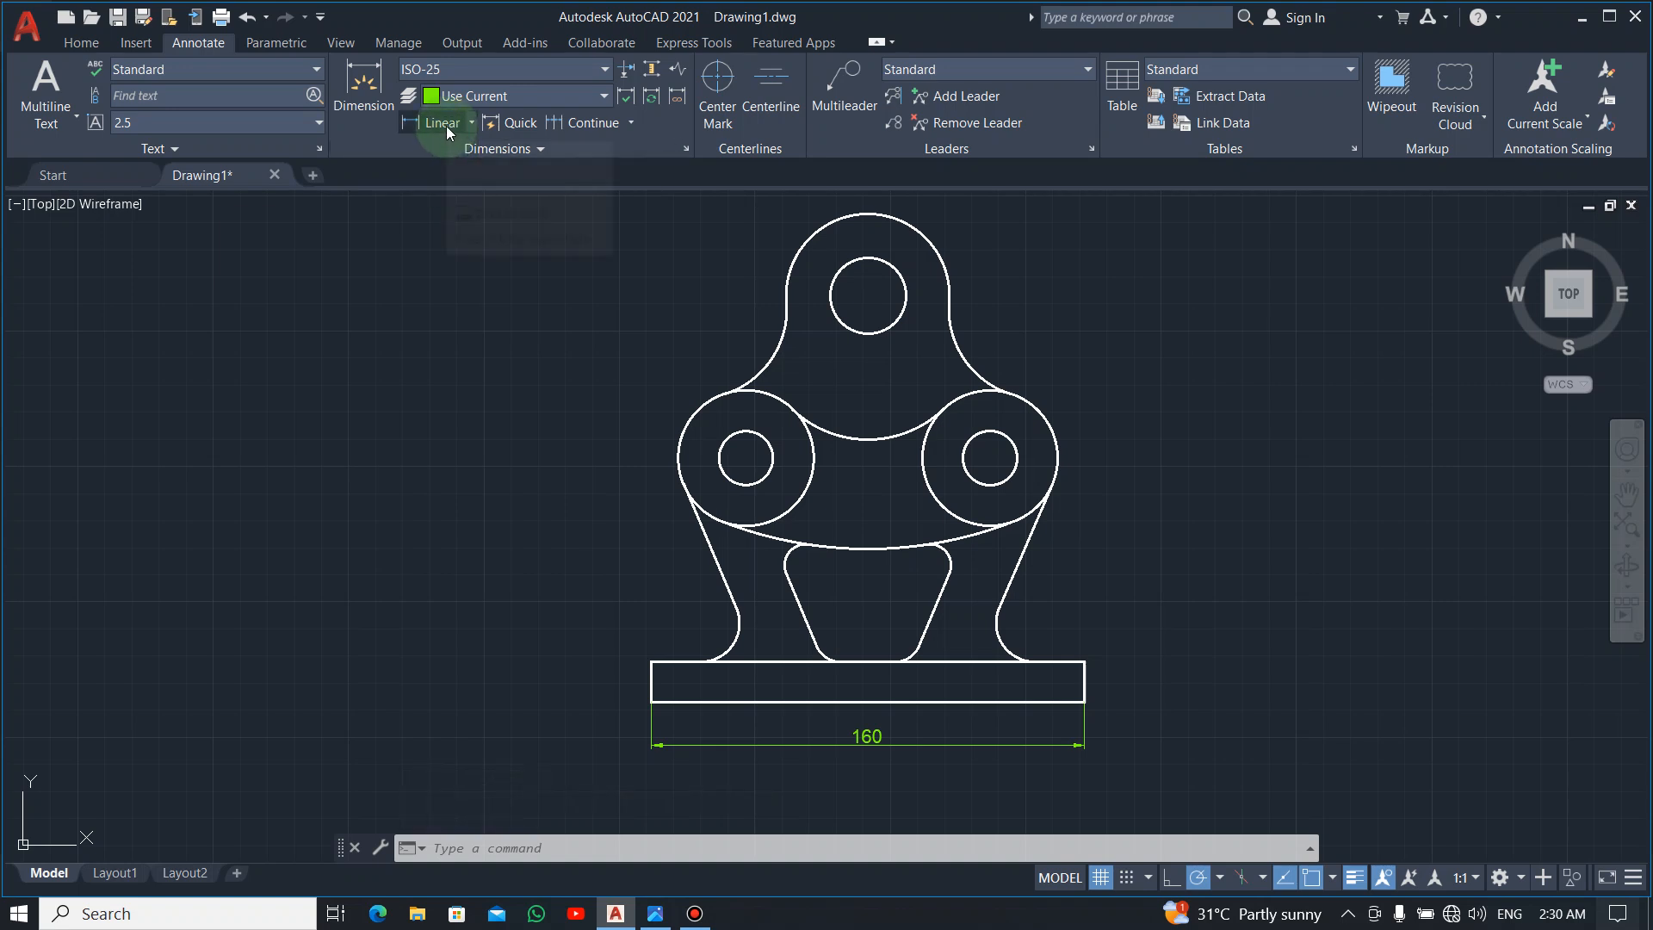
left_click(653, 663)
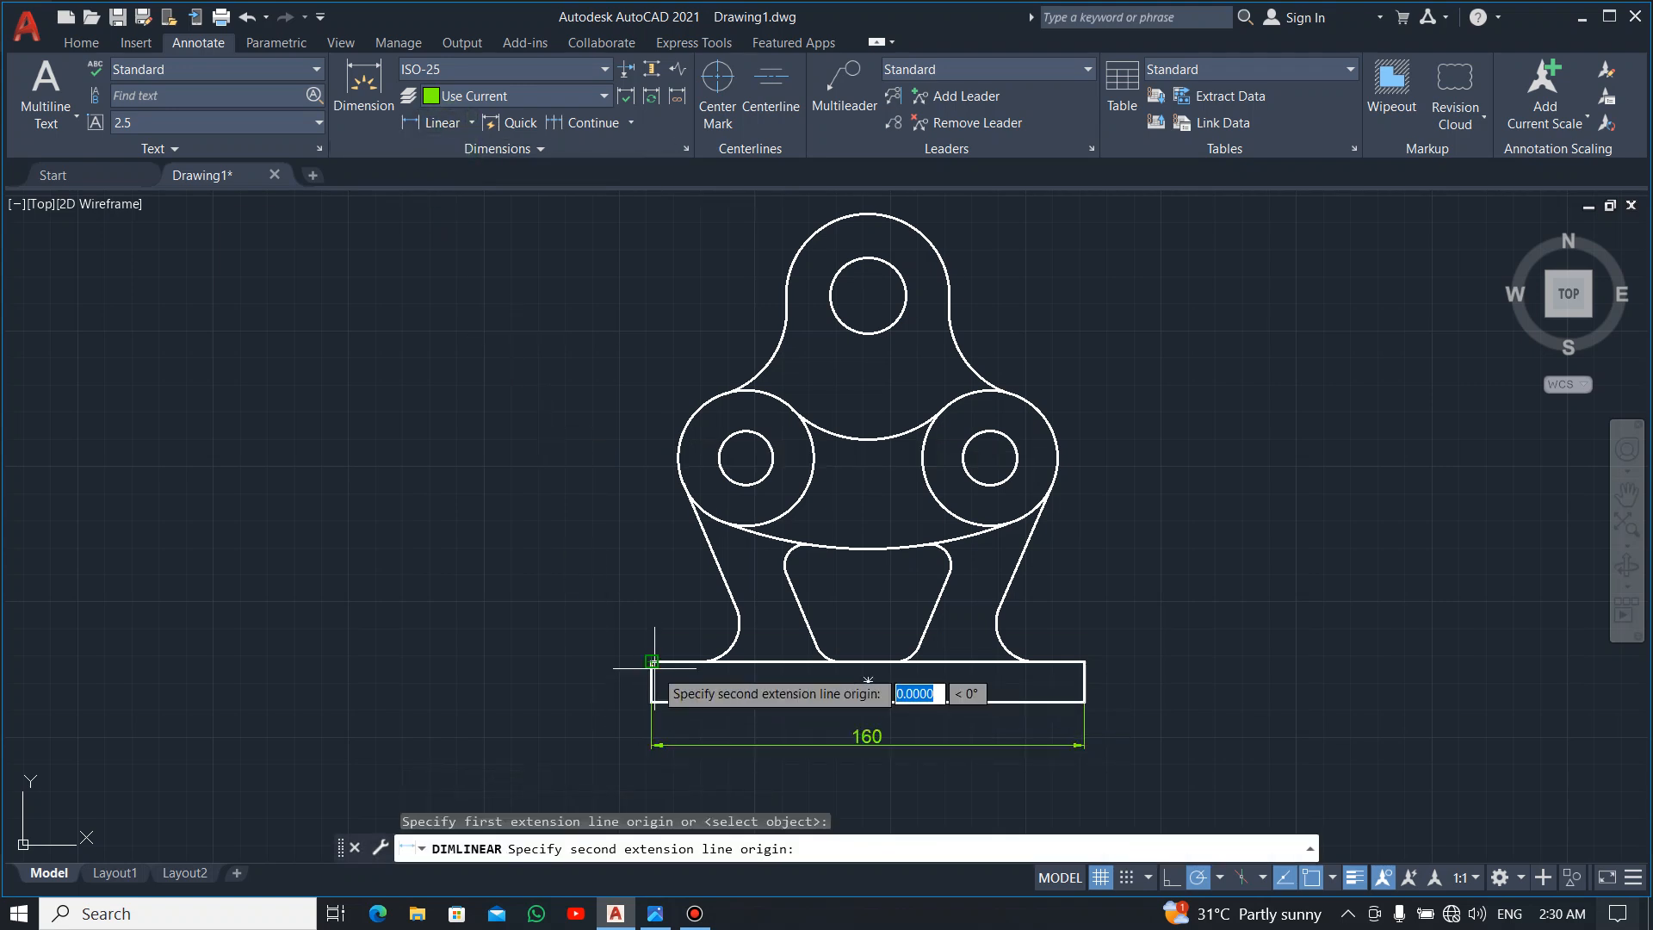
left_click(651, 701)
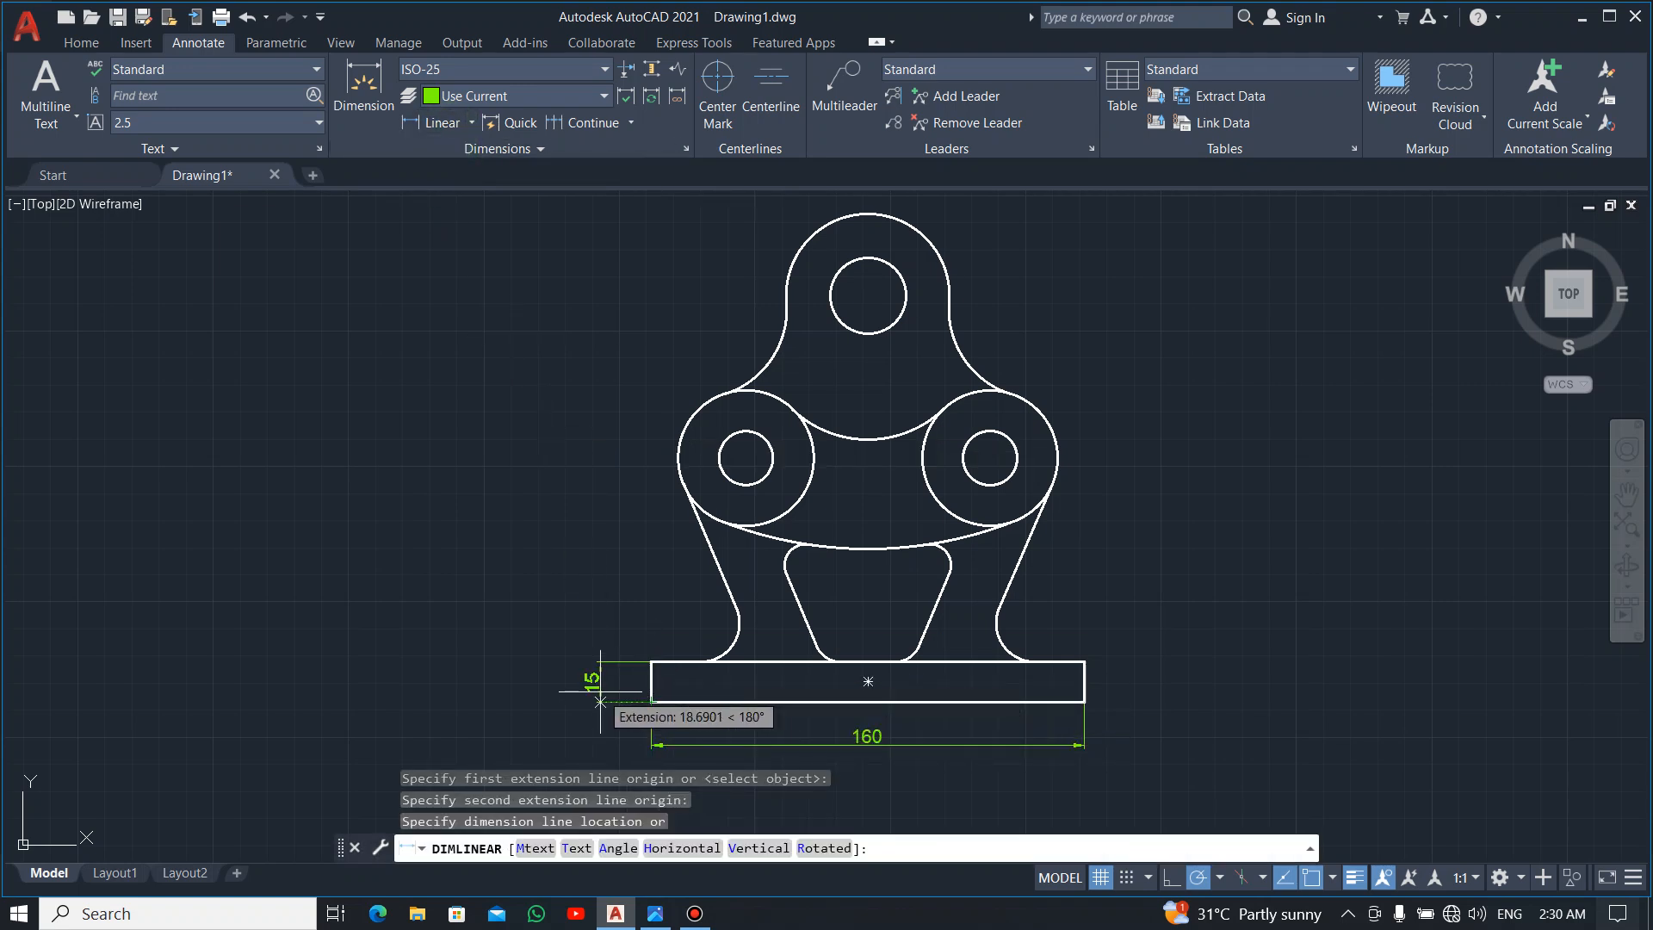
left_click(600, 701)
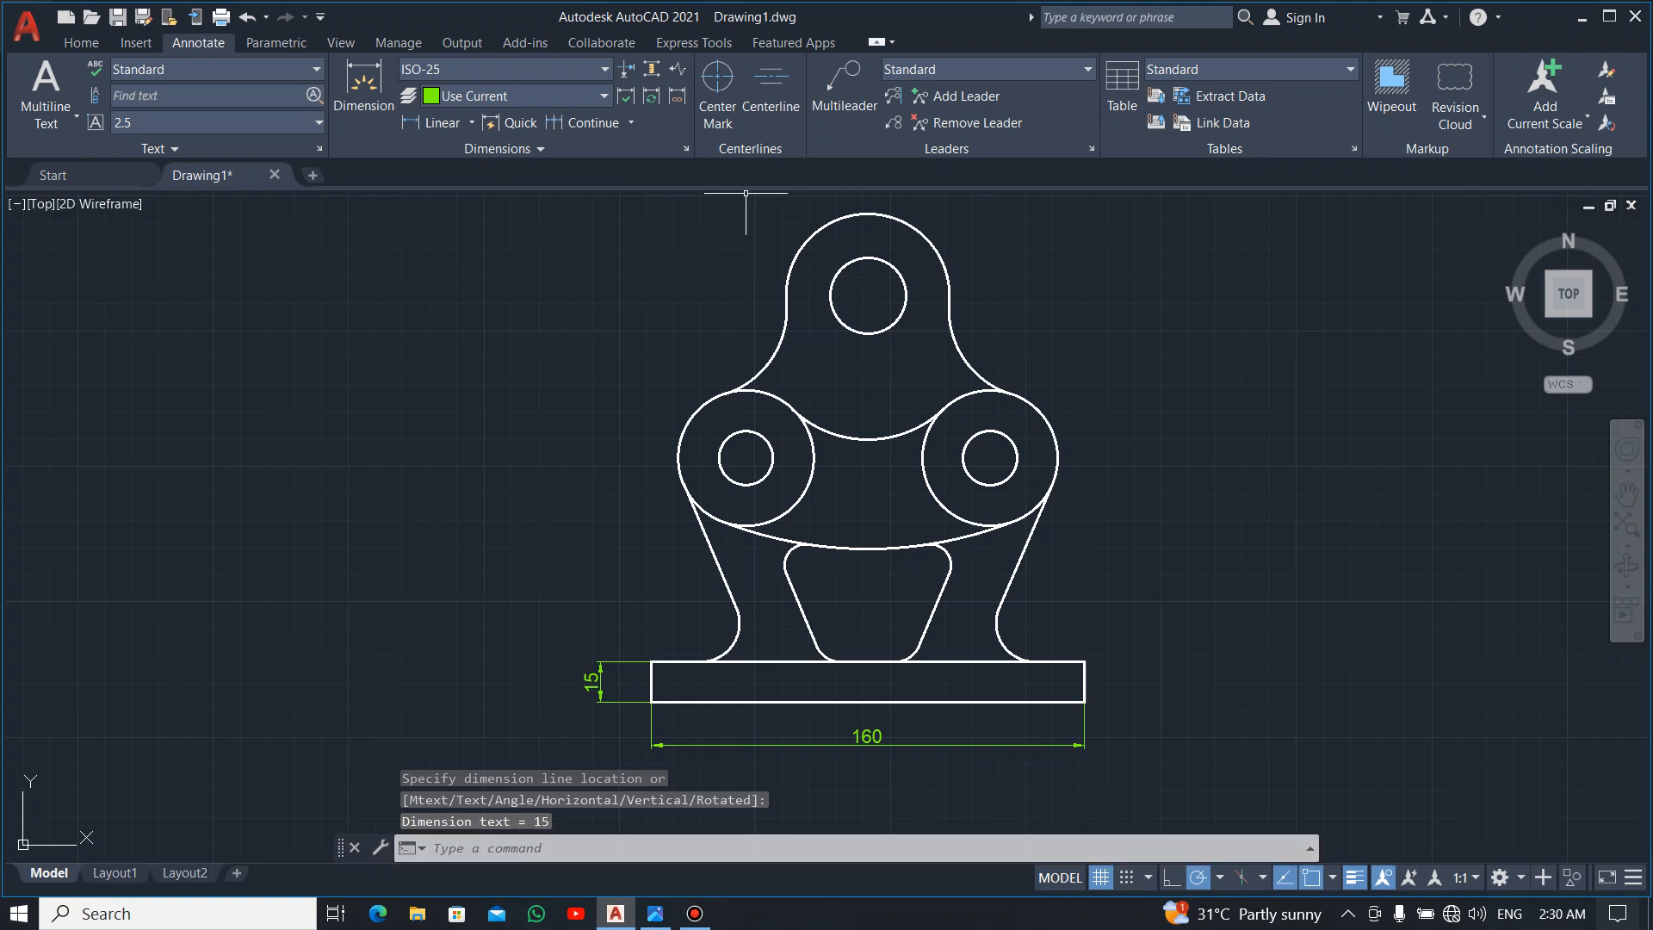
Add a diameter dimension to the bracket's top hole, with its text to the upper left of the outline.
left_click(472, 124)
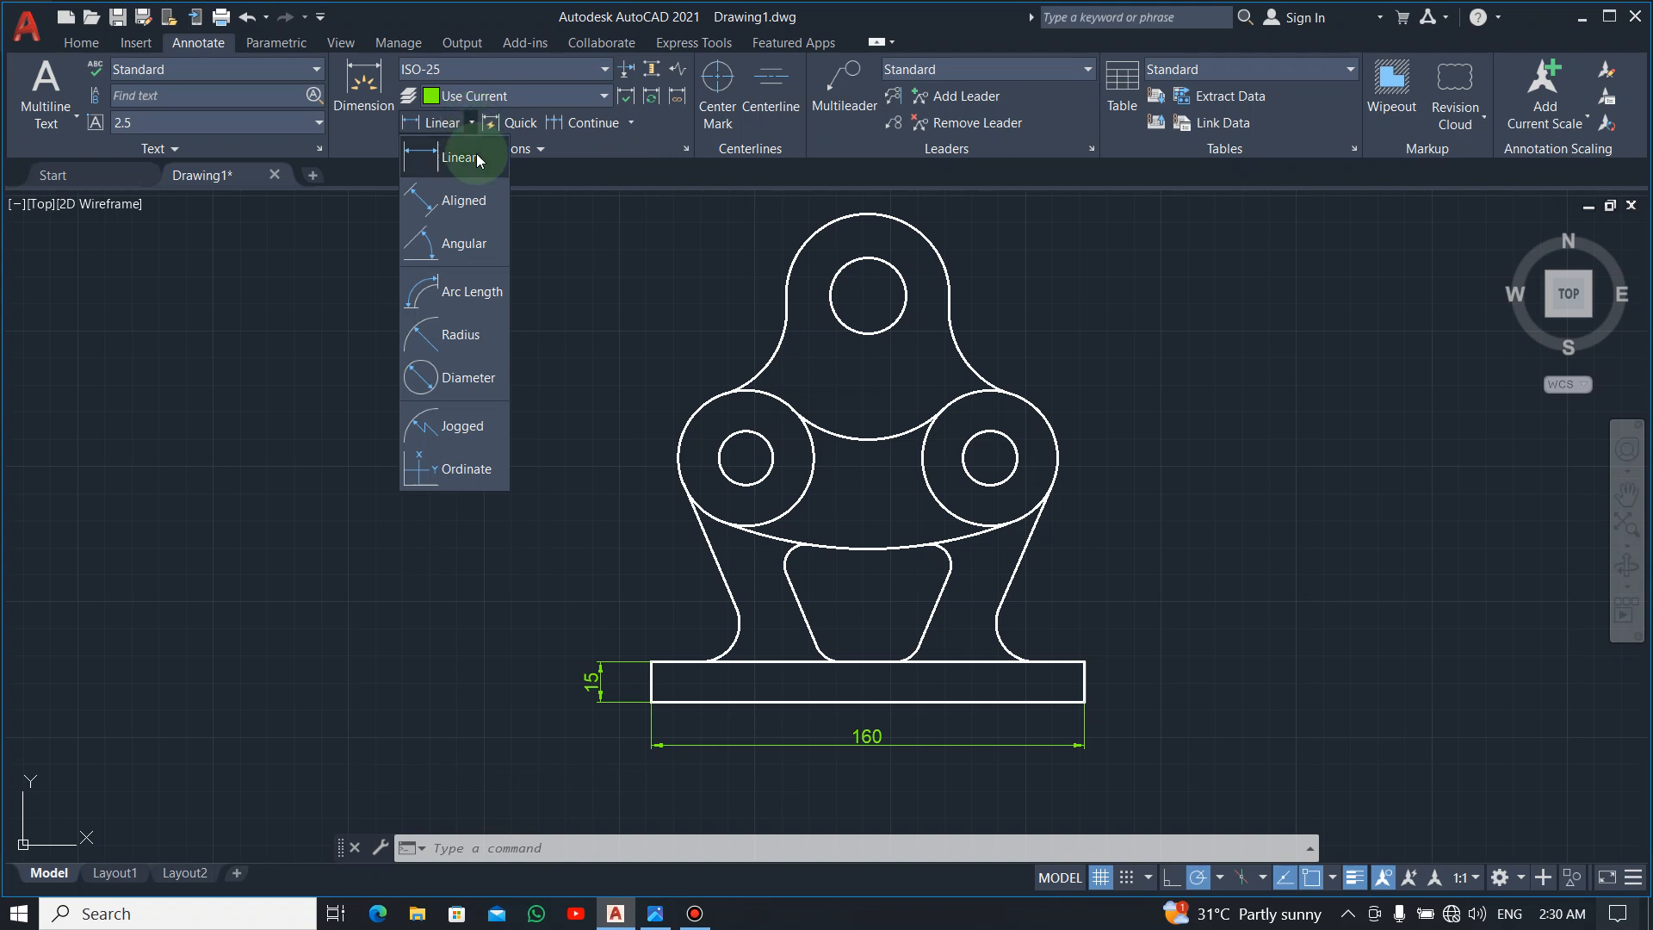
left_click(461, 386)
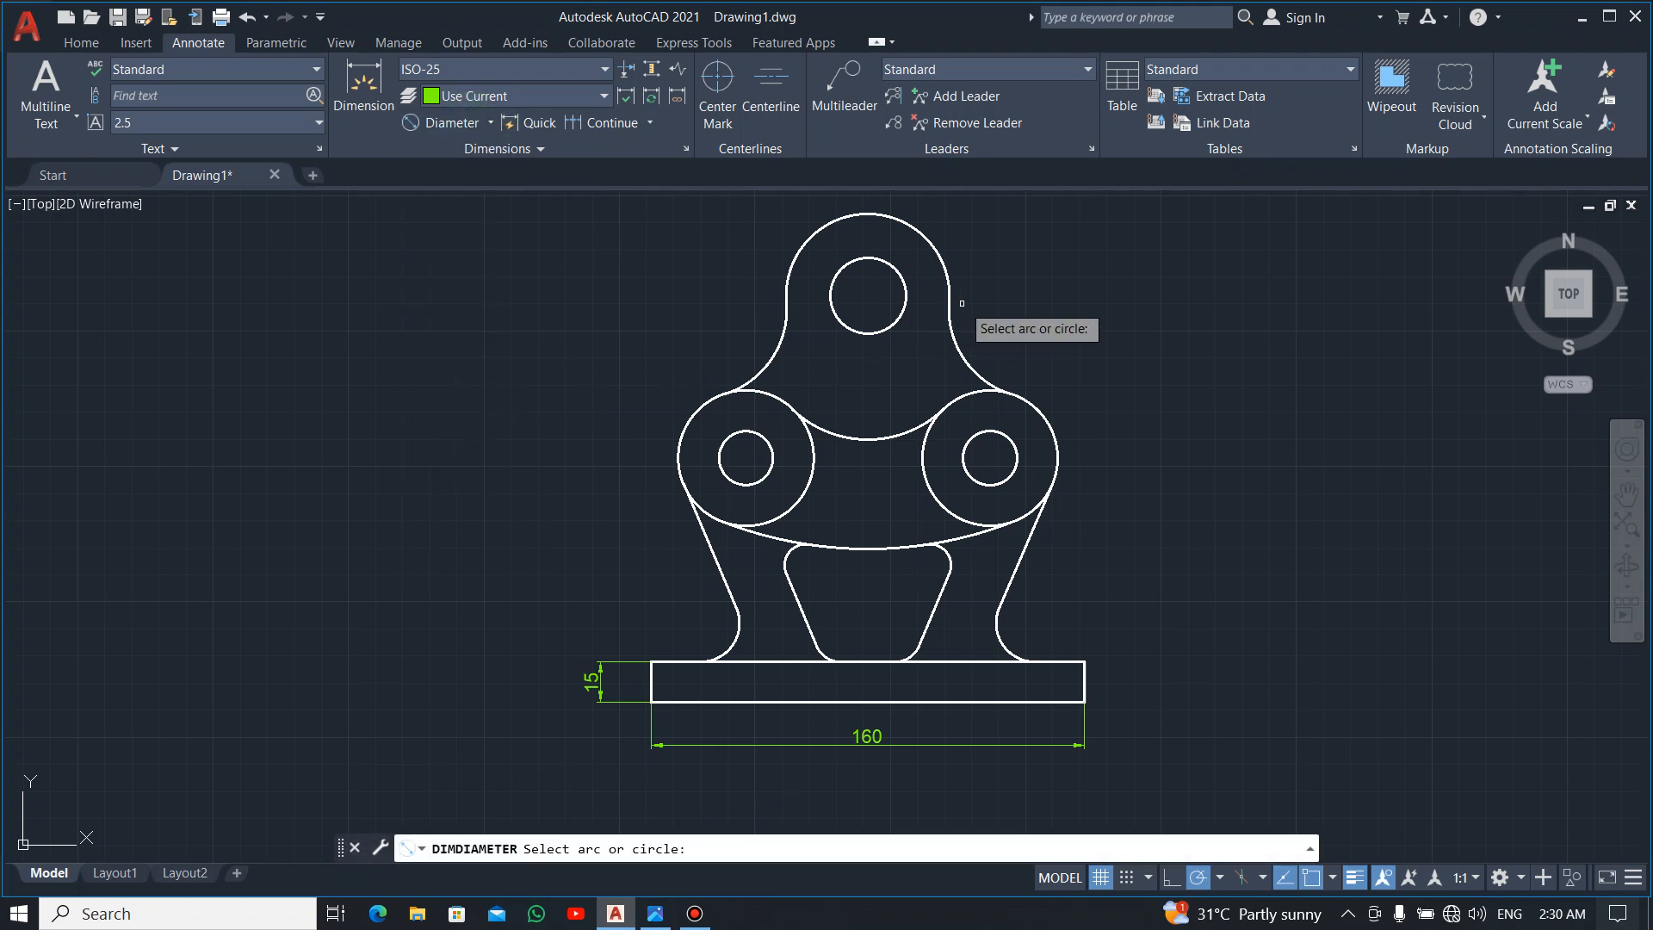
left_click(842, 269)
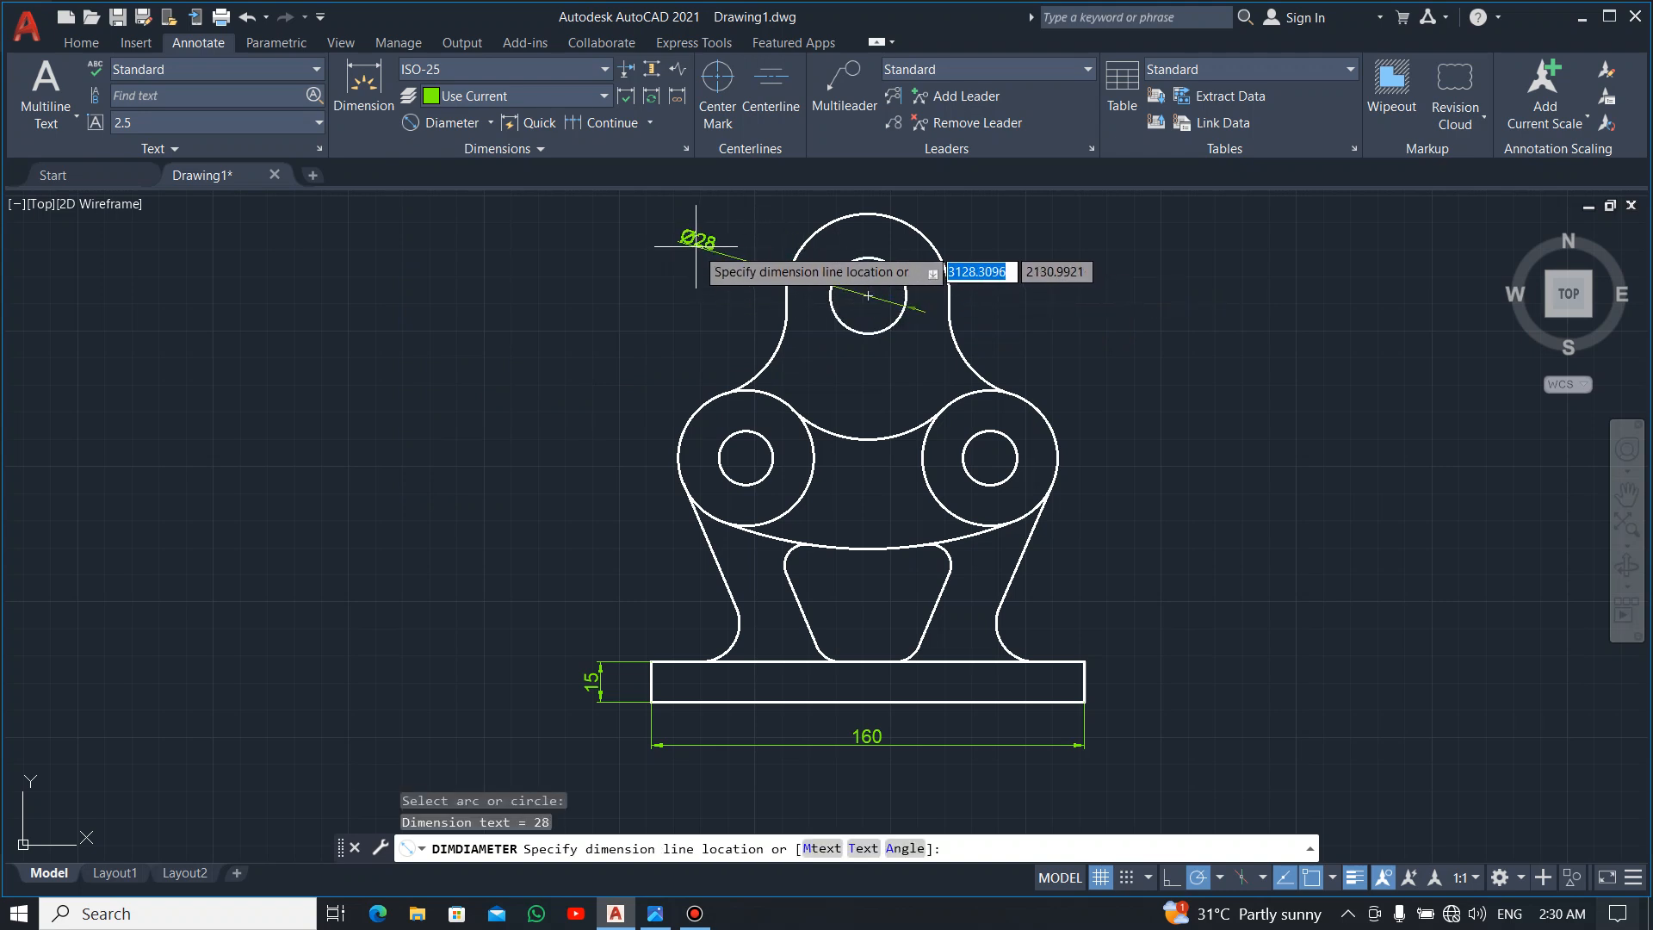
left_click(696, 246)
left_click(488, 126)
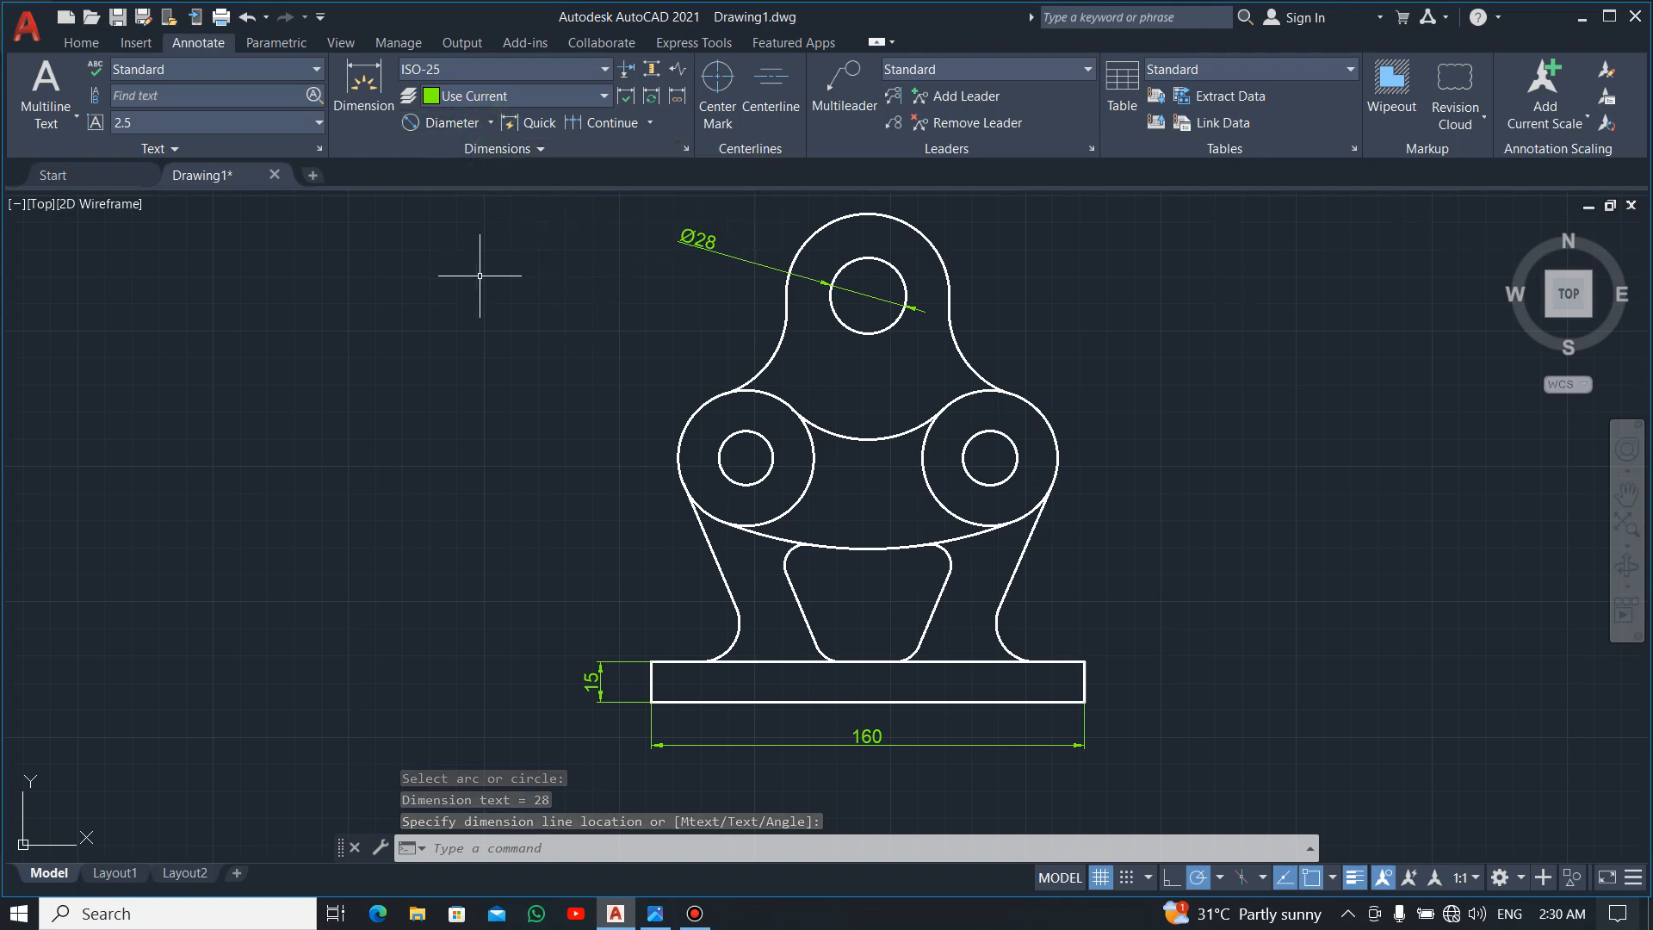
Add diameter dimensions to the left boss's hole and outer circle, placing both texts outside the left of the outline.
key("Return")
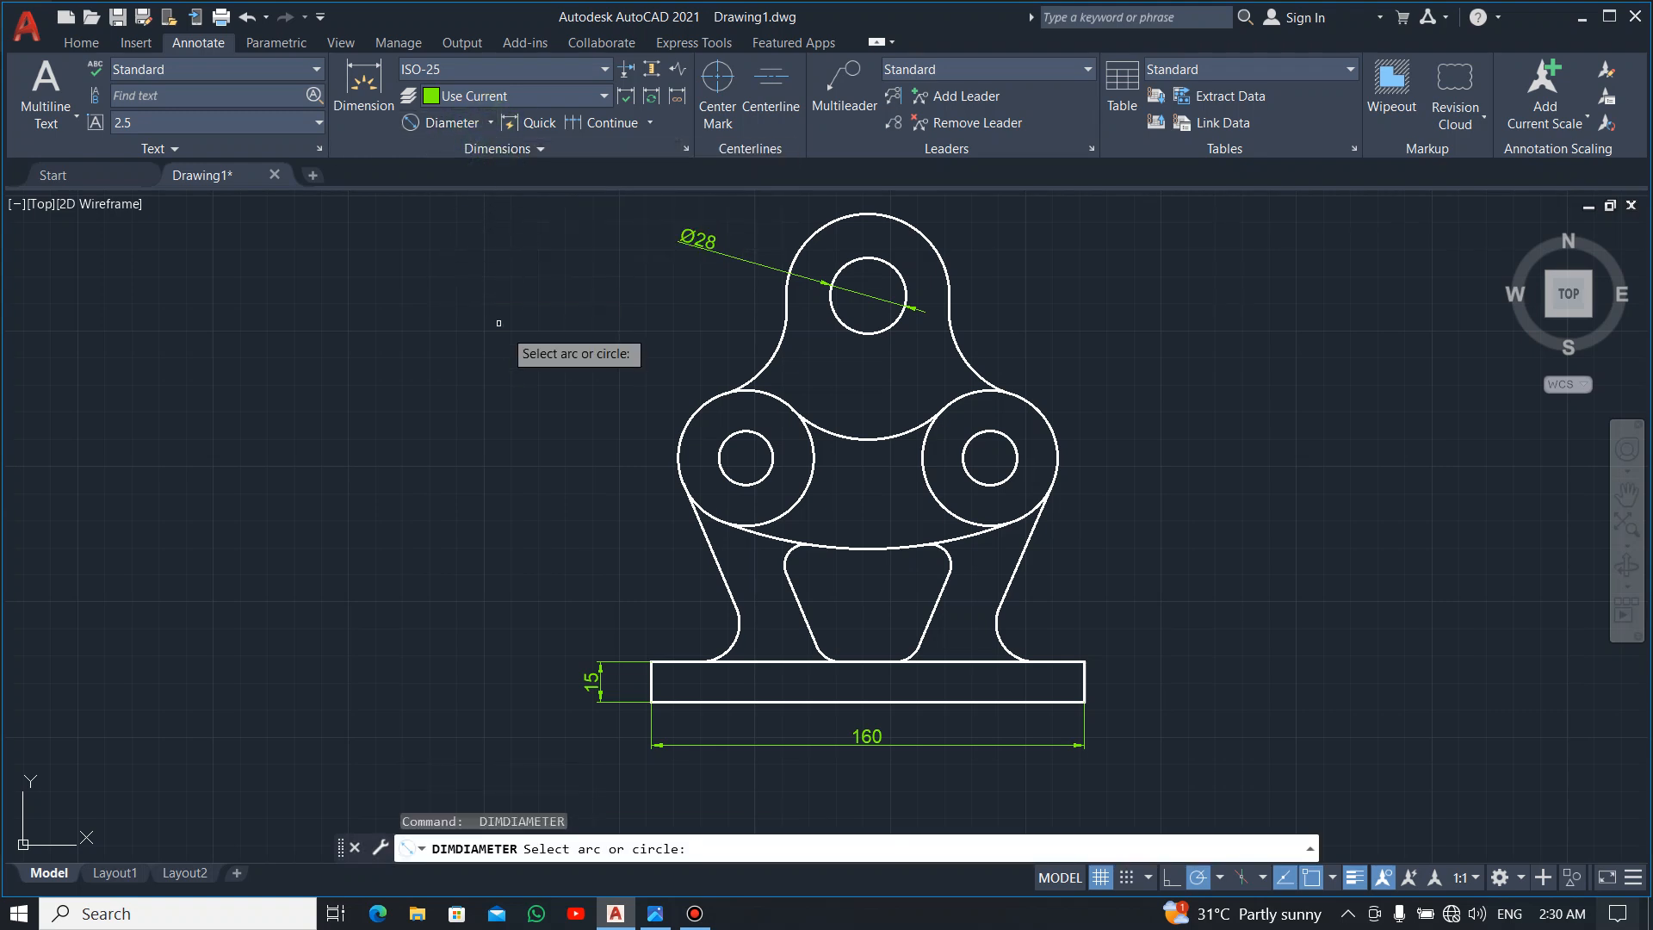
left_click(732, 436)
left_click(599, 350)
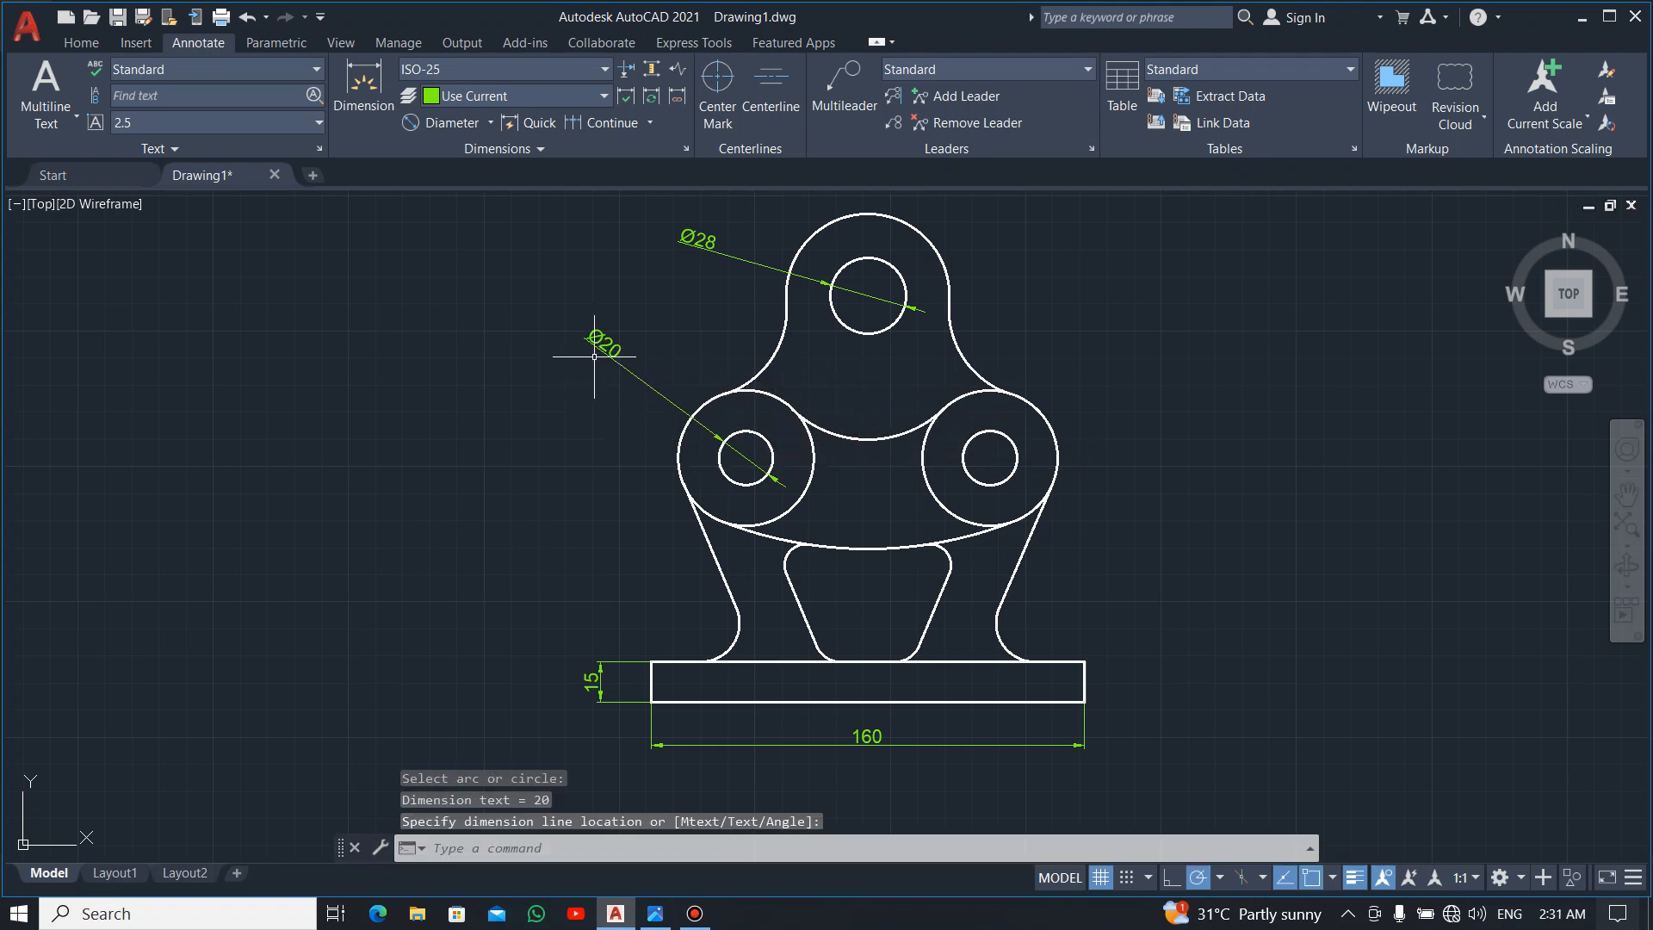
key("Return")
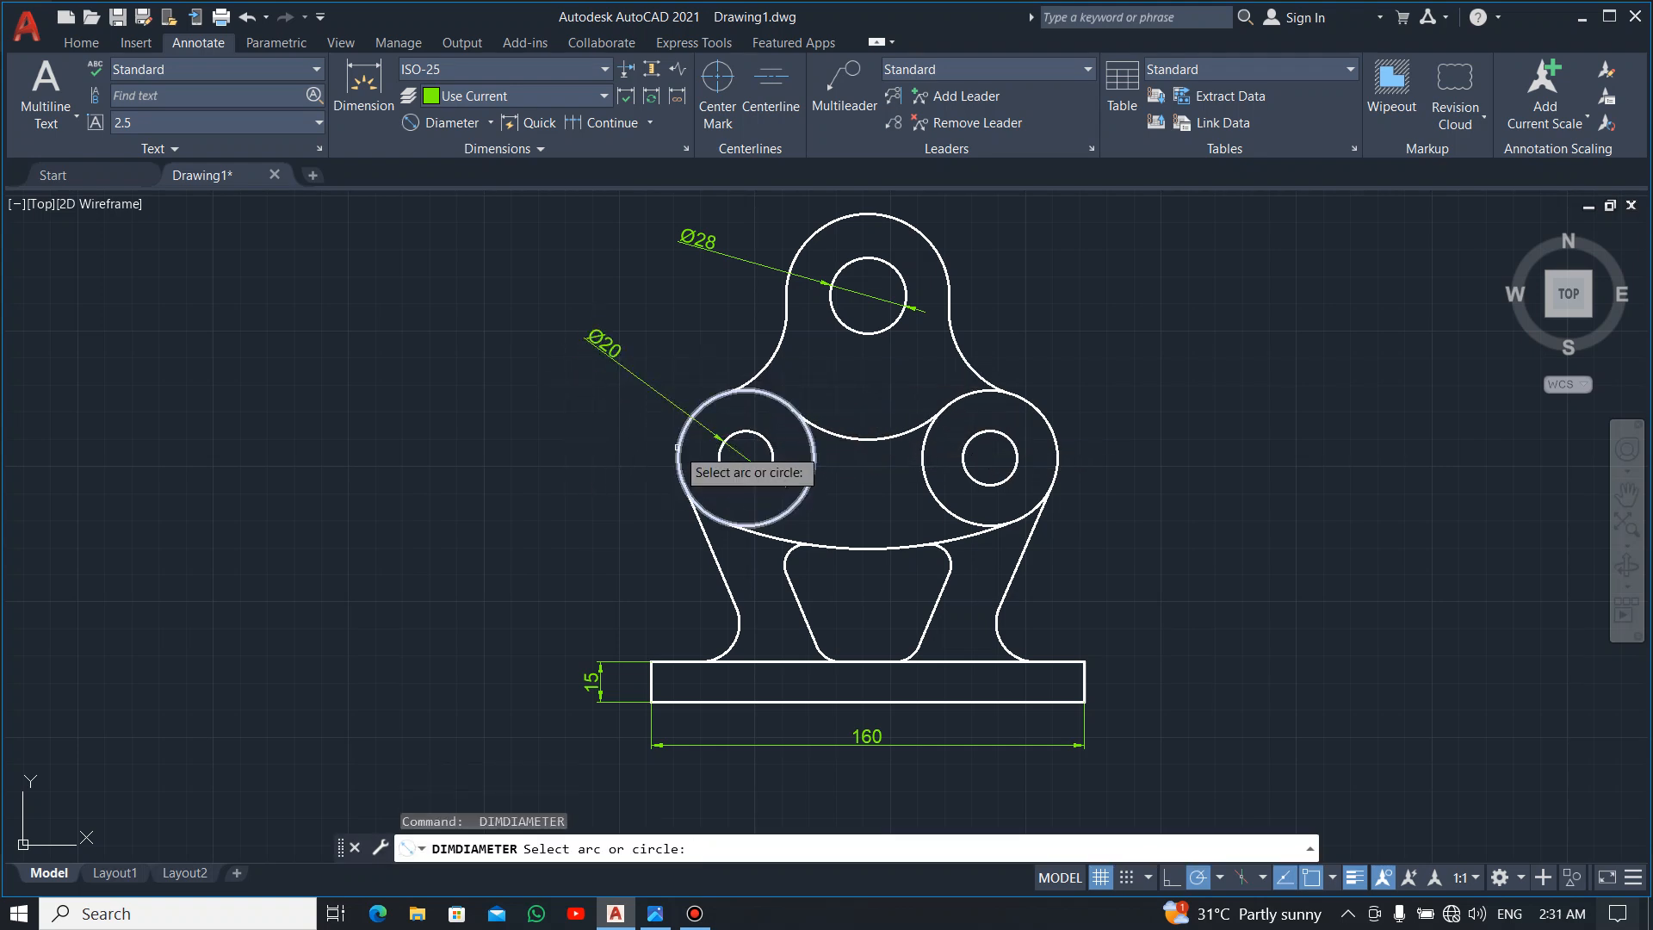
left_click(679, 443)
left_click(613, 485)
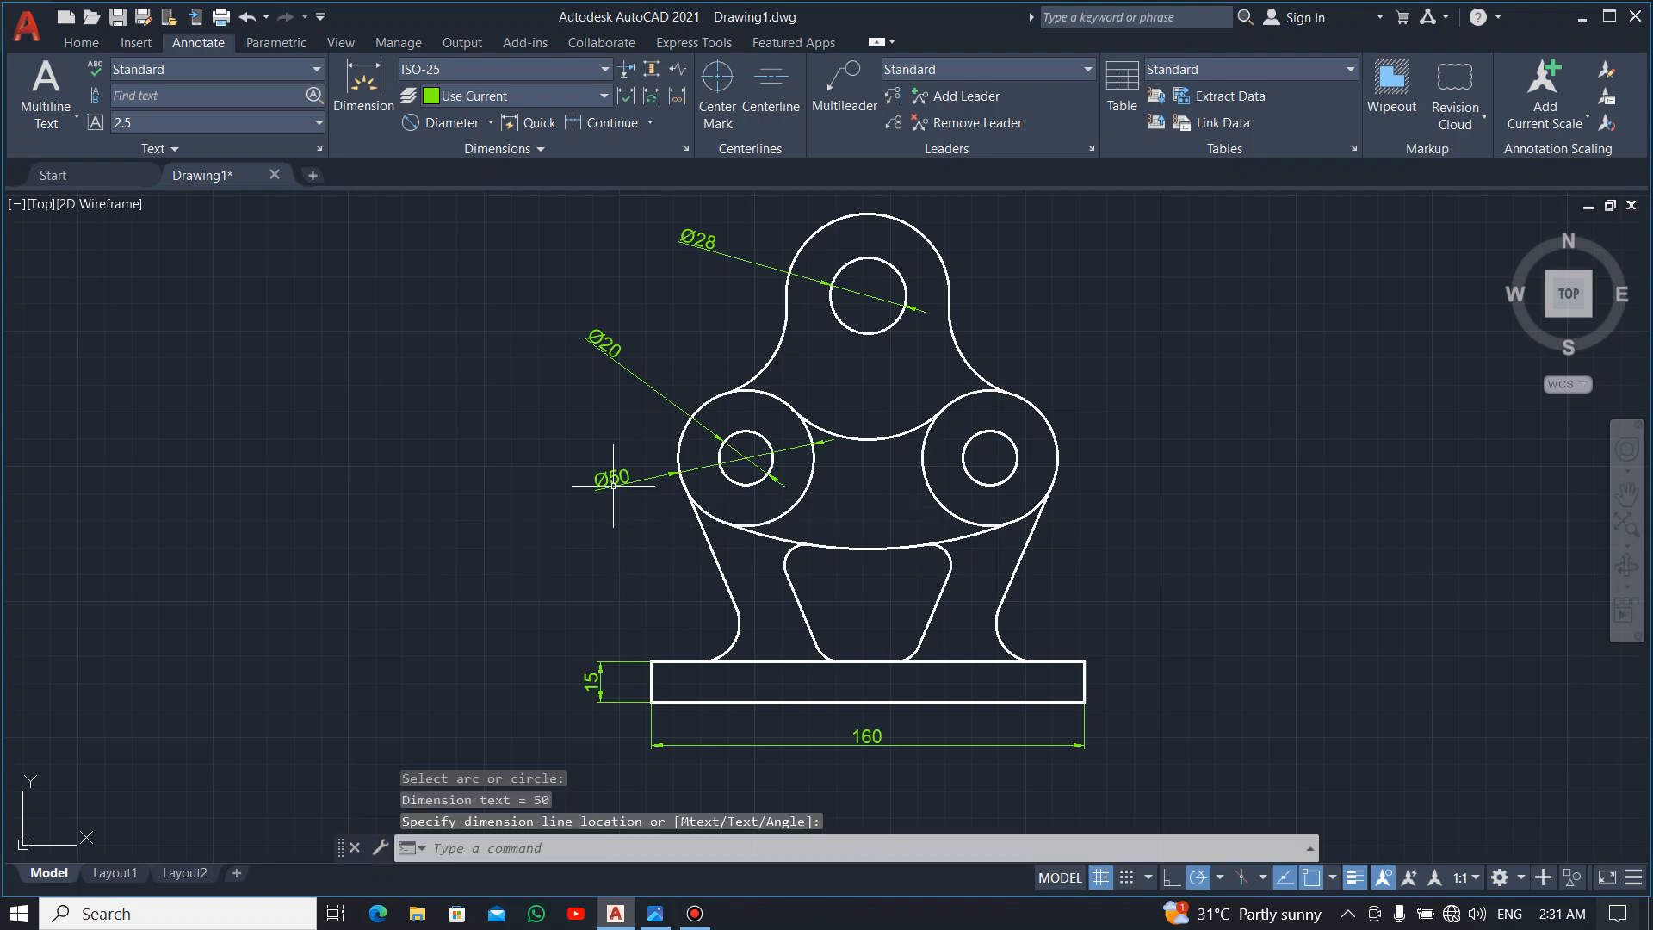
Add a diameter dimension to the right boss's hole, with its text to the upper right of the boss.
key("Return")
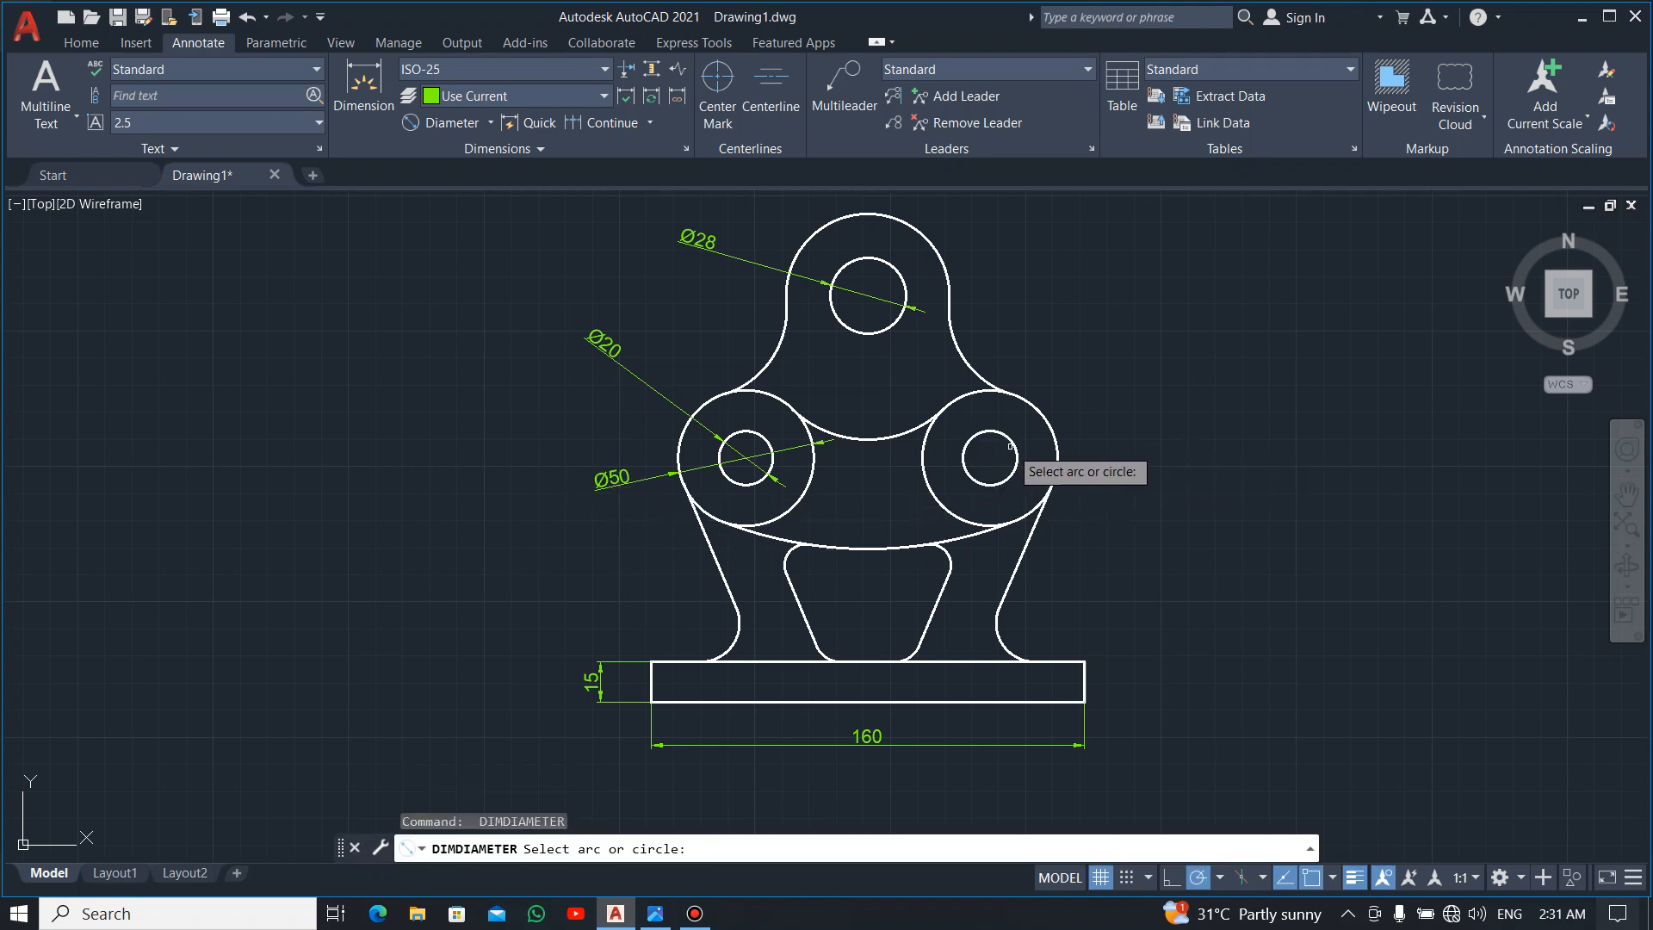
left_click(1007, 447)
left_click(1065, 444)
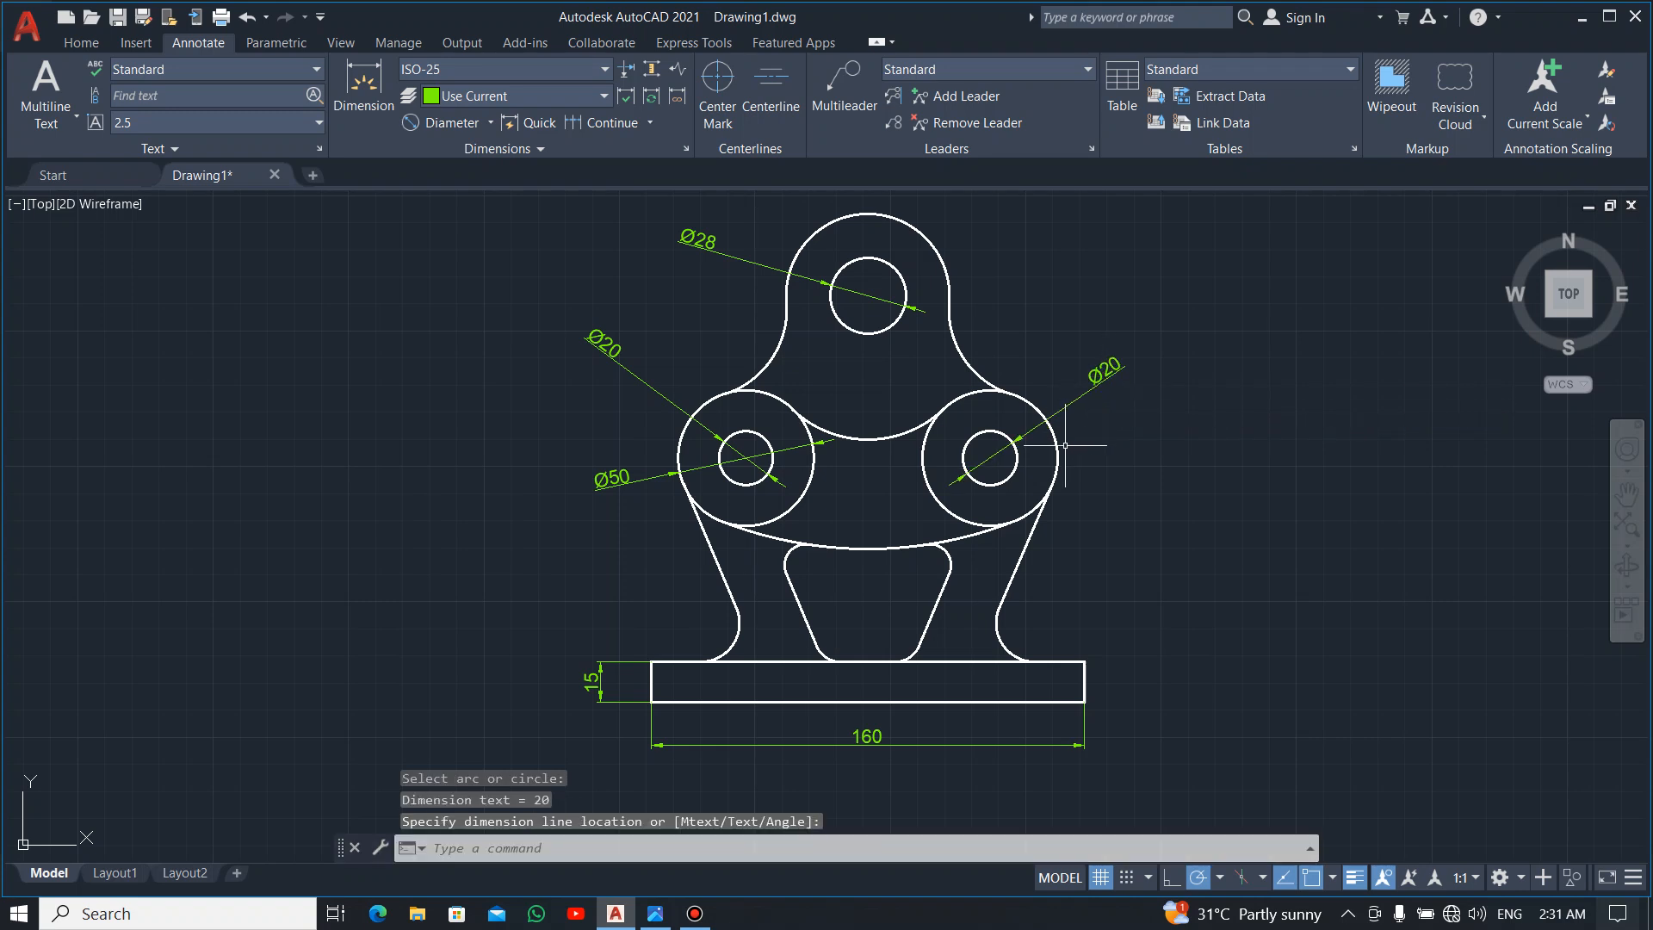
Add a diameter dimension to the right boss's outer circle, with its text just outside the right of the outline.
key("Return")
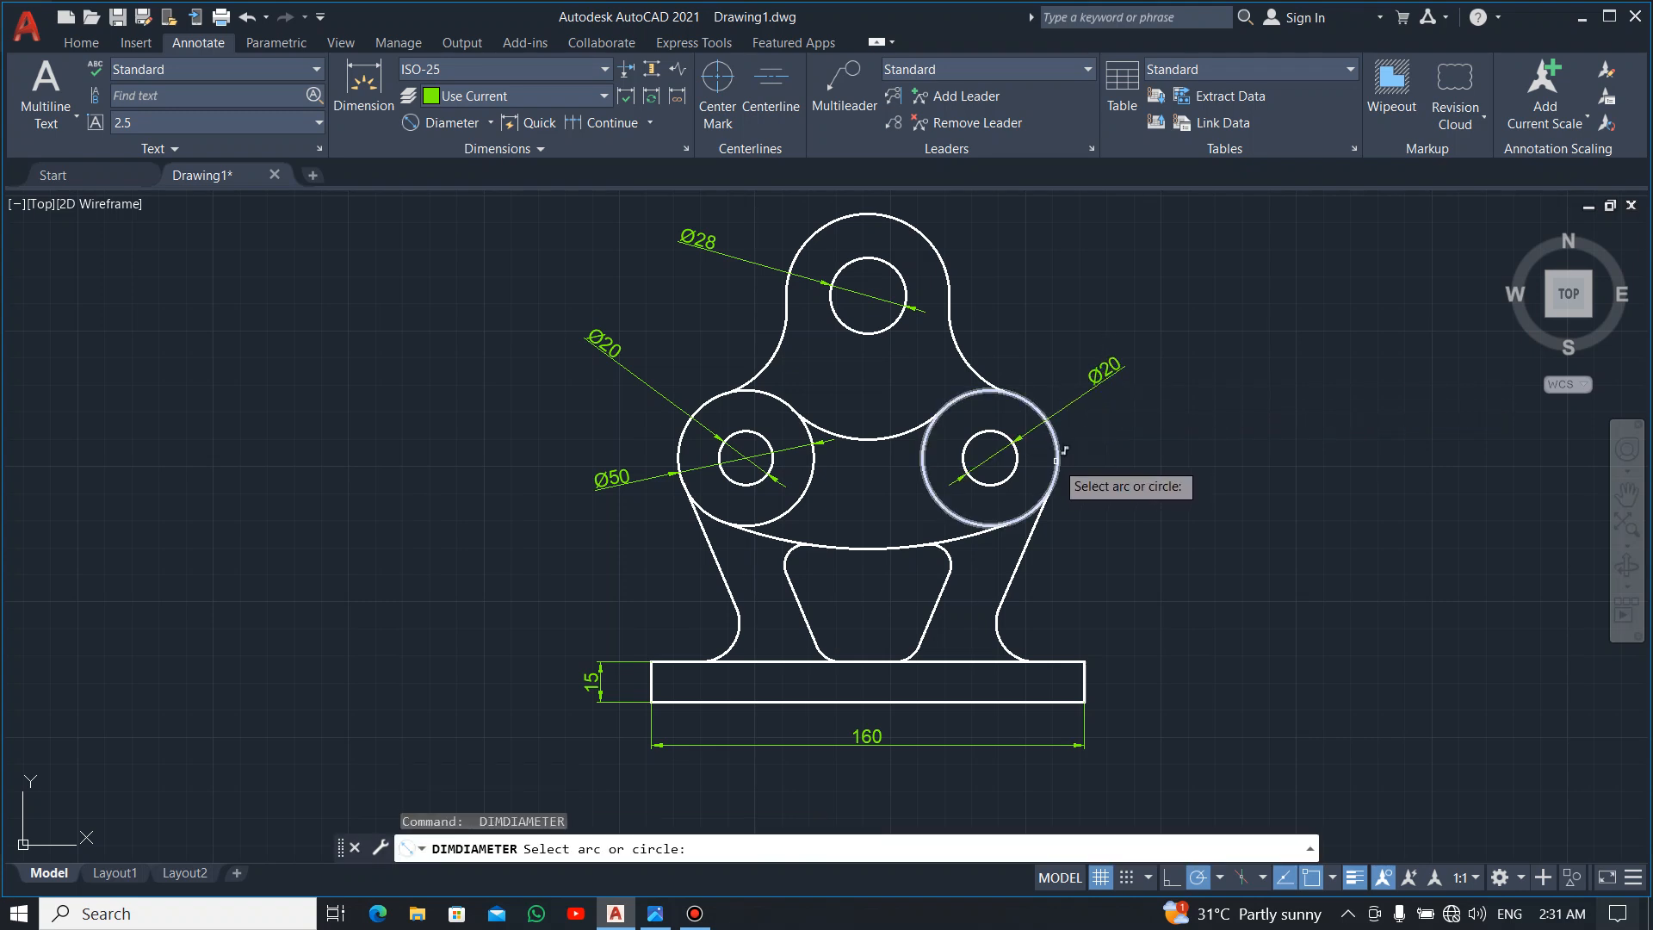
left_click(1052, 468)
left_click(1128, 470)
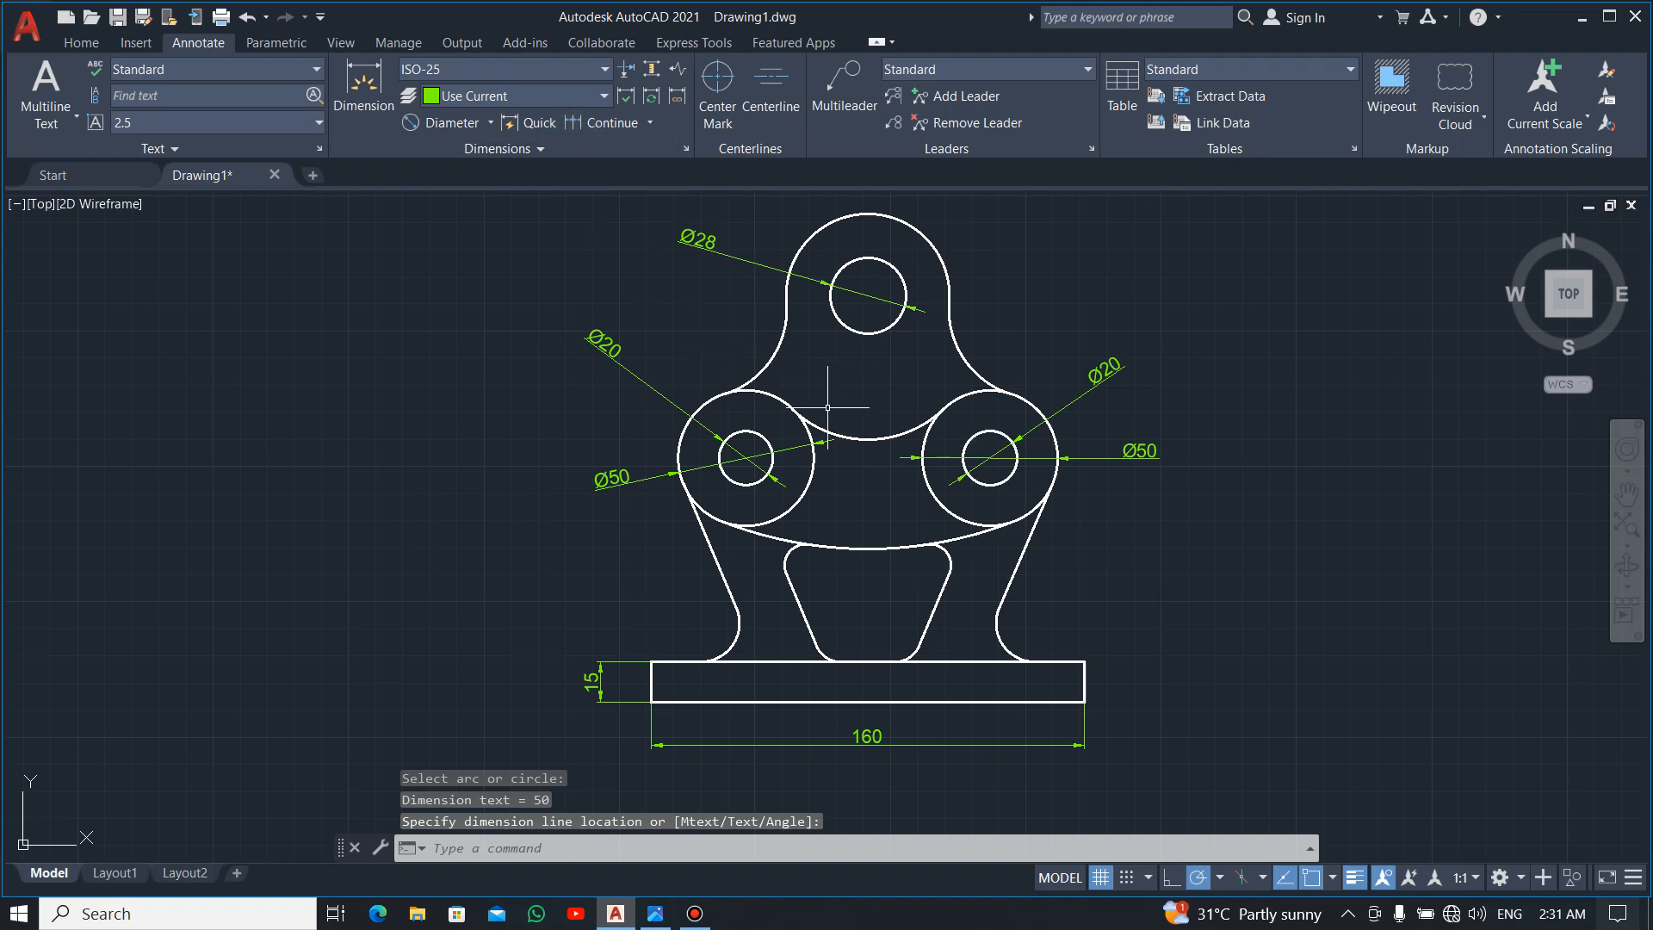
Add radius dimensions to the concave arc between the bosses and the large arc below it, placing each text above its arc.
left_click(478, 124)
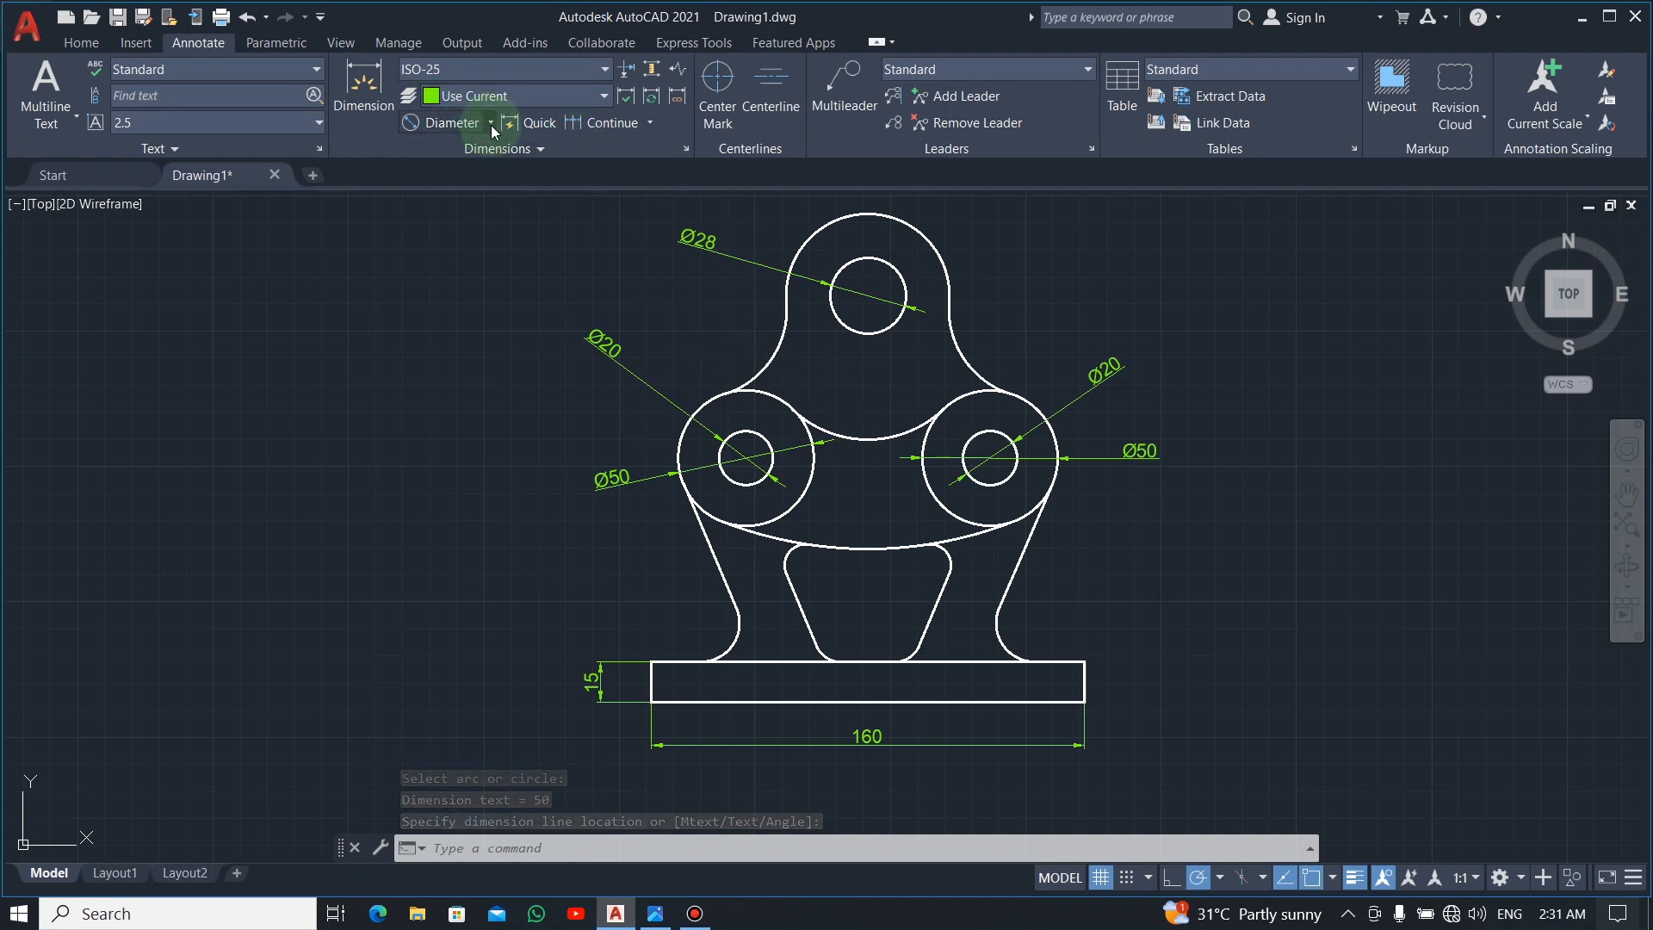
left_click(491, 125)
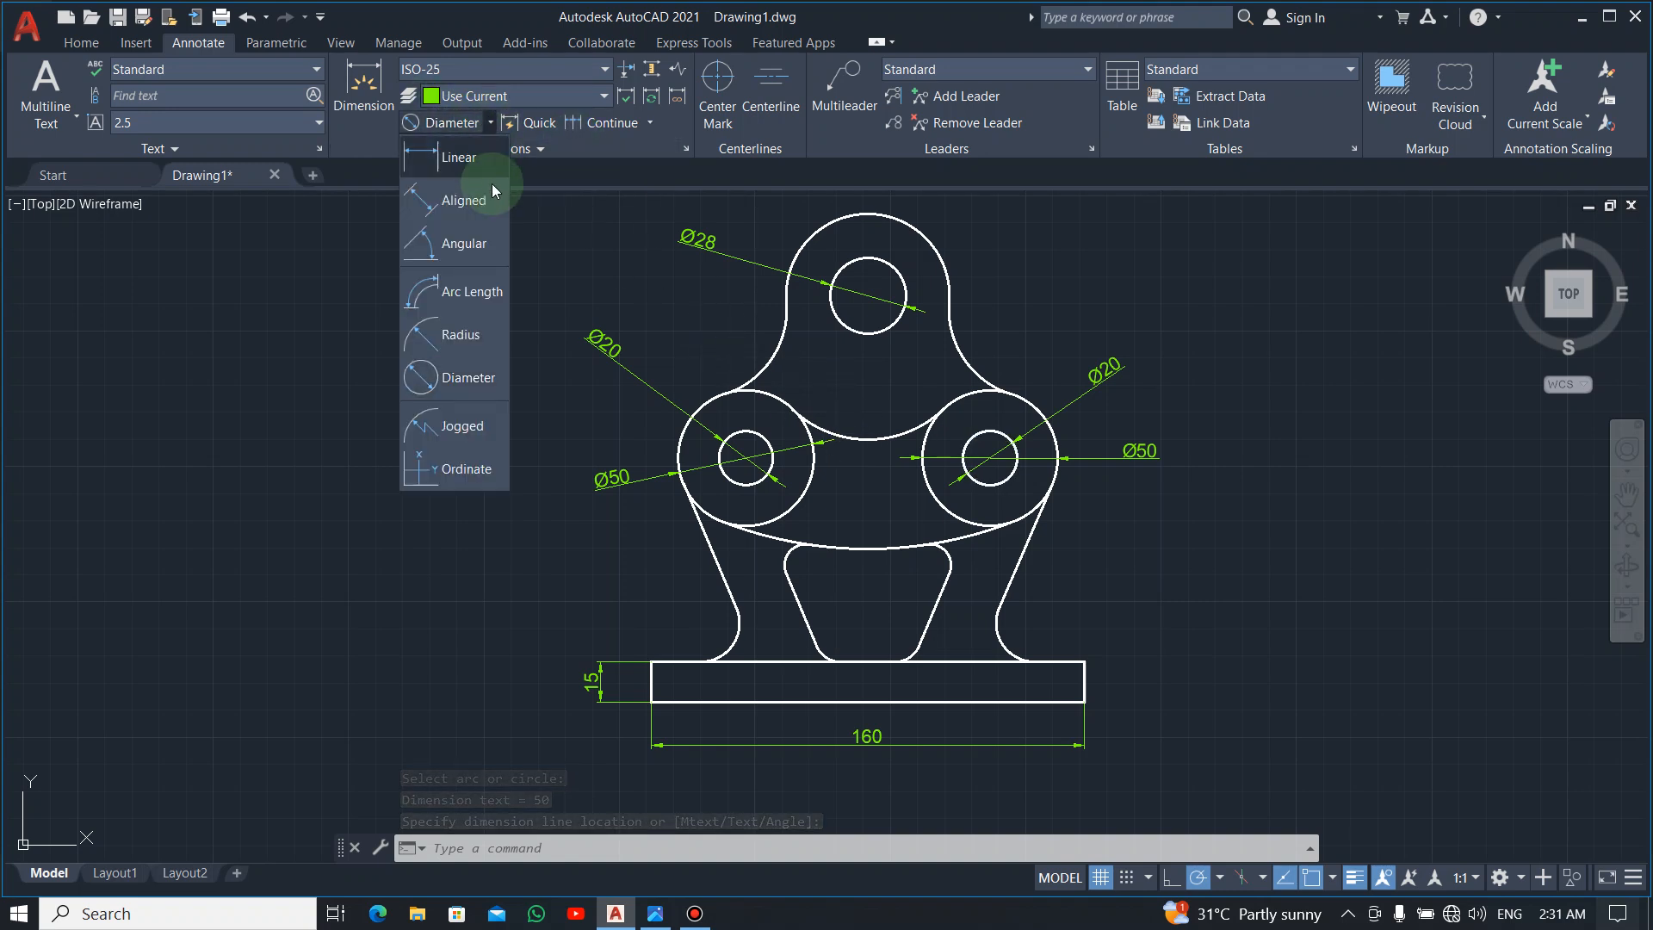
left_click(469, 335)
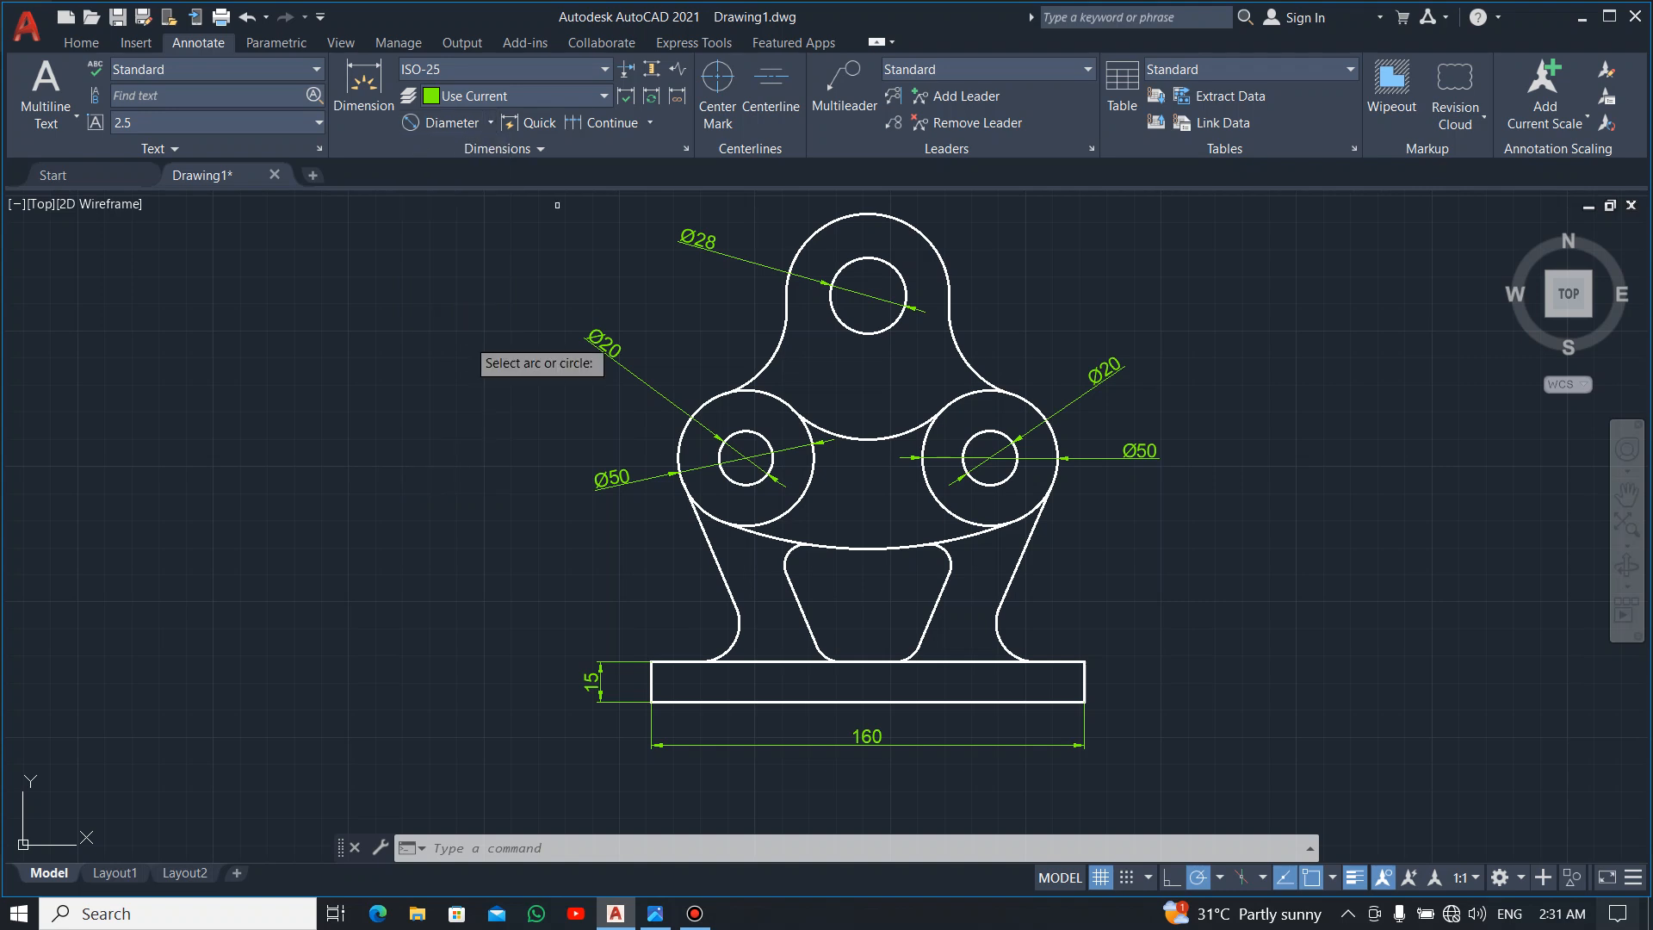
left_click(878, 440)
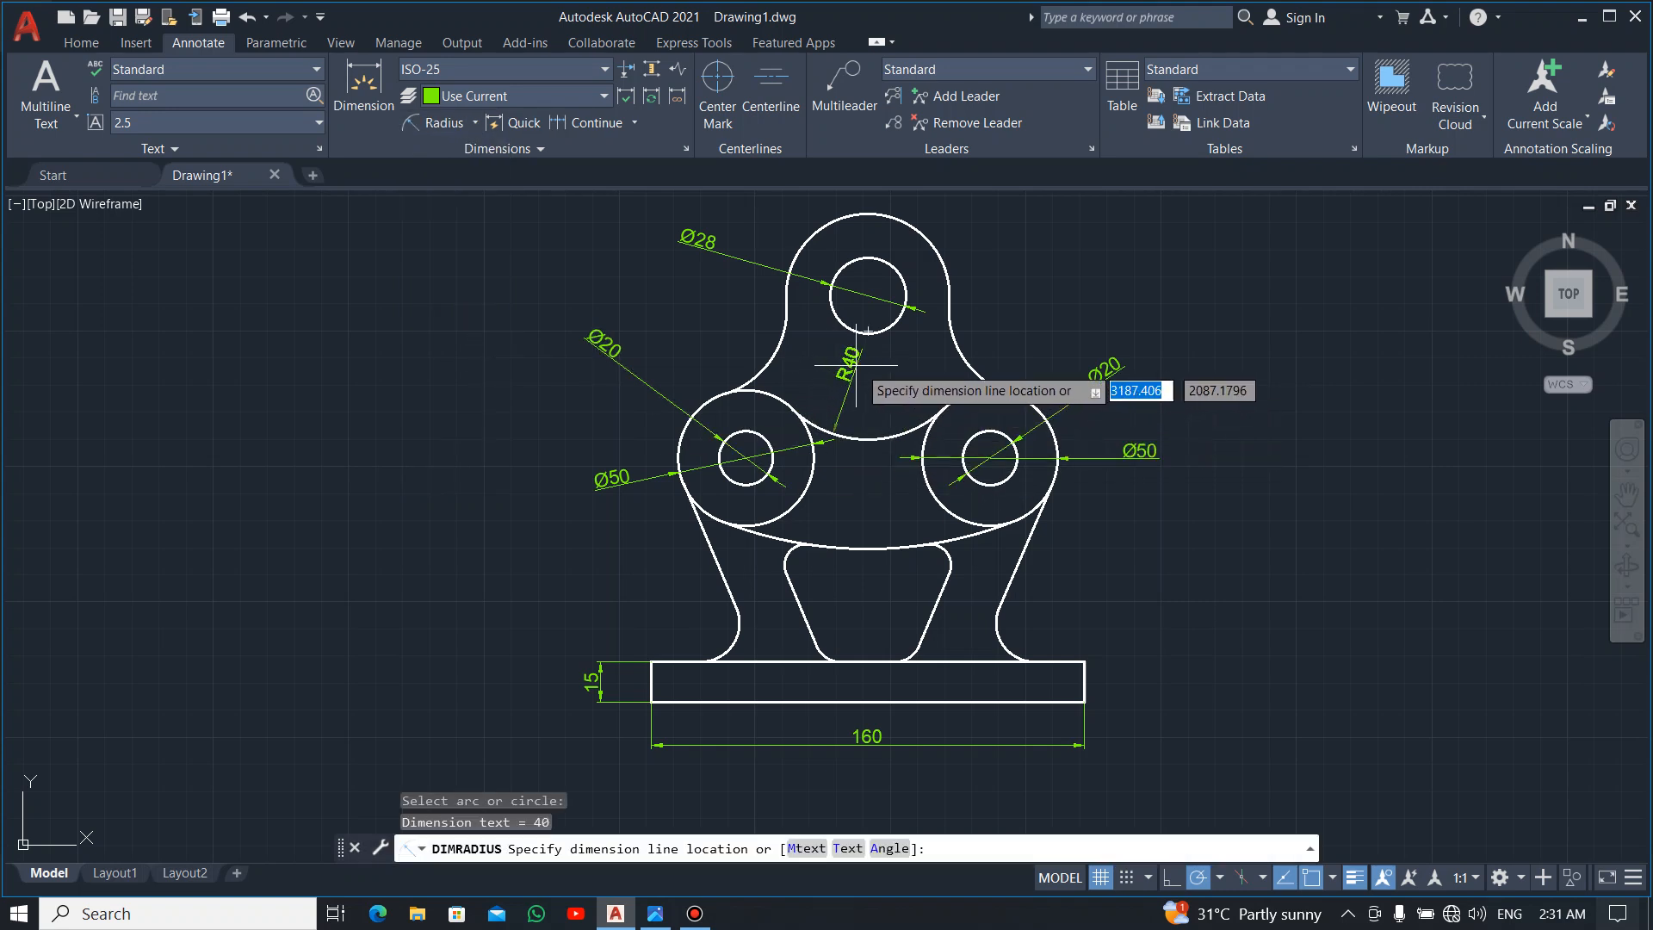
left_click(868, 369)
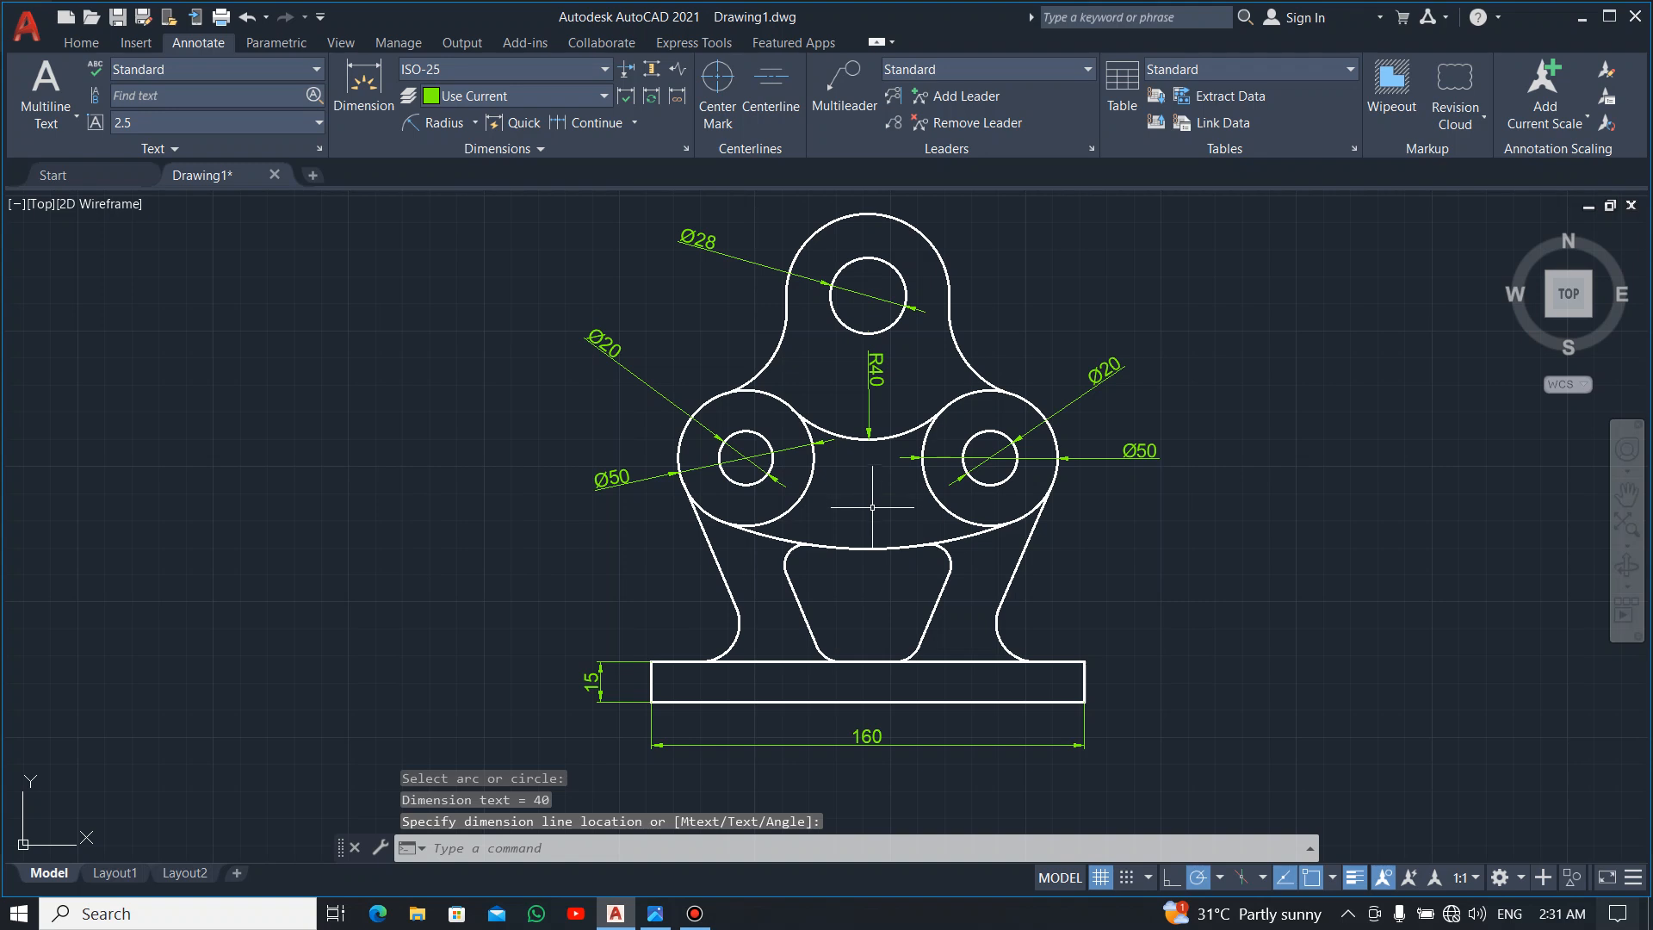
key("Return")
left_click(868, 546)
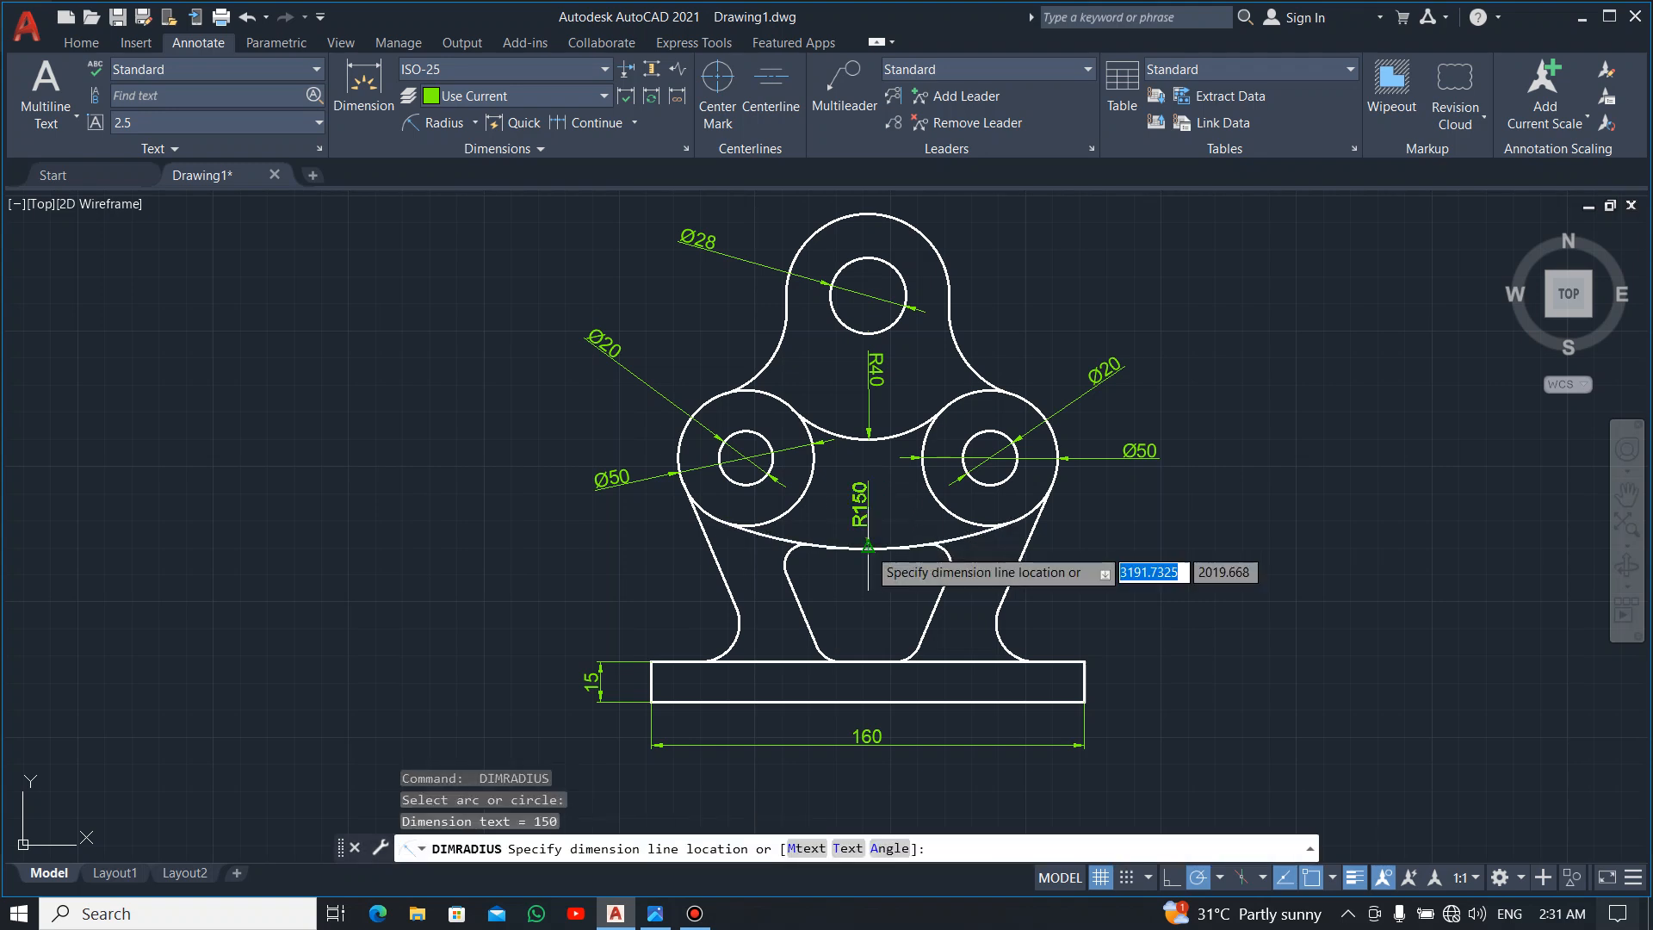
left_click(845, 489)
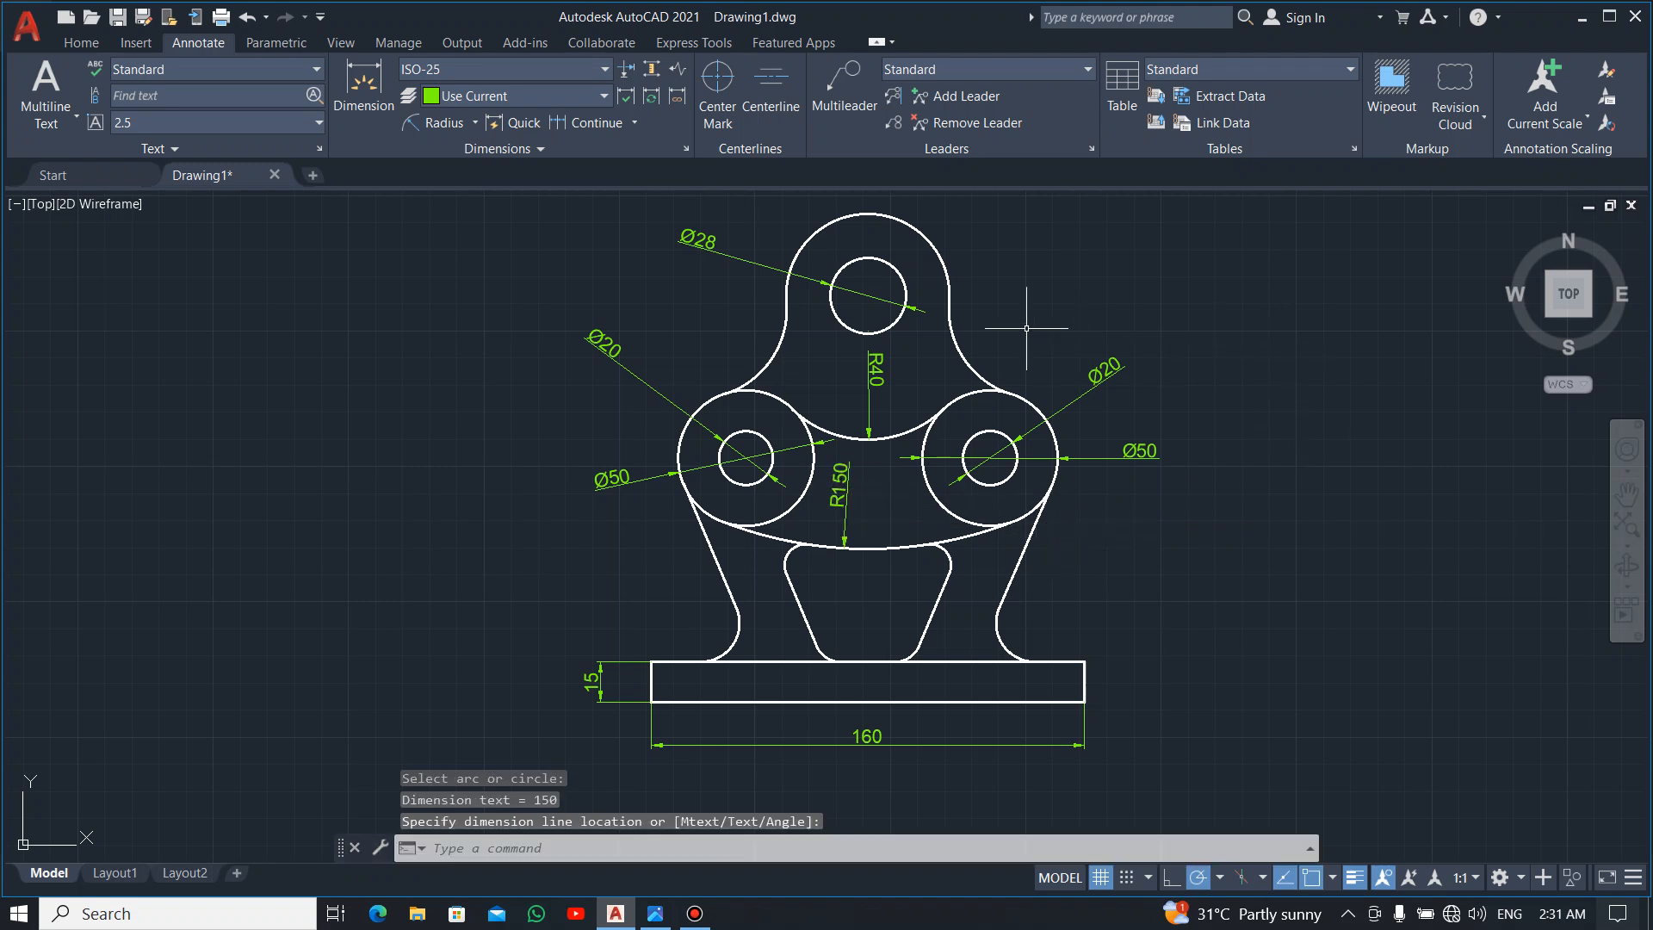
Add radius dimensions to the bracket's top outer arc and the fillet below it on the right, with both texts outside the outline.
key("Return")
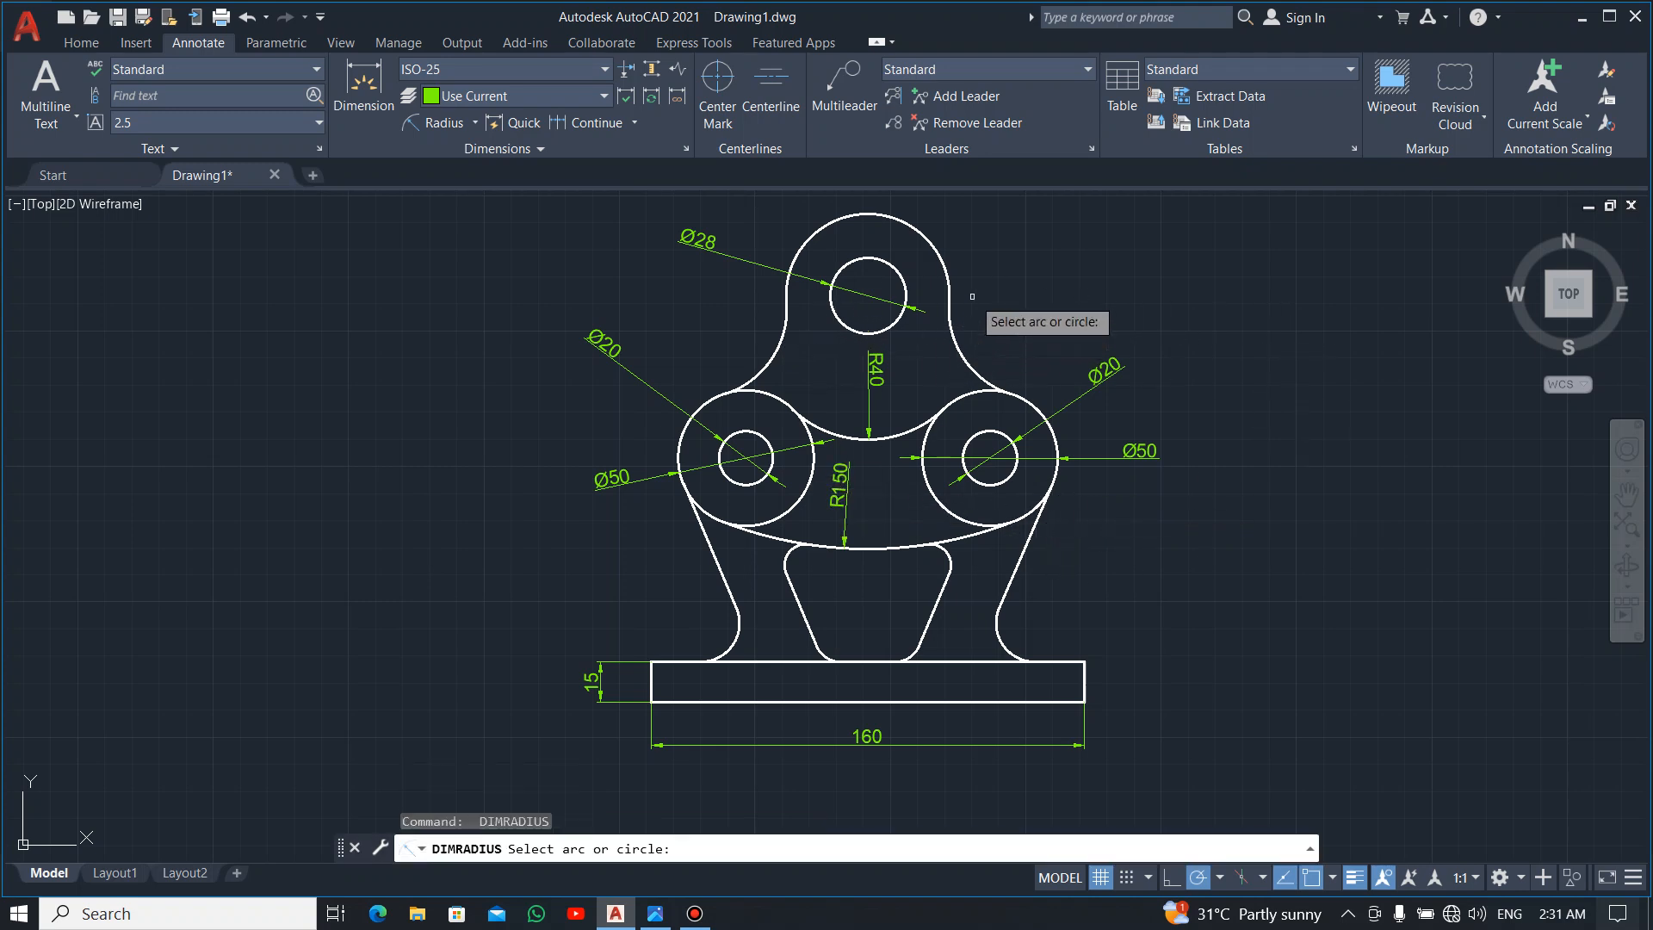
left_click(936, 251)
left_click(983, 252)
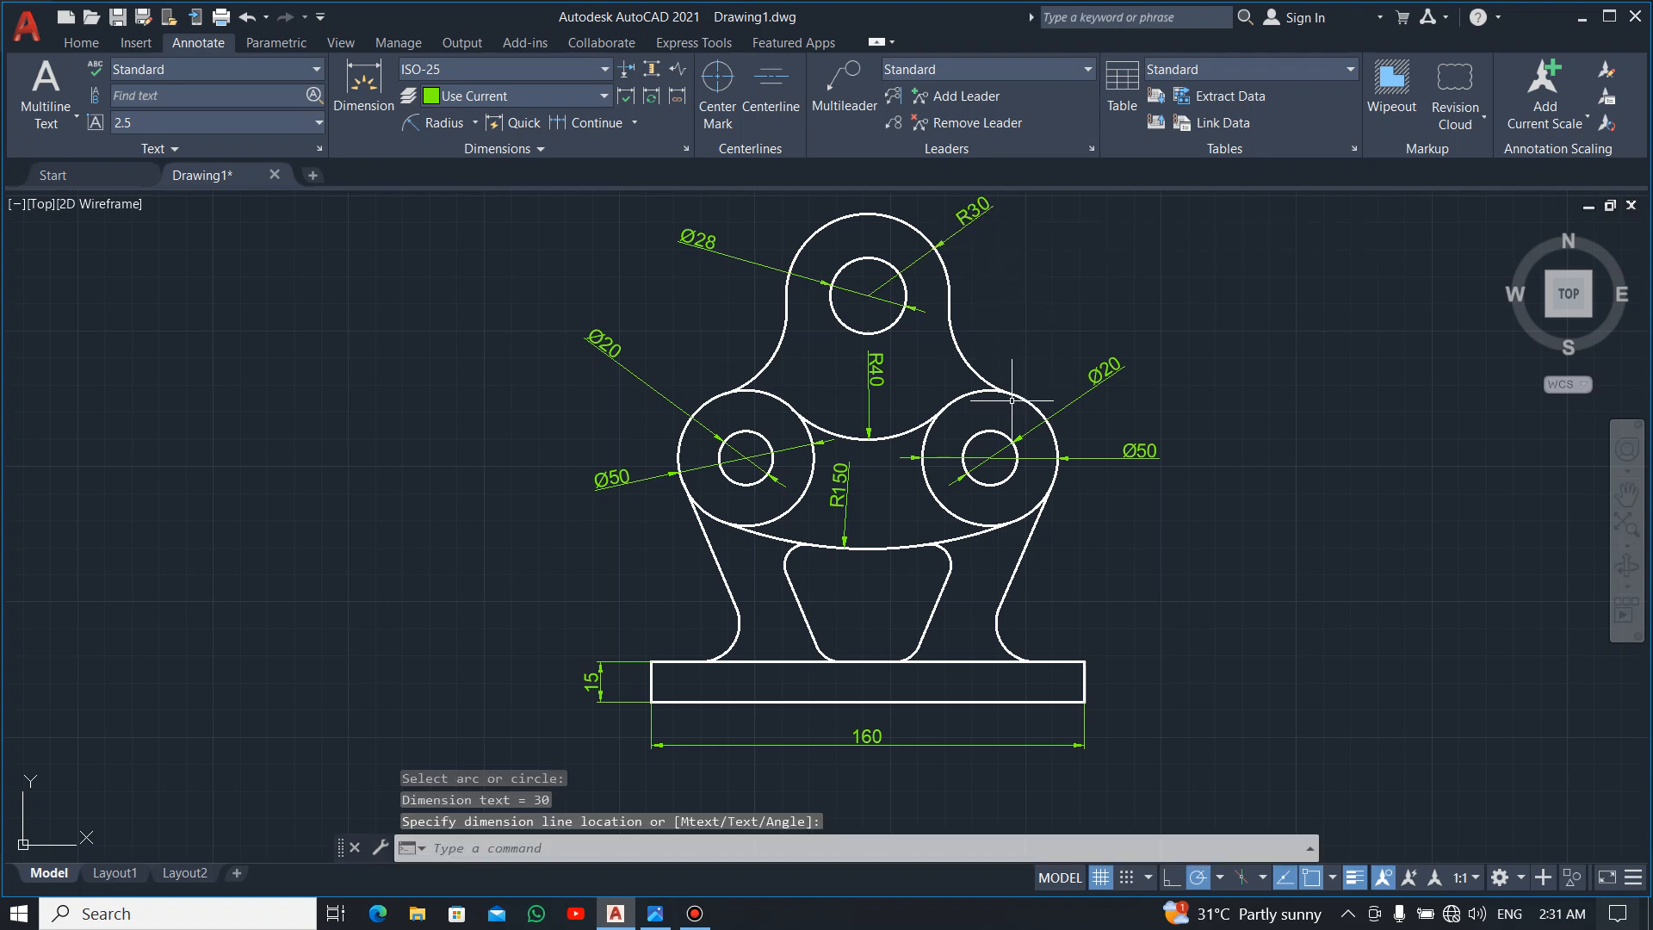
key("Return")
left_click(955, 349)
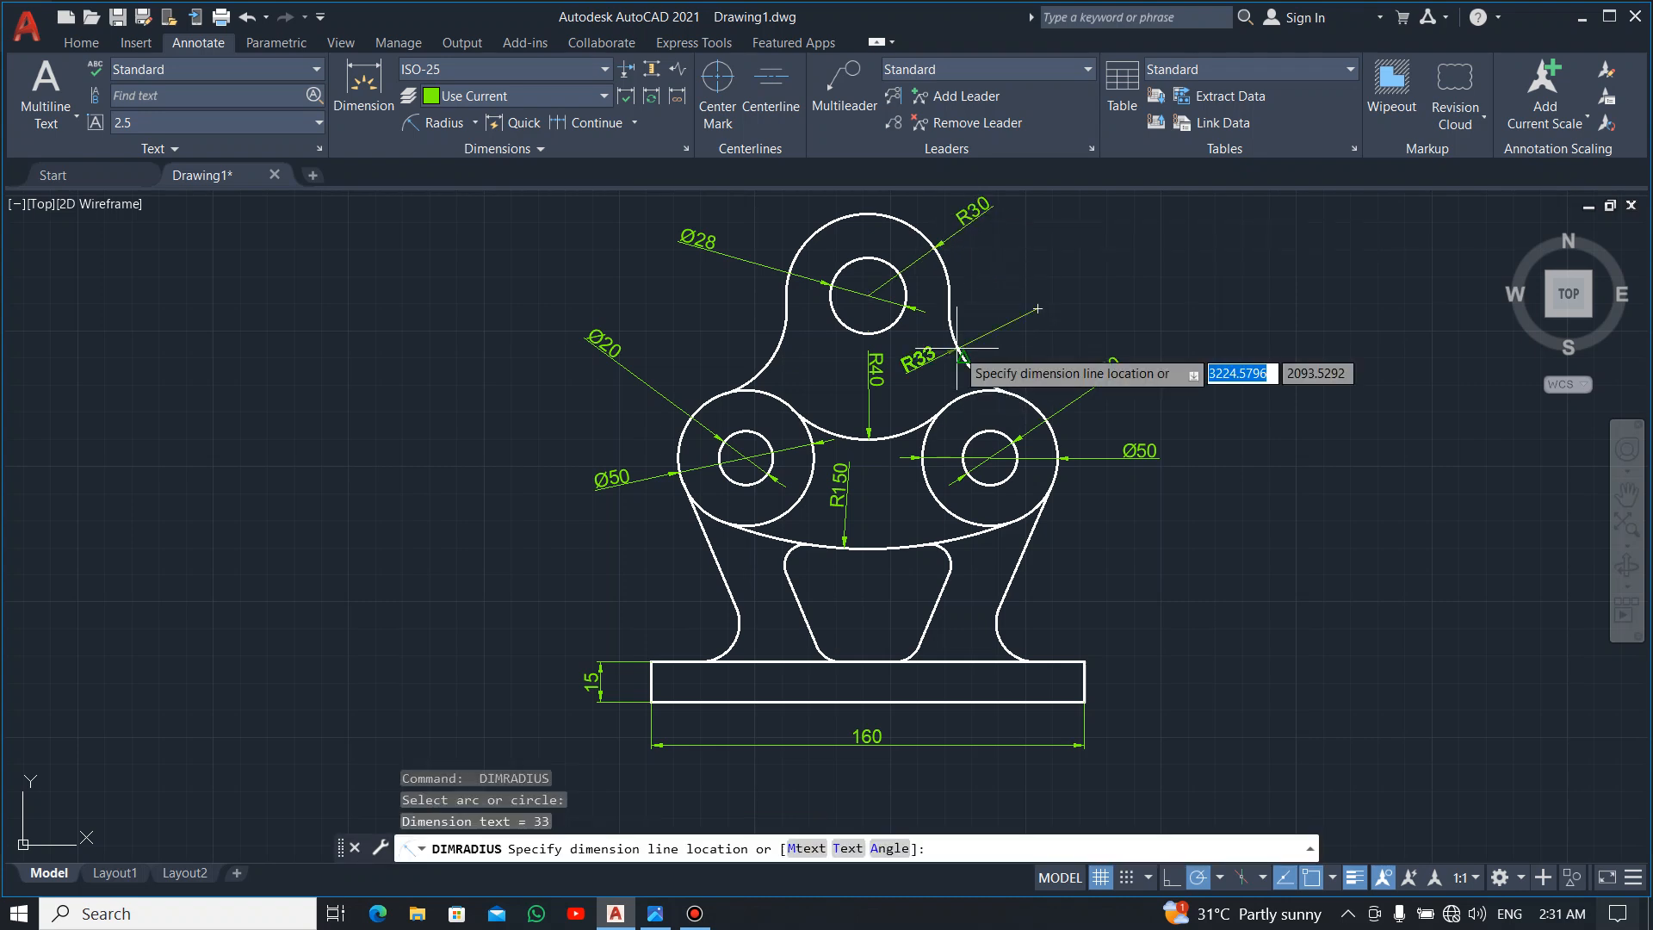
left_click(971, 348)
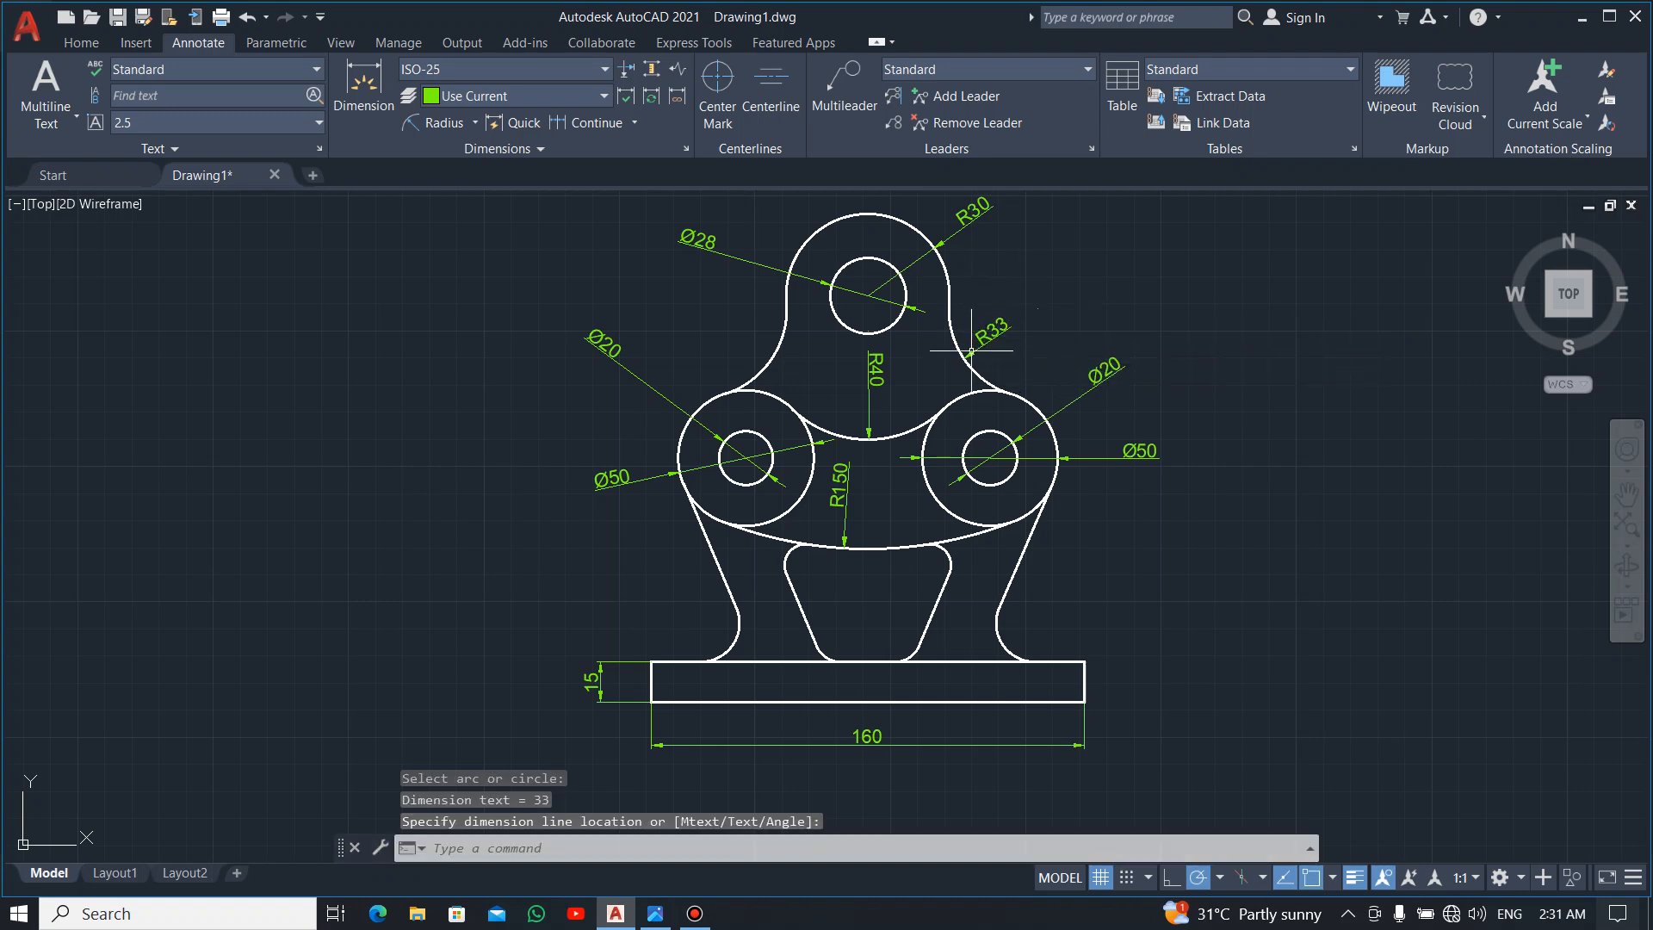
Add radius dimensions to the right and left fillets above the base plate, placing each text to the right of its fillet.
key("Return")
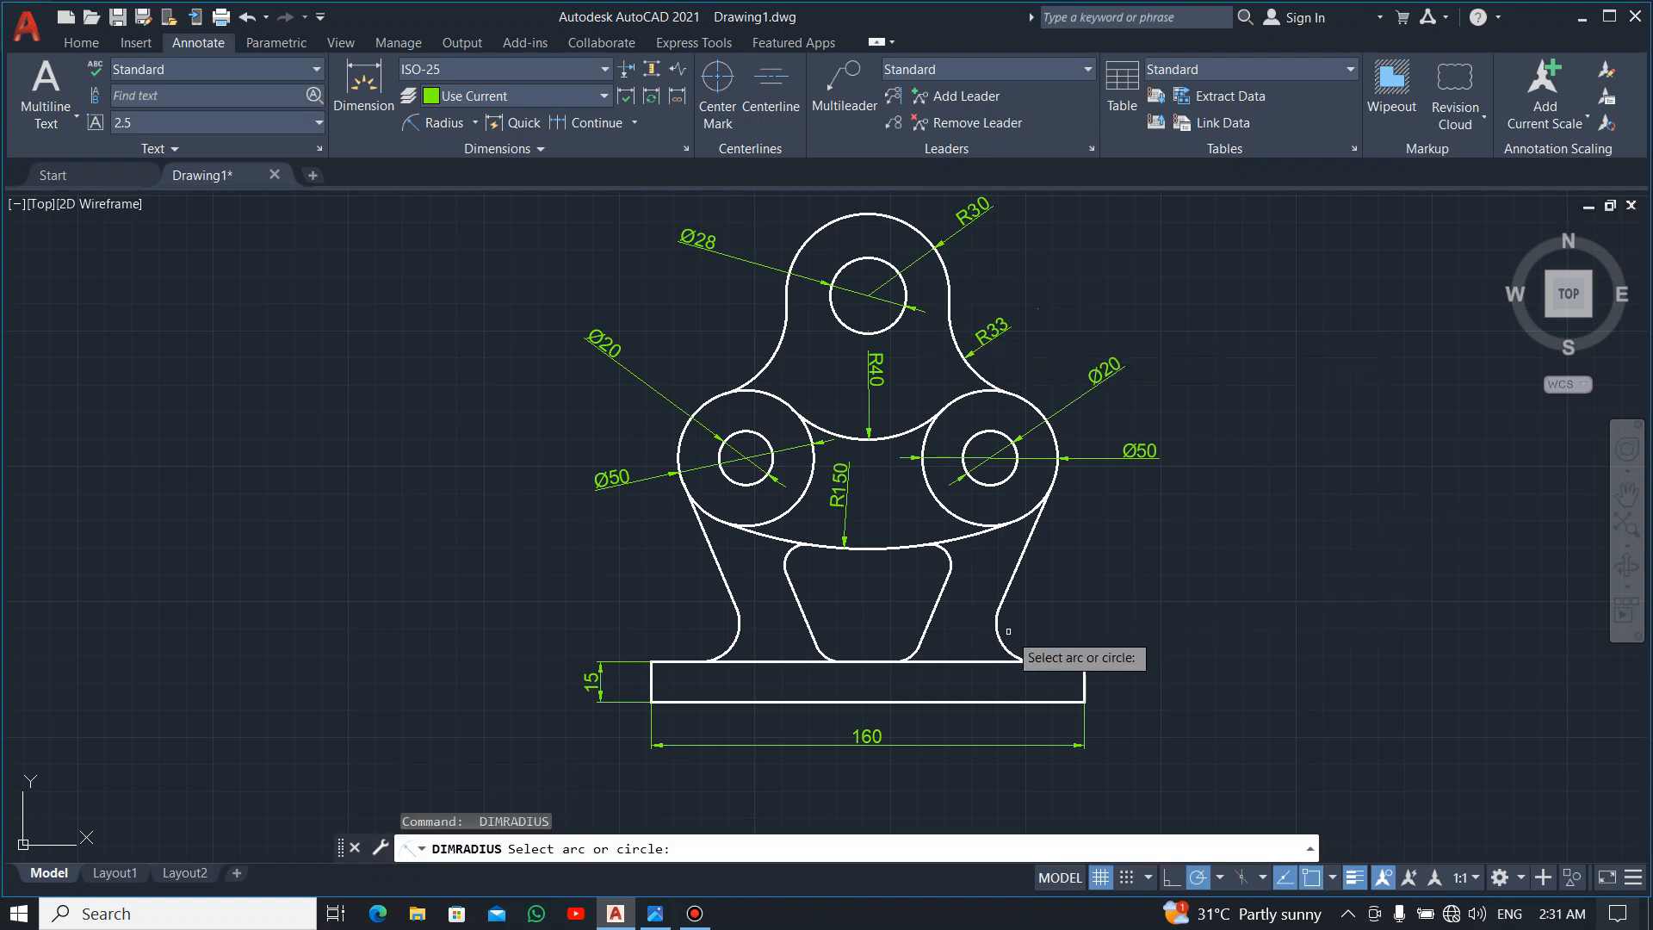
left_click(1009, 647)
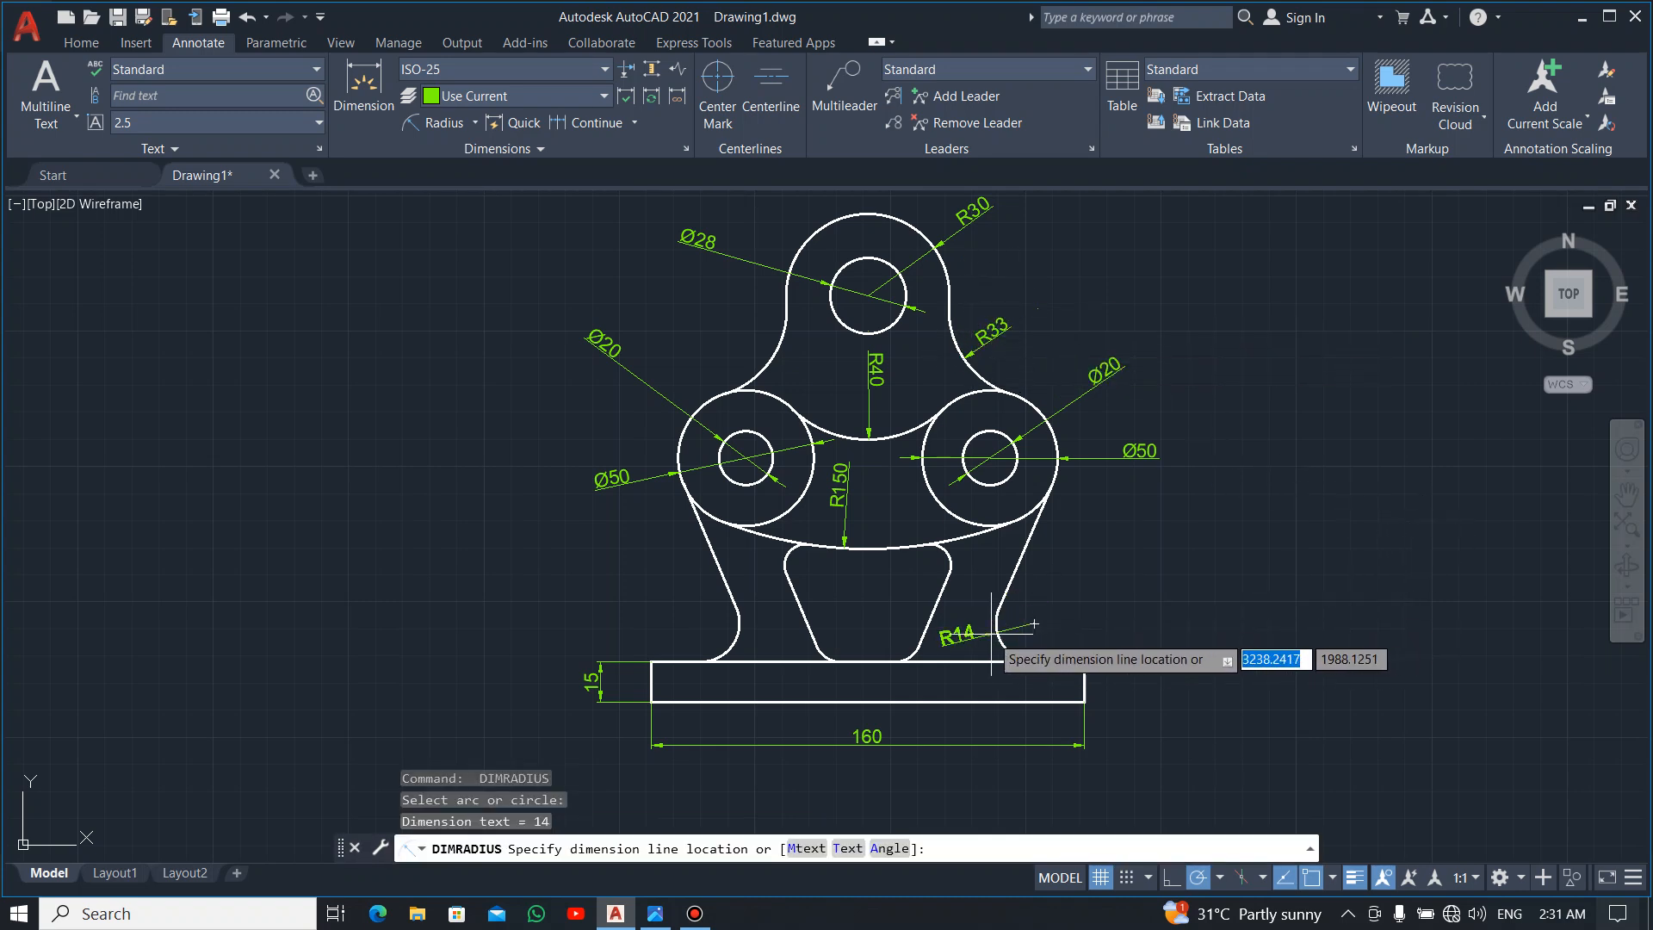
left_click(1011, 636)
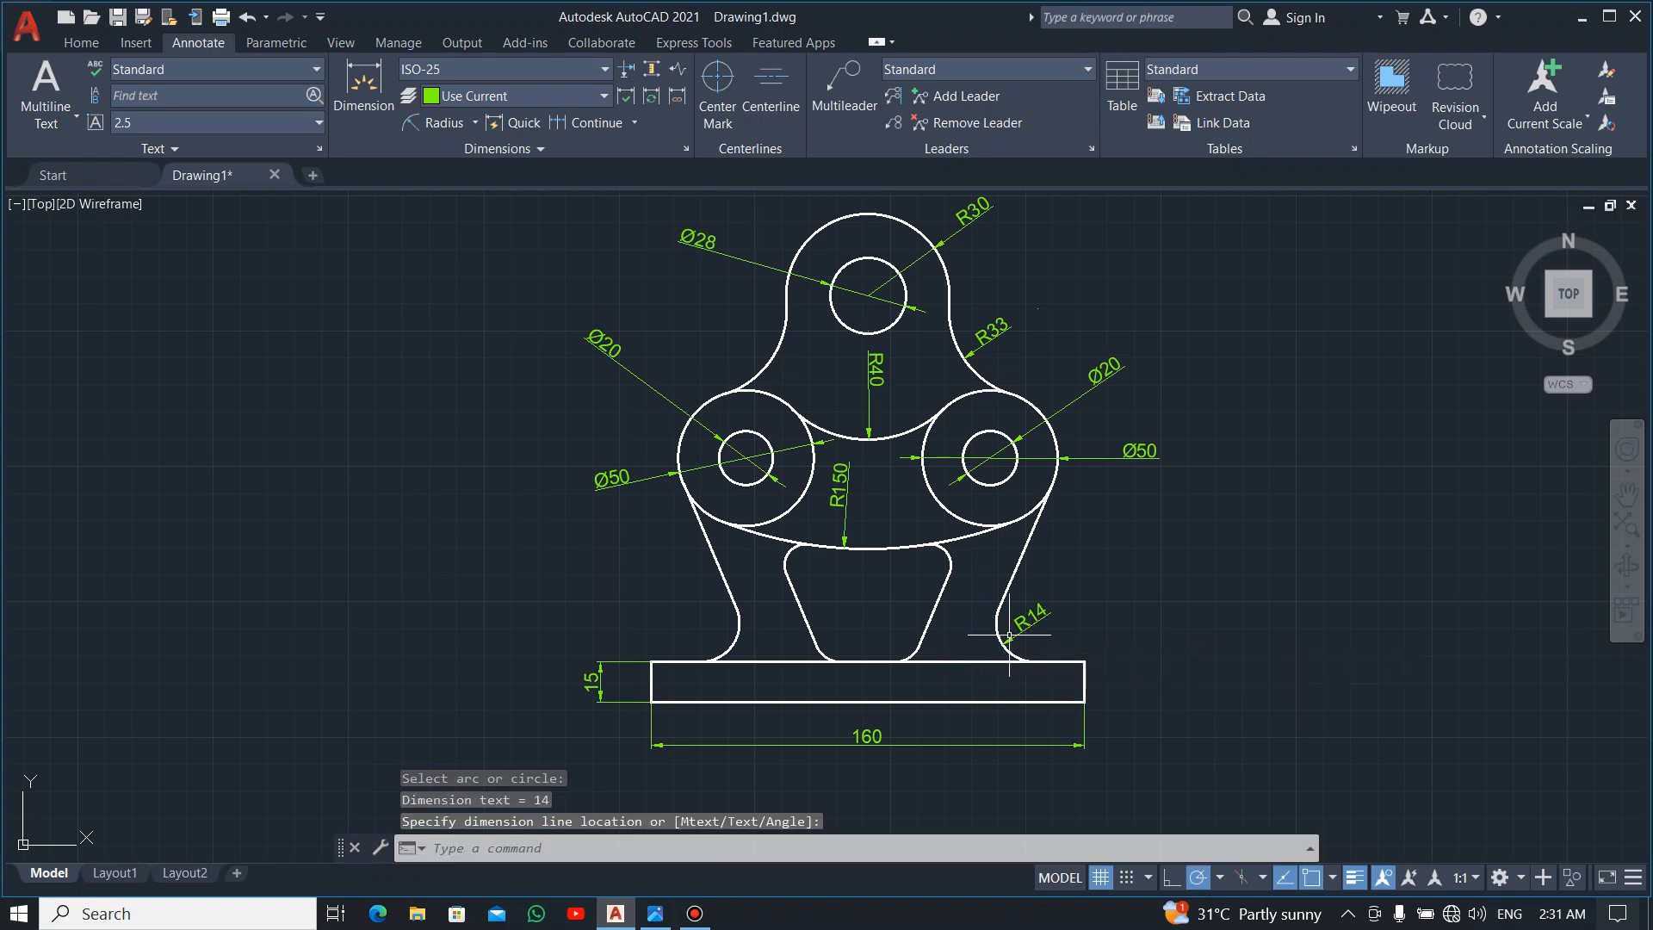
key("Return")
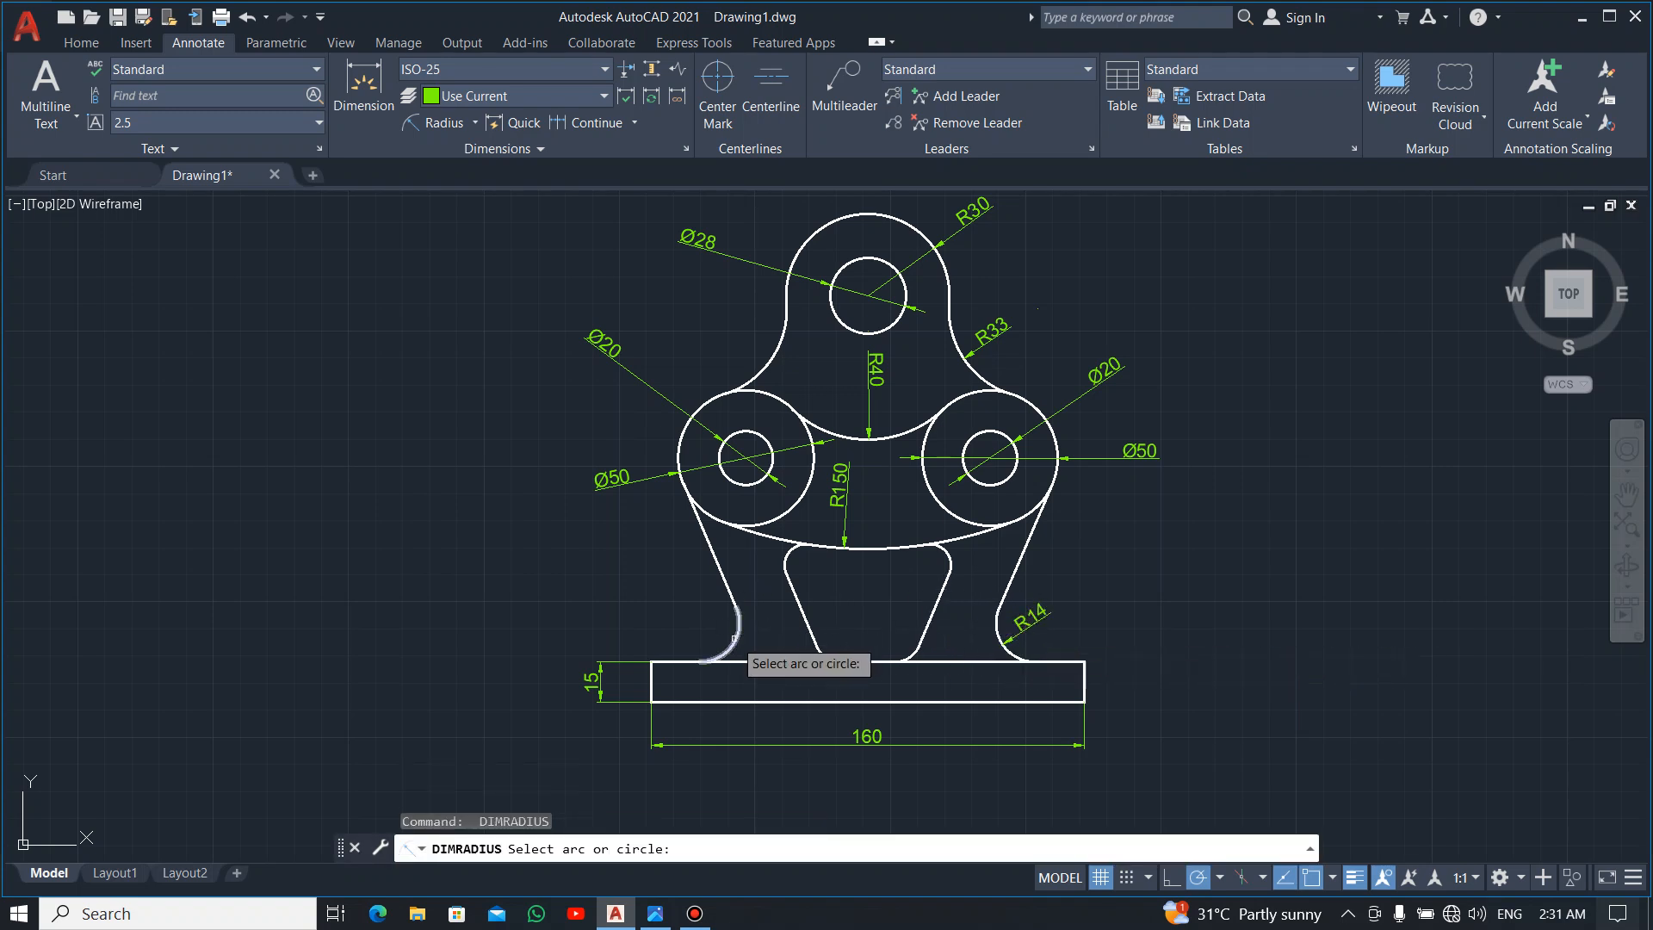
left_click(734, 637)
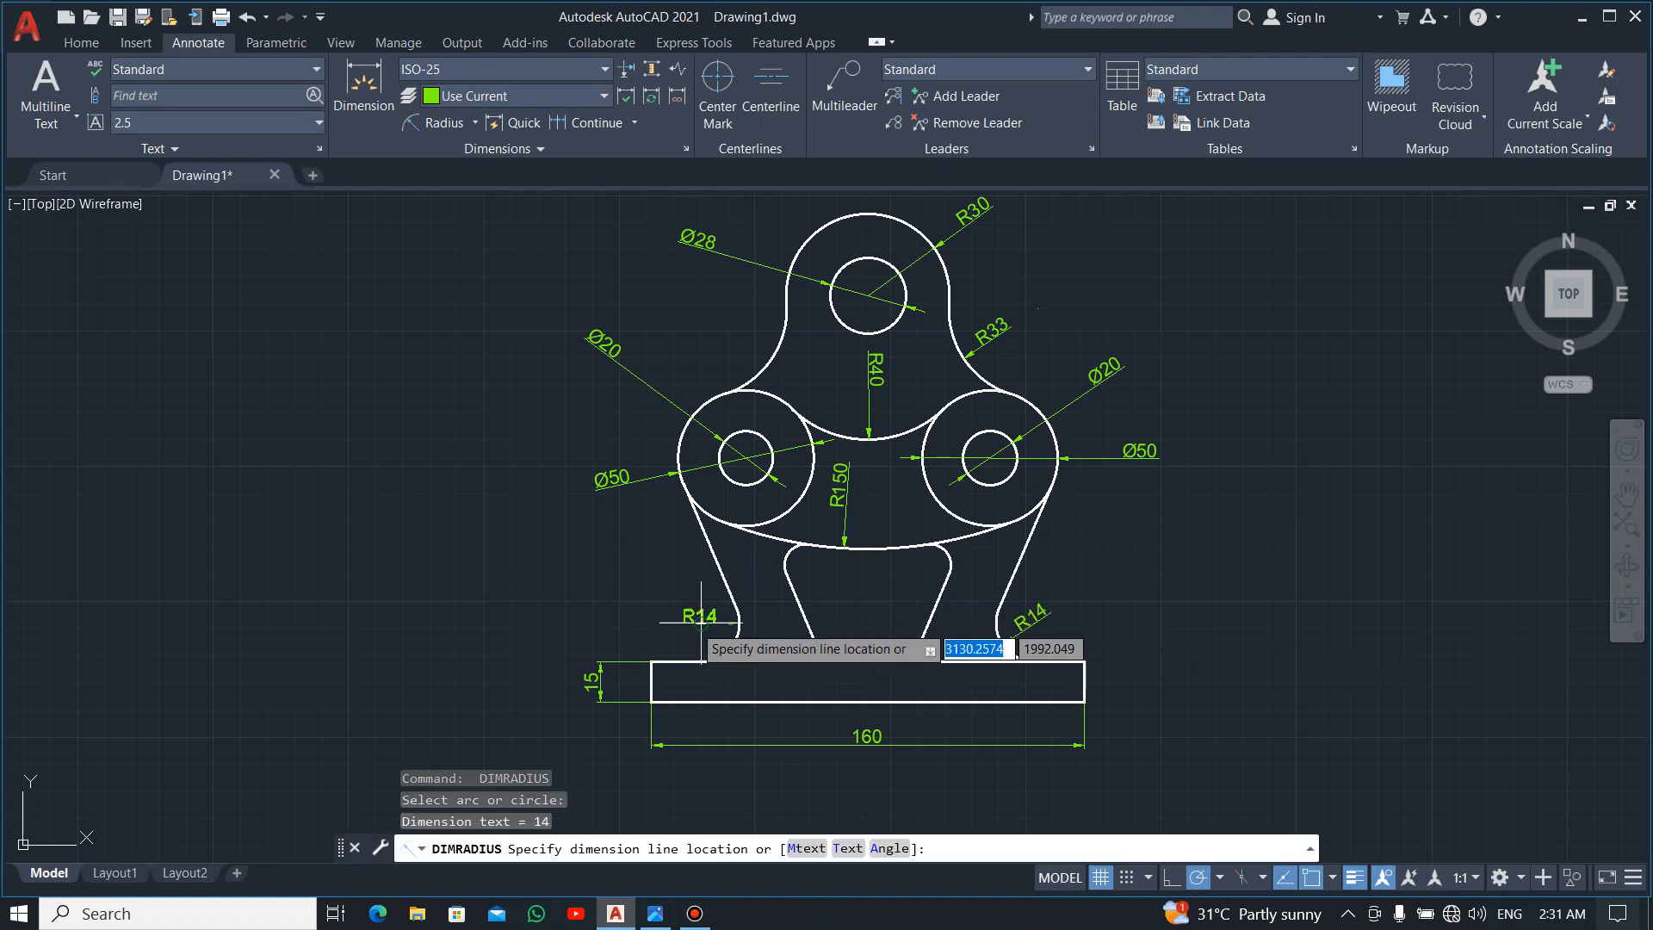
left_click(749, 654)
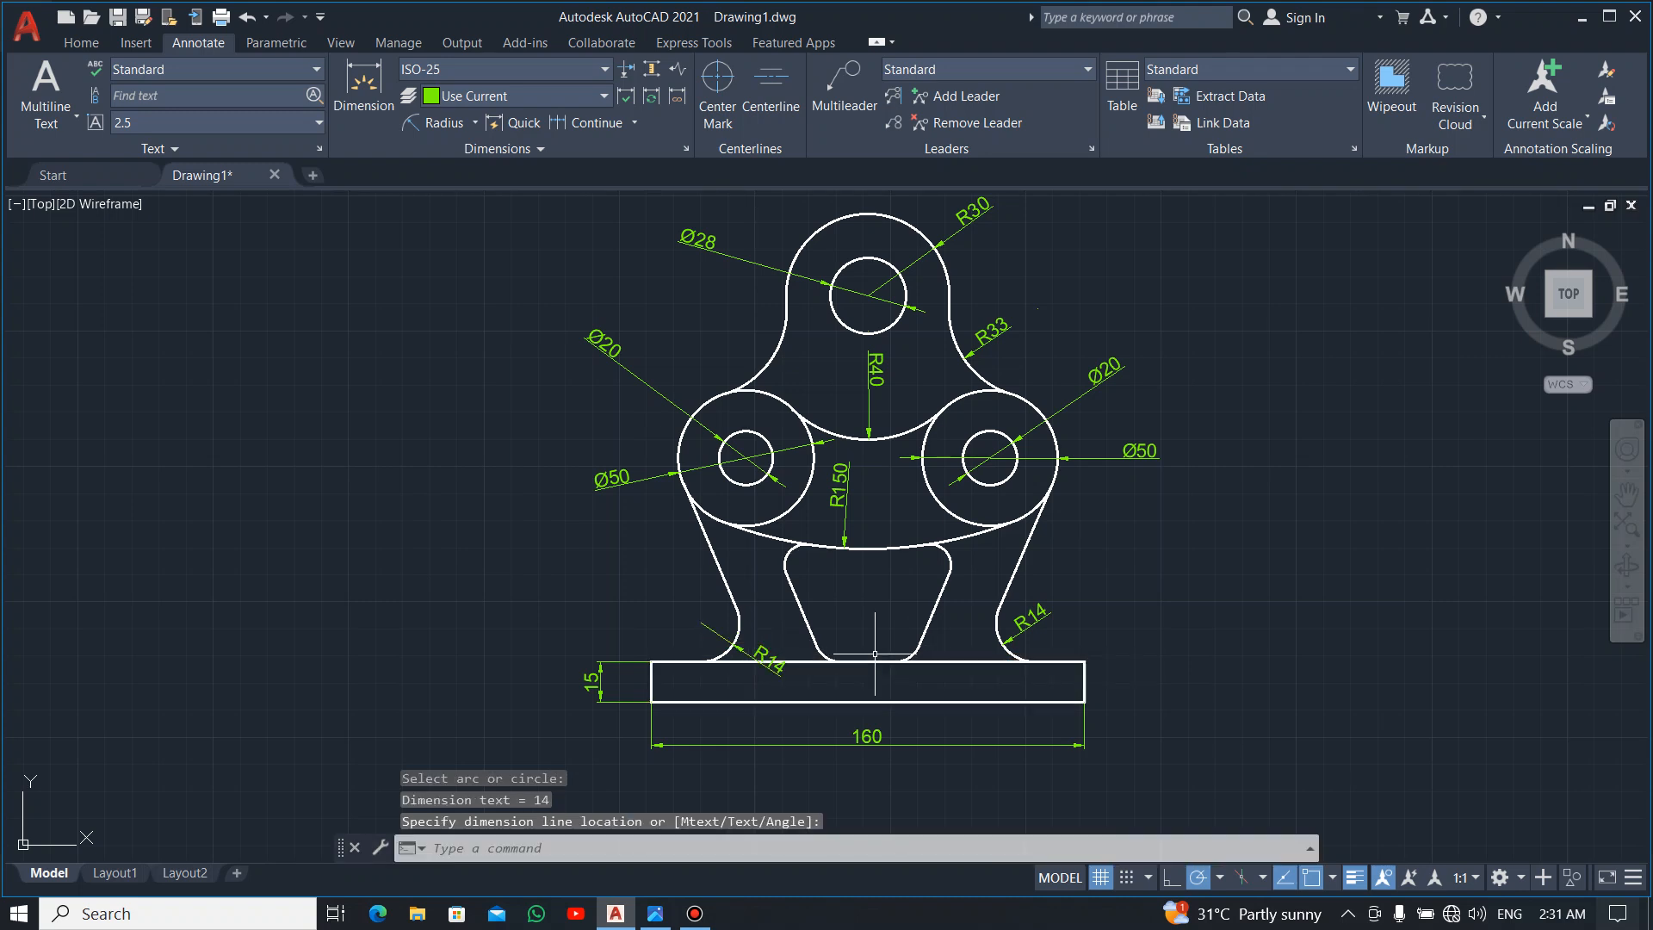
Add radius dimensions to the upper left and upper right corners of the trapezoidal cutout, with both texts outside the cutout.
key("Return")
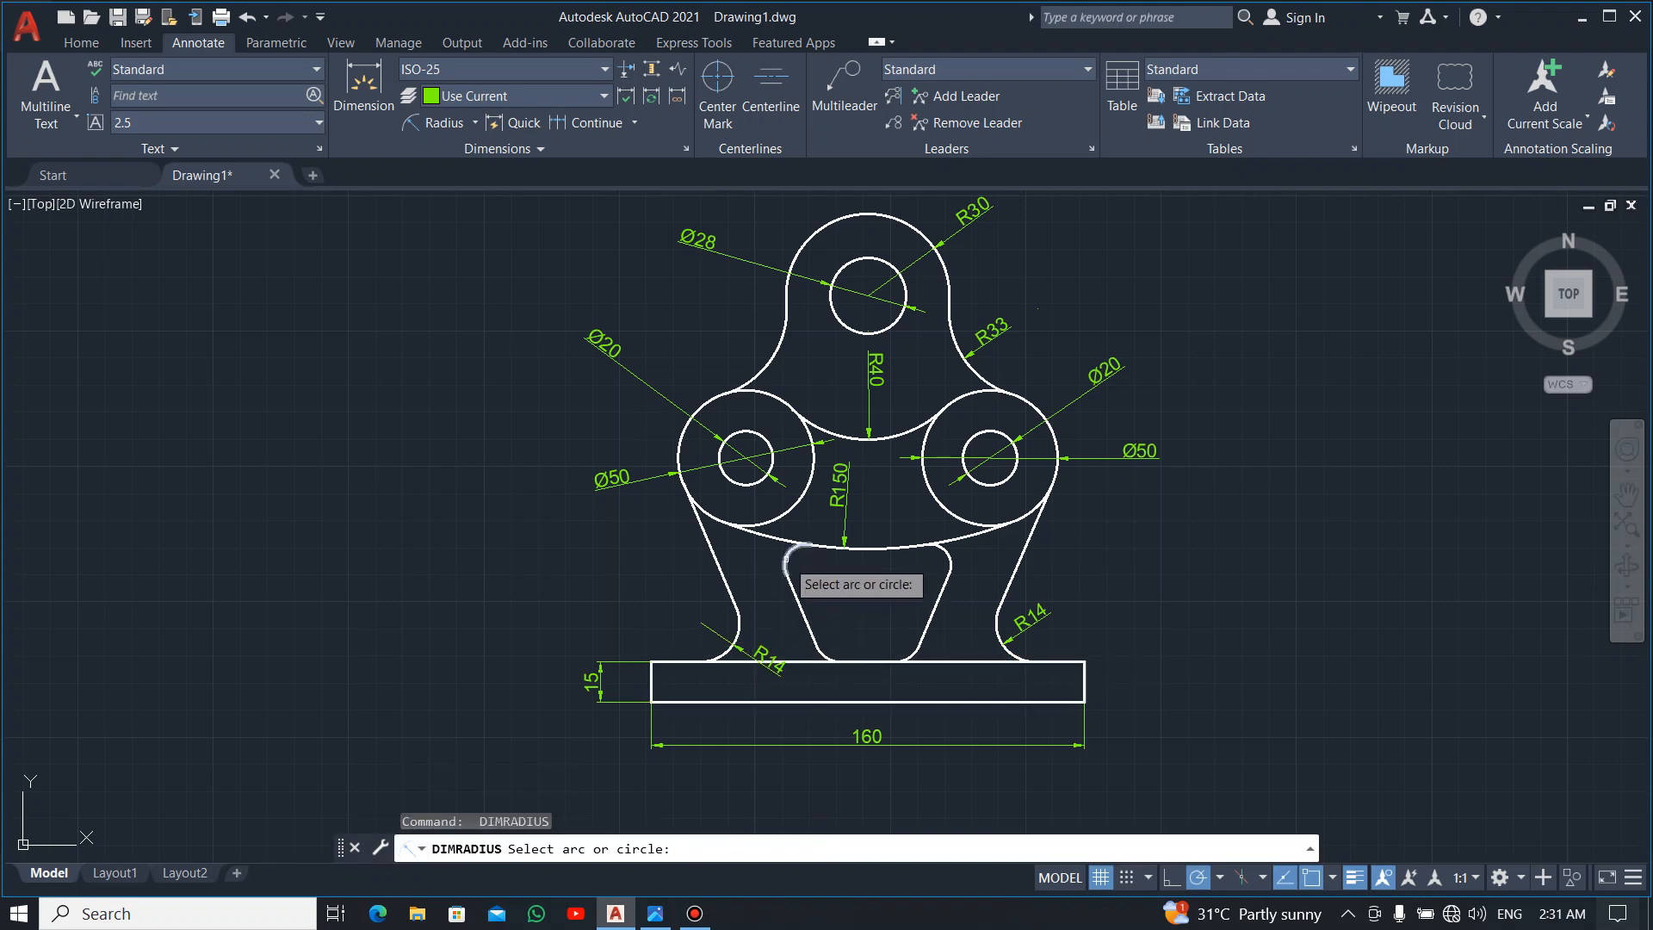
left_click(785, 568)
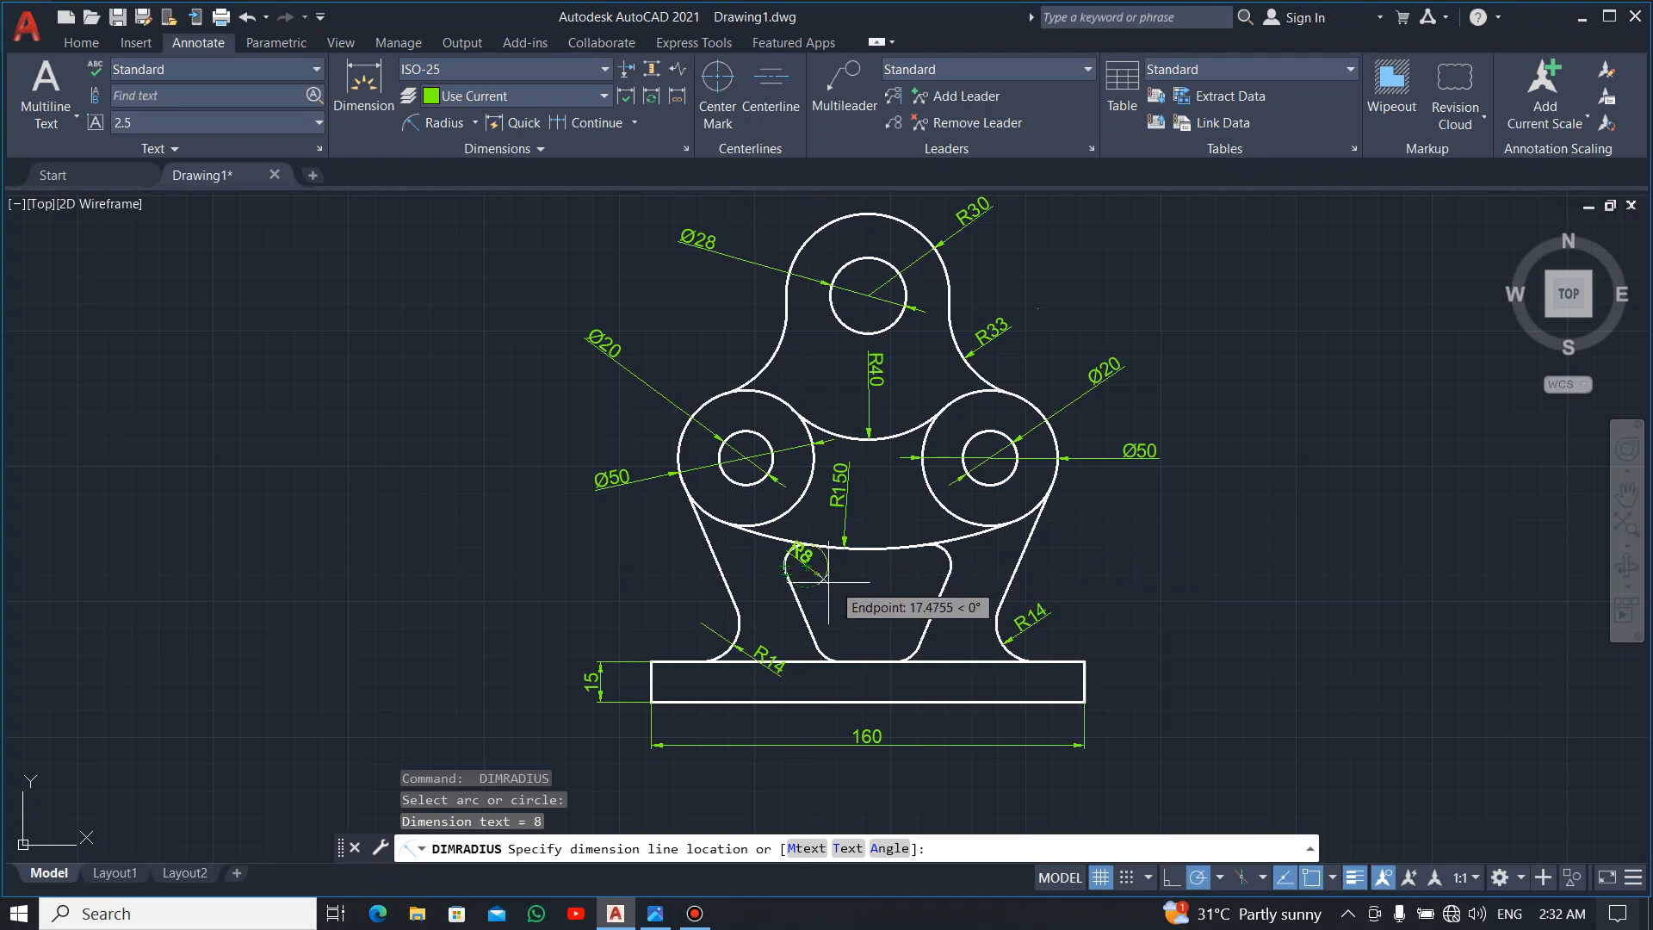
left_click(761, 551)
key("Return")
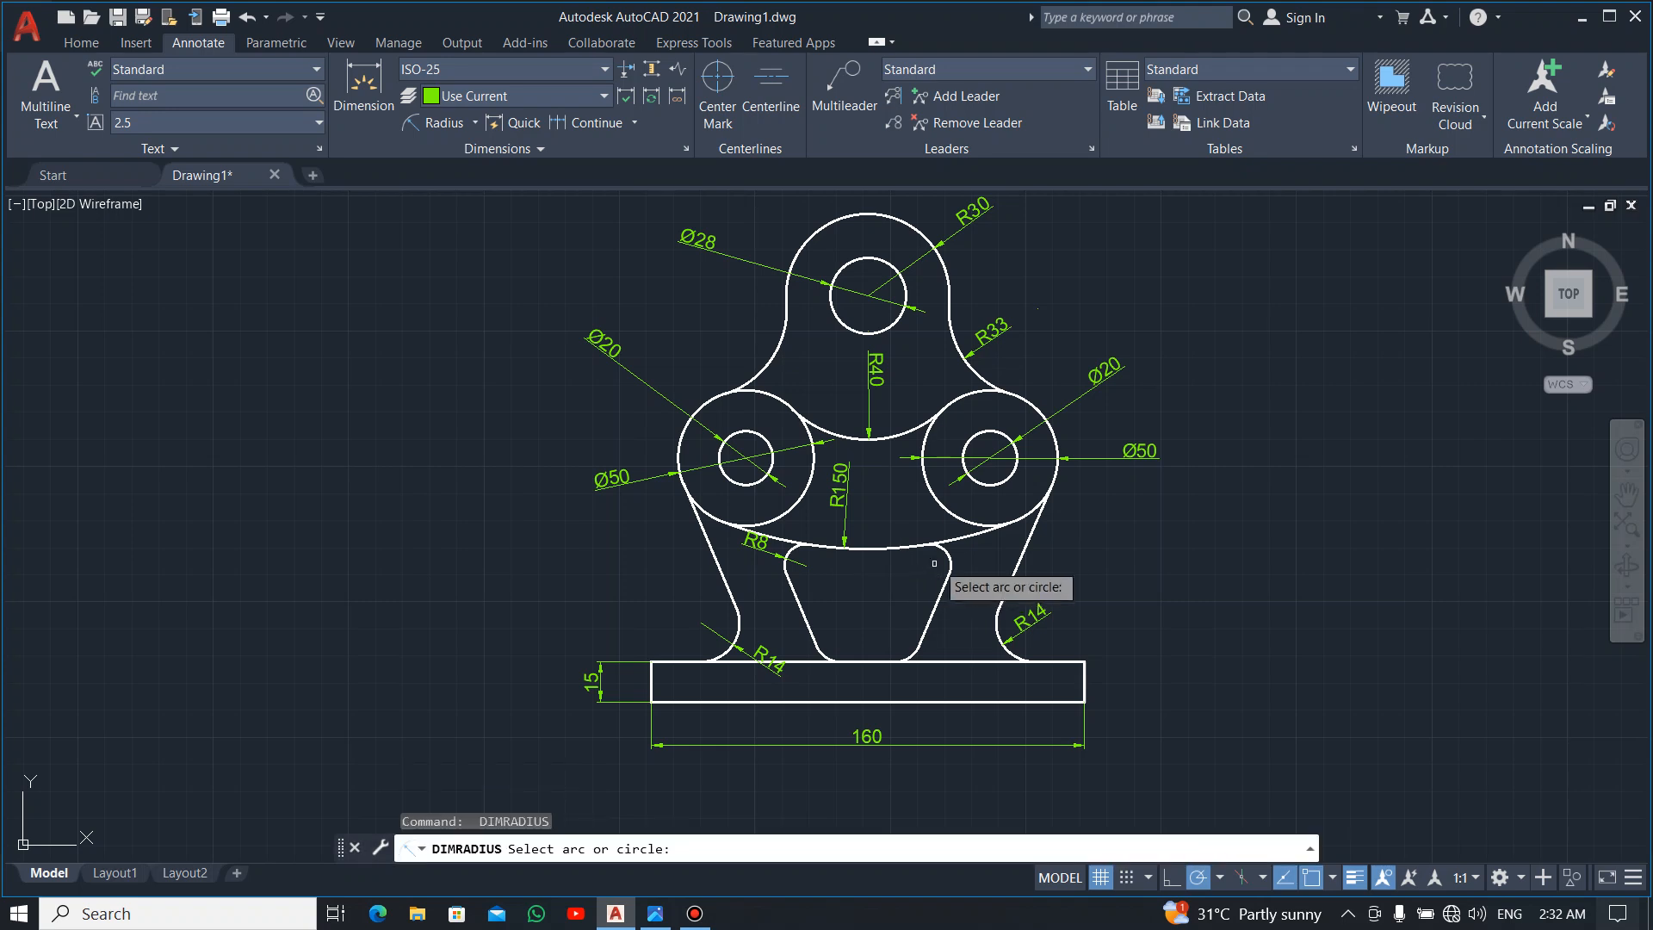
left_click(944, 552)
left_click(946, 553)
Add a radius dimension to the cutout's lower right corner, with its text over the base plate's upper edge.
key("Return")
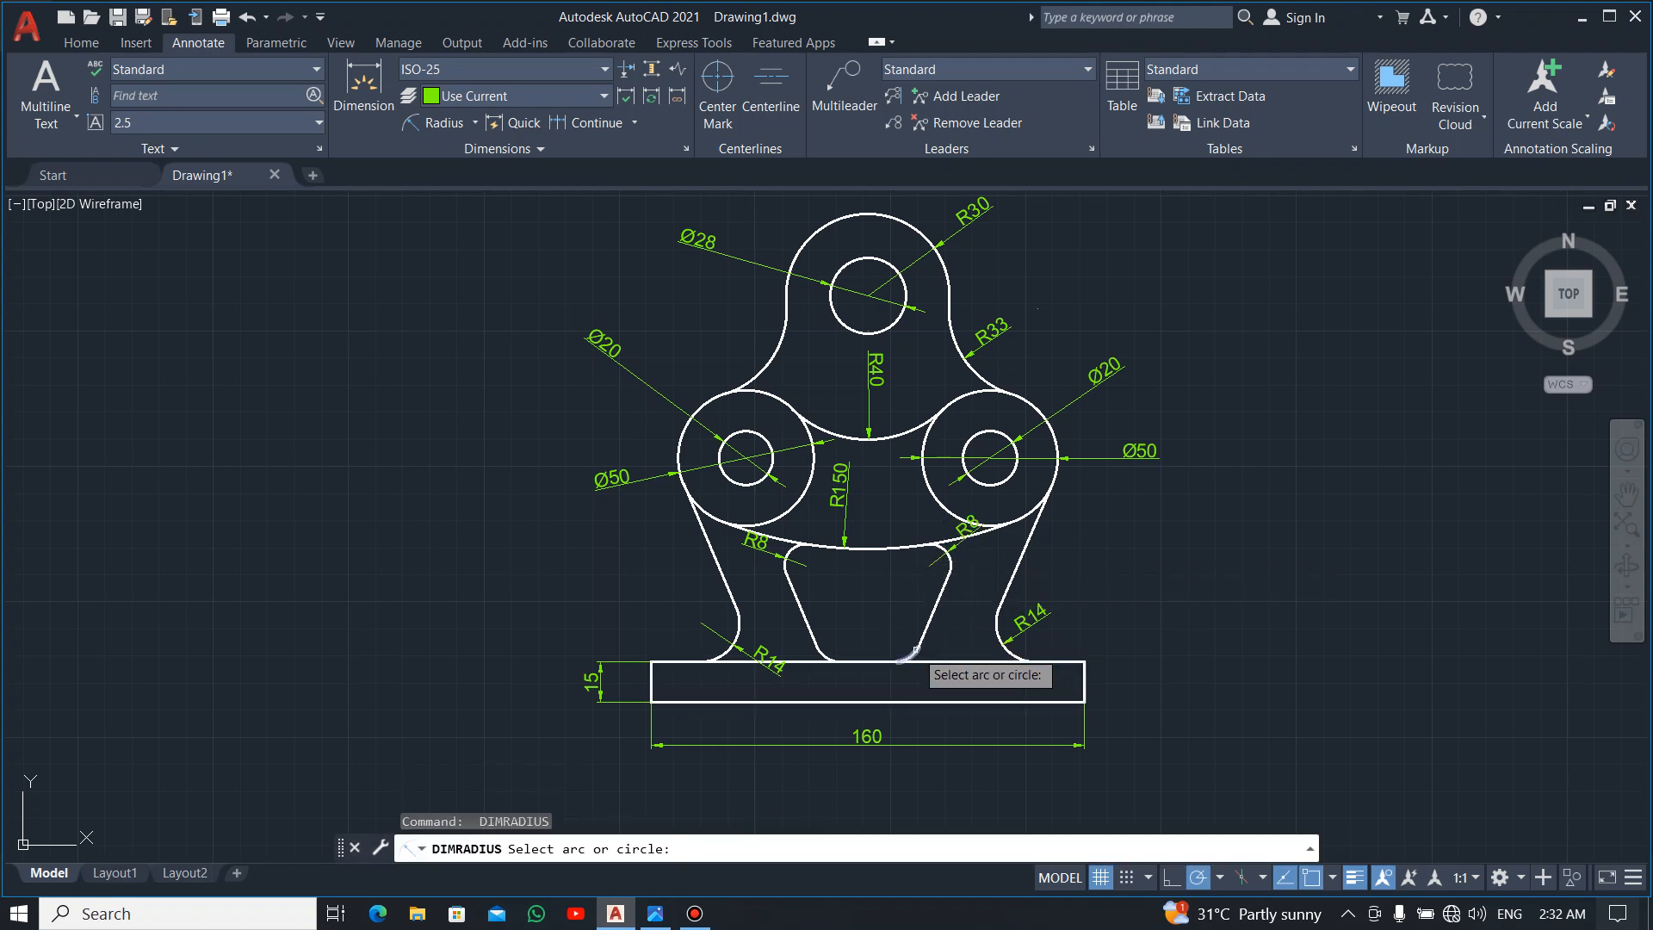
left_click(912, 652)
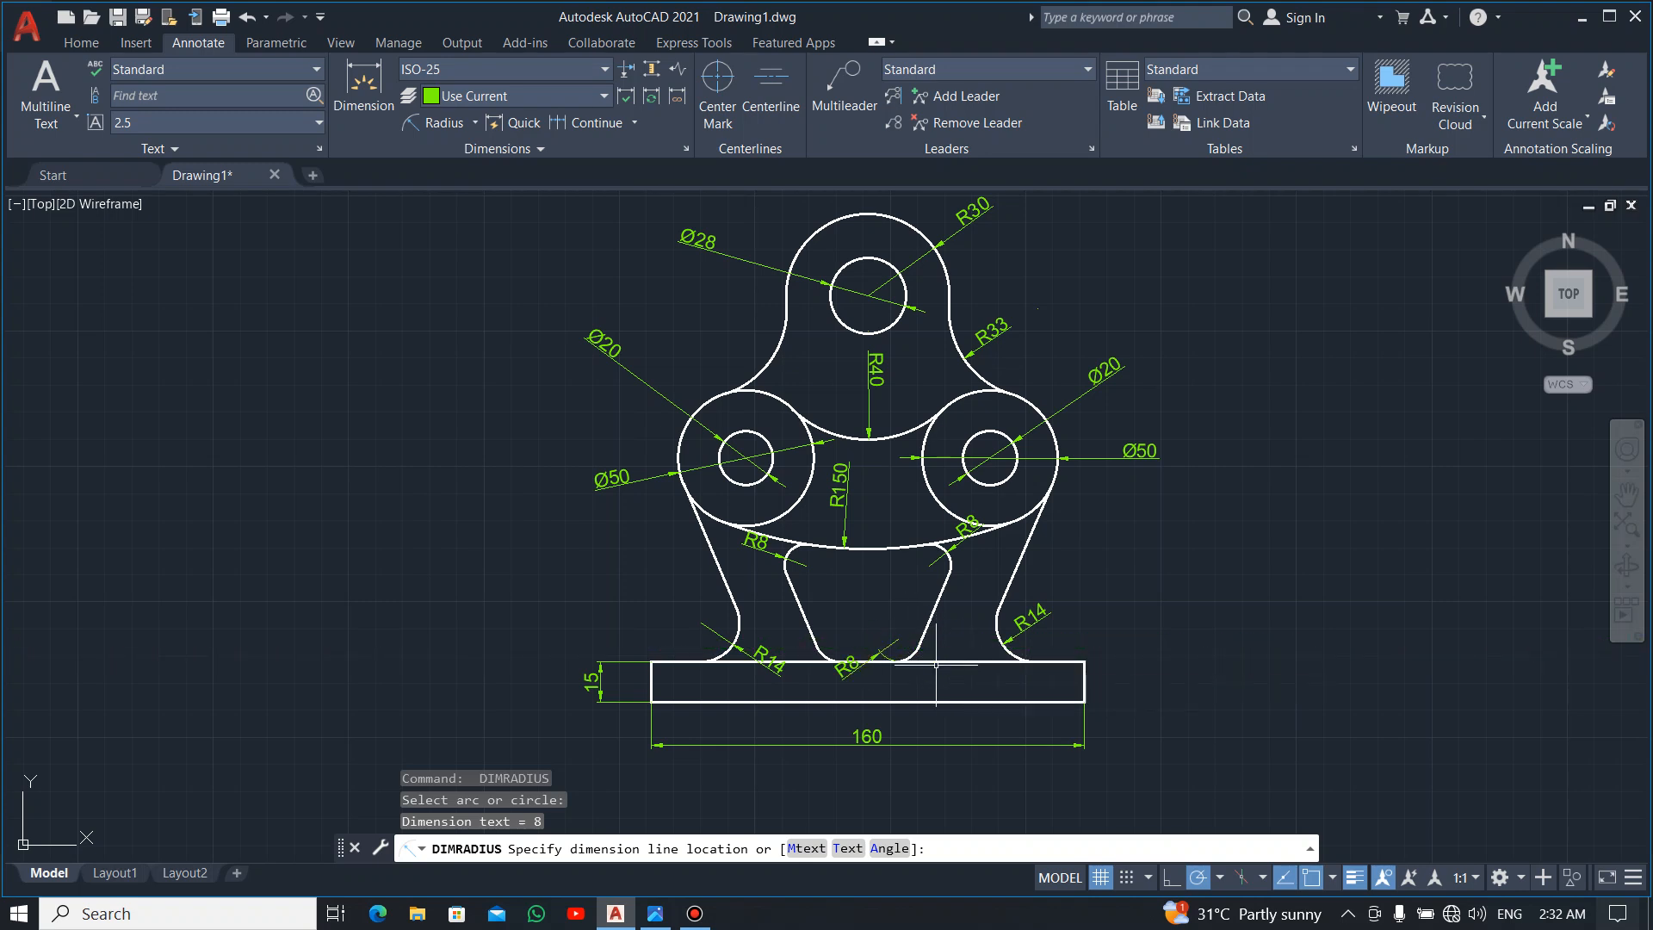
left_click(889, 663)
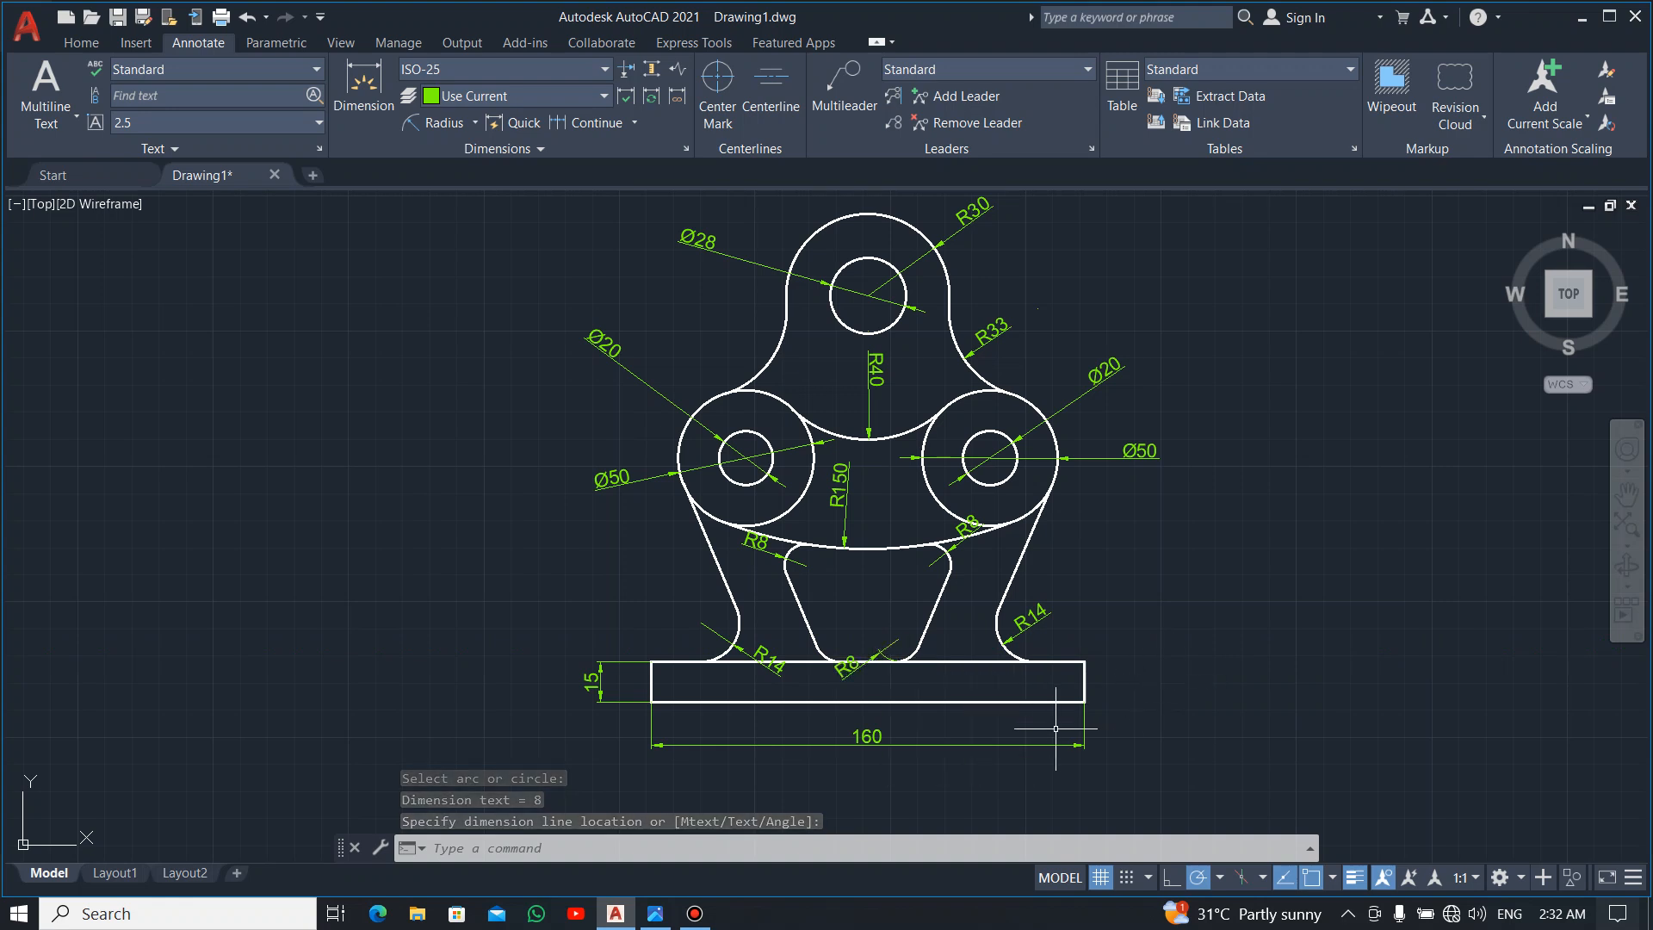
Delete the radius dimension of the cutout's lower right corner.
key("Escape")
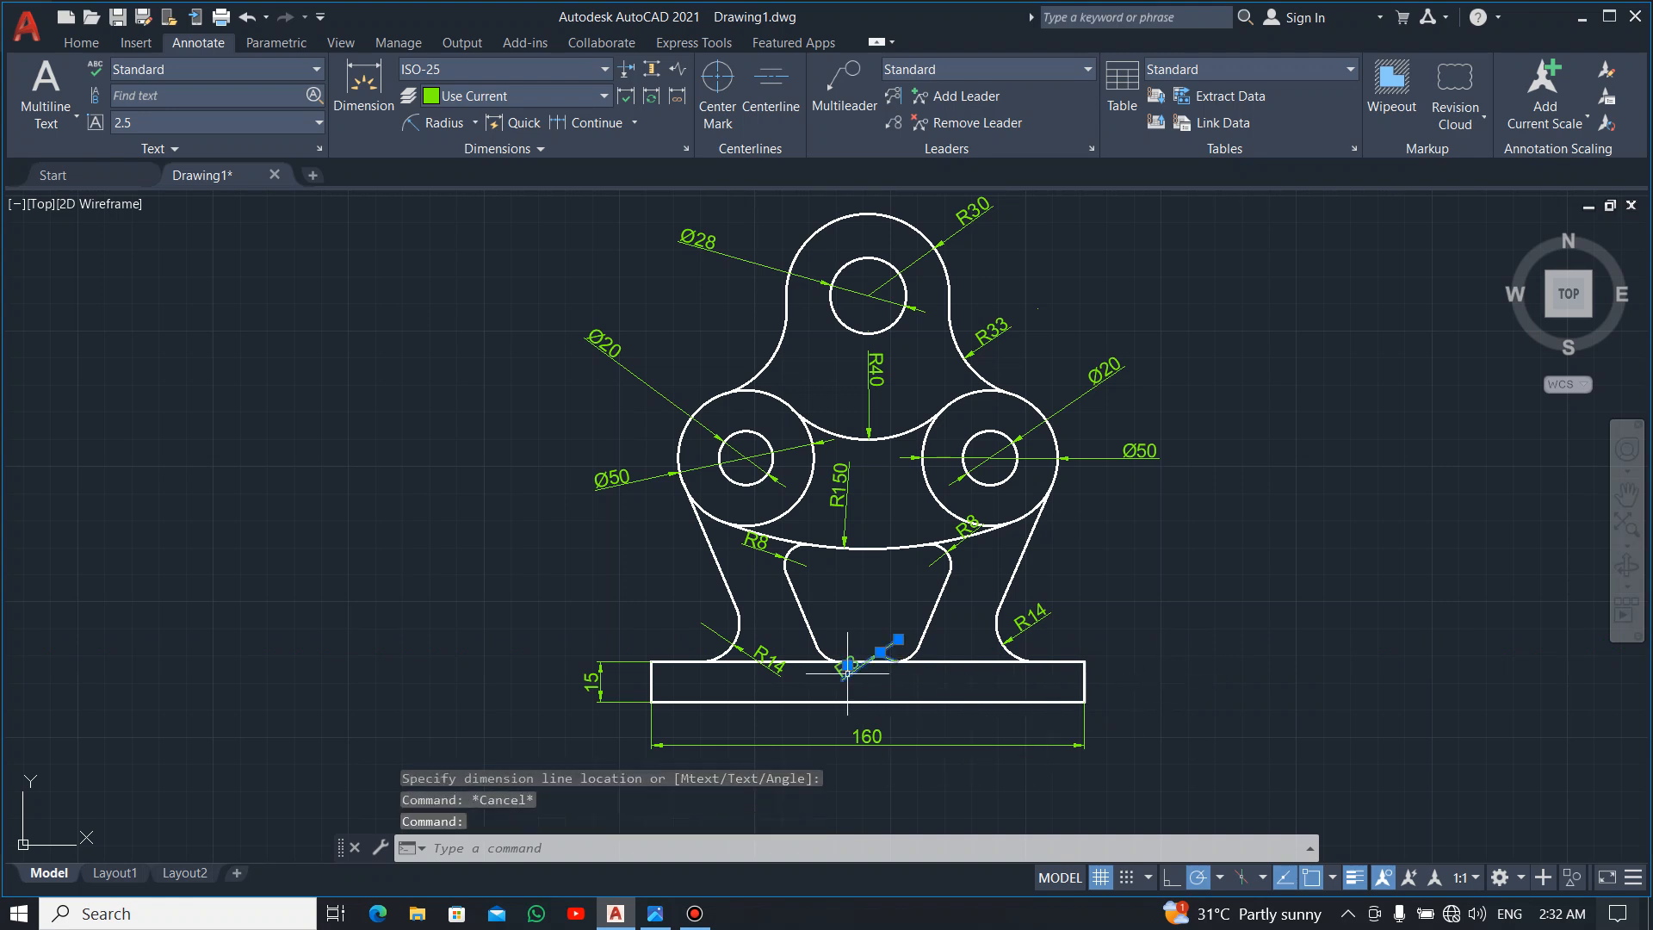
left_click(847, 664)
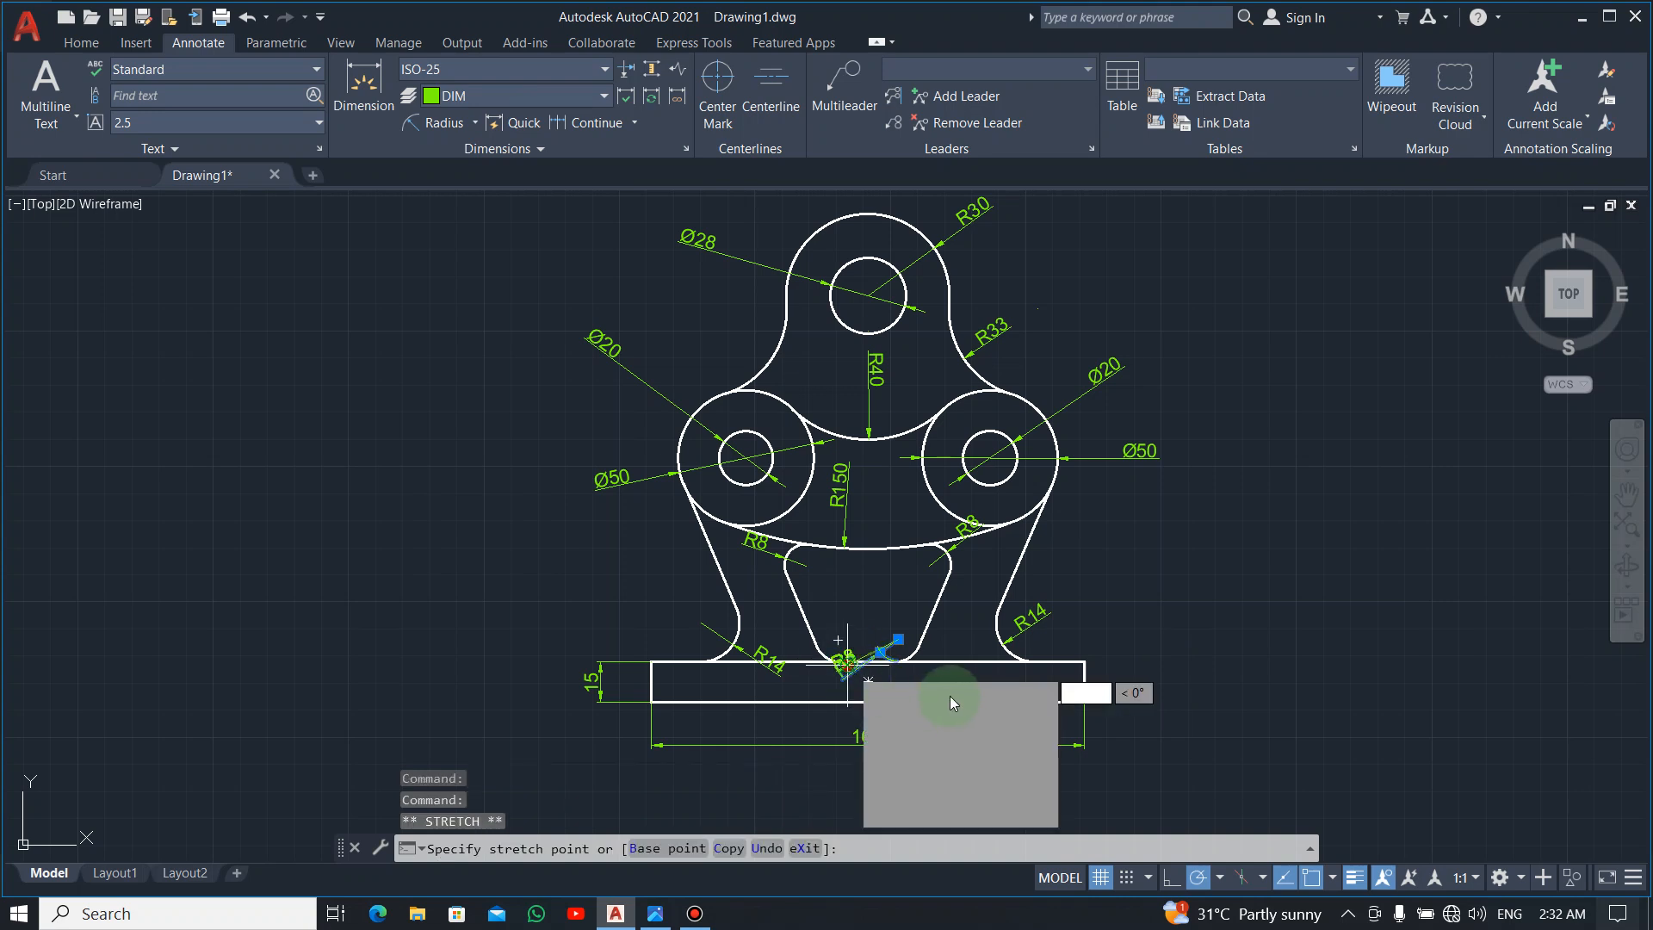
key("Escape")
key("Escape")
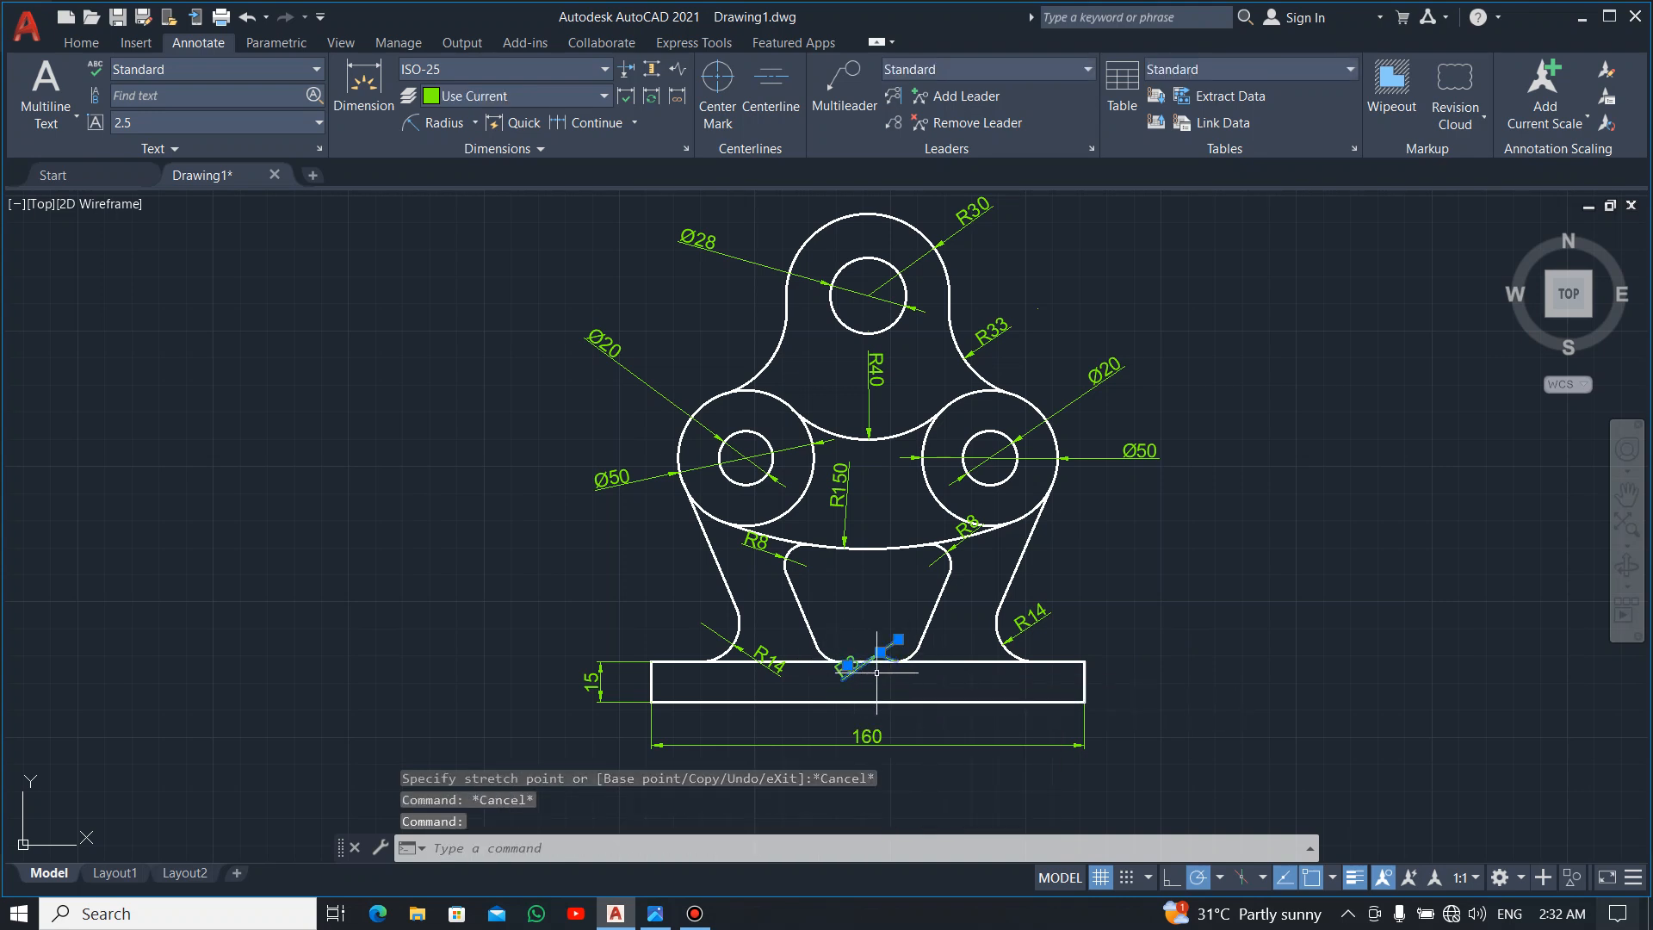
key("Delete")
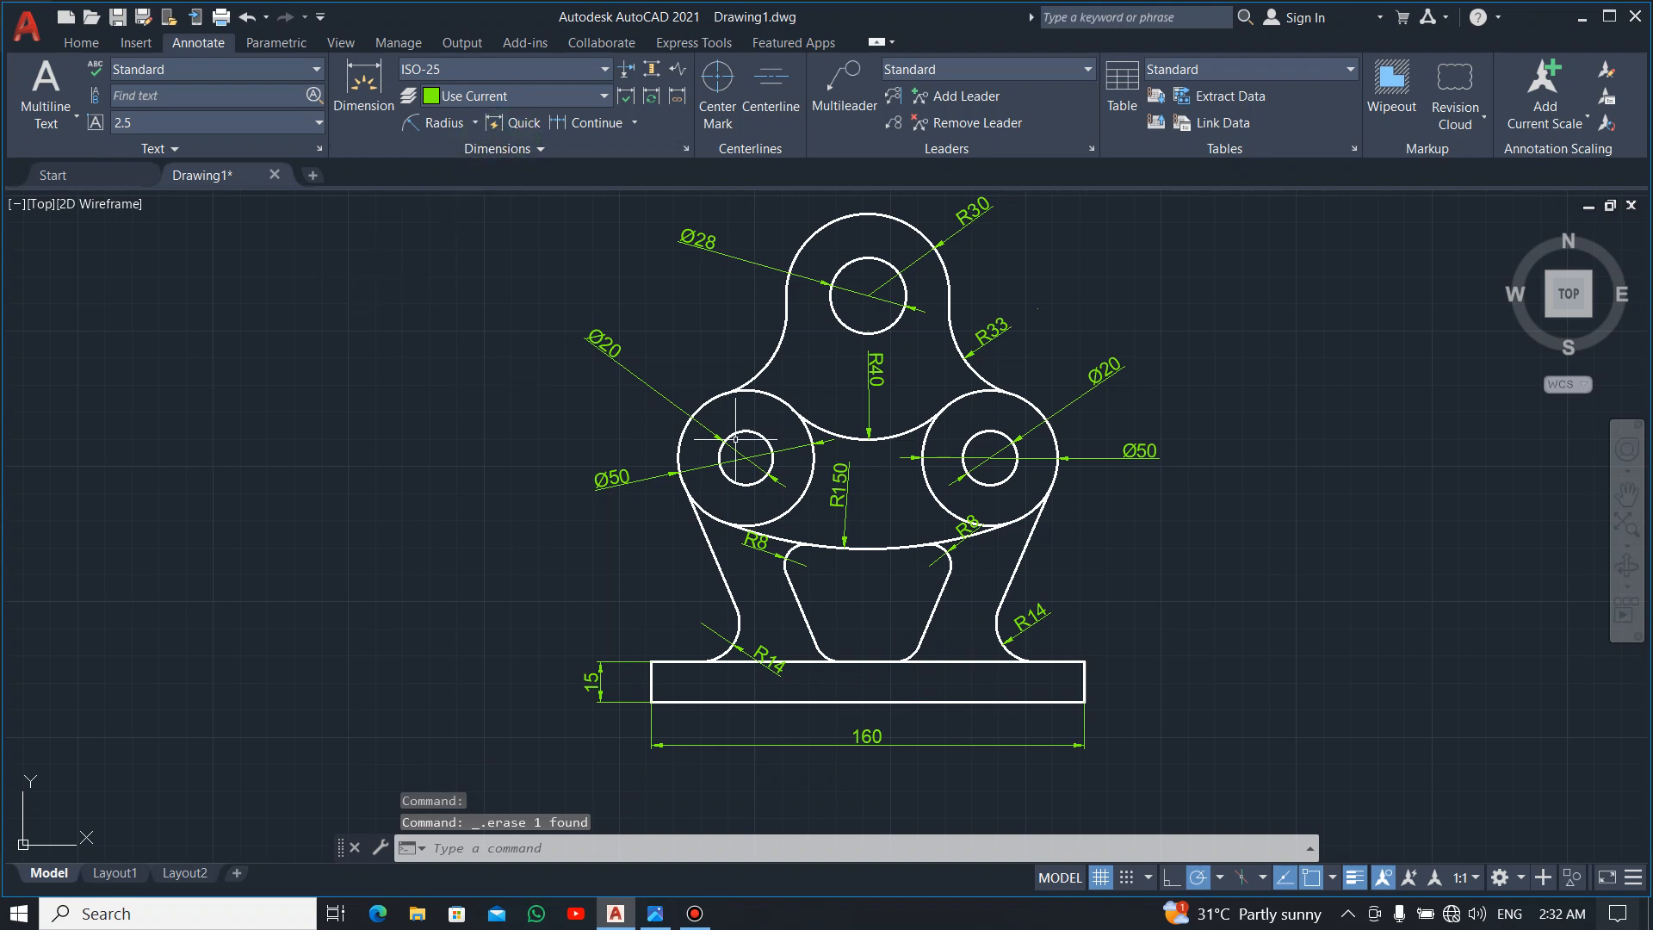
Add radius dimensions to the lower left and lower right corners of the trapezoidal cutout, placing both texts inside the cutout.
left_click(445, 126)
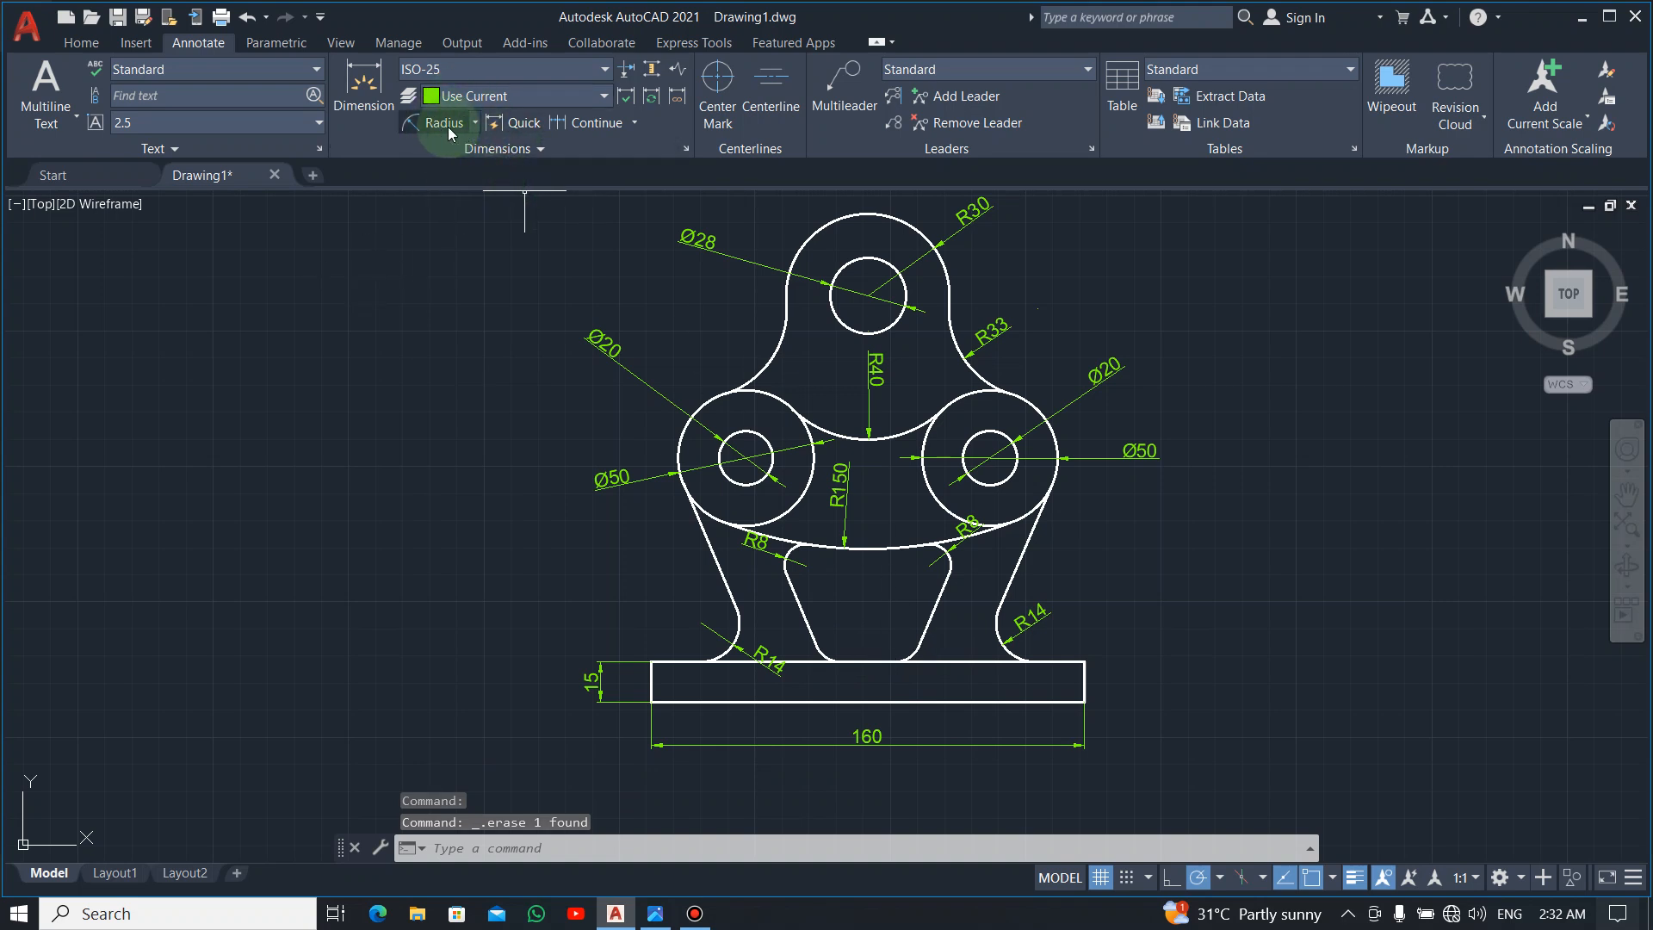
left_click(822, 655)
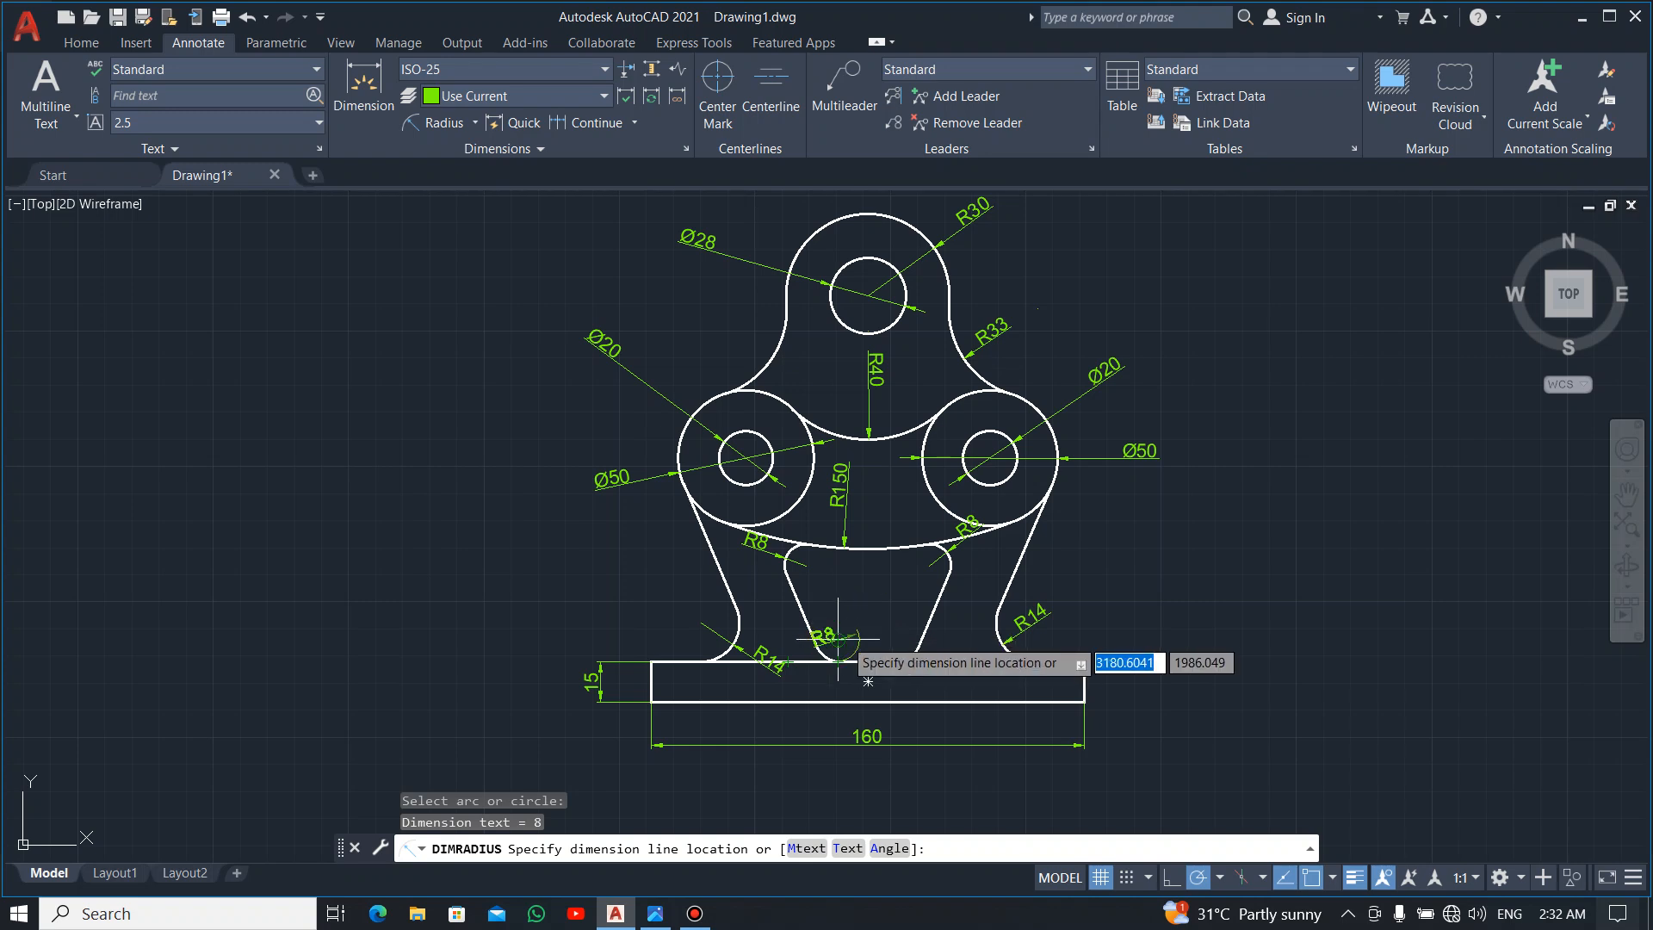
scroll(837, 638, "up", 6)
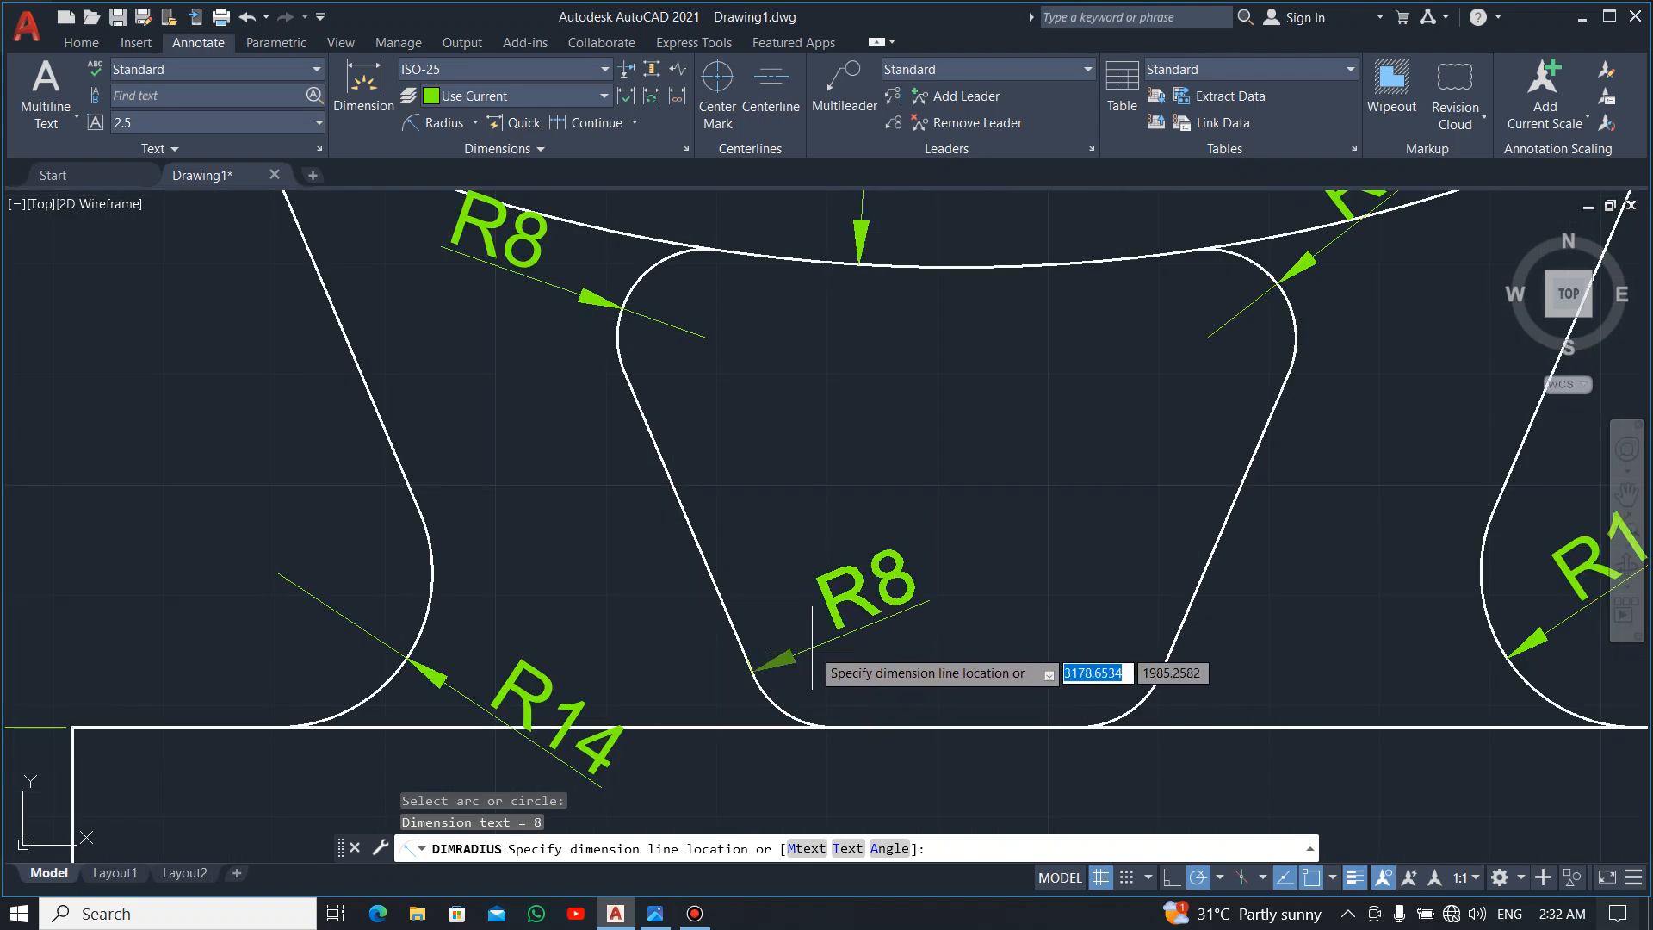
left_click(820, 657)
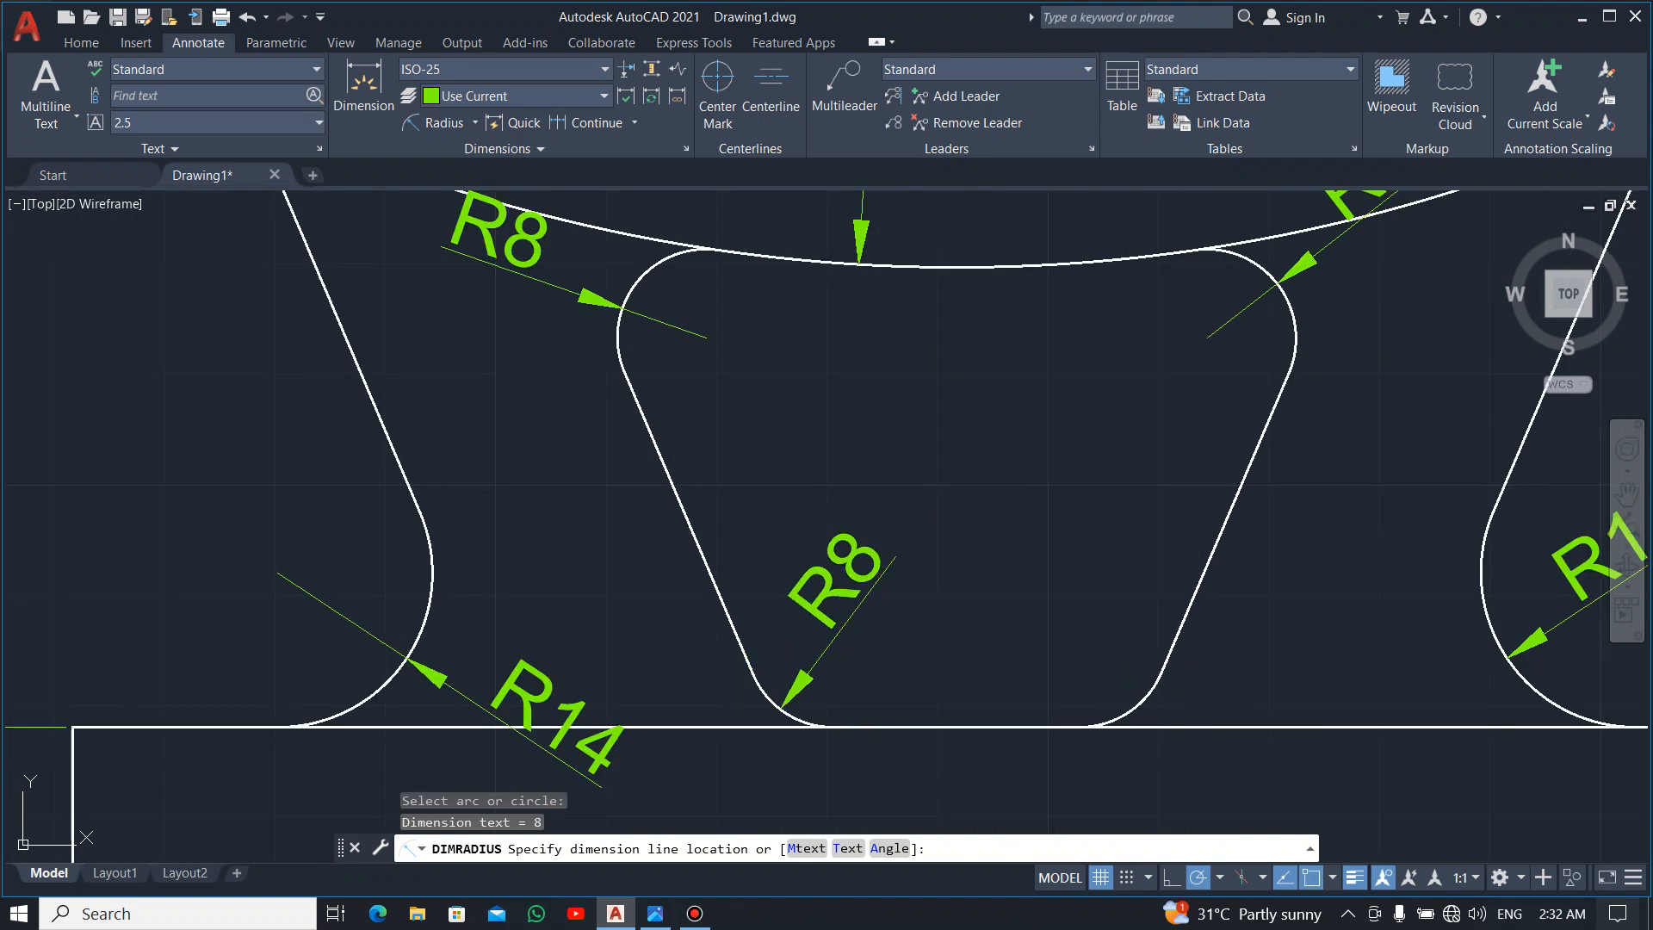
key("Return")
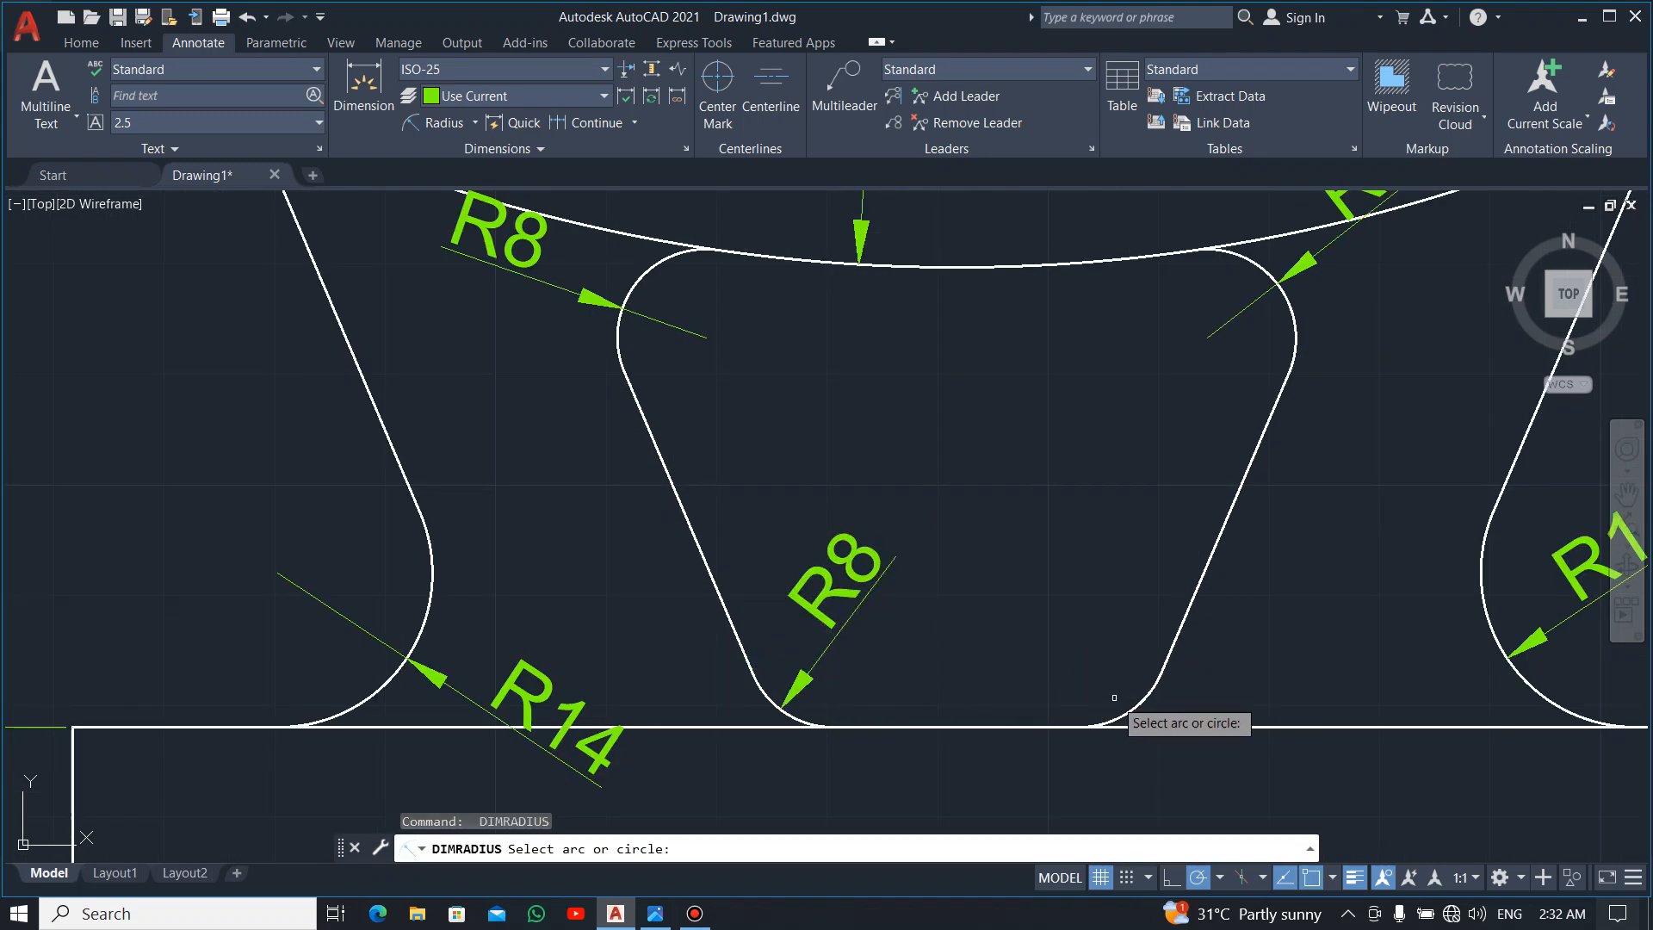
left_click(1134, 710)
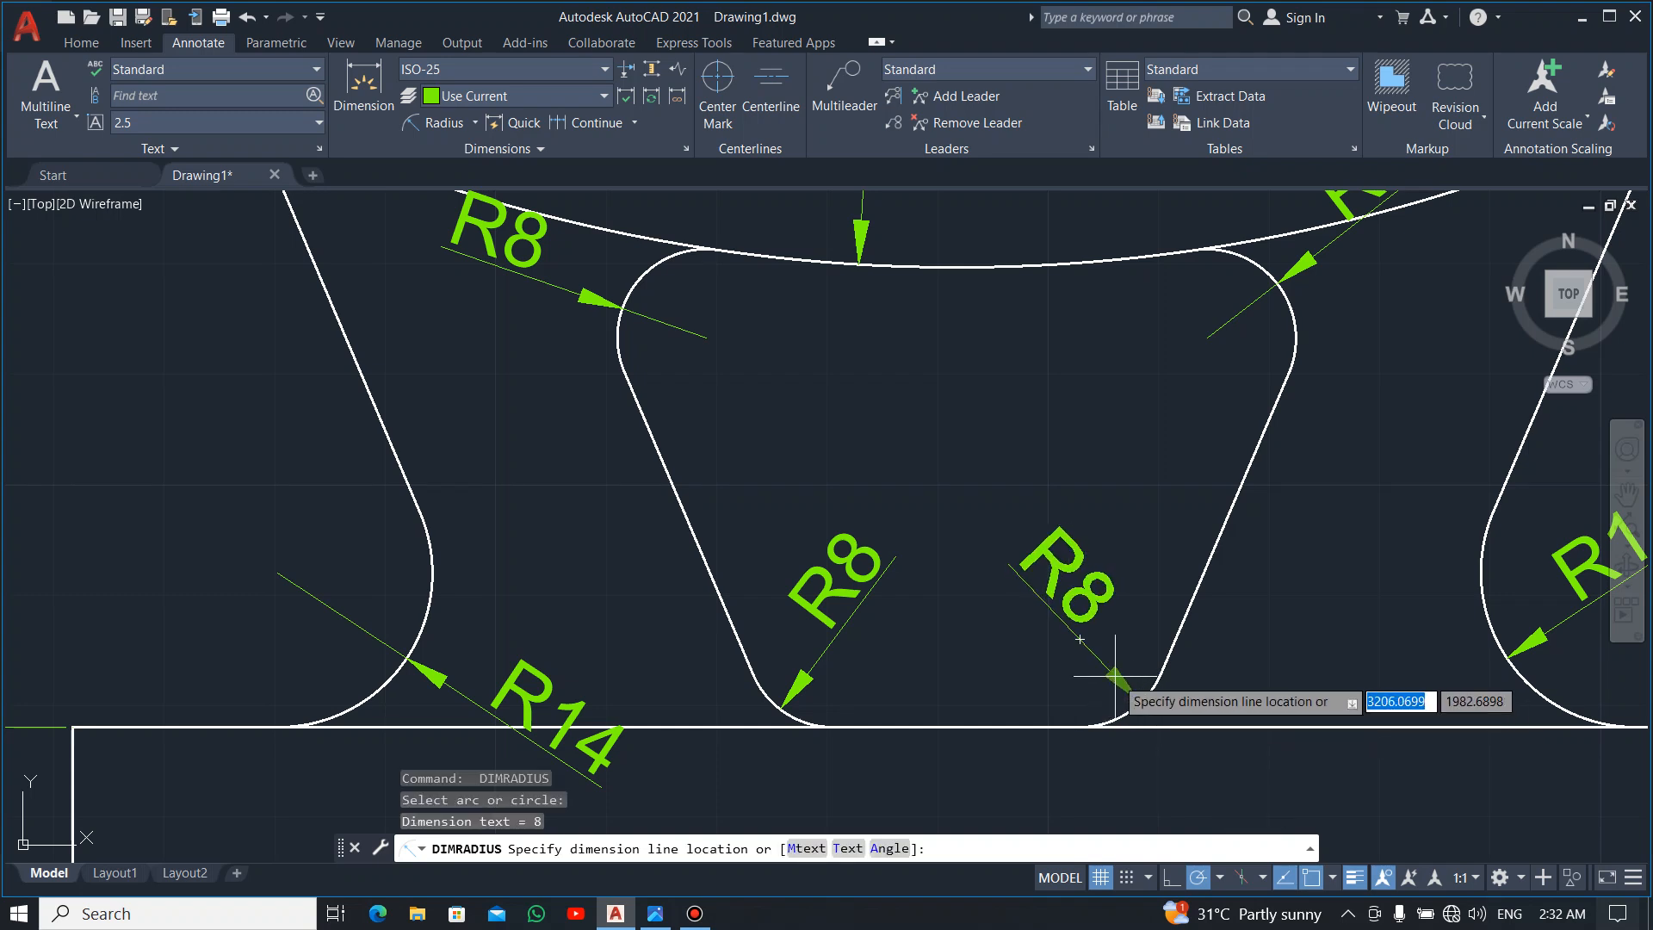
scroll(1106, 675, "down", 2)
scroll(1114, 675, "down", 2)
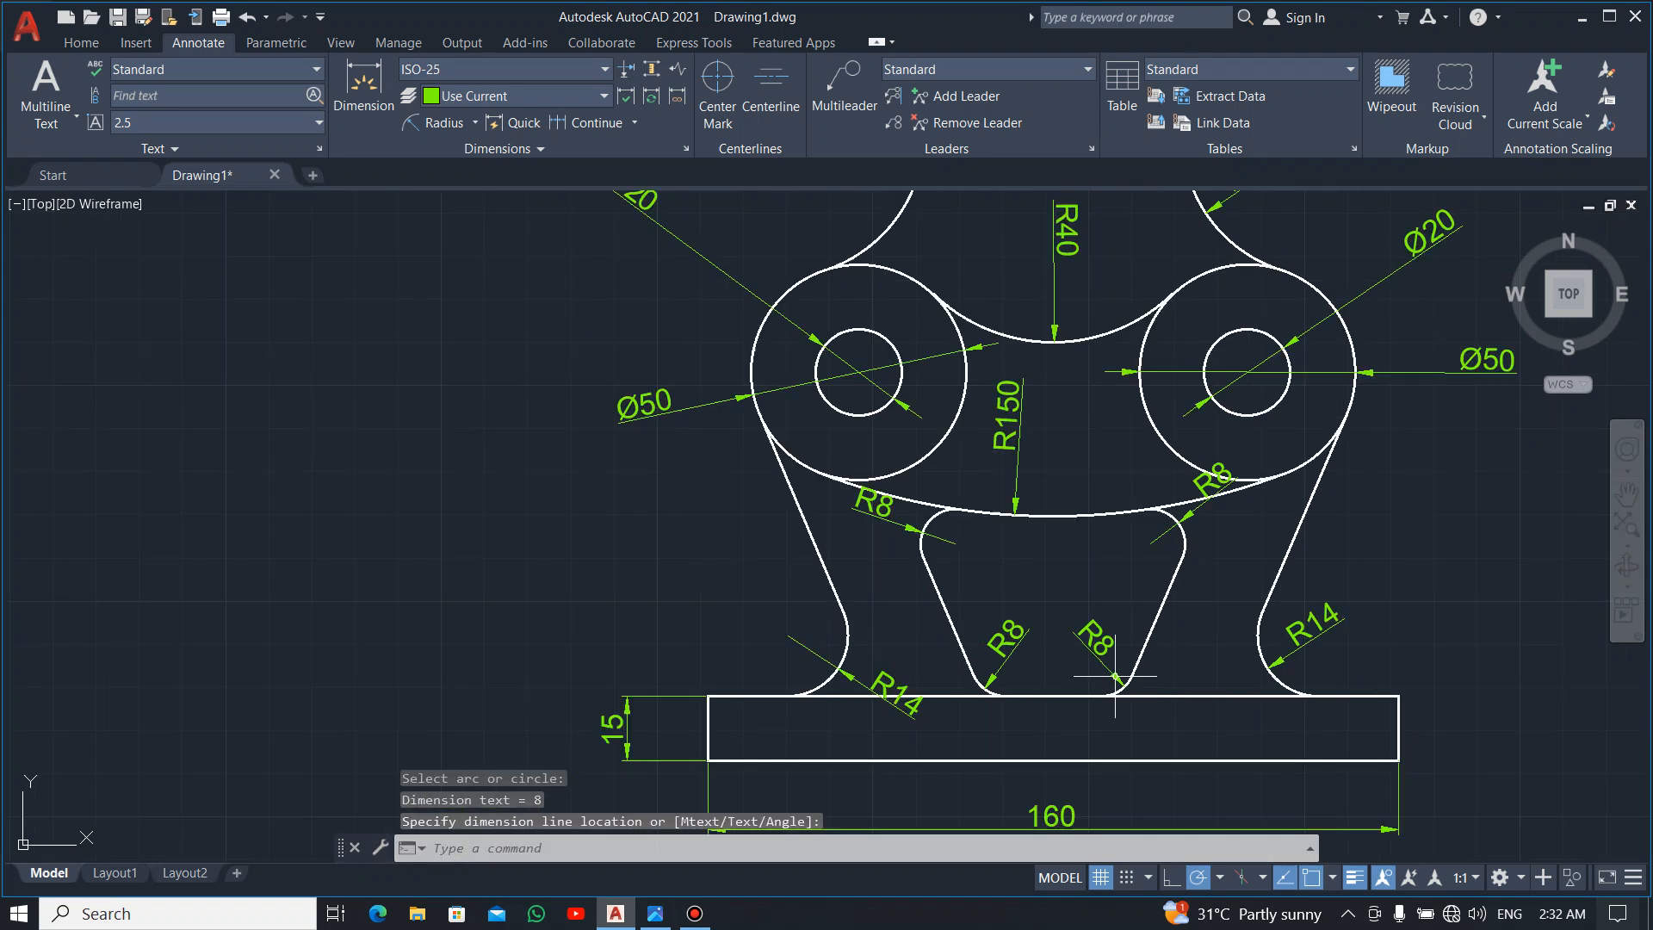
scroll(1115, 673, "down", 2)
left_click(1155, 555)
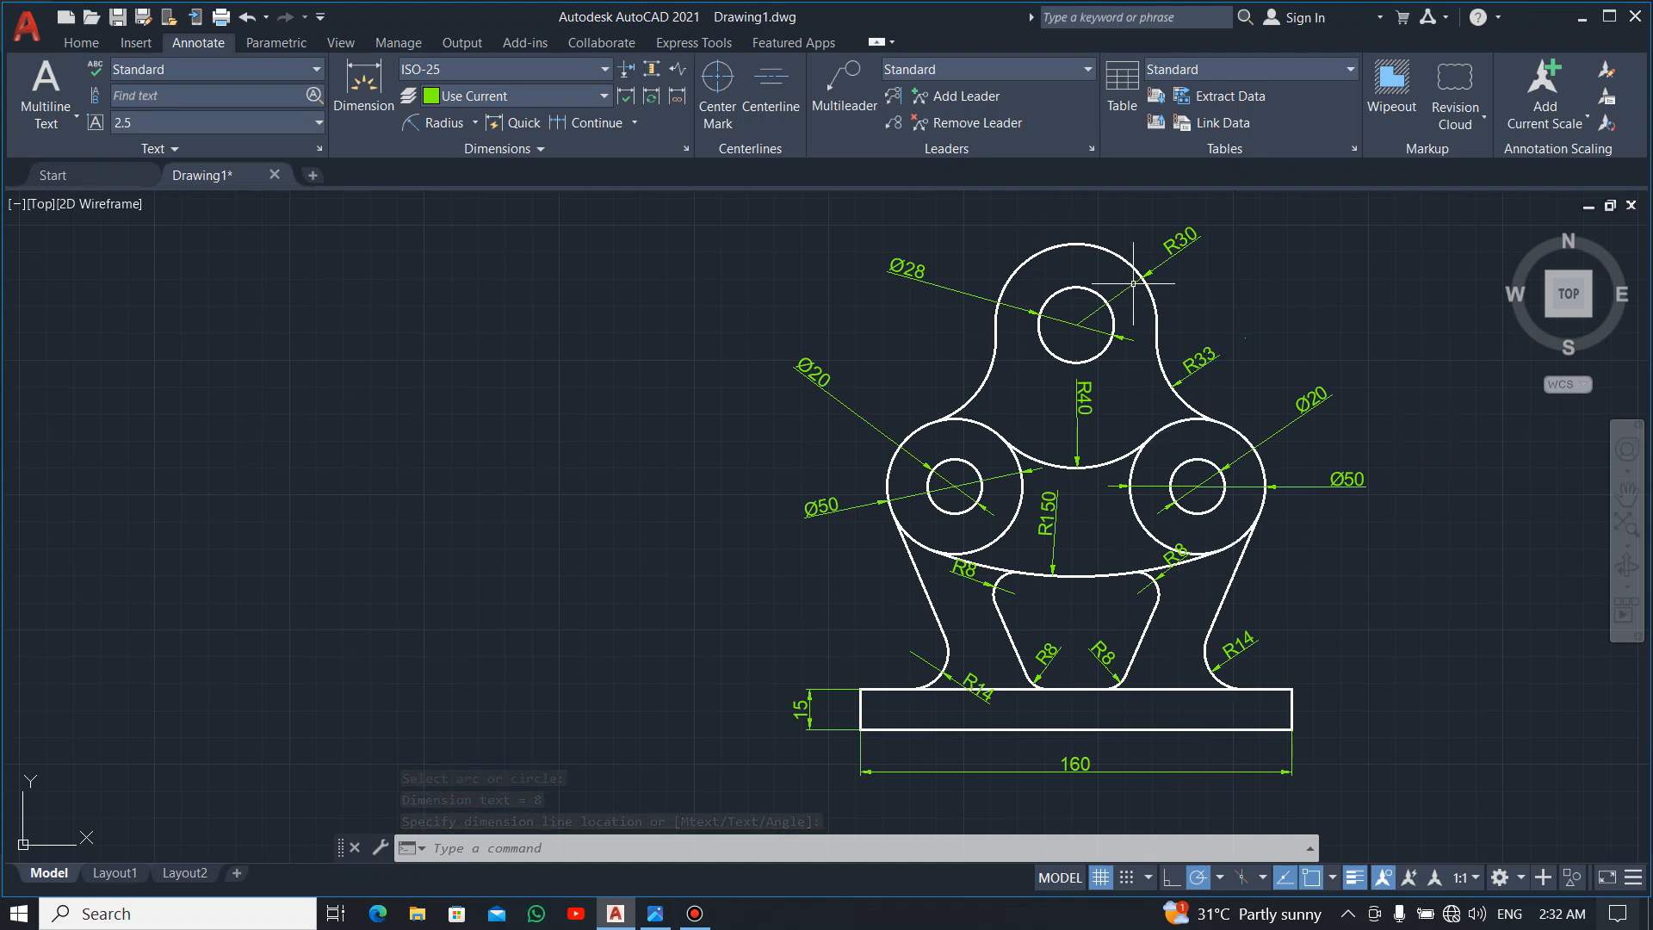
Add center marks to the bracket's top outer arc and to the right and left 50 mm diameter circles.
left_click(714, 73)
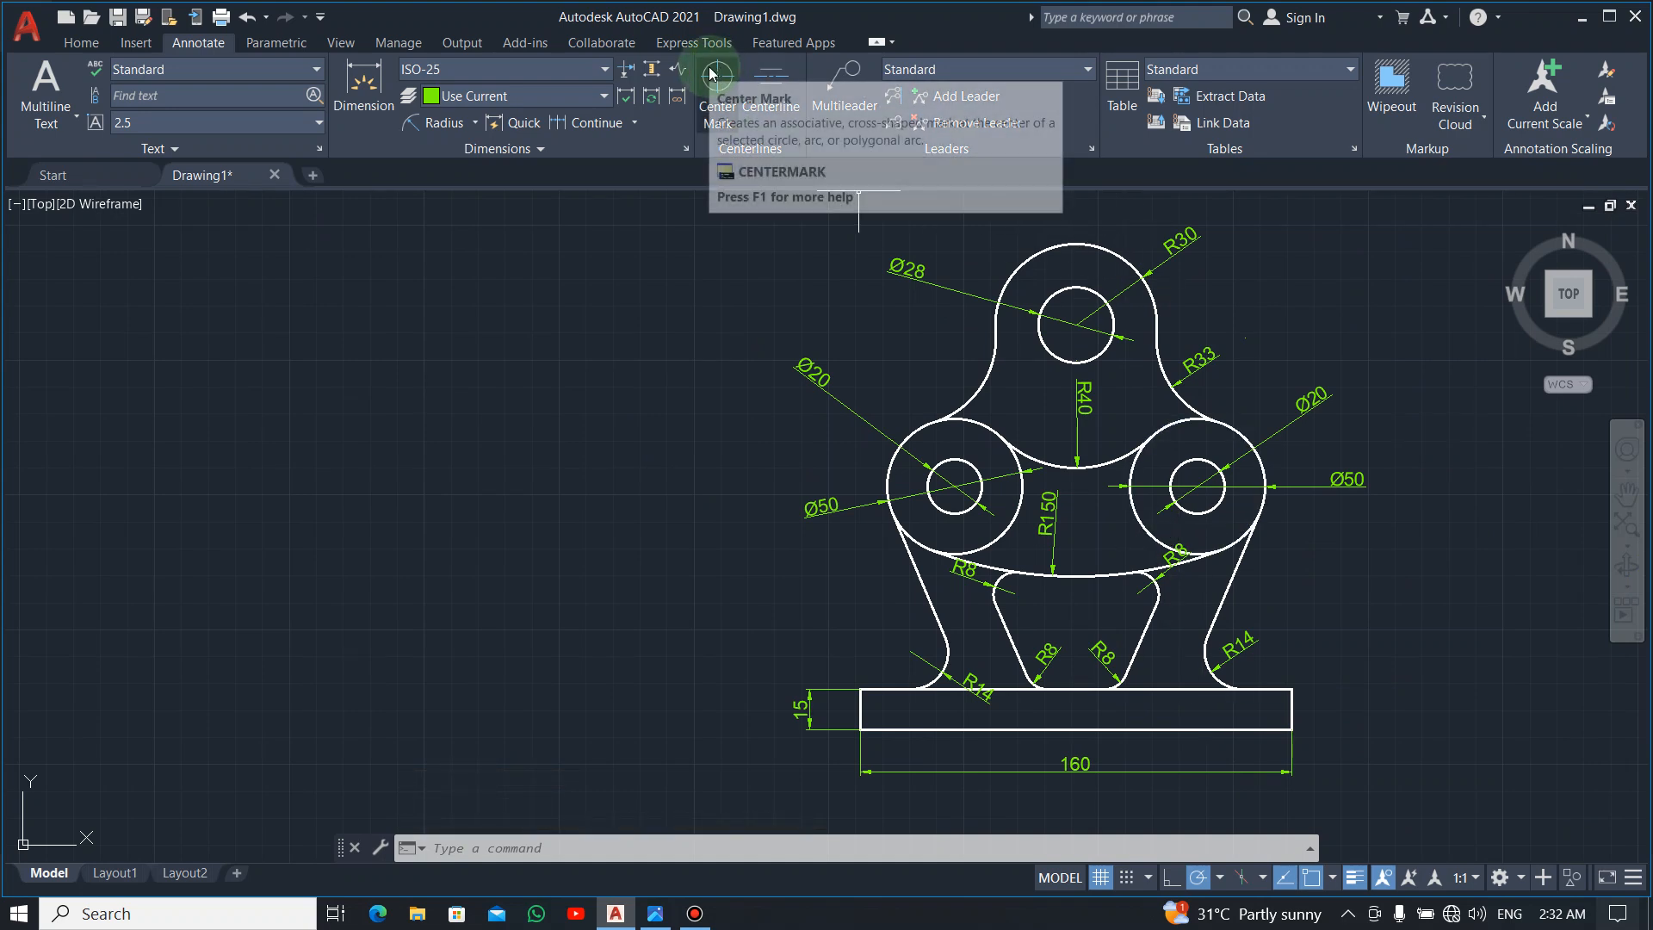
left_click(1081, 245)
left_click(1260, 461)
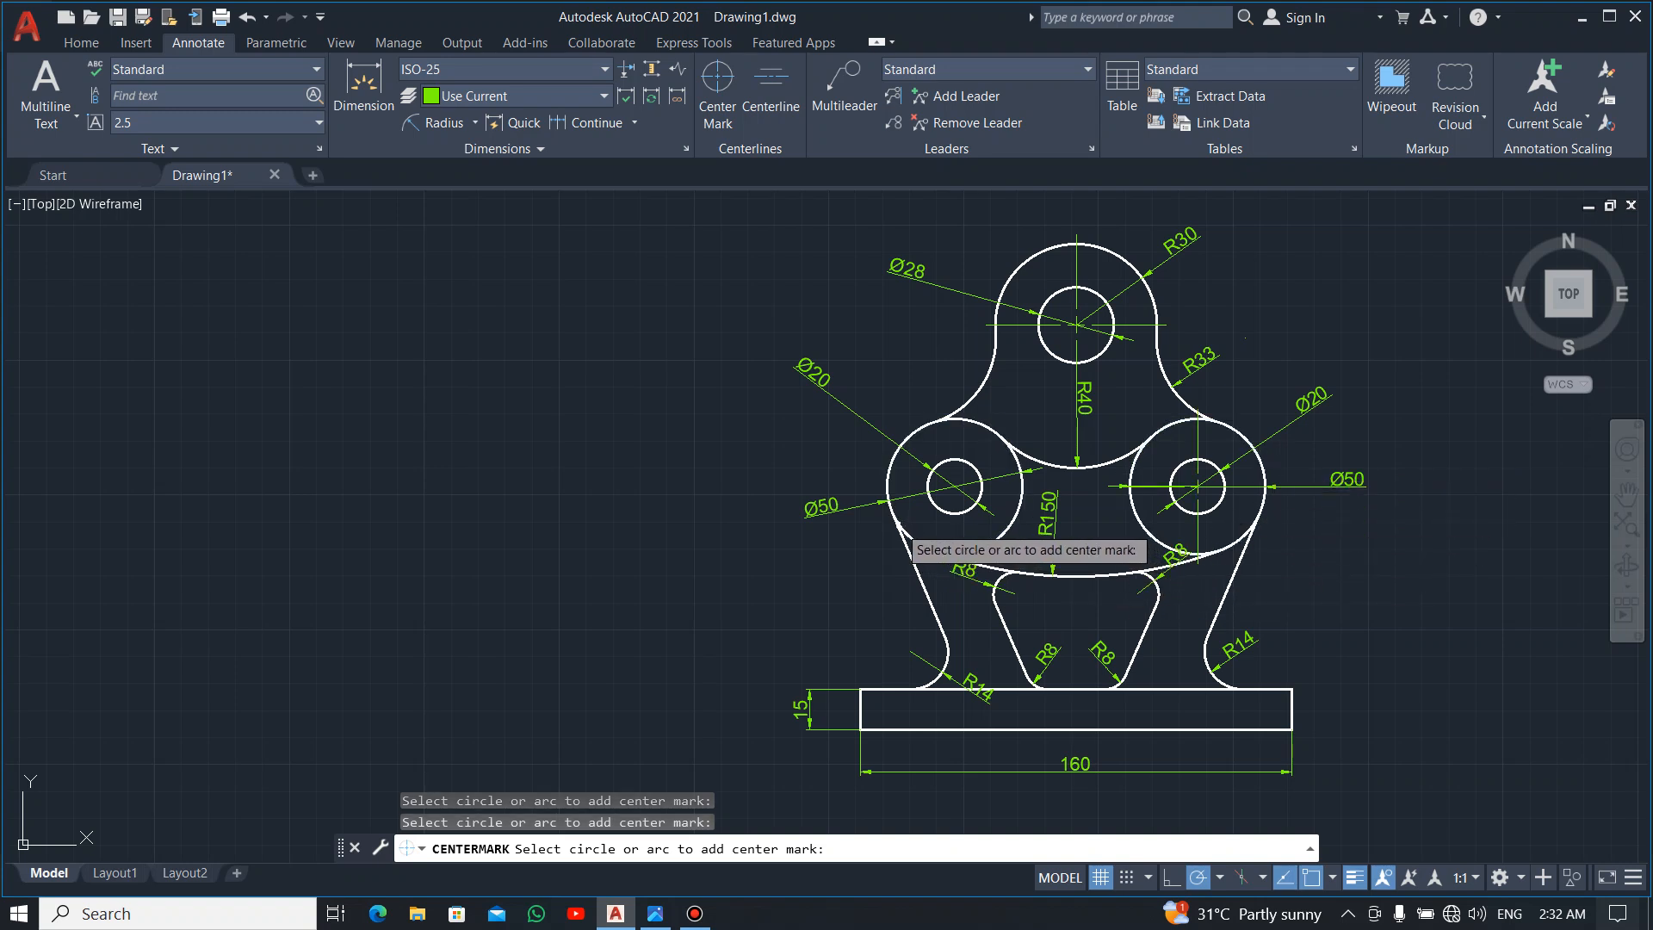
left_click(916, 518)
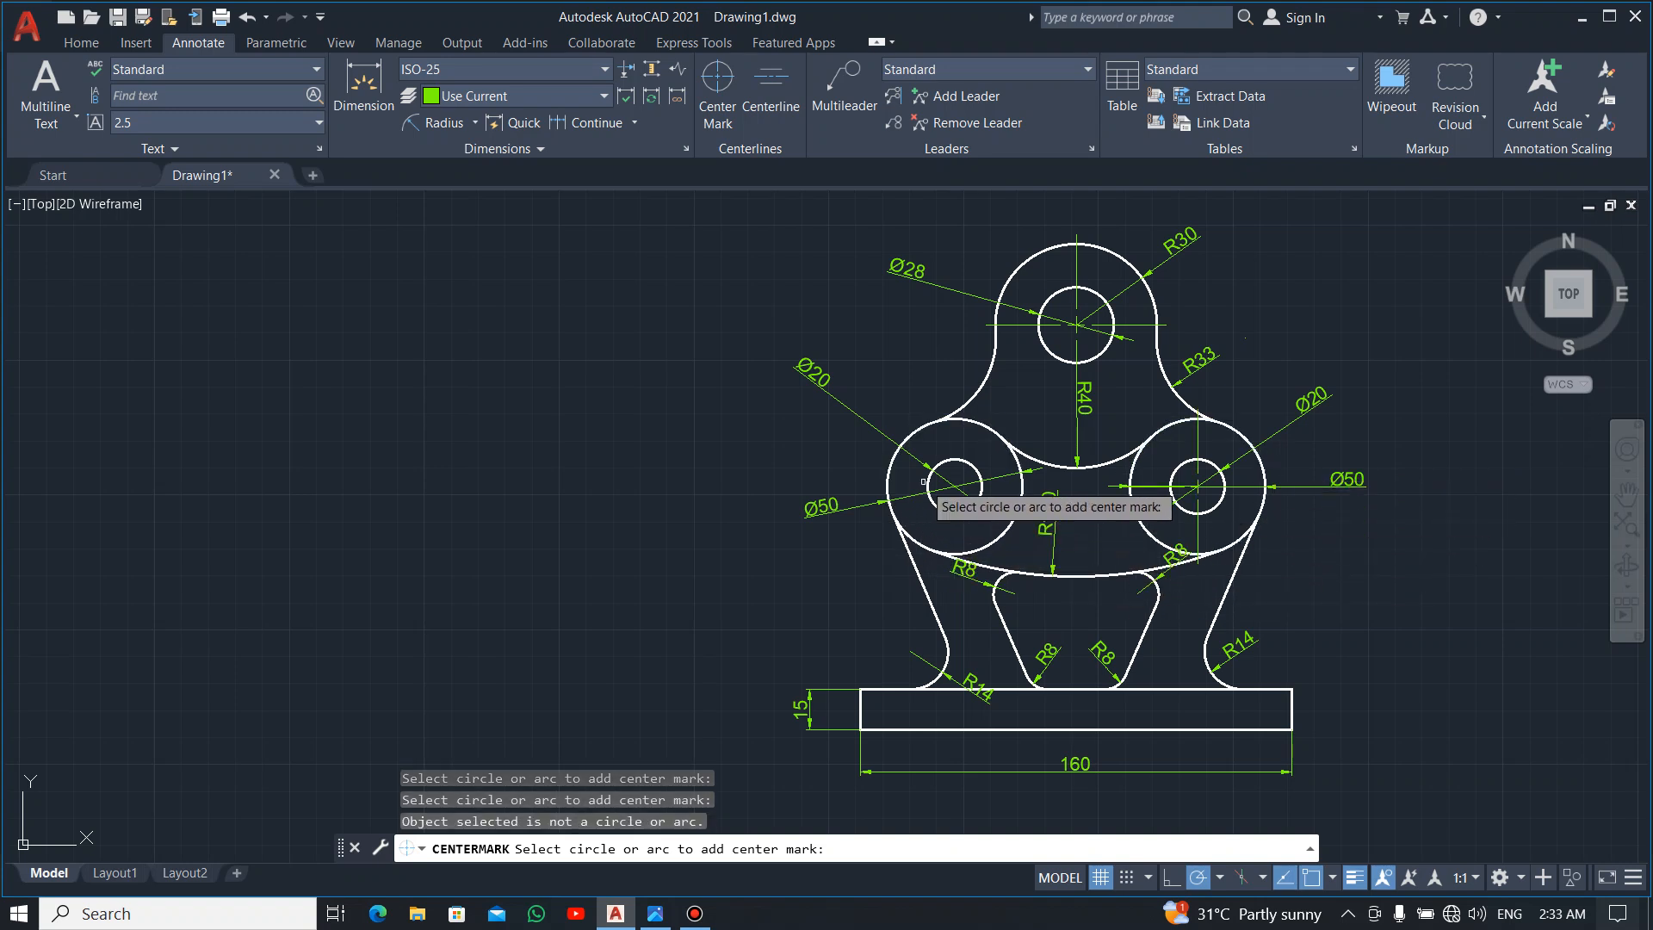
left_click(932, 432)
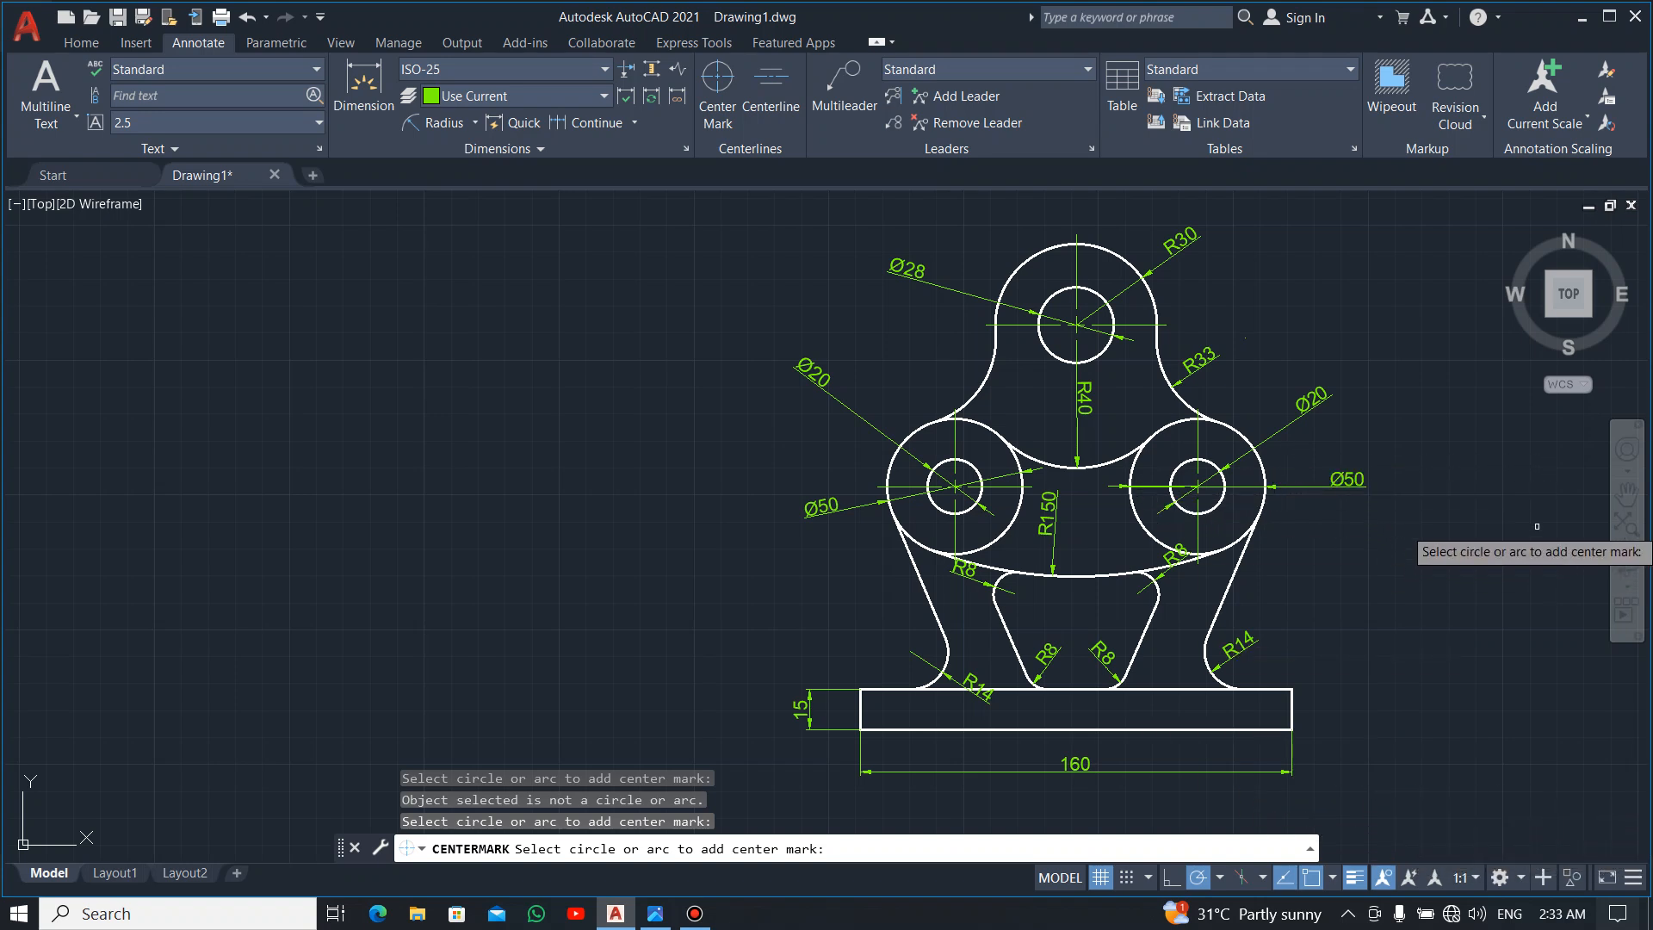
left_click(1626, 495)
mouse_move(1365, 528)
left_mouse_down()
mouse_move(1169, 487)
mouse_move(1200, 524)
left_mouse_up()
key("Escape")
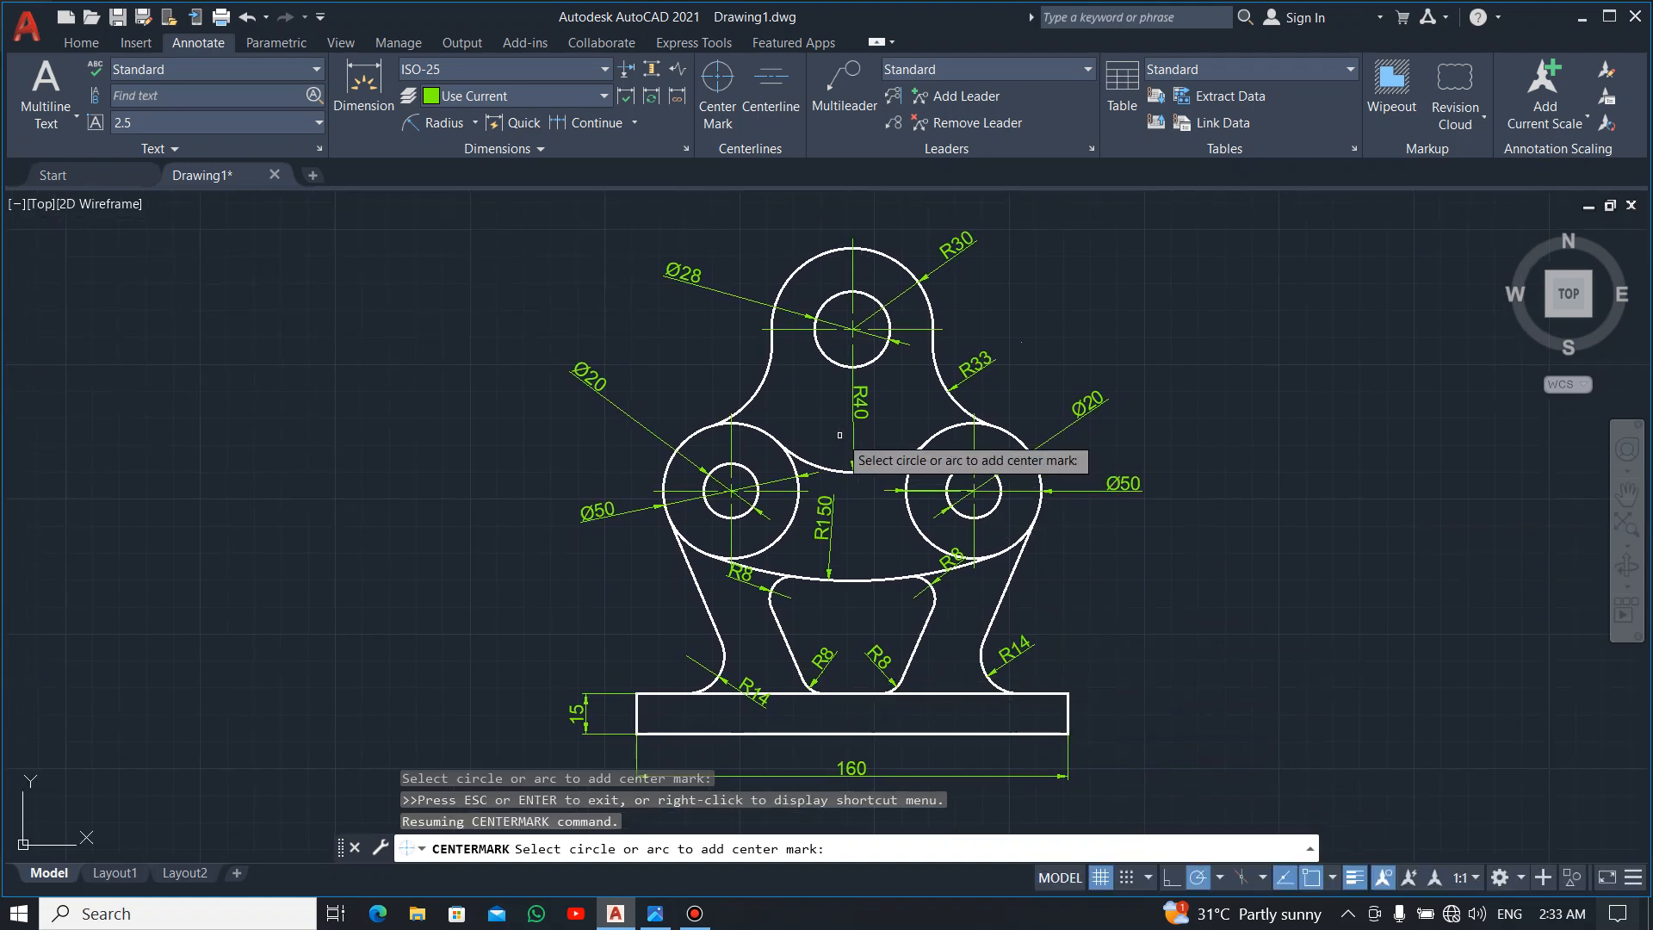
key("Escape")
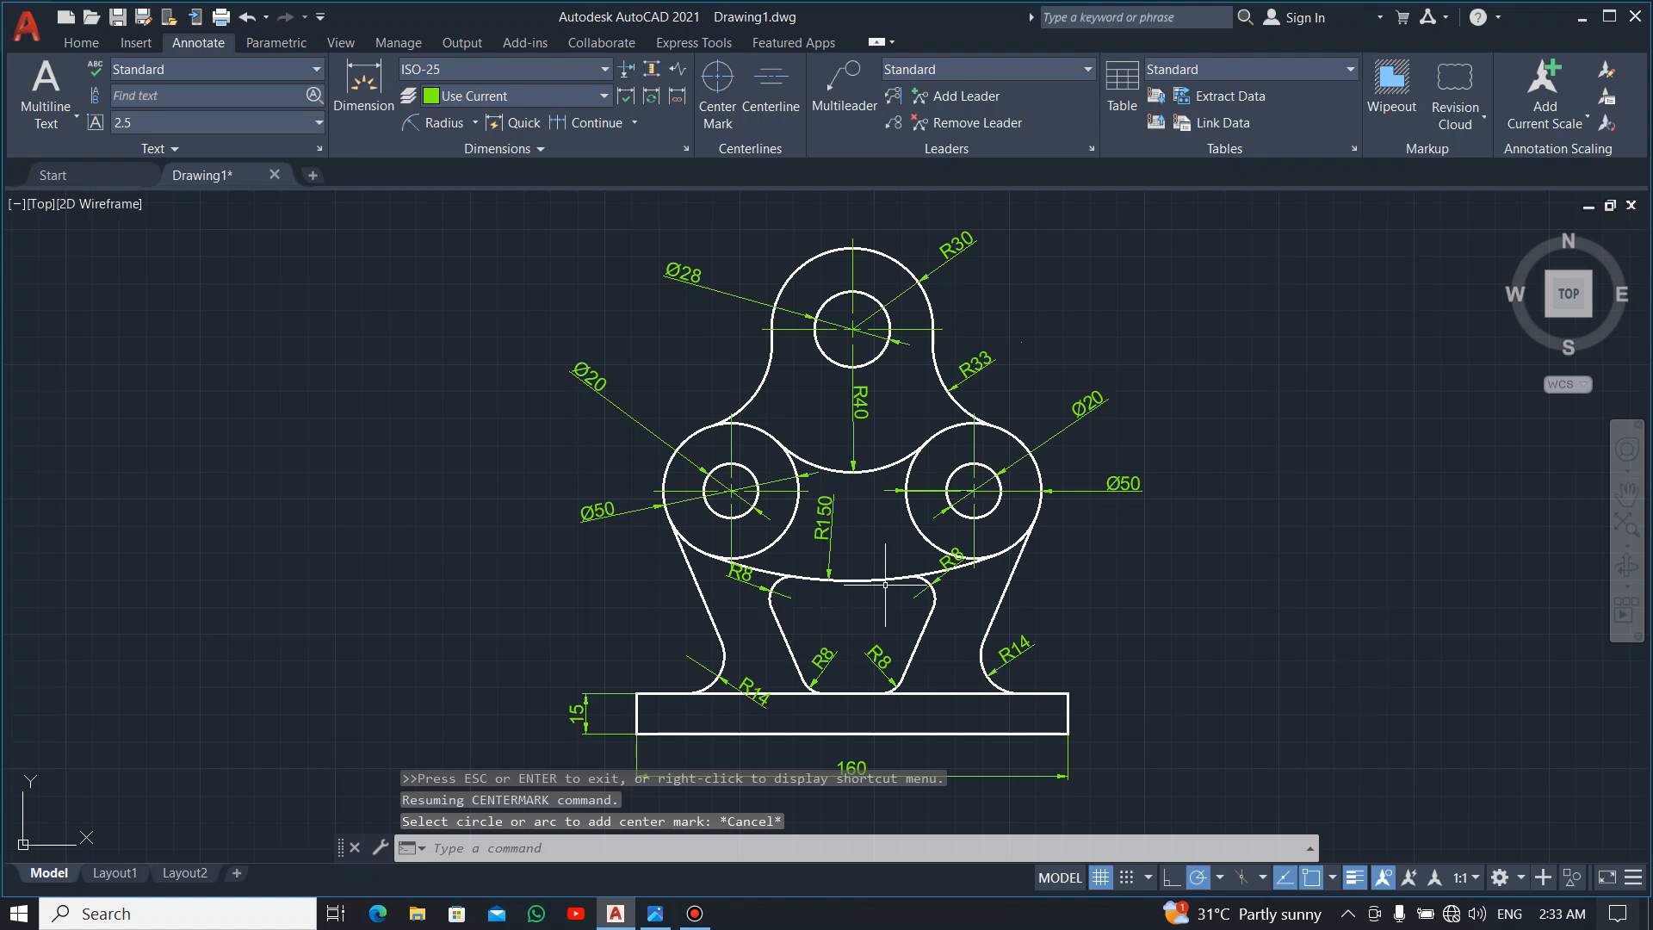